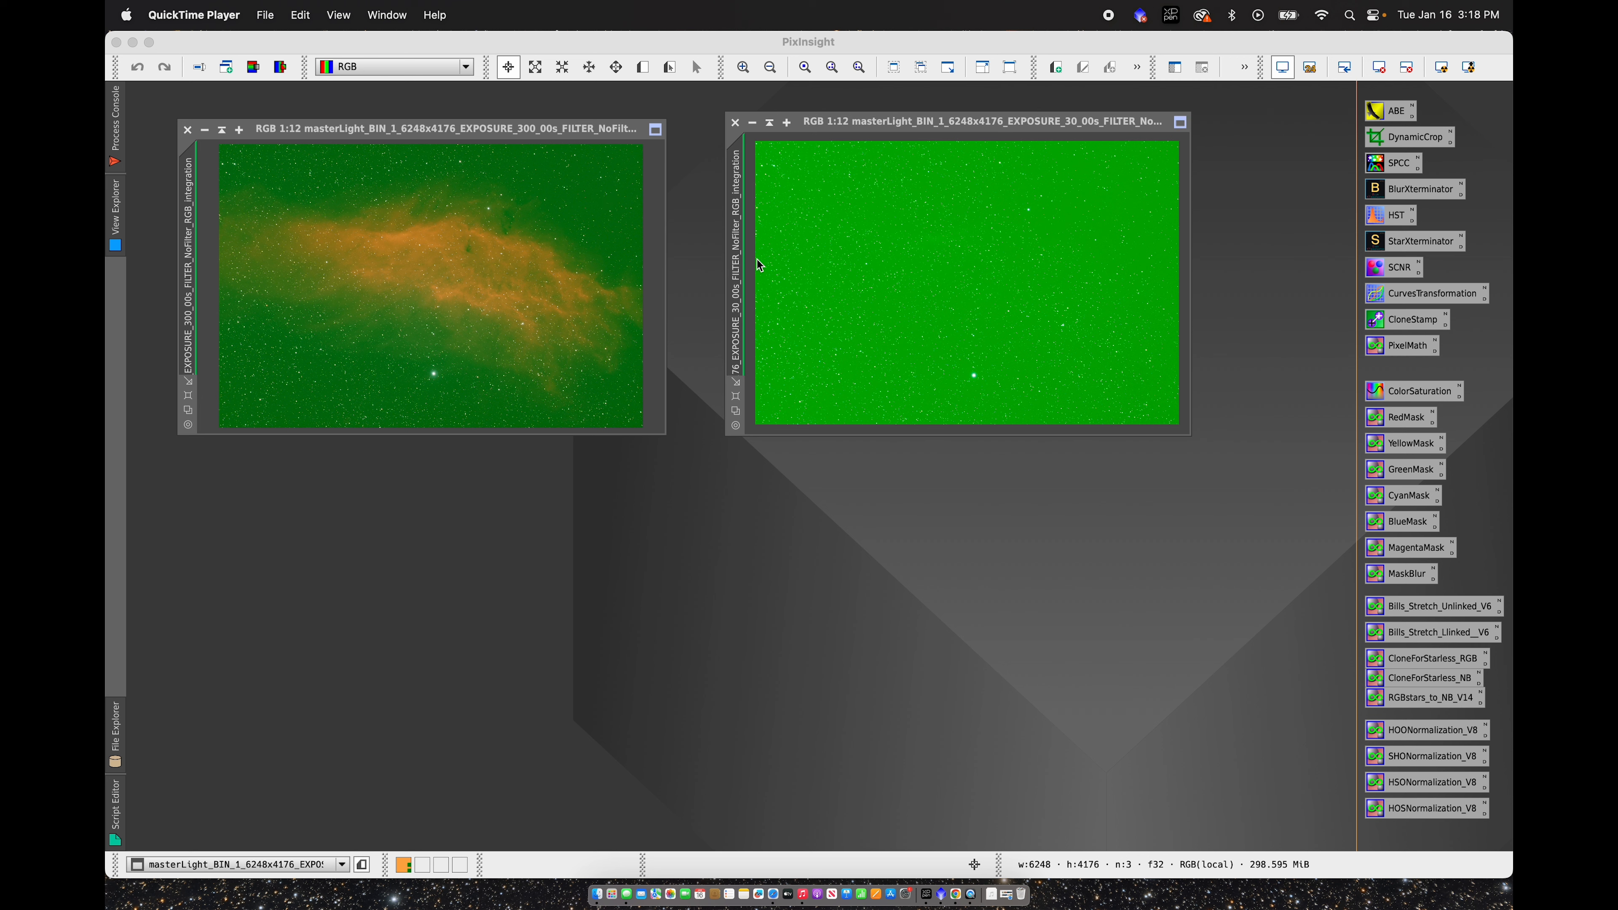
Step: Register the 30-second integration against the 300-second integration as the reference view using StarAlignment
{"action": "left_click", "coordinate": [817, 131]}
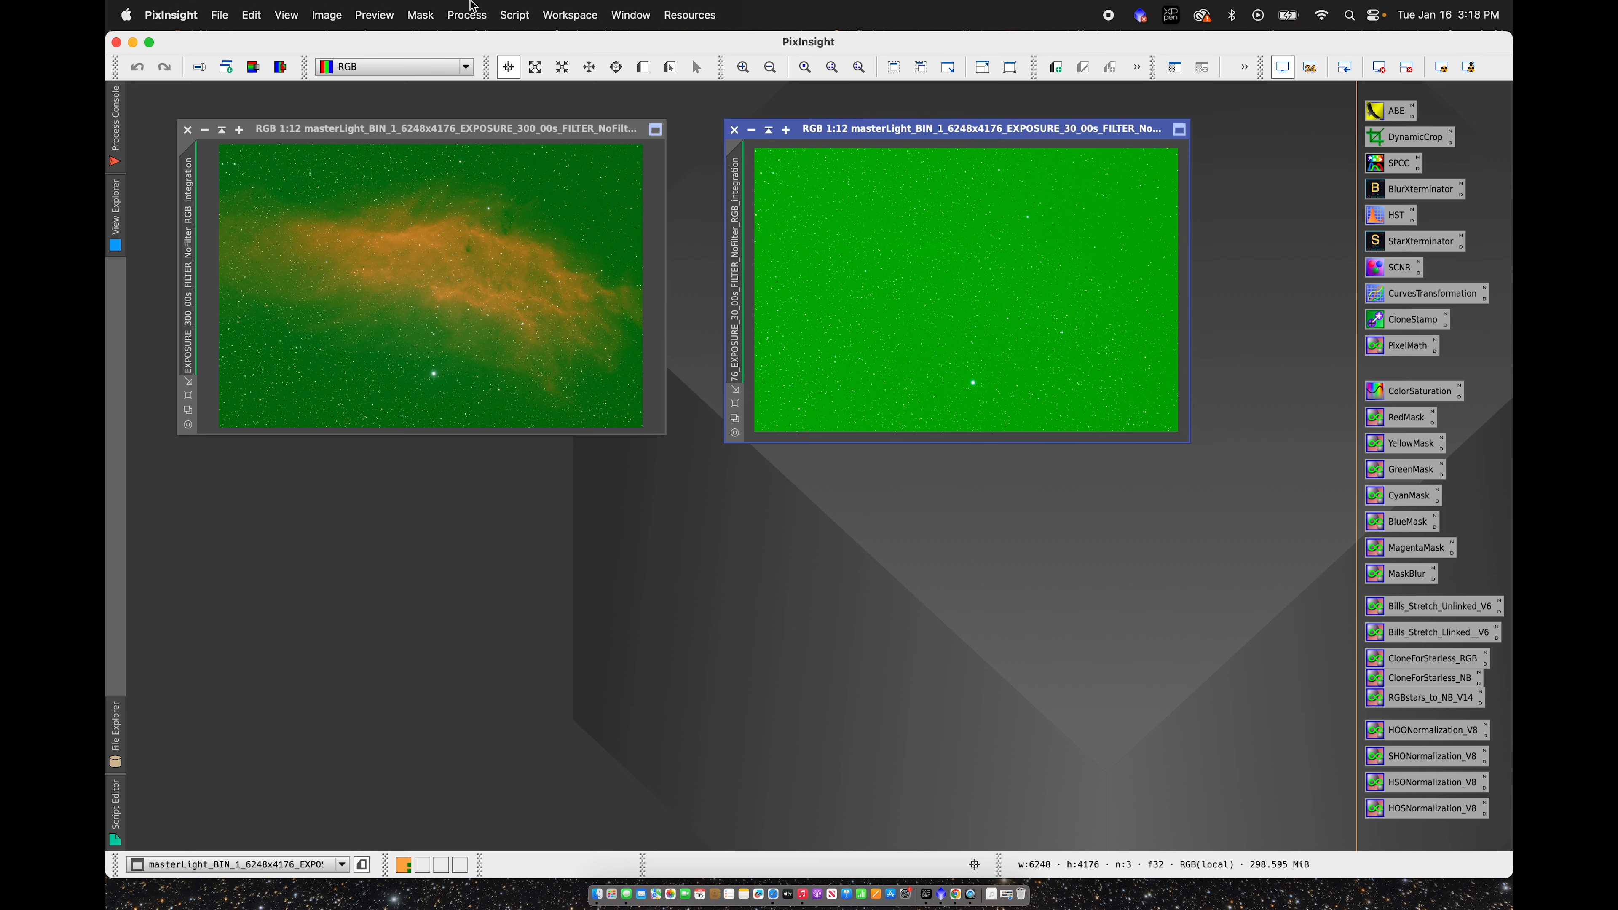
{"action": "left_click", "coordinate": [472, 14]}
{"action": "mouse_move", "coordinate": [515, 50]}
{"action": "scroll", "coordinate": [666, 367], "scroll_direction": "down", "scroll_amount": 15}
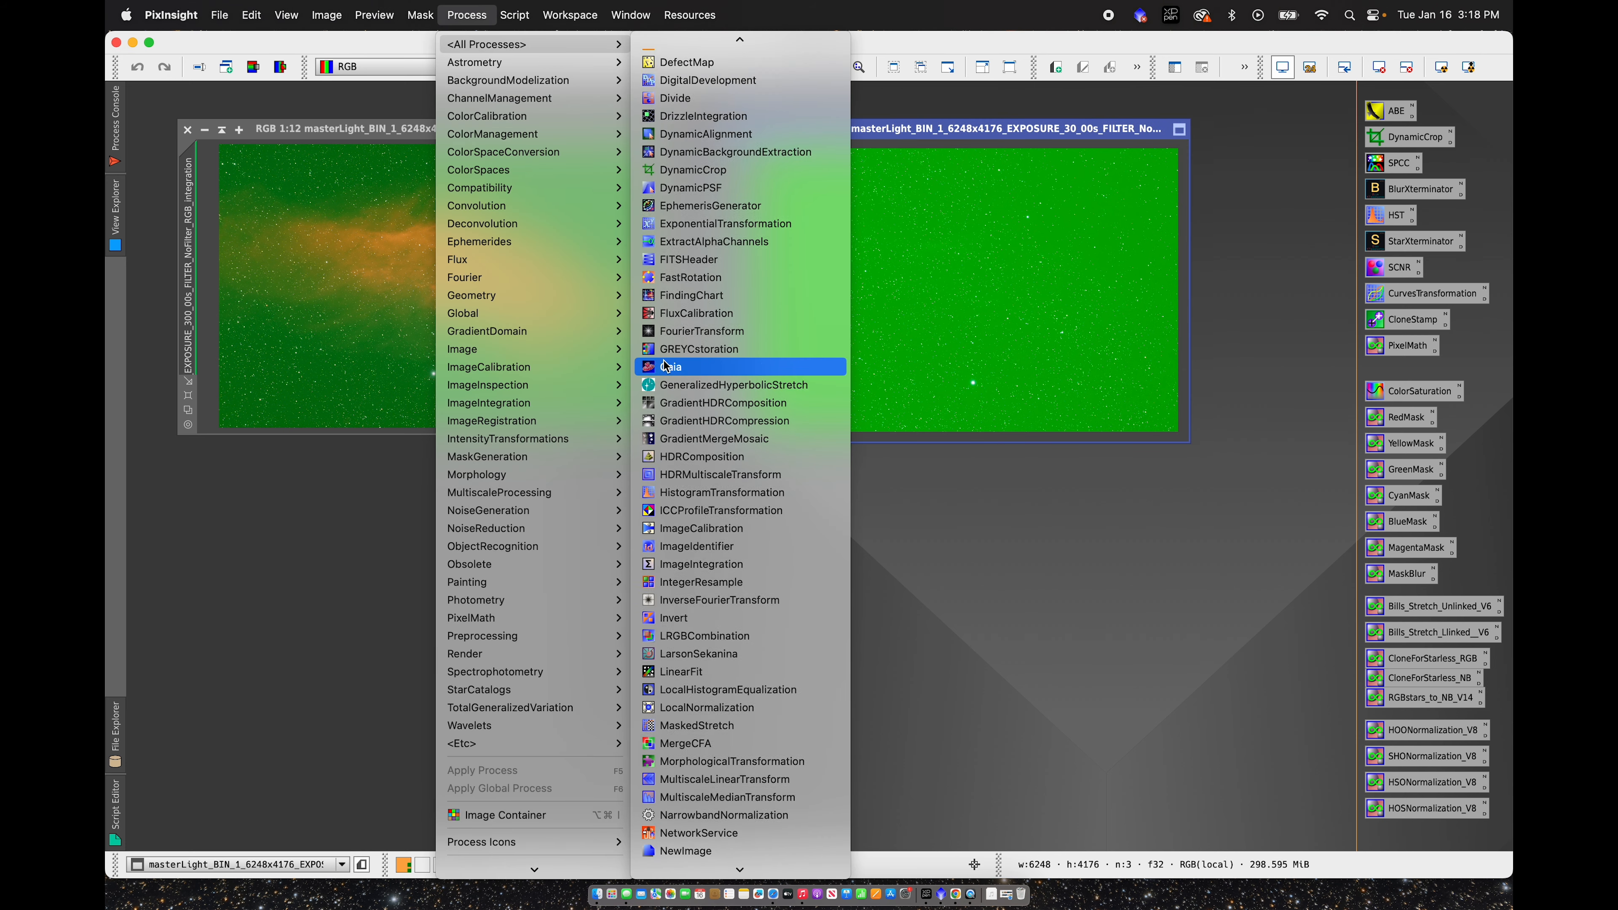
{"action": "scroll", "coordinate": [664, 510], "scroll_direction": "down", "scroll_amount": 1}
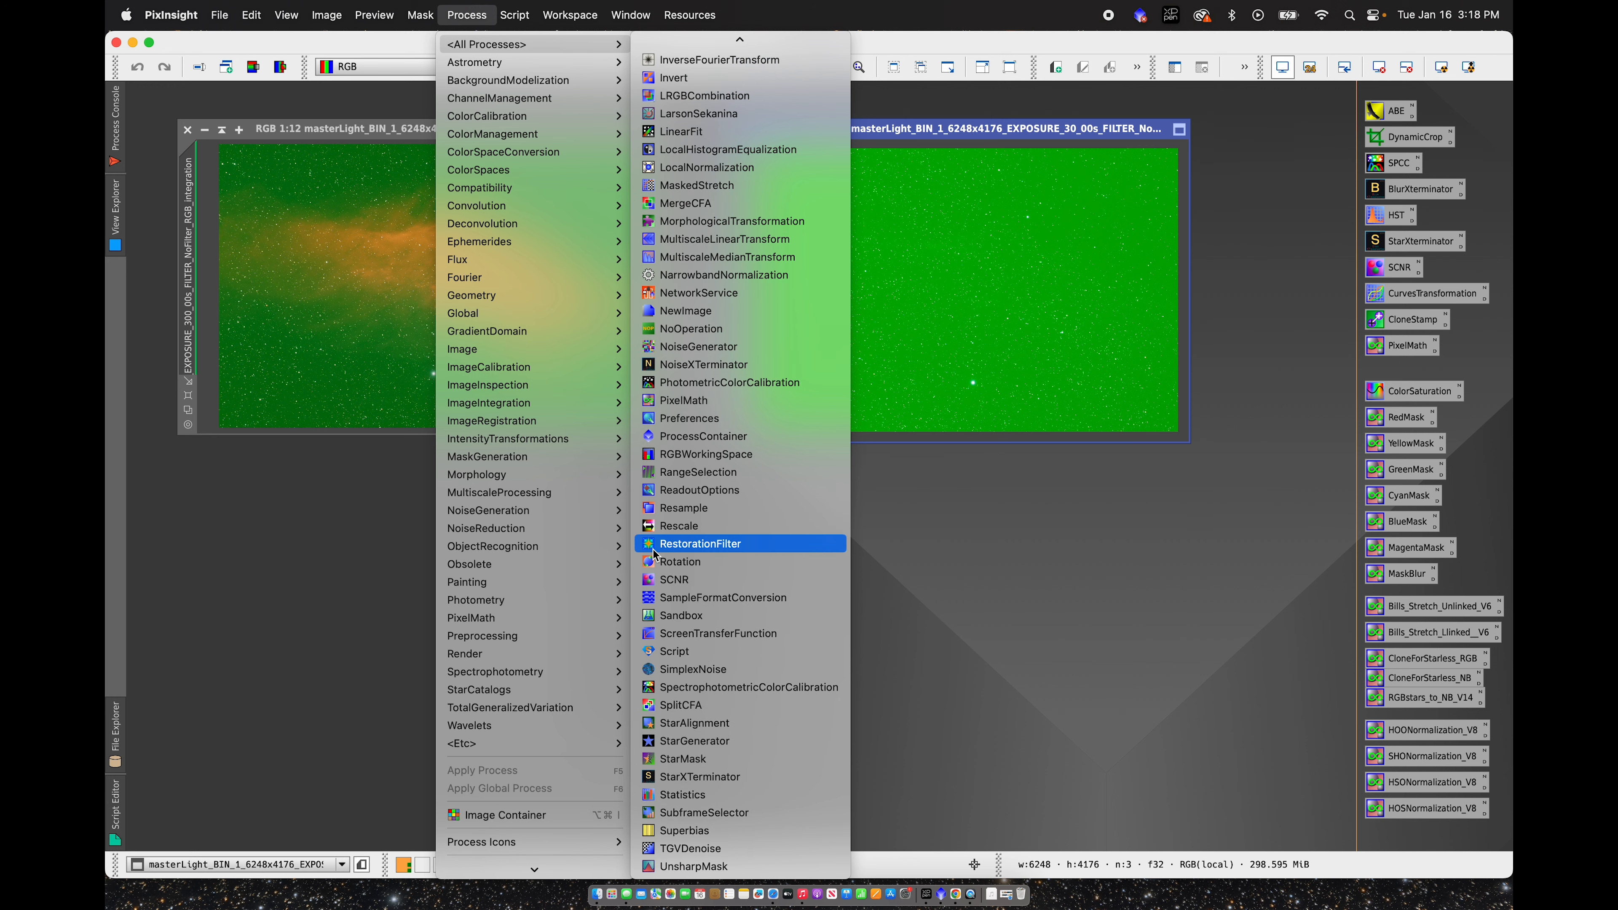
{"action": "left_click", "coordinate": [672, 726]}
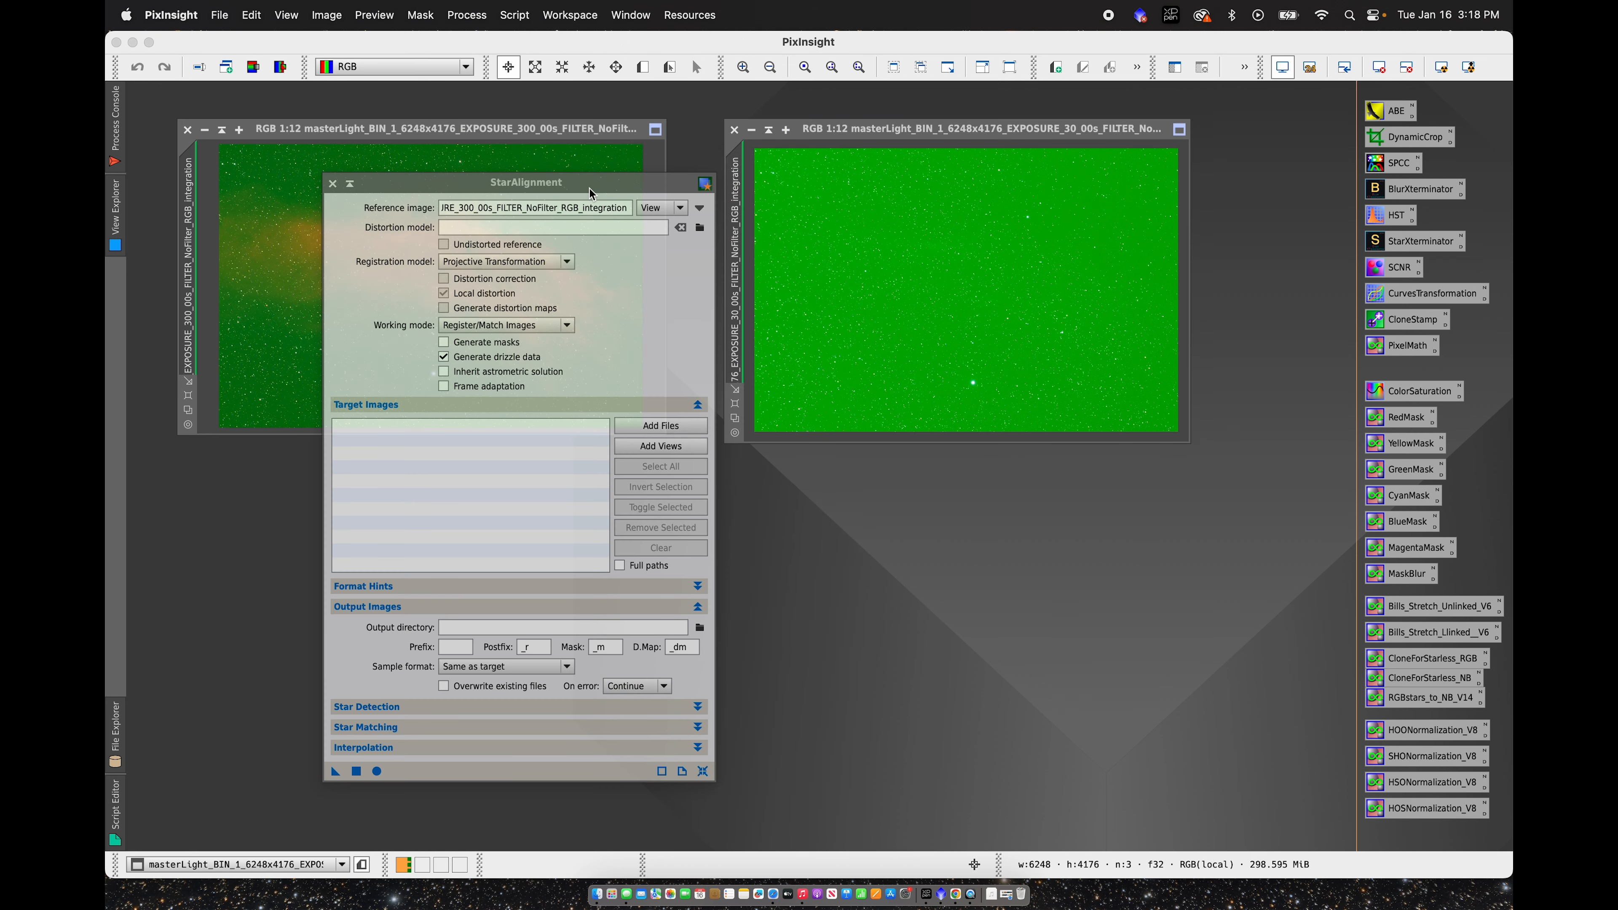
{"action": "left_click_drag", "start_coordinate": [589, 189], "coordinate": [785, 282]}
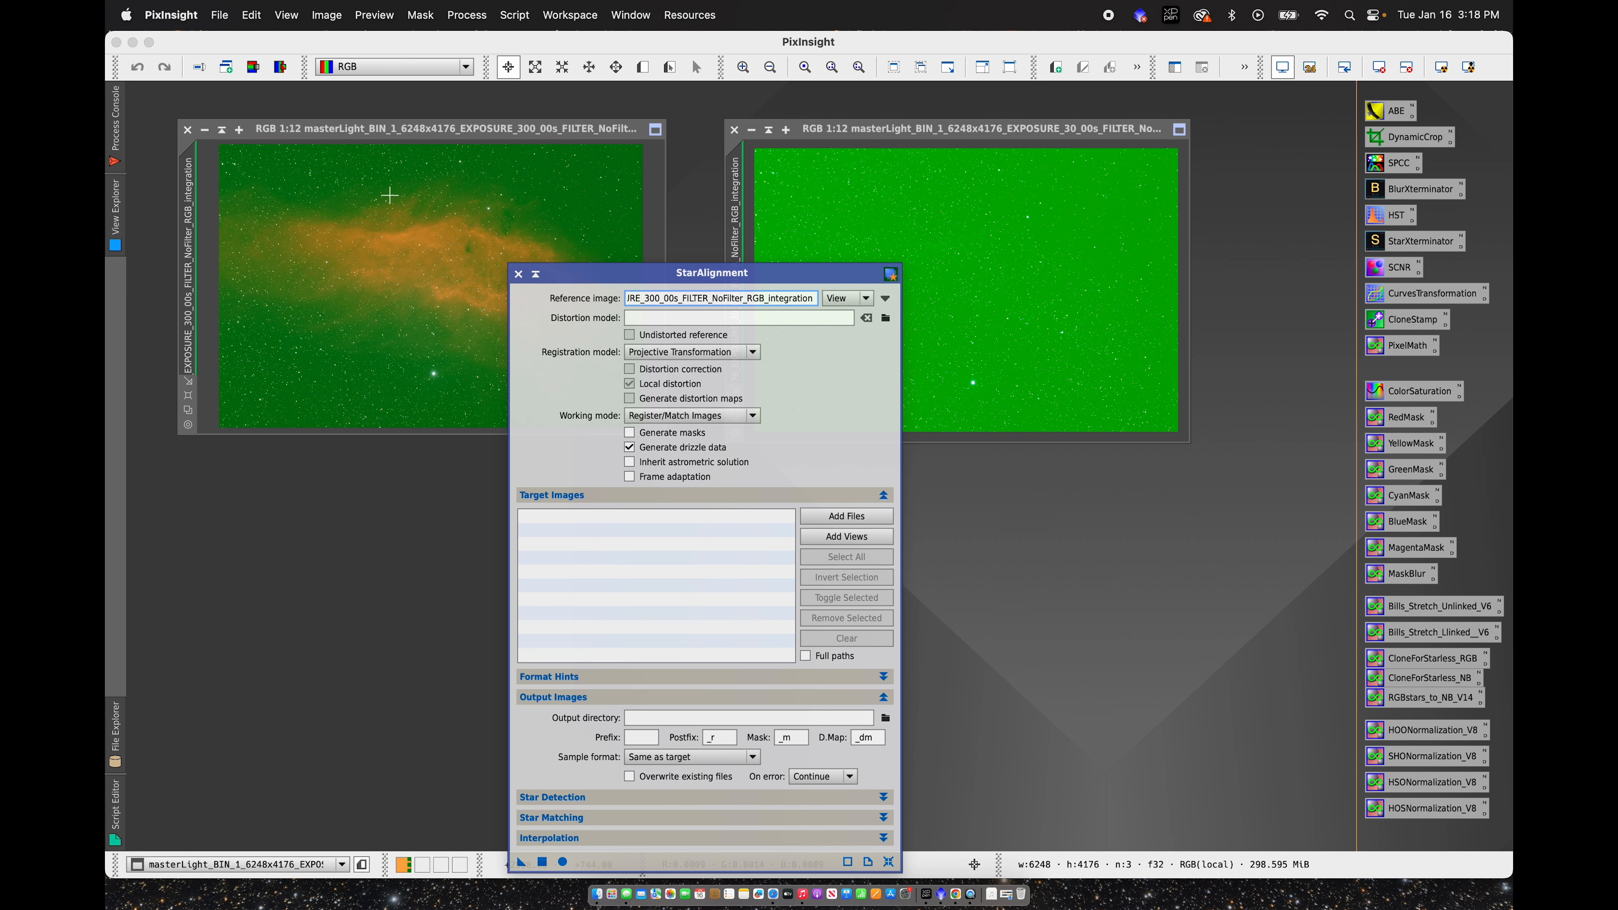
{"action": "left_click_drag", "start_coordinate": [650, 286], "coordinate": [481, 194]}
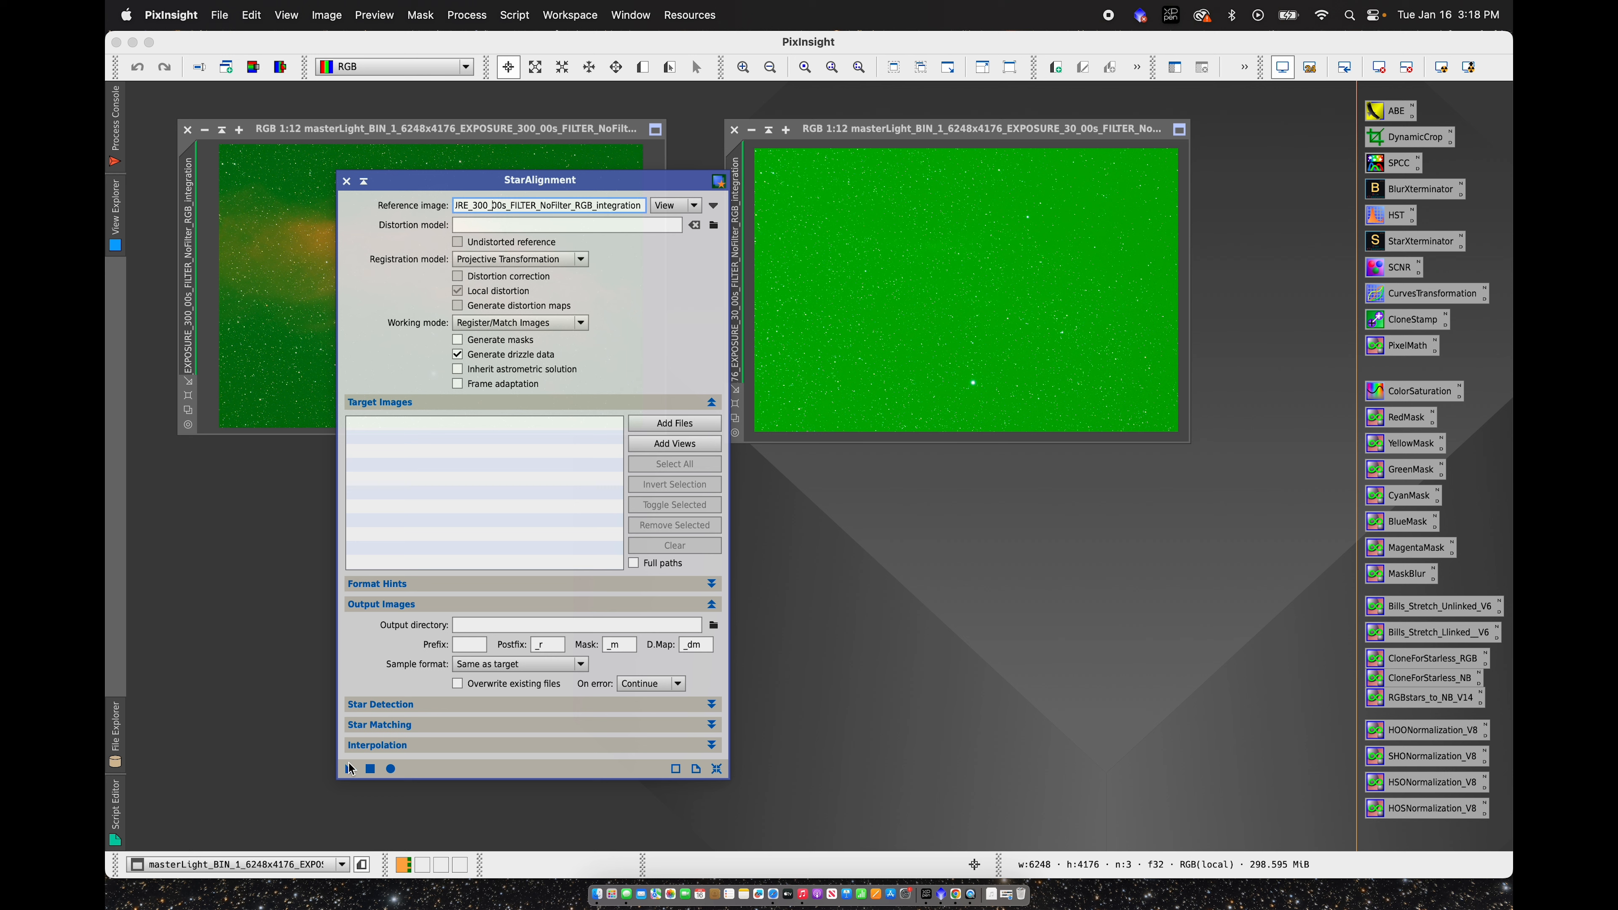
{"action": "left_click_drag", "start_coordinate": [348, 771], "coordinate": [887, 331]}
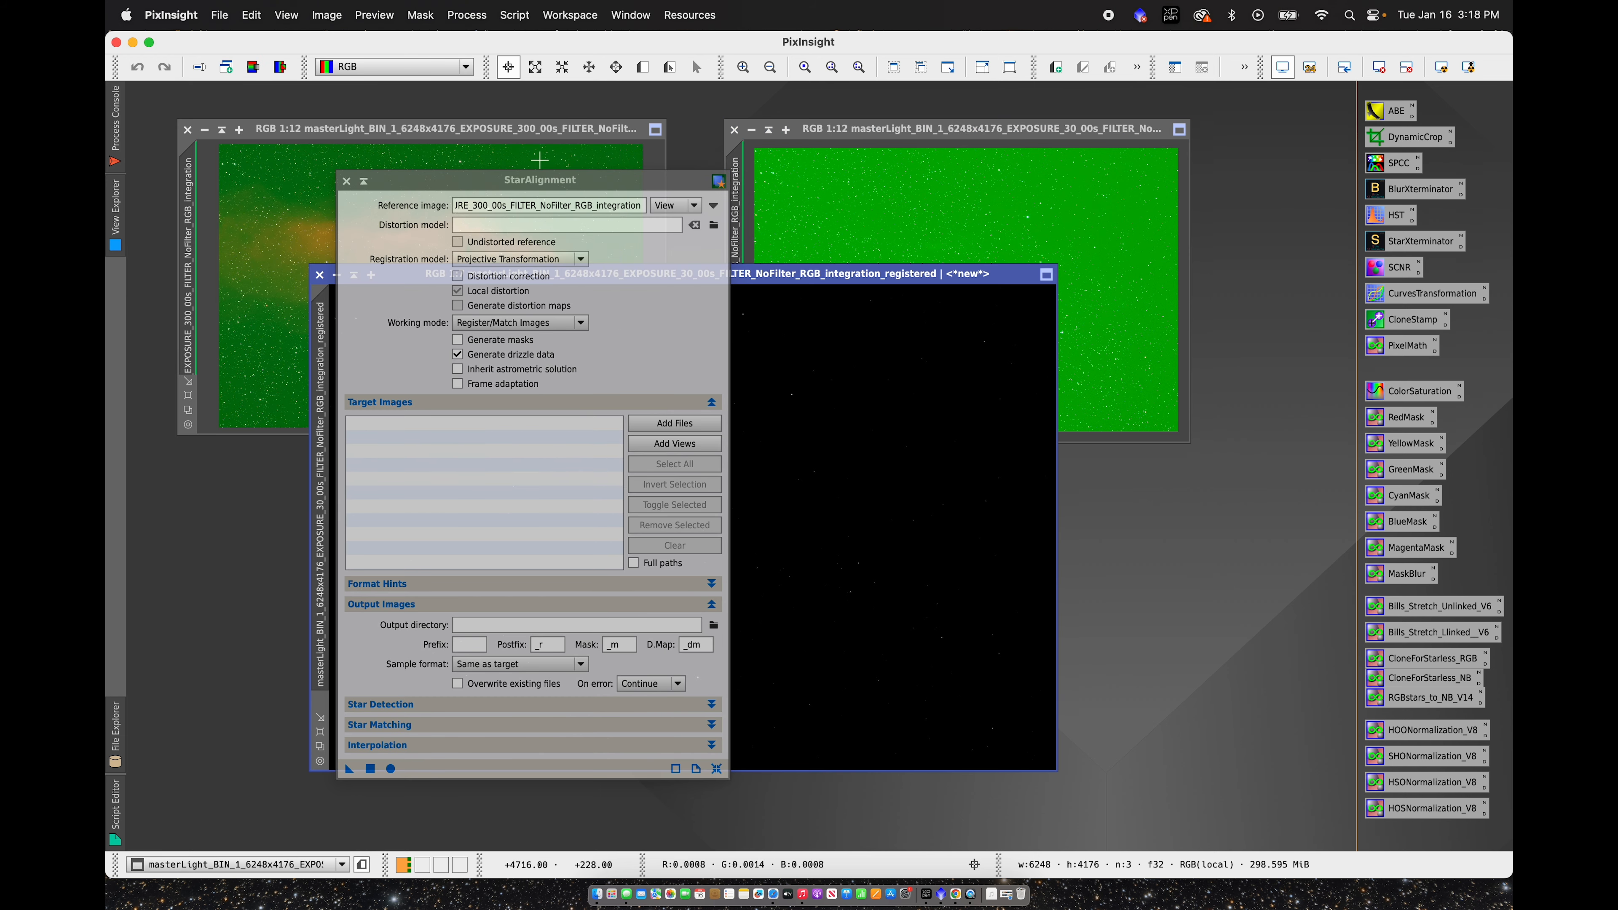
{"action": "left_click", "coordinate": [346, 180]}
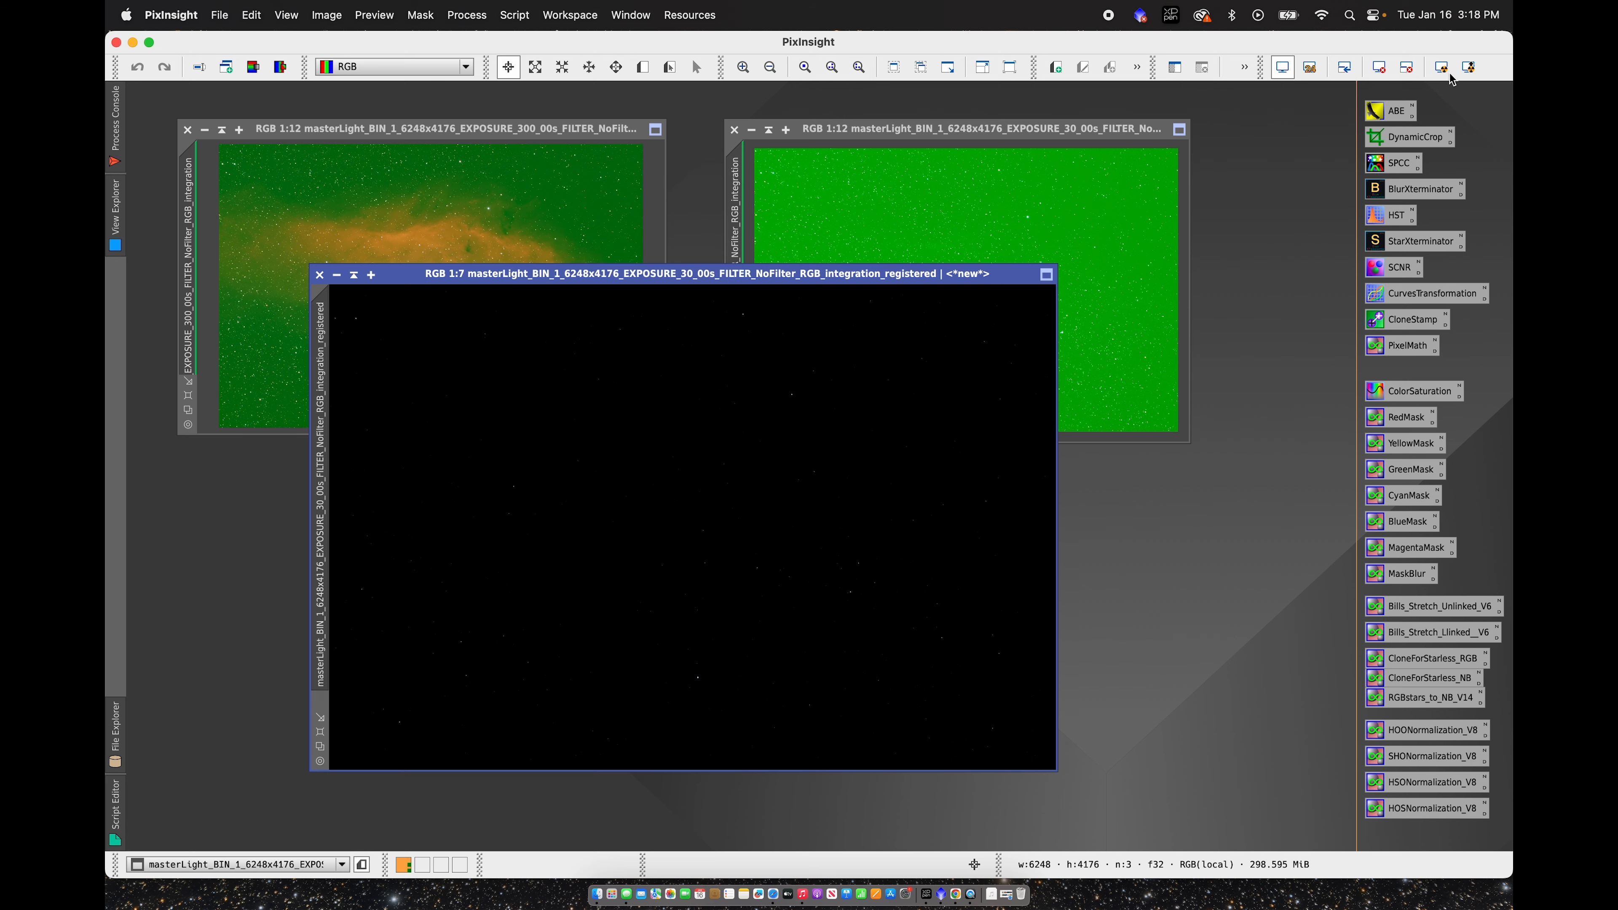
Step: Auto-stretch the registered image's display, and shade the original unregistered 30-second image and move it out of the way
{"action": "key", "text": "ctrl+a"}
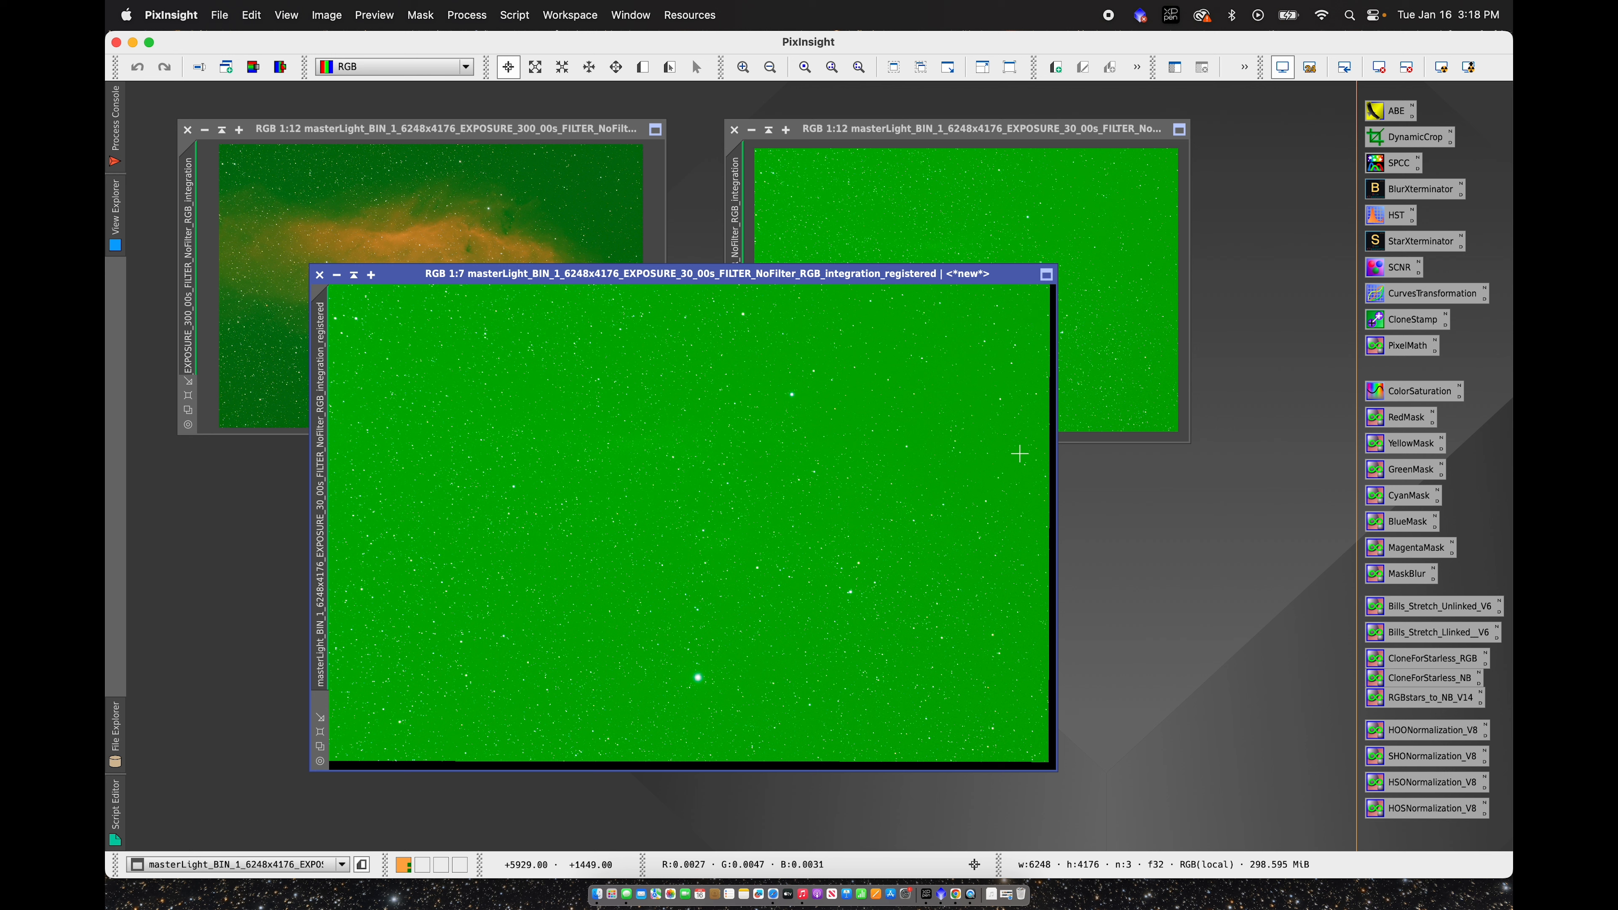
{"action": "left_click", "coordinate": [769, 129]}
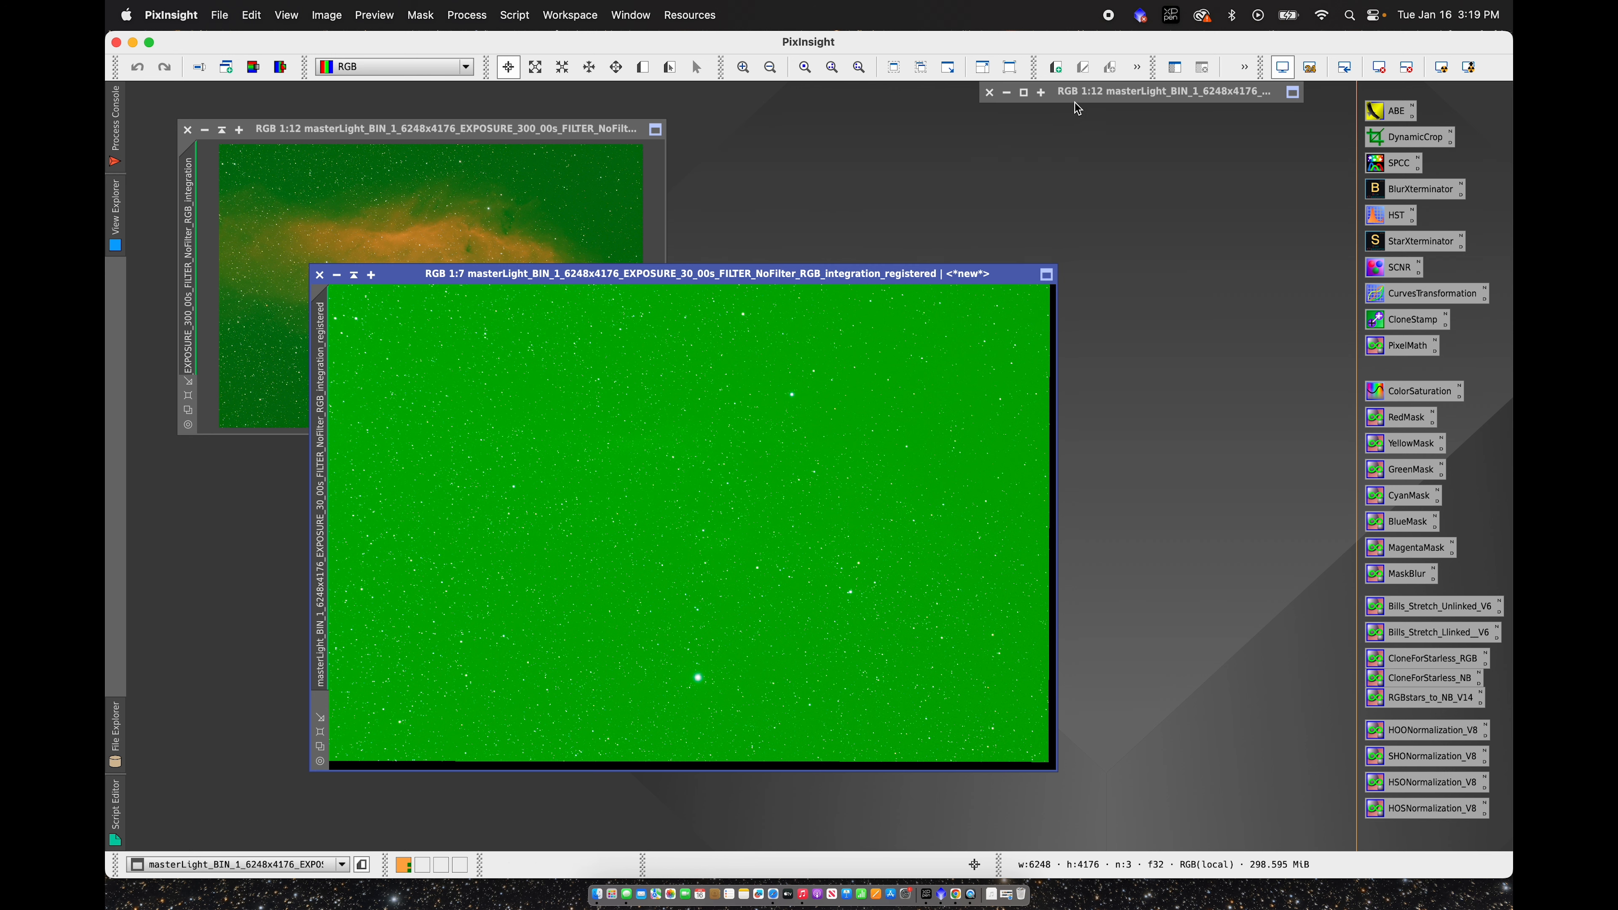
{"action": "left_click_drag", "start_coordinate": [1076, 104], "coordinate": [1115, 105]}
{"action": "left_click", "coordinate": [576, 280]}
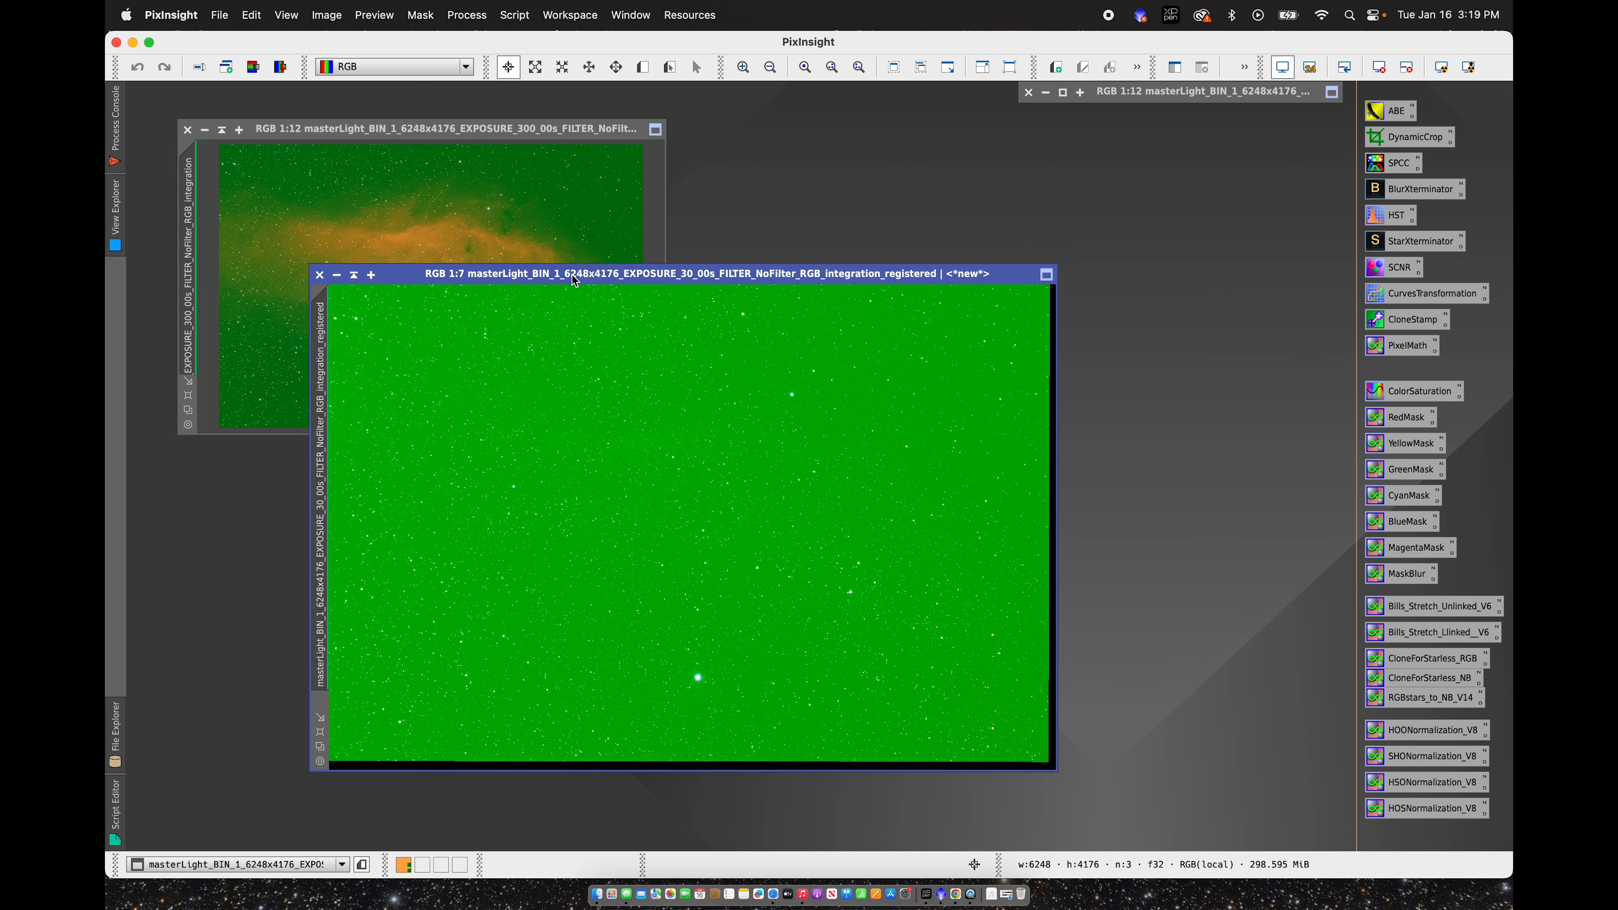
{"action": "left_click_drag", "start_coordinate": [571, 275], "coordinate": [793, 173]}
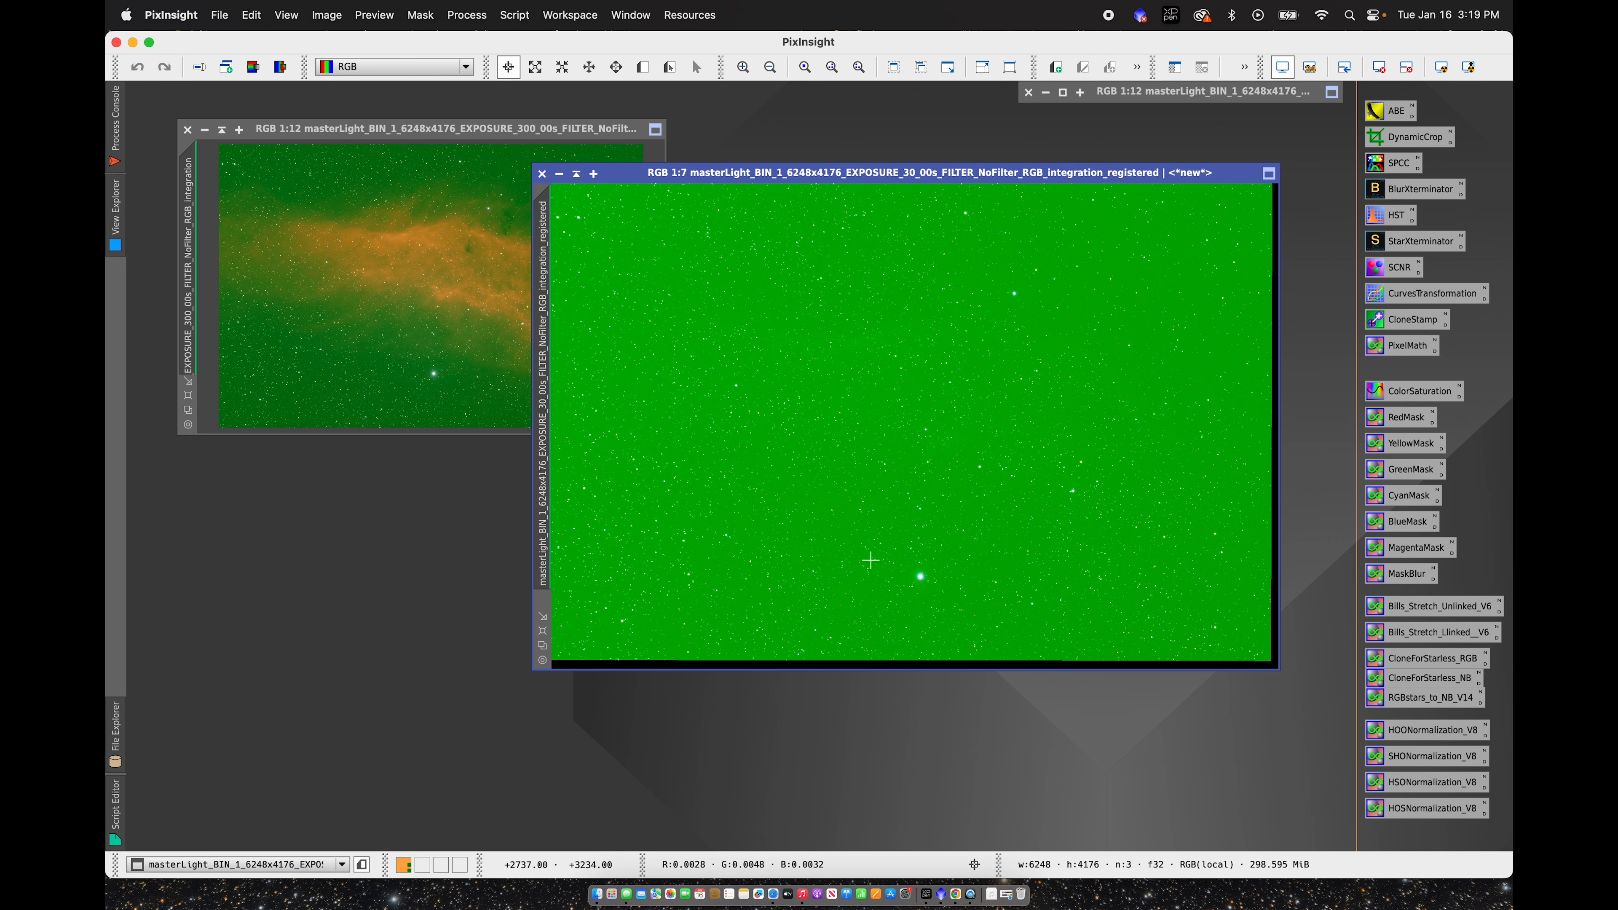
{"action": "left_click_drag", "start_coordinate": [963, 174], "coordinate": [960, 179]}
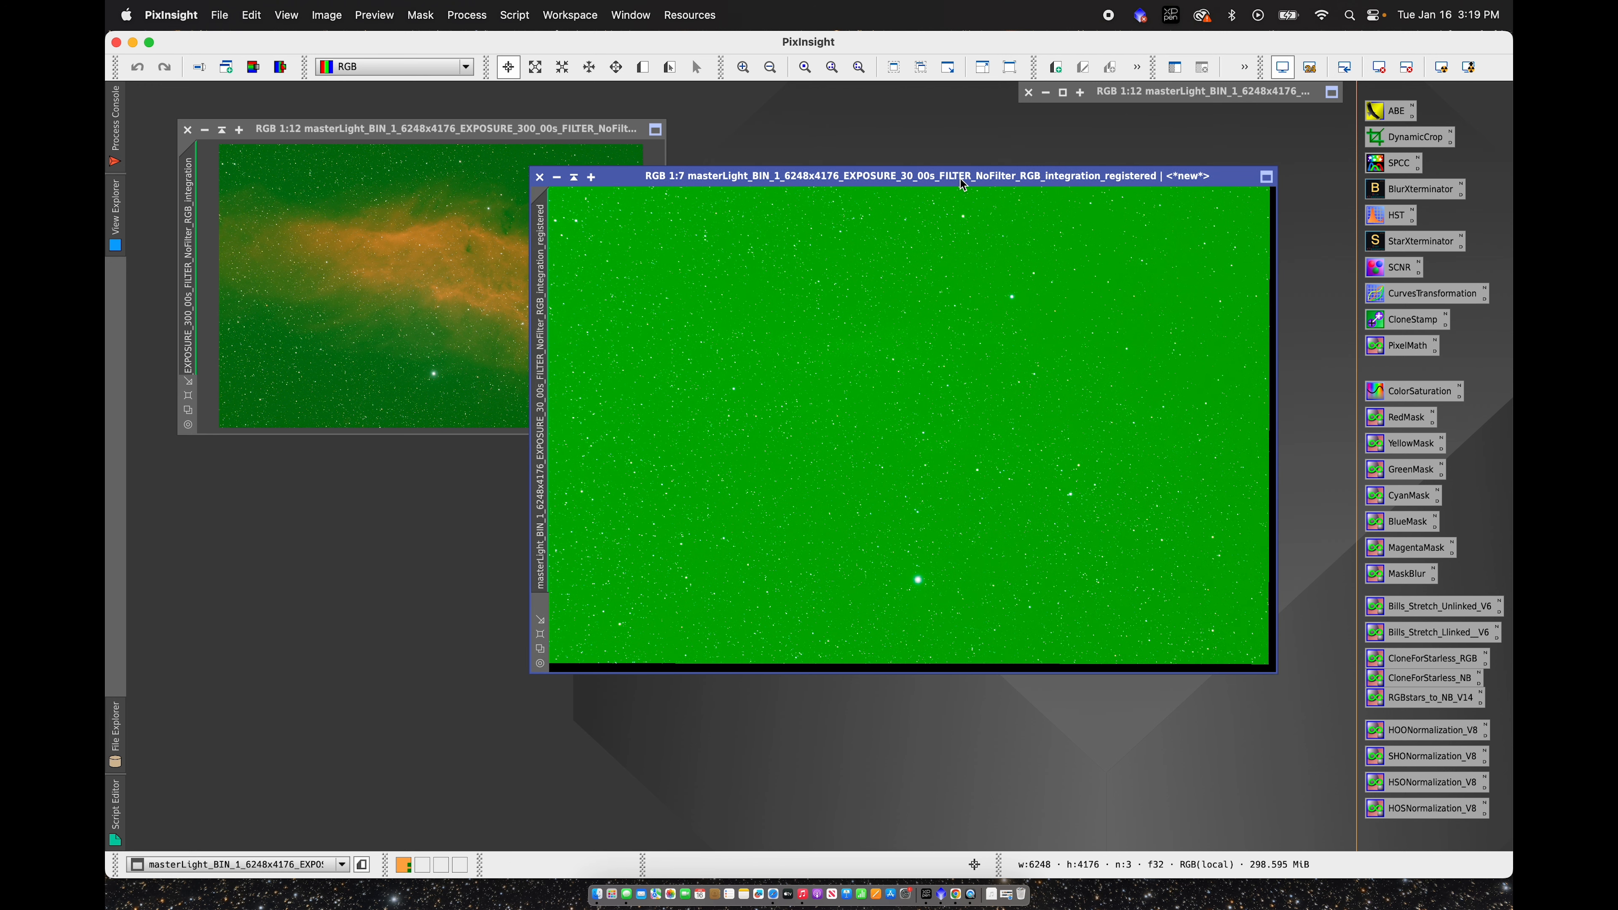
Step: Reduce the registered image's zoom to 1:11 and shrink its window around the image
{"action": "left_click", "coordinate": [769, 67]}
{"action": "left_click", "coordinate": [769, 68]}
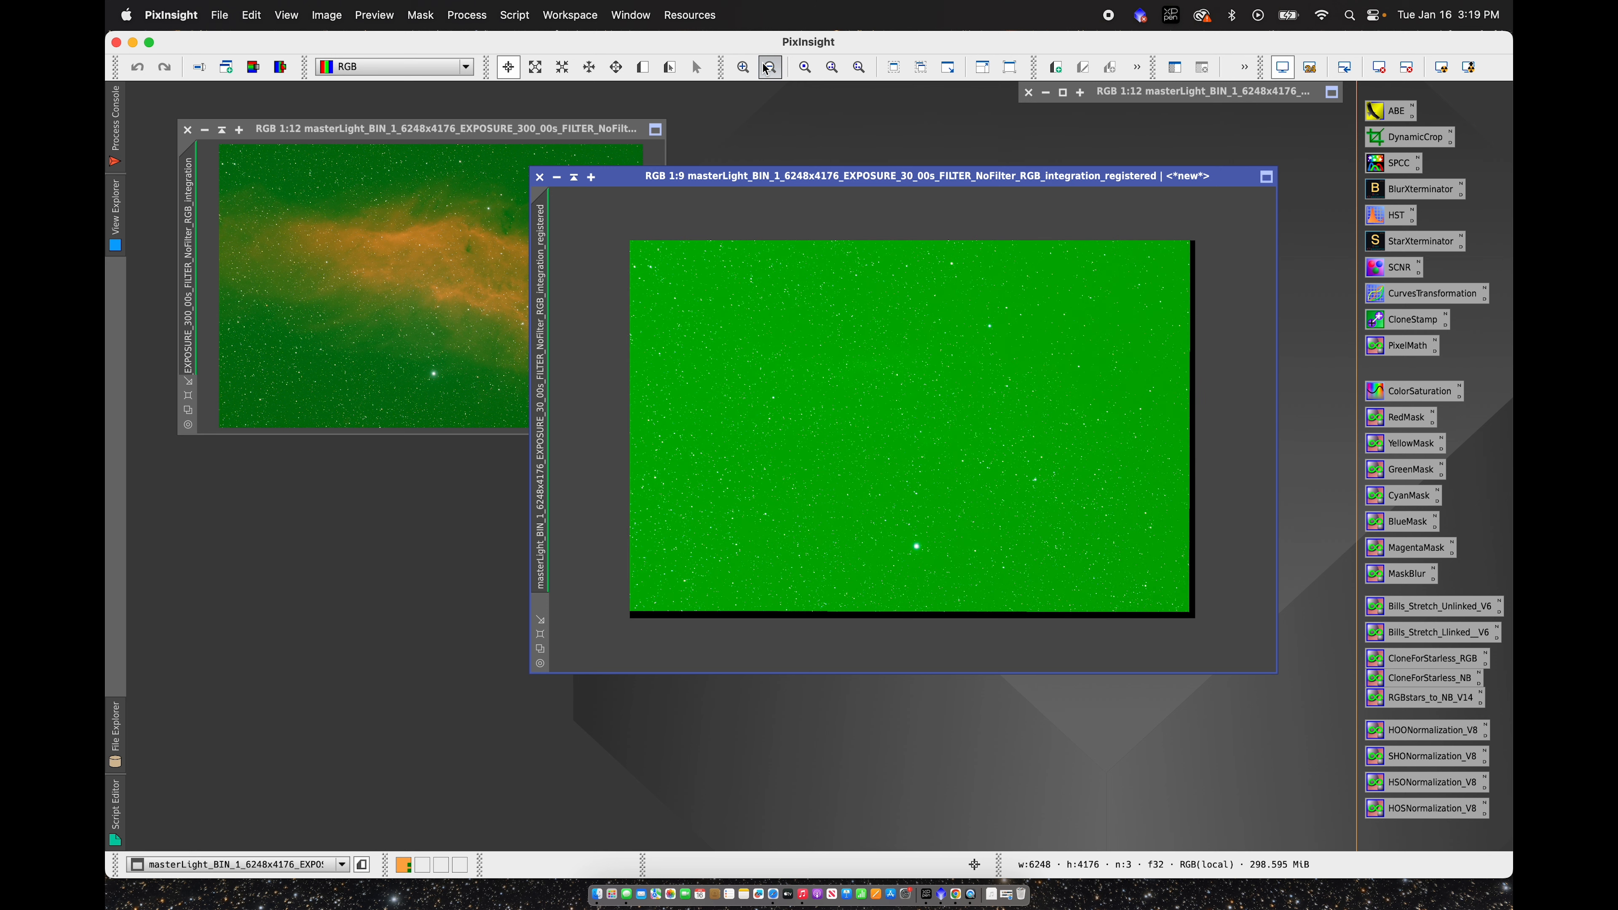
{"action": "left_click", "coordinate": [769, 68]}
{"action": "left_click", "coordinate": [769, 67]}
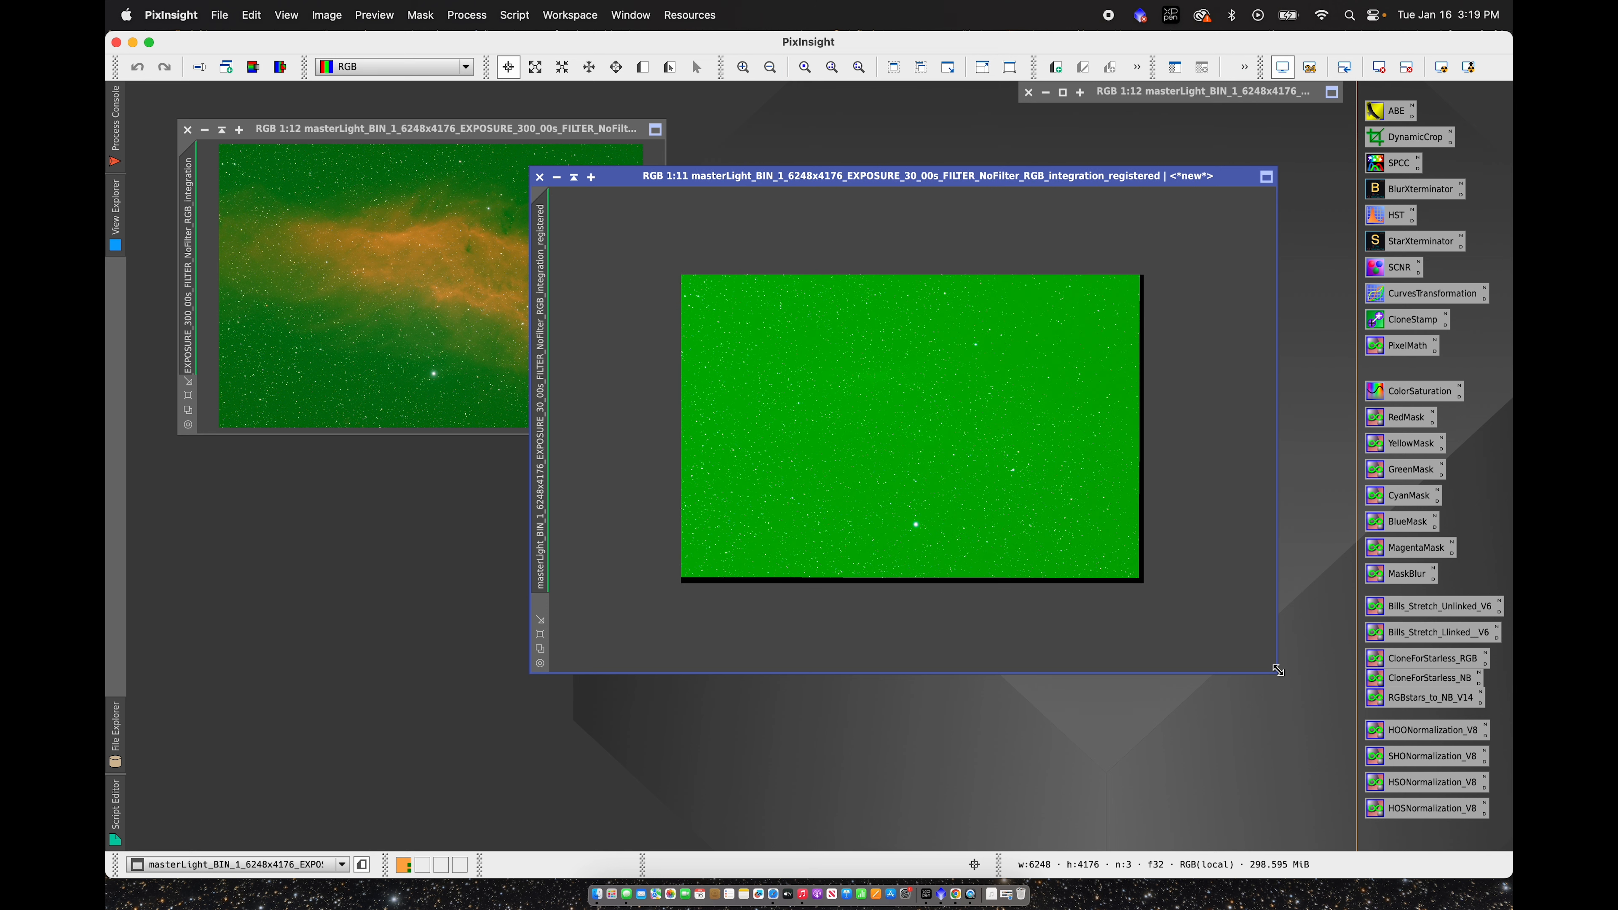
{"action": "left_click_drag", "start_coordinate": [1278, 670], "coordinate": [1102, 530]}
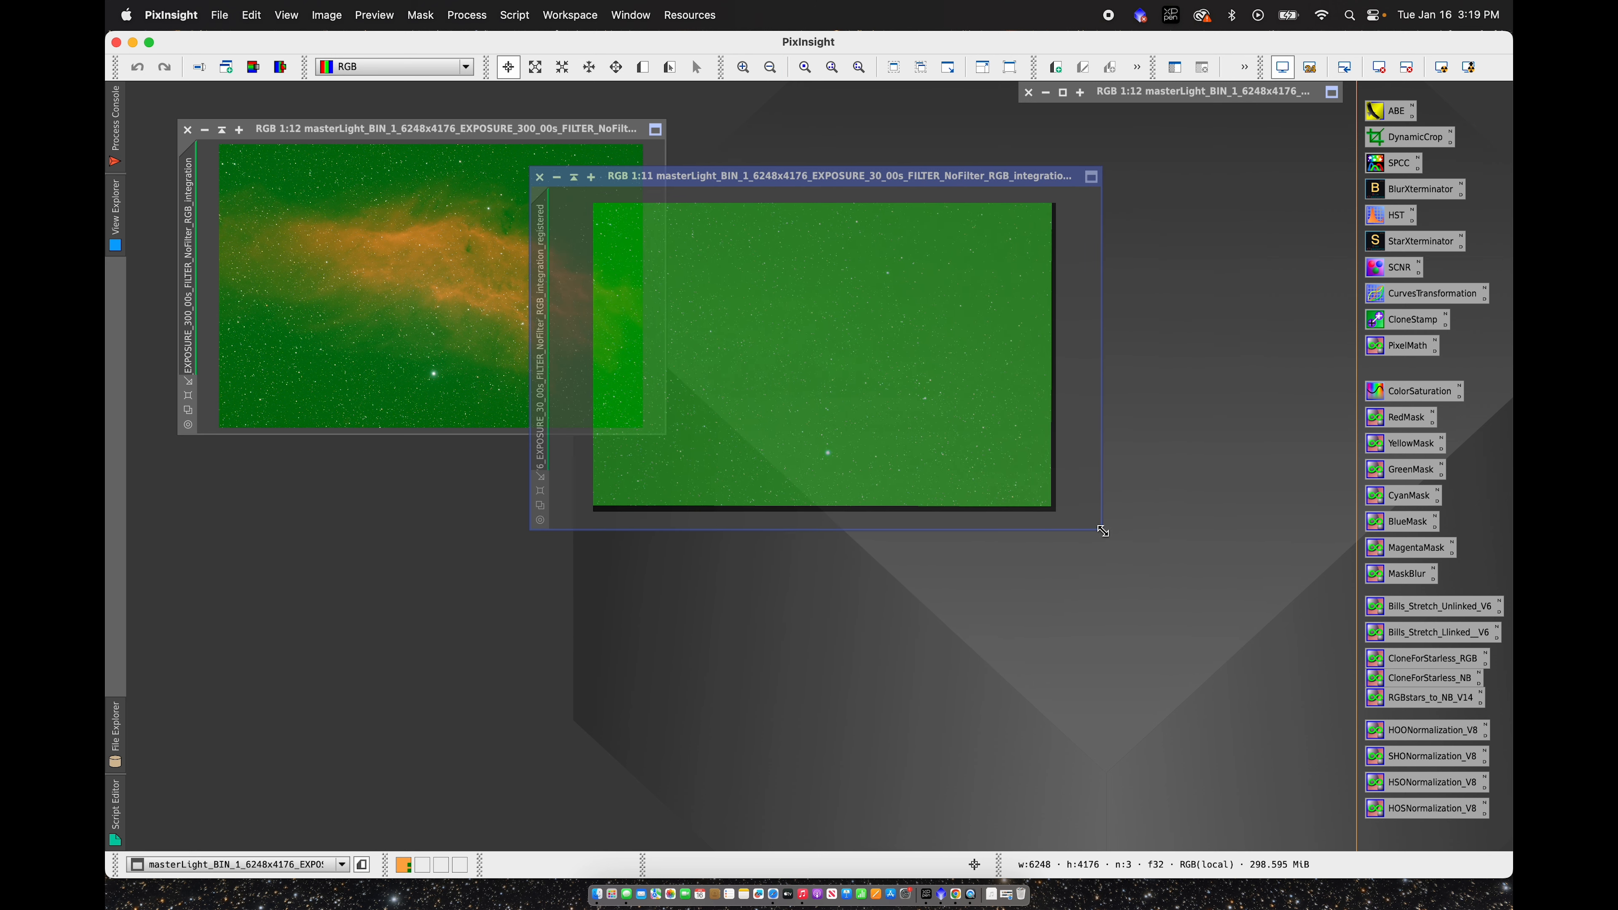
Step: Define a DynamicCrop region of about 6160 × 4077 pixels on the registered image, excluding the black borders at its right and bottom edges
{"action": "double_click", "coordinate": [1410, 136]}
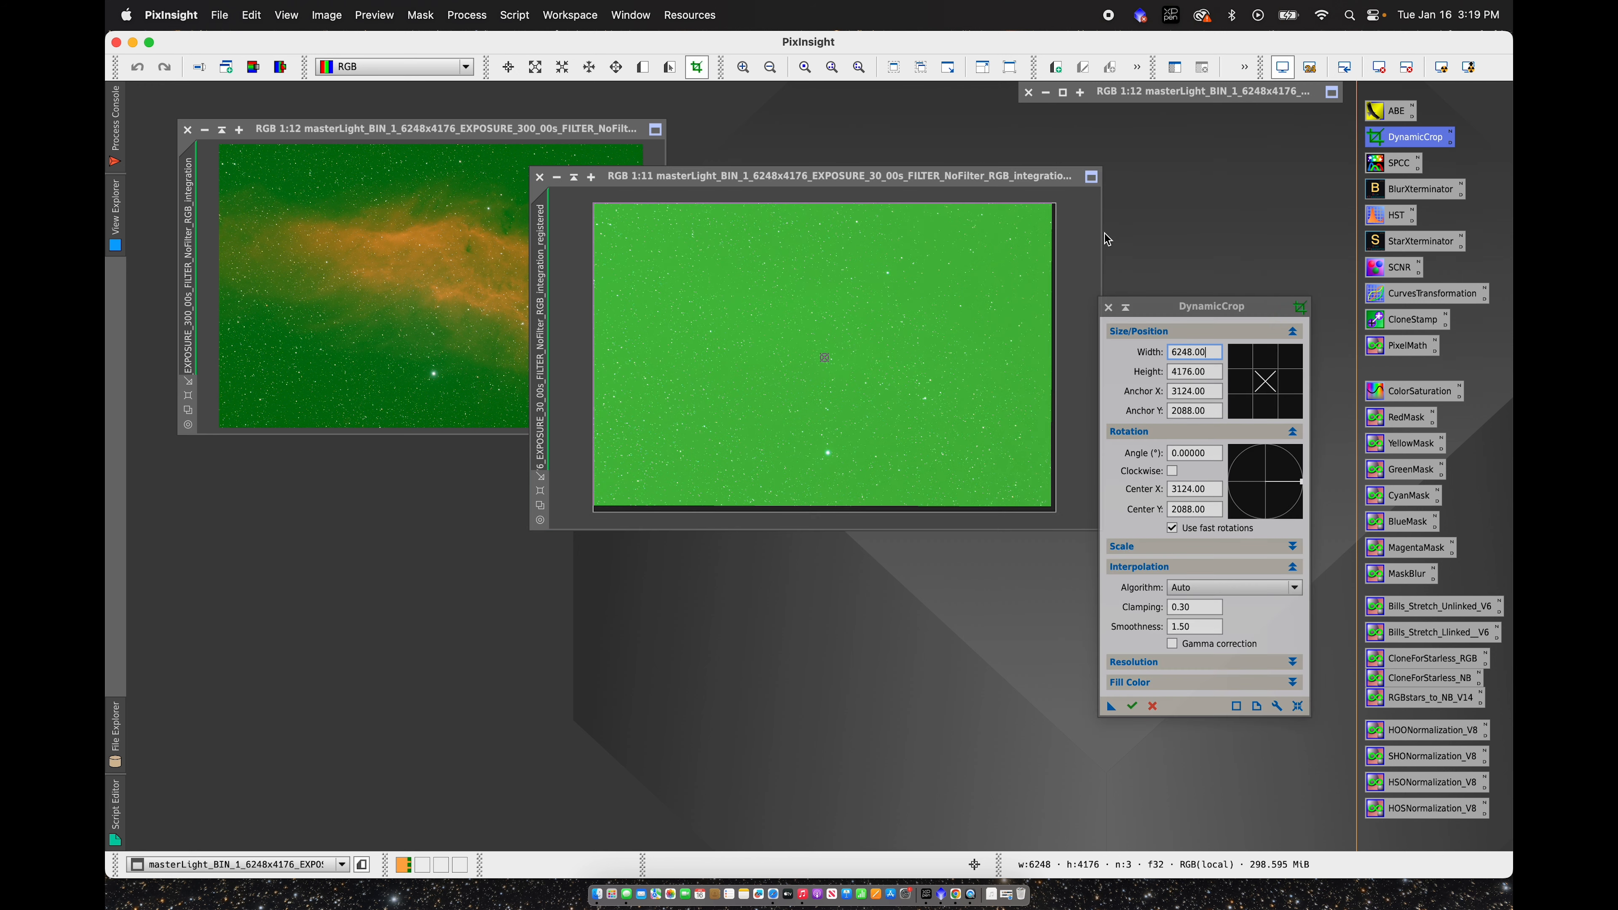
{"action": "left_click_drag", "start_coordinate": [1056, 431], "coordinate": [1050, 429]}
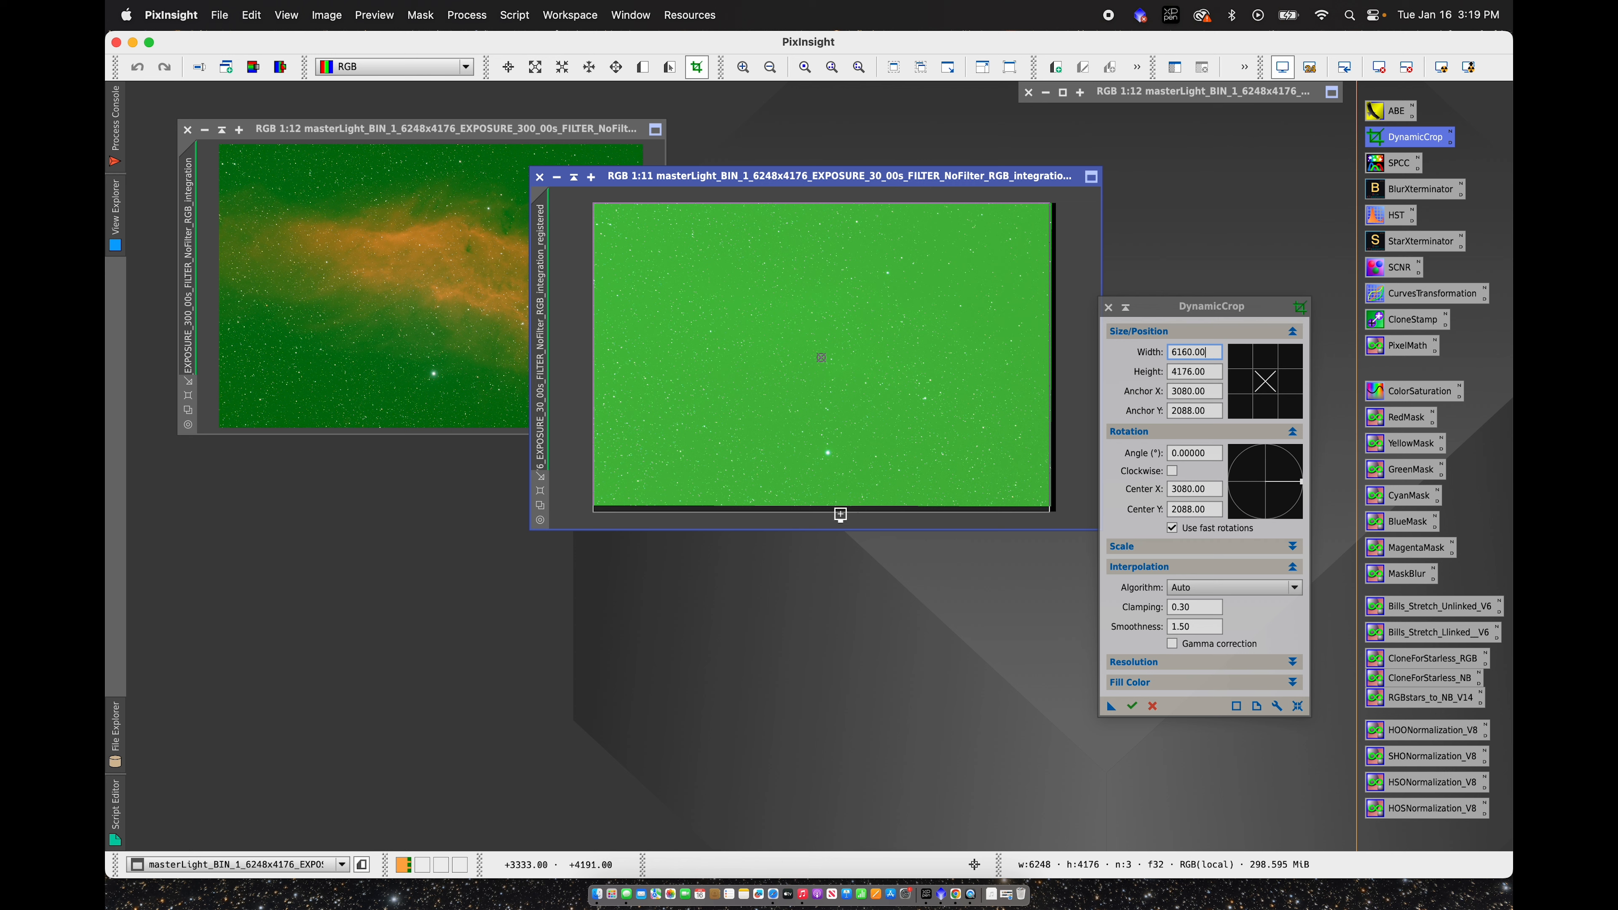
{"action": "left_click_drag", "start_coordinate": [840, 514], "coordinate": [840, 507]}
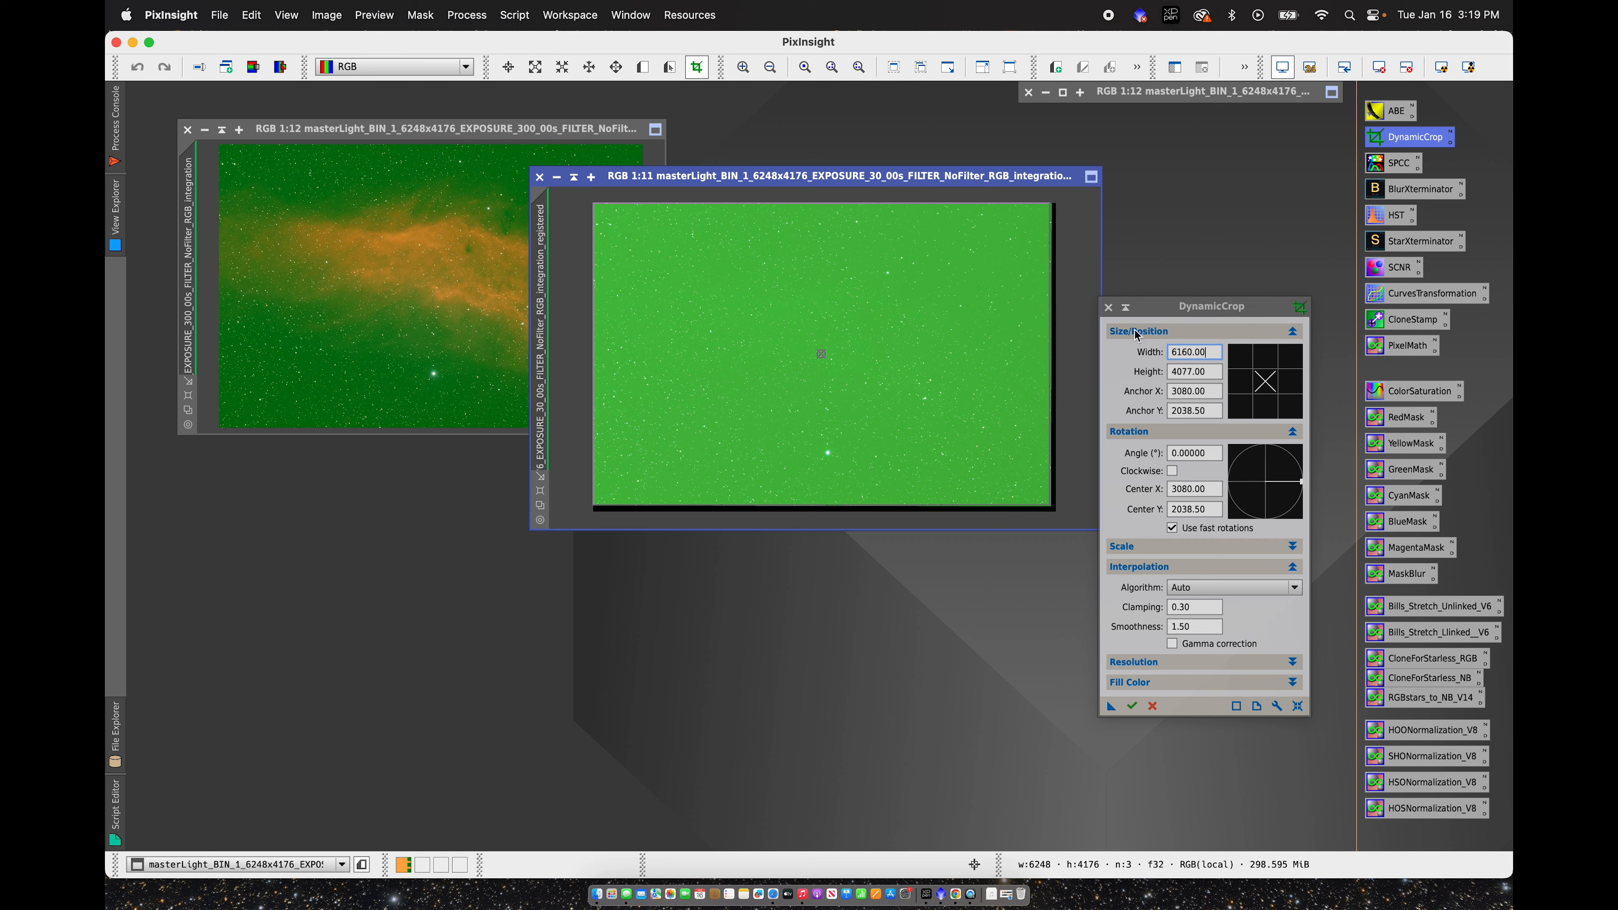
Step: Apply the same crop to the 300-second and registered 30-second images, and arrange both side by side
{"action": "left_click_drag", "start_coordinate": [1112, 706], "coordinate": [414, 300]}
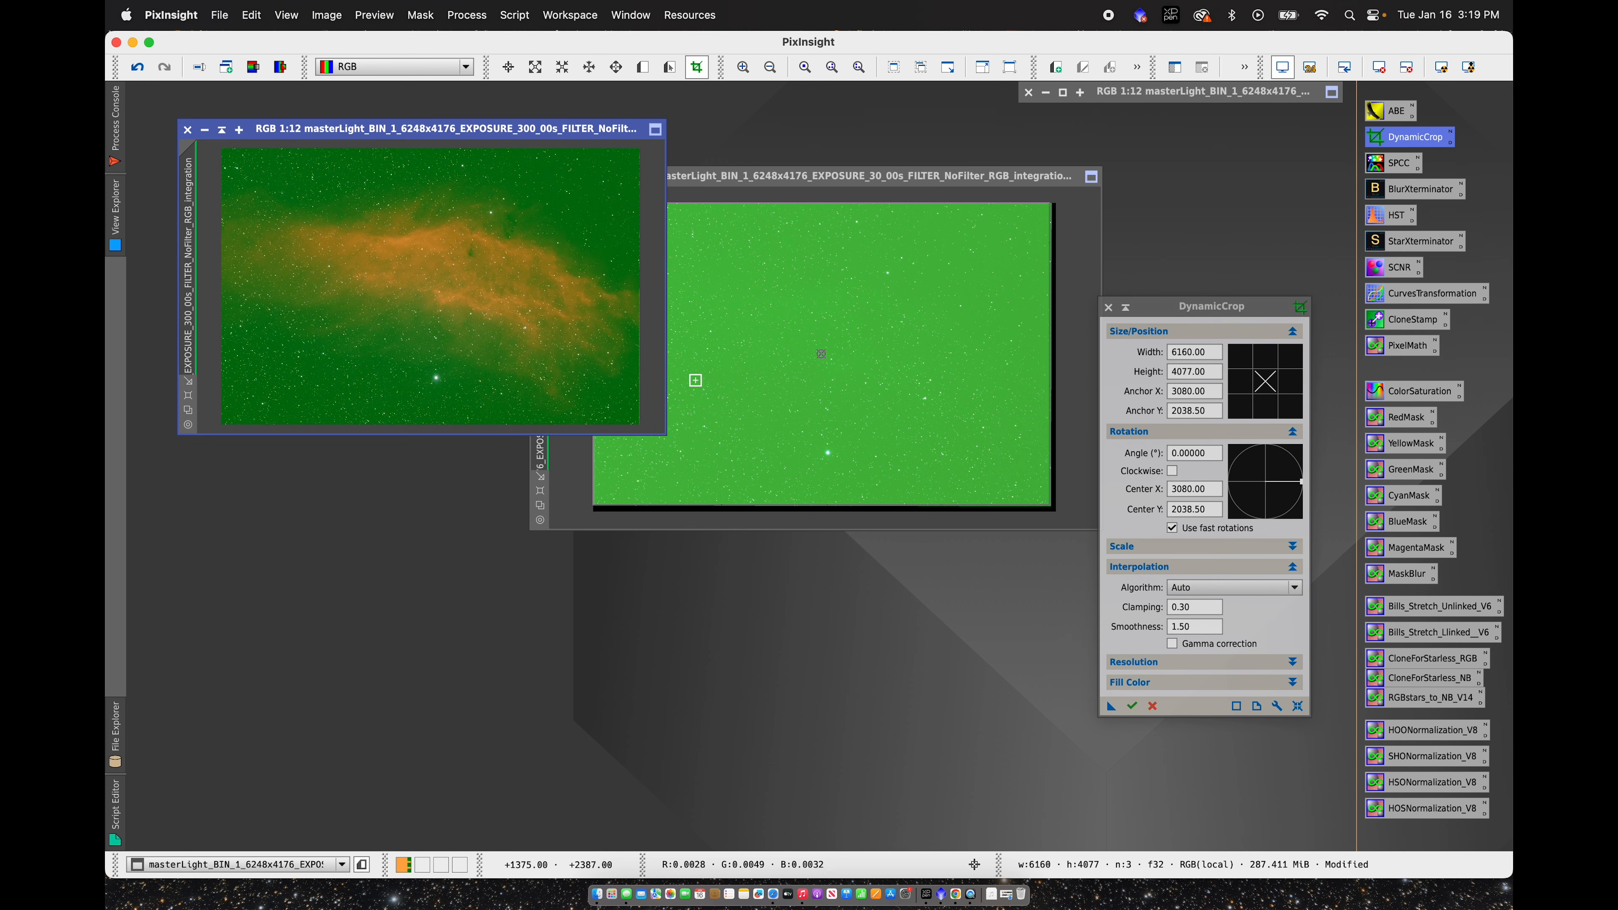
{"action": "left_click", "coordinate": [701, 181]}
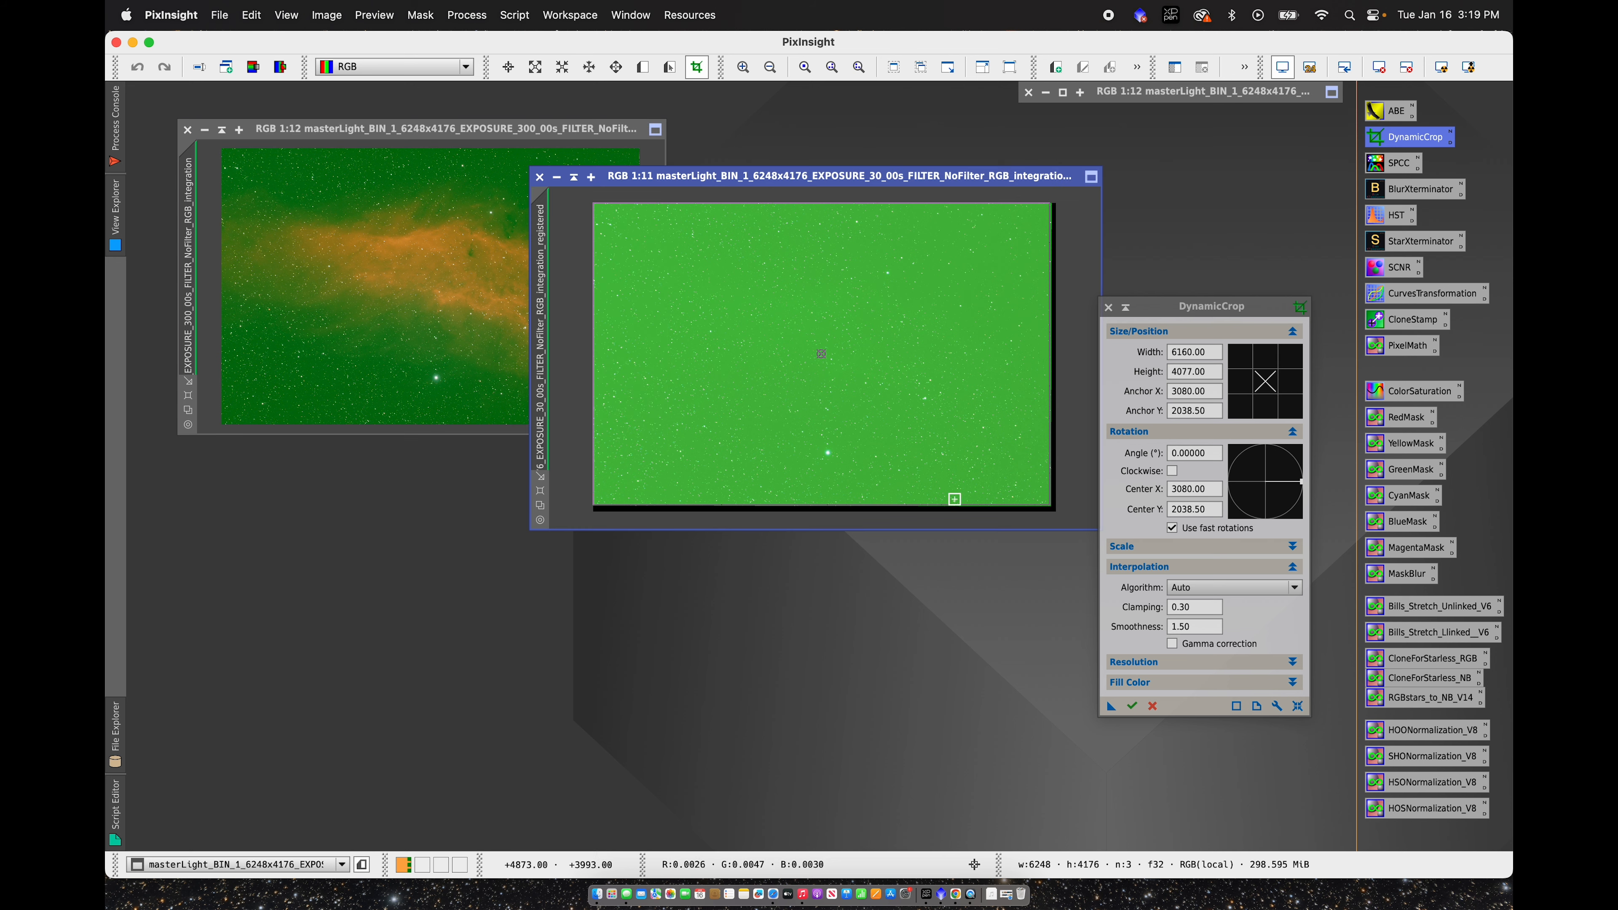
{"action": "left_click", "coordinate": [1132, 707]}
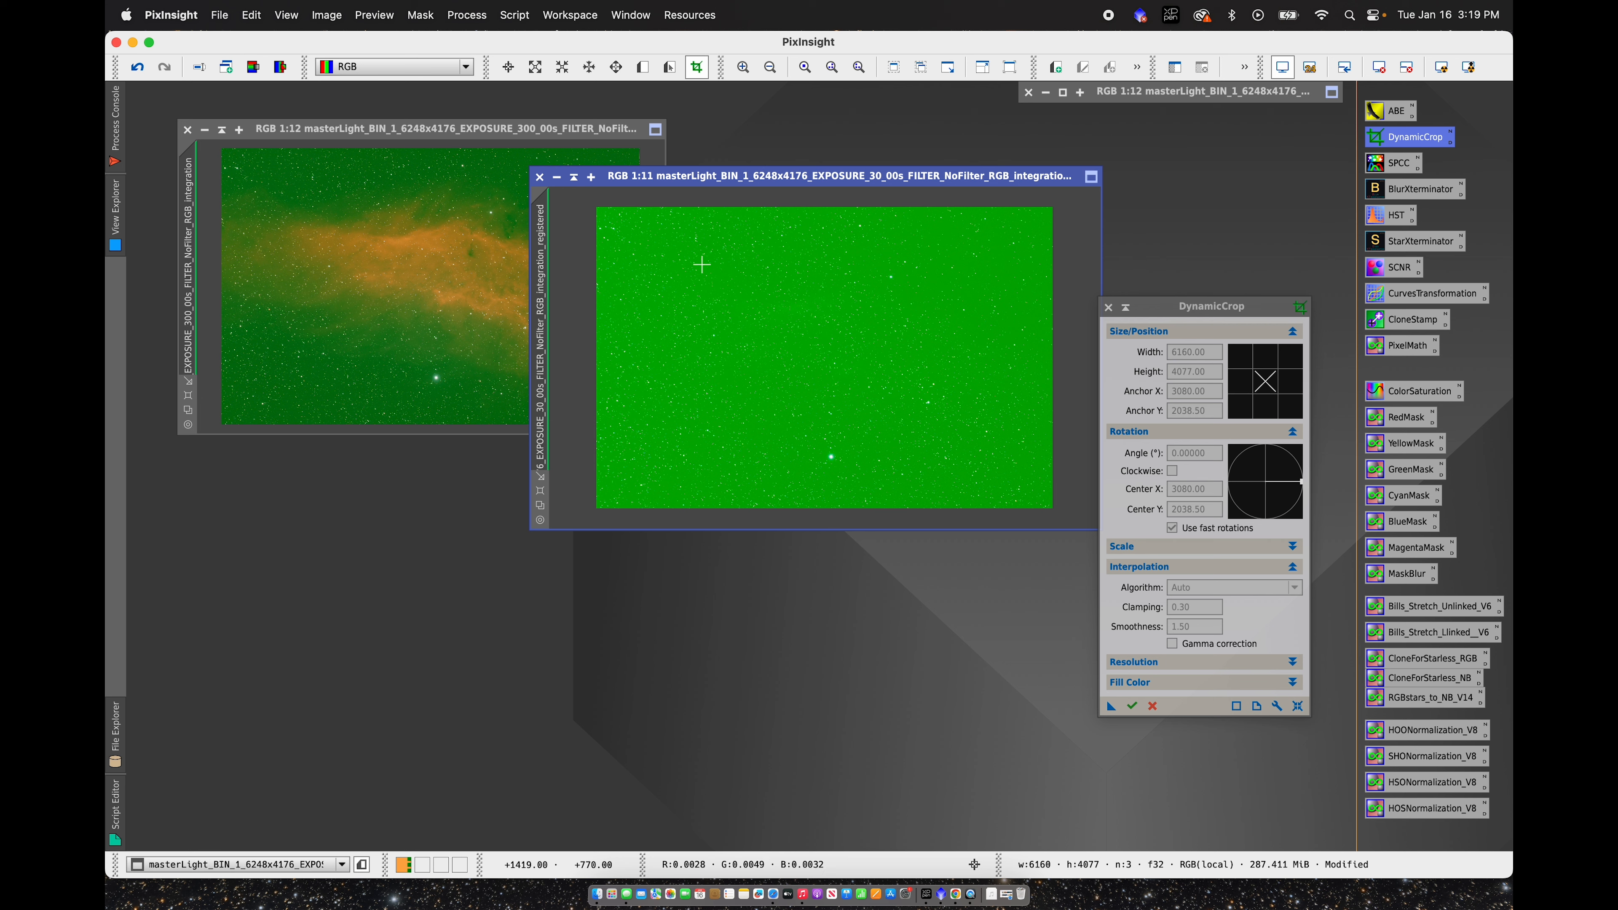
{"action": "left_click", "coordinate": [1109, 308]}
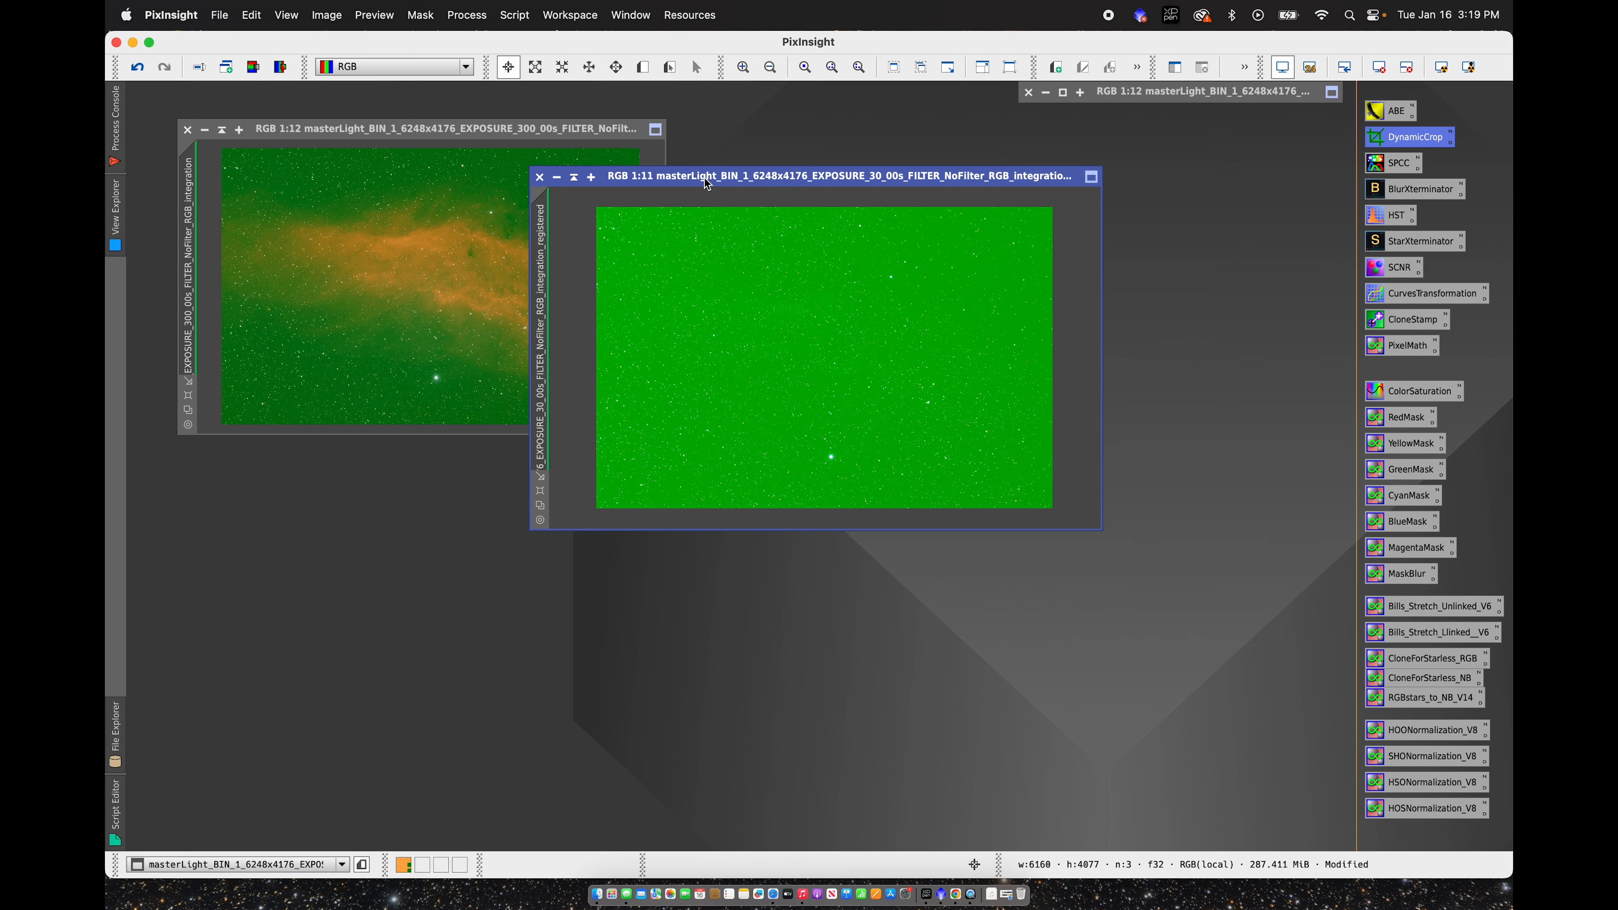
{"action": "left_click_drag", "start_coordinate": [705, 180], "coordinate": [876, 239]}
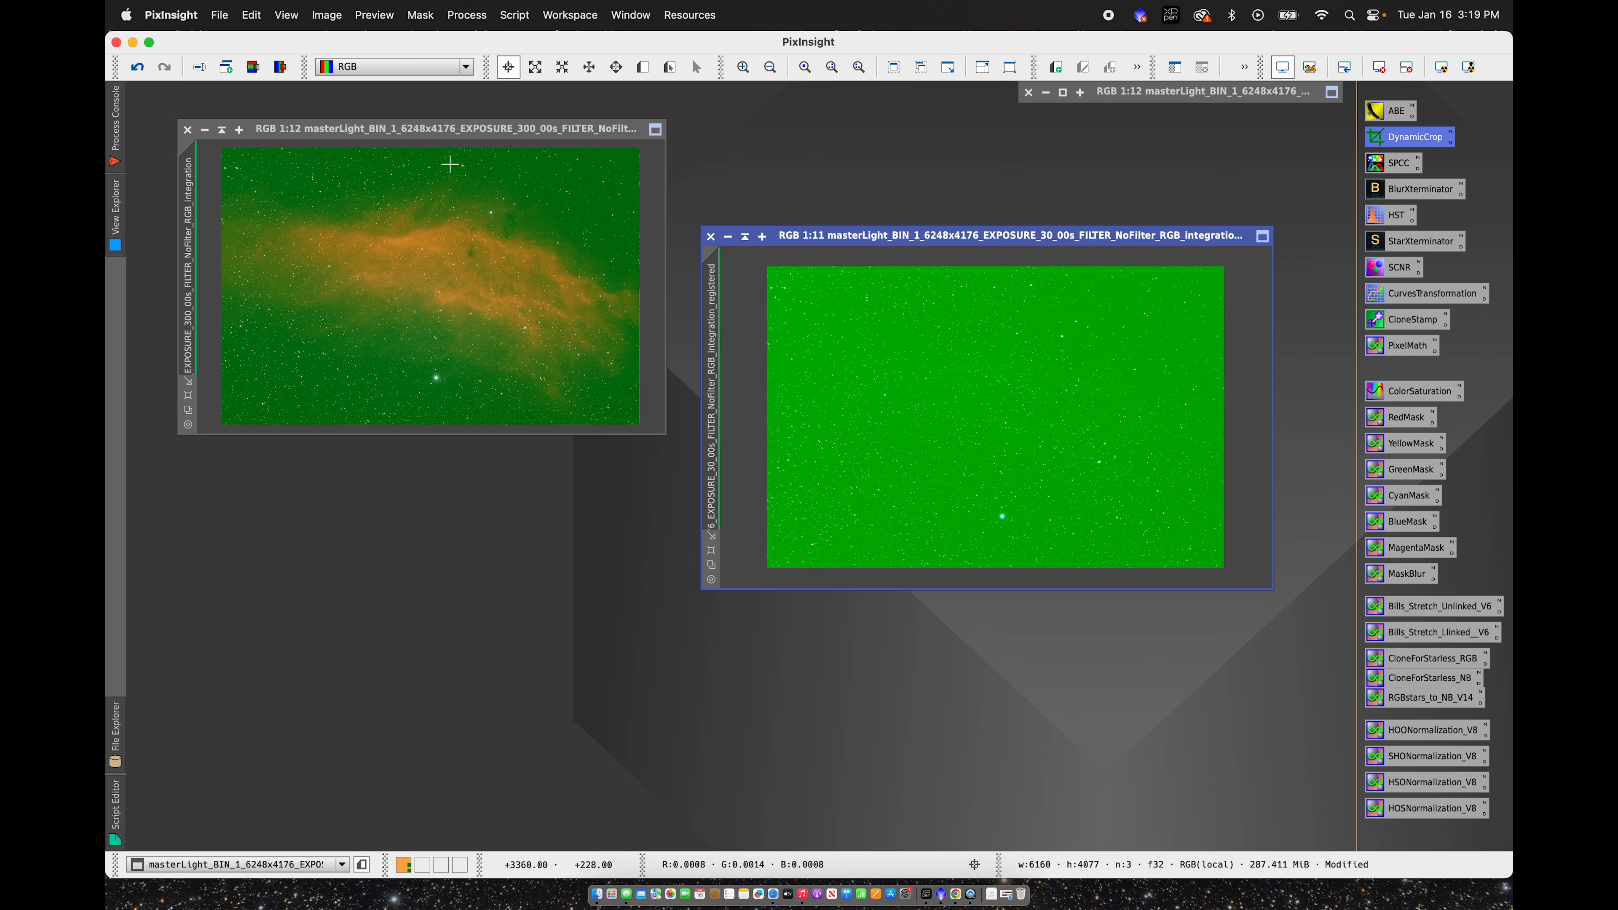
{"action": "left_click_drag", "start_coordinate": [444, 134], "coordinate": [441, 265]}
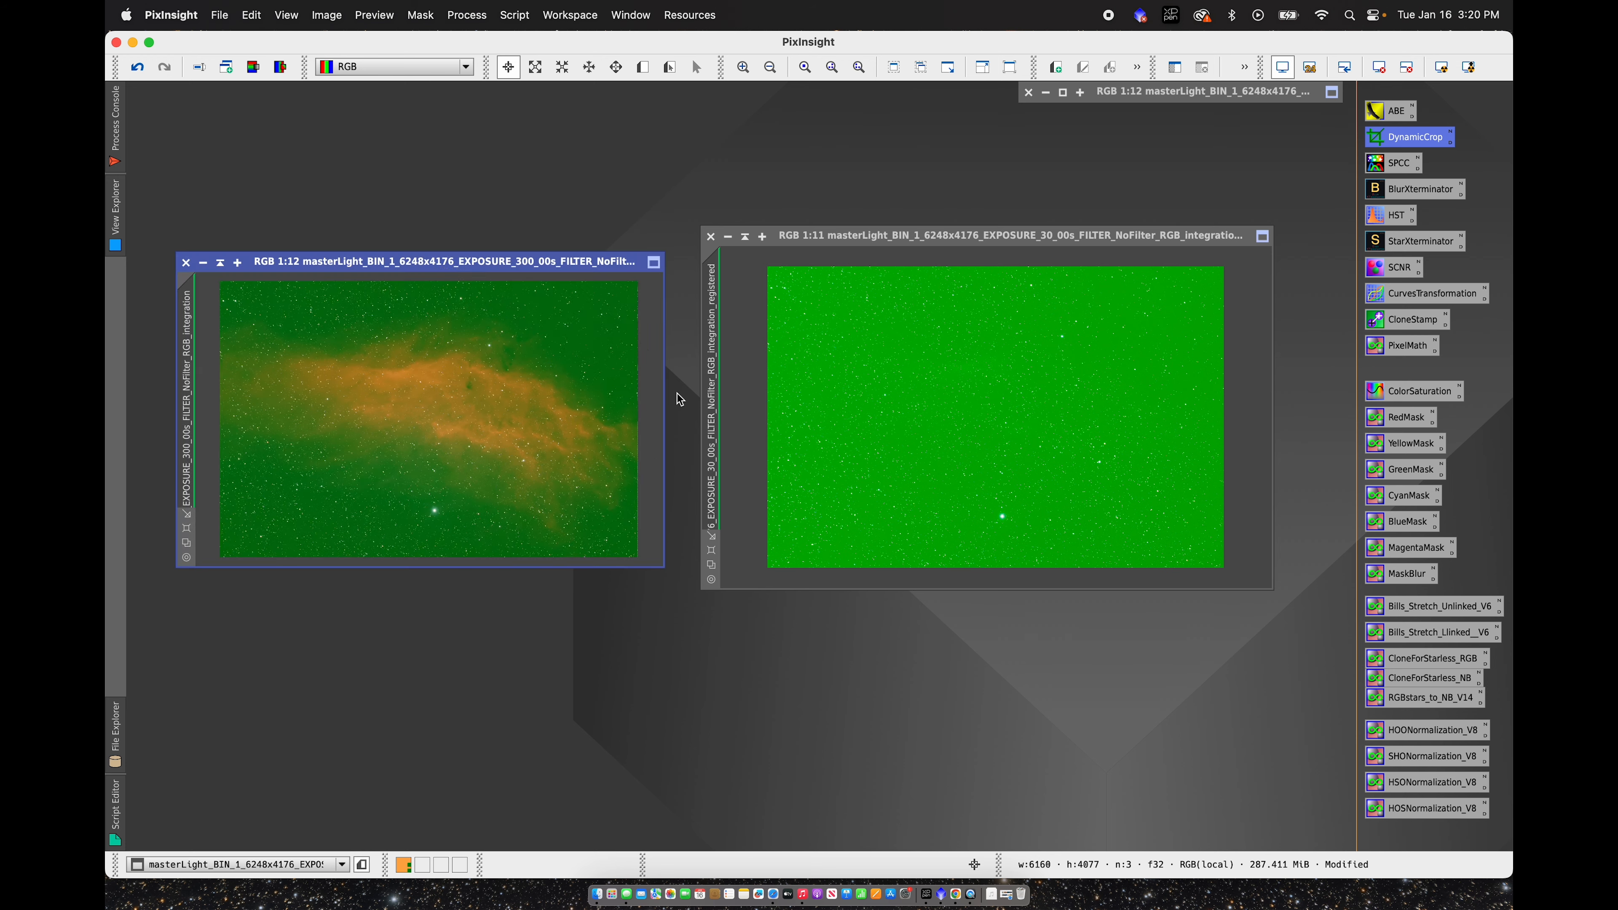
Step: Rotate both the 300-second and the registered 30-second images by 180° with FastRotation
{"action": "left_click", "coordinate": [463, 10]}
{"action": "mouse_move", "coordinate": [461, 46]}
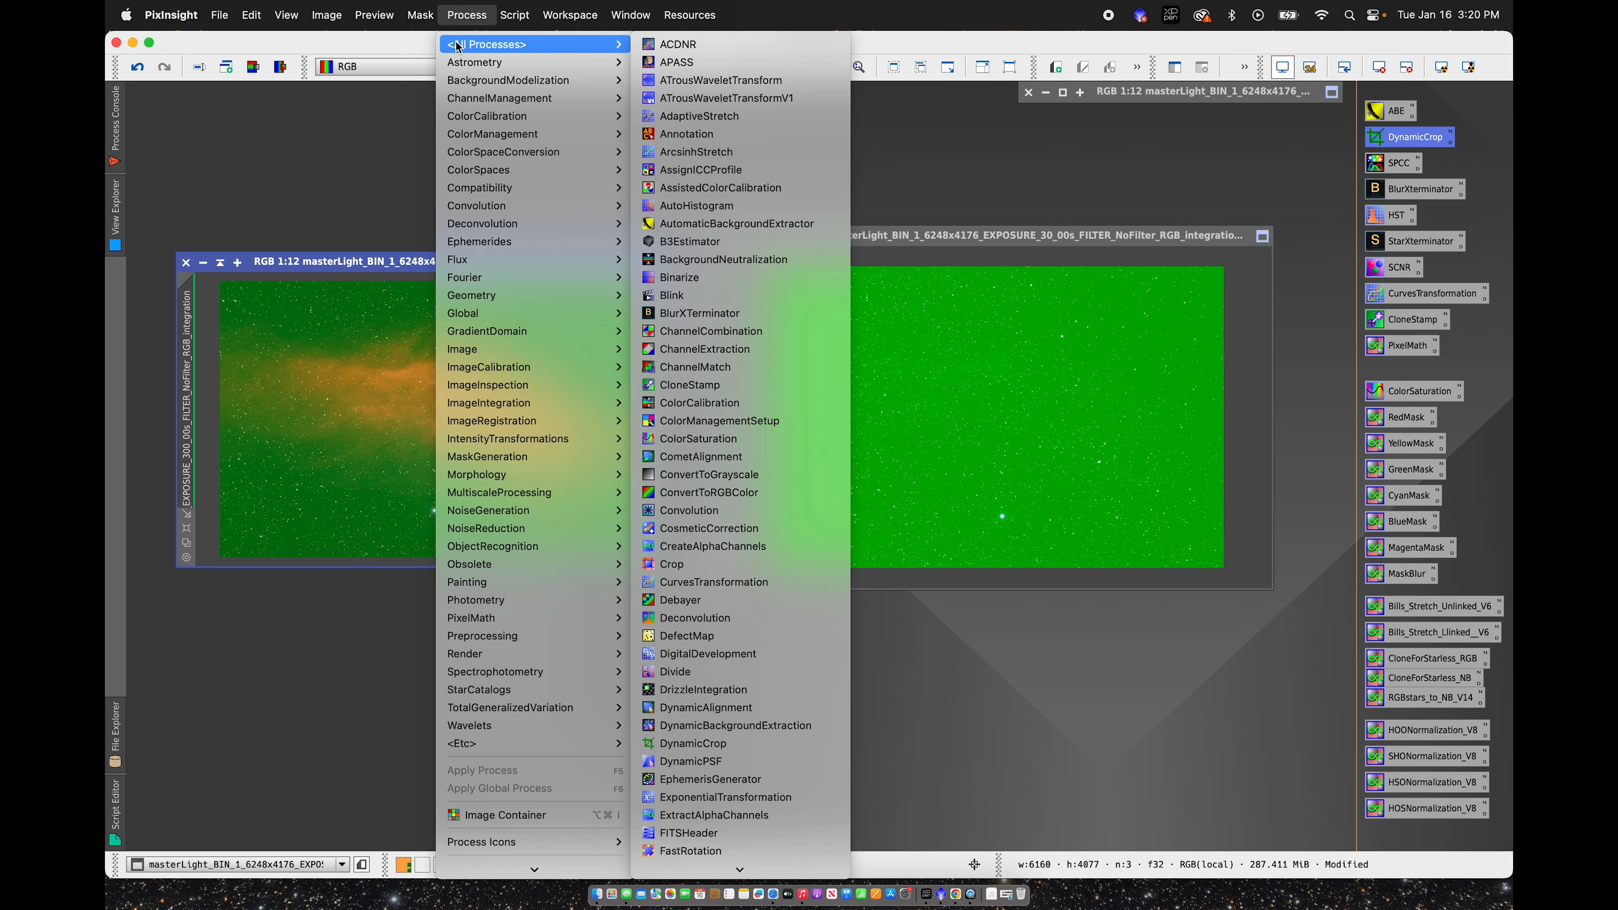
{"action": "scroll", "coordinate": [694, 247], "scroll_direction": "down", "scroll_amount": 5}
{"action": "scroll", "coordinate": [694, 247], "scroll_direction": "down", "scroll_amount": 10}
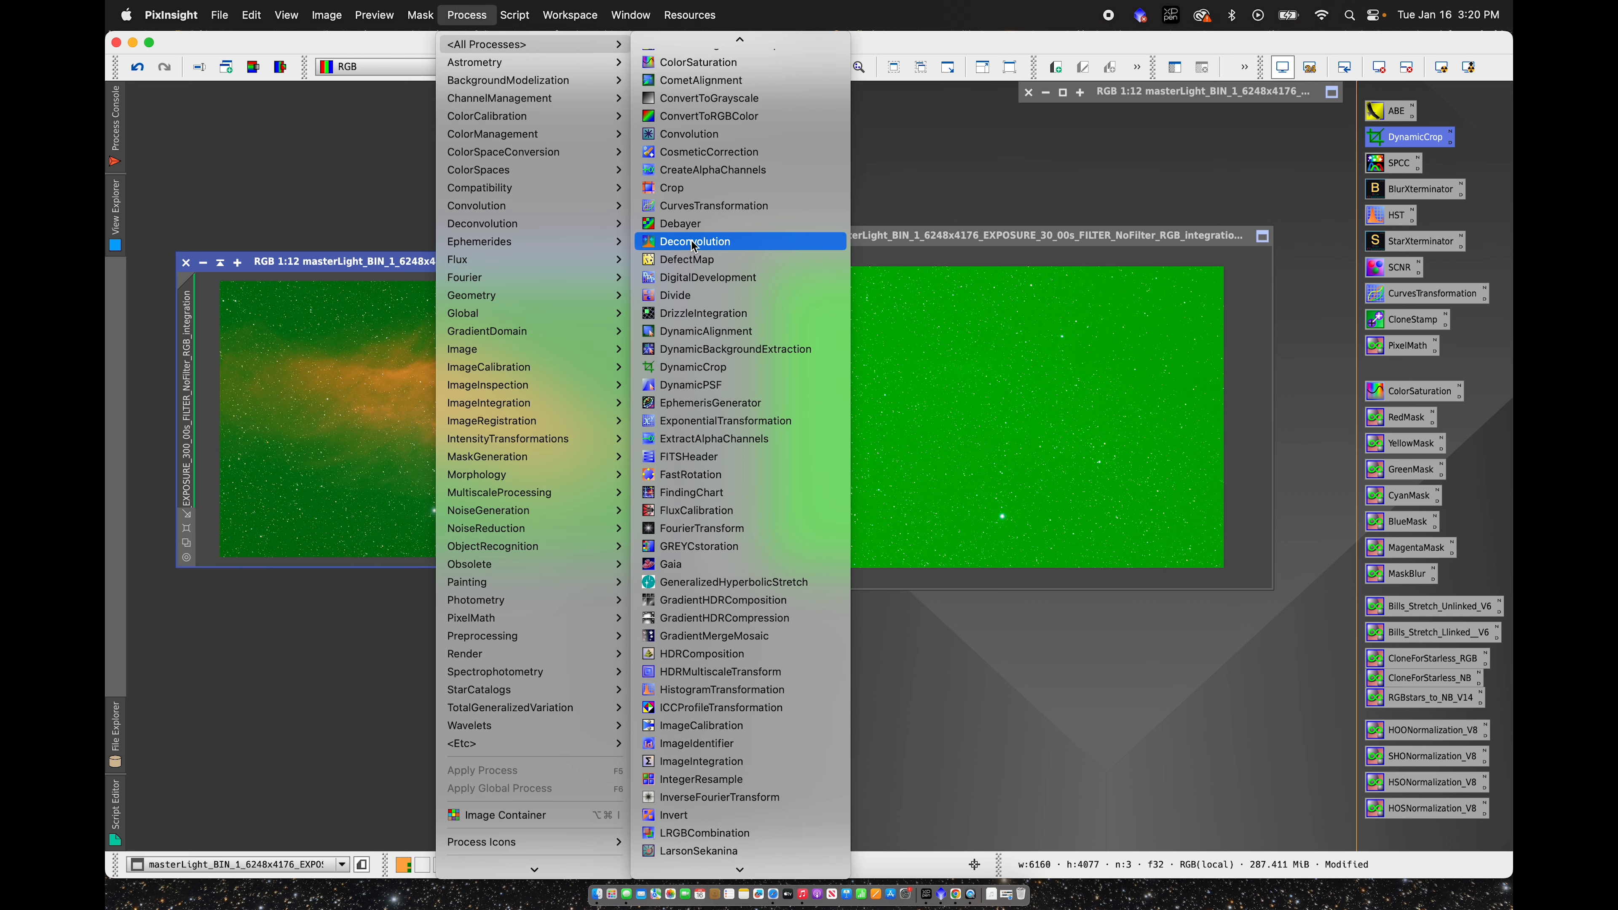
{"action": "scroll", "coordinate": [697, 326], "scroll_direction": "down", "scroll_amount": 6}
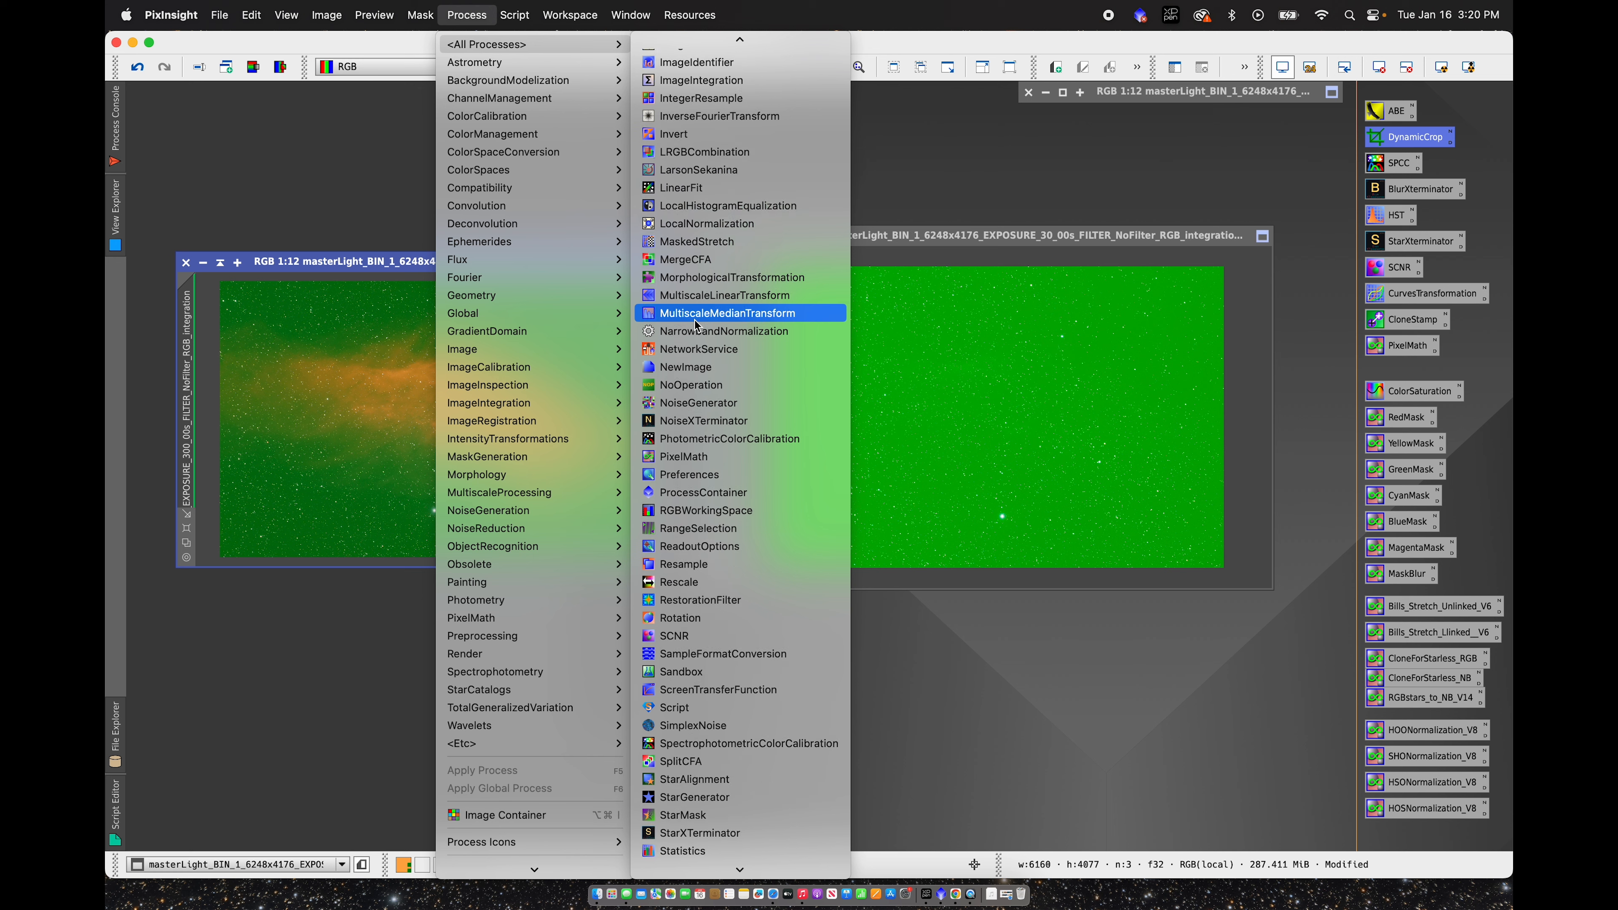
{"action": "scroll", "coordinate": [700, 396], "scroll_direction": "up", "scroll_amount": 10}
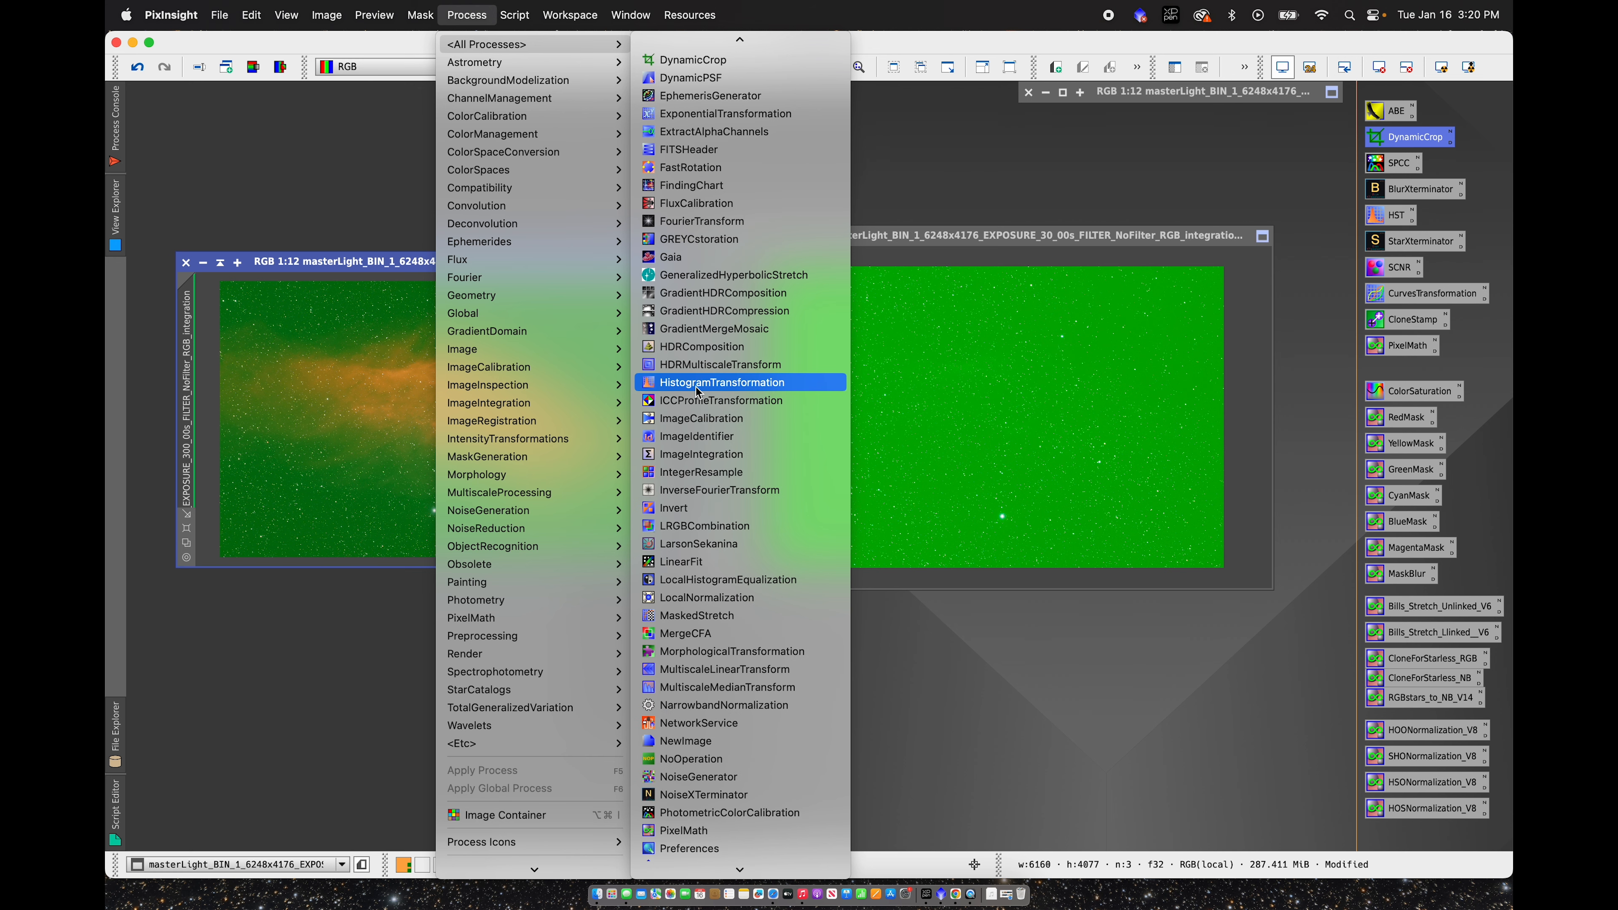
{"action": "left_click", "coordinate": [712, 190]}
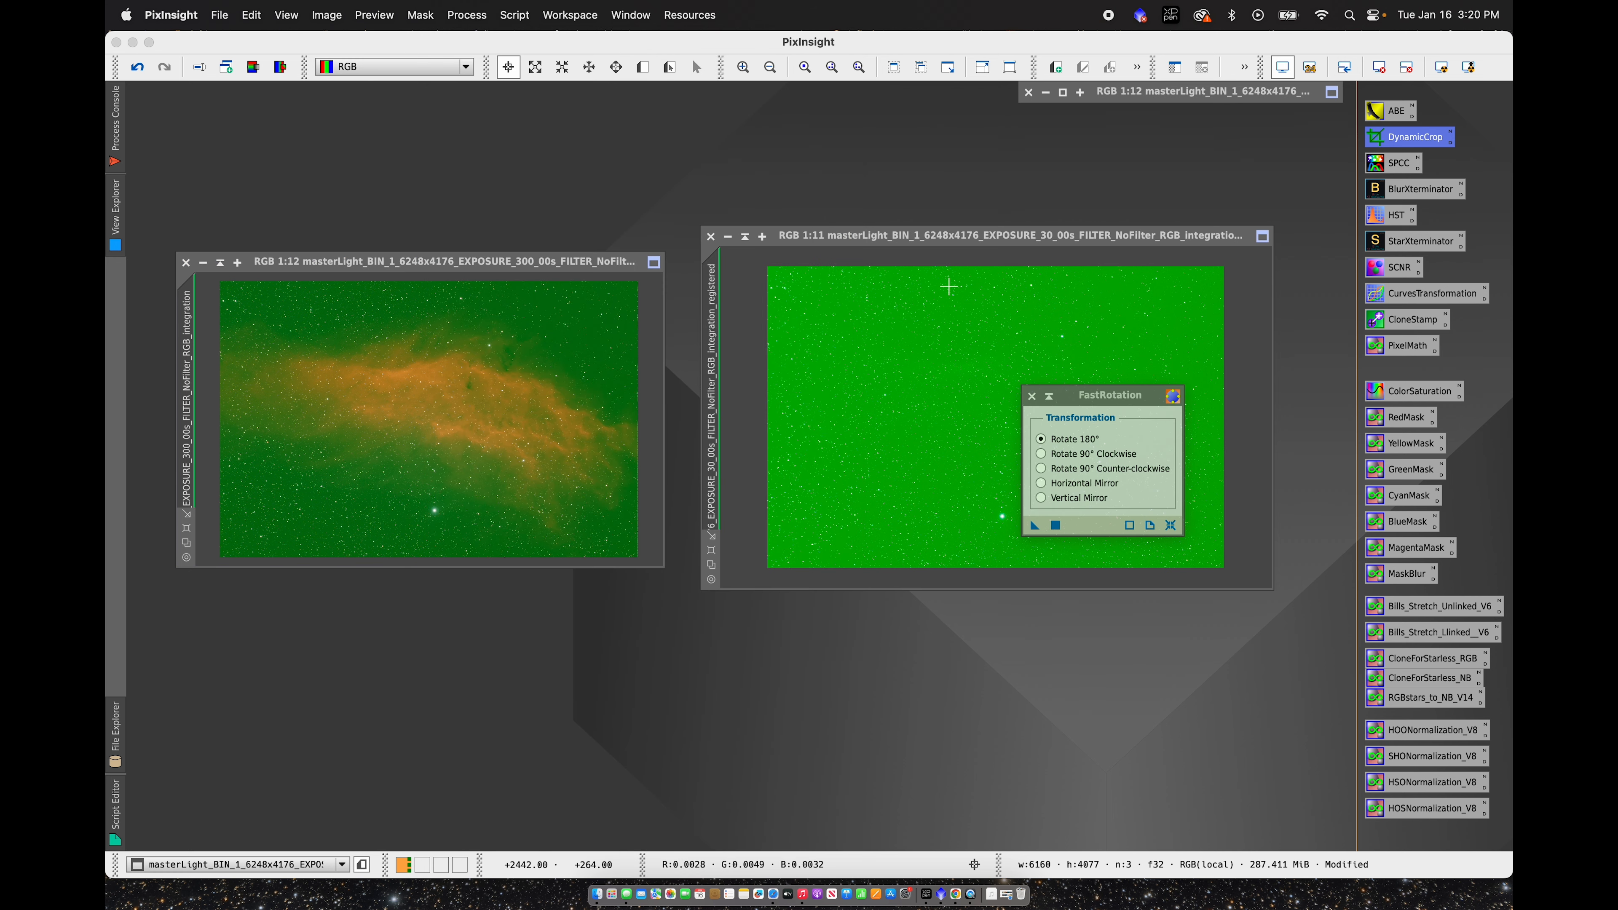
{"action": "left_click_drag", "start_coordinate": [1035, 531], "coordinate": [550, 426]}
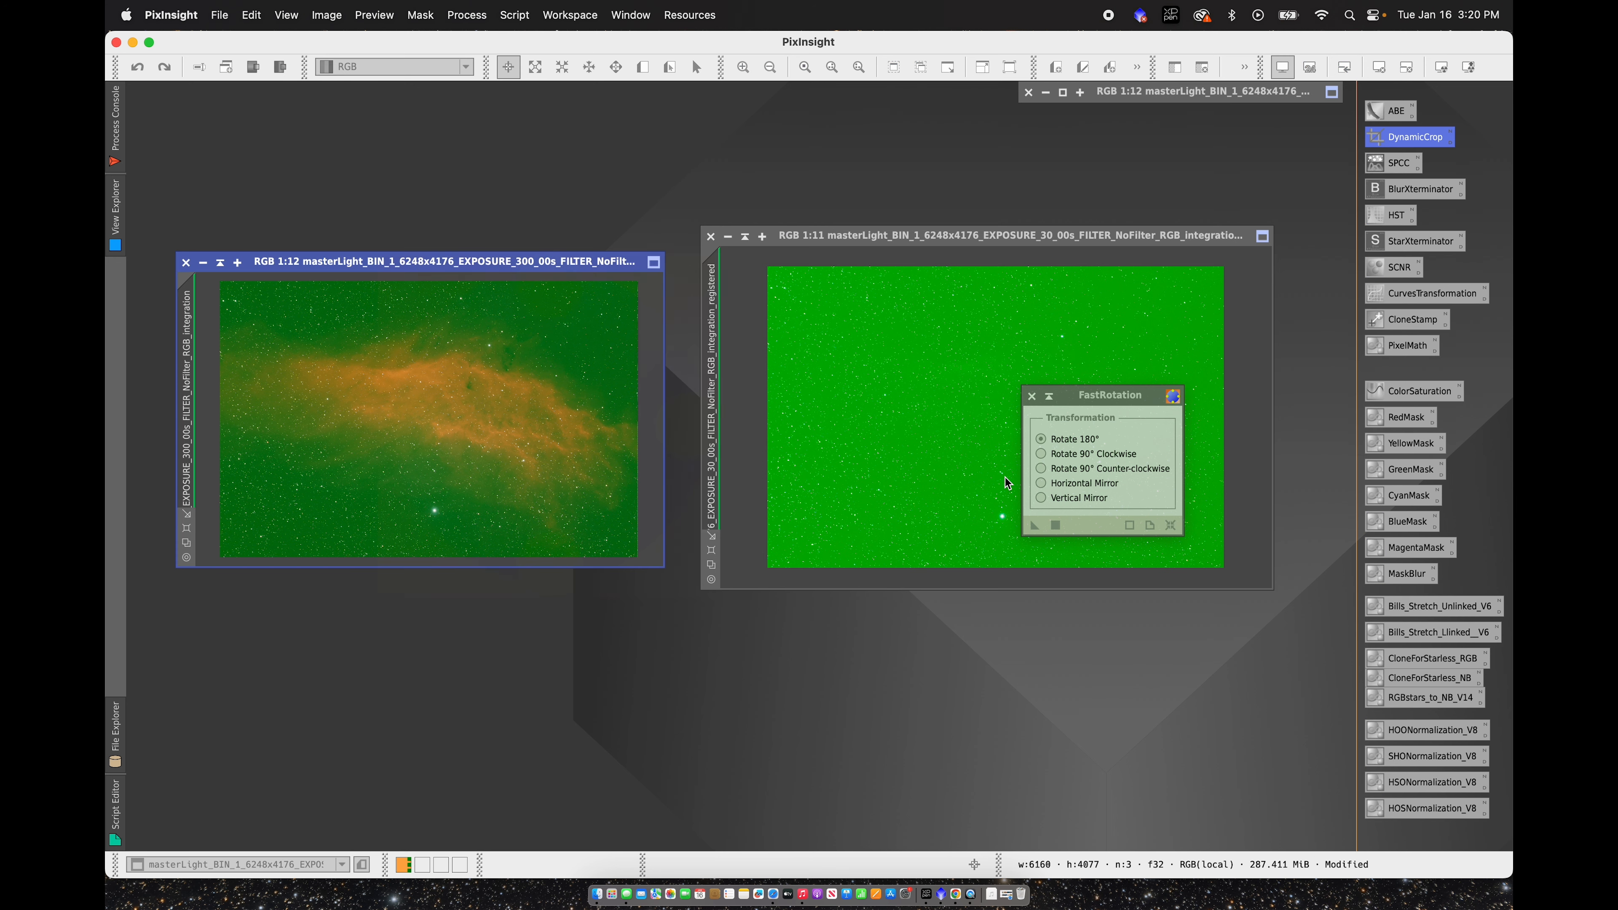
{"action": "left_click_drag", "start_coordinate": [1034, 526], "coordinate": [962, 498]}
{"action": "left_click", "coordinate": [1032, 396]}
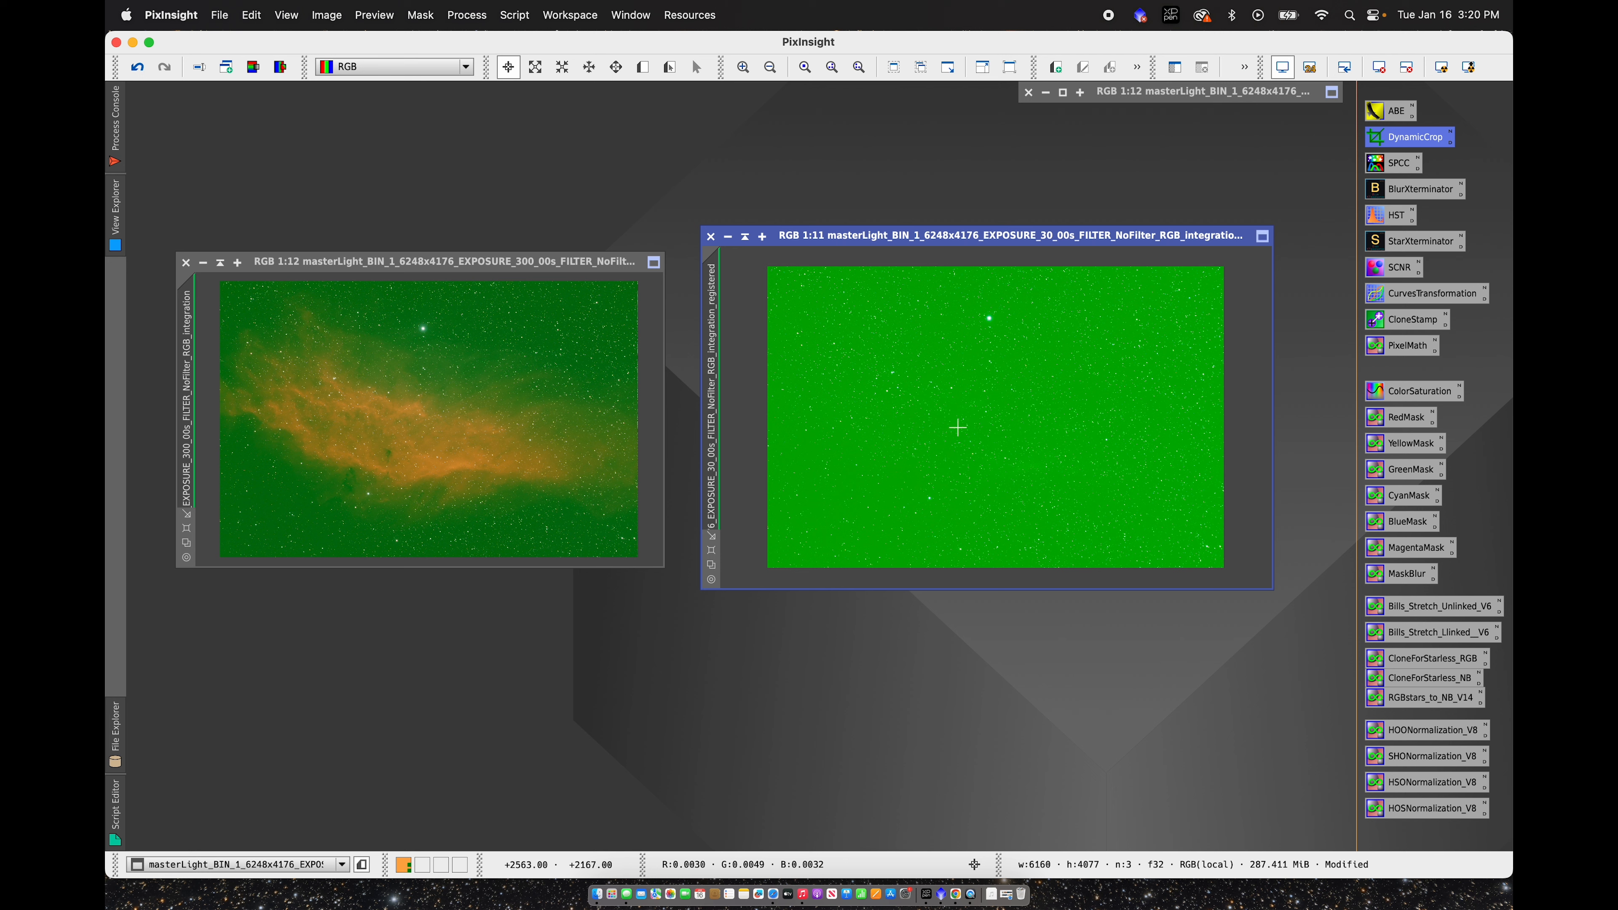
Step: Resize the registered 30-second image's window to match the 300-second image's window and stack it directly on top
{"action": "left_click_drag", "start_coordinate": [709, 597], "coordinate": [777, 566]}
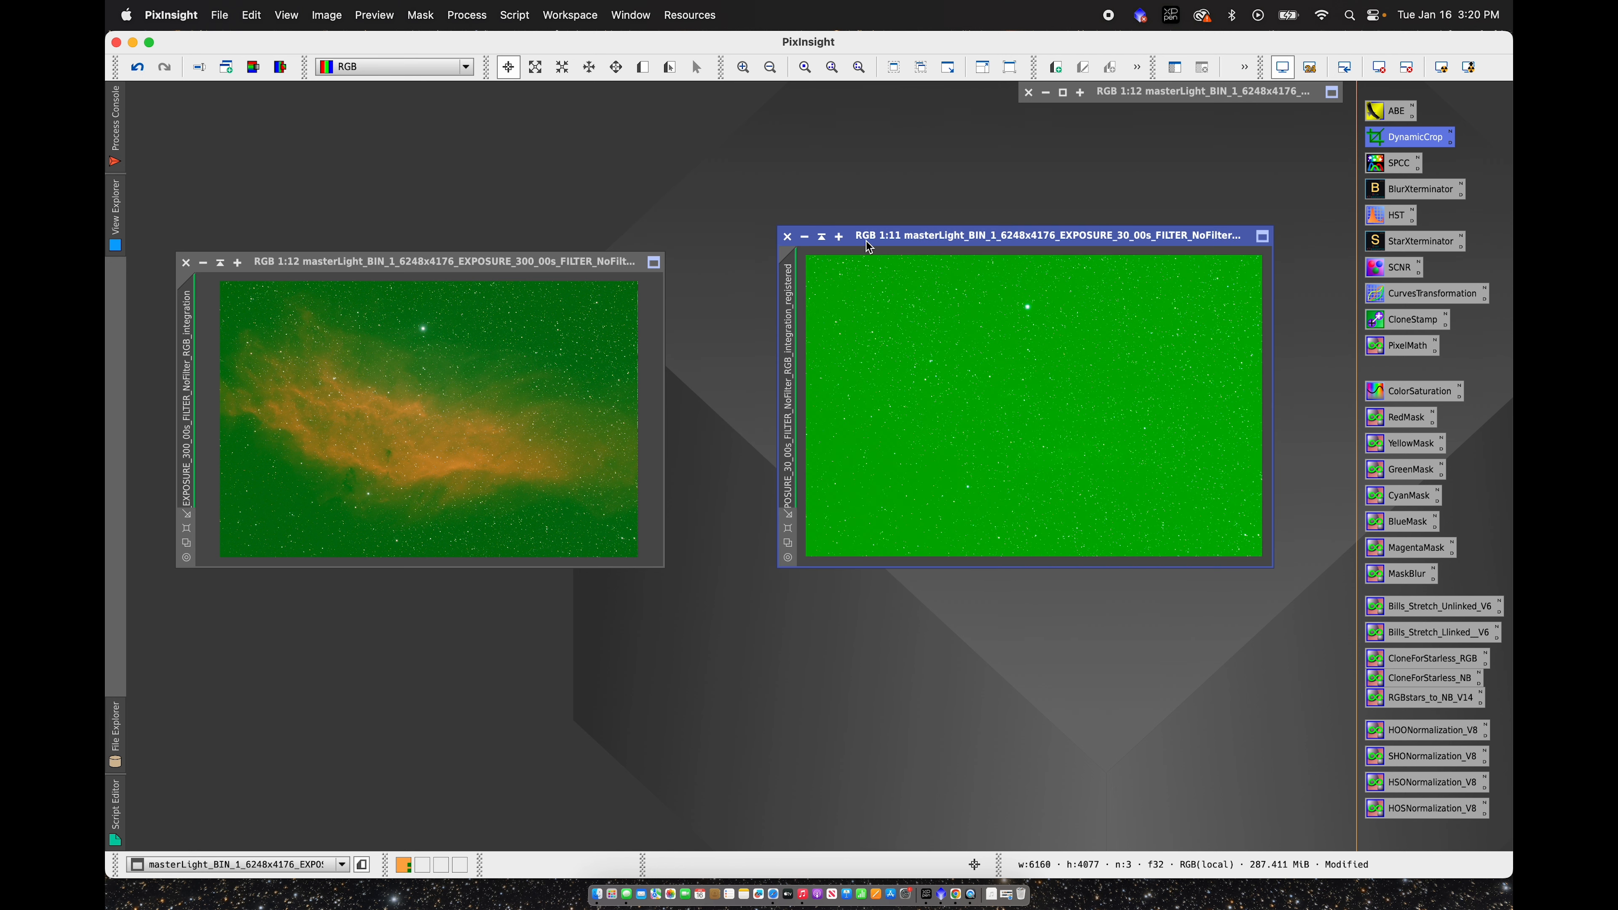
{"action": "left_click_drag", "start_coordinate": [868, 249], "coordinate": [253, 266]}
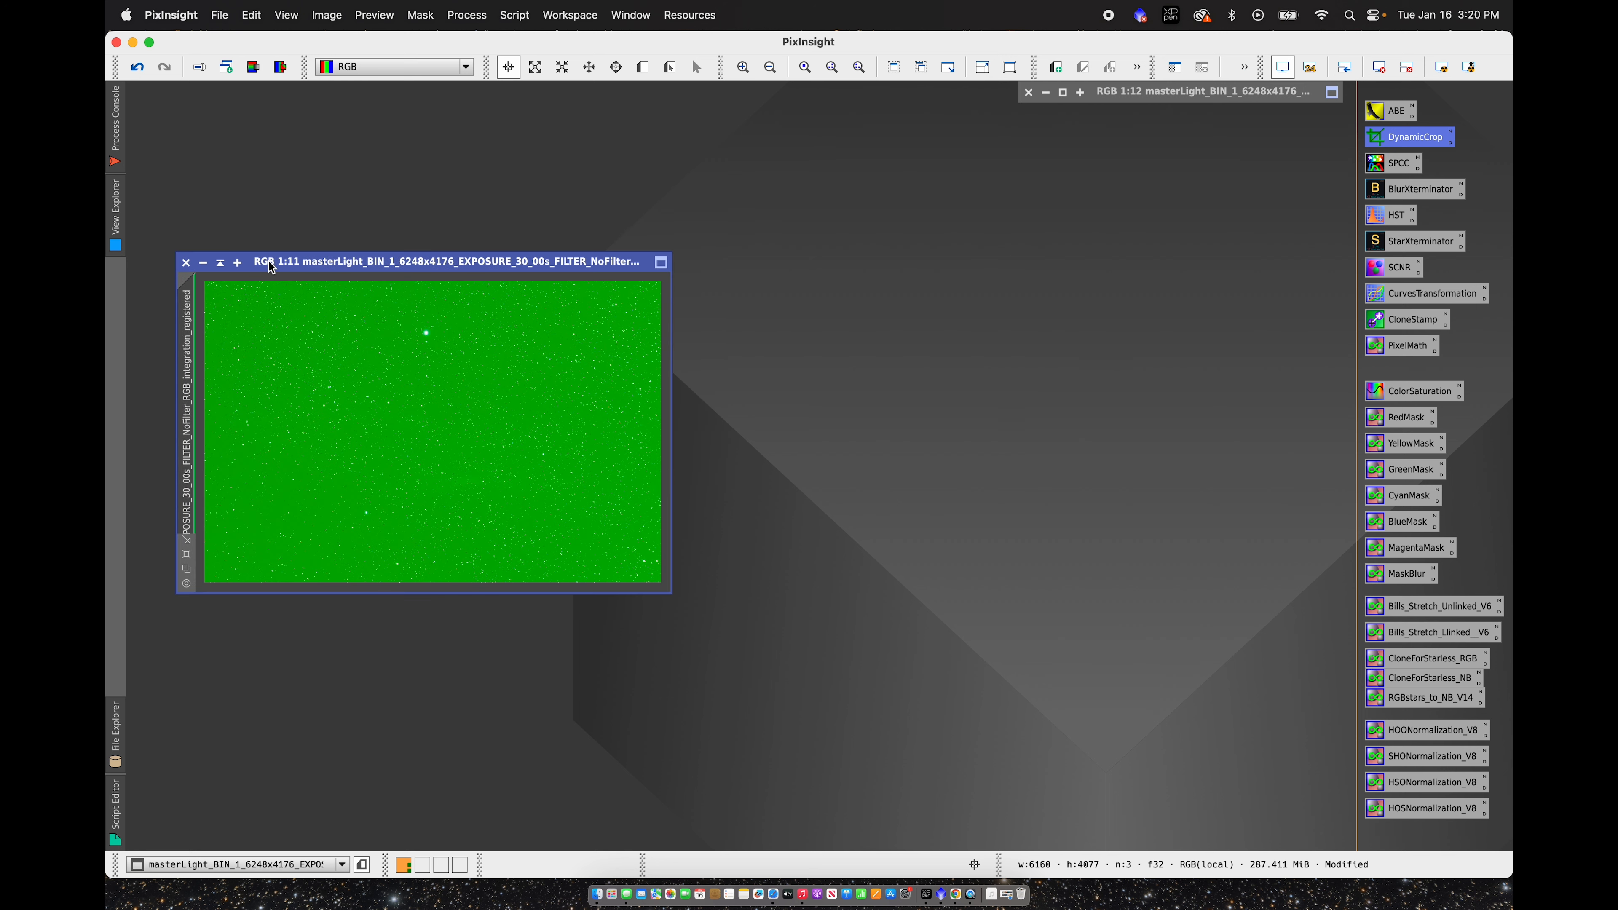
{"action": "mouse_move", "coordinate": [670, 593]}
{"action": "left_mouse_down"}
{"action": "mouse_move", "coordinate": [643, 577]}
{"action": "mouse_move", "coordinate": [661, 572]}
{"action": "left_mouse_up"}
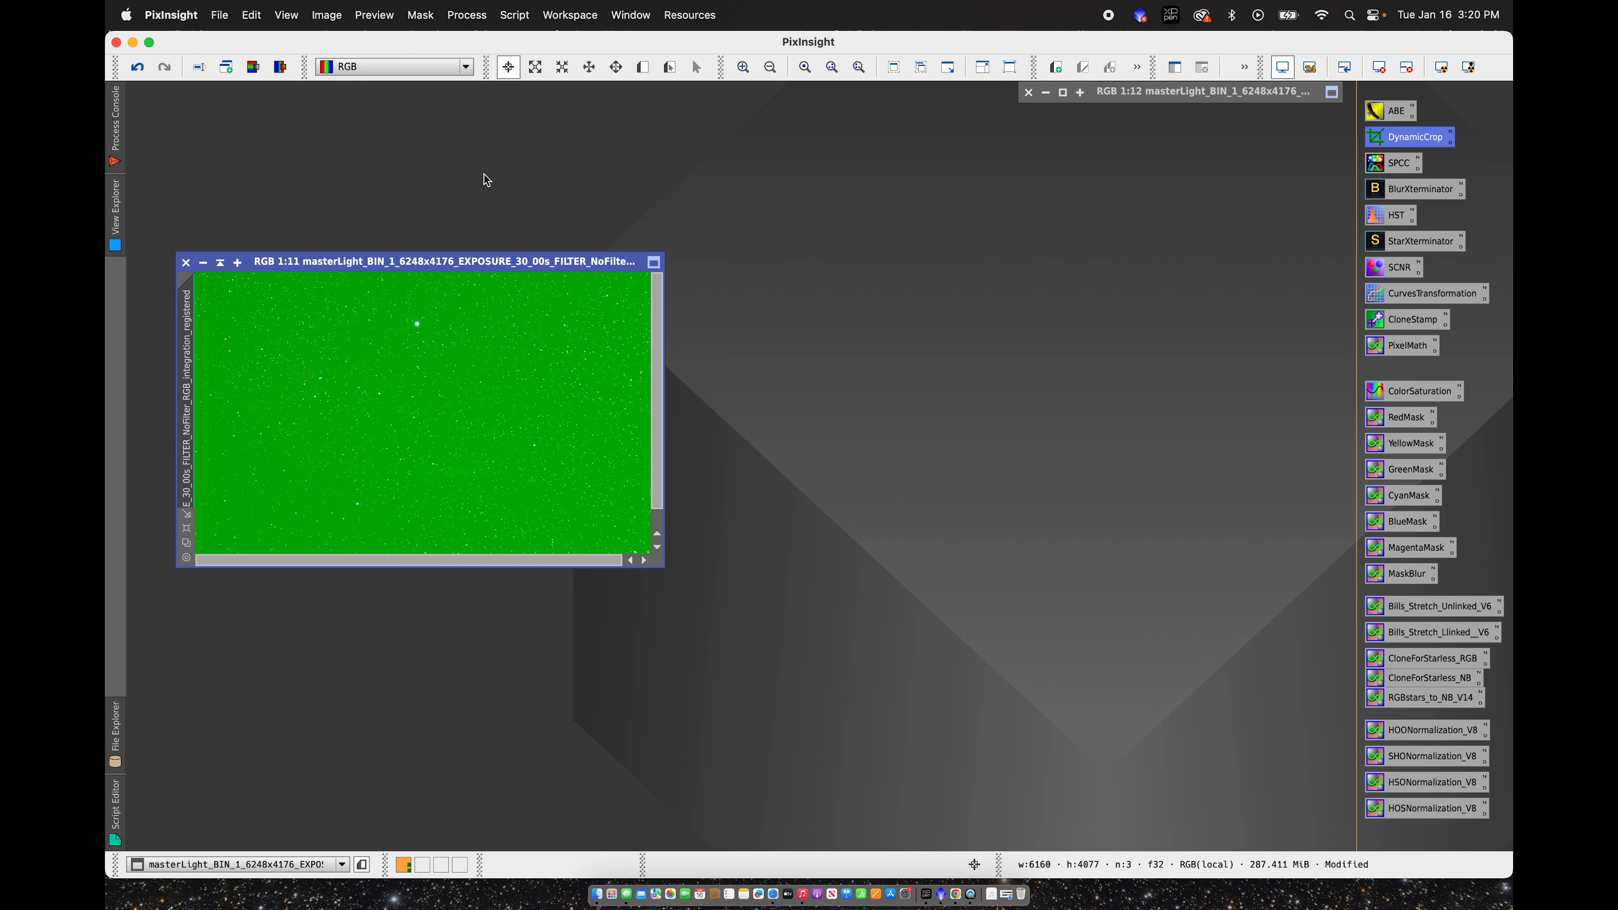
Step: Place the 300-second and registered 30-second images side by side at the same scale to compare their alignment
{"action": "left_click", "coordinate": [831, 68]}
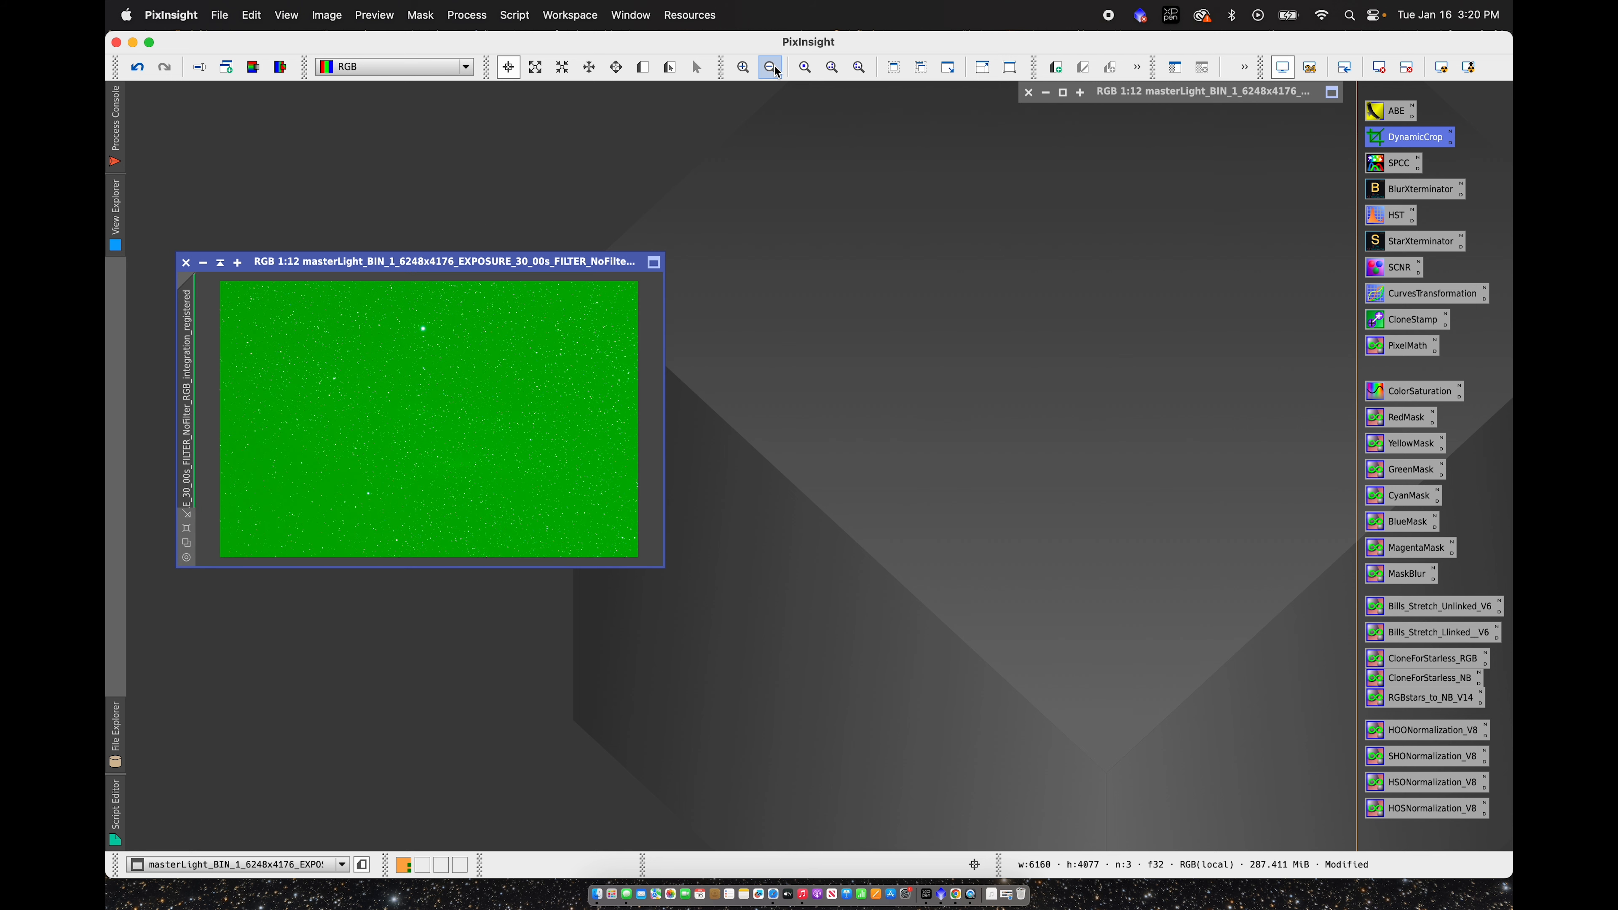
{"action": "left_click_drag", "start_coordinate": [532, 262], "coordinate": [1071, 272]}
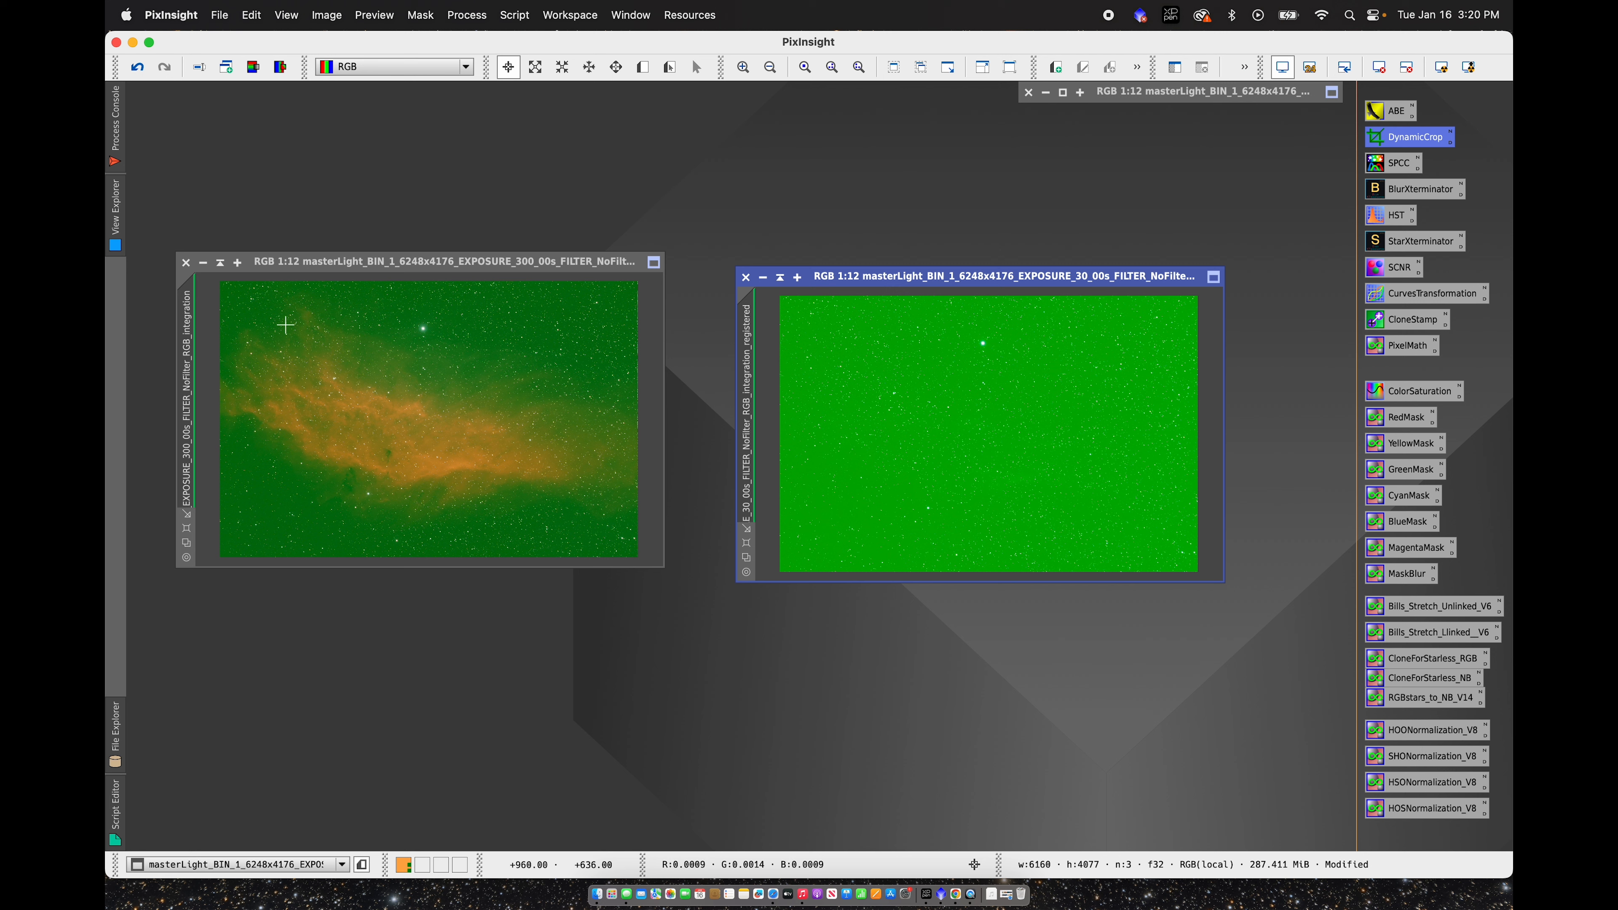
{"action": "left_click_drag", "start_coordinate": [349, 264], "coordinate": [346, 280]}
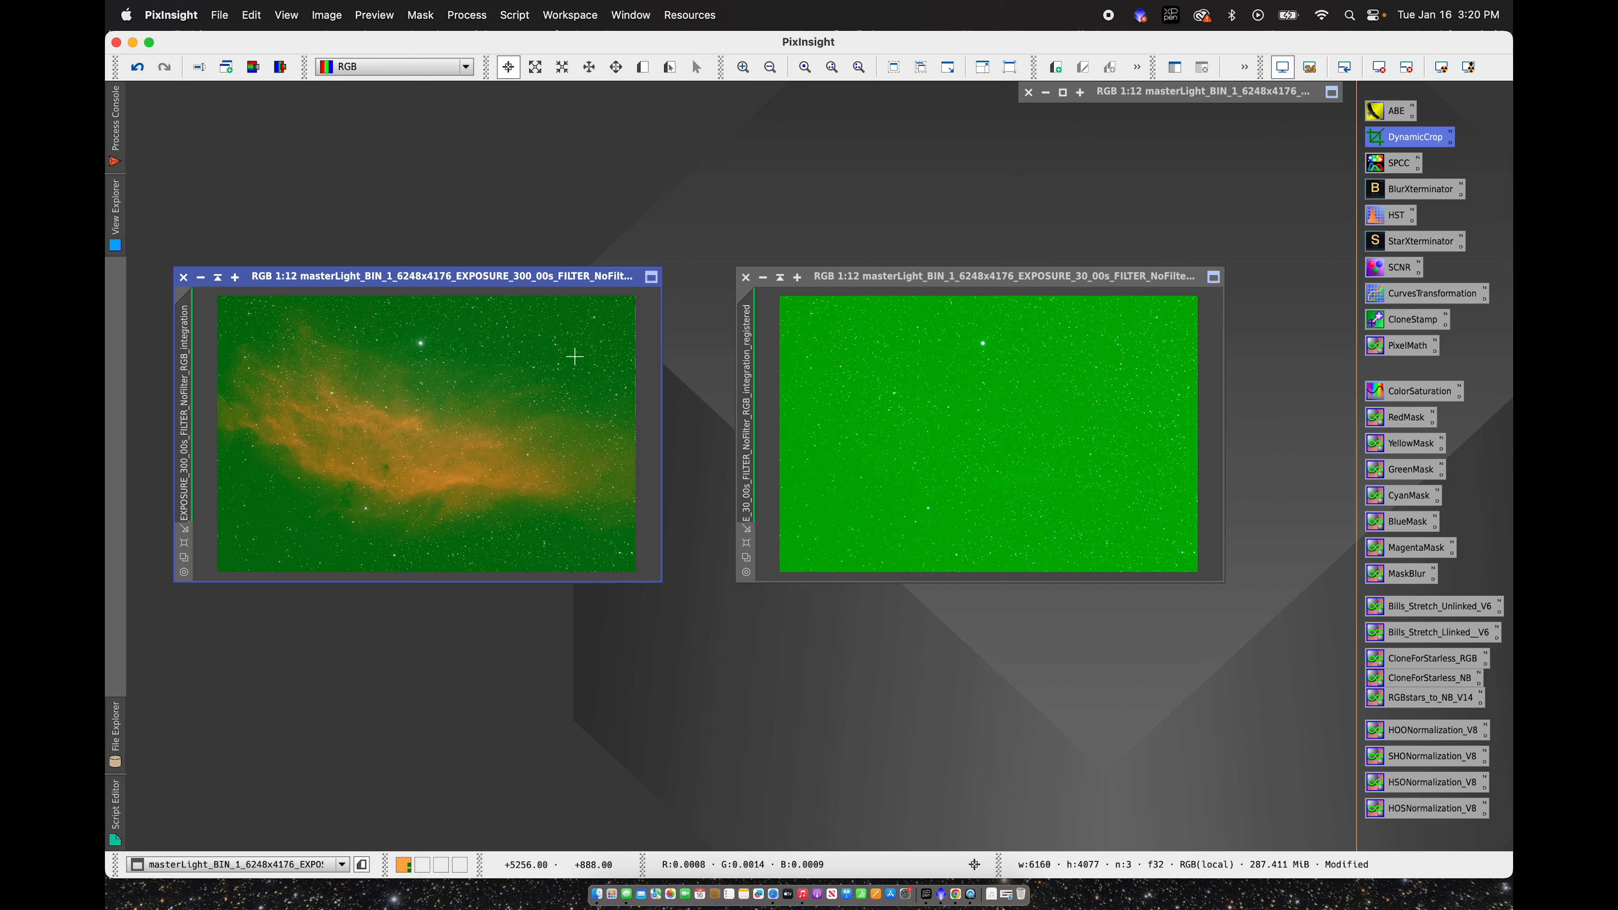
Step: Minimize the registered 30-second image, park it below the other minimized image, and enlarge the 300-second image's window
{"action": "left_click", "coordinate": [783, 280]}
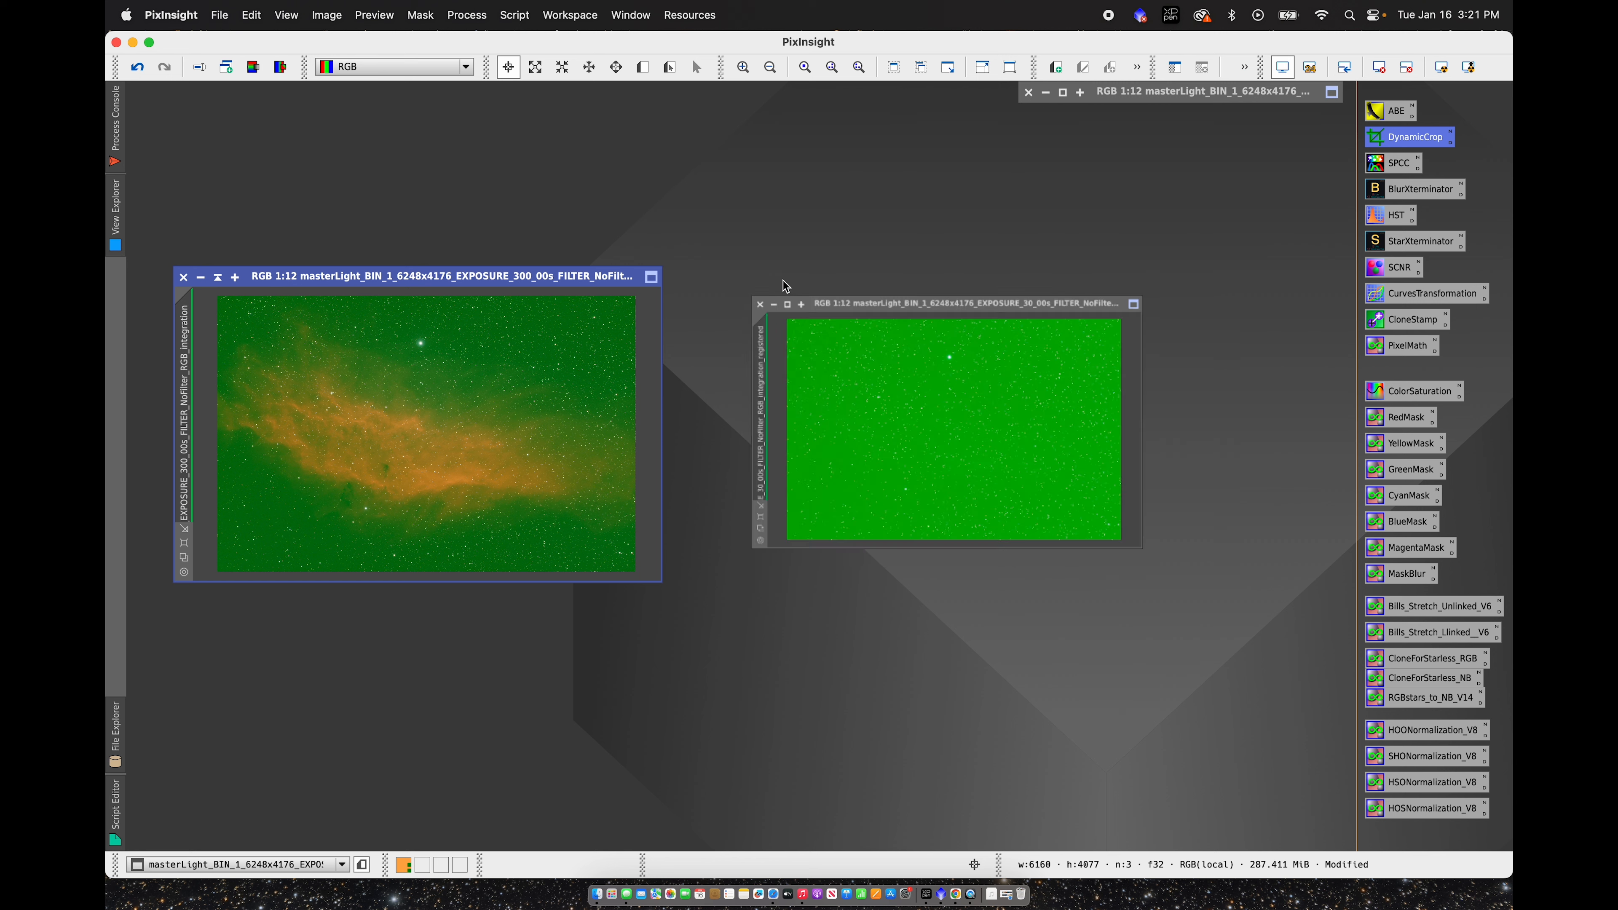
{"action": "mouse_move", "coordinate": [915, 420]}
{"action": "left_mouse_down"}
{"action": "mouse_move", "coordinate": [917, 287]}
{"action": "mouse_move", "coordinate": [1091, 110]}
{"action": "mouse_move", "coordinate": [1124, 109]}
{"action": "left_mouse_up"}
{"action": "left_click_drag", "start_coordinate": [460, 281], "coordinate": [536, 247]}
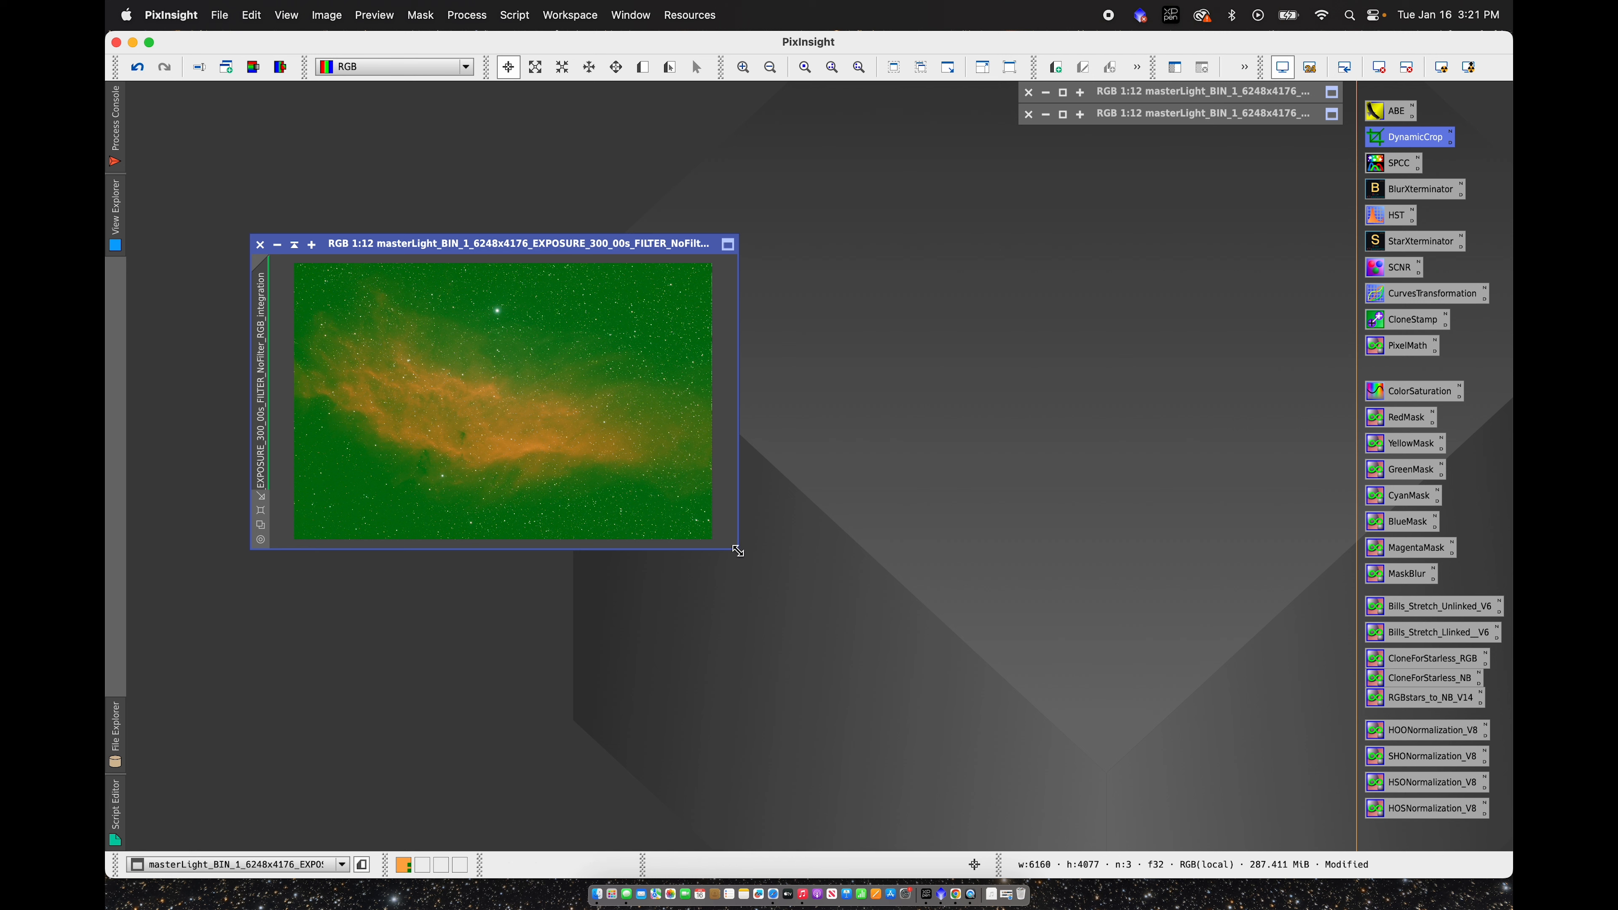
{"action": "left_click_drag", "start_coordinate": [738, 551], "coordinate": [843, 654]}
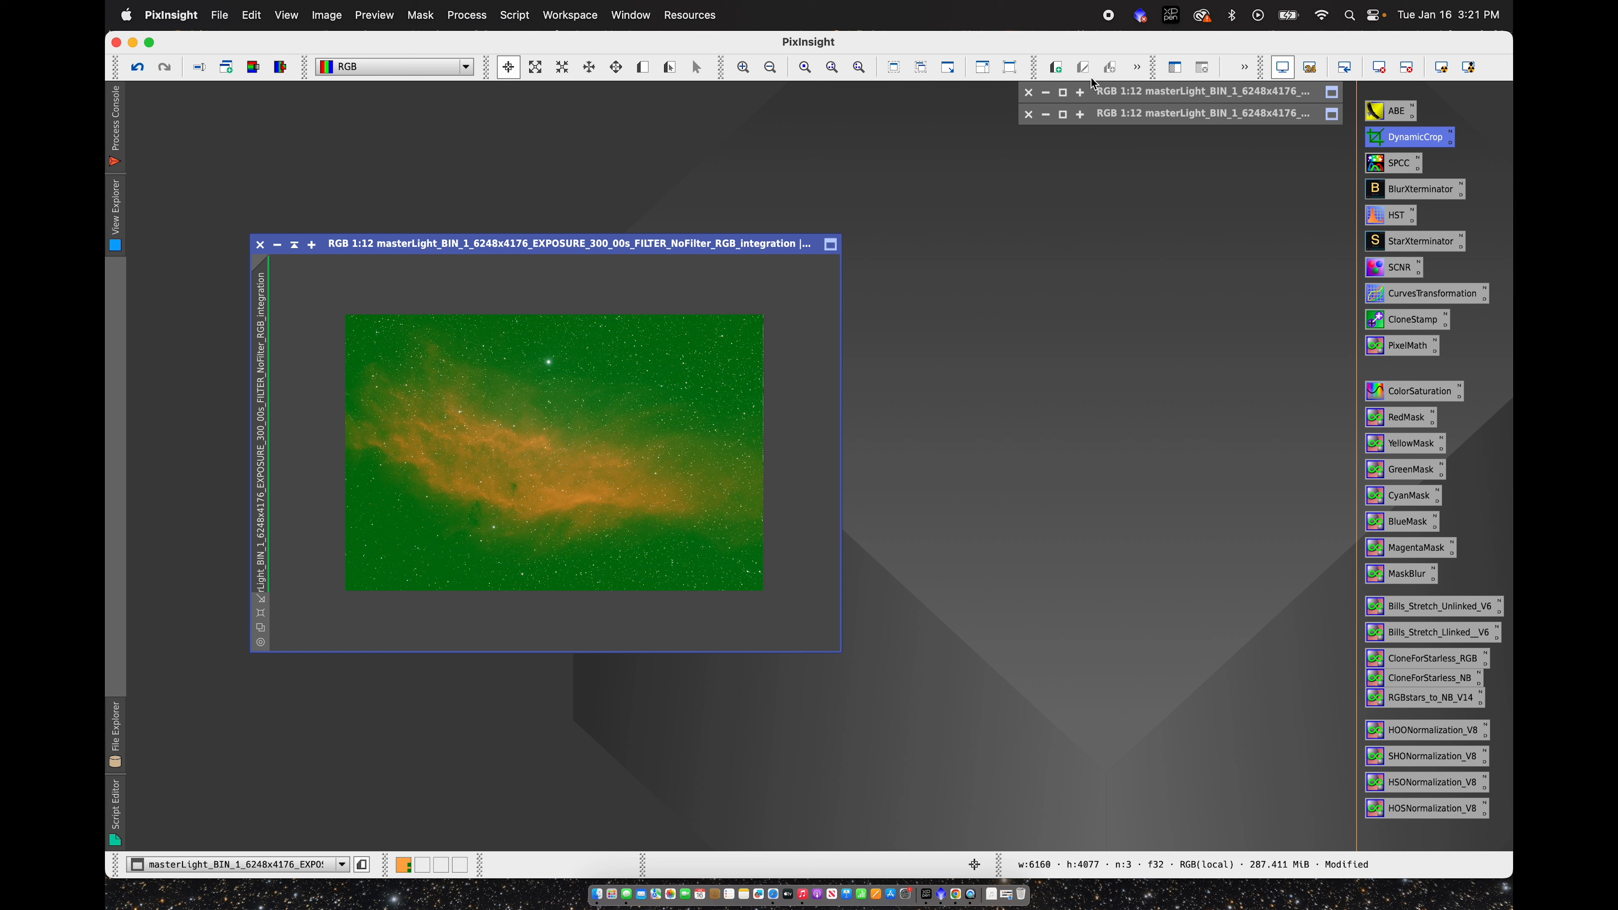
Step: Open SpectrophotometricColorCalibration and arrange it beside the 300-second image
{"action": "double_click", "coordinate": [1391, 163]}
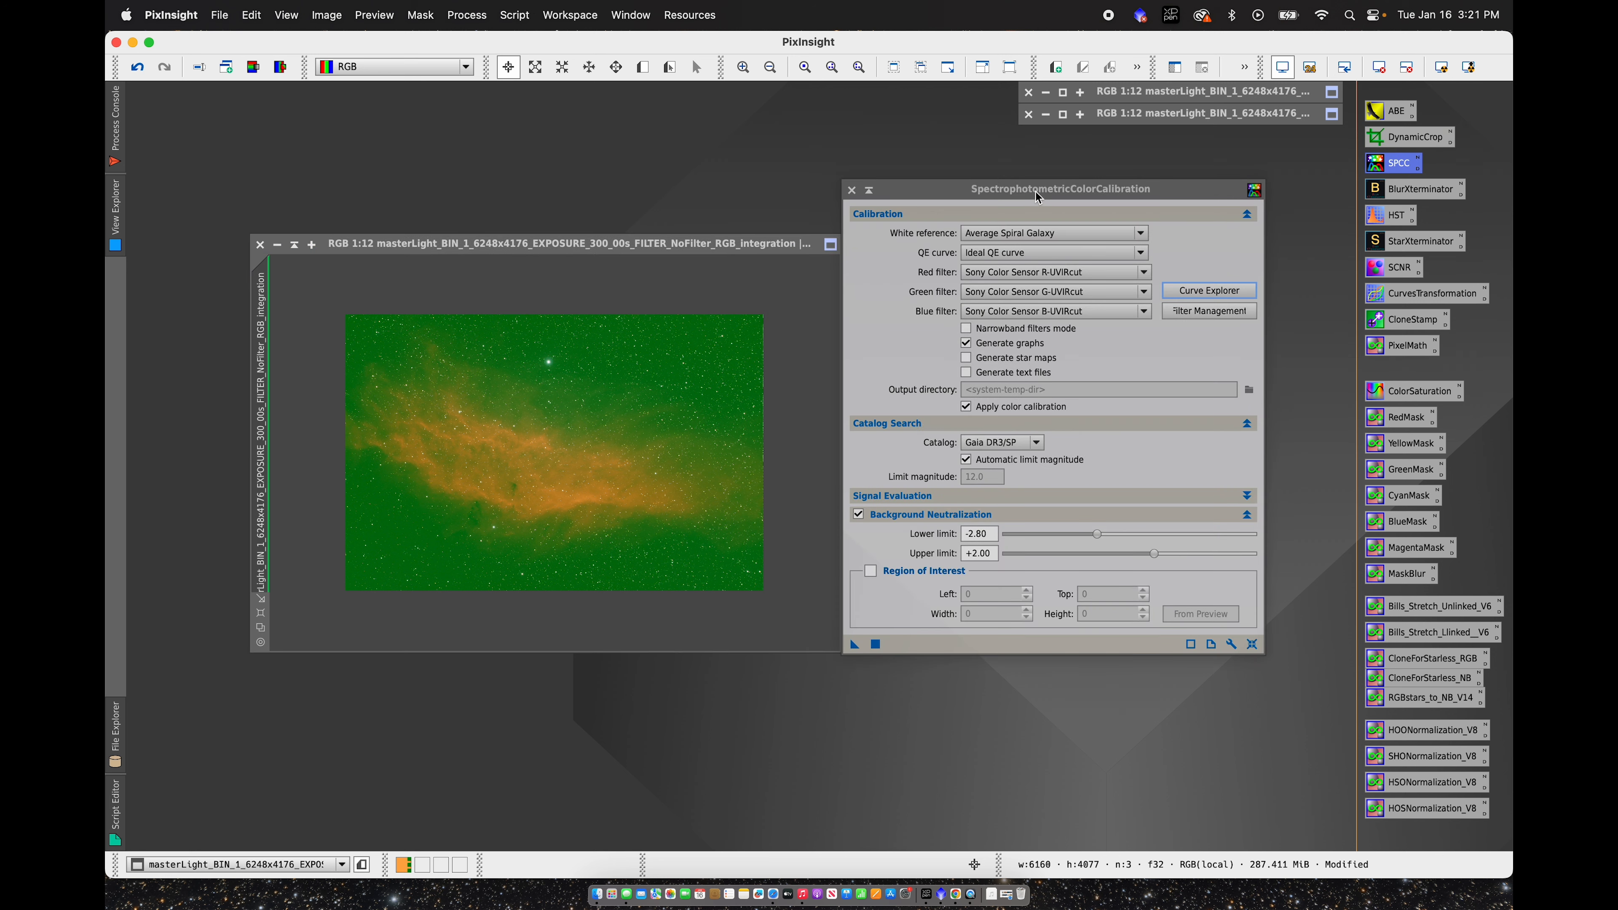
{"action": "left_click_drag", "start_coordinate": [1035, 193], "coordinate": [1075, 203]}
{"action": "left_click_drag", "start_coordinate": [638, 244], "coordinate": [590, 234]}
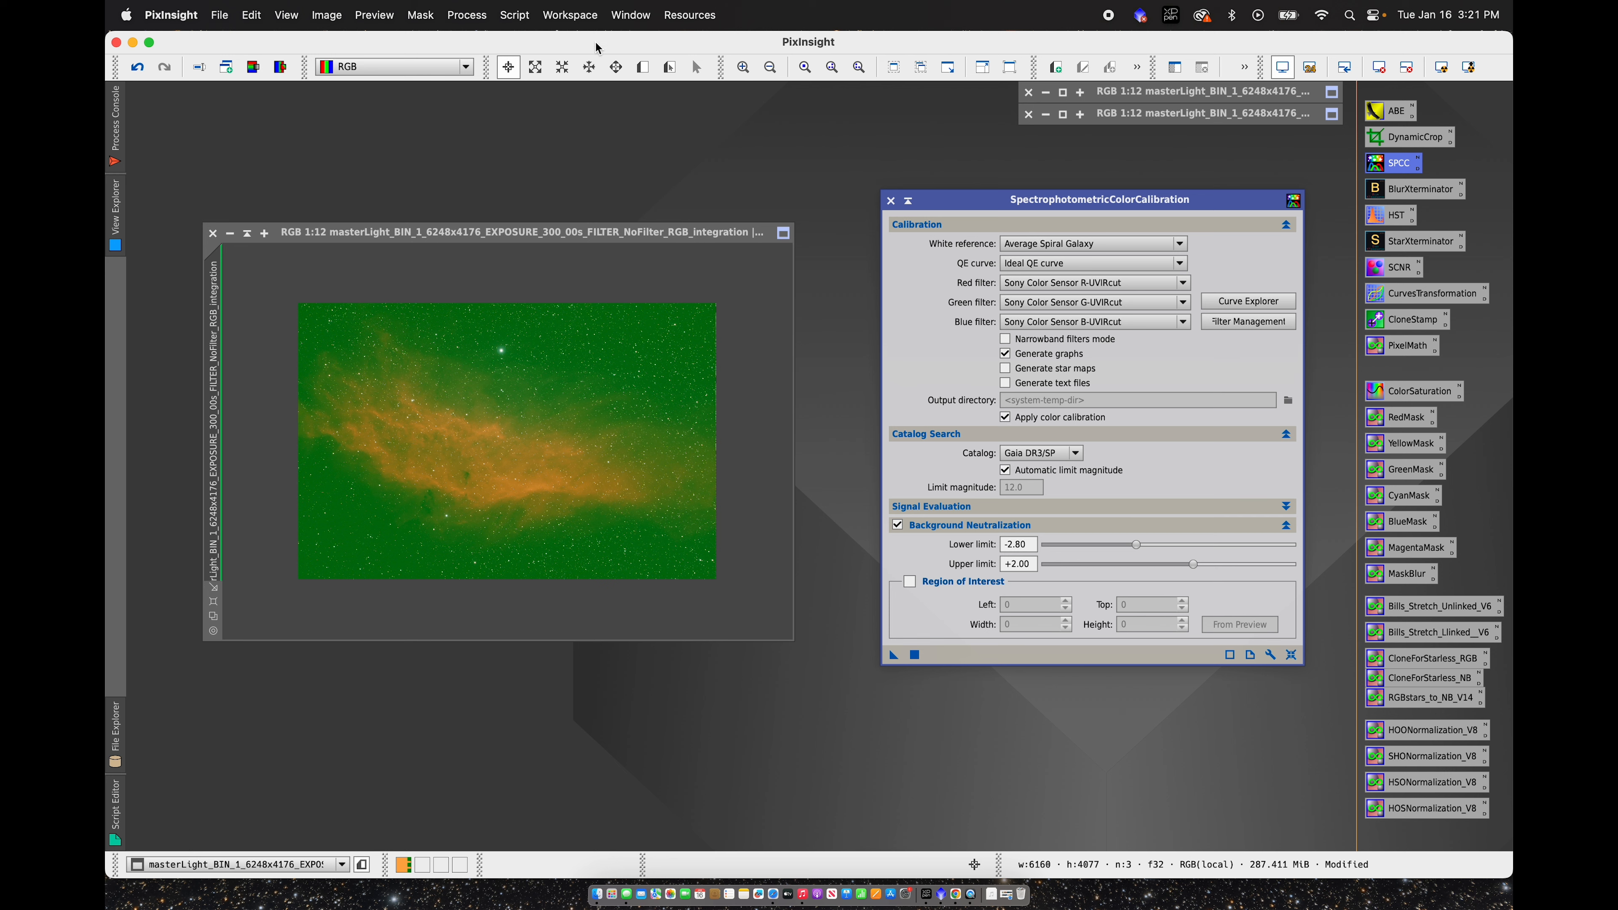
Step: Plate-solve the 300-second image with ImageSolver, using the coordinates from an online search for ngc1499
{"action": "left_click", "coordinate": [516, 15]}
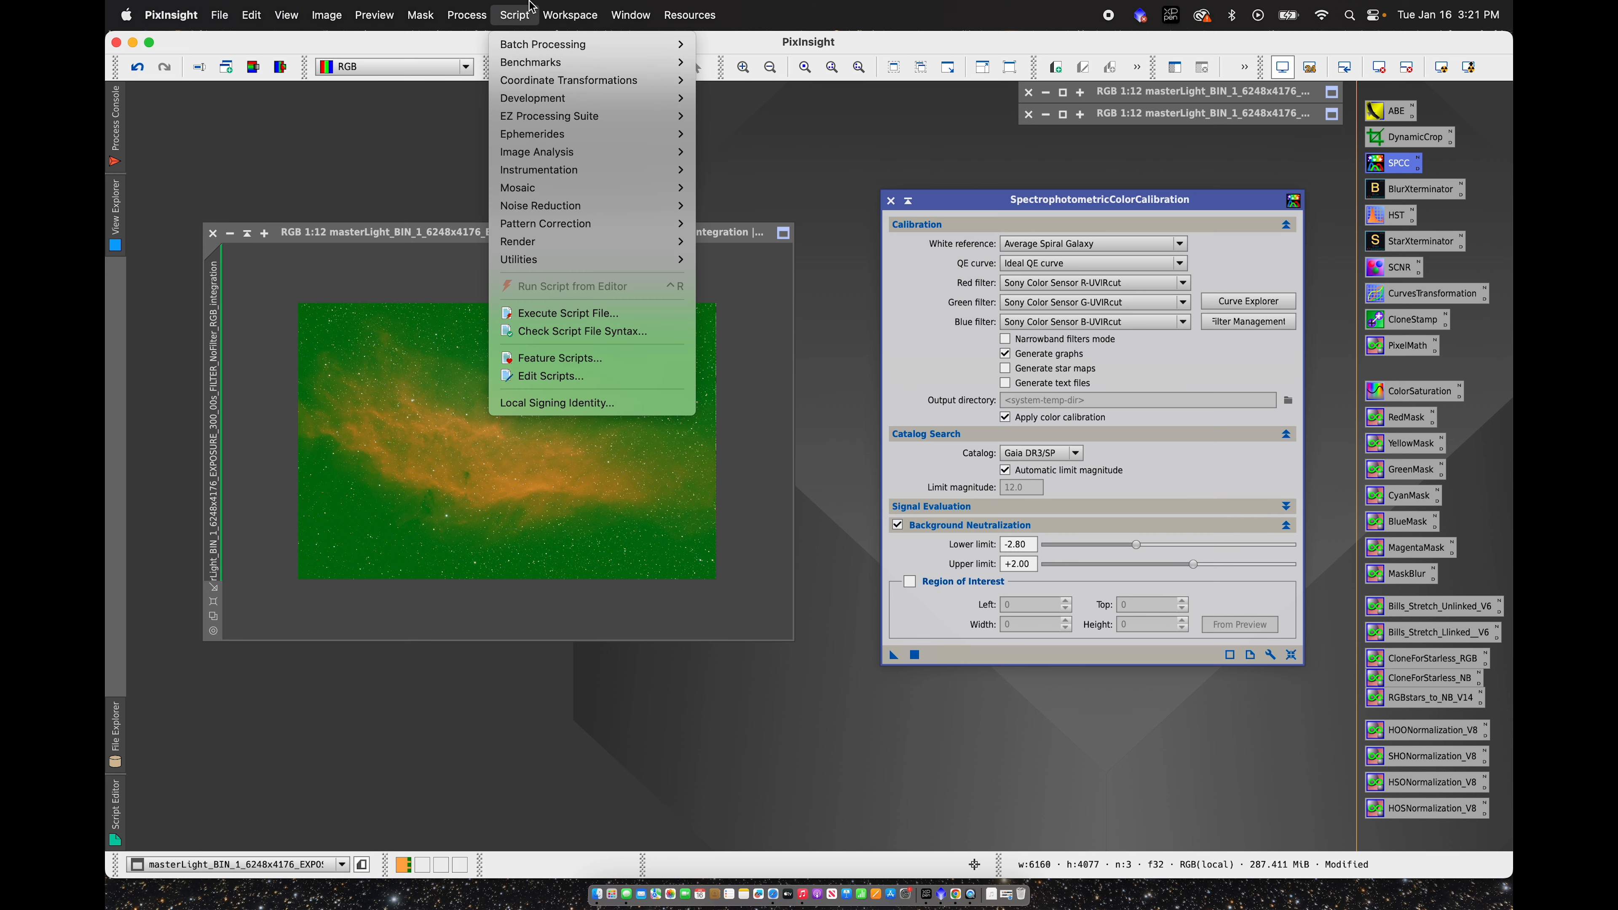
{"action": "mouse_move", "coordinate": [644, 151]}
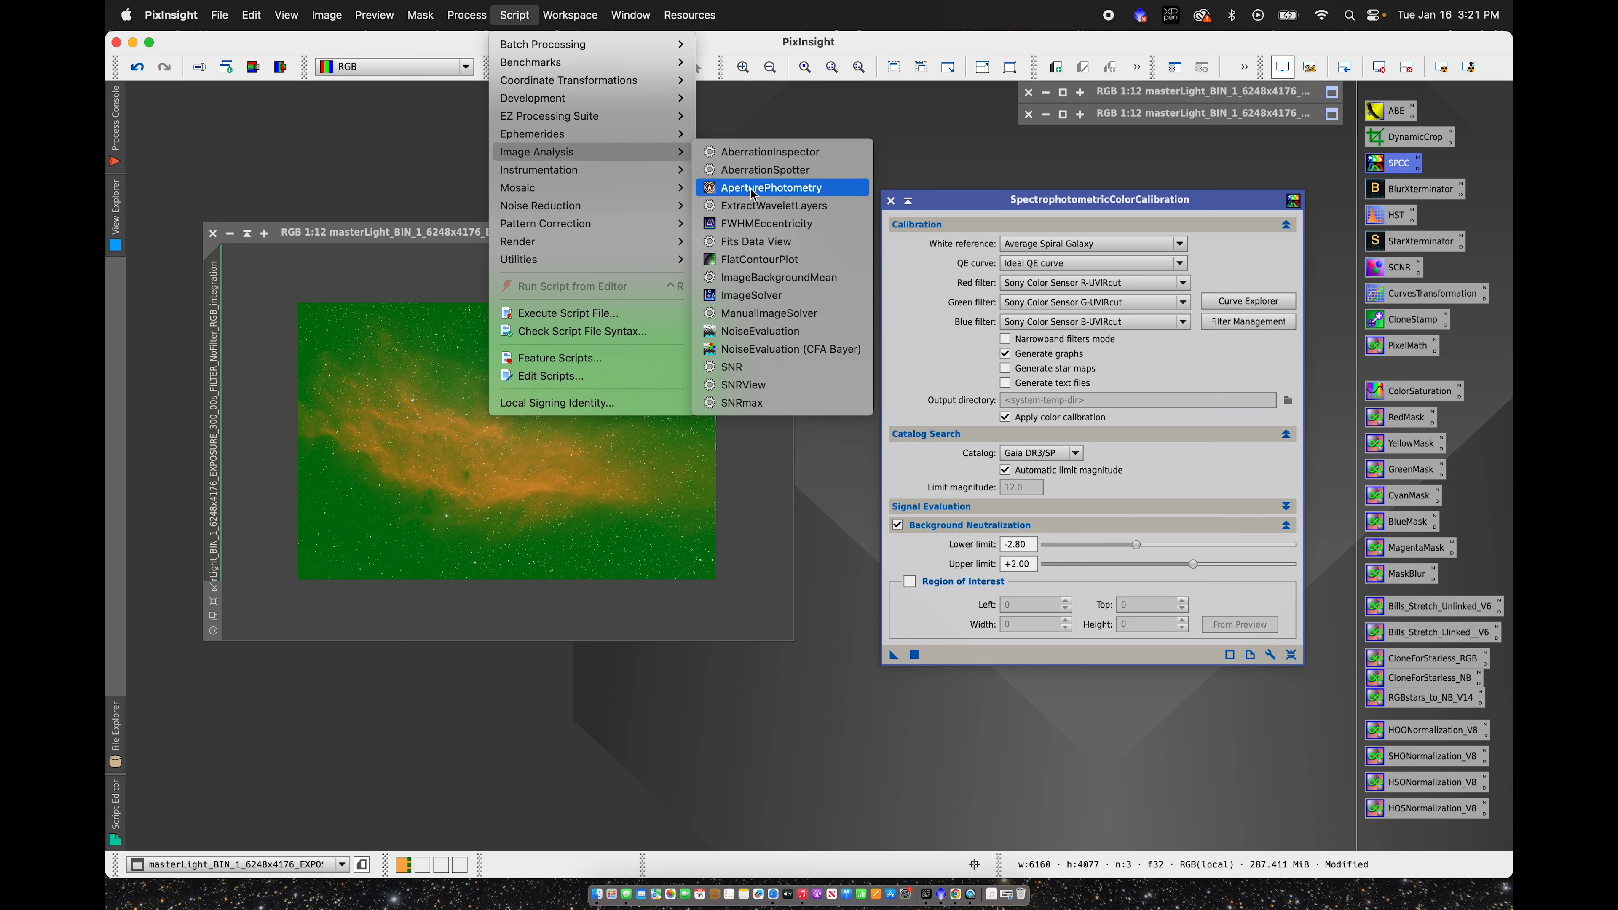
{"action": "left_click", "coordinate": [754, 296]}
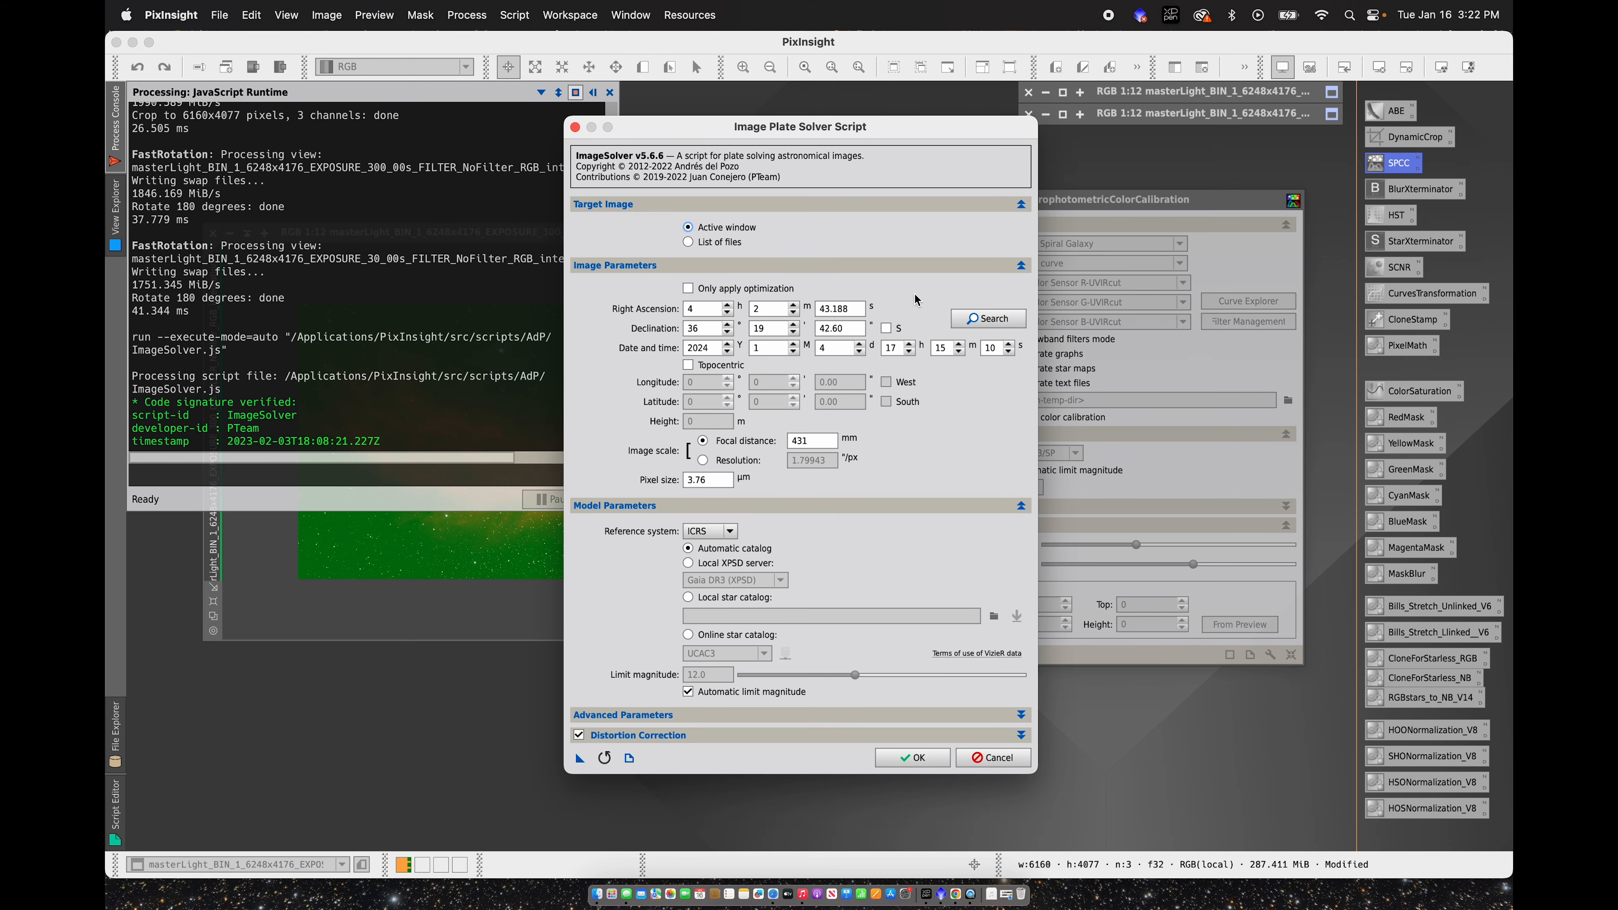
{"action": "left_click", "coordinate": [985, 318]}
{"action": "type", "text": "ngc1499"}
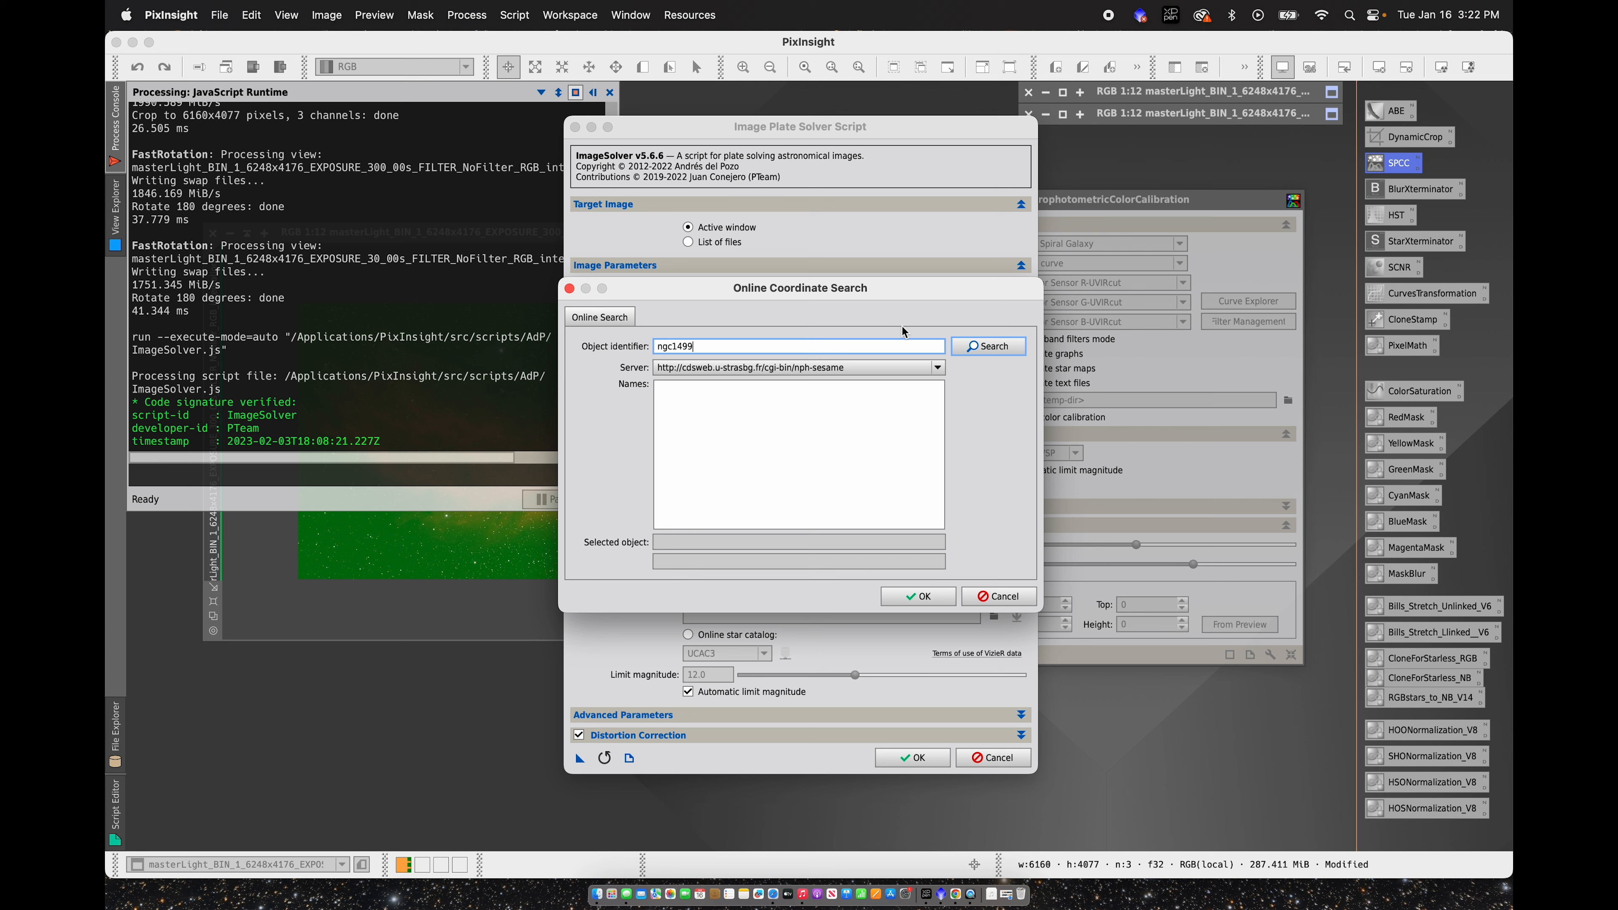
{"action": "left_click", "coordinate": [987, 346]}
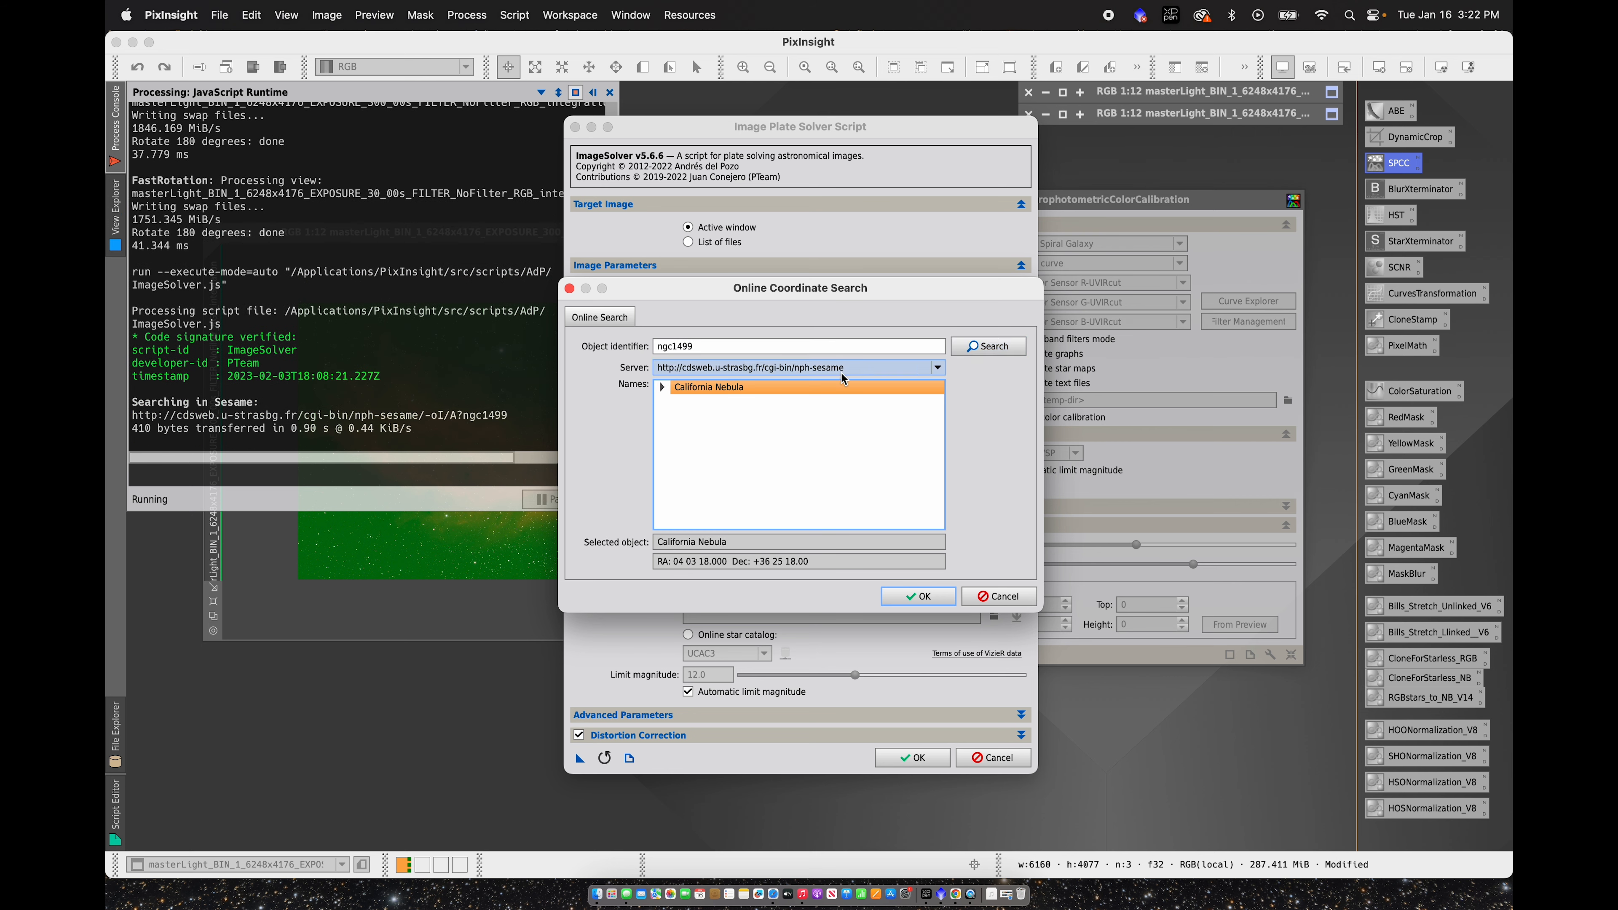
{"action": "left_click", "coordinate": [927, 599]}
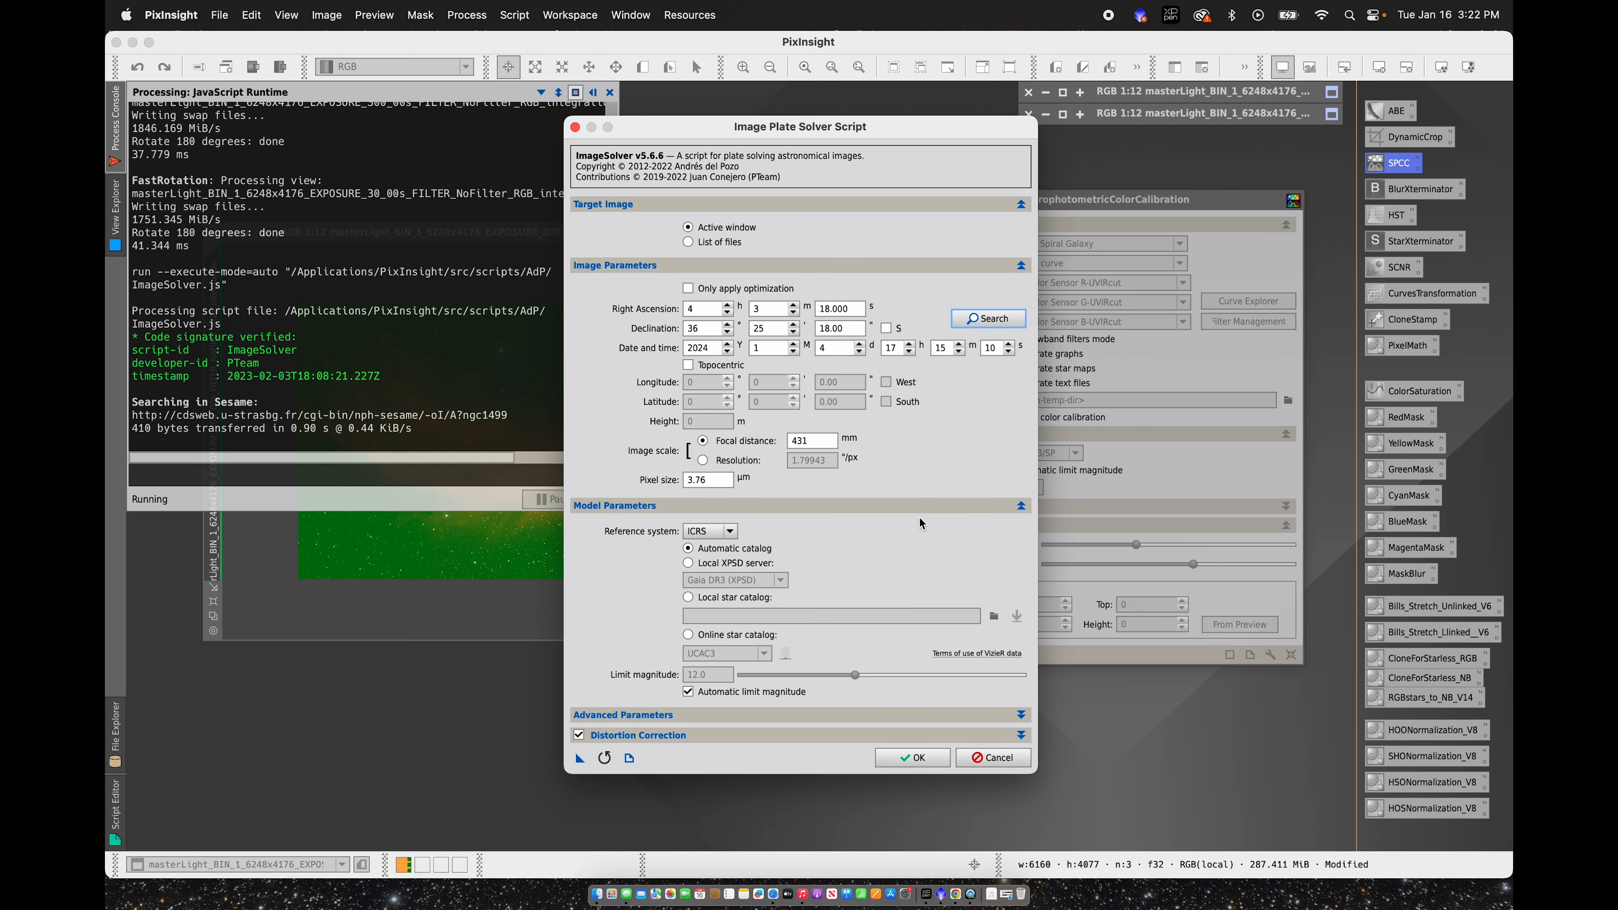
{"action": "left_click", "coordinate": [948, 755]}
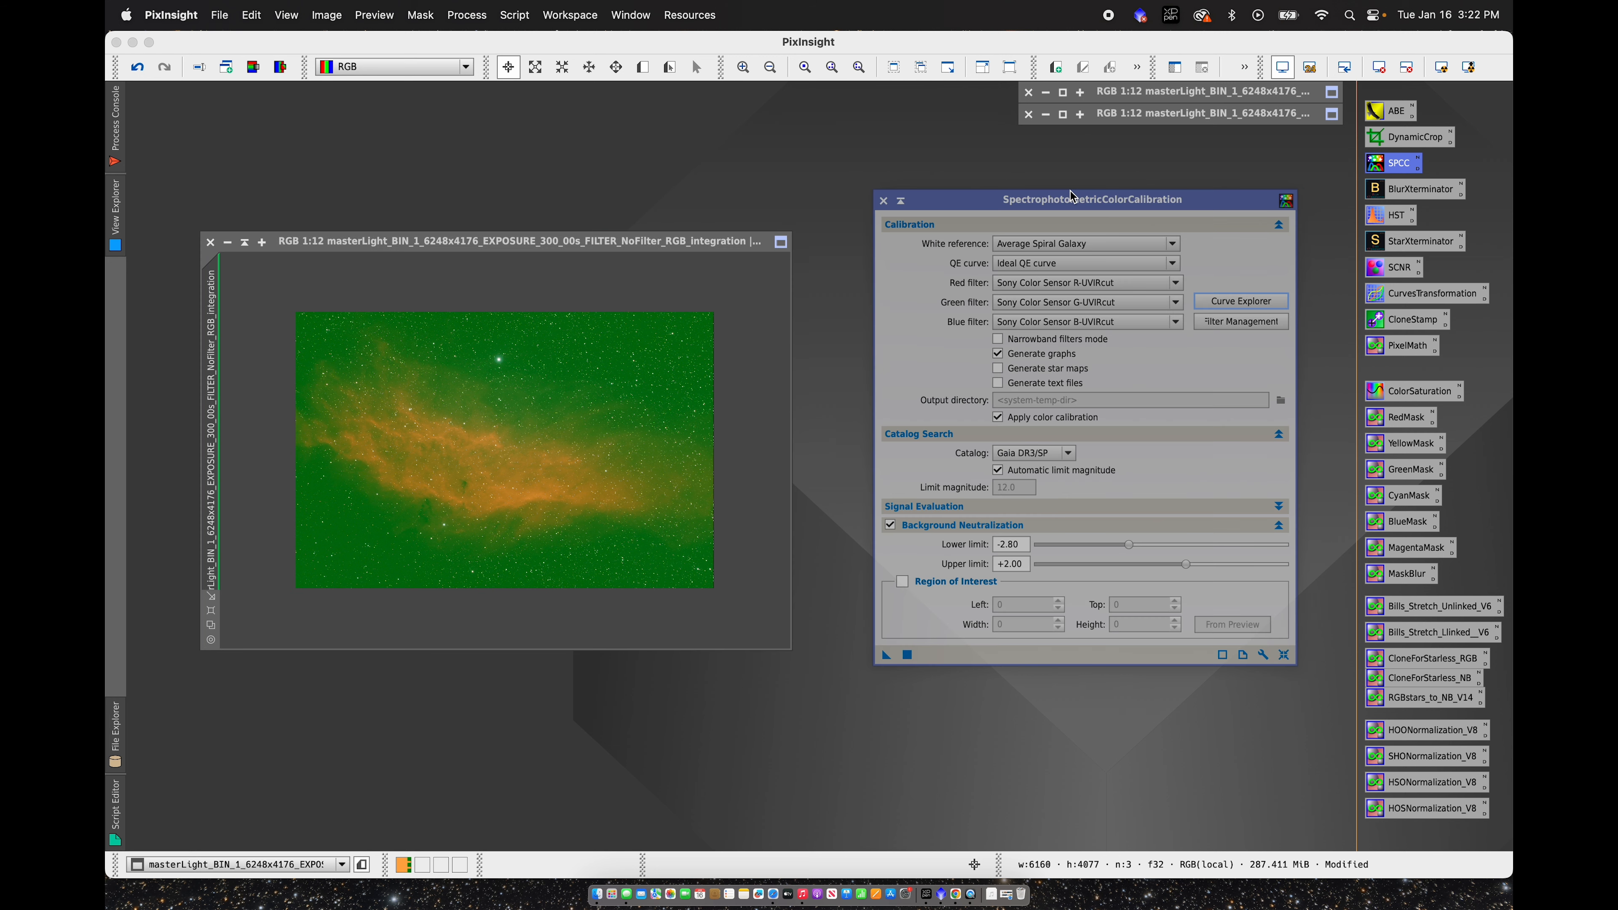
Step: Set the color calibration's QE curve to Sony IMX411/455/461/533/571
{"action": "left_click_drag", "start_coordinate": [1083, 198], "coordinate": [1063, 197]}
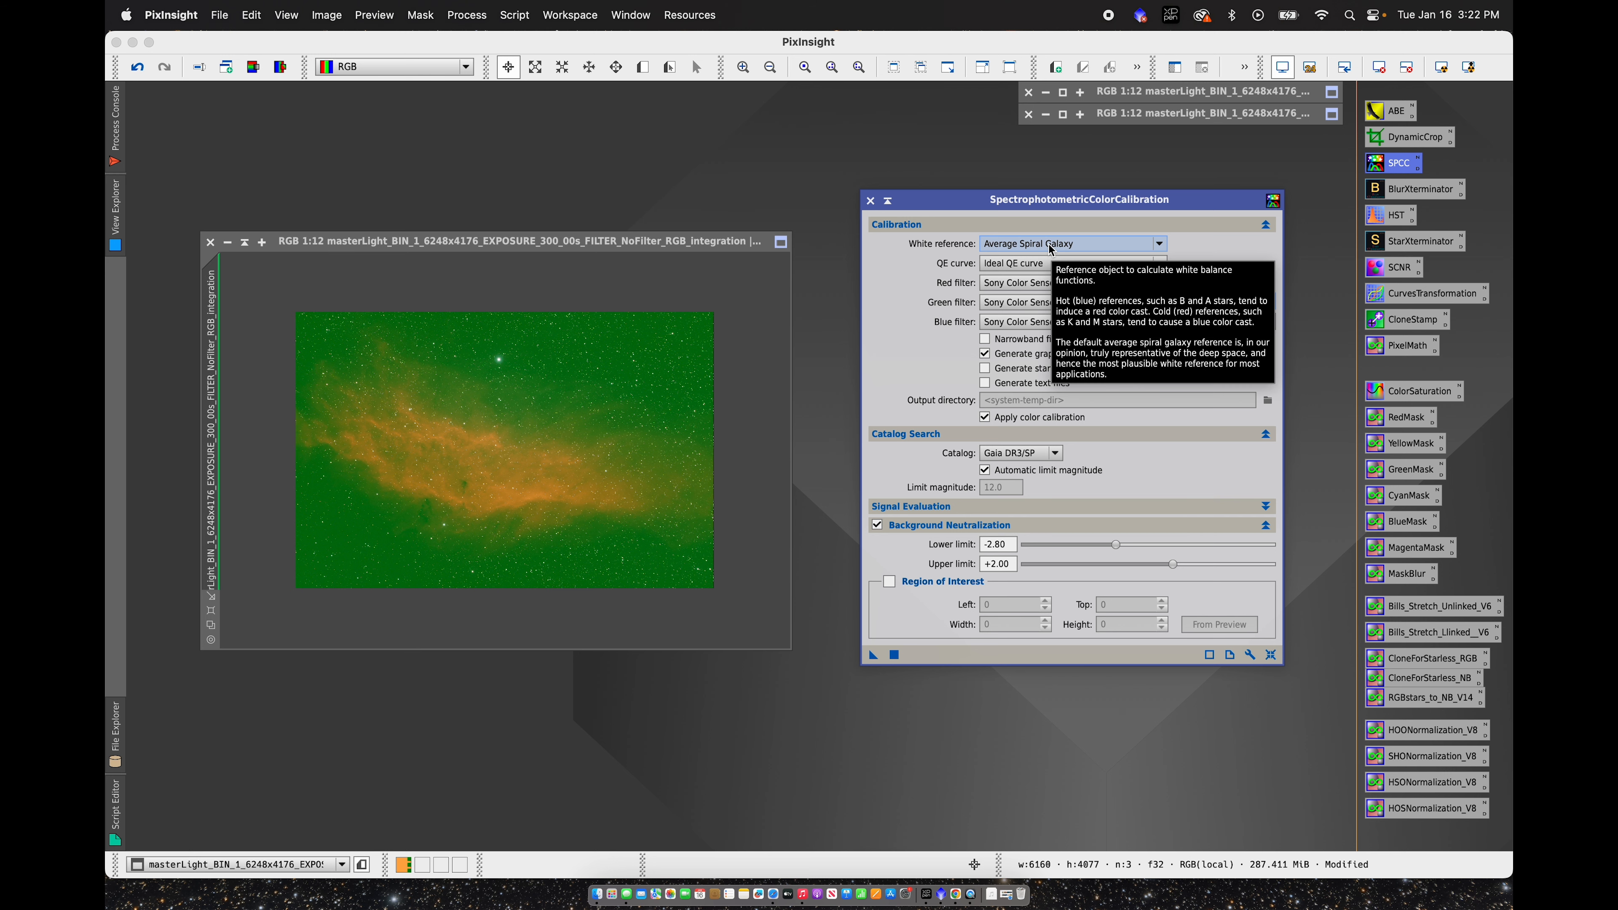
{"action": "left_click", "coordinate": [1051, 264]}
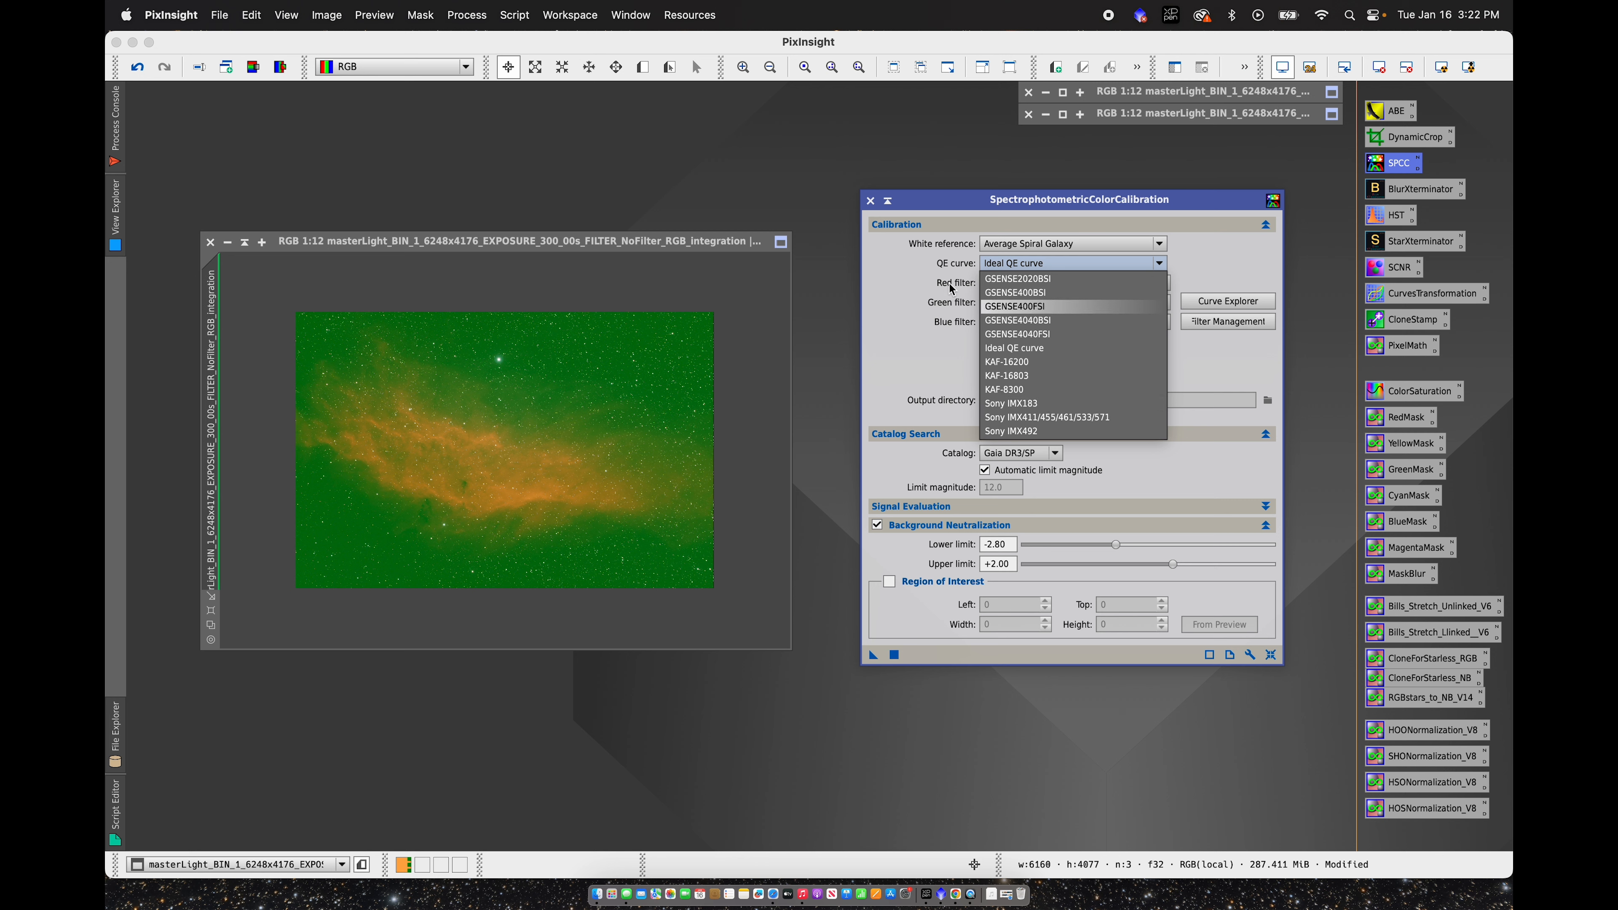
{"action": "left_click", "coordinate": [1065, 418]}
Step: Set the red, green and blue filters to the matching Sony CMOS UVIRcut / Opt. L-eXtreme entries
{"action": "left_click", "coordinate": [1073, 283]}
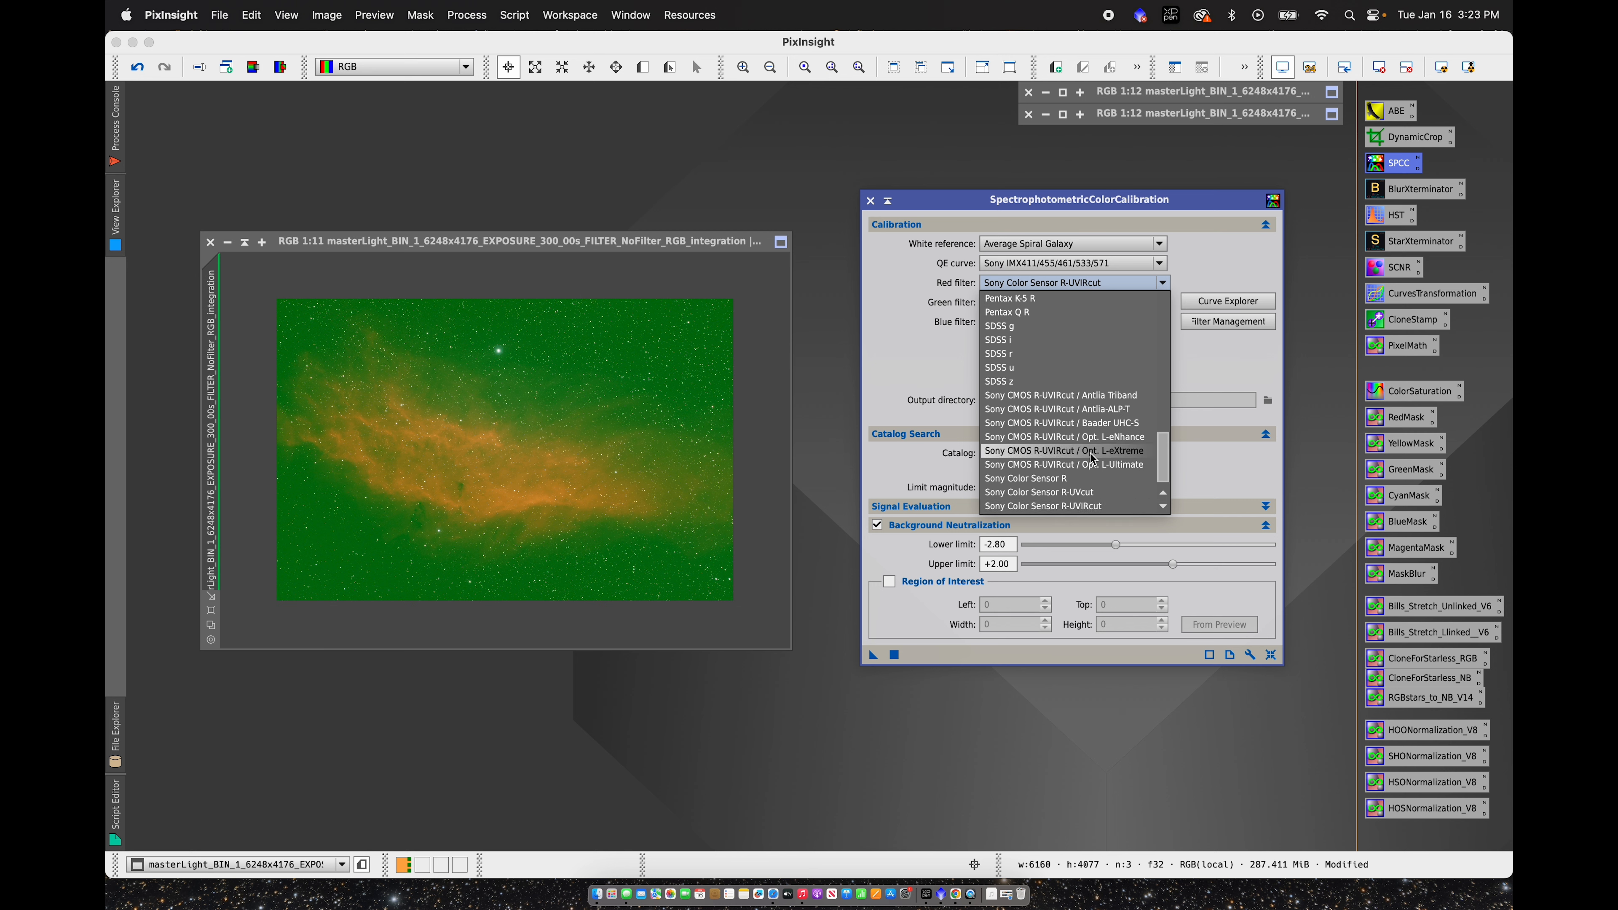
{"action": "left_click", "coordinate": [1092, 450]}
{"action": "left_click", "coordinate": [1096, 302]}
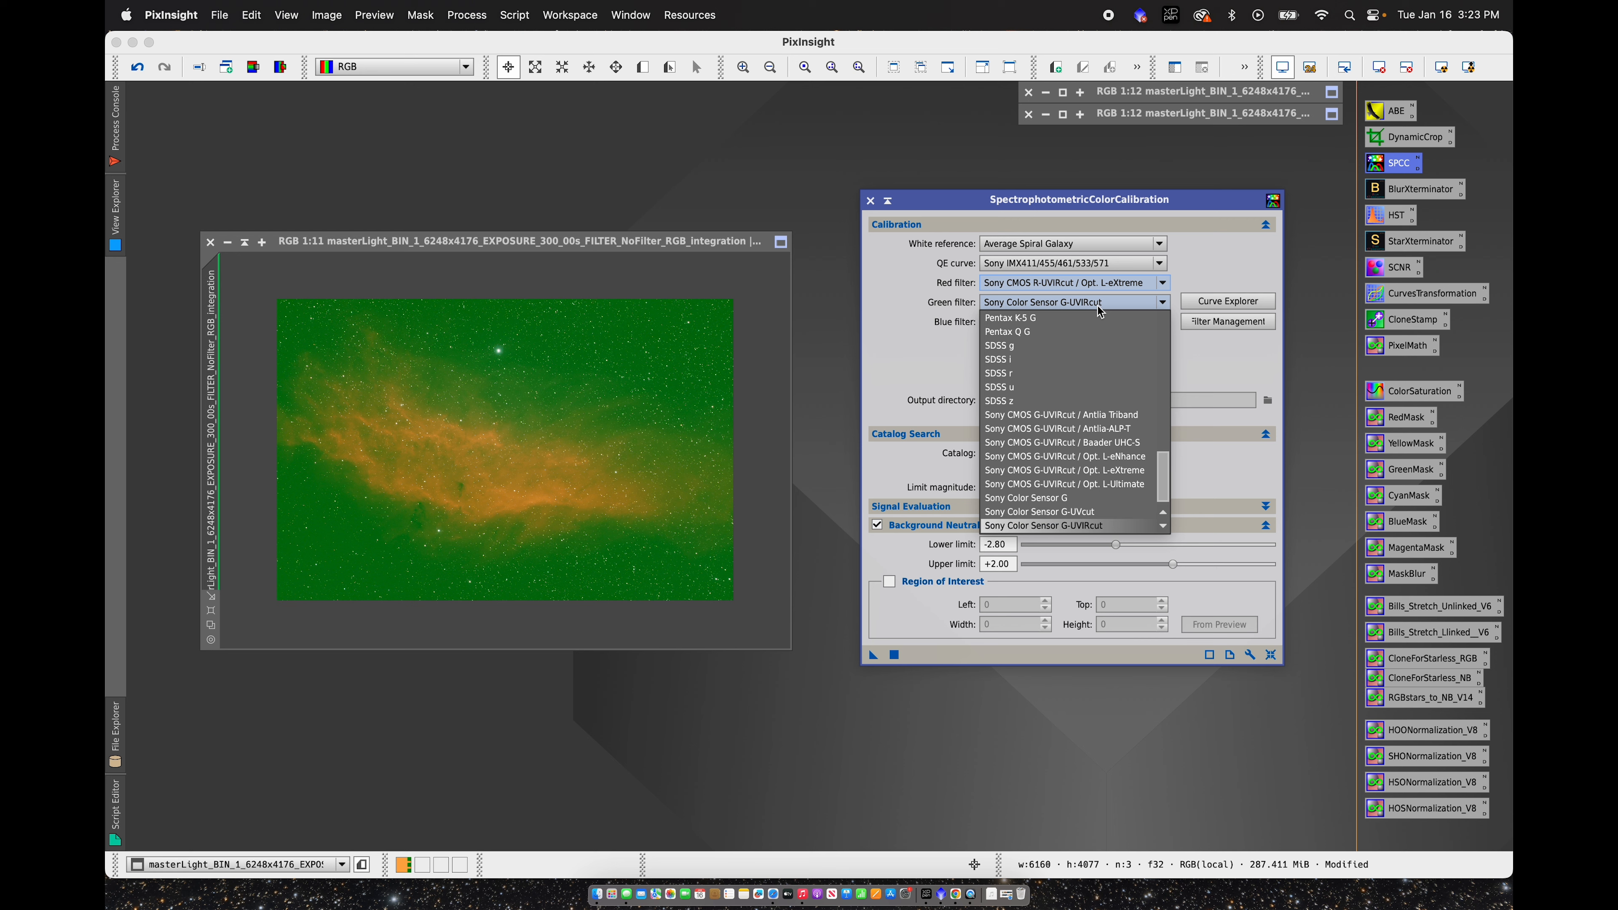
{"action": "left_click", "coordinate": [1109, 473]}
{"action": "left_click", "coordinate": [1083, 322]}
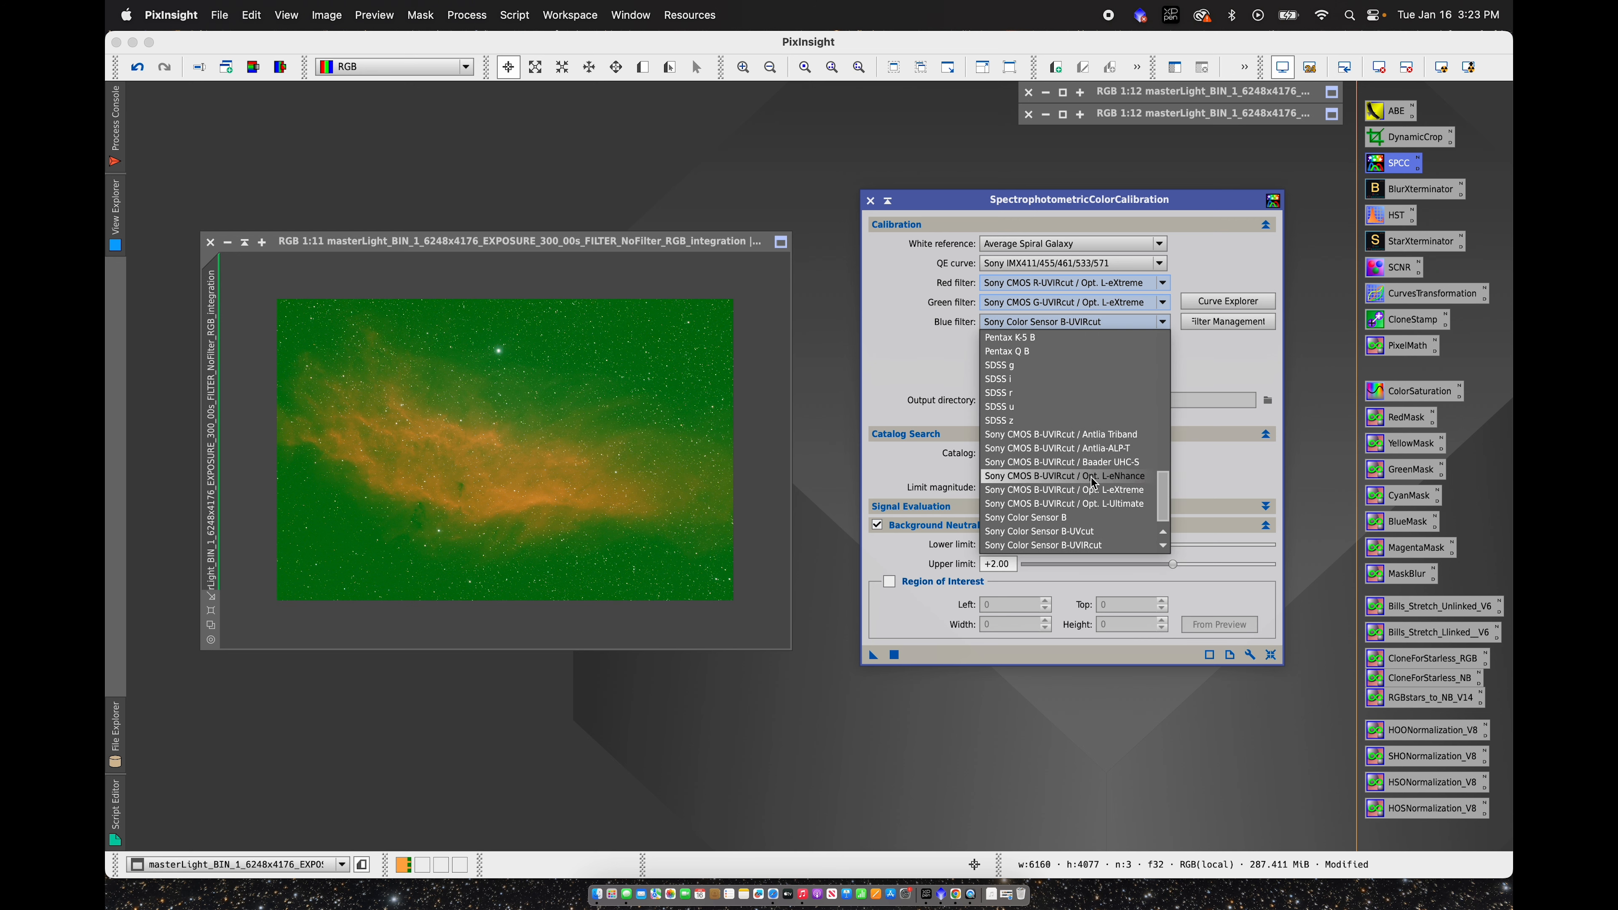
{"action": "left_click", "coordinate": [1093, 490]}
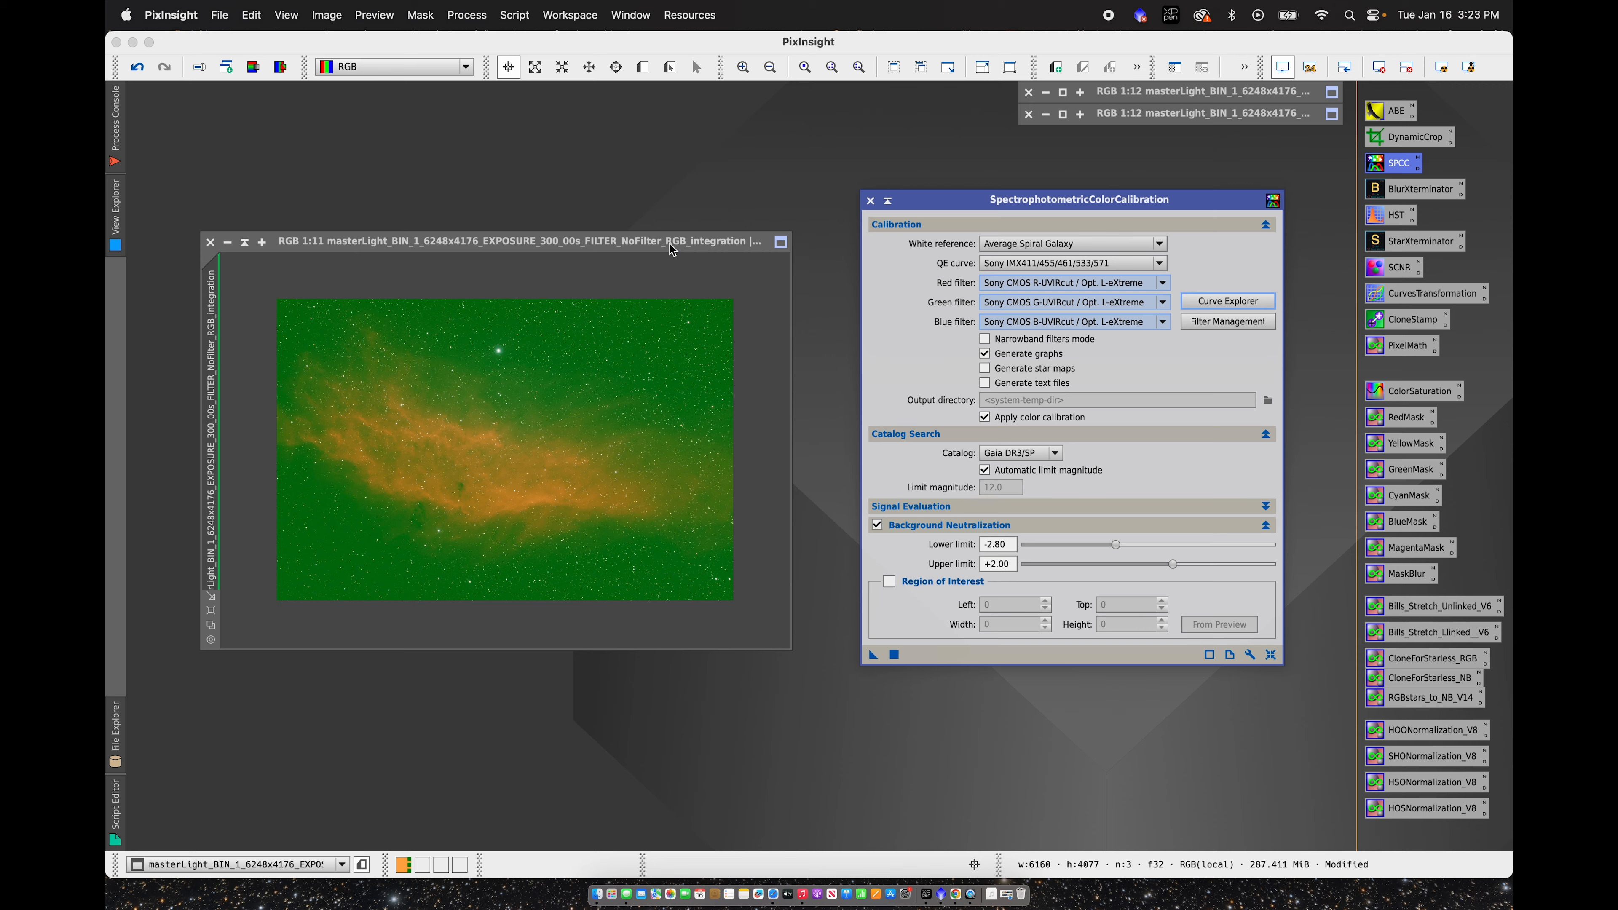
Step: Create a preview of about 15 × 17 pixels on a star-free background patch near the 300-second image's upper edge
{"action": "left_click_drag", "start_coordinate": [673, 250], "coordinate": [662, 256]}
{"action": "left_click", "coordinate": [743, 68]}
{"action": "left_click", "coordinate": [743, 68]}
{"action": "left_click", "coordinate": [743, 68]}
{"action": "left_click", "coordinate": [743, 68]}
{"action": "left_click", "coordinate": [743, 68]}
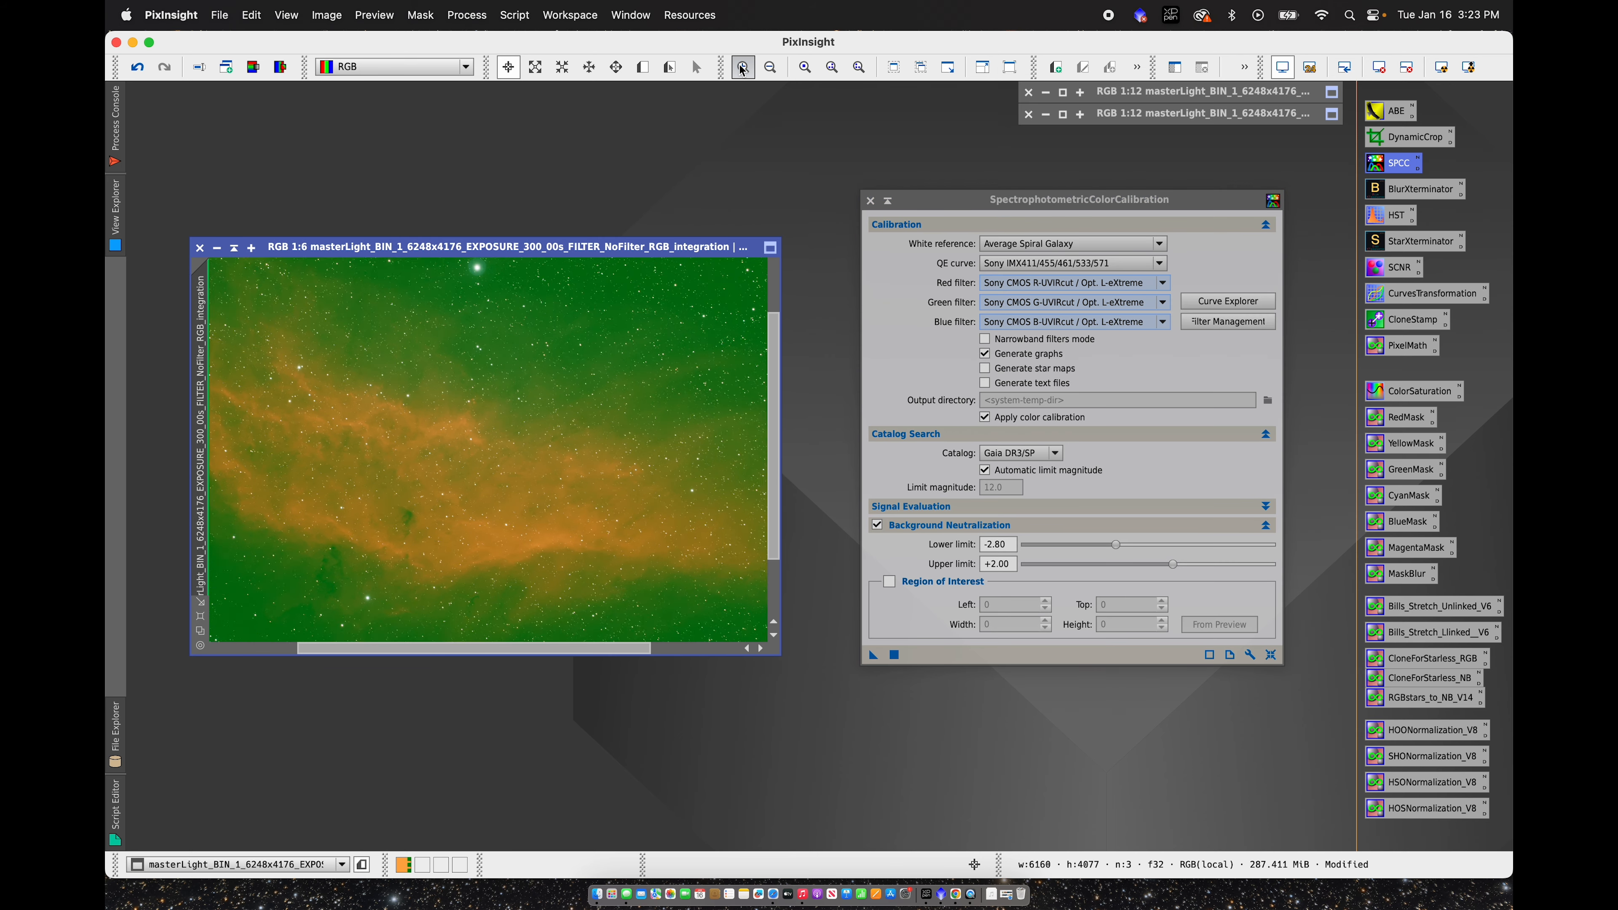
{"action": "left_click", "coordinate": [743, 69]}
{"action": "left_click", "coordinate": [743, 69]}
{"action": "left_click_drag", "start_coordinate": [775, 424], "coordinate": [707, 268]}
{"action": "left_click_drag", "start_coordinate": [778, 406], "coordinate": [775, 310]}
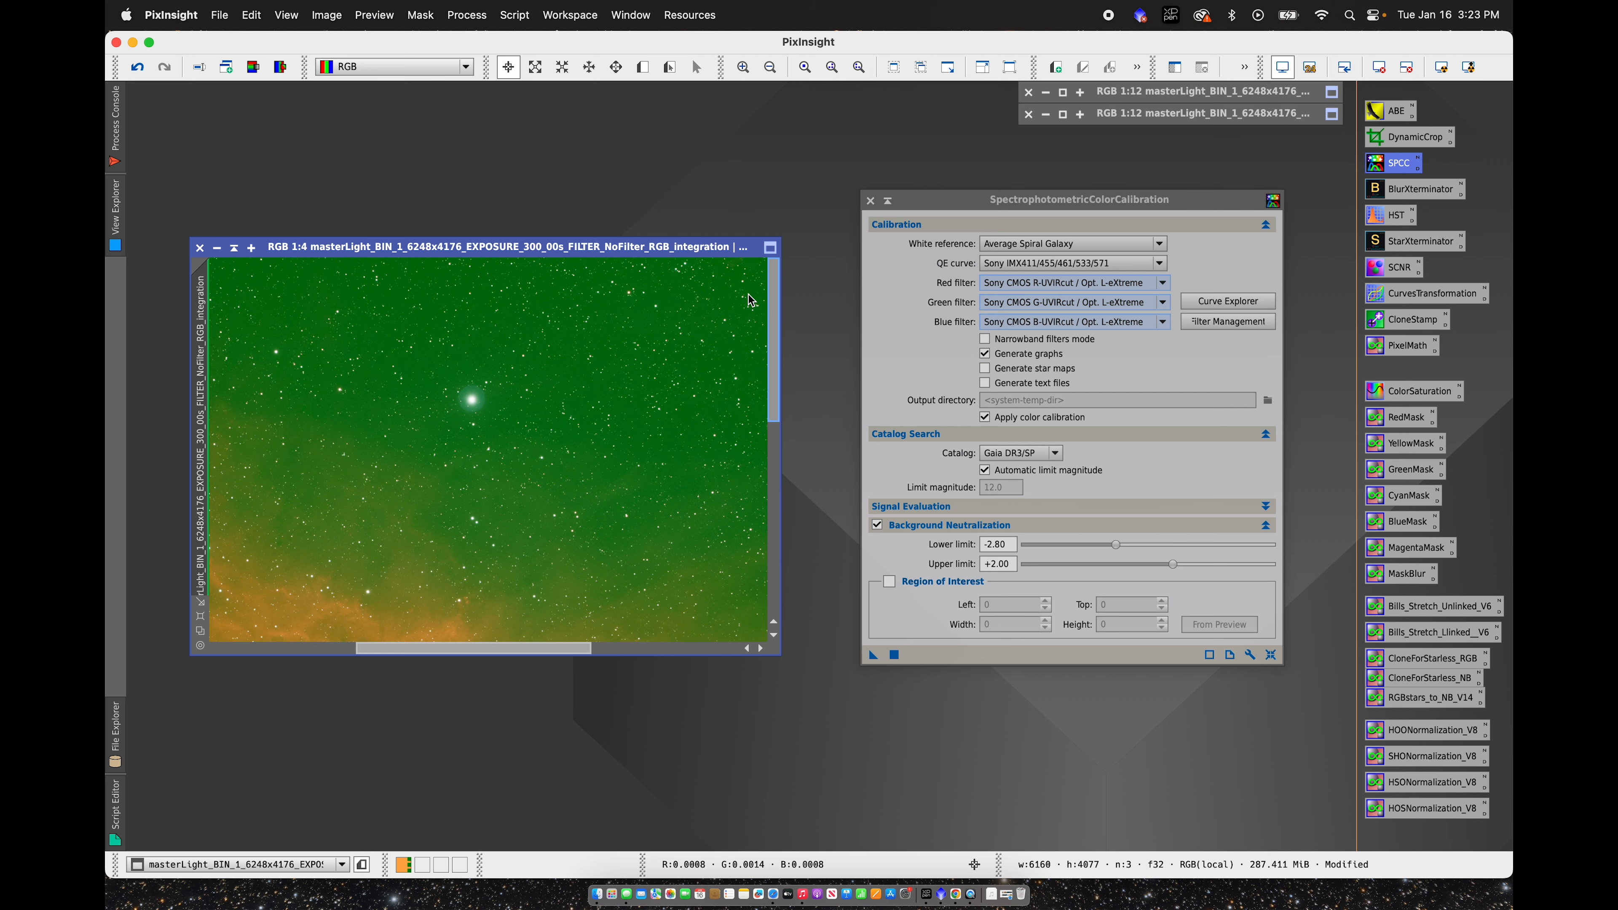
{"action": "left_click", "coordinate": [743, 68]}
{"action": "left_click", "coordinate": [743, 68]}
{"action": "left_click", "coordinate": [744, 69]}
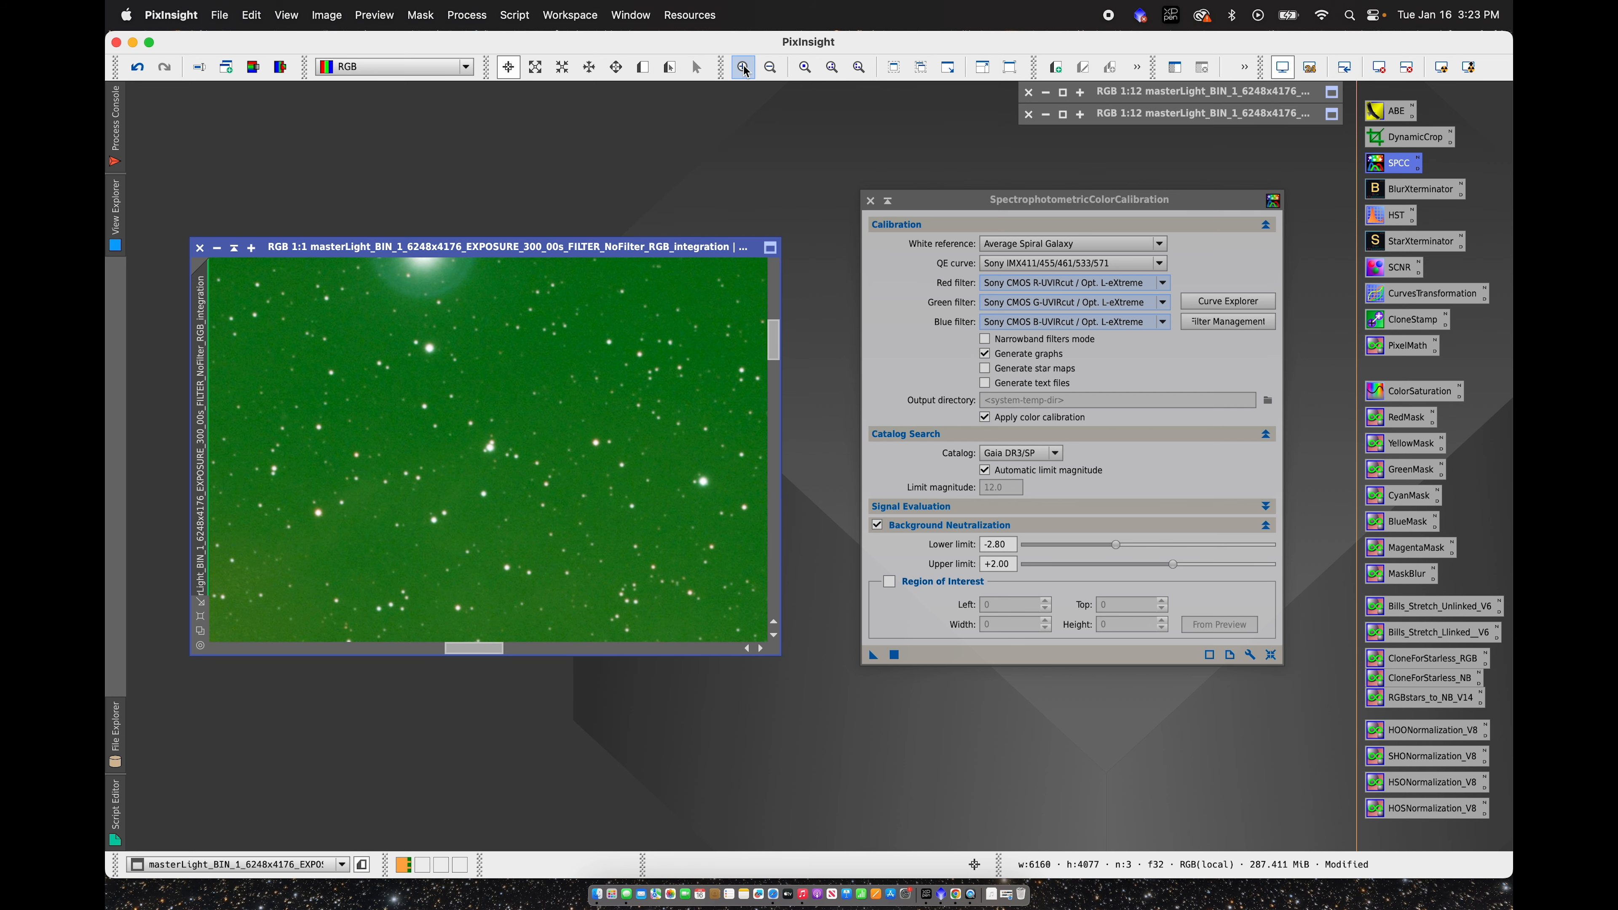
{"action": "left_click_drag", "start_coordinate": [774, 339], "coordinate": [766, 276]}
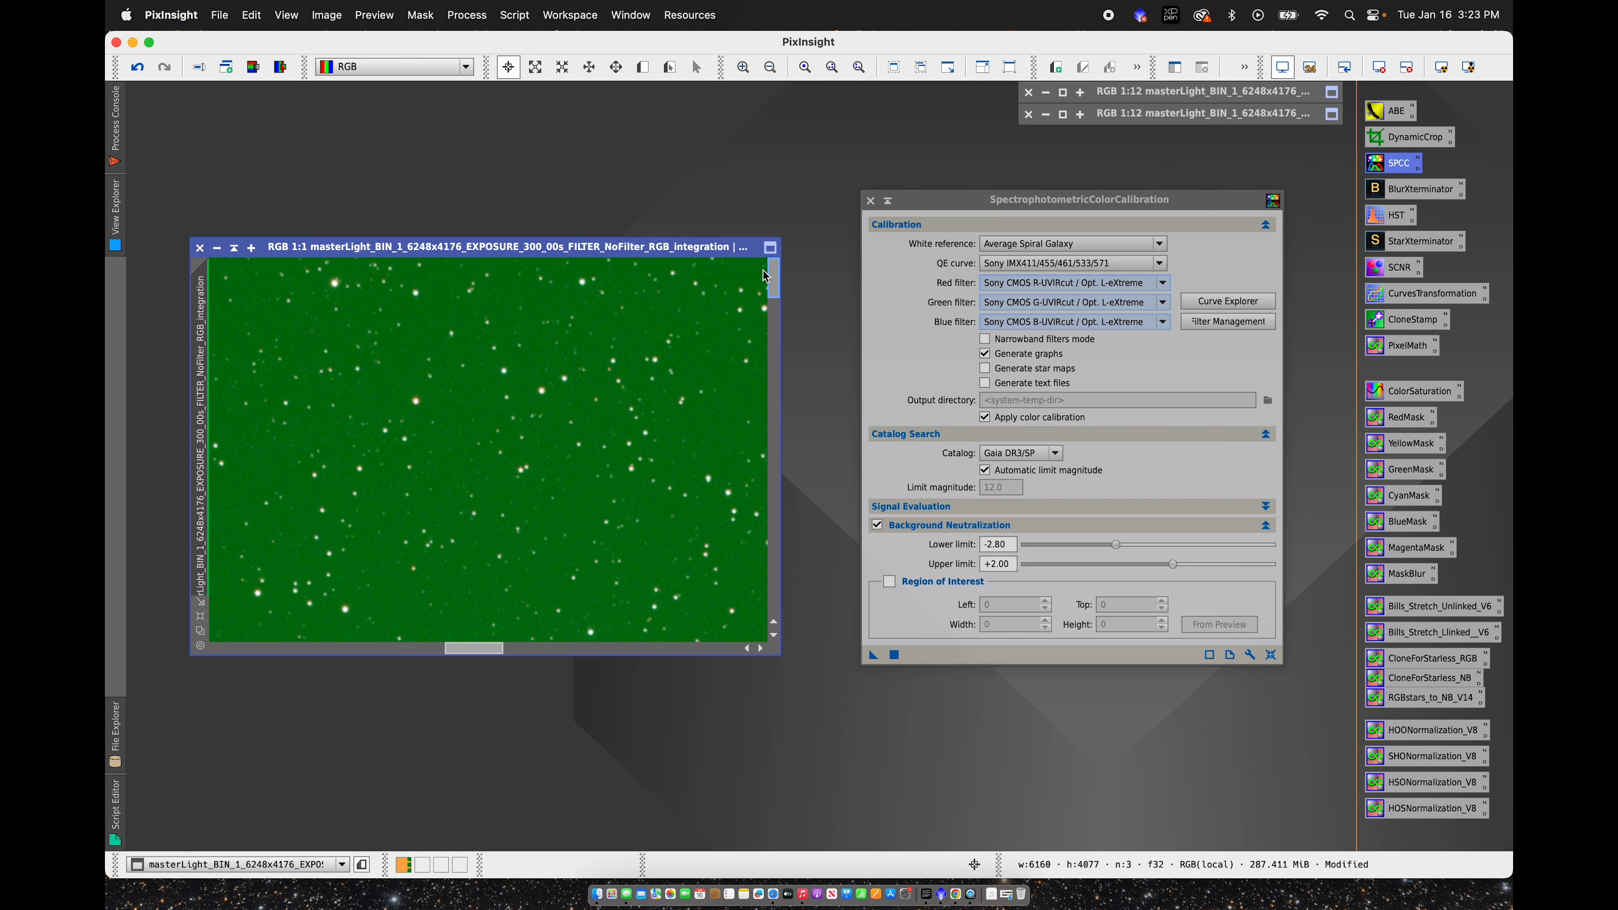
{"action": "left_click", "coordinate": [642, 67]}
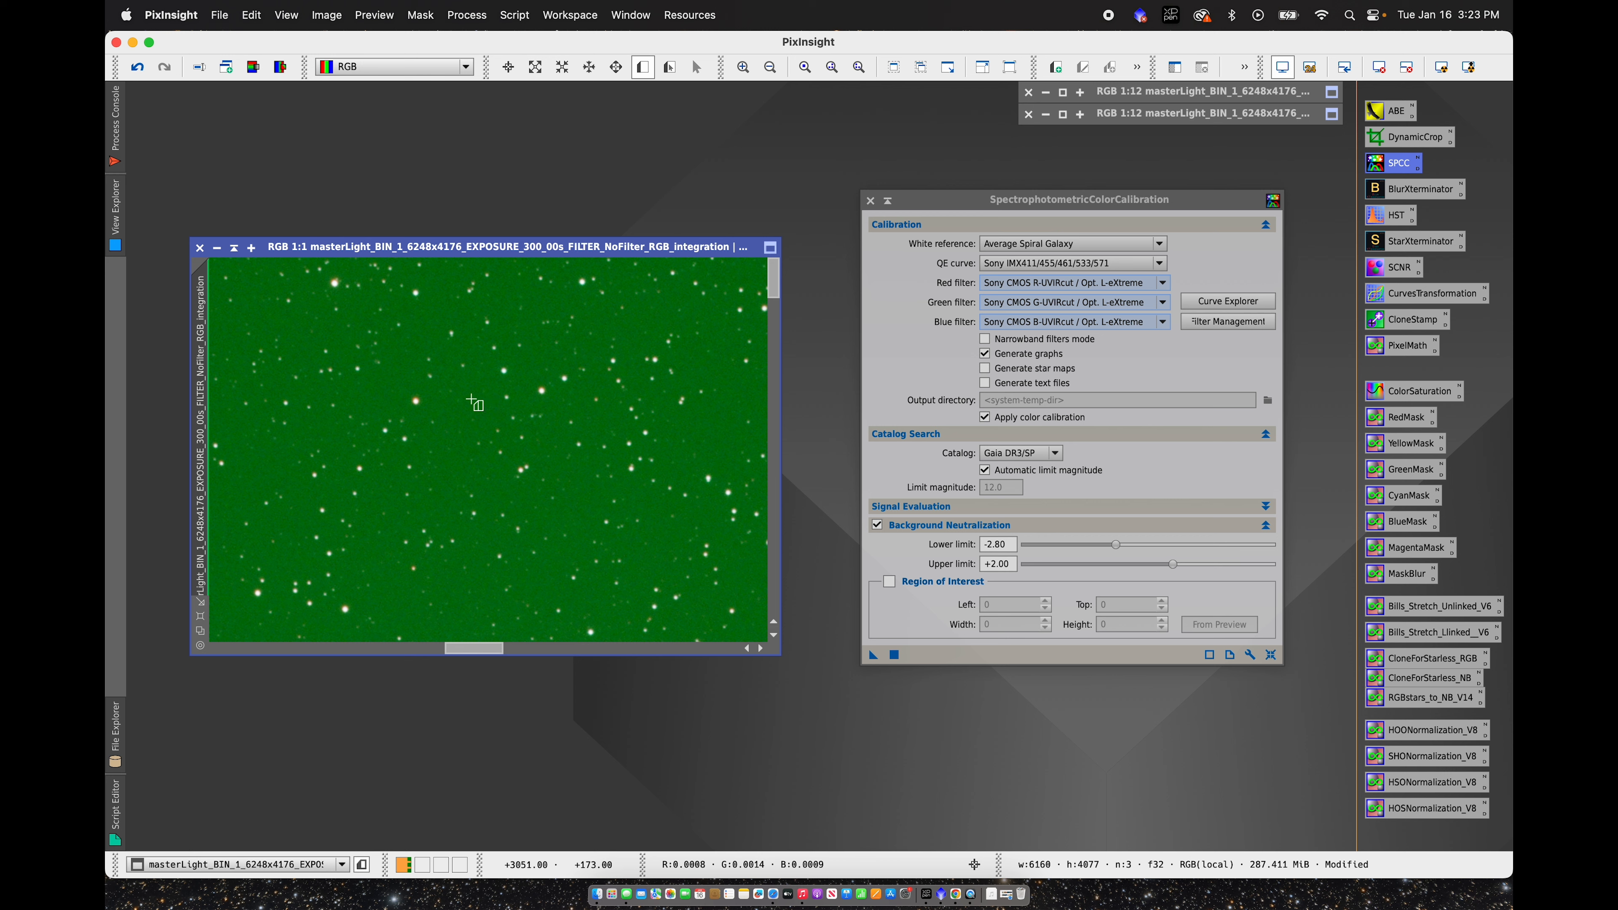
{"action": "left_click_drag", "start_coordinate": [472, 399], "coordinate": [484, 412]}
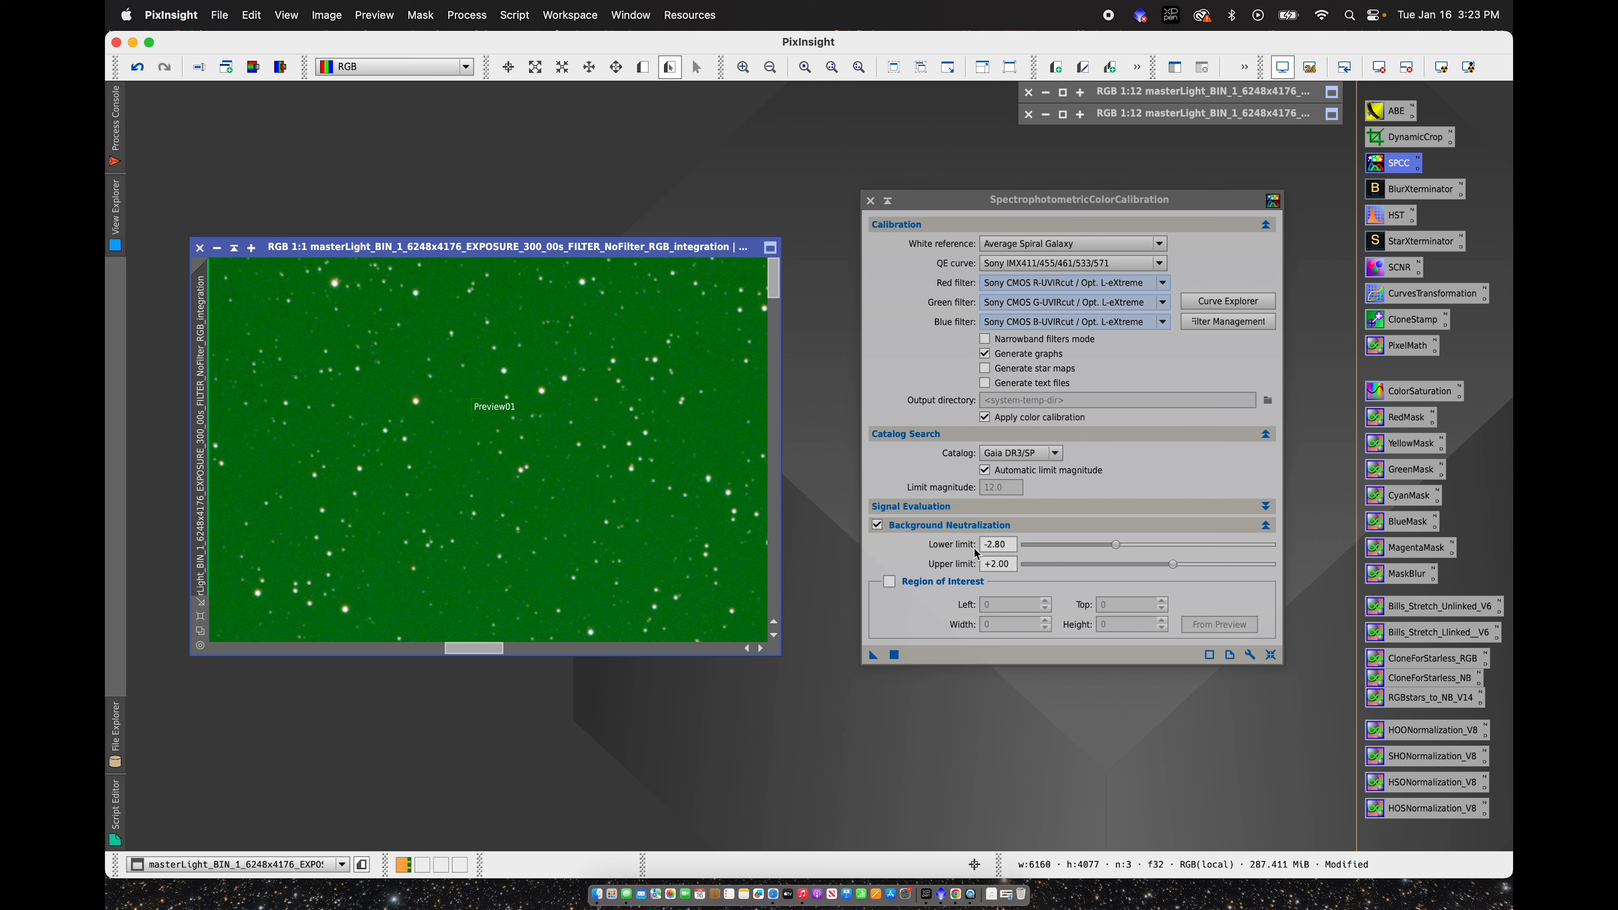
Step: Take the background neutralization region of interest from Preview01, apply the calibration to the 300-second image and close its graphs
{"action": "left_click", "coordinate": [891, 584]}
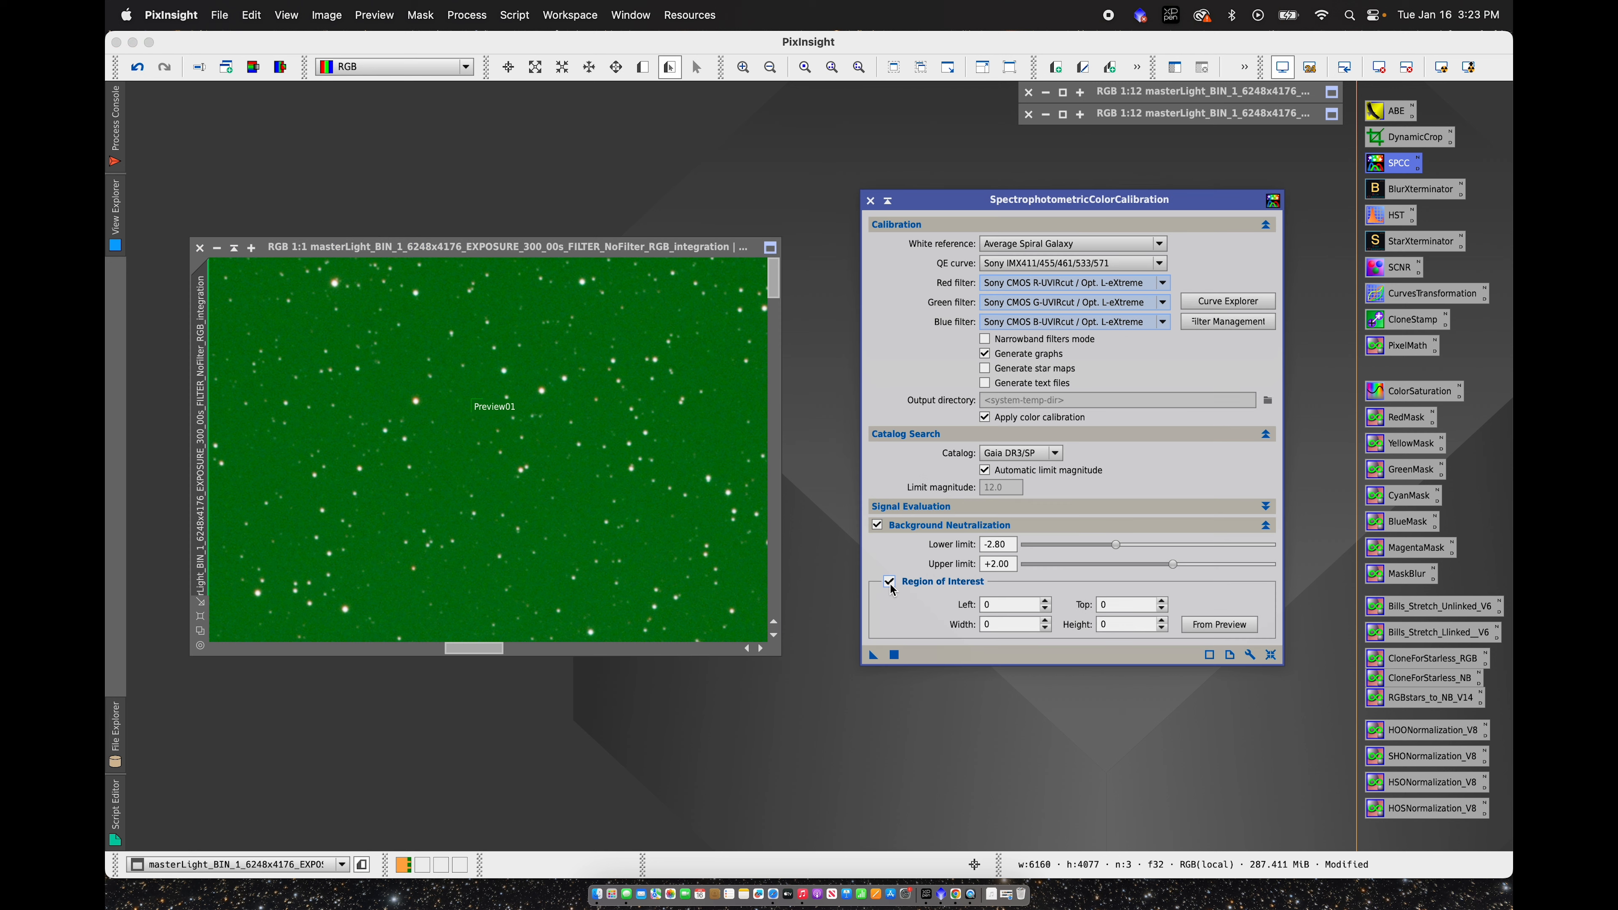
{"action": "left_click", "coordinate": [1219, 624]}
{"action": "left_click", "coordinate": [814, 442]}
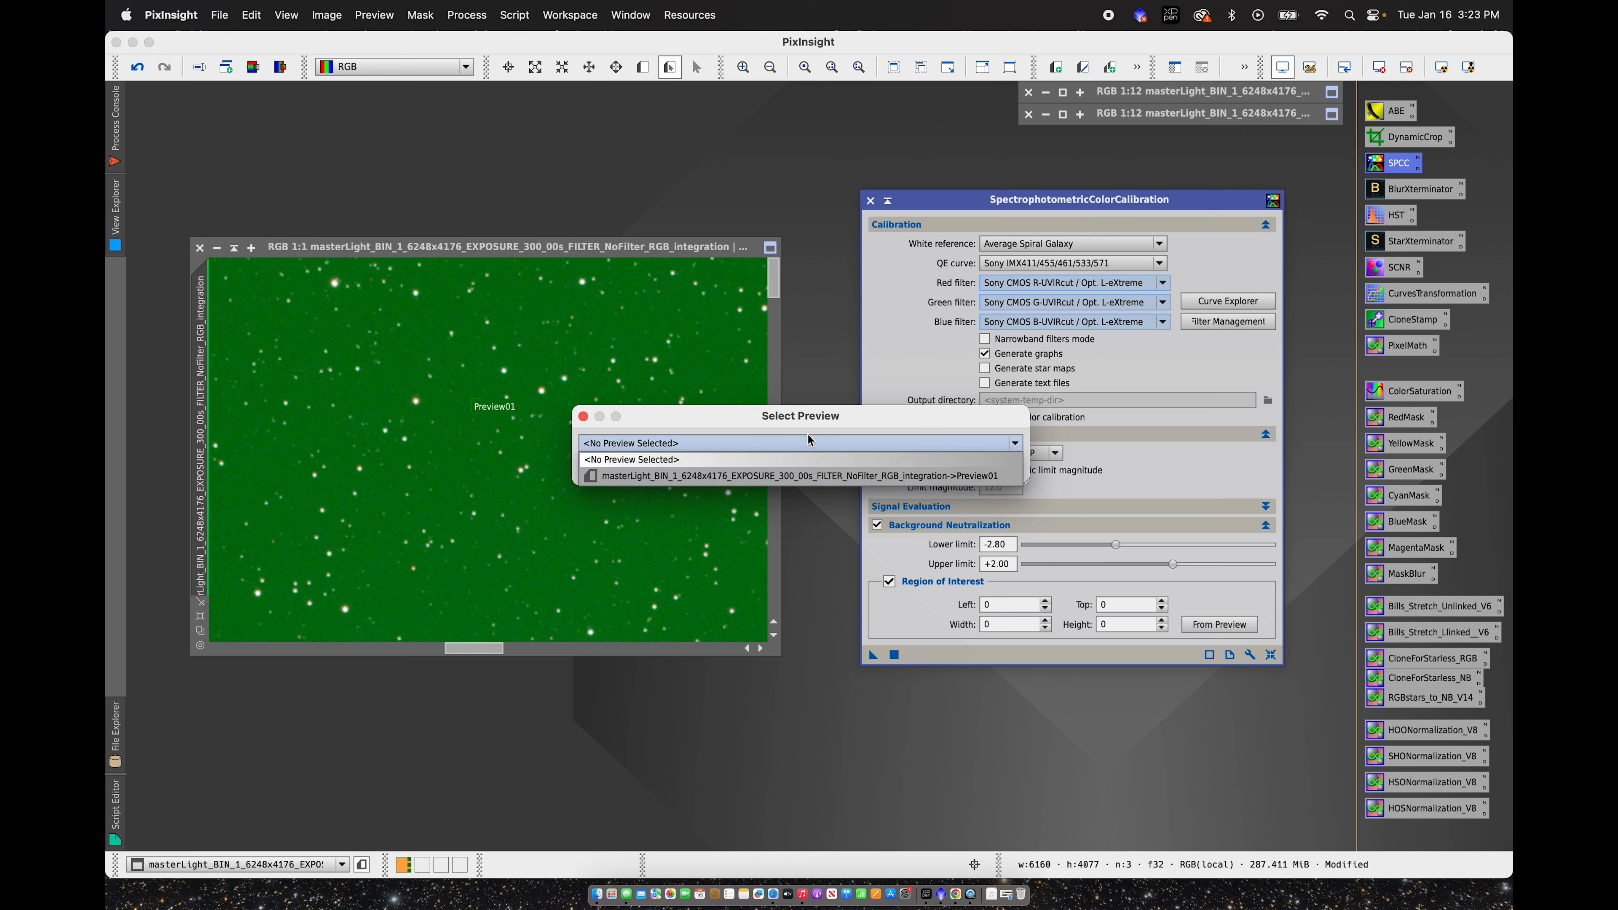
{"action": "left_click", "coordinate": [815, 472]}
{"action": "left_click", "coordinate": [901, 473]}
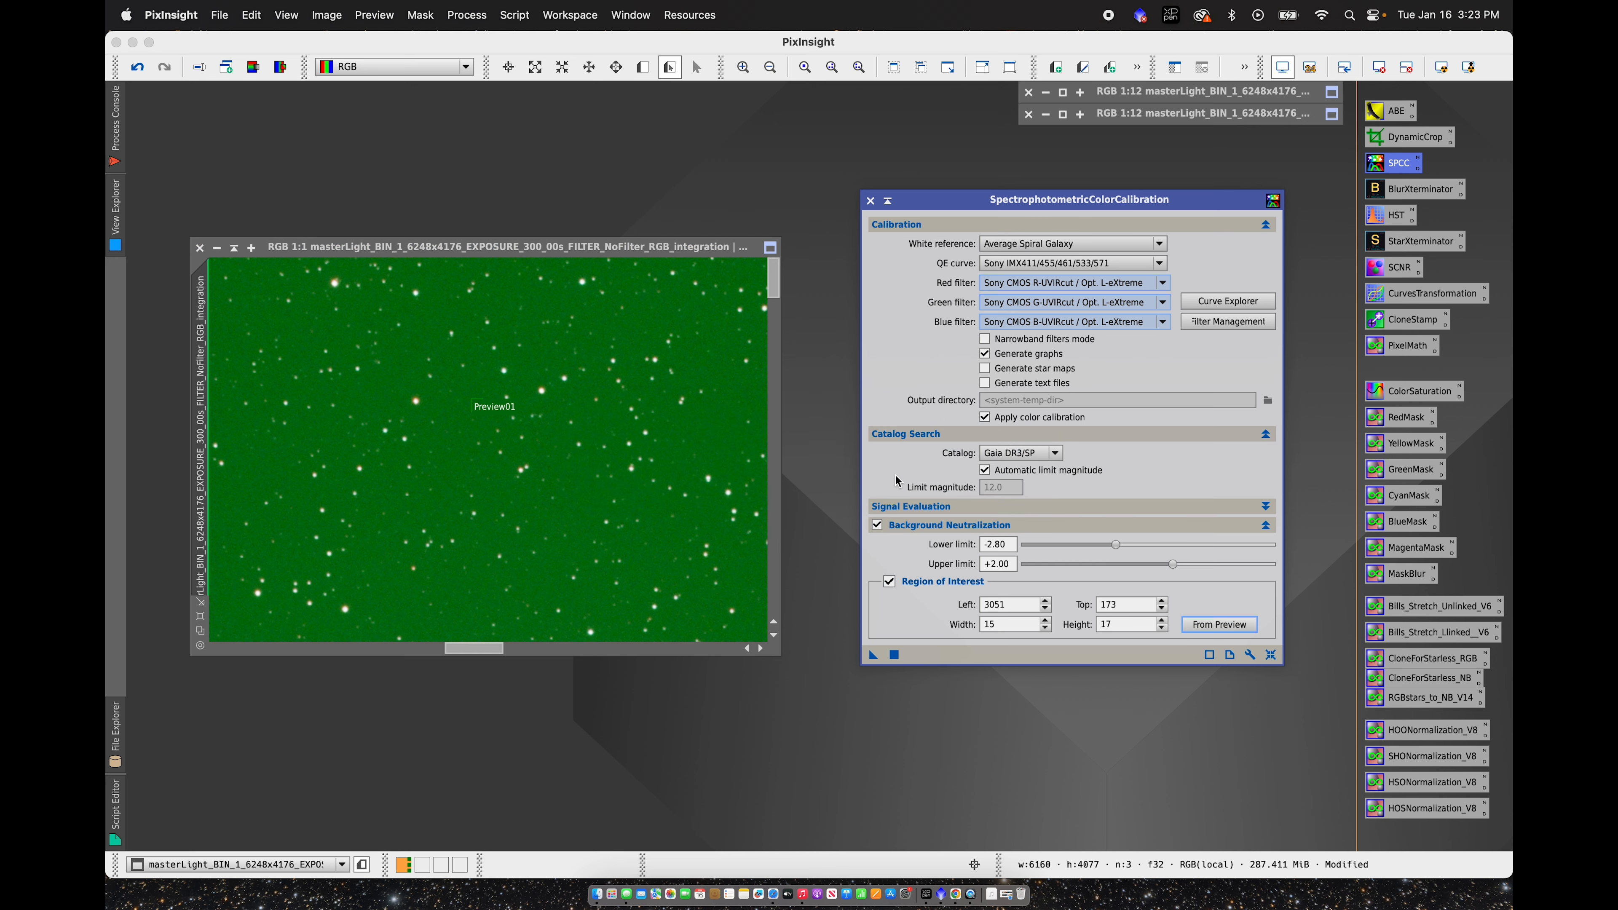
{"action": "left_click_drag", "start_coordinate": [874, 656], "coordinate": [673, 530]}
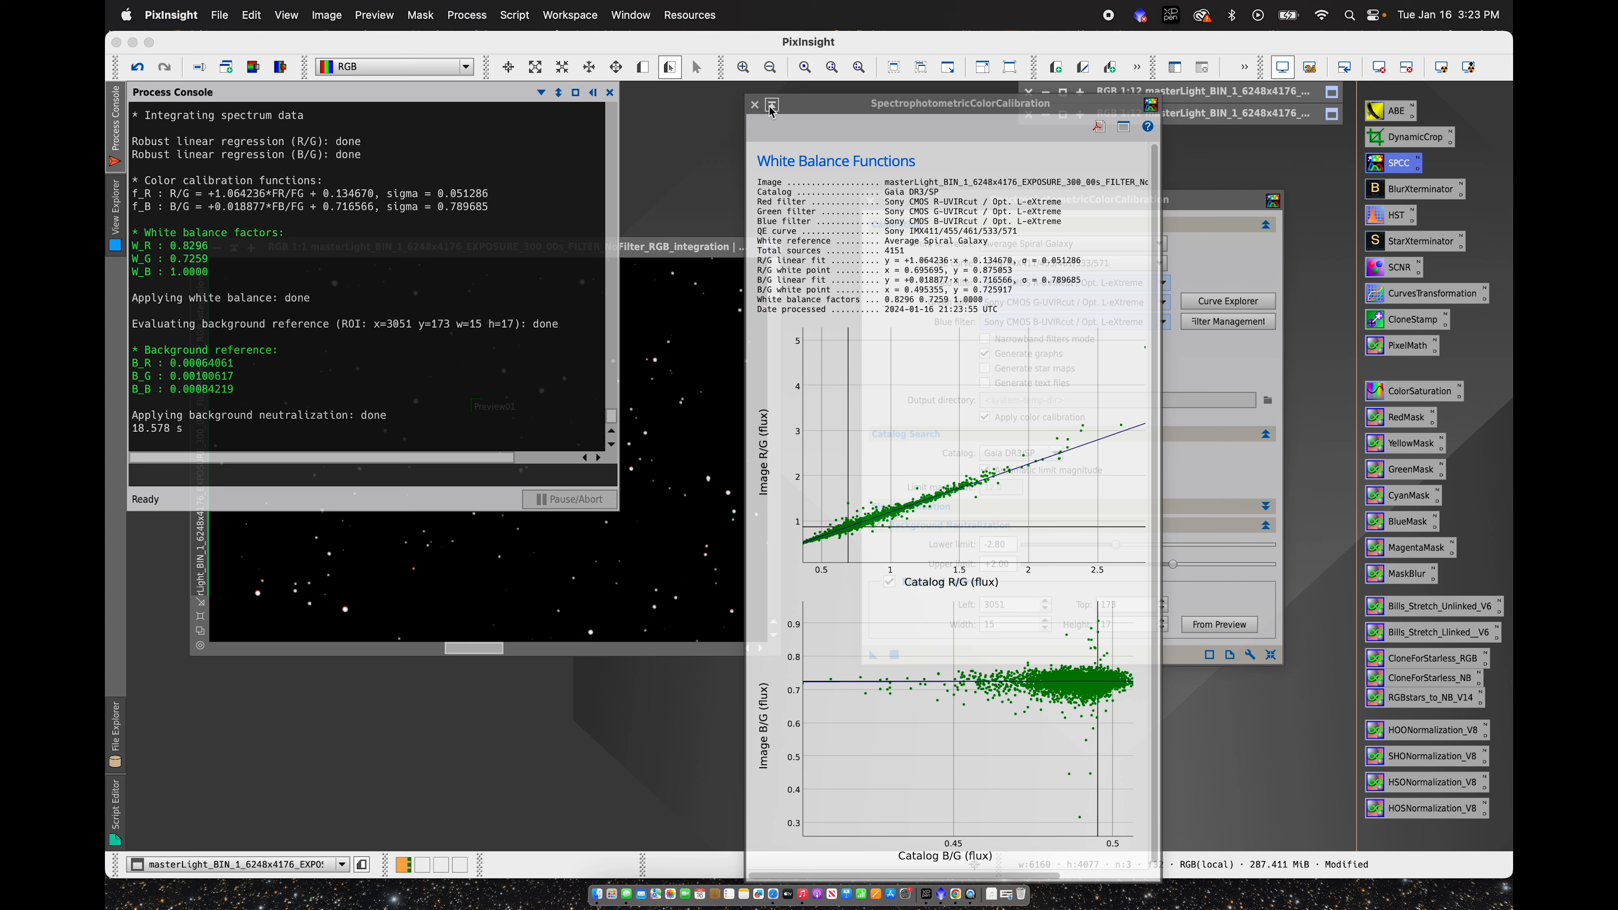
{"action": "left_click", "coordinate": [755, 104]}
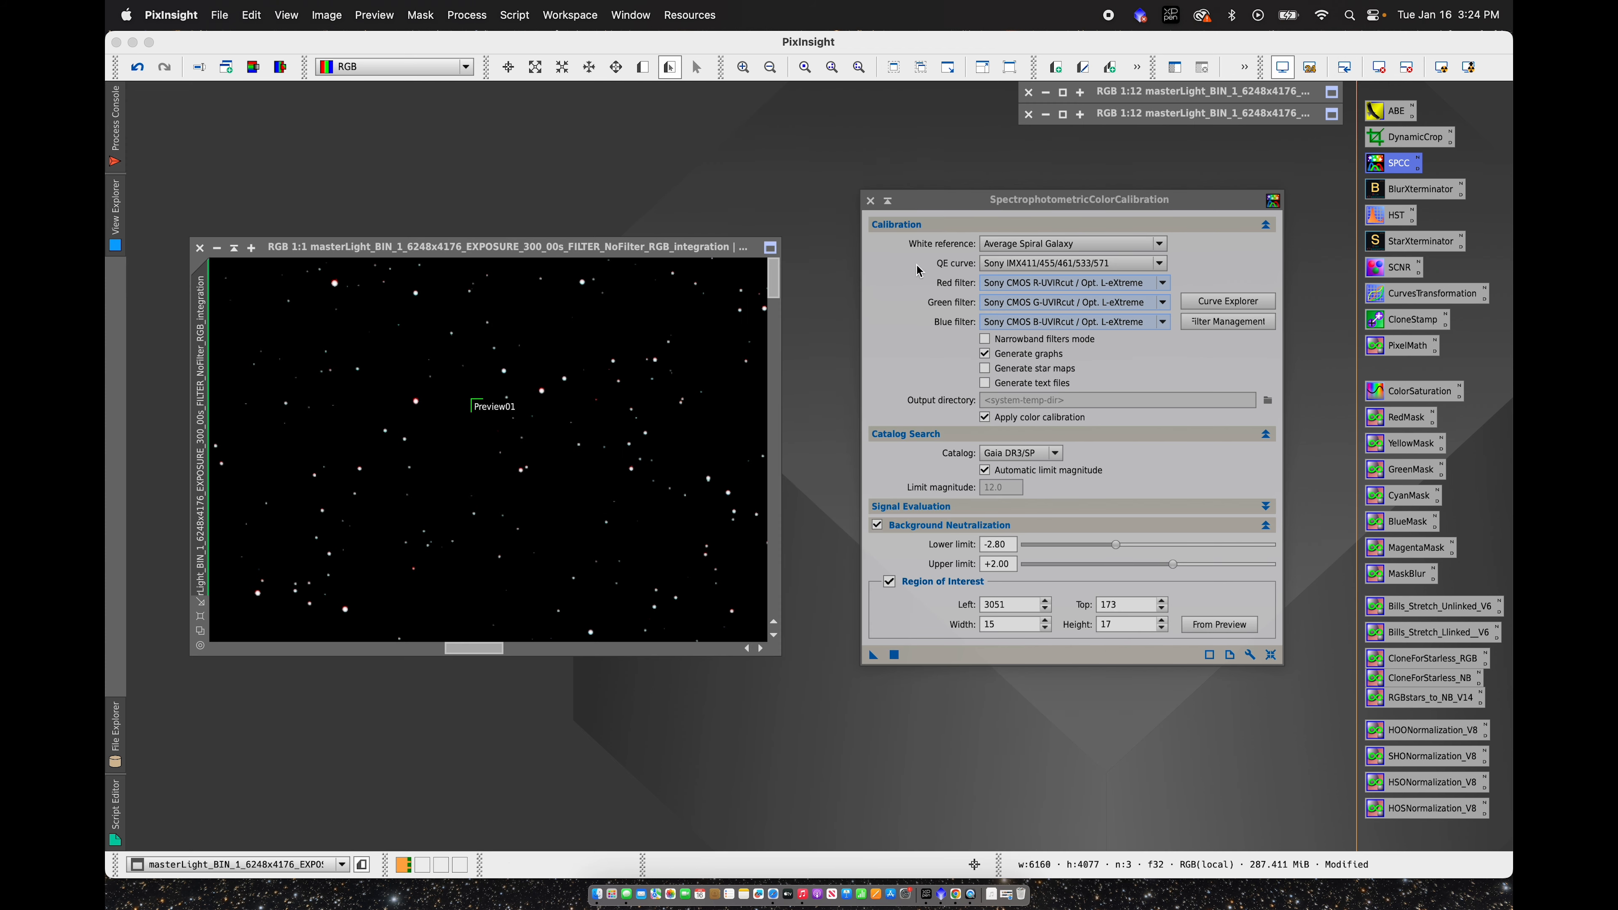
Step: Recompute the screen auto-stretch on the color-calibrated 300-second image and inspect the whole nebula
{"action": "left_click", "coordinate": [622, 386]}
{"action": "scroll", "coordinate": [621, 386], "scroll_direction": "down", "scroll_amount": 6}
{"action": "scroll", "coordinate": [622, 386], "scroll_direction": "down", "scroll_amount": 3}
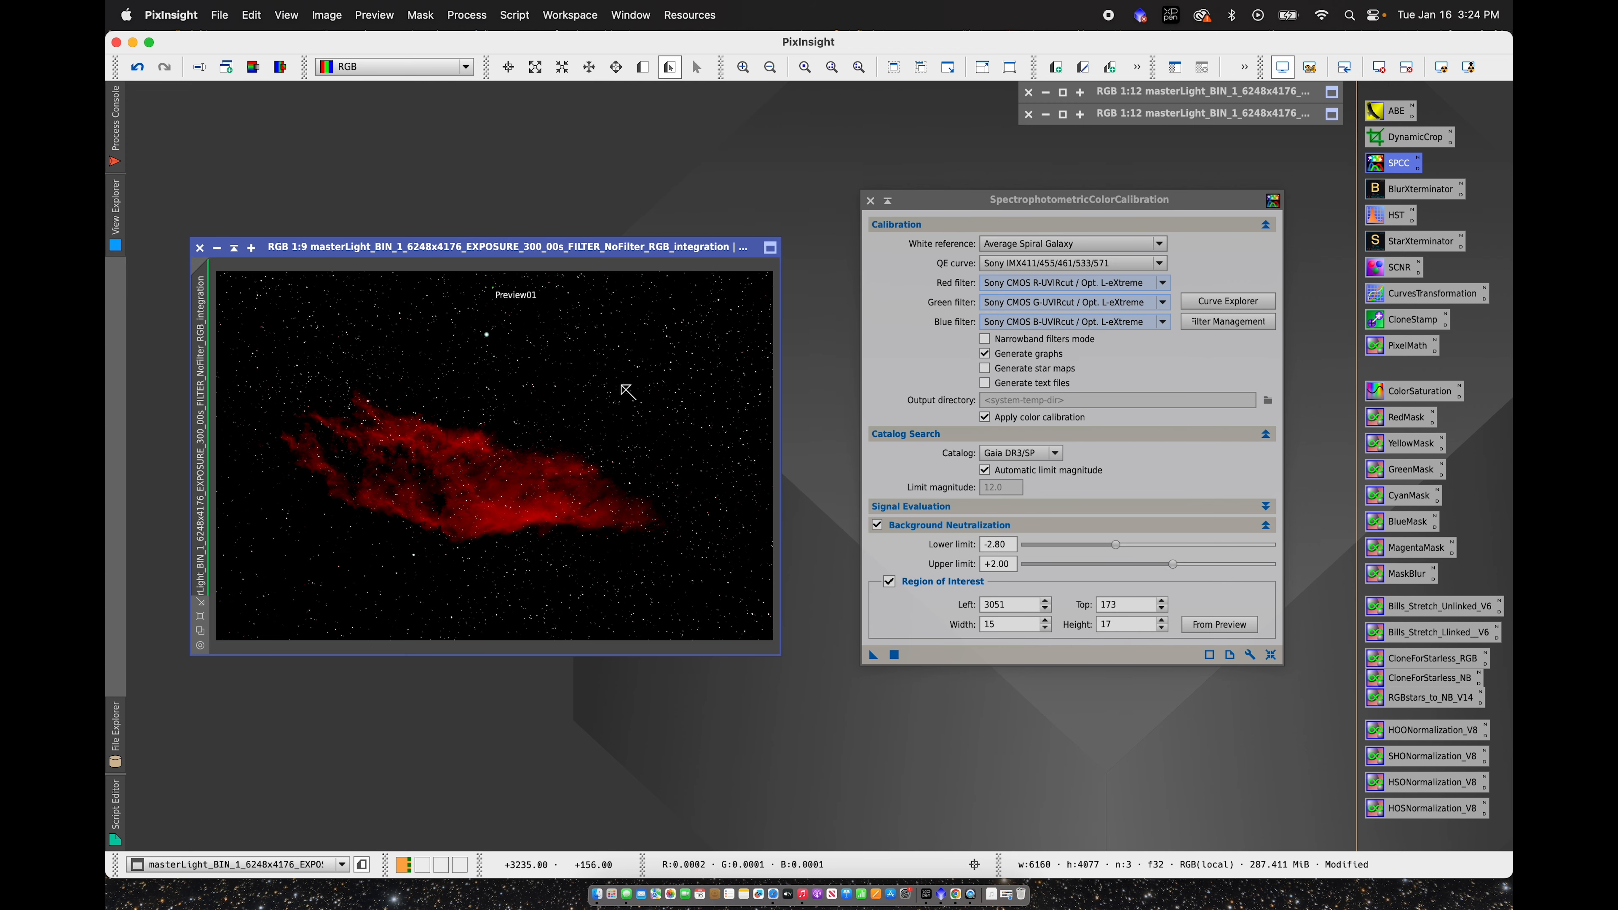
{"action": "left_click", "coordinate": [1379, 66]}
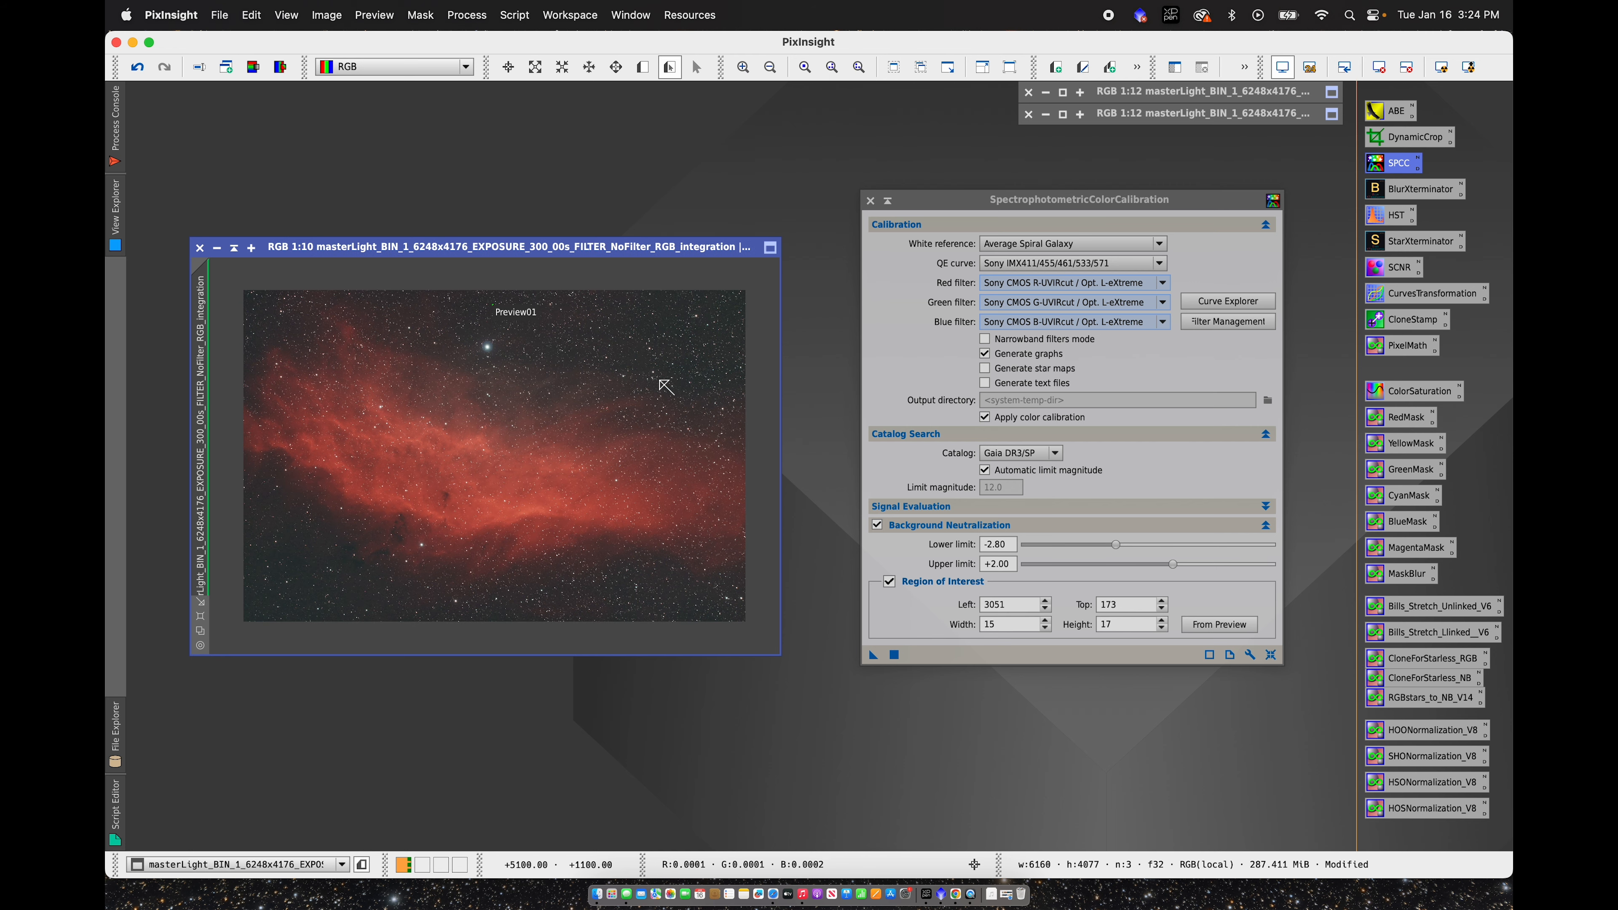
{"action": "scroll", "coordinate": [595, 336], "scroll_direction": "up", "scroll_amount": 3}
{"action": "scroll", "coordinate": [595, 336], "scroll_direction": "down", "scroll_amount": 3}
{"action": "scroll", "coordinate": [508, 380], "scroll_direction": "up", "scroll_amount": 2}
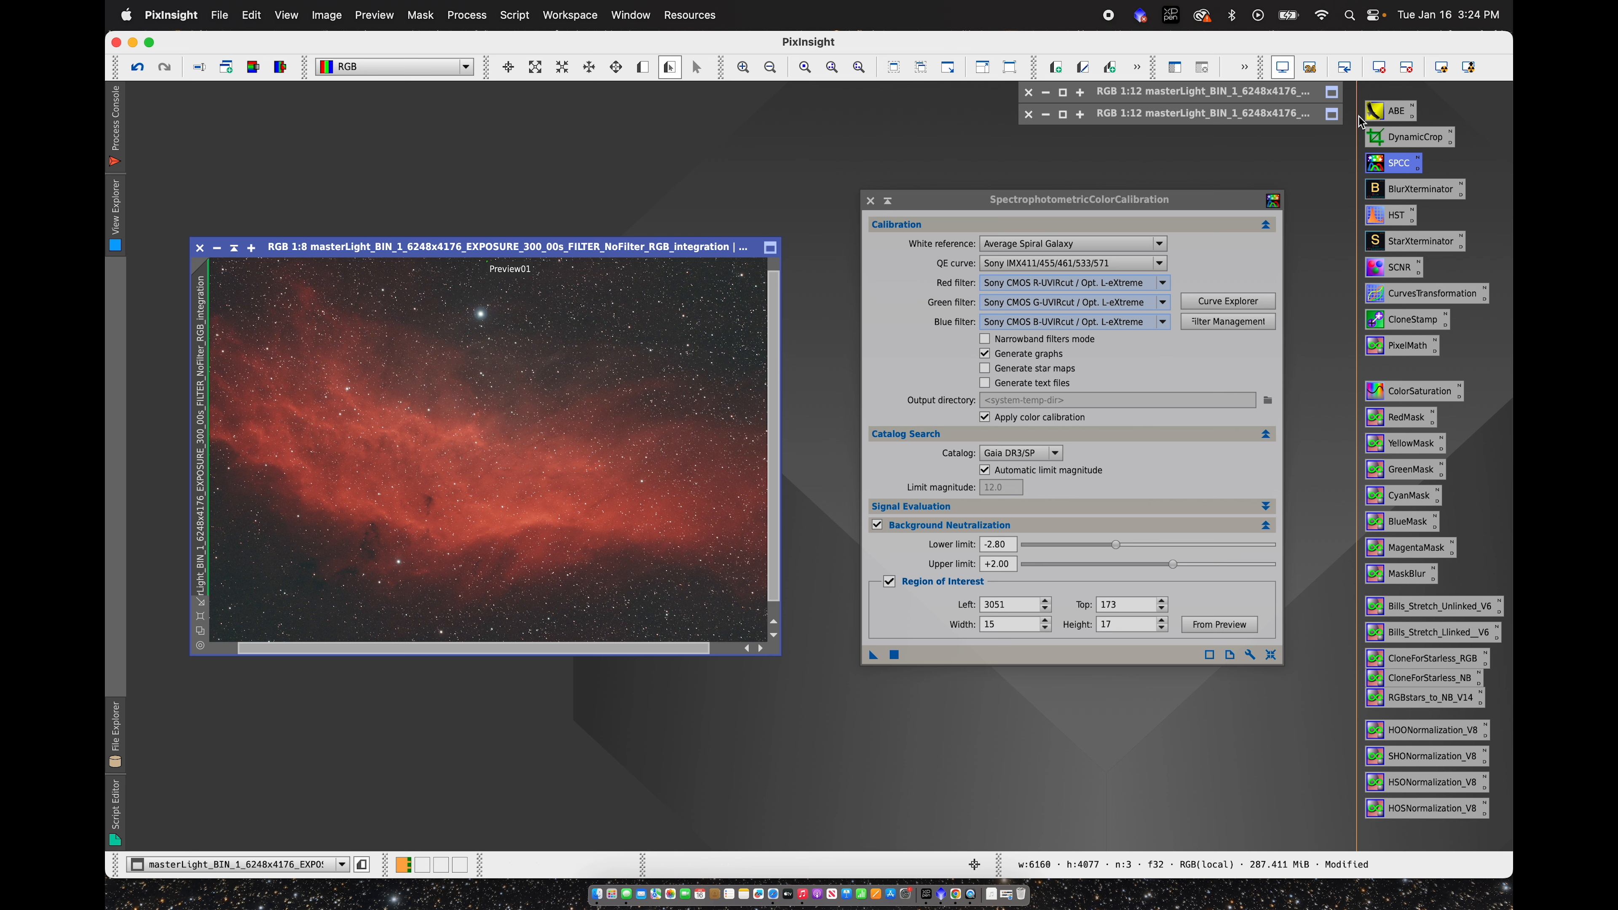
Step: Run AutomaticBackgroundExtractor on the 300-second image with function degree 1, subtraction correction and Discard background model turned off
{"action": "left_click", "coordinate": [871, 201]}
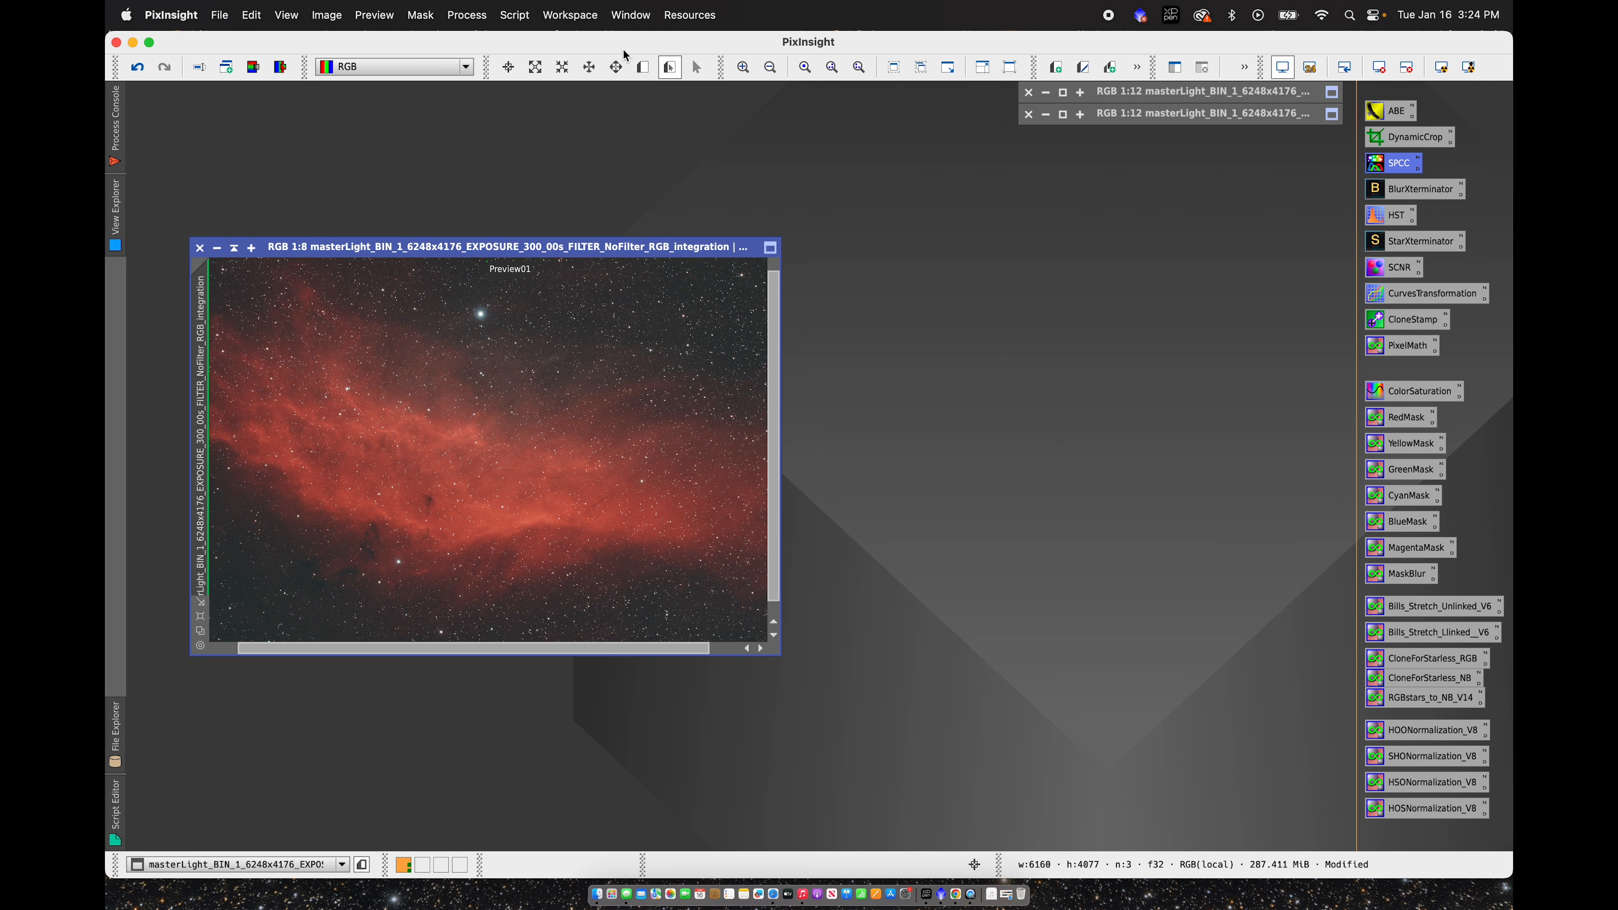
{"action": "left_click", "coordinate": [771, 67]}
{"action": "left_click", "coordinate": [771, 67]}
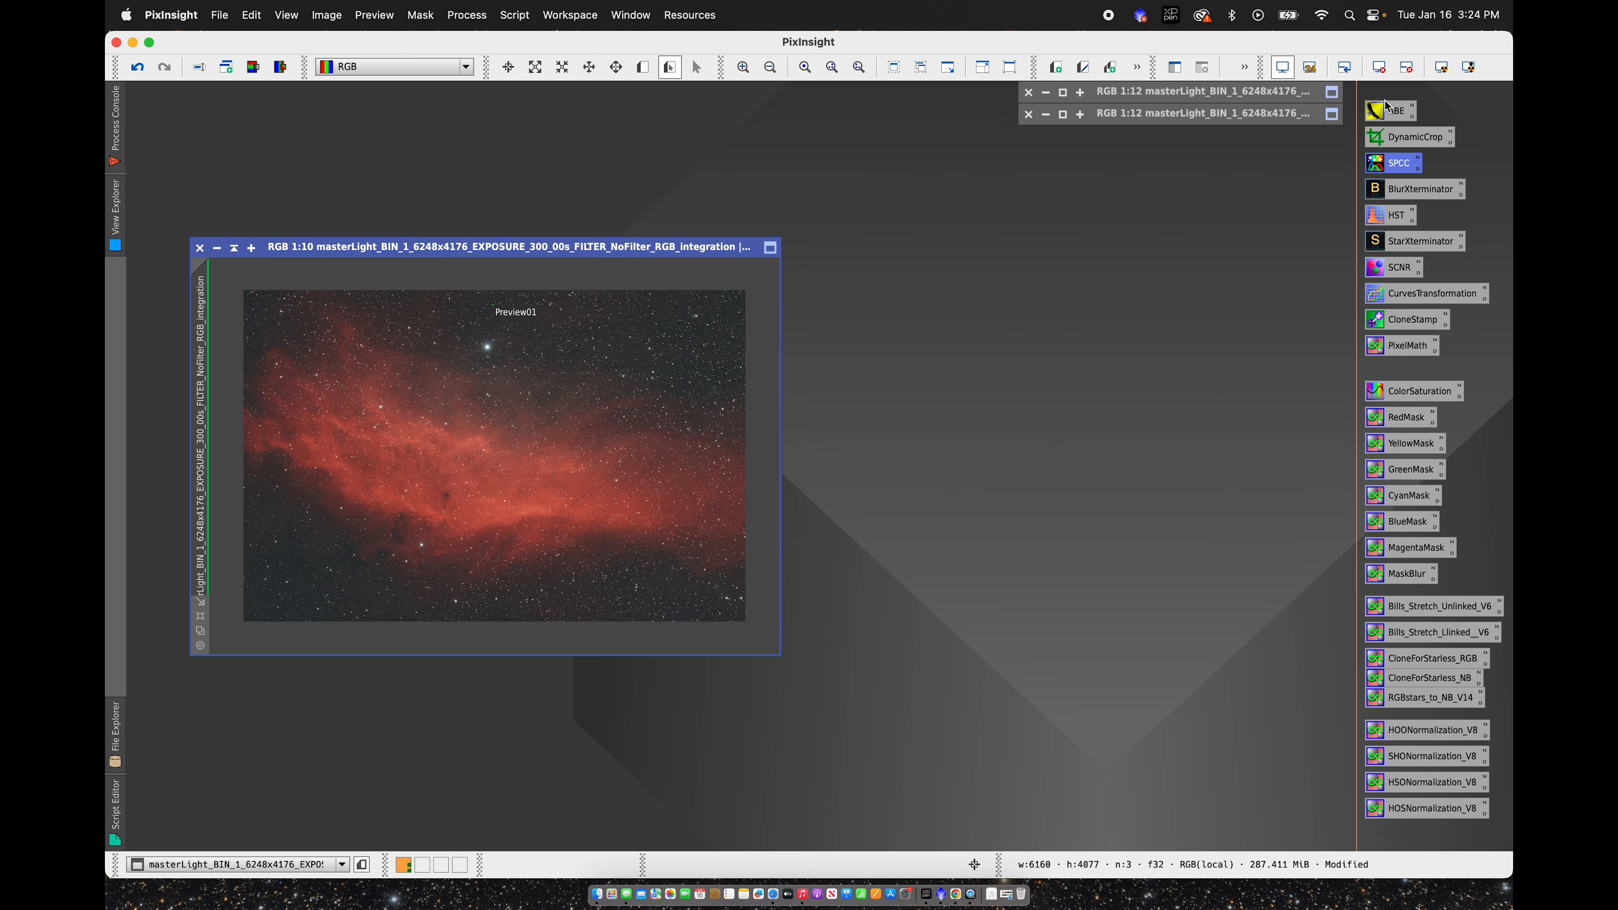
{"action": "double_click", "coordinate": [1392, 111]}
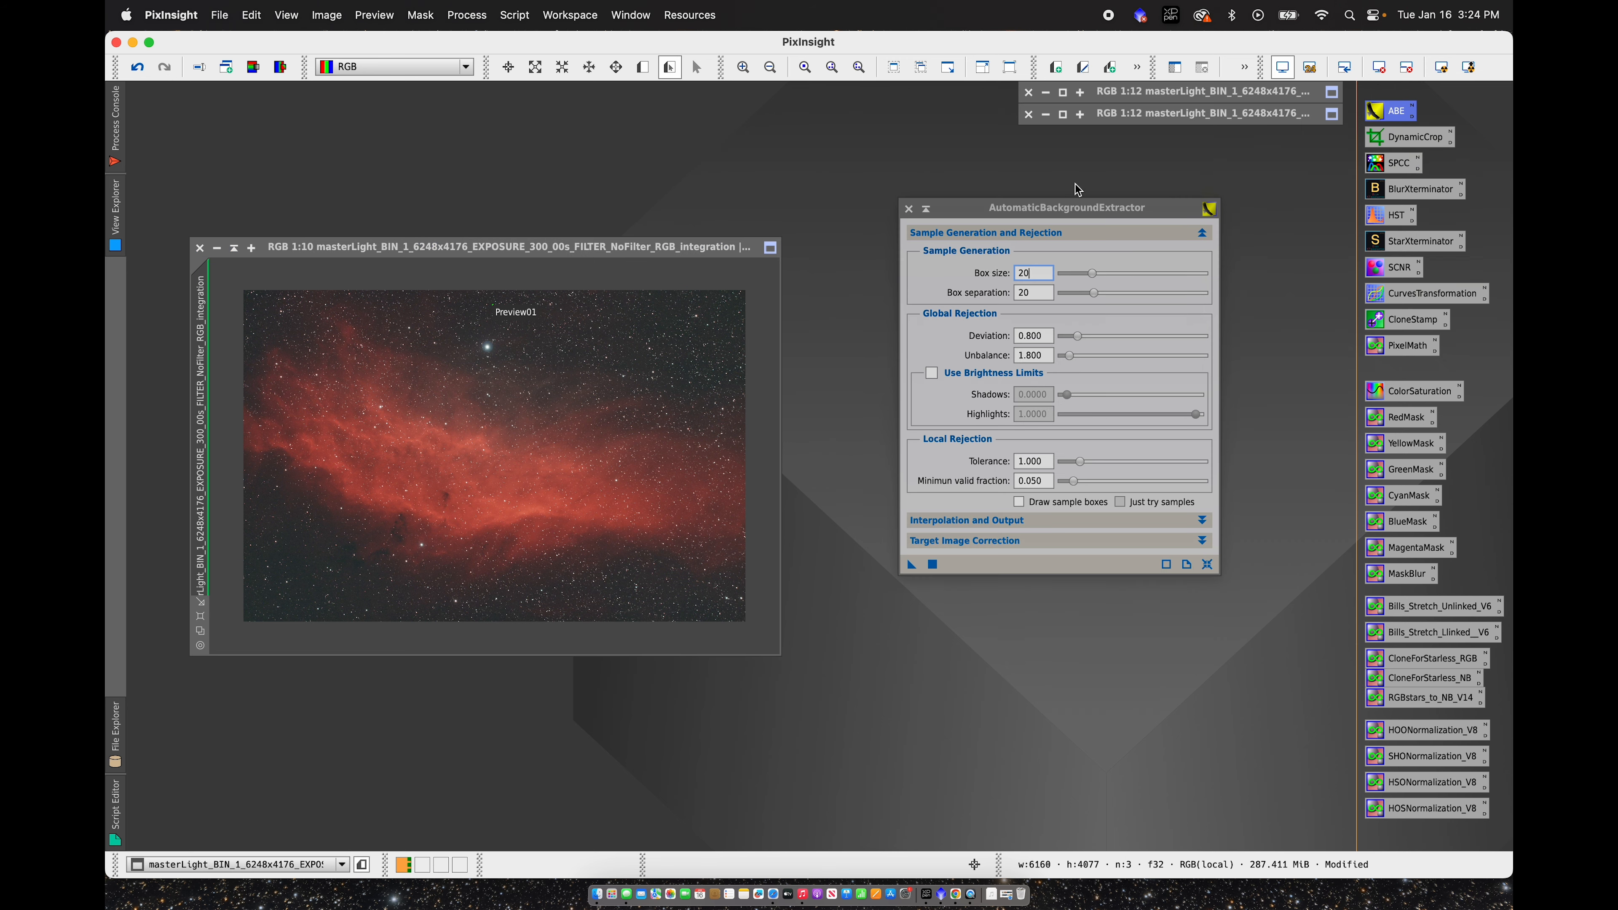
{"action": "left_click", "coordinate": [973, 519]}
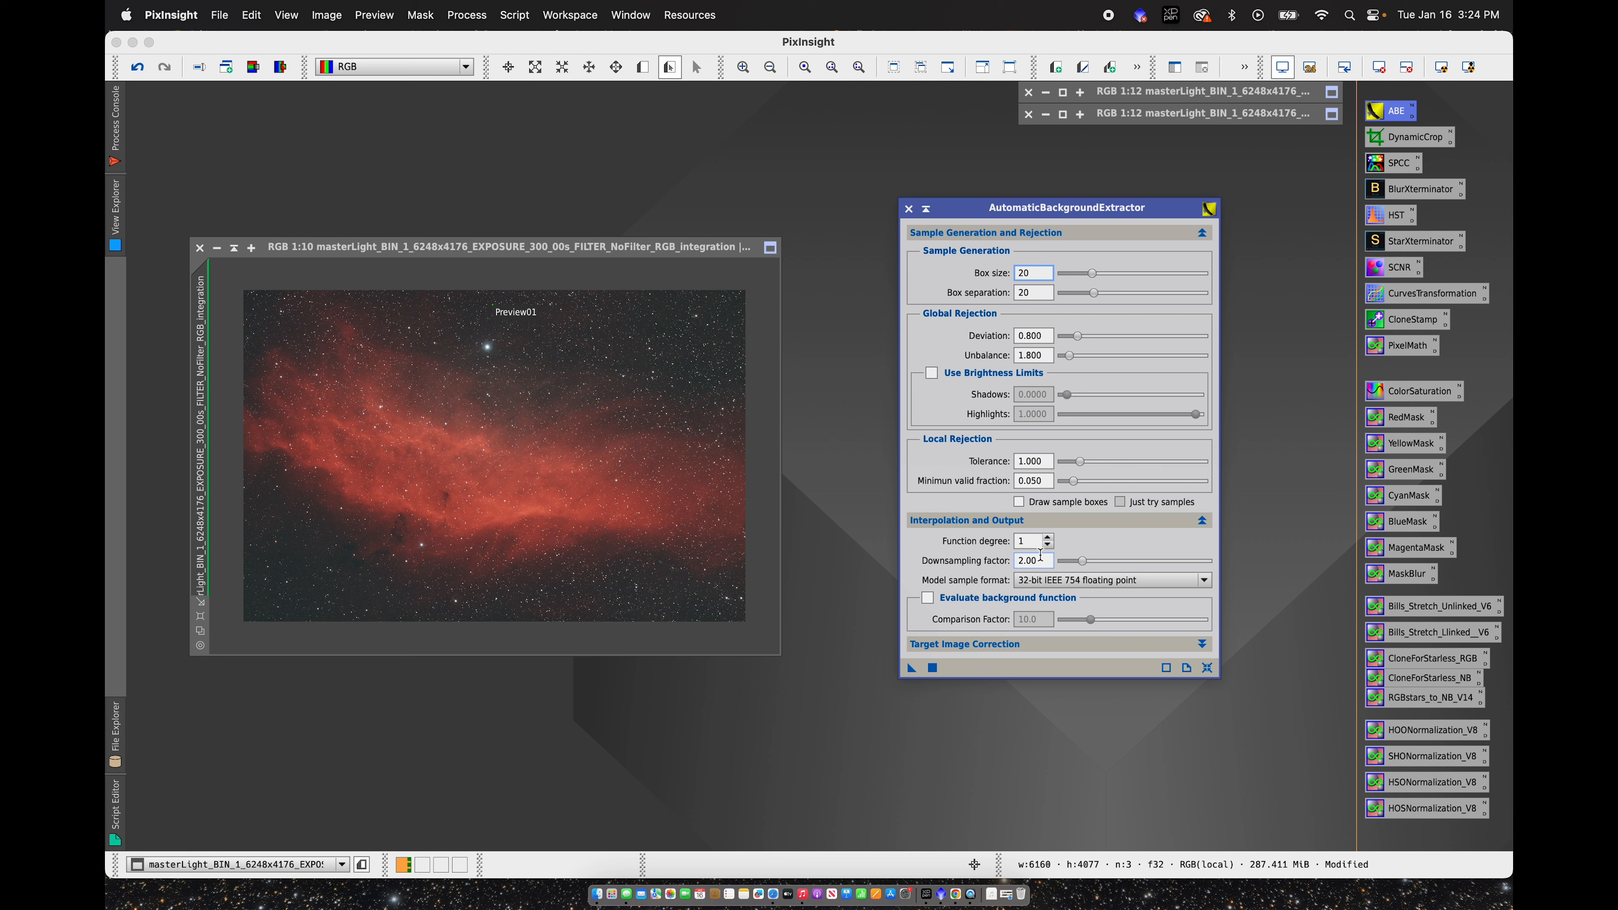
{"action": "left_click", "coordinate": [980, 644]}
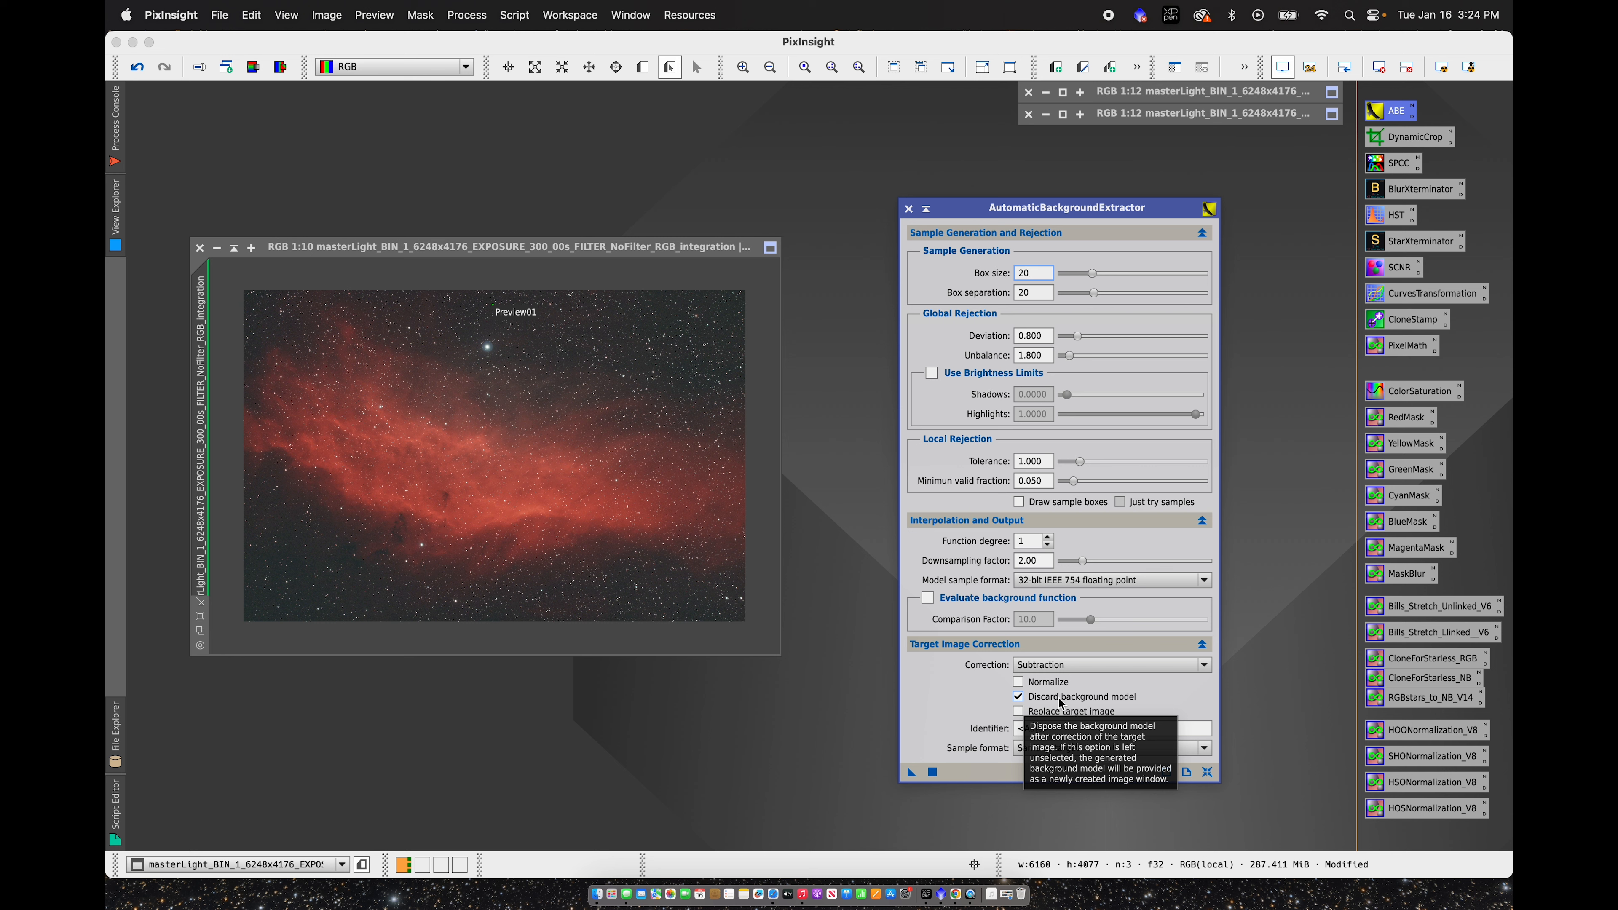
{"action": "left_click", "coordinate": [1016, 697]}
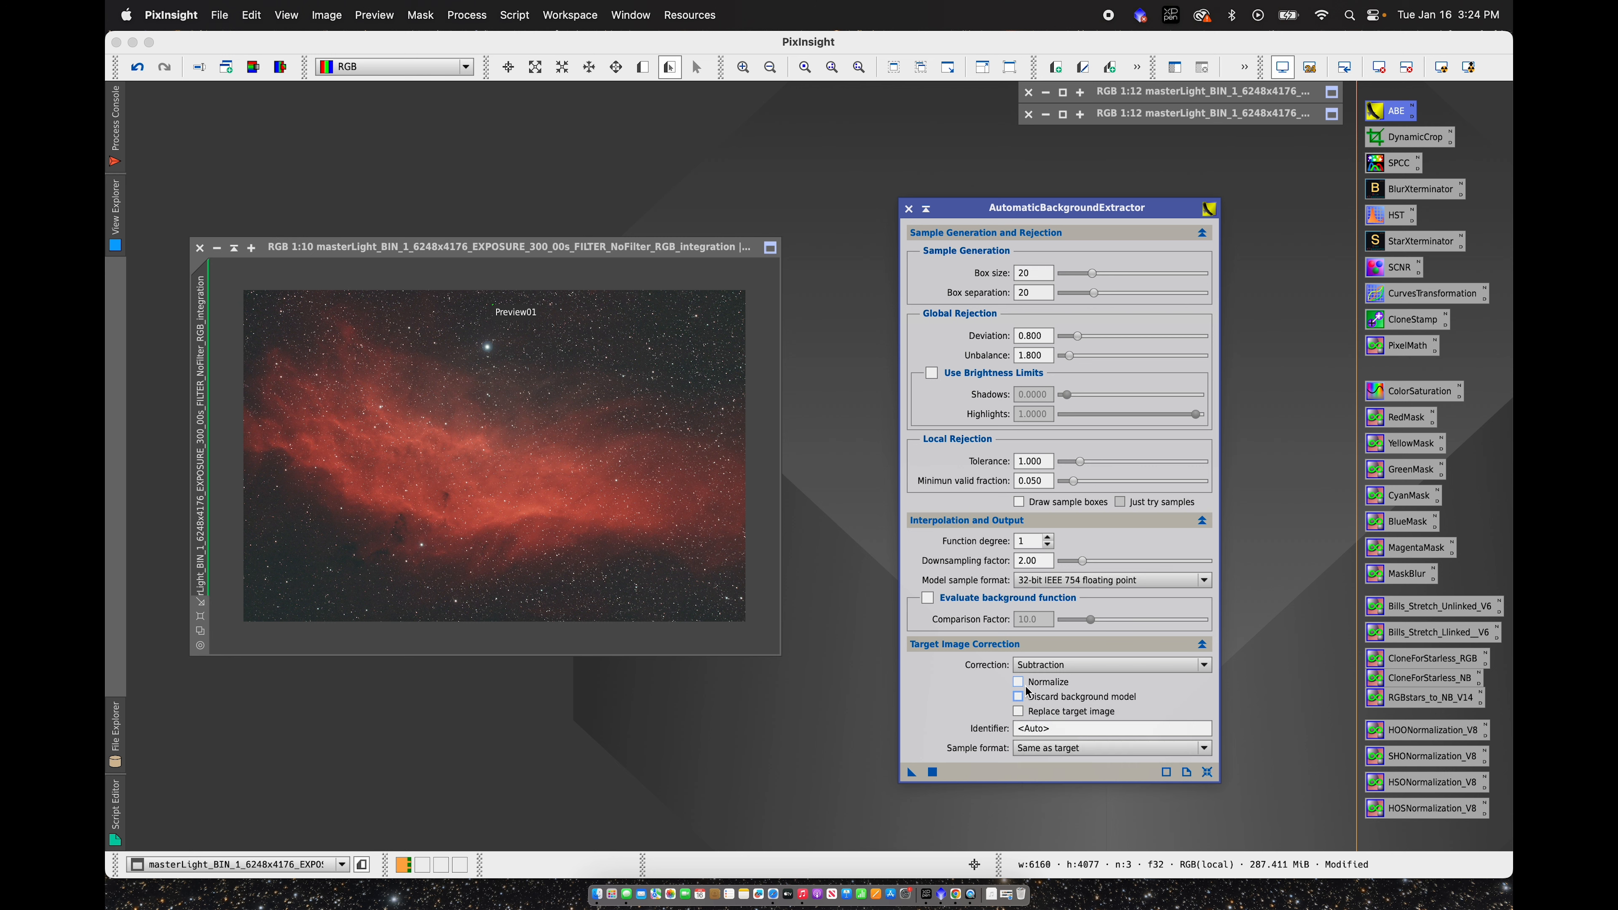
{"action": "left_click_drag", "start_coordinate": [911, 773], "coordinate": [661, 553]}
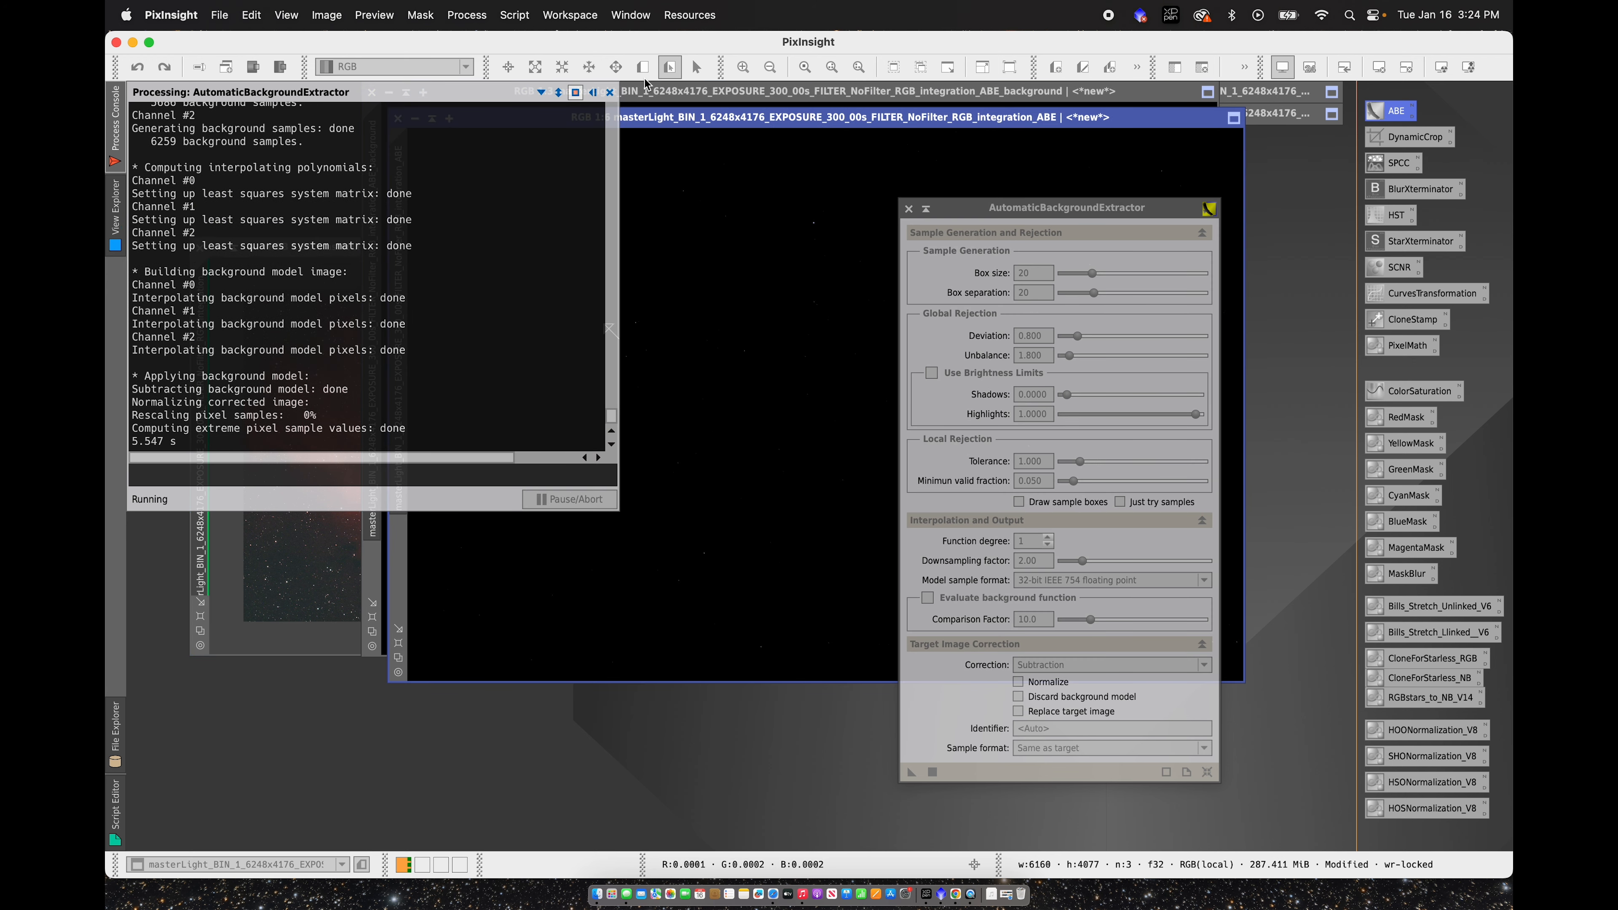
Step: Auto-stretch the extracted background model to examine its gradient, and close both the model and the extractor
{"action": "left_click_drag", "start_coordinate": [610, 121], "coordinate": [584, 342]}
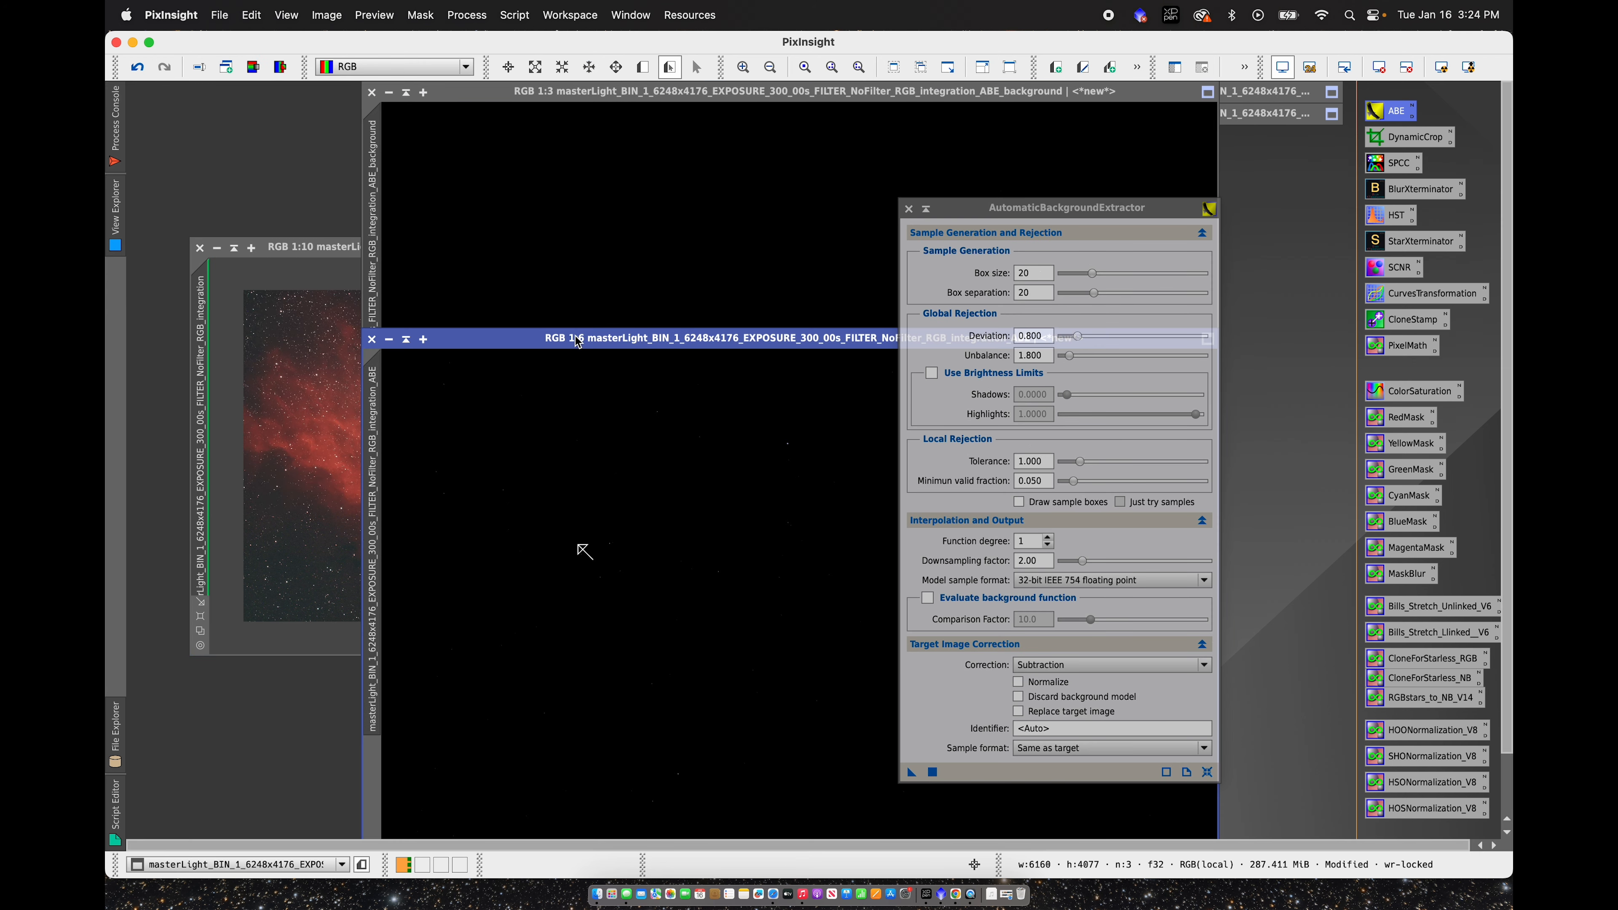
{"action": "left_click", "coordinate": [662, 92]}
{"action": "left_click", "coordinate": [1430, 70]}
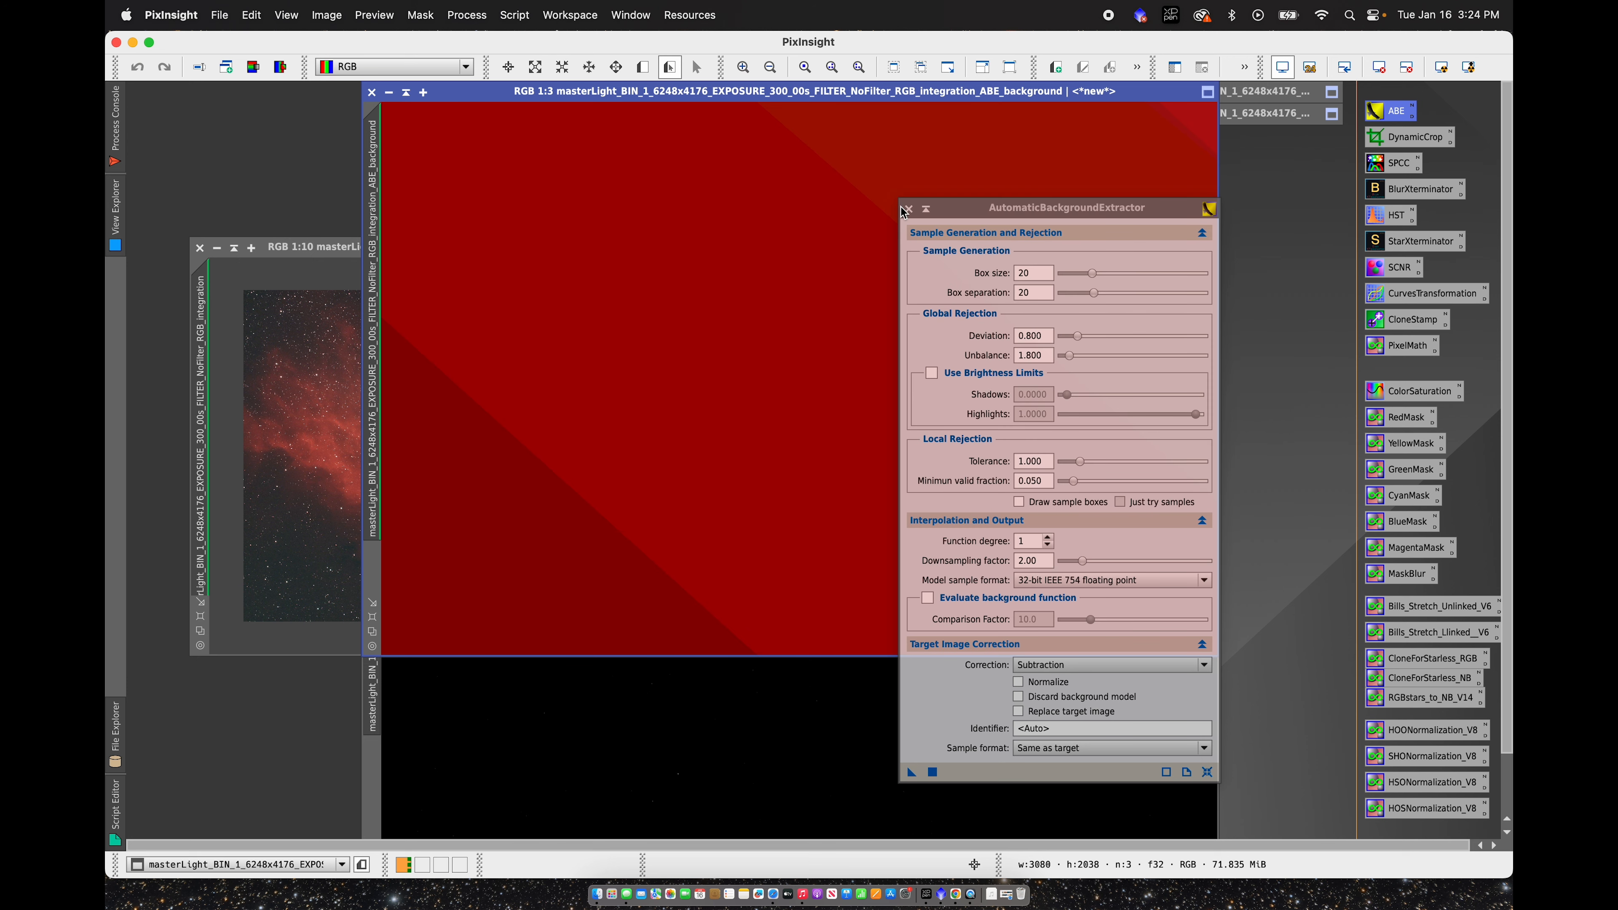
{"action": "left_click", "coordinate": [909, 208]}
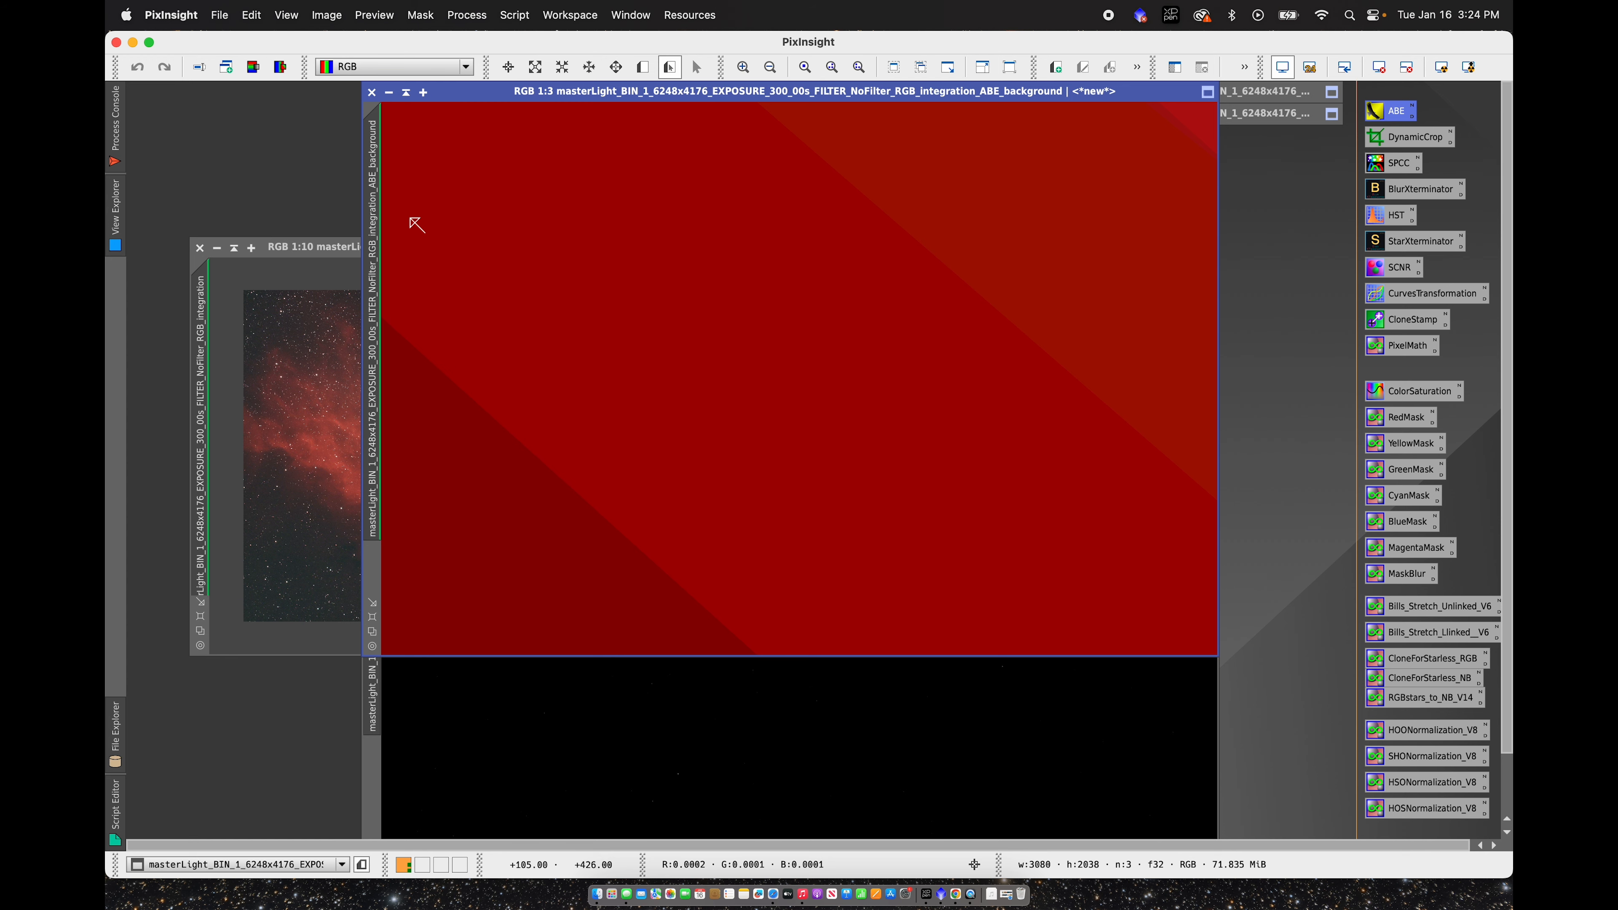
{"action": "left_click", "coordinate": [372, 93]}
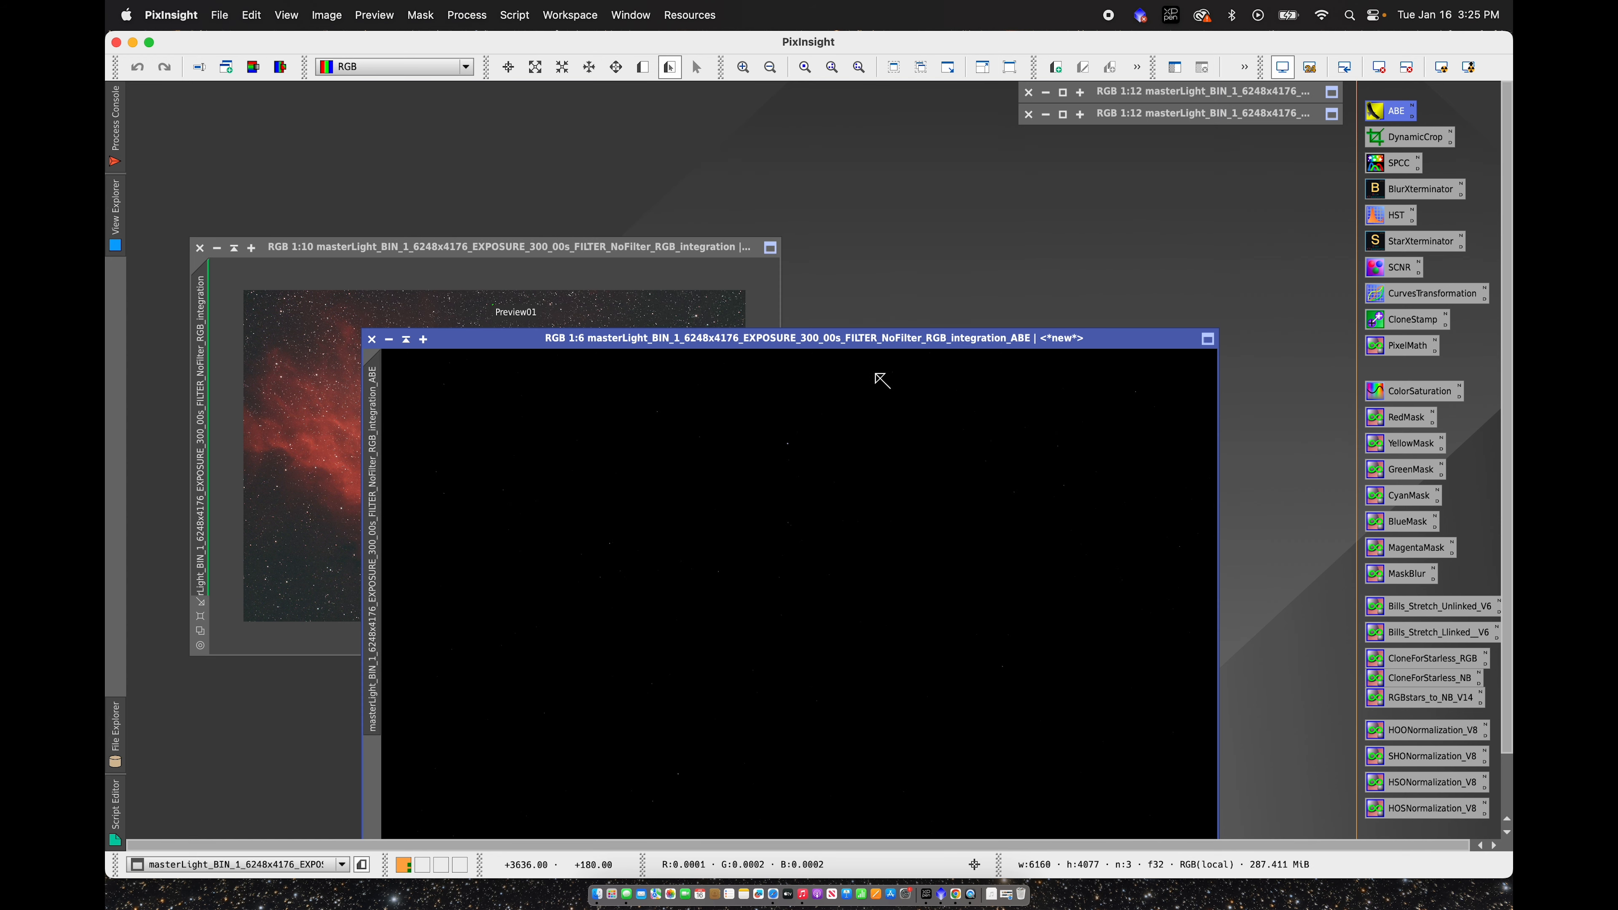
Step: Apply a screen auto-stretch to the background-corrected image and park the original 300-second image as a collapsed window
{"action": "left_click_drag", "start_coordinate": [852, 338], "coordinate": [808, 204]}
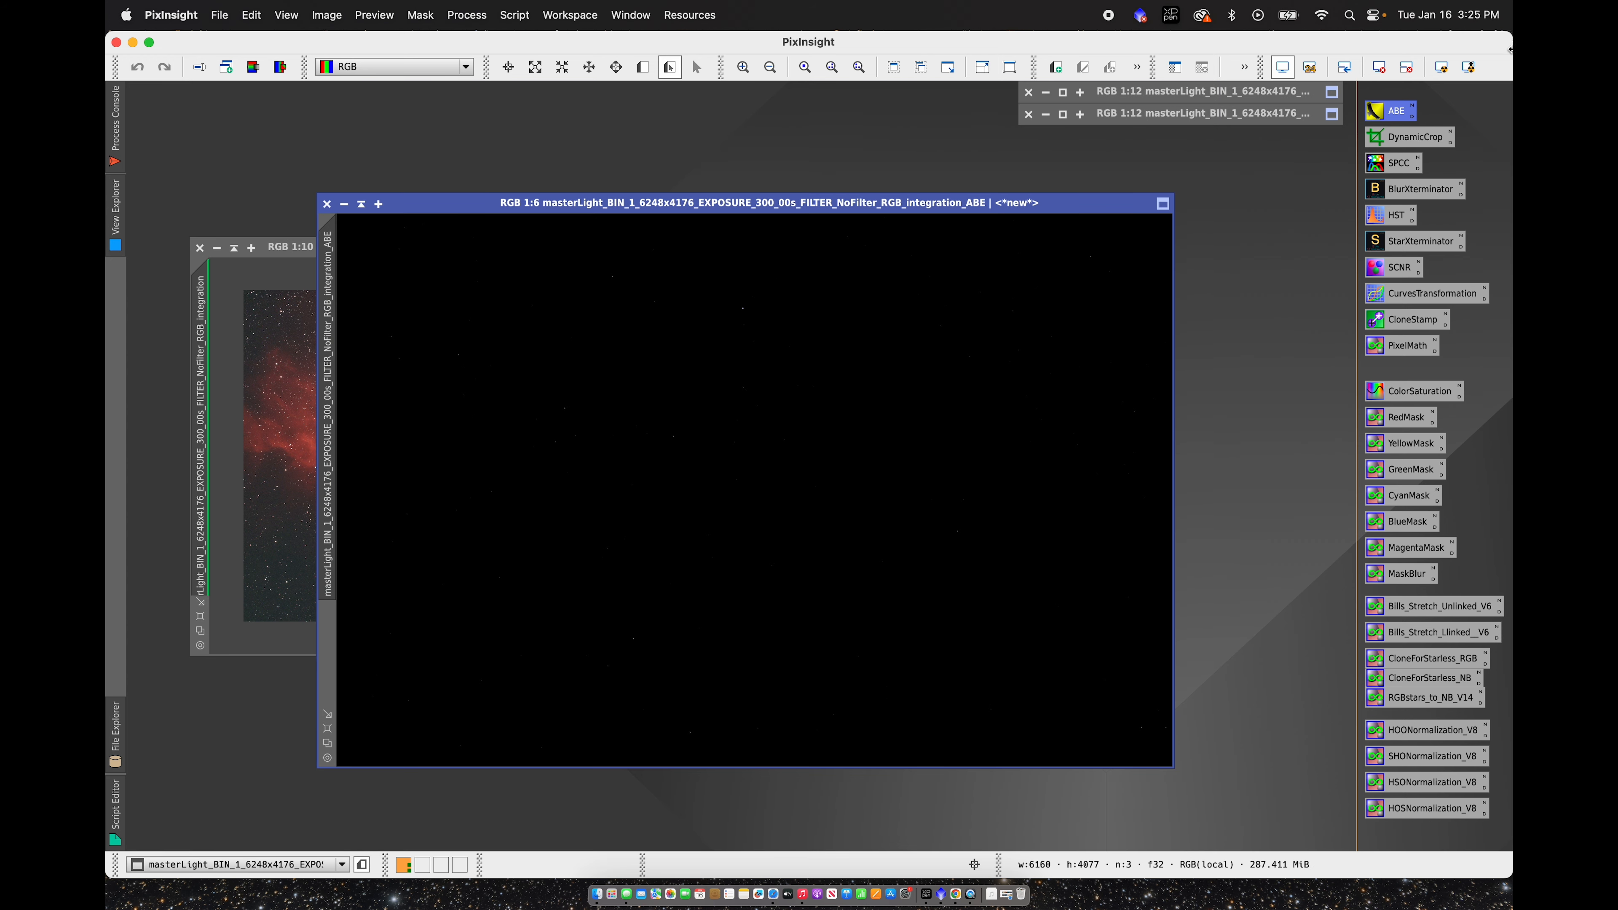
{"action": "left_click", "coordinate": [1442, 67]}
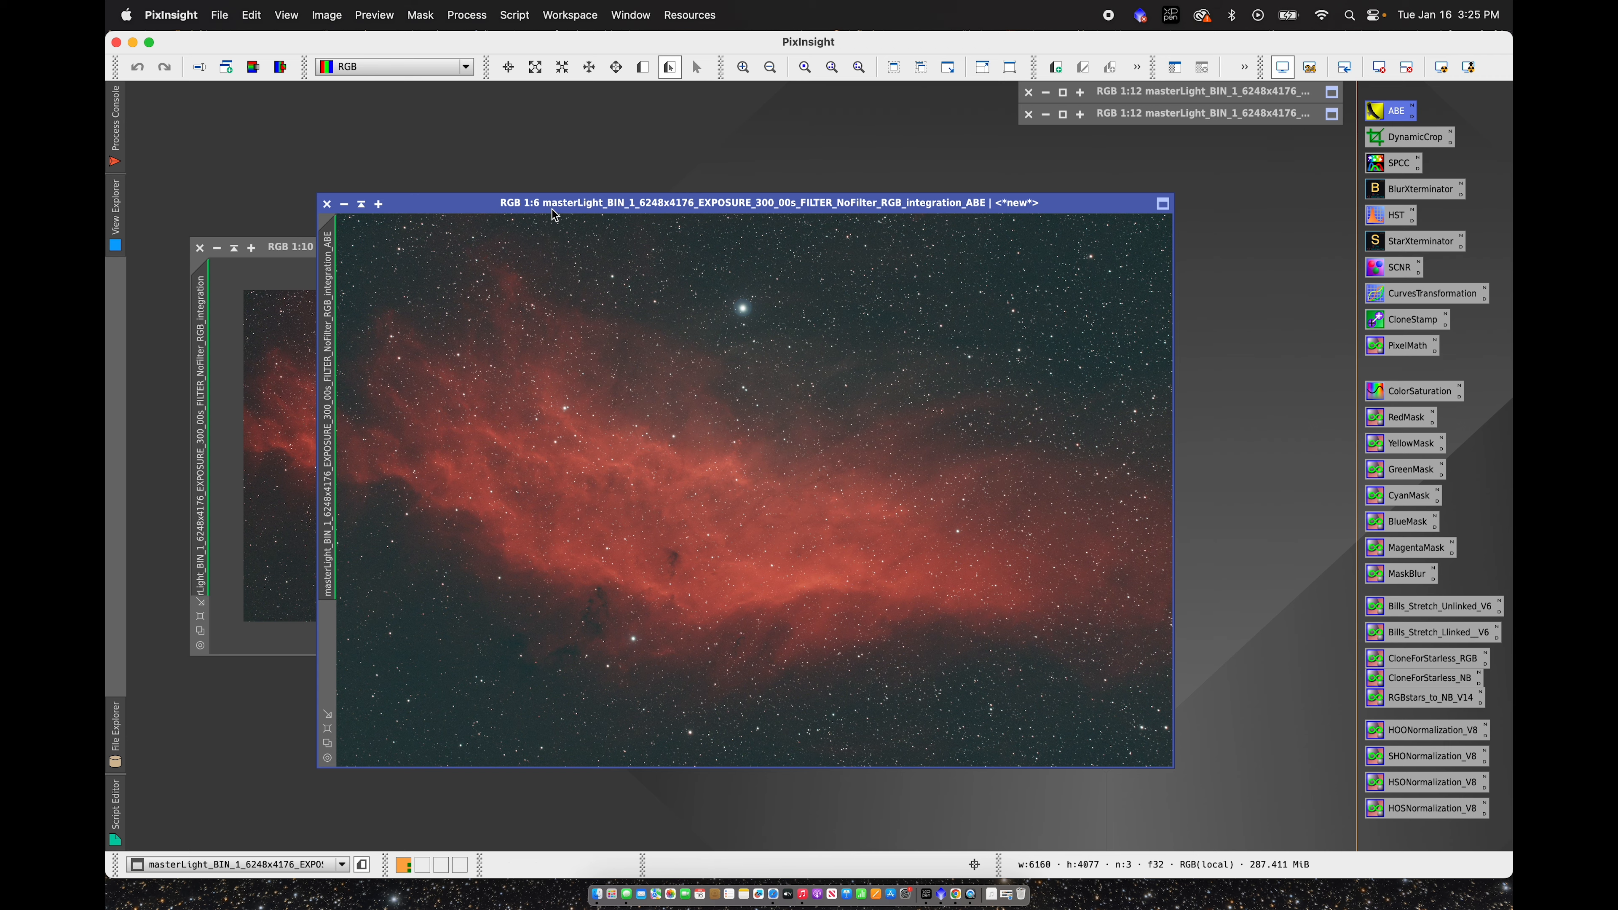
{"action": "left_click_drag", "start_coordinate": [555, 216], "coordinate": [610, 231]}
{"action": "left_click", "coordinate": [335, 250]}
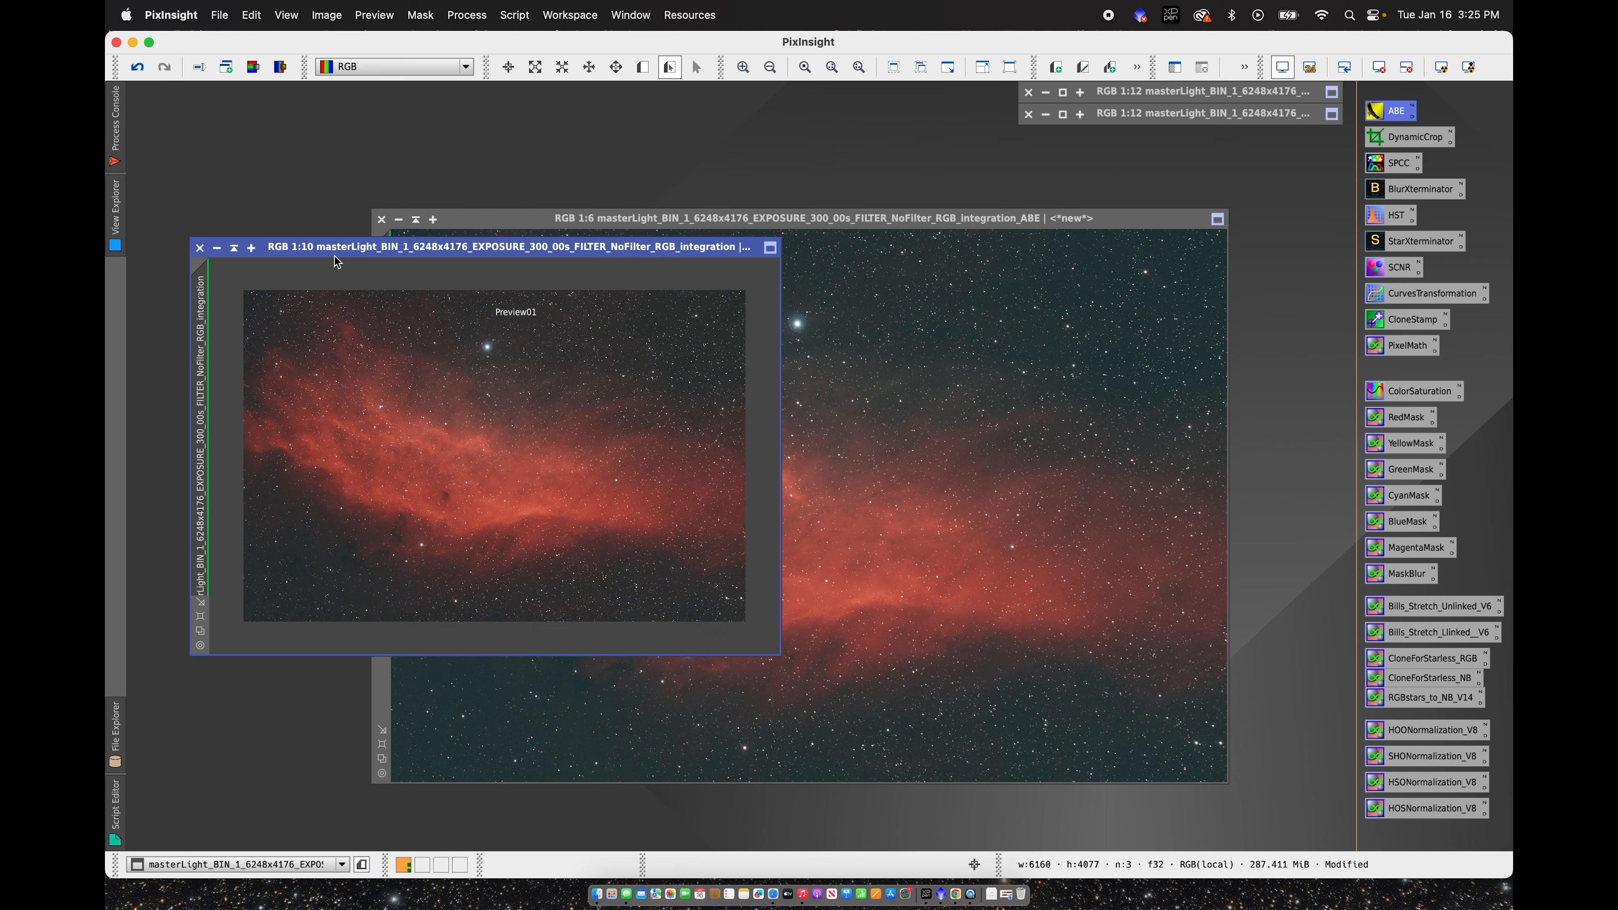
{"action": "left_click", "coordinate": [234, 249]}
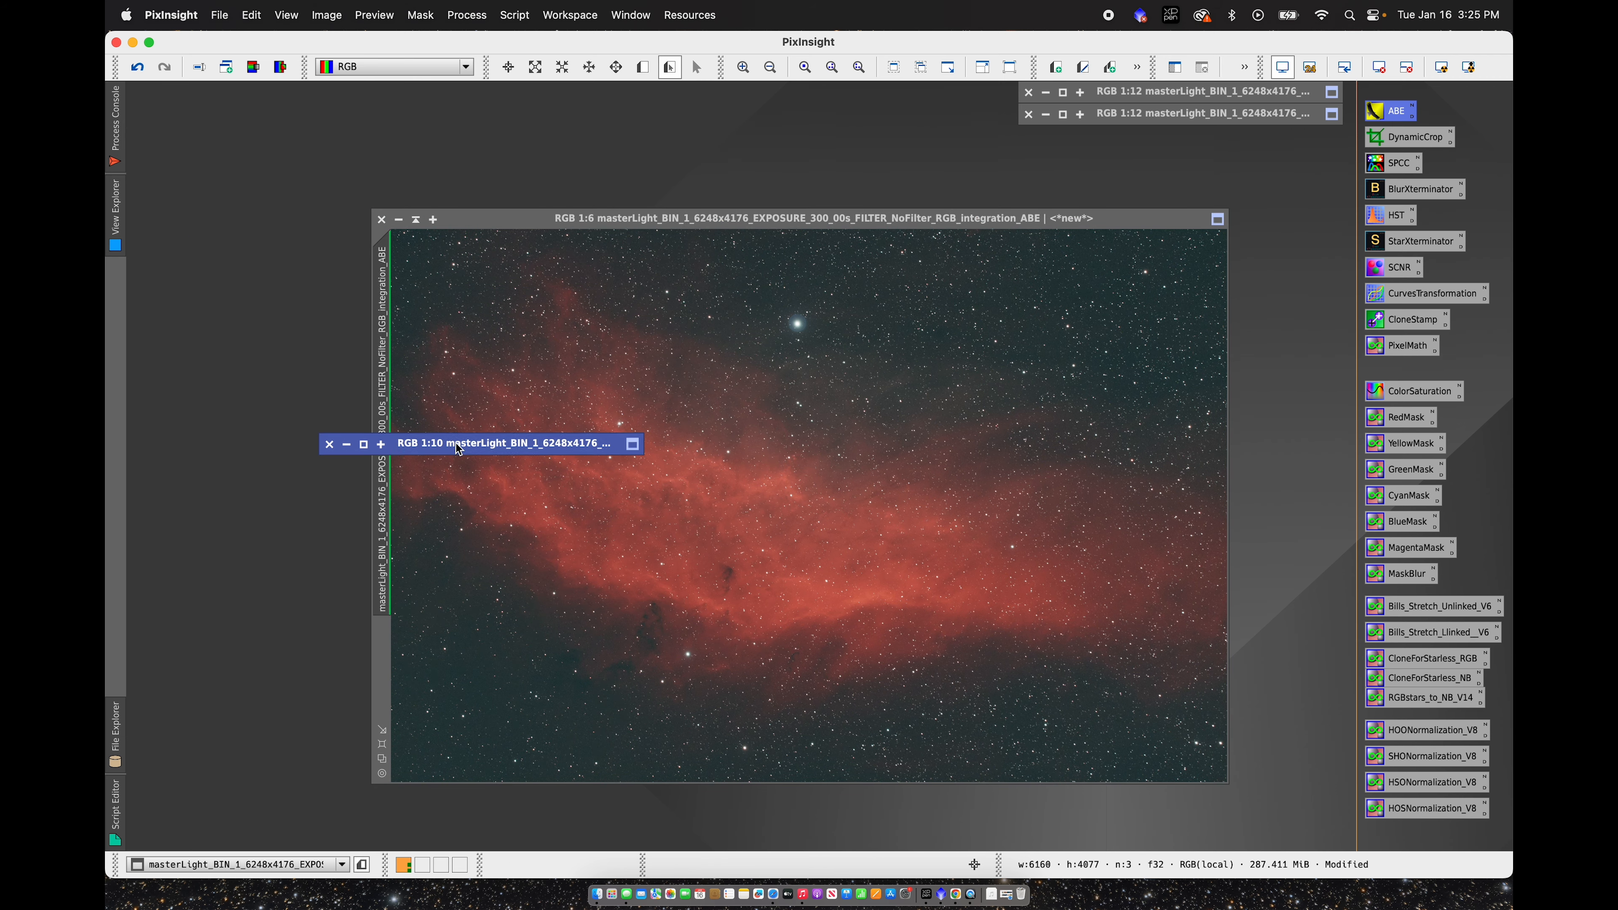
{"action": "mouse_move", "coordinate": [459, 449]}
{"action": "left_mouse_down"}
{"action": "mouse_move", "coordinate": [266, 157]}
{"action": "mouse_move", "coordinate": [273, 103]}
{"action": "left_mouse_up"}
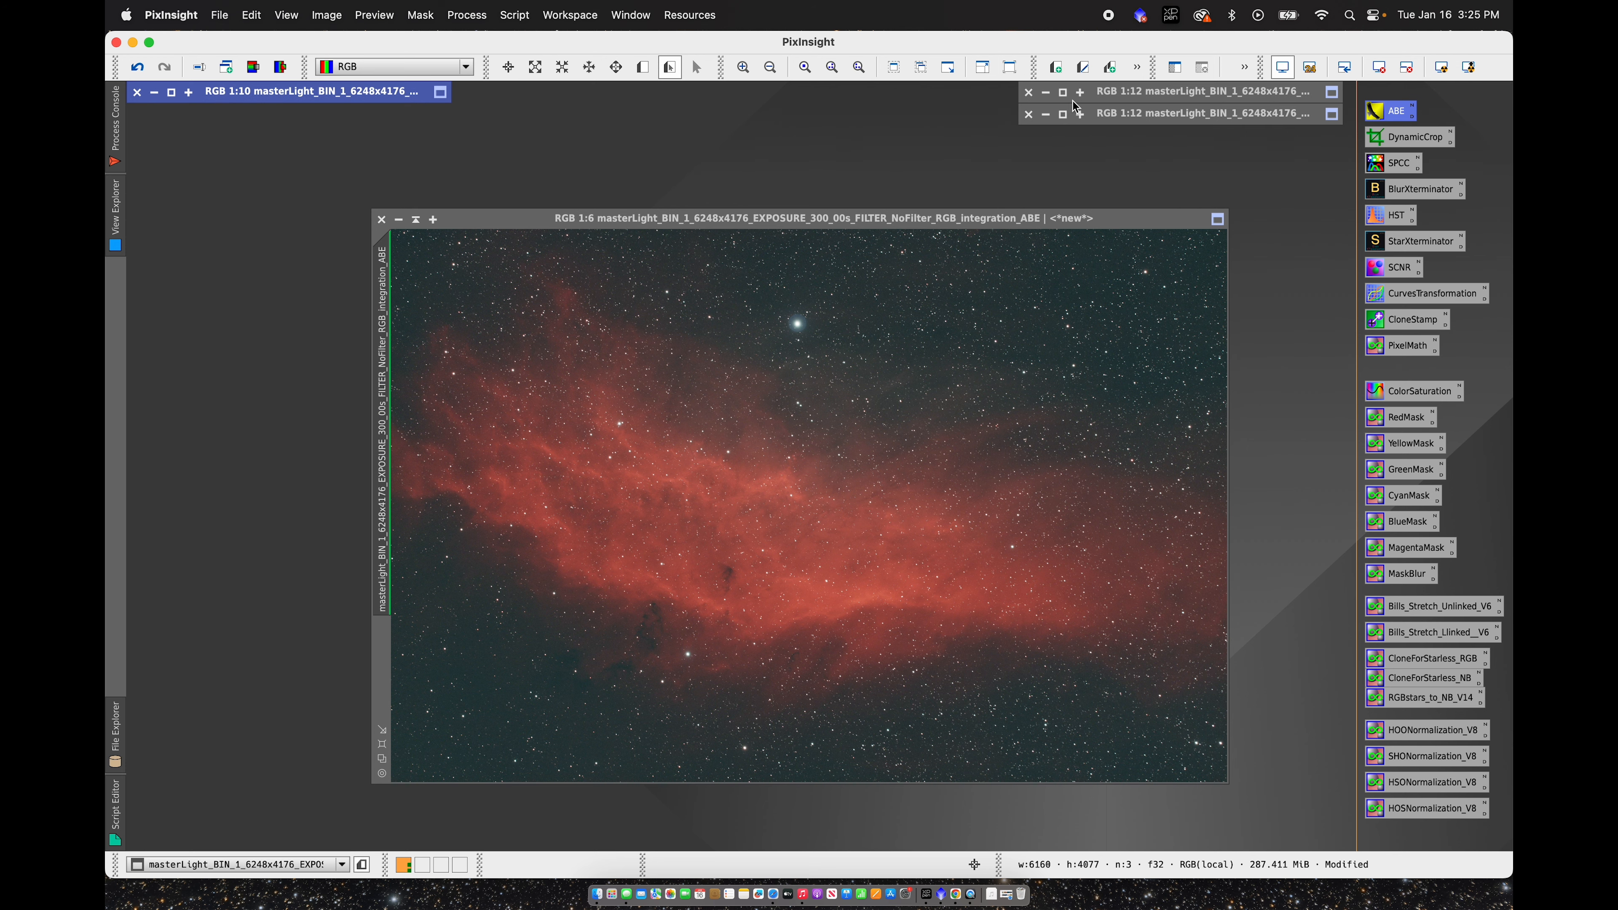
Step: Shrink the background-corrected image's window and display the whole nebula inside it at 1:8
{"action": "left_click_drag", "start_coordinate": [867, 219], "coordinate": [657, 201]}
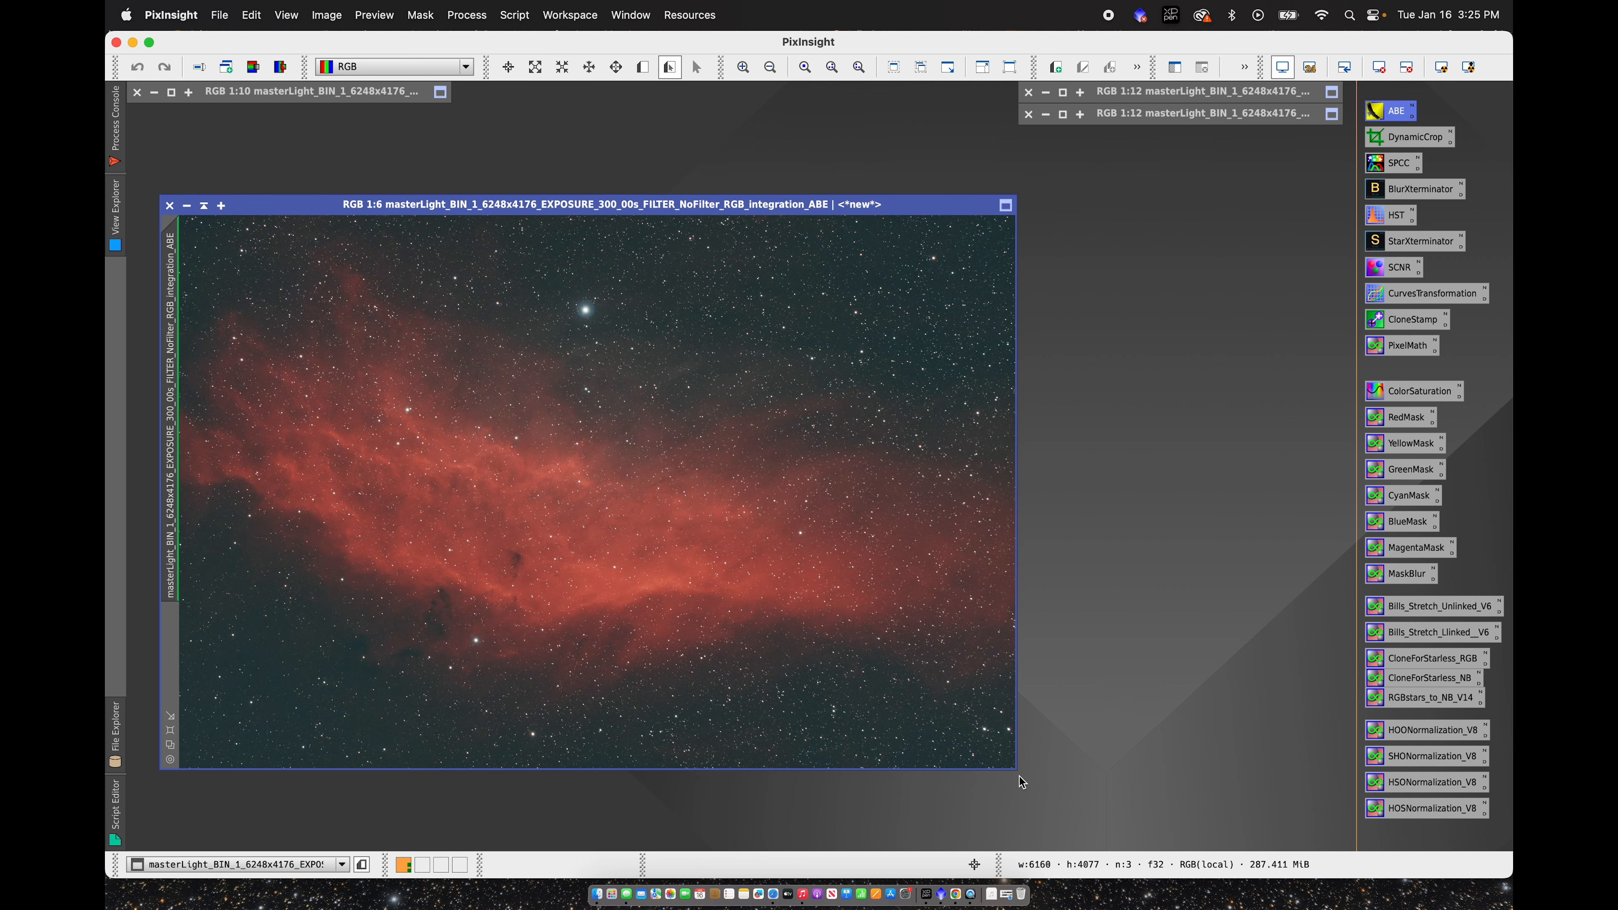
{"action": "left_click_drag", "start_coordinate": [1013, 770], "coordinate": [889, 695]}
{"action": "left_click", "coordinate": [770, 69]}
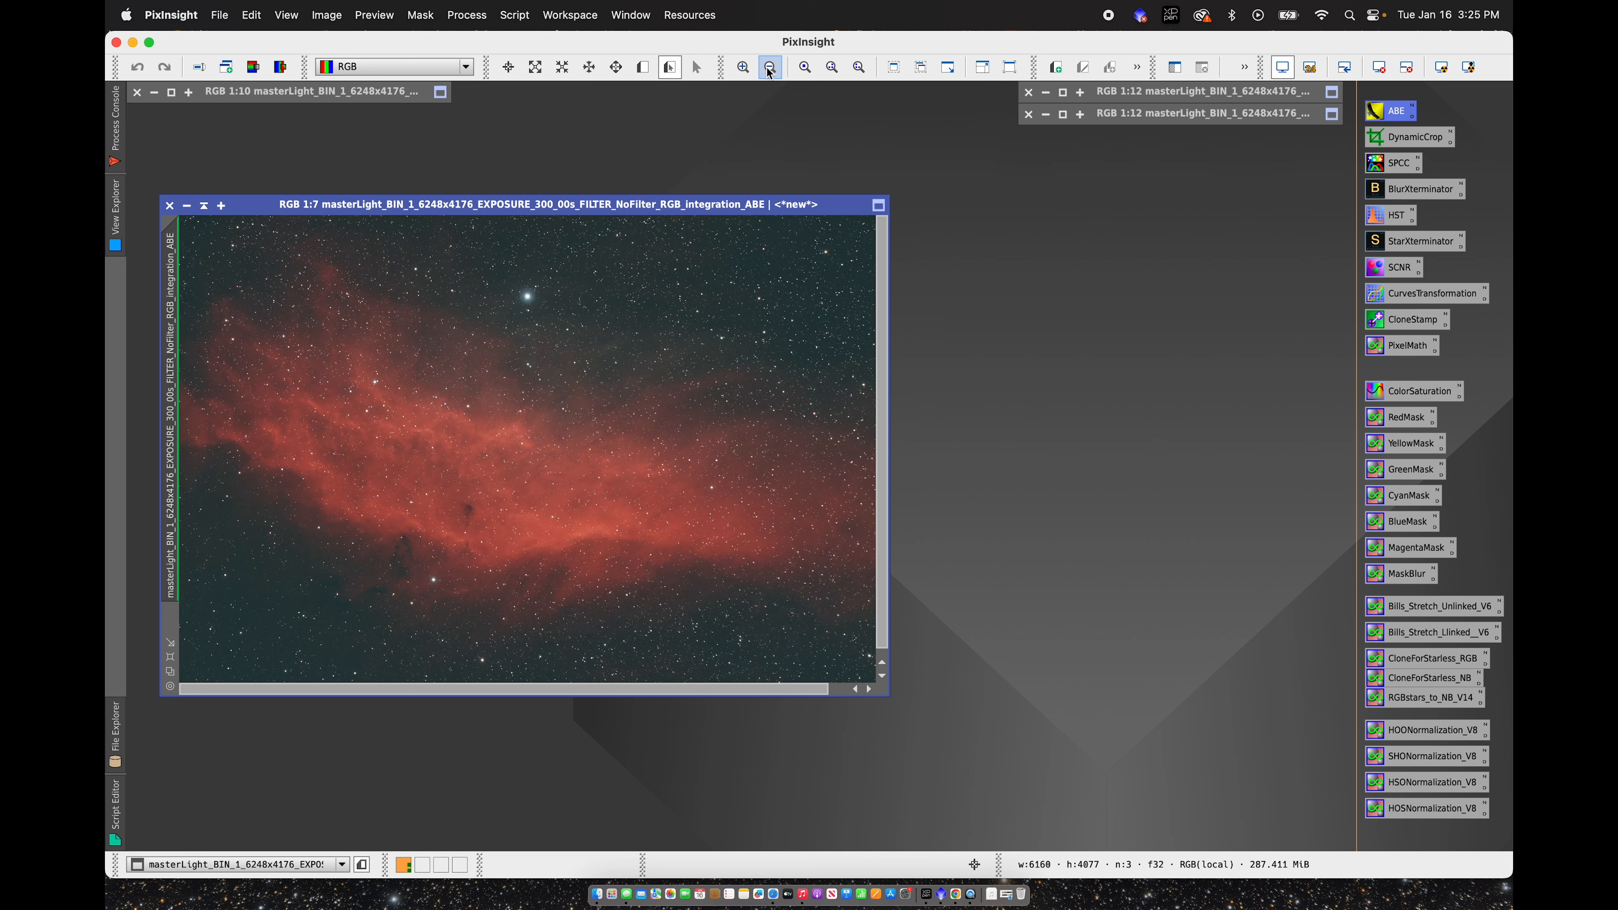
{"action": "left_click", "coordinate": [770, 70]}
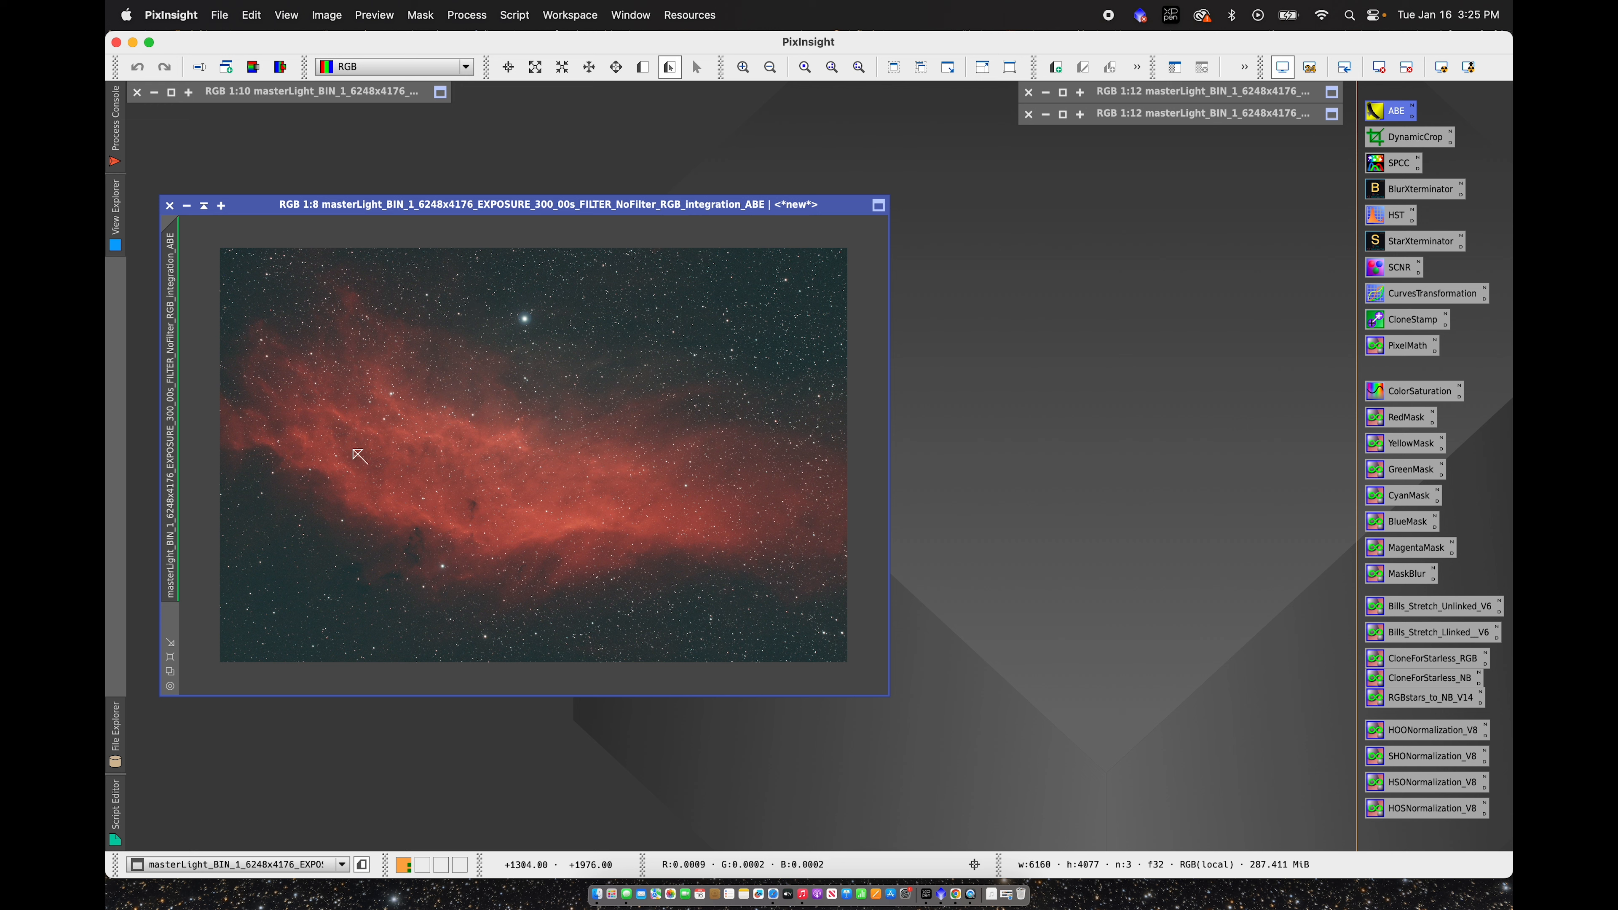
Step: Apply BlurXTerminator to the background-corrected image with Sharpen Stars 0.25, Sharpen Nonstellar 0.90 and Automatic PSF
{"action": "double_click", "coordinate": [1394, 197]}
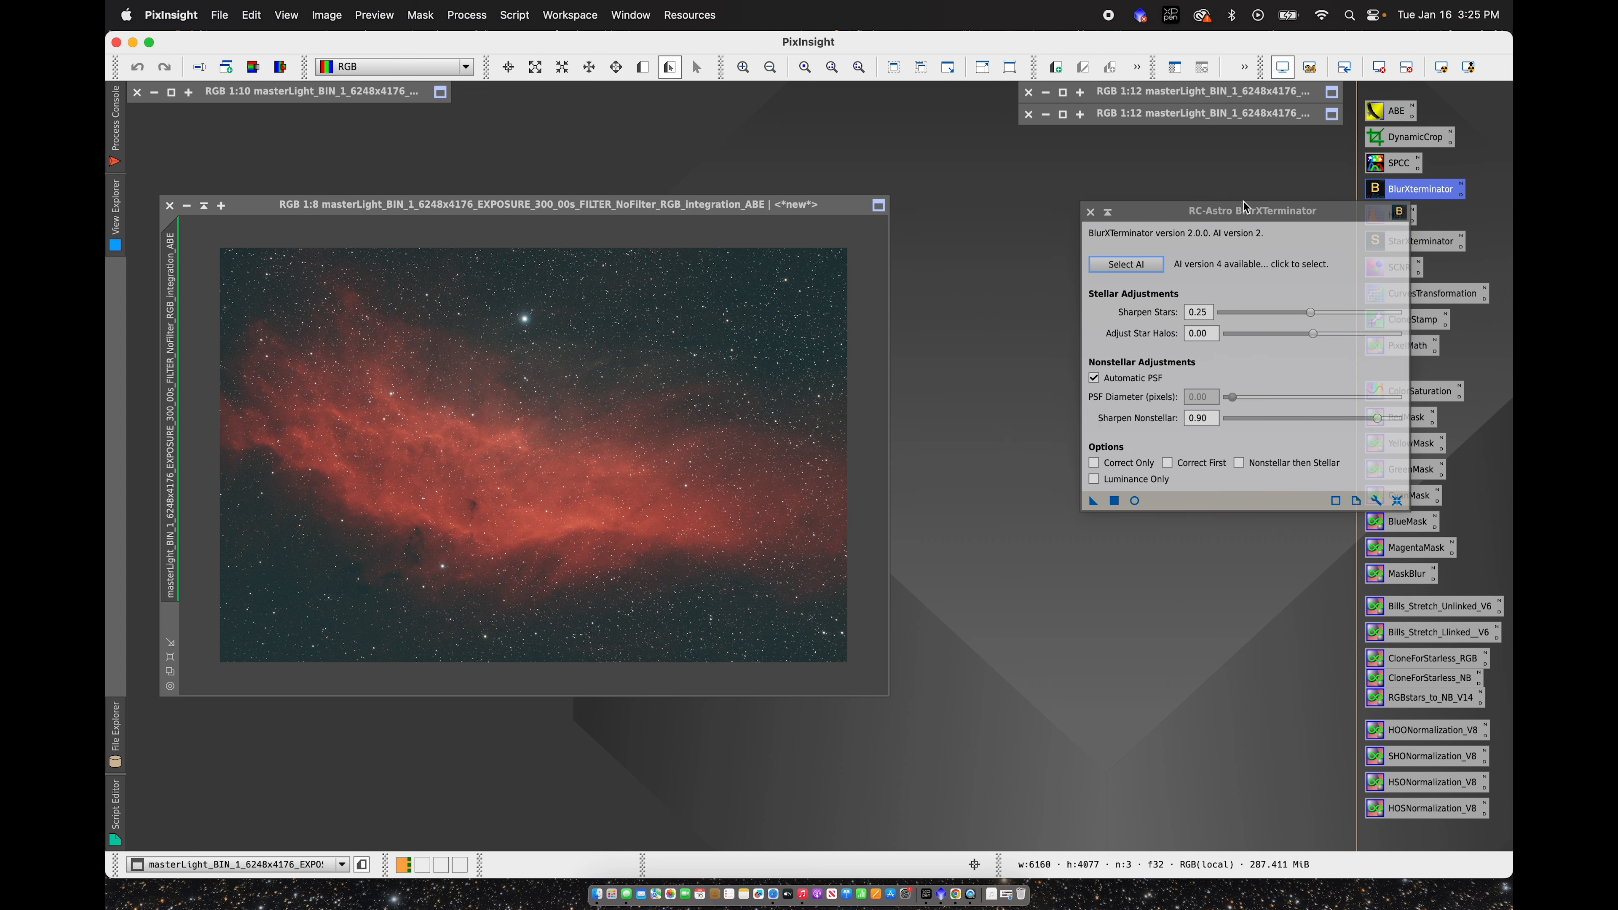
{"action": "left_click_drag", "start_coordinate": [1245, 208], "coordinate": [1093, 244]}
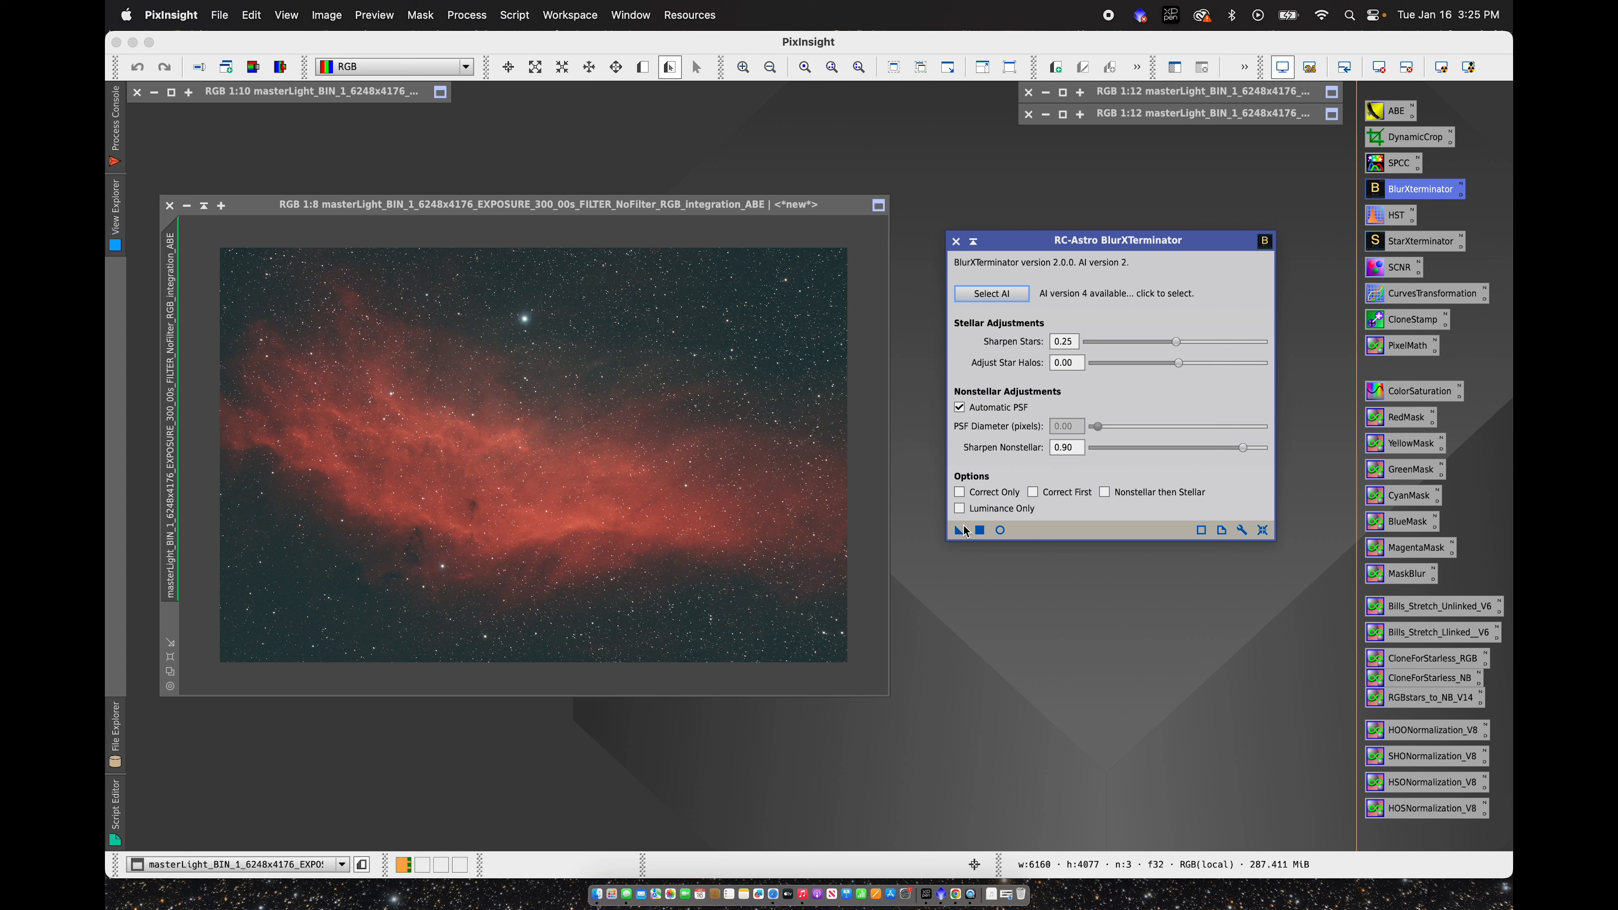
{"action": "left_click_drag", "start_coordinate": [959, 532], "coordinate": [733, 469]}
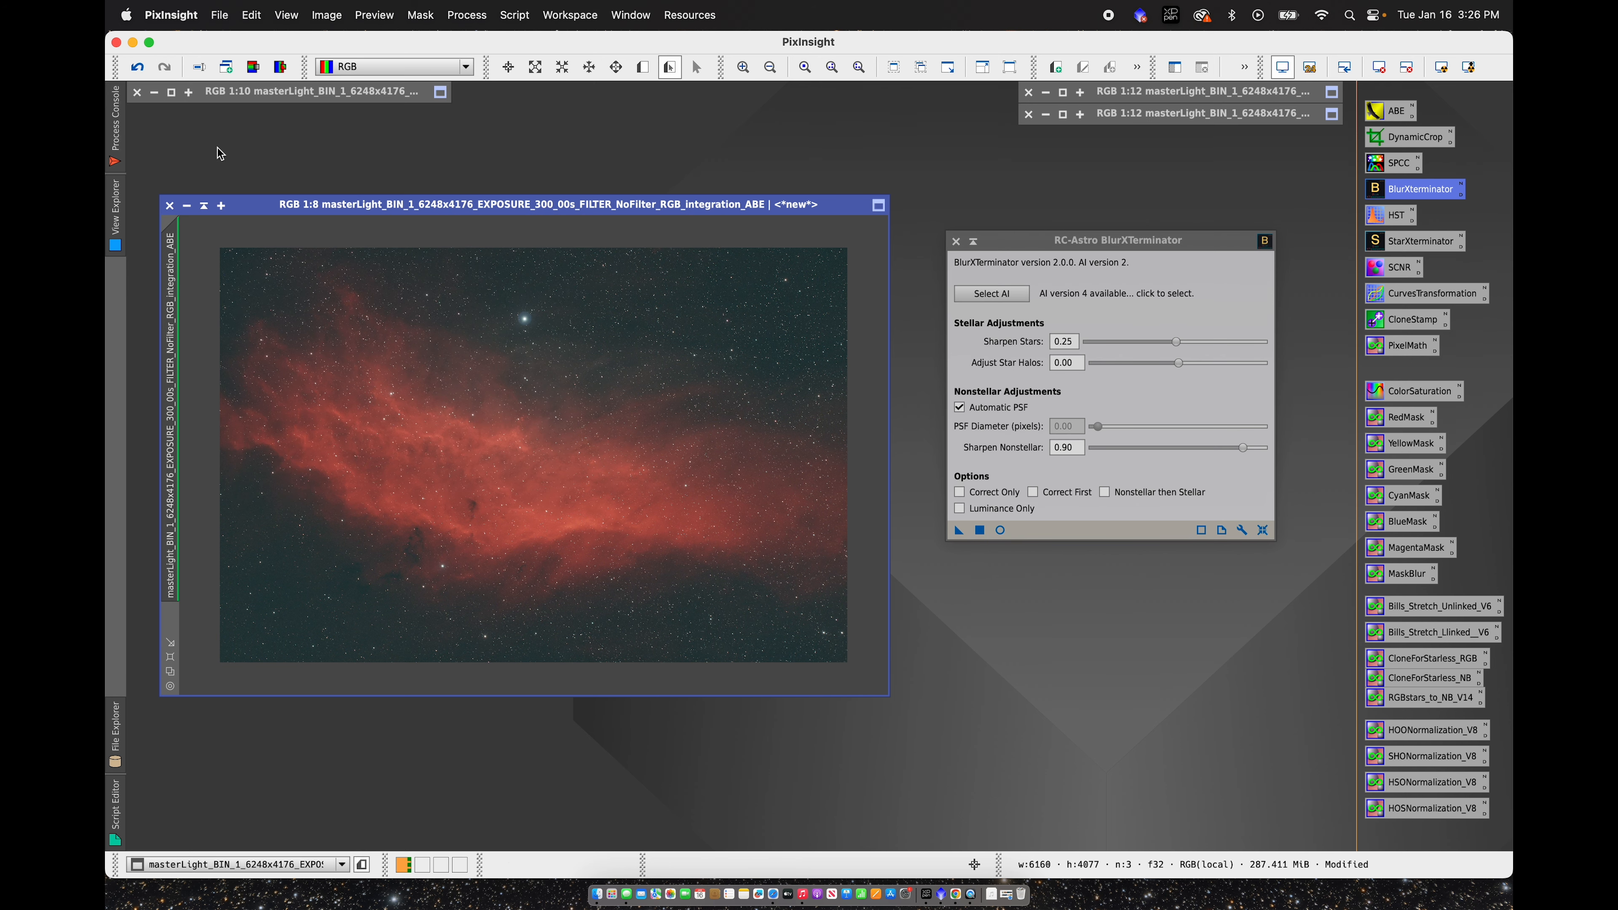
Step: Compare the image with and without the BlurXTerminator sharpening, keep the sharpened version and close the process
{"action": "left_click", "coordinate": [136, 75]}
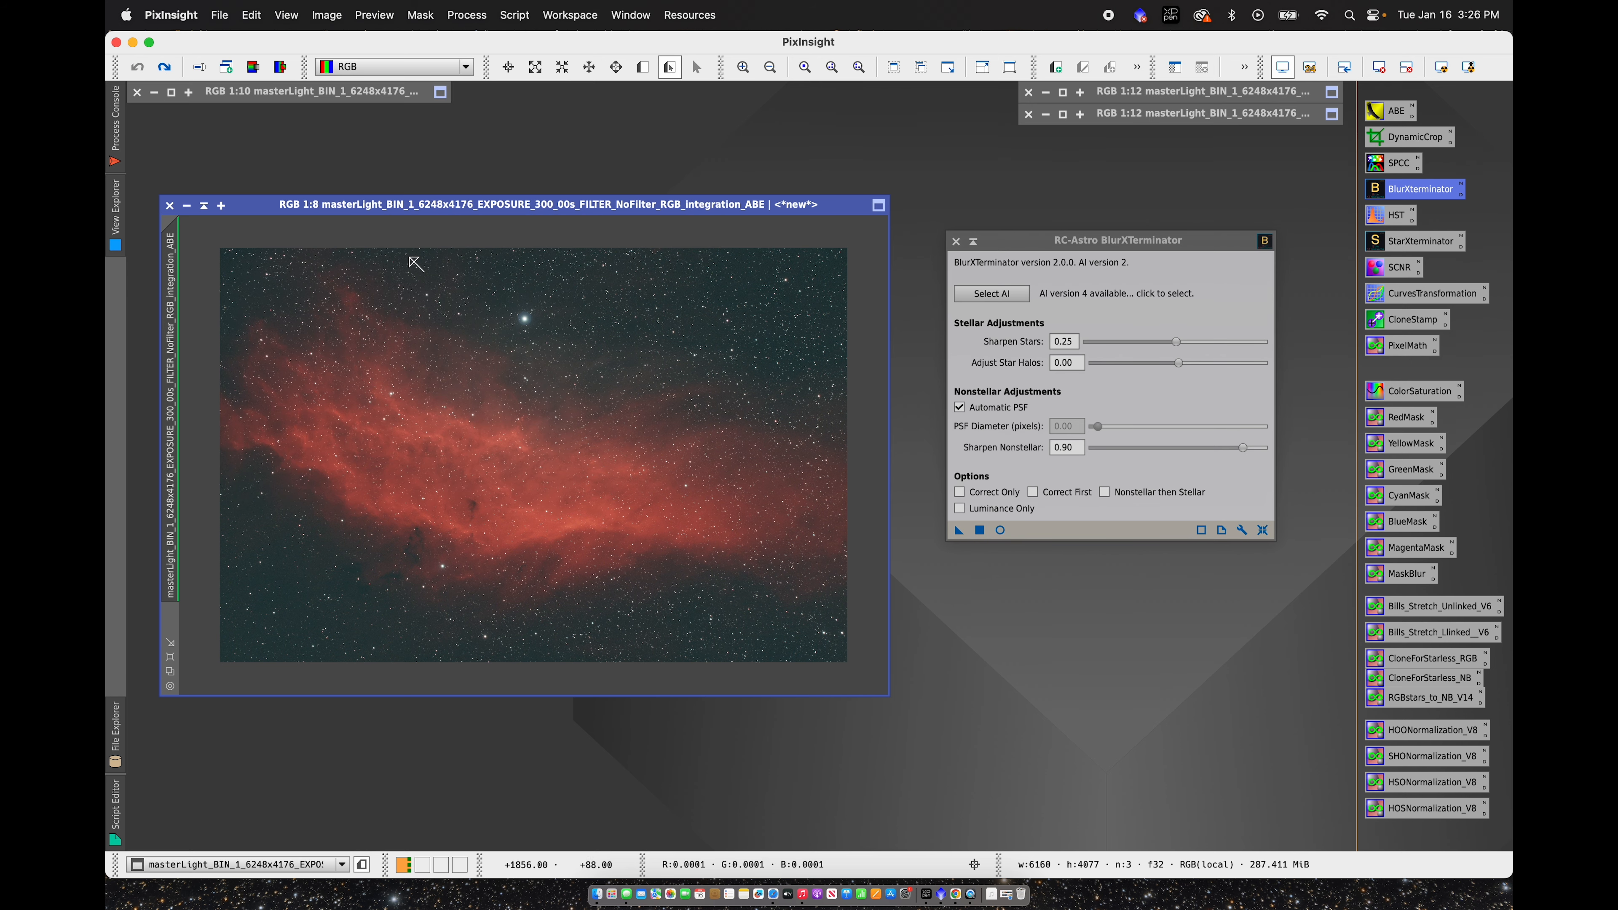
{"action": "left_click", "coordinate": [164, 71]}
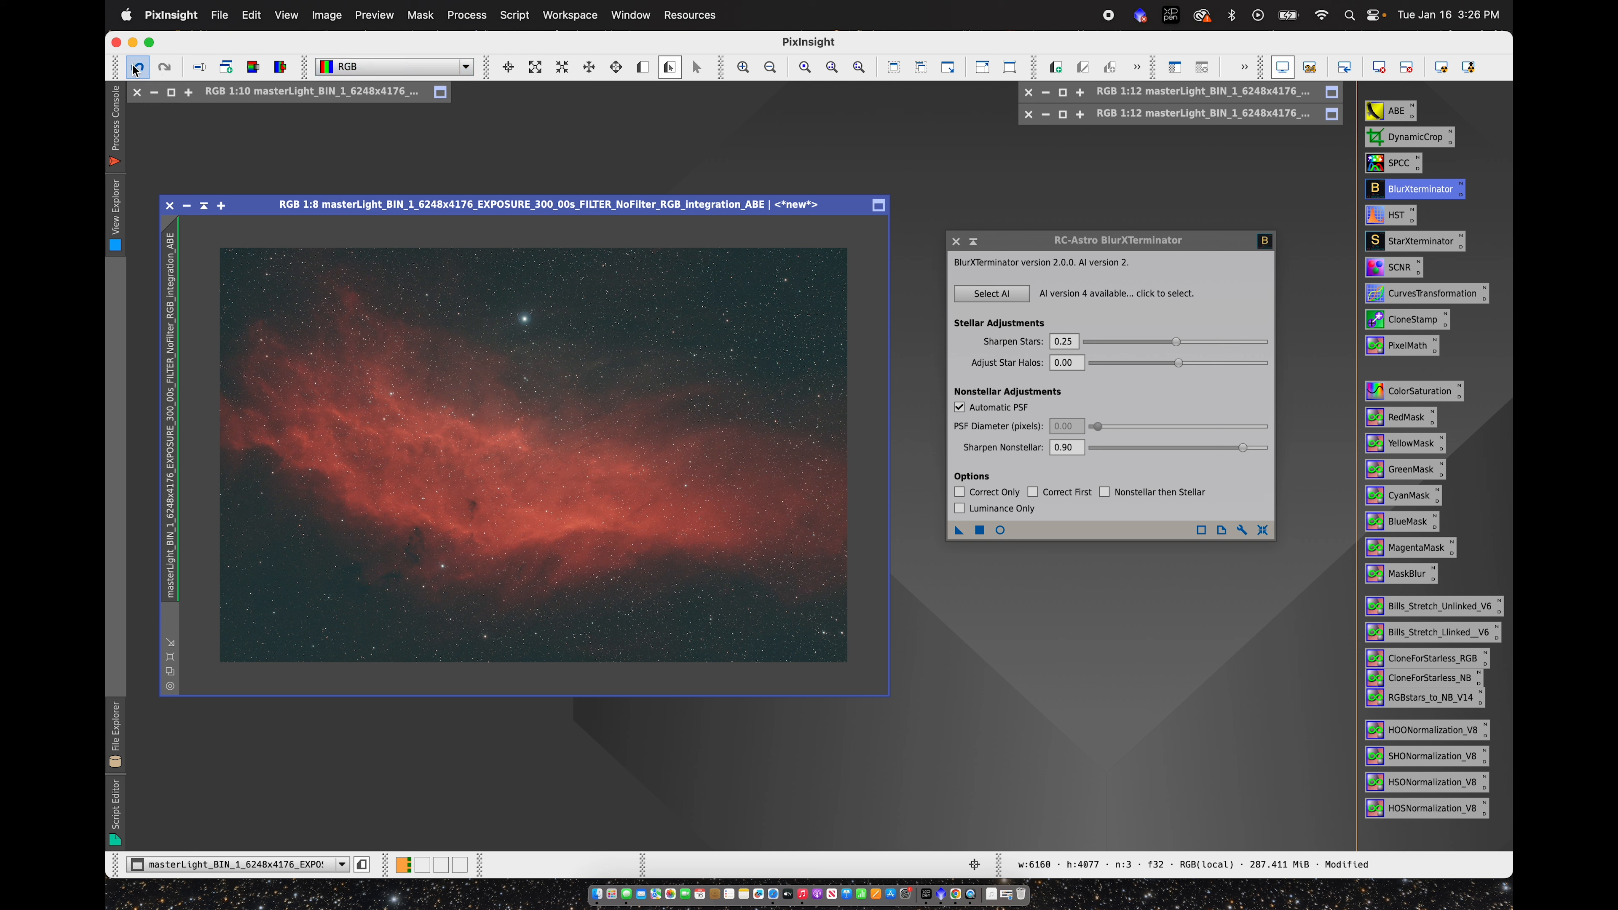
{"action": "left_click", "coordinate": [136, 70]}
{"action": "left_click", "coordinate": [163, 67]}
{"action": "left_click", "coordinate": [955, 241]}
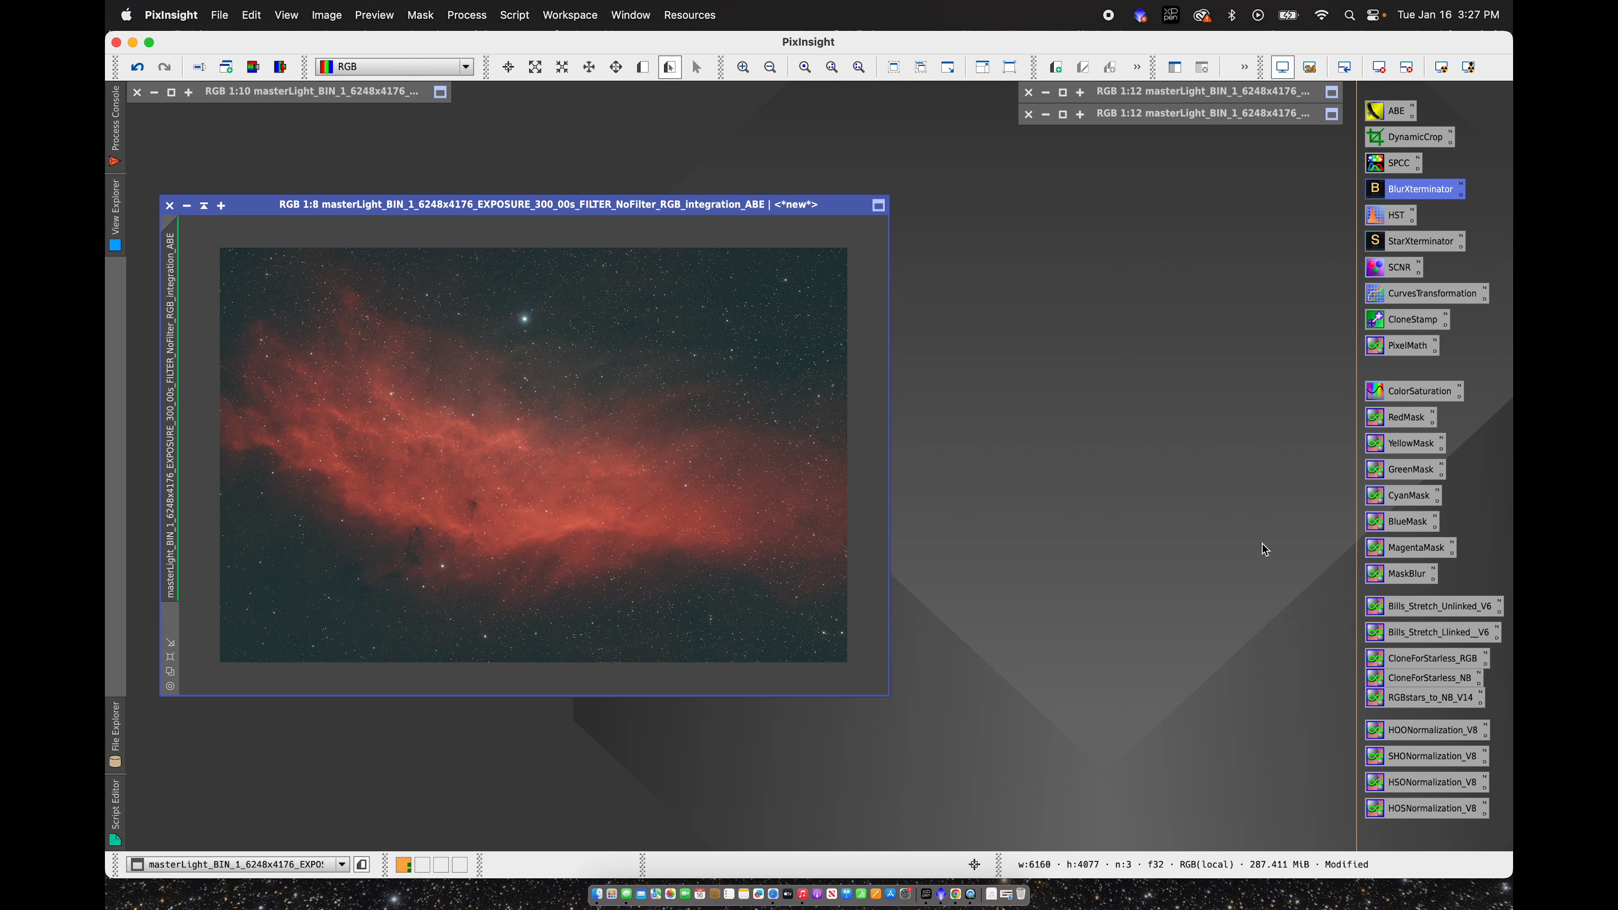
Step: Stretch the sharpened image with Bills_Stretch_Unlinked_V6 at Stretch 0.20, Curve 1.00 and Clip 2.8, and reset its screen stretch
{"action": "double_click", "coordinate": [1383, 604]}
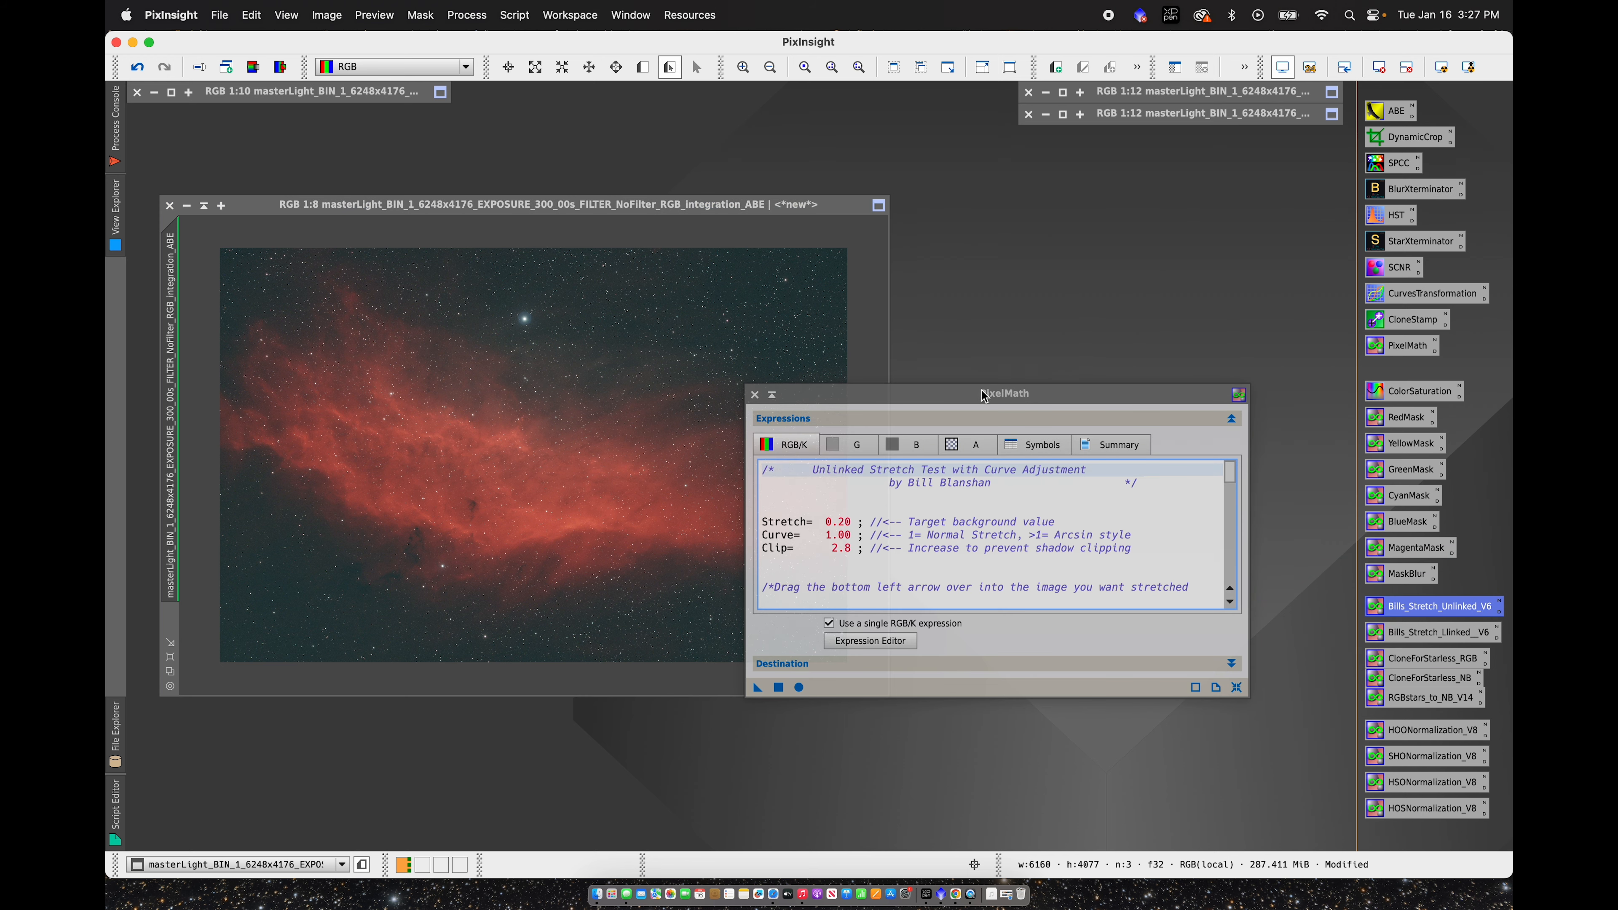
{"action": "left_click_drag", "start_coordinate": [986, 404], "coordinate": [1111, 298]}
{"action": "left_click_drag", "start_coordinate": [627, 208], "coordinate": [604, 209]}
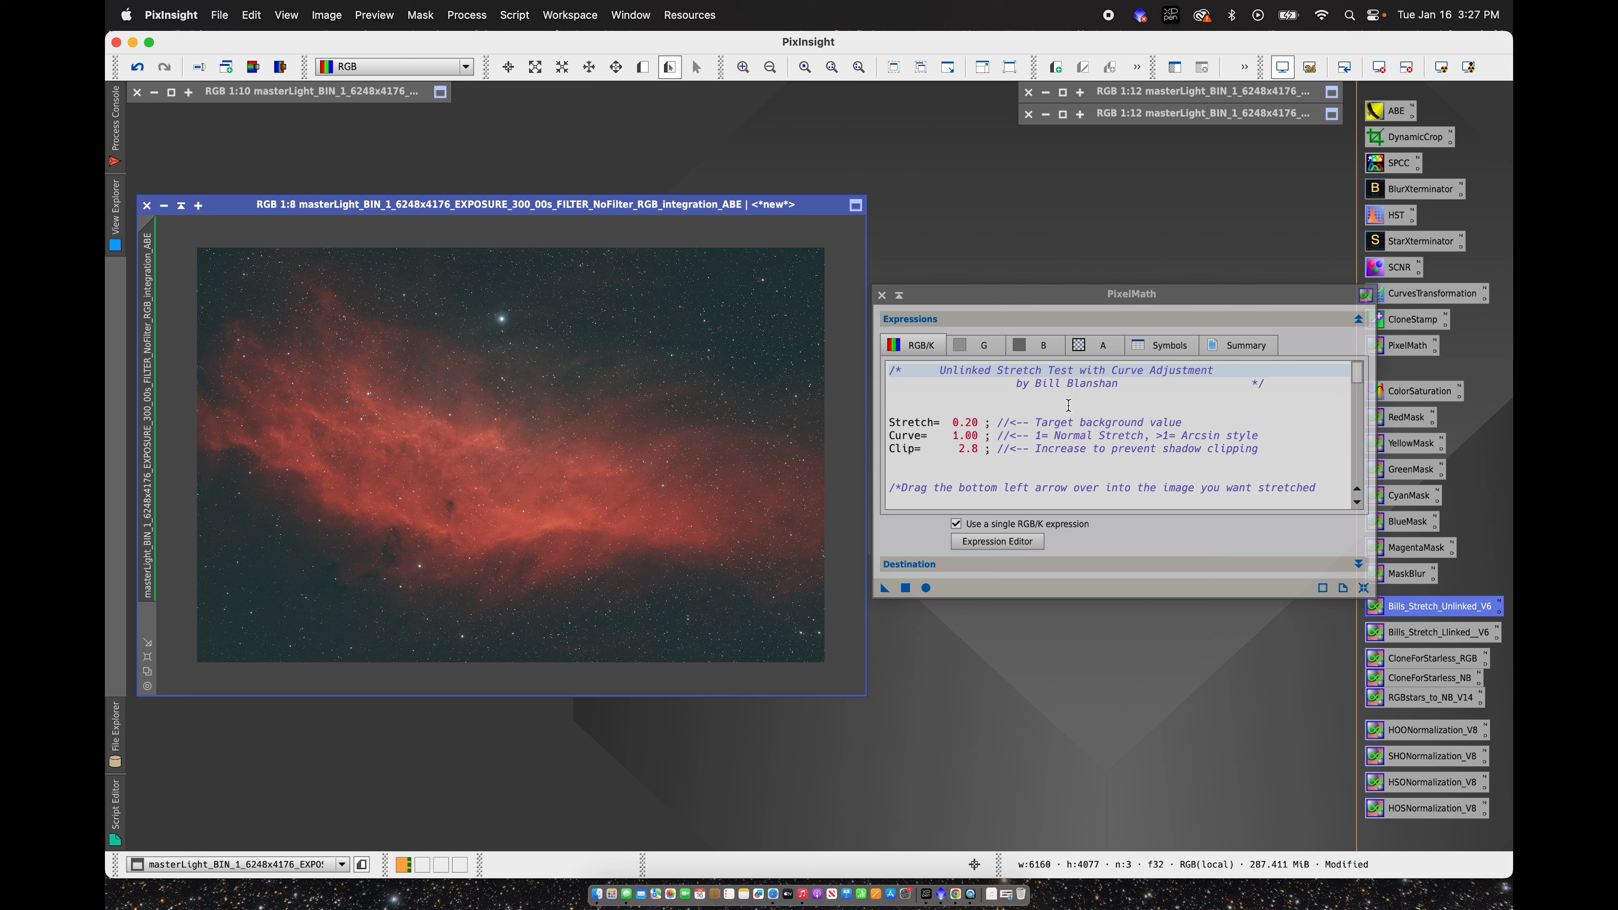
{"action": "left_click_drag", "start_coordinate": [884, 593], "coordinate": [732, 552]}
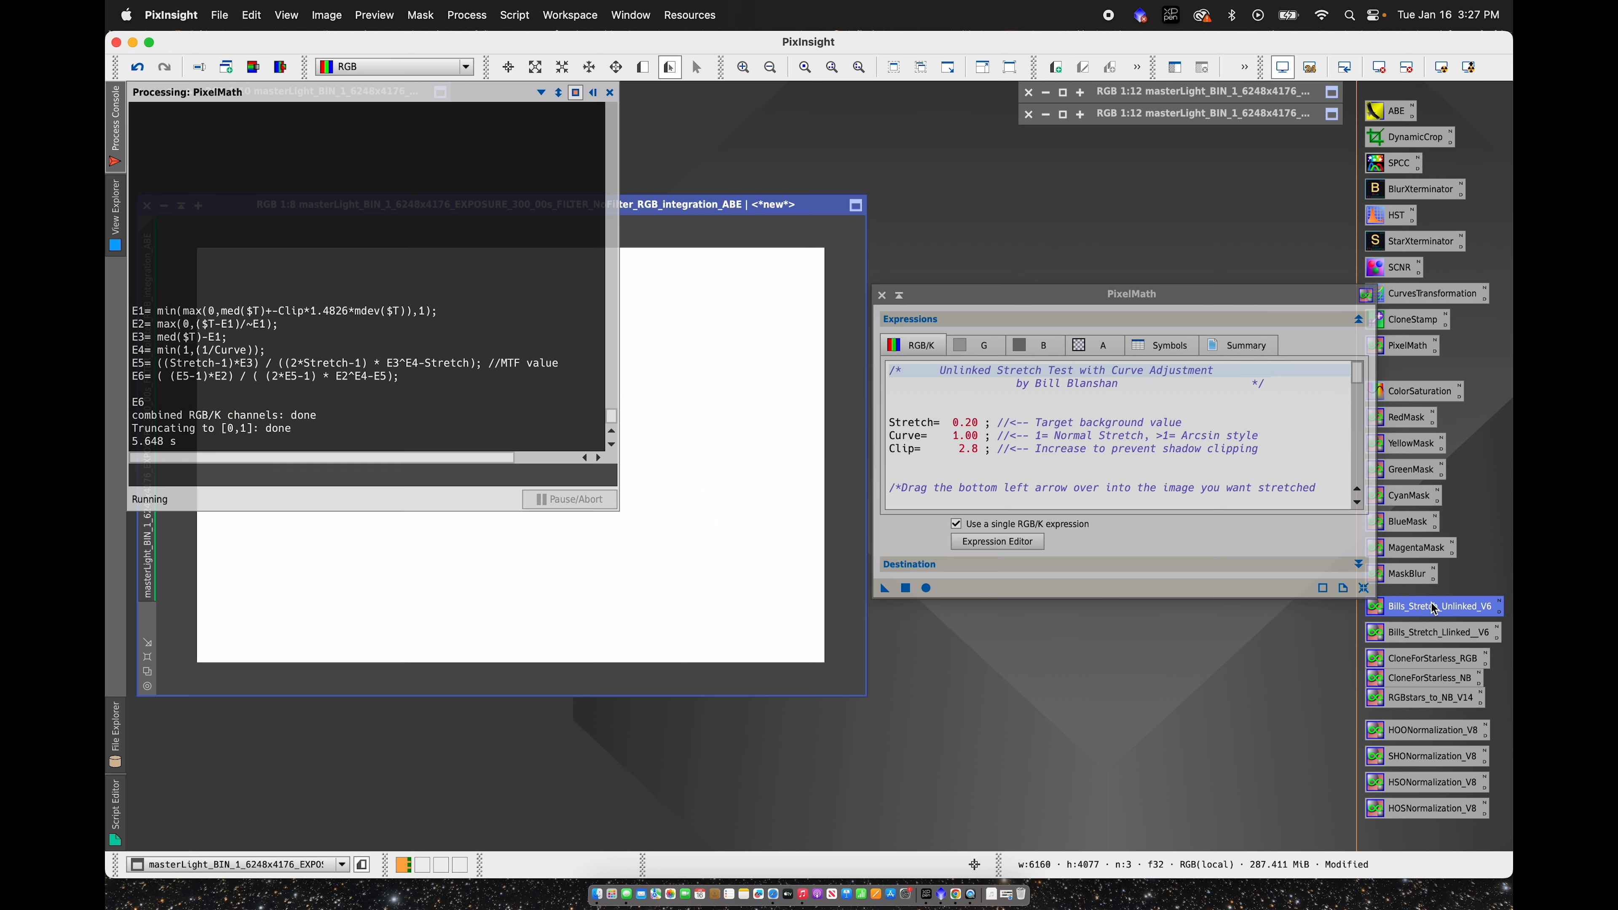
{"action": "left_click", "coordinate": [1391, 68]}
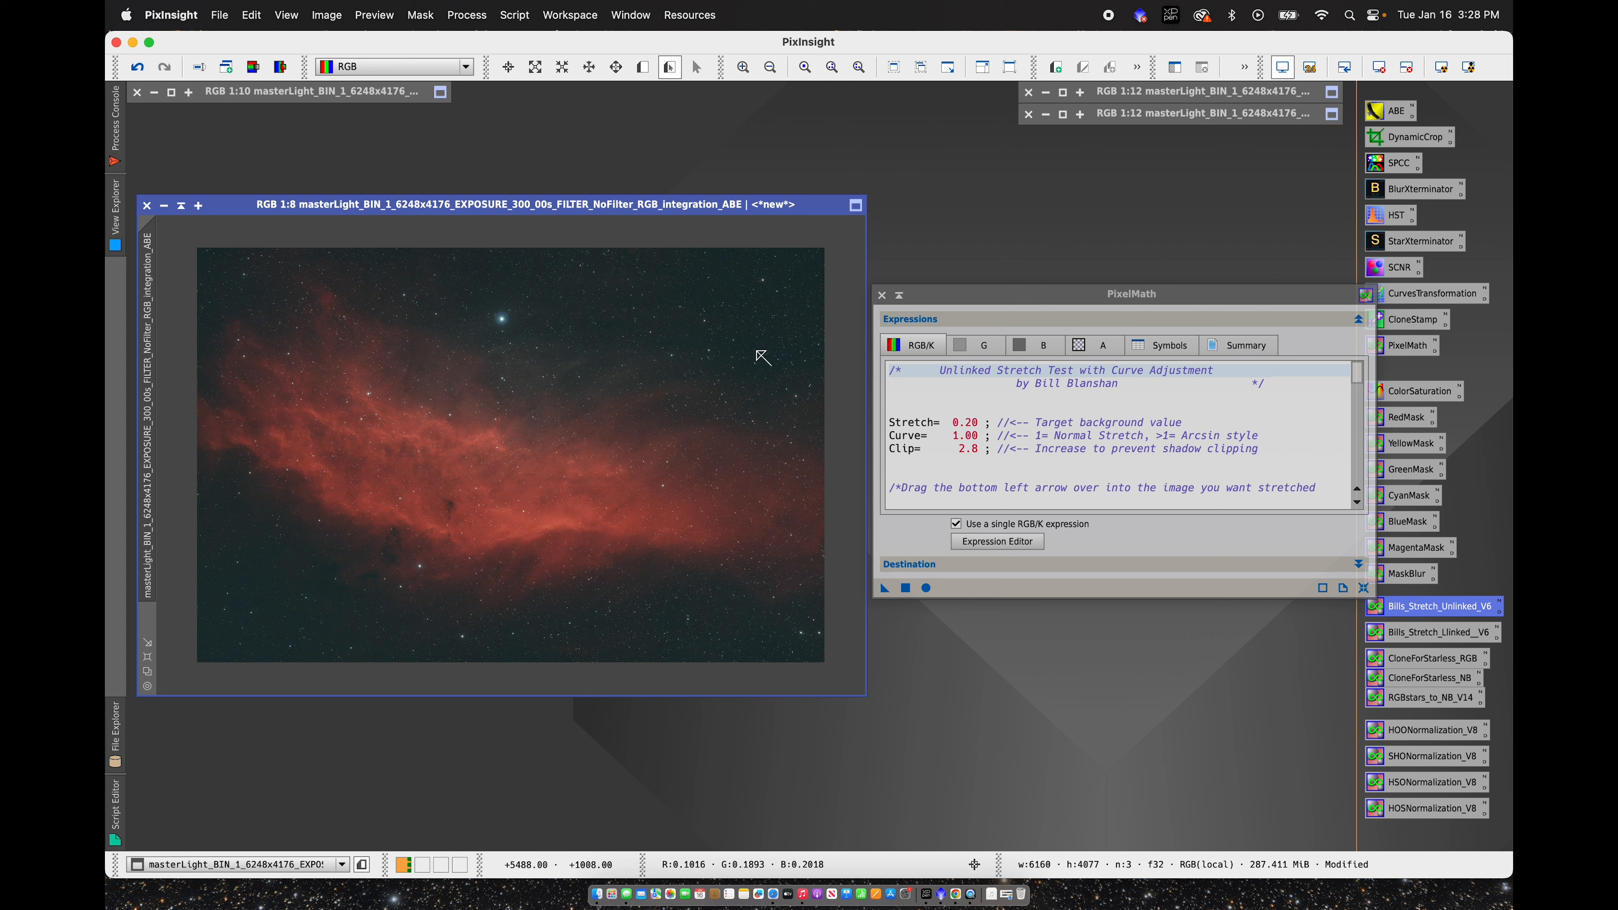
{"action": "left_click", "coordinate": [882, 295]}
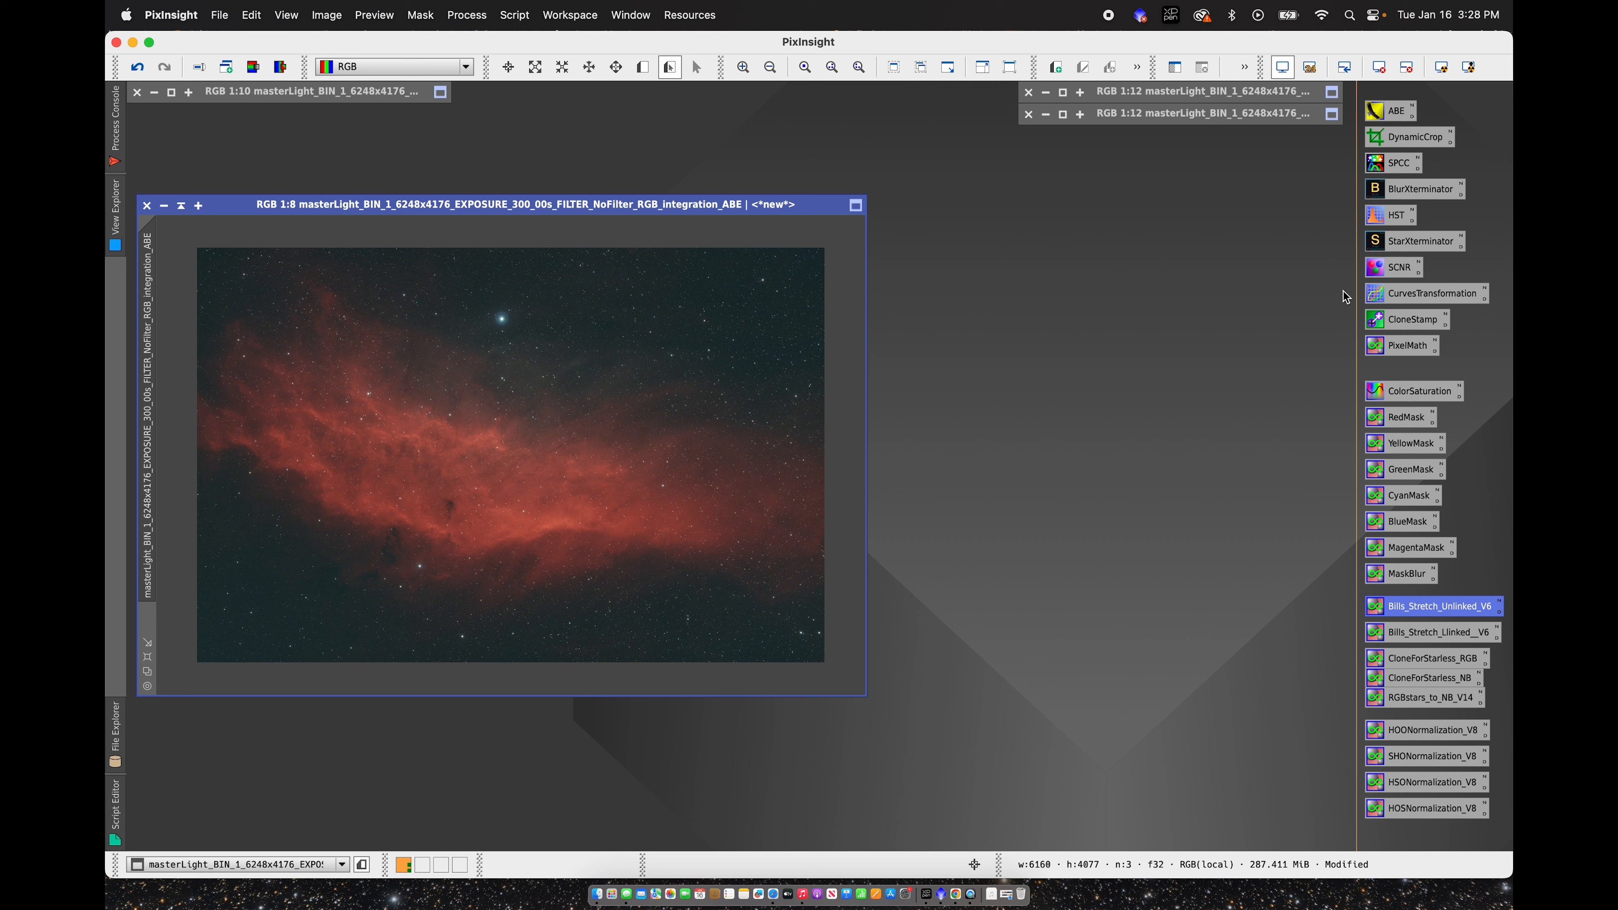
Step: Remove the stars from the stretched image with StarXTerminator, generating a star image, and close the star image after viewing it
{"action": "double_click", "coordinate": [1404, 247]}
{"action": "left_click_drag", "start_coordinate": [936, 315], "coordinate": [719, 418]}
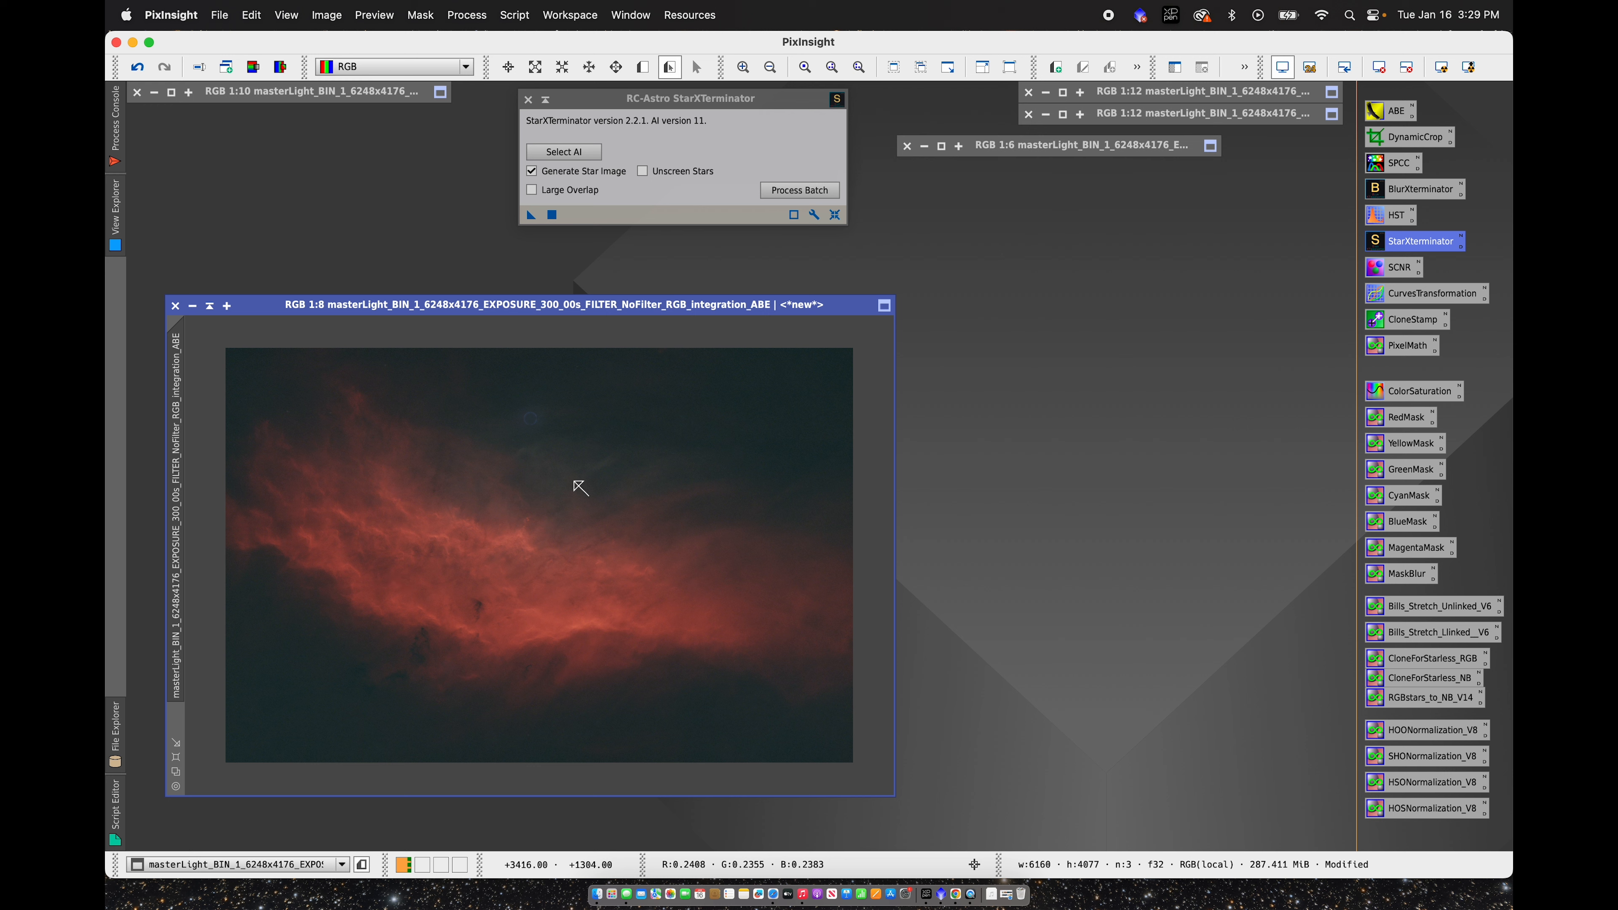
{"action": "left_click", "coordinate": [944, 151]}
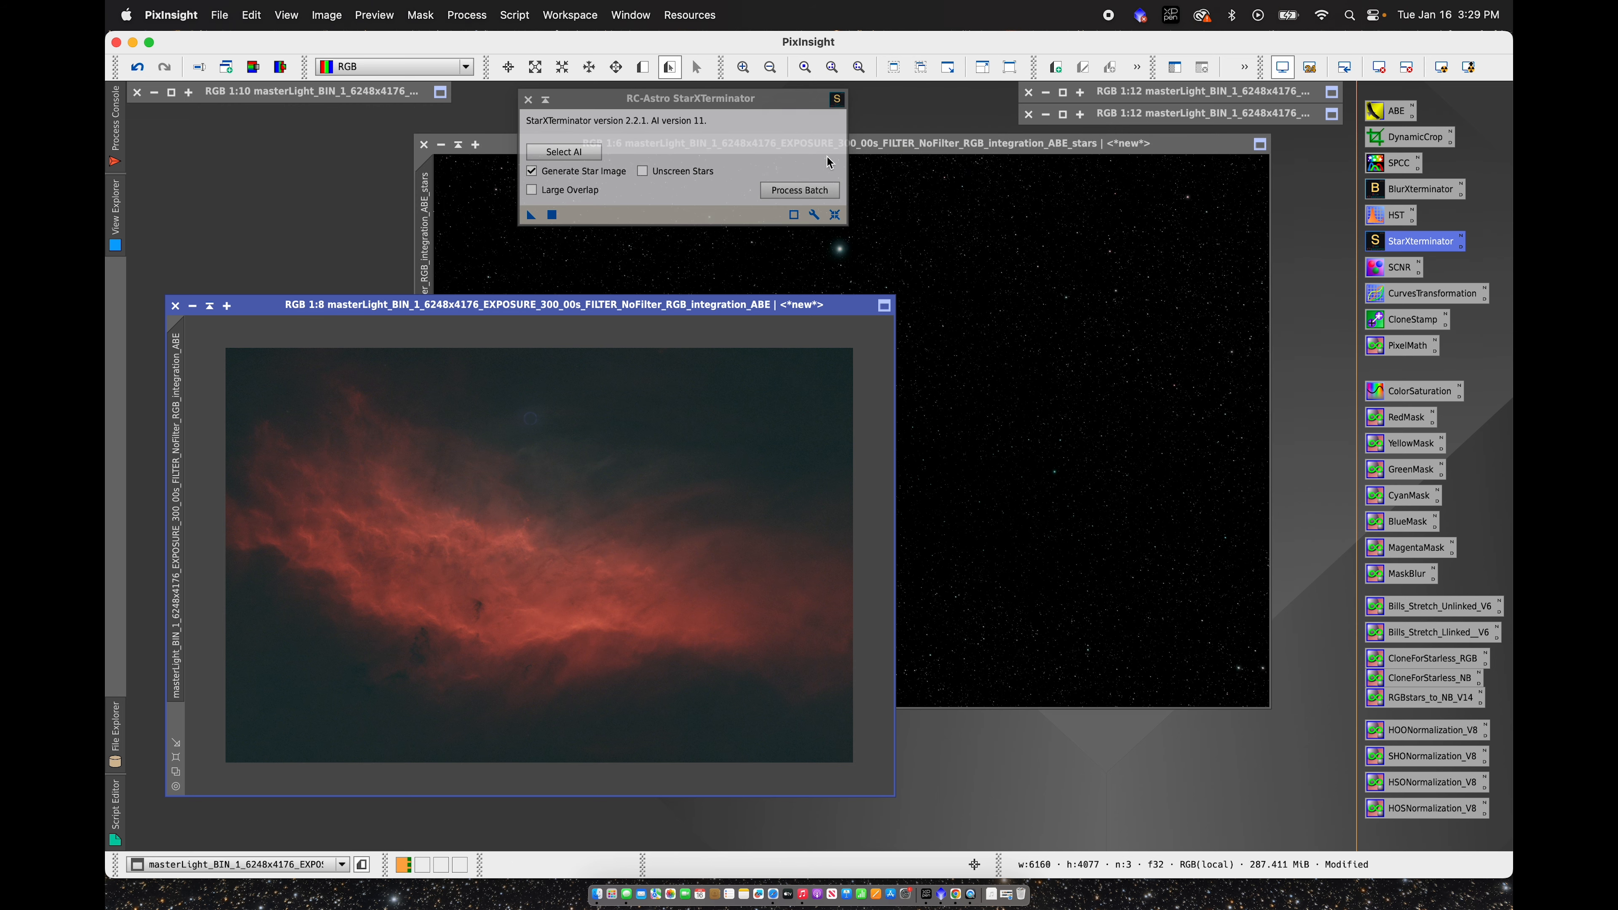
{"action": "left_click", "coordinate": [529, 100]}
{"action": "left_click_drag", "start_coordinate": [538, 139], "coordinate": [546, 145]}
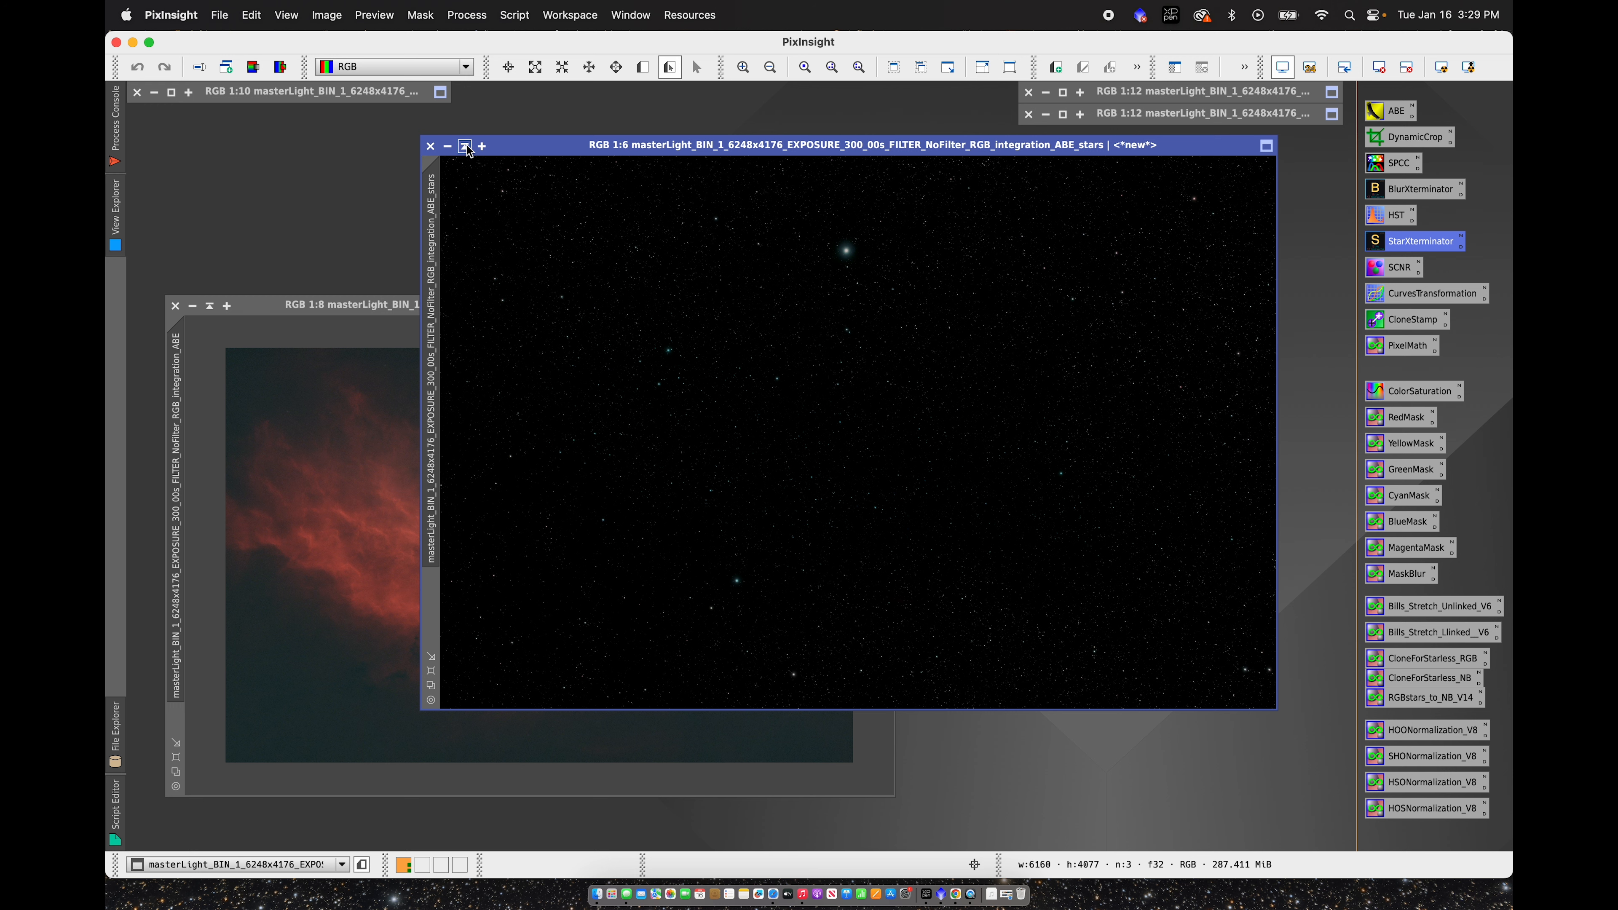
{"action": "left_click", "coordinate": [430, 146]}
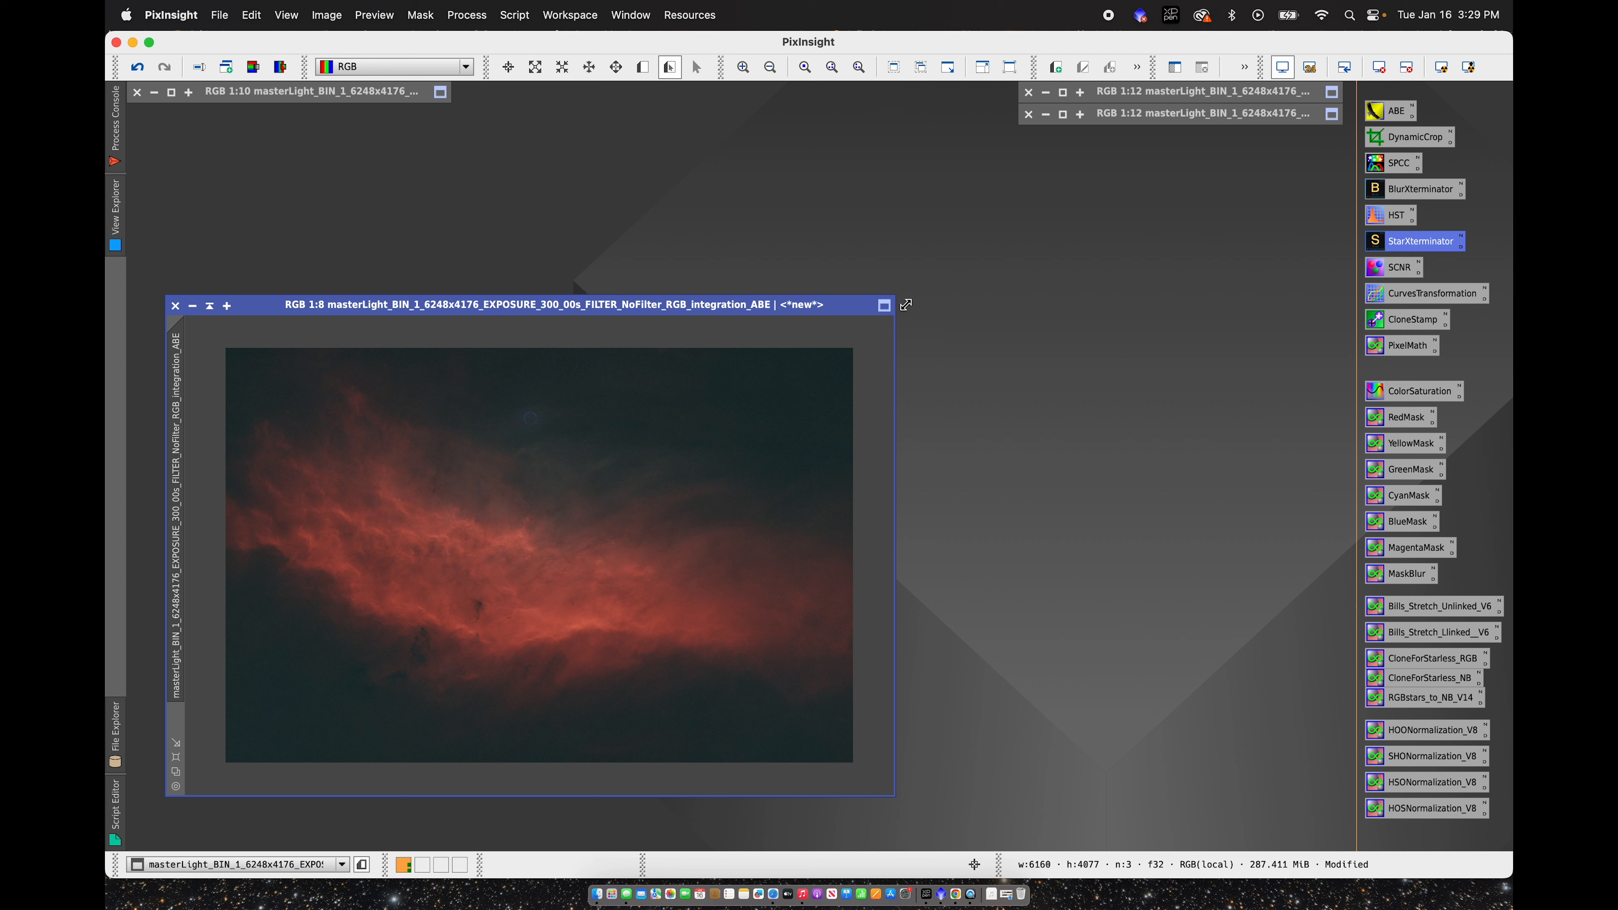
Step: Apply HOONormalization_V8 to the starless image with Mode 1, BlendMode 0, Lightness 0 and HaBlend 0.6, and close the process
{"action": "double_click", "coordinate": [1414, 737]}
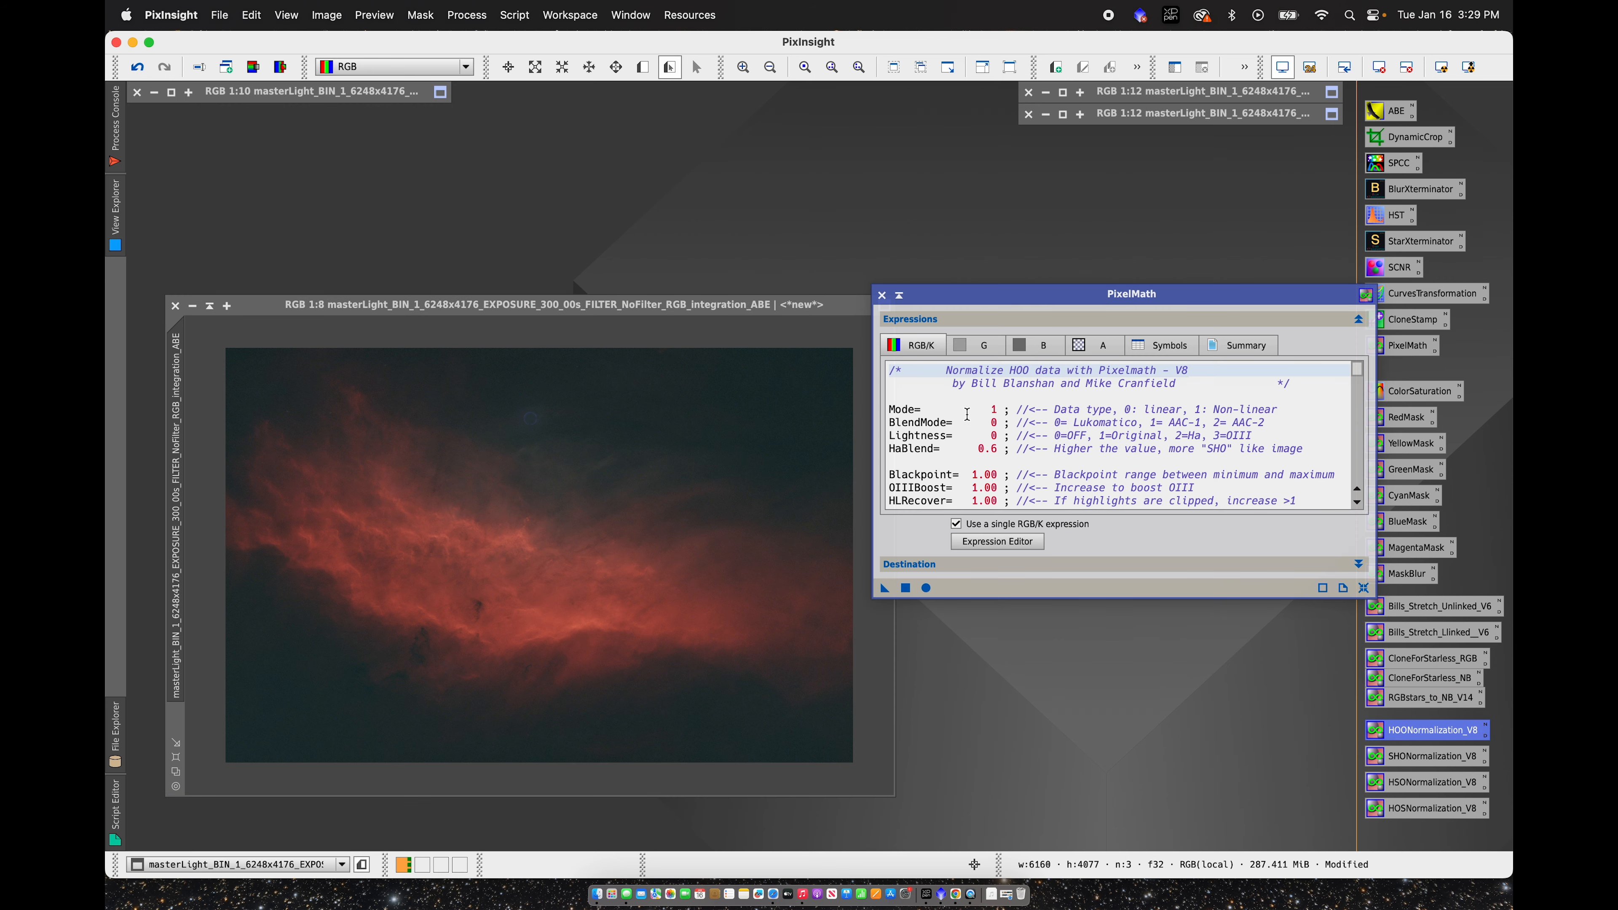
{"action": "scroll", "coordinate": [1001, 414], "scroll_direction": "down", "scroll_amount": 1}
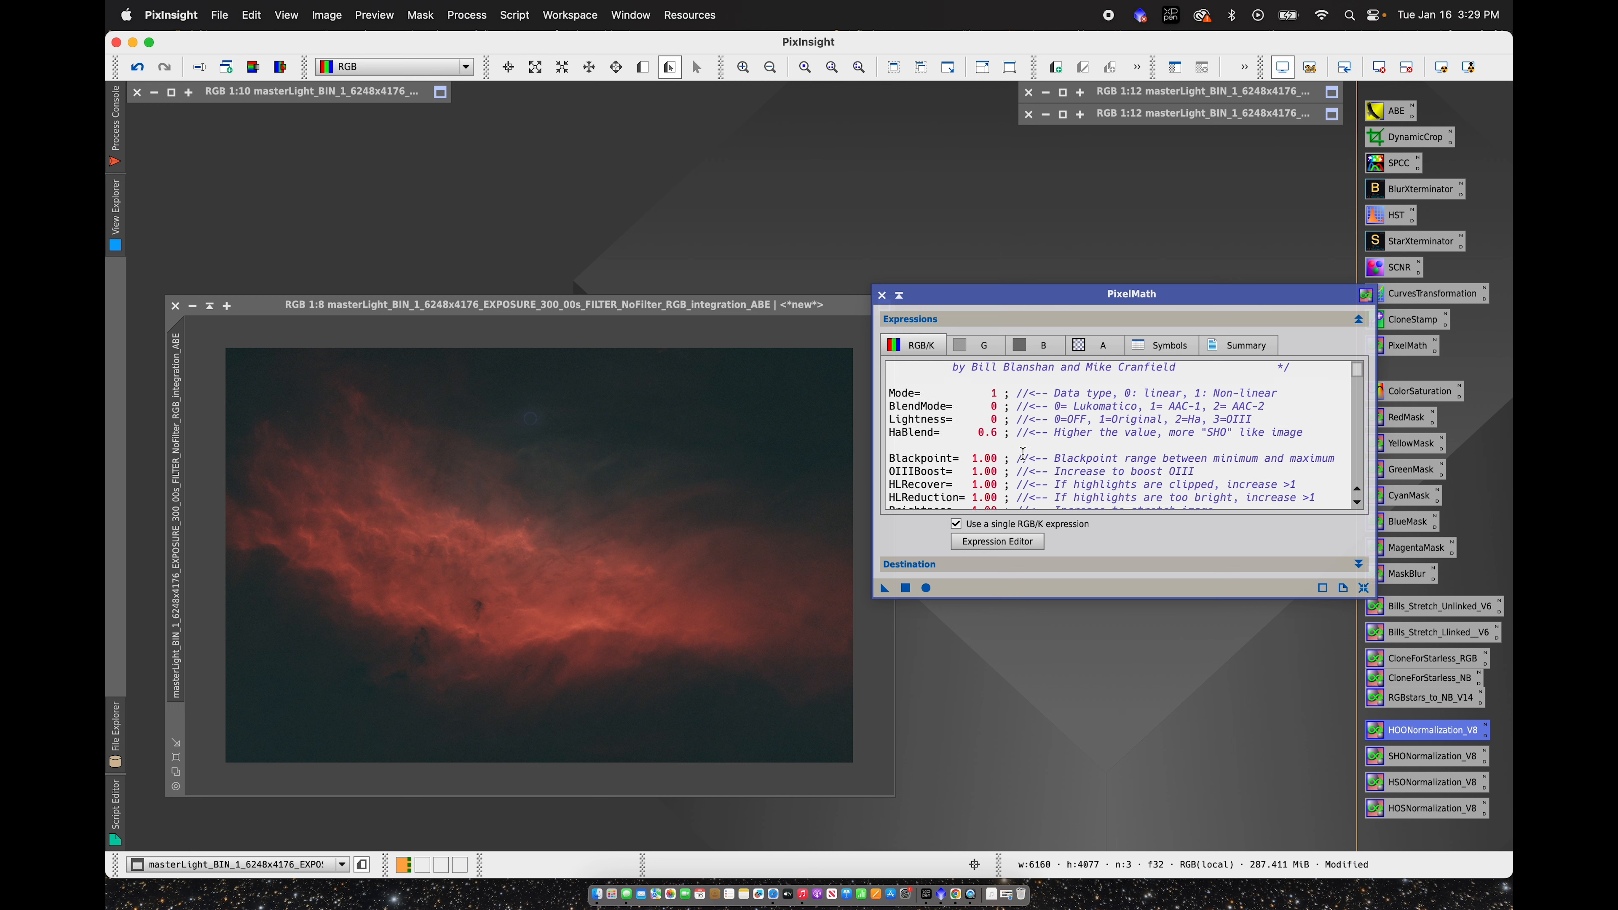
{"action": "scroll", "coordinate": [958, 459], "scroll_direction": "down", "scroll_amount": 3}
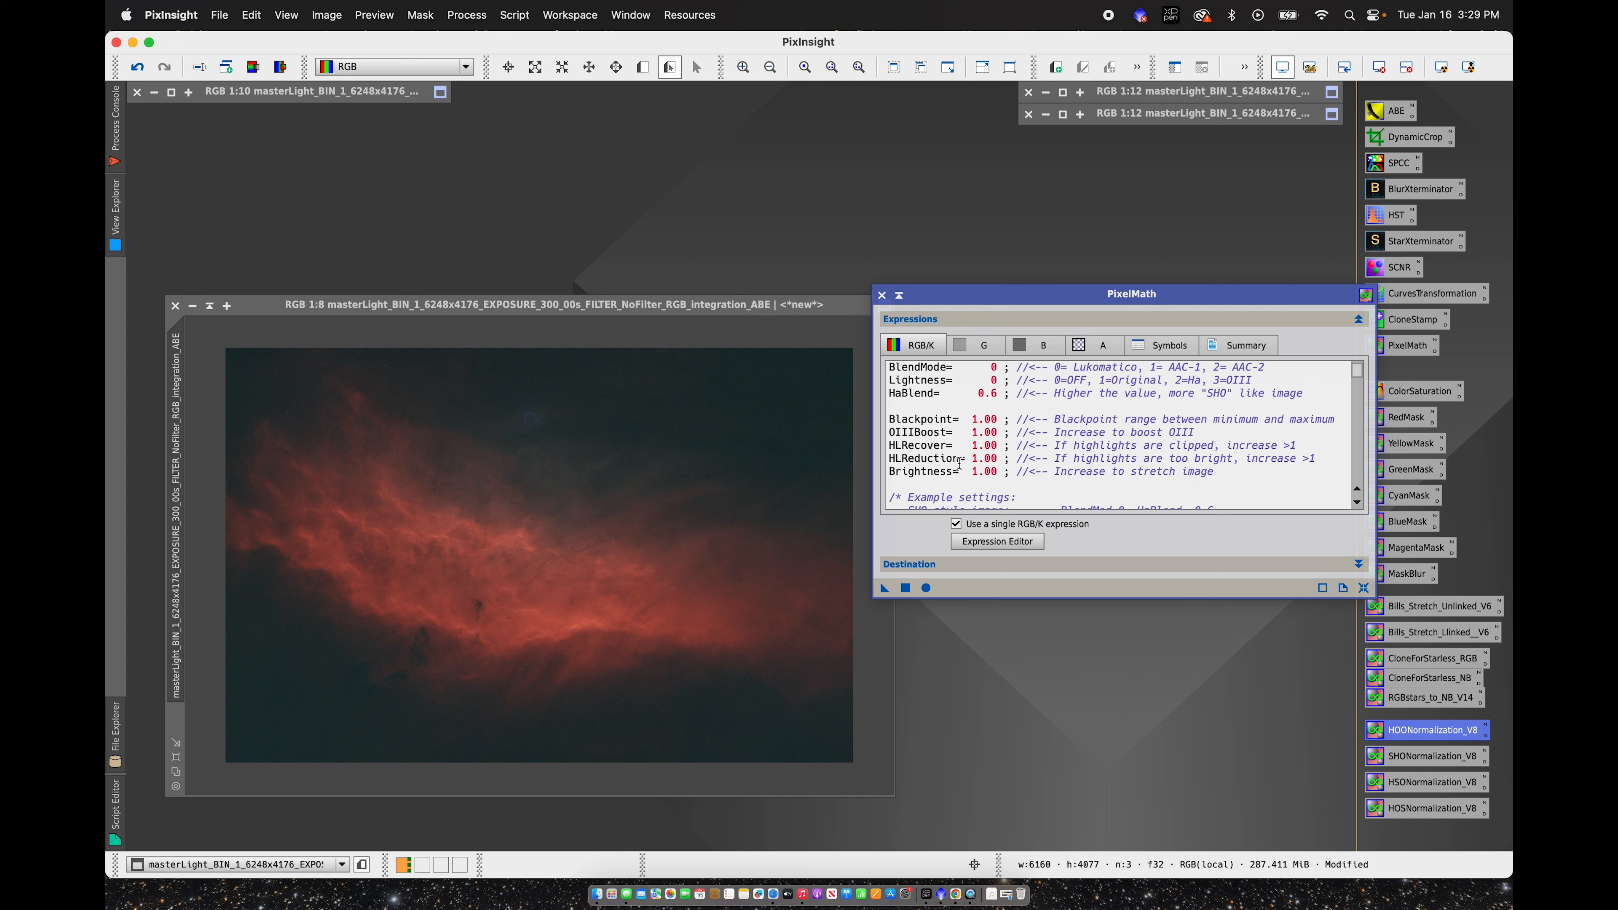
{"action": "scroll", "coordinate": [960, 463], "scroll_direction": "up", "scroll_amount": 2}
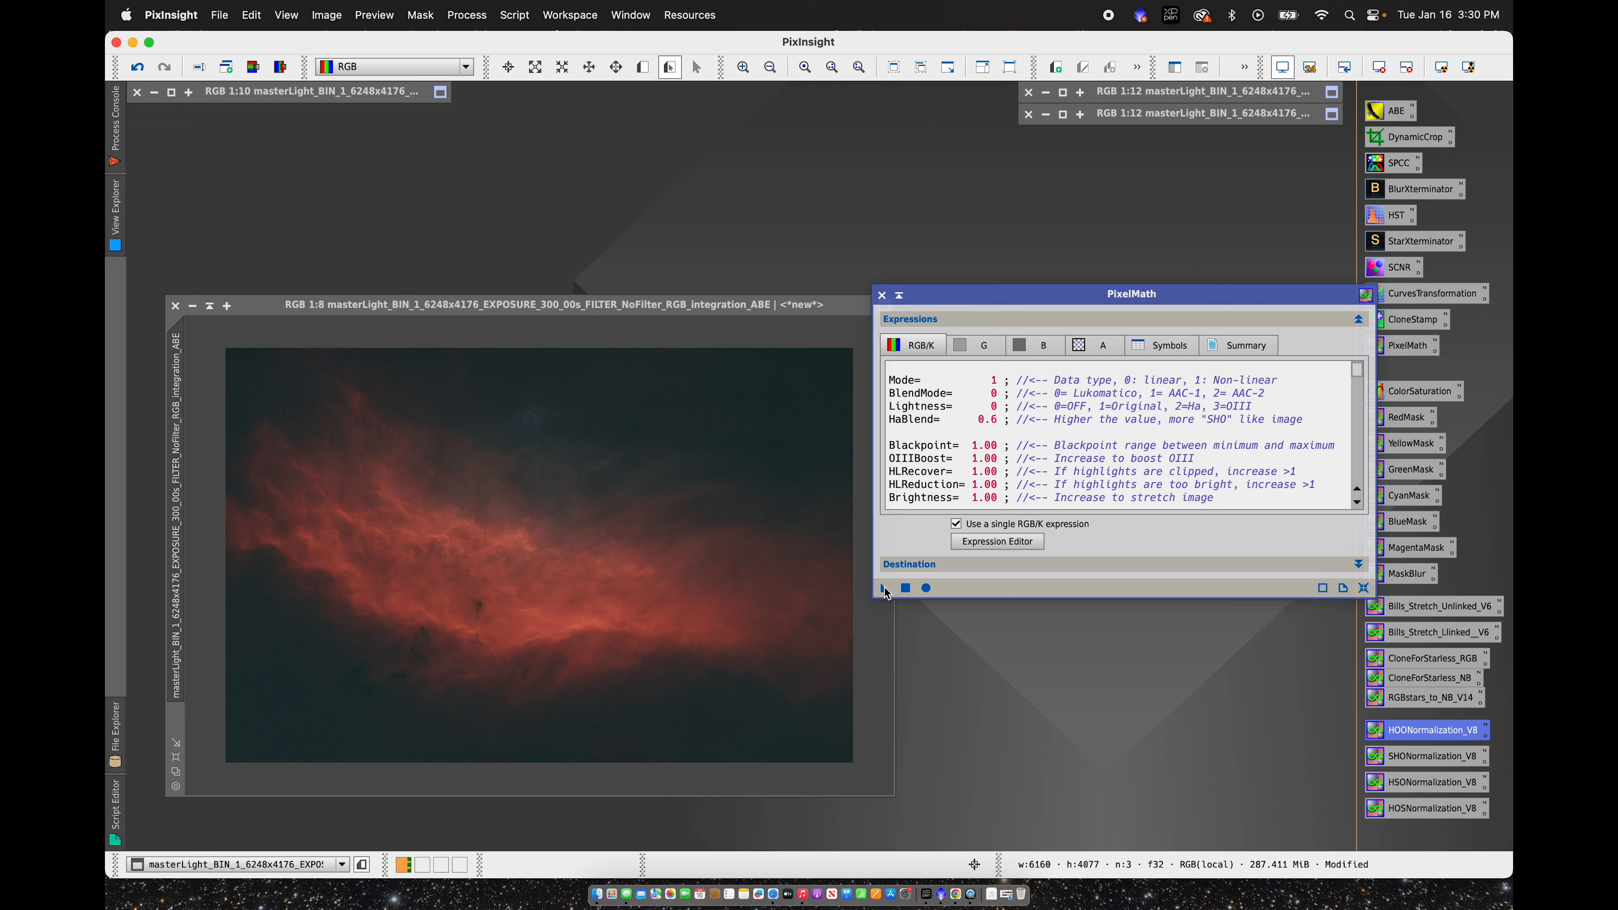
{"action": "left_click_drag", "start_coordinate": [886, 589], "coordinate": [686, 539]}
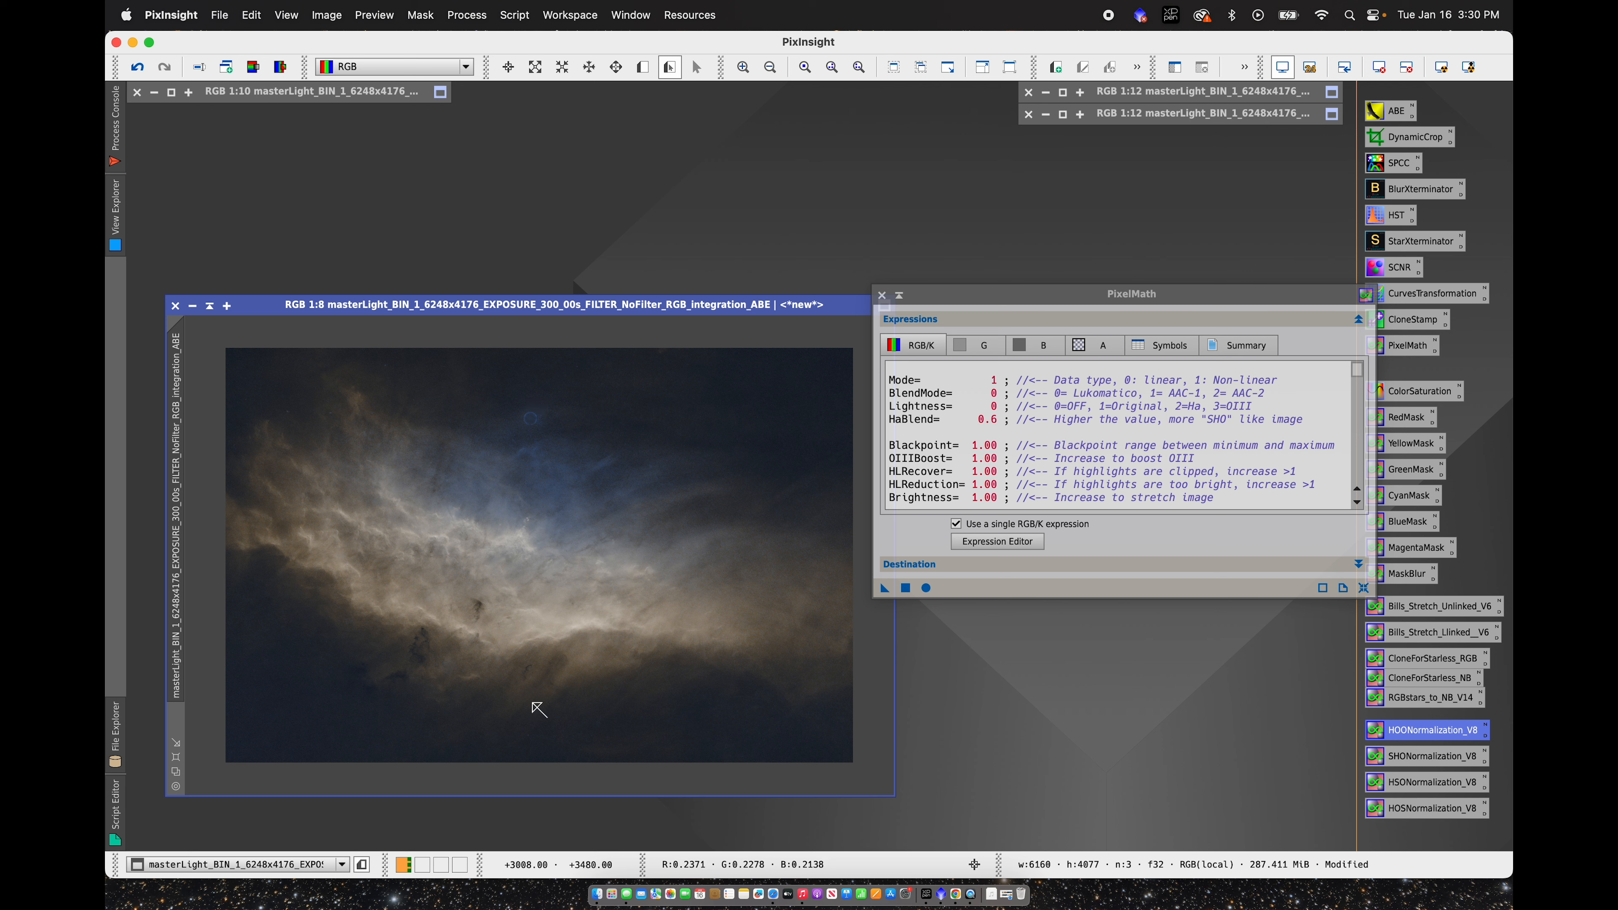
{"action": "left_click", "coordinate": [881, 295]}
Step: Paint out the faint blue ring above the nebula using CloneStamp with radius 70, sampling the dark sky beside it
{"action": "left_click_drag", "start_coordinate": [821, 311], "coordinate": [866, 286]}
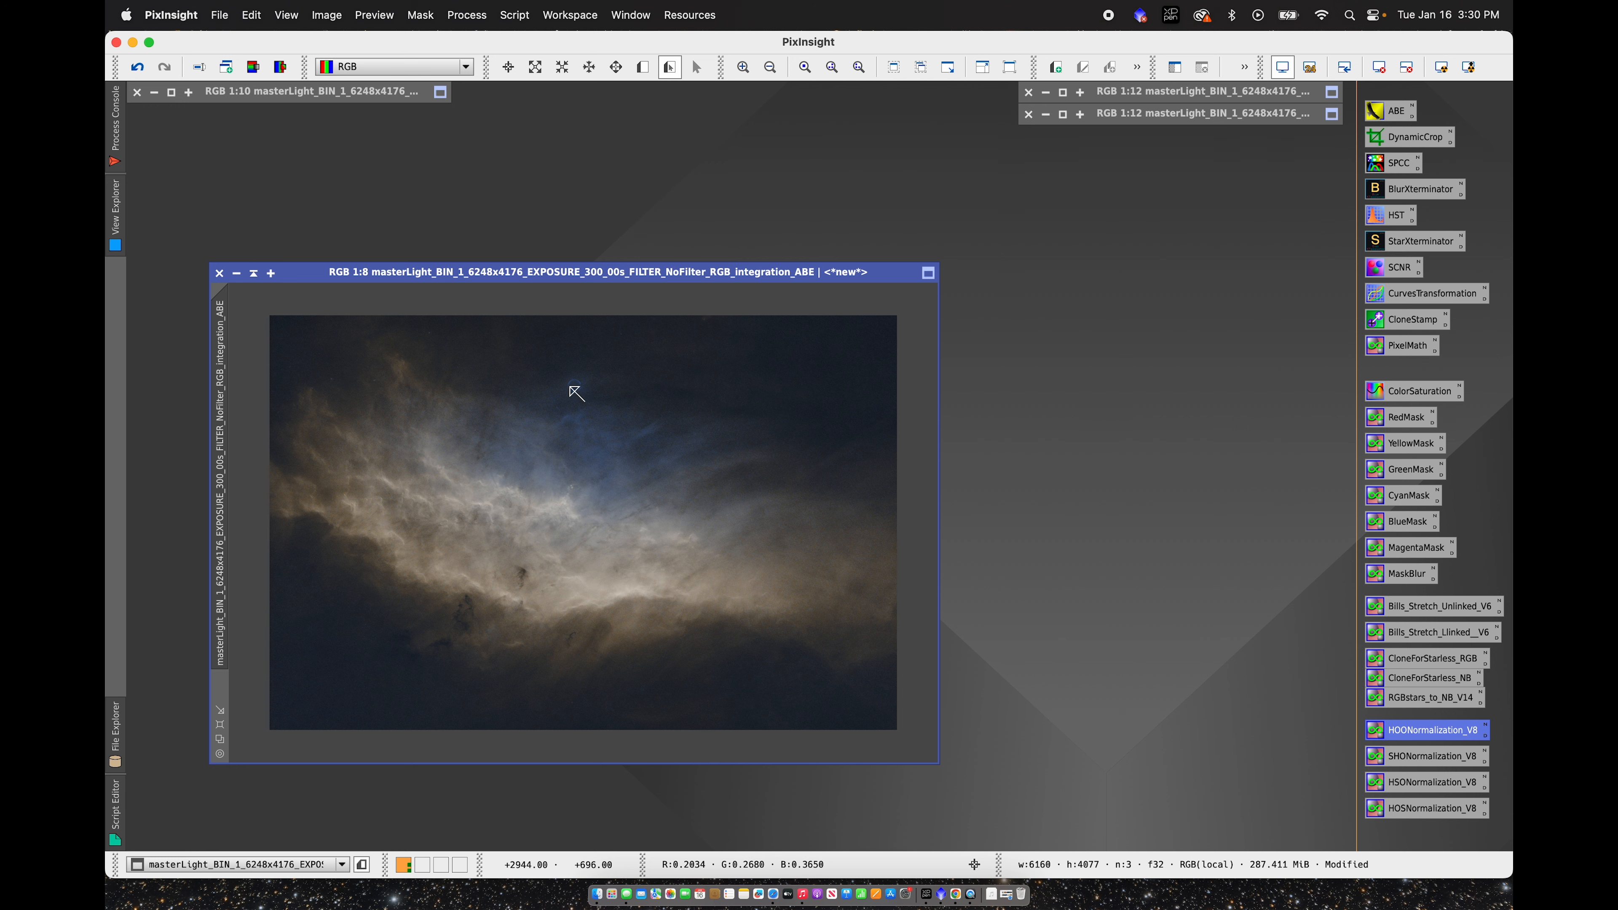
{"action": "scroll", "coordinate": [584, 373], "scroll_direction": "up", "scroll_amount": 6}
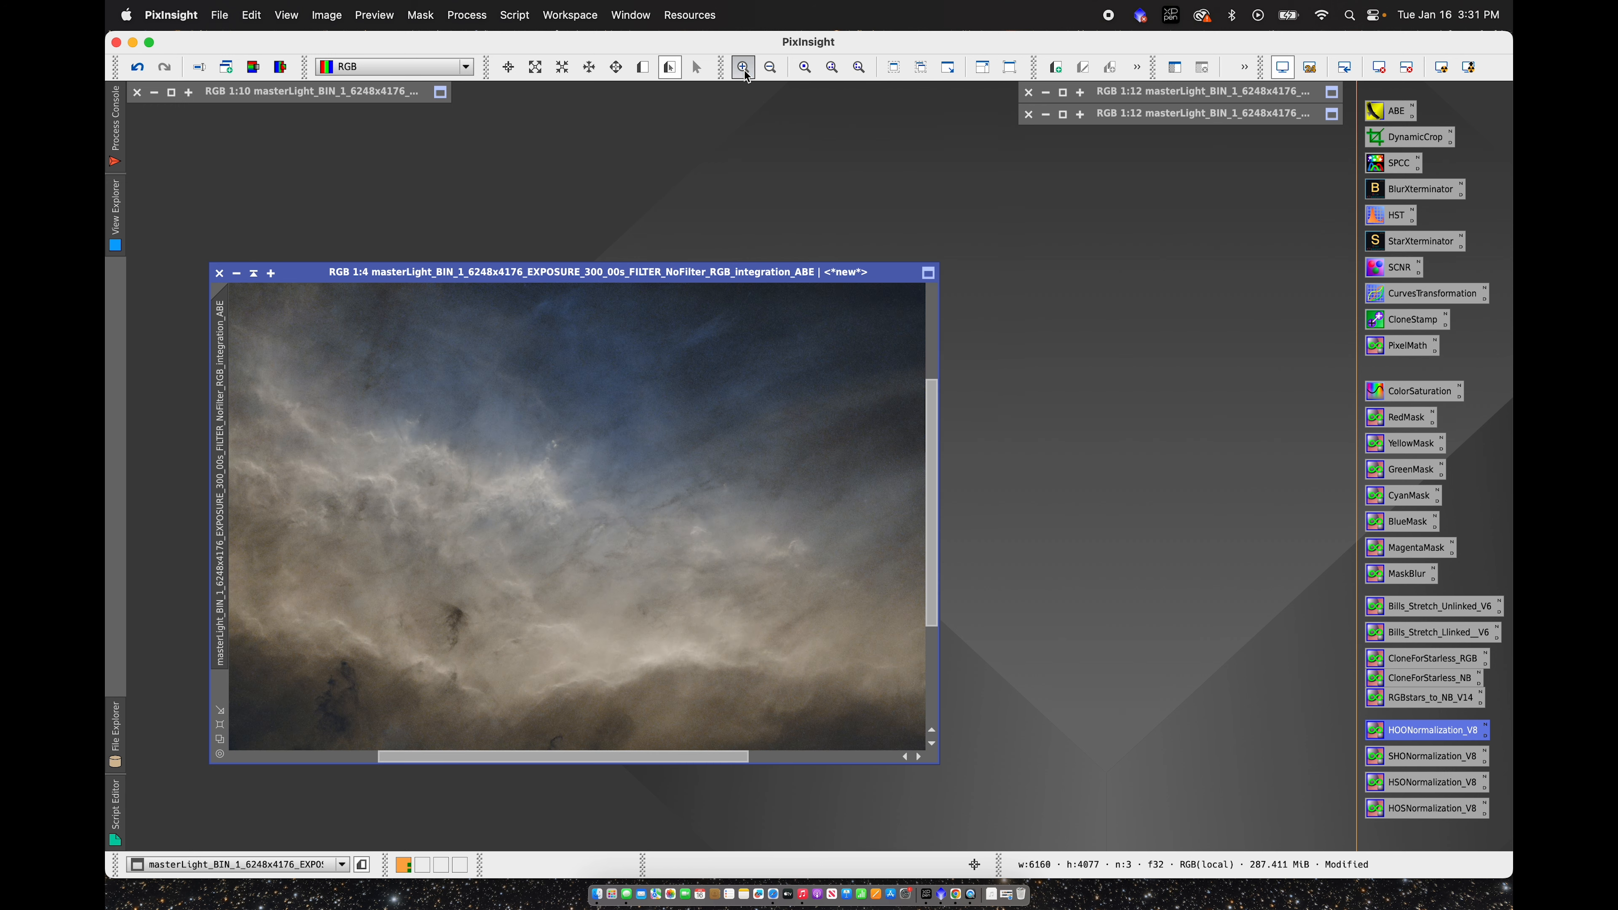
{"action": "left_click_drag", "start_coordinate": [932, 475], "coordinate": [928, 324]}
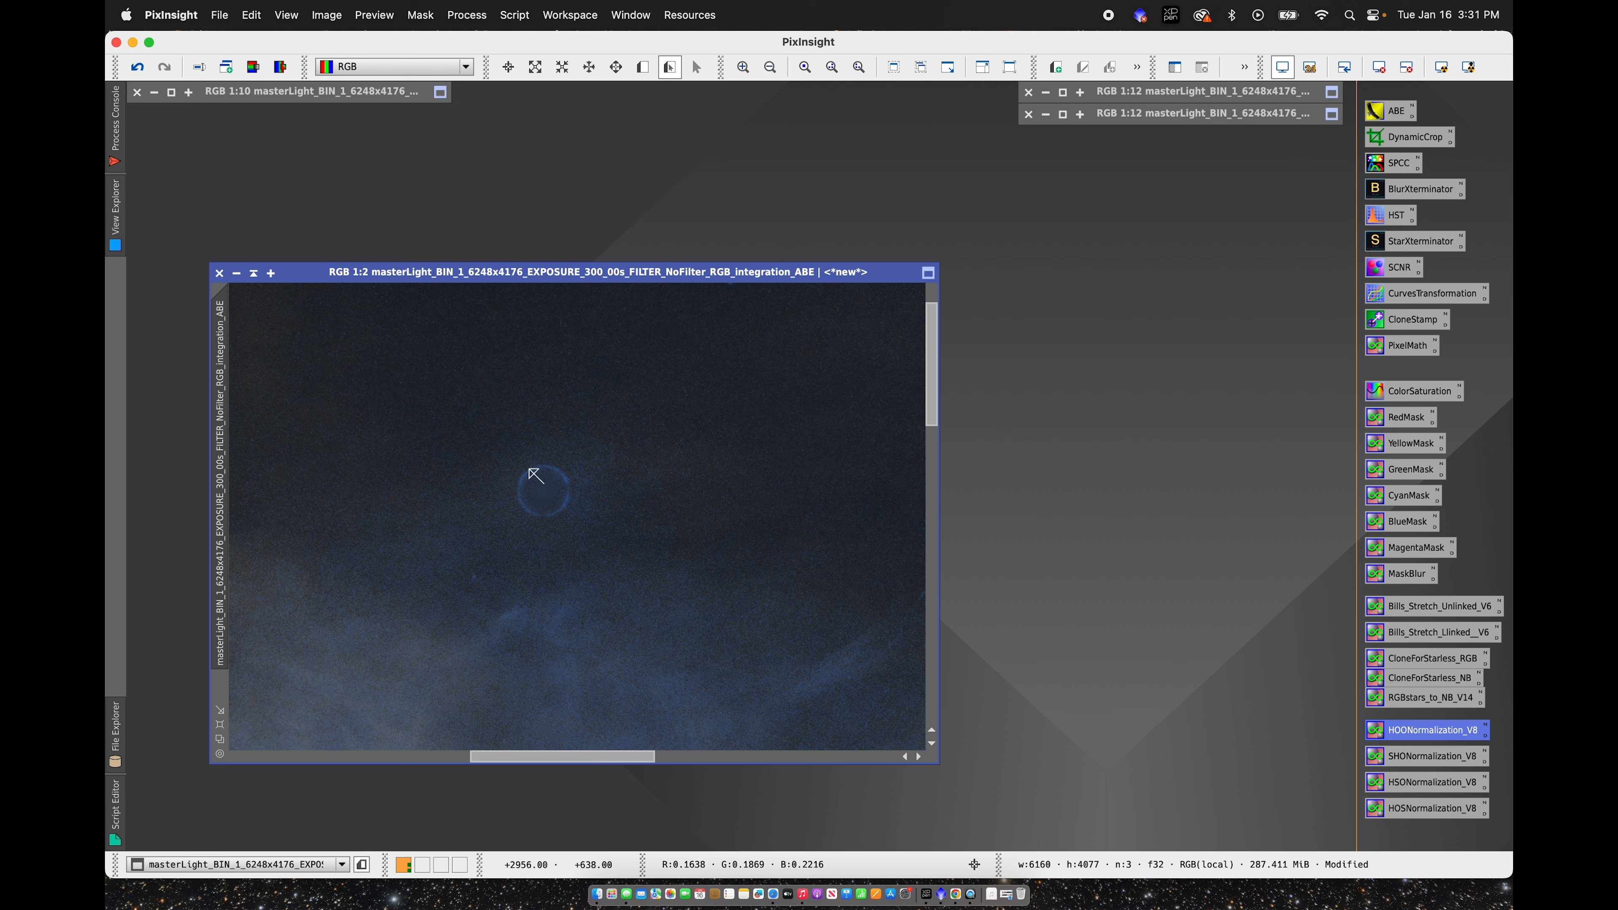
{"action": "double_click", "coordinate": [1383, 326]}
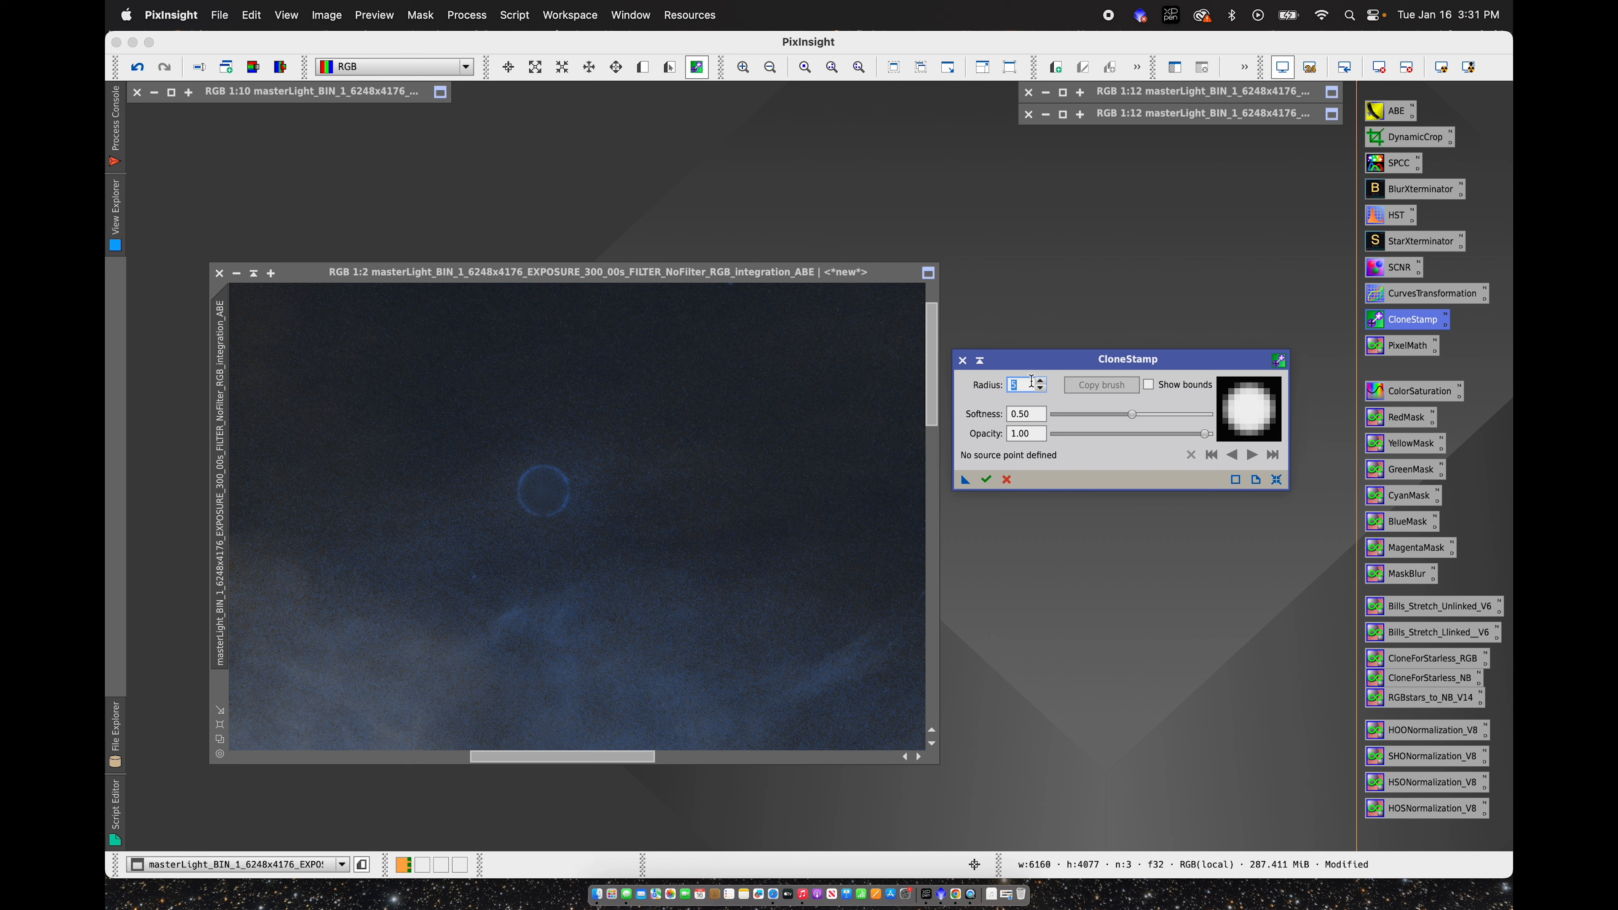
{"action": "type", "text": "70"}
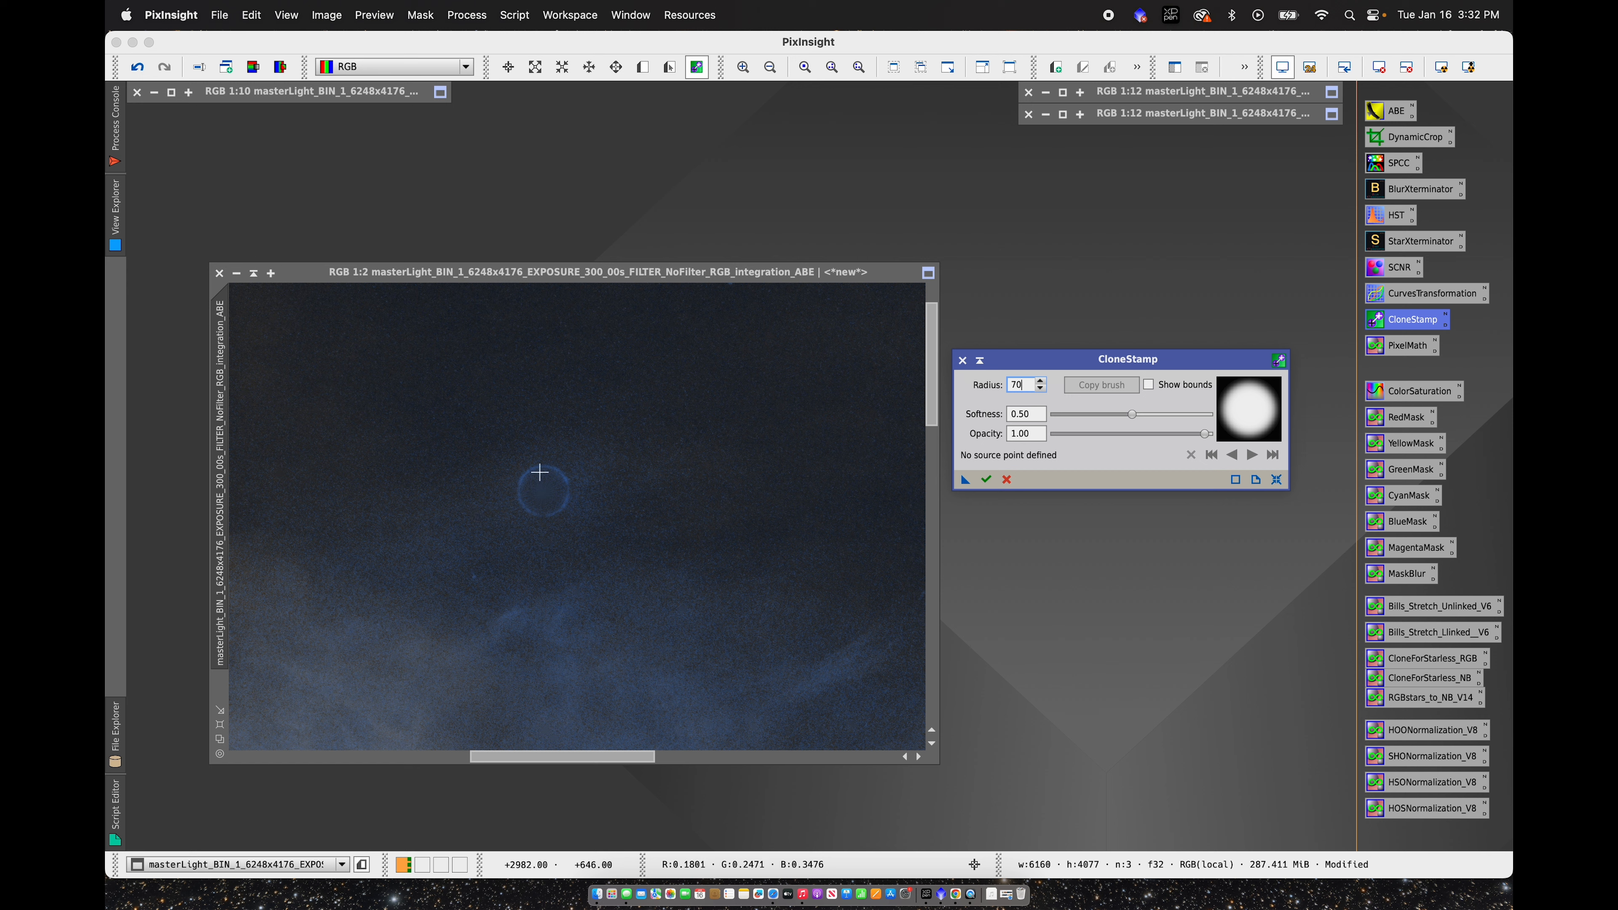
{"action": "left_click", "coordinate": [444, 536], "text": "super"}
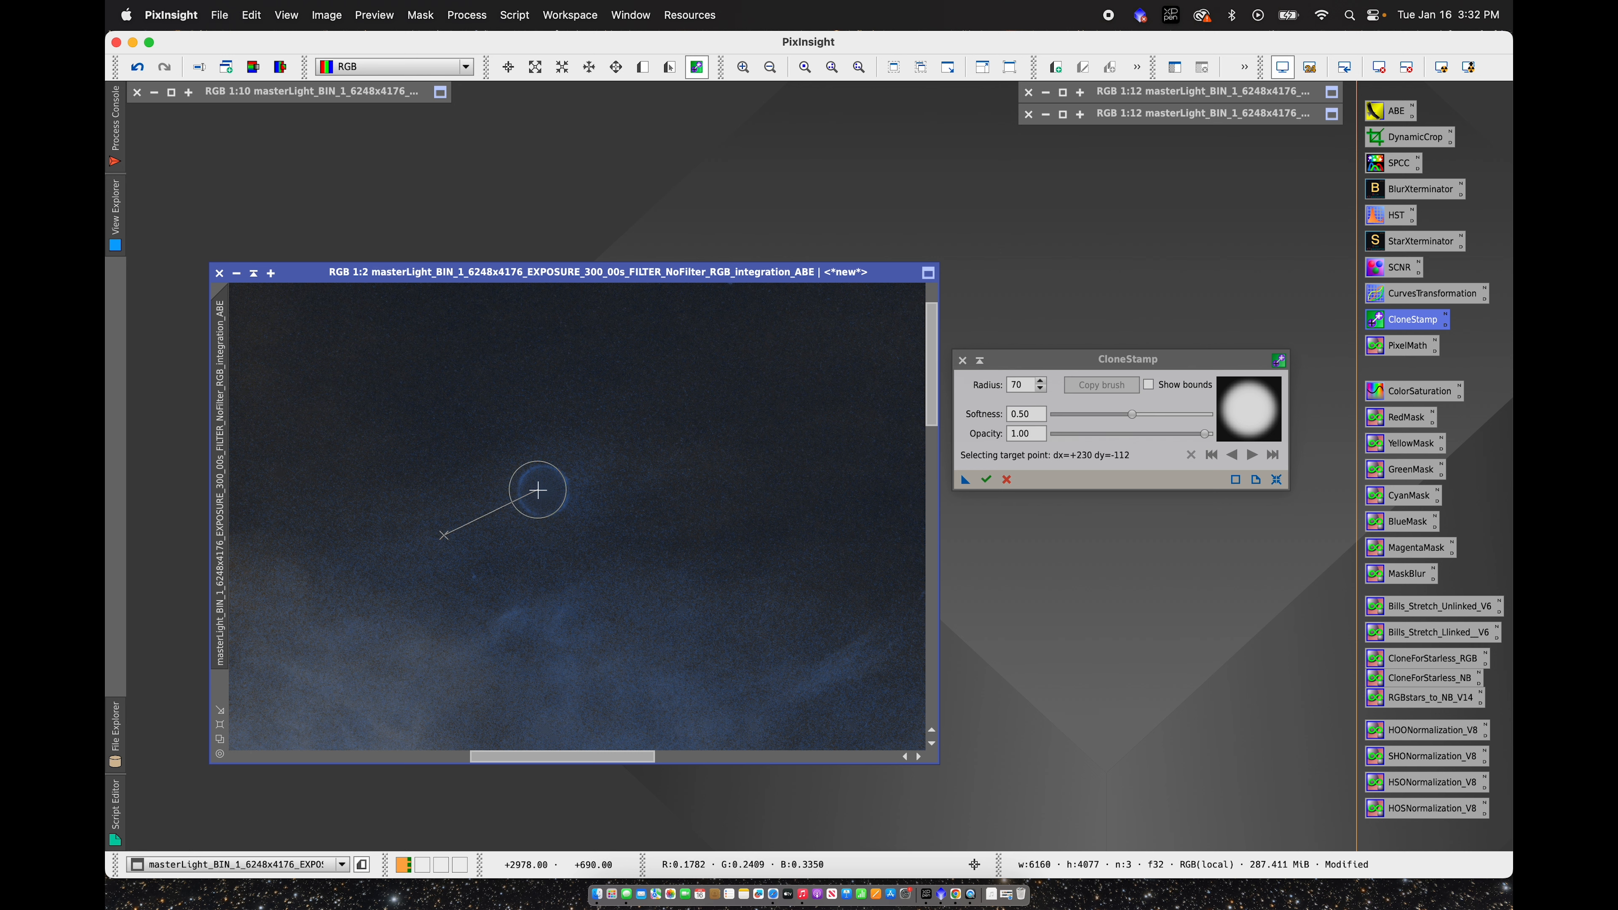
{"action": "left_click", "coordinate": [539, 490]}
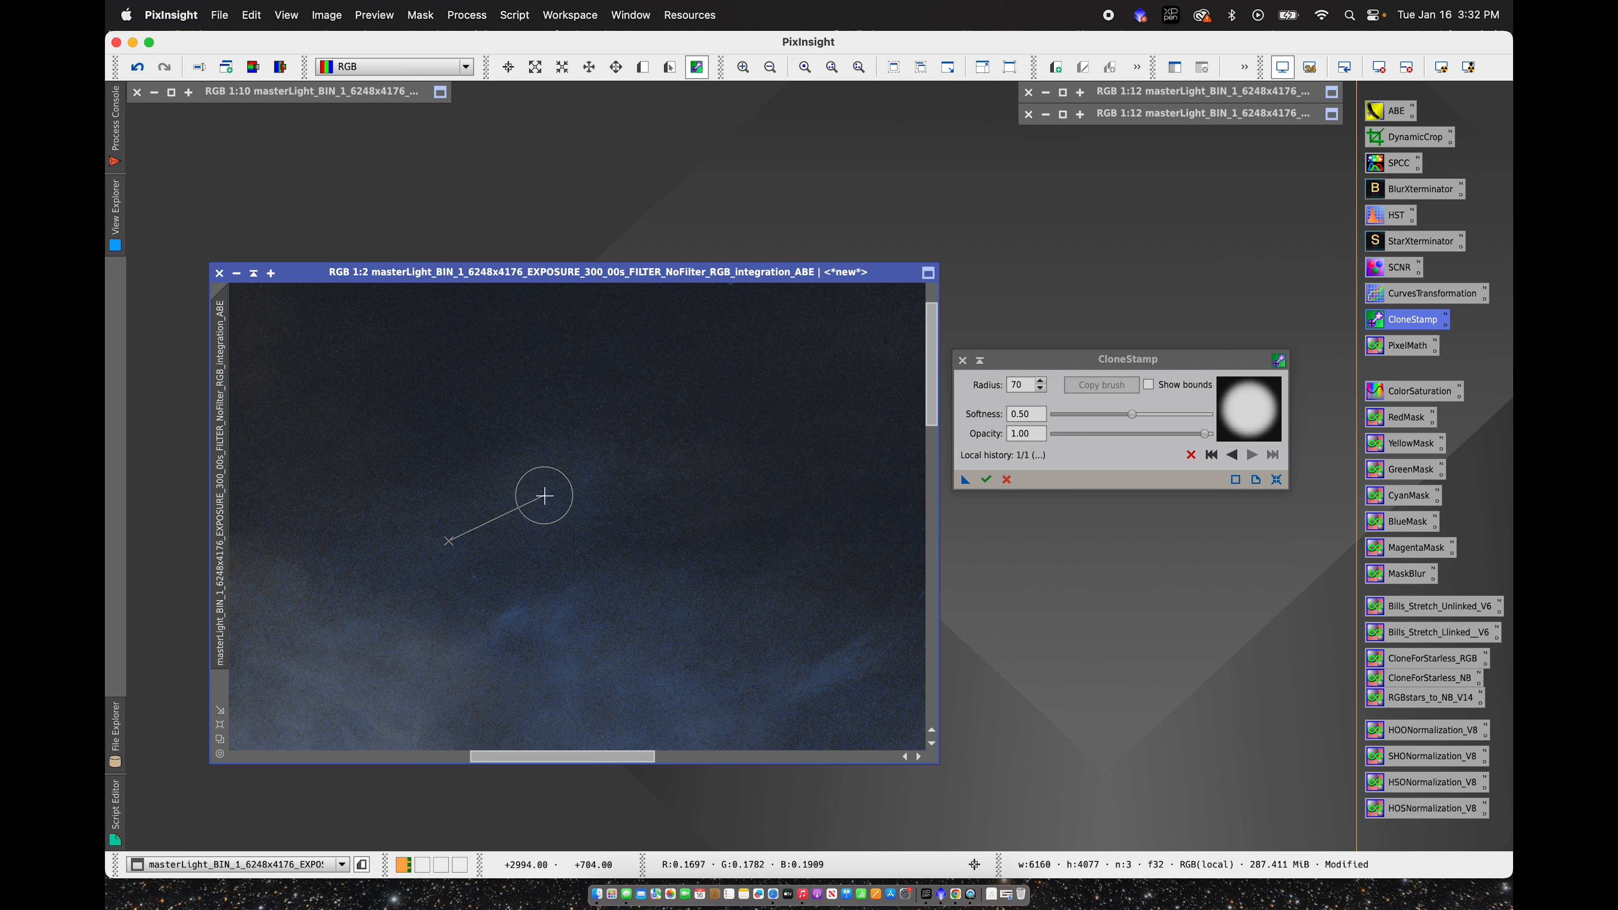
{"action": "mouse_move", "coordinate": [544, 496]}
{"action": "left_mouse_down"}
{"action": "mouse_move", "coordinate": [748, 550]}
{"action": "mouse_move", "coordinate": [803, 583]}
{"action": "left_mouse_up"}
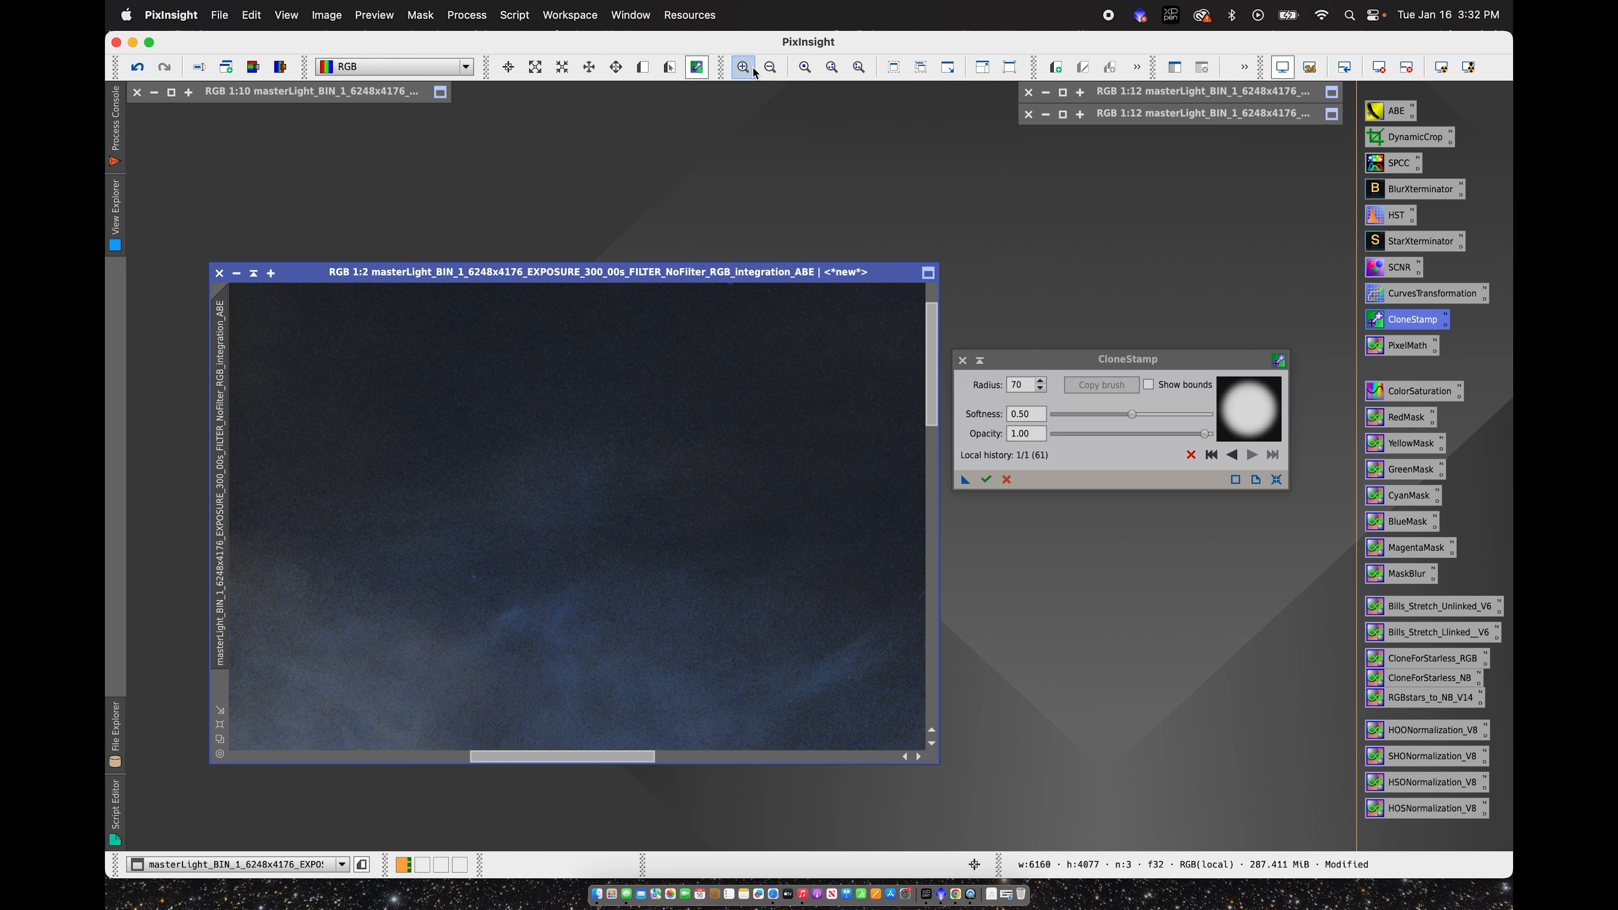
Step: Check the clone-stamp retouch on the whole image, commit it and close CloneStamp
{"action": "left_click", "coordinate": [771, 67]}
{"action": "left_click", "coordinate": [770, 67]}
{"action": "left_click", "coordinate": [771, 68]}
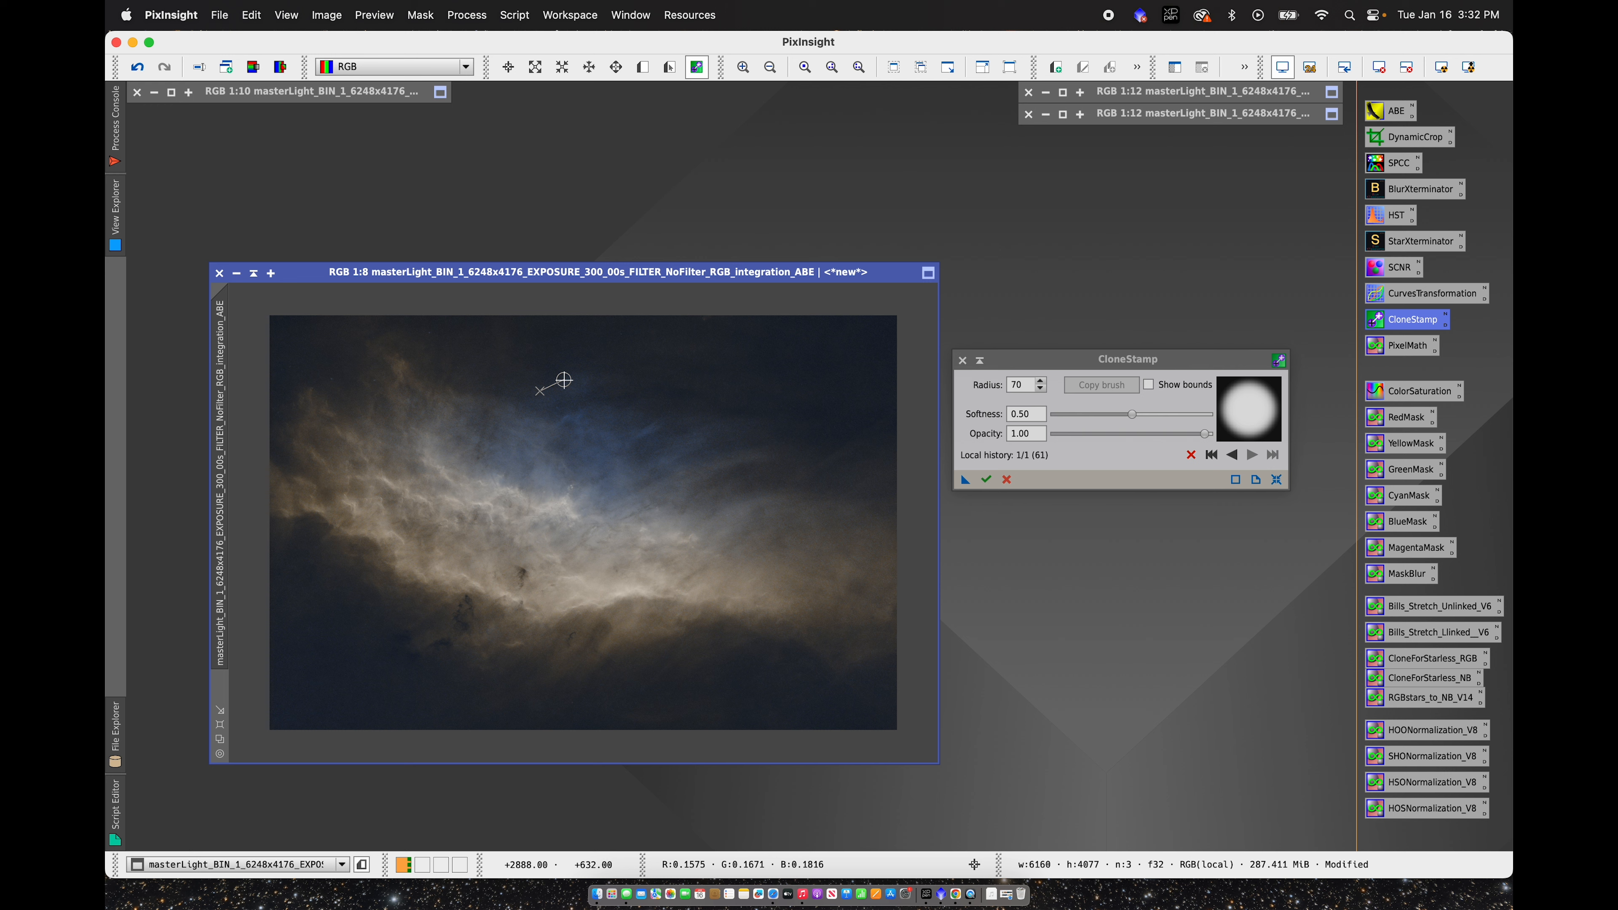
{"action": "left_click", "coordinate": [989, 482]}
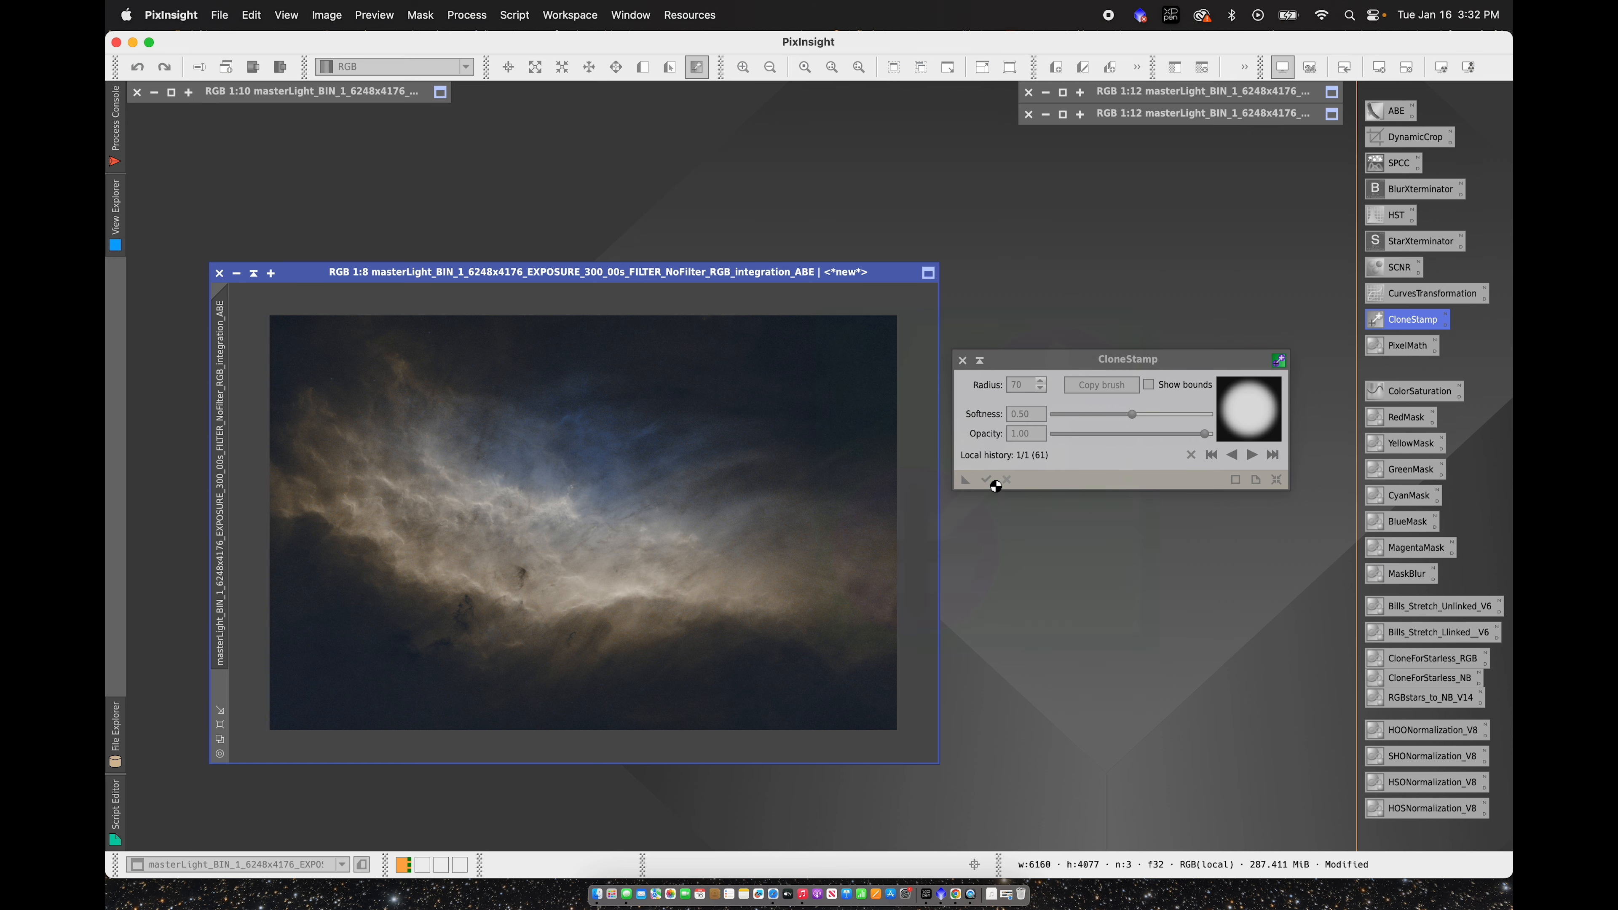
{"action": "left_click", "coordinate": [962, 361]}
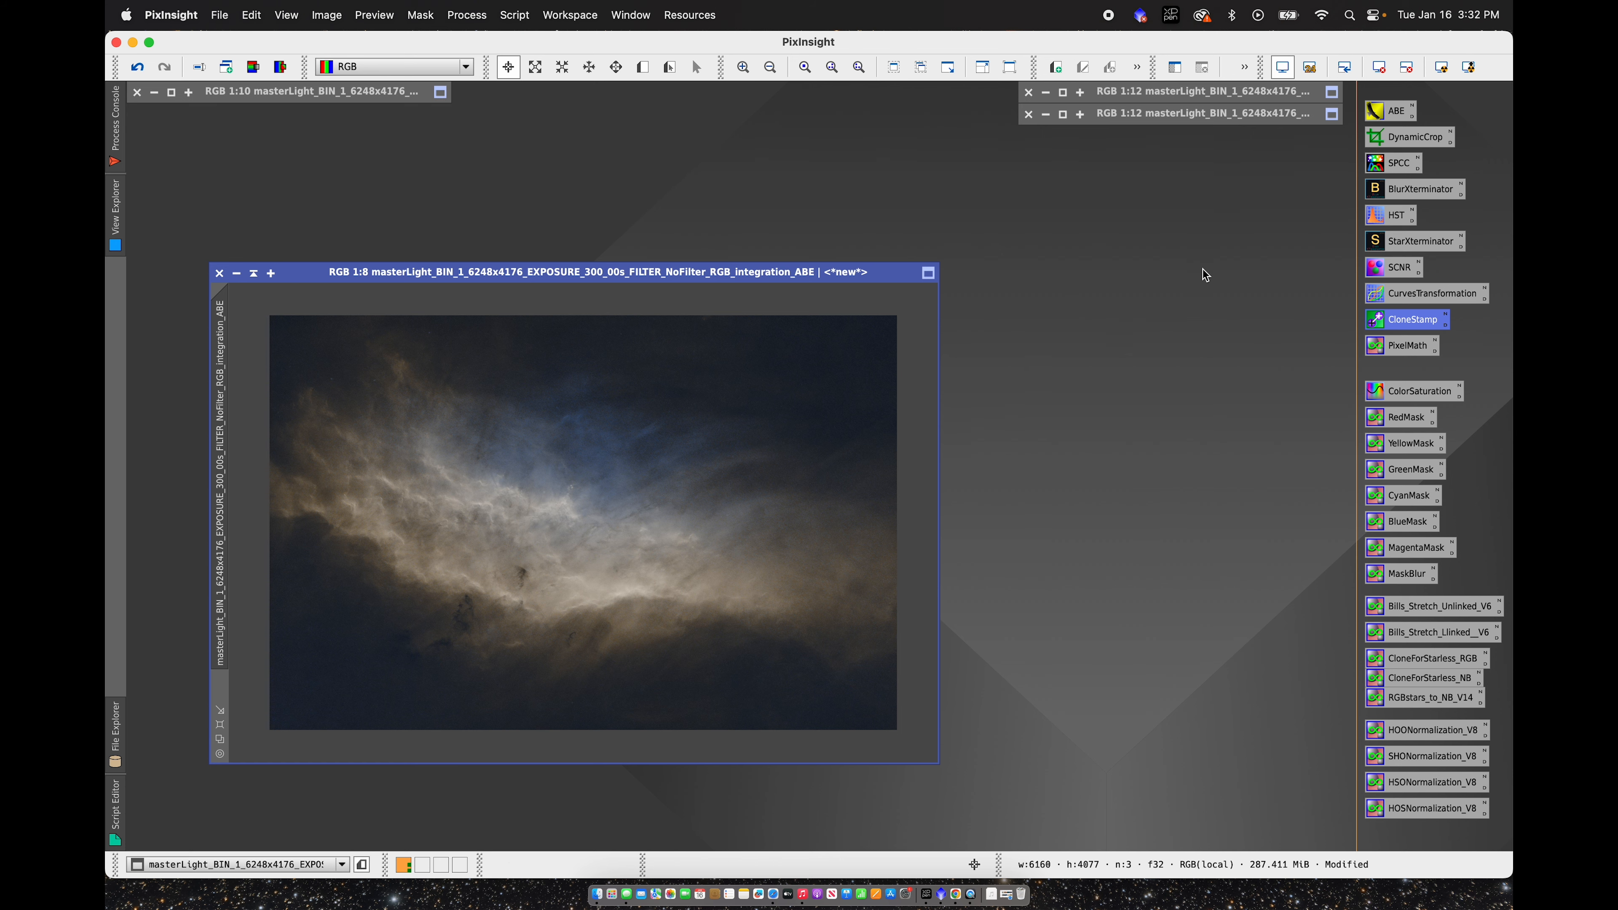
Step: Boost the image's saturation using CurvesTransformation with a real-time preview, applying a curve point at input 0.38684 and output 0.61842
{"action": "double_click", "coordinate": [1384, 292]}
{"action": "left_click_drag", "start_coordinate": [893, 280], "coordinate": [835, 248]}
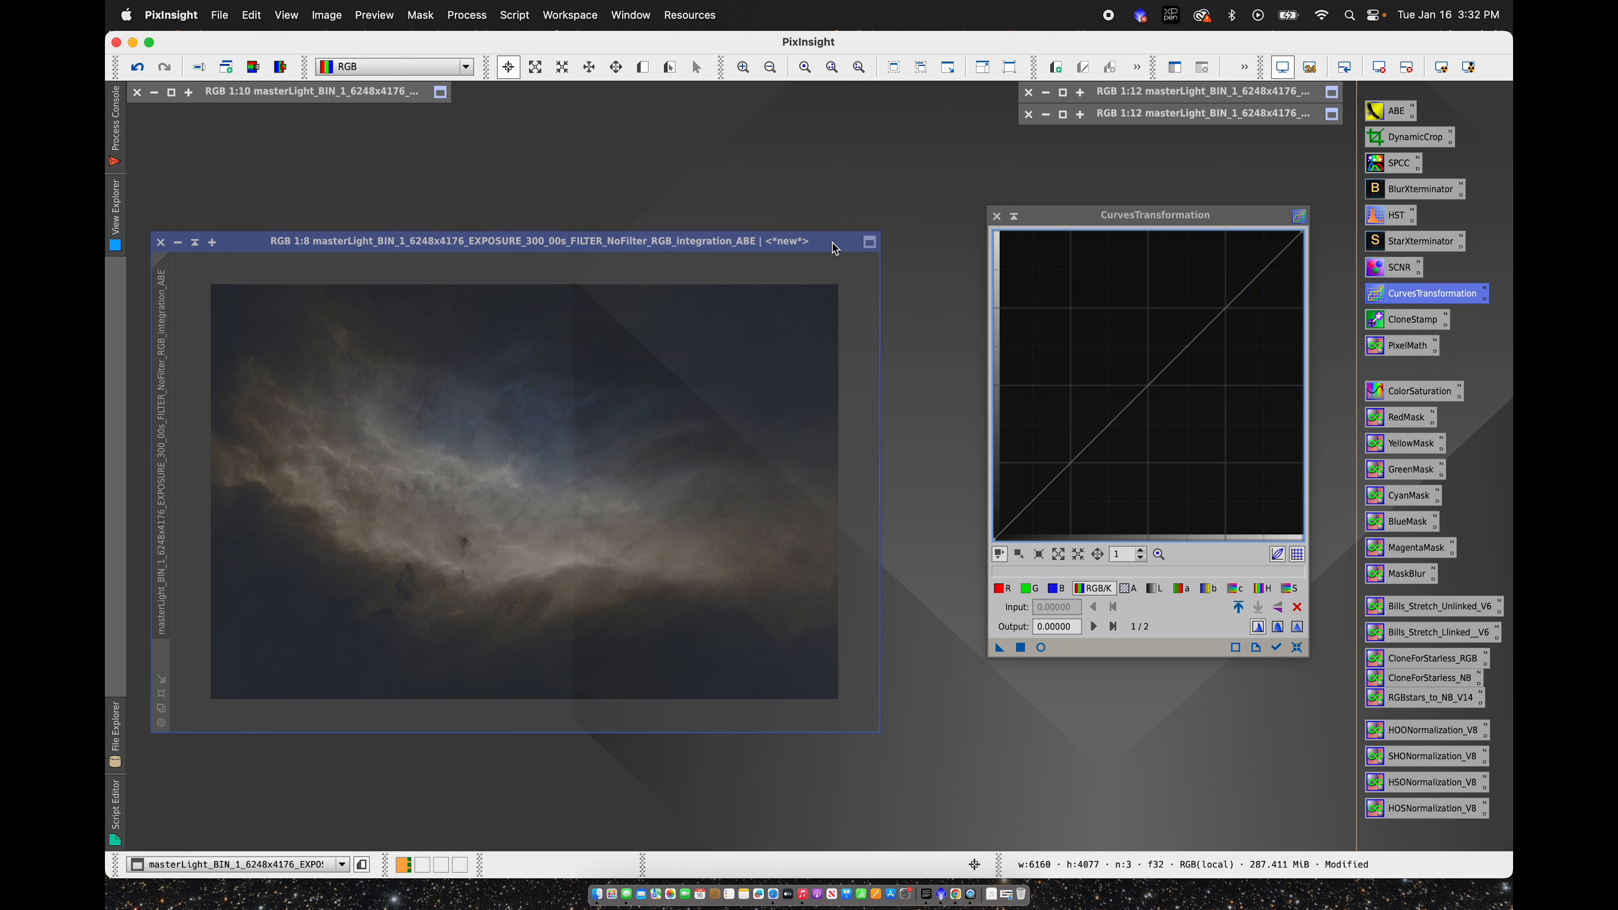
{"action": "left_click_drag", "start_coordinate": [1116, 215], "coordinate": [1050, 248]}
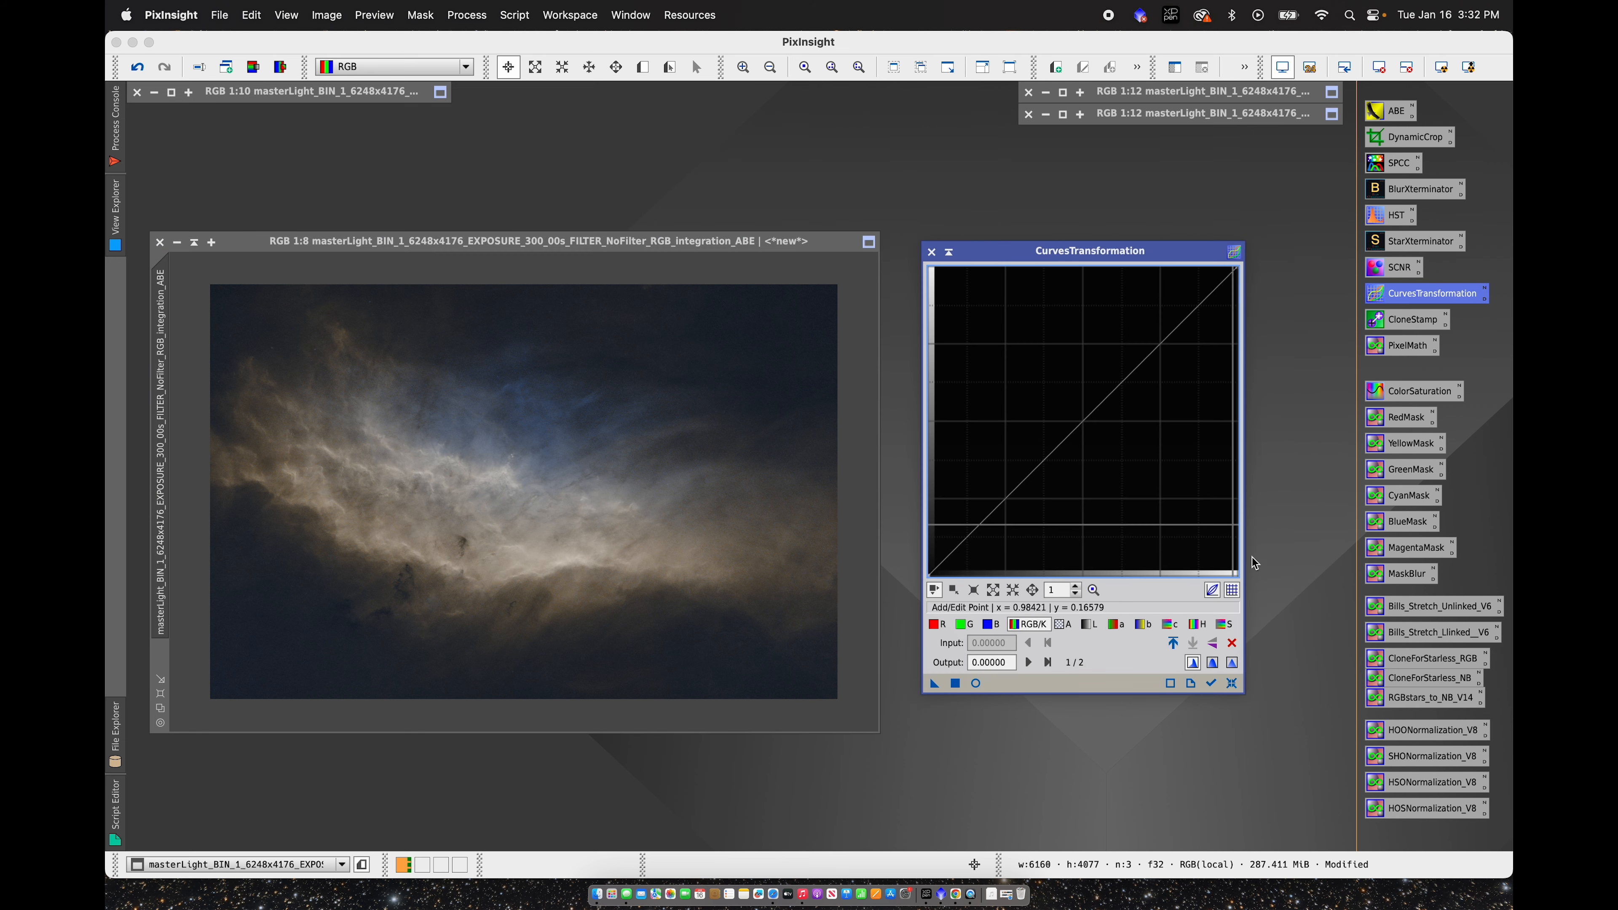
{"action": "left_click", "coordinate": [980, 684]}
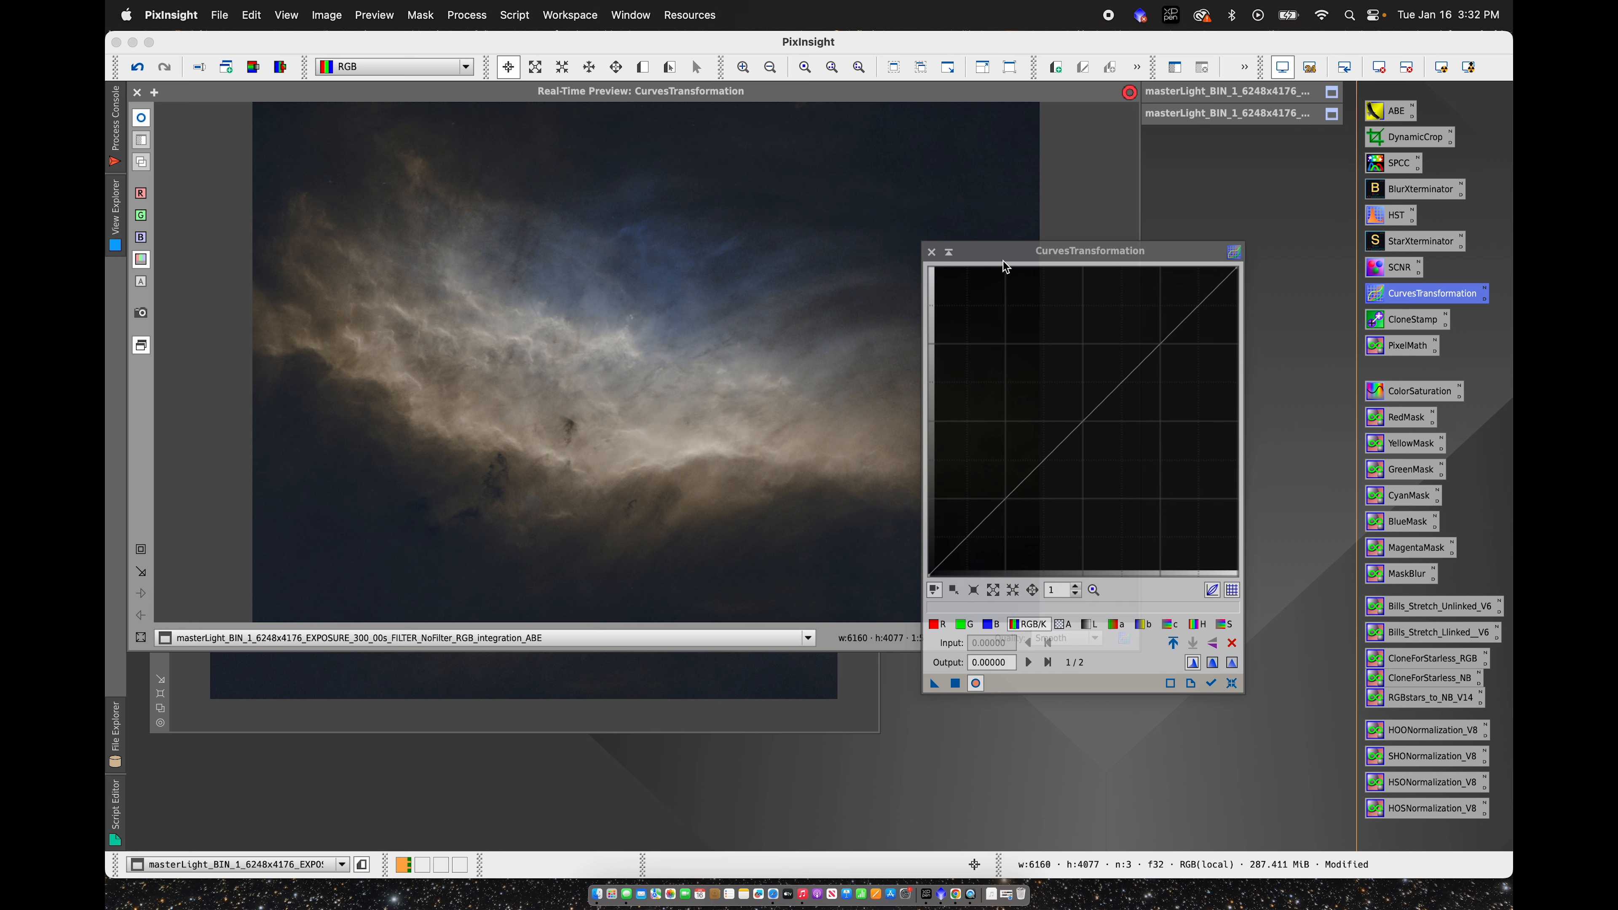
{"action": "left_click_drag", "start_coordinate": [1005, 255], "coordinate": [1080, 272]}
{"action": "left_click_drag", "start_coordinate": [649, 93], "coordinate": [650, 153]}
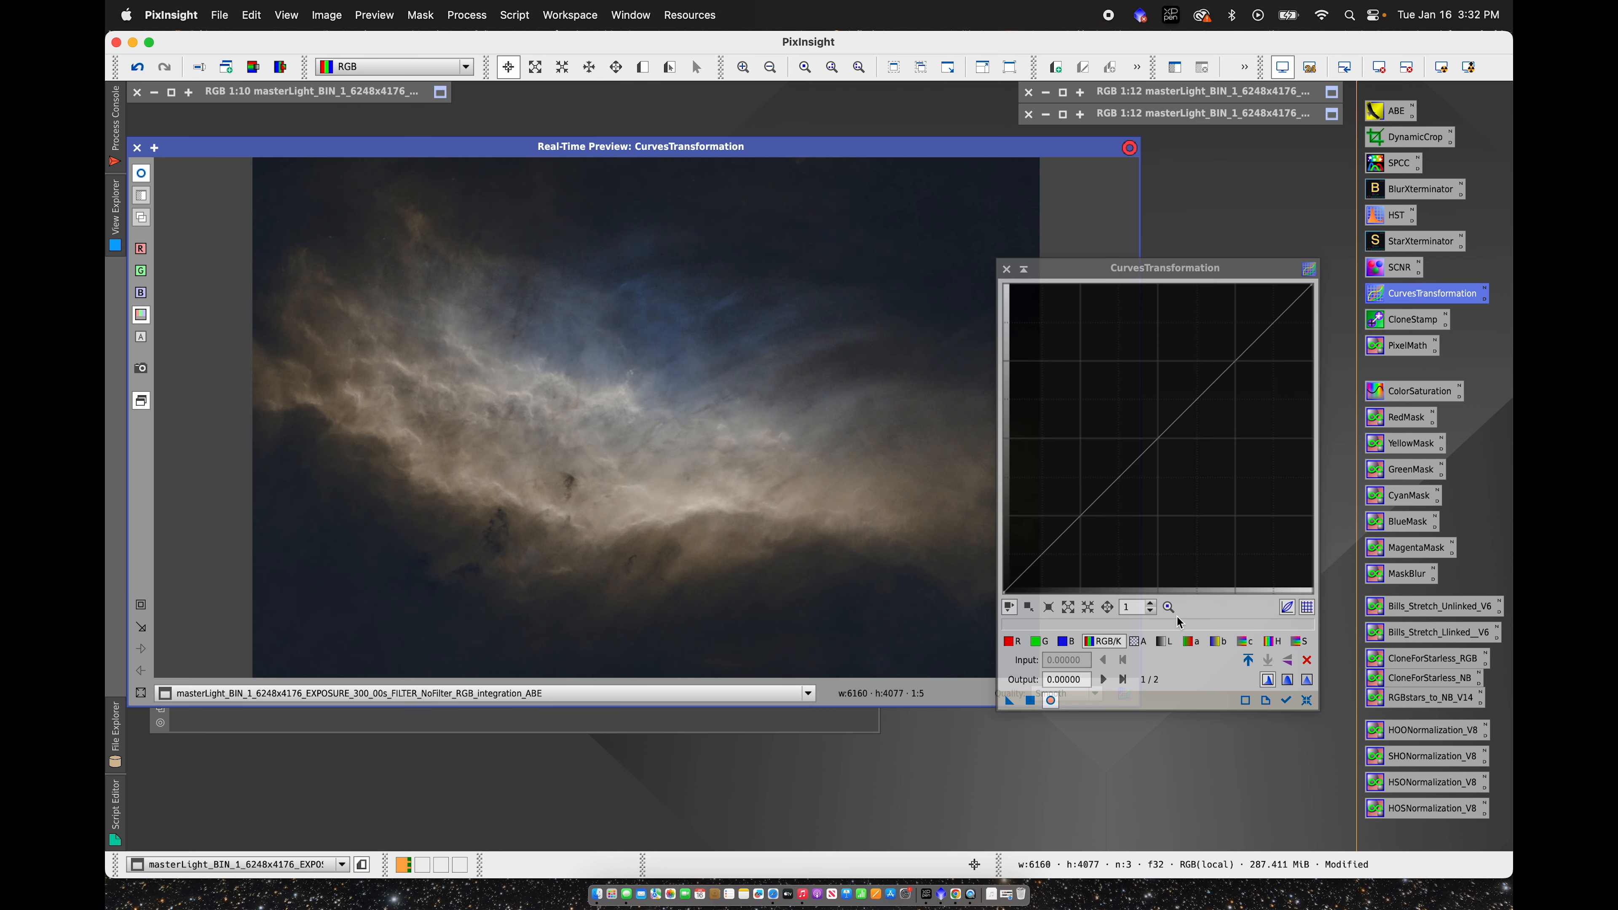
{"action": "left_click", "coordinate": [1300, 642]}
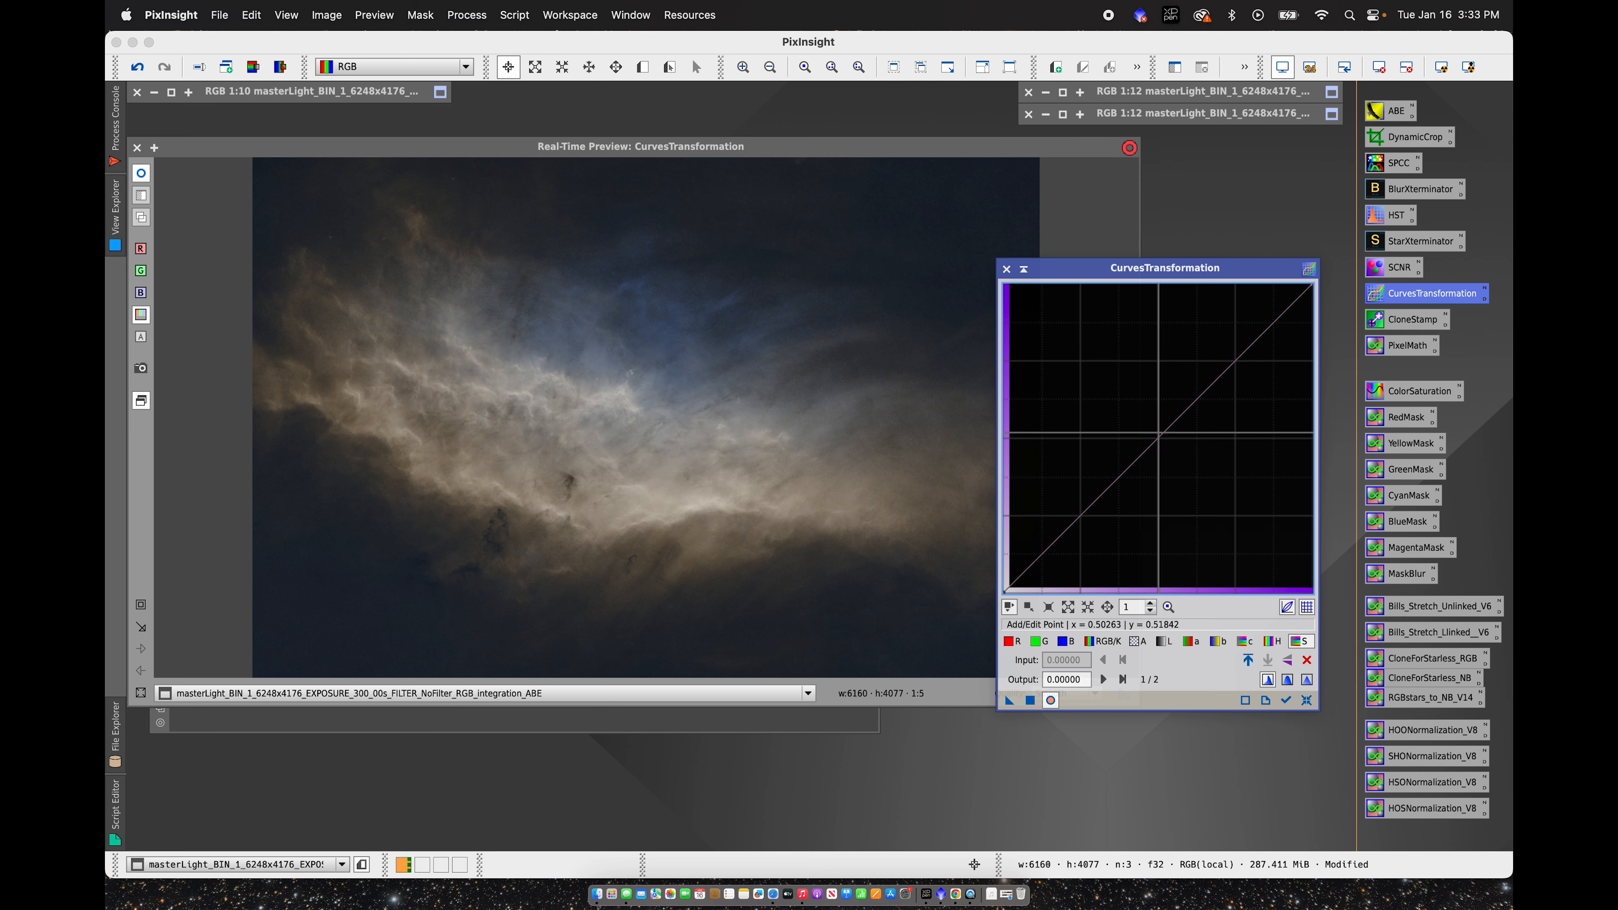
{"action": "left_click", "coordinate": [1153, 436]}
{"action": "left_click_drag", "start_coordinate": [1152, 435], "coordinate": [1123, 401]}
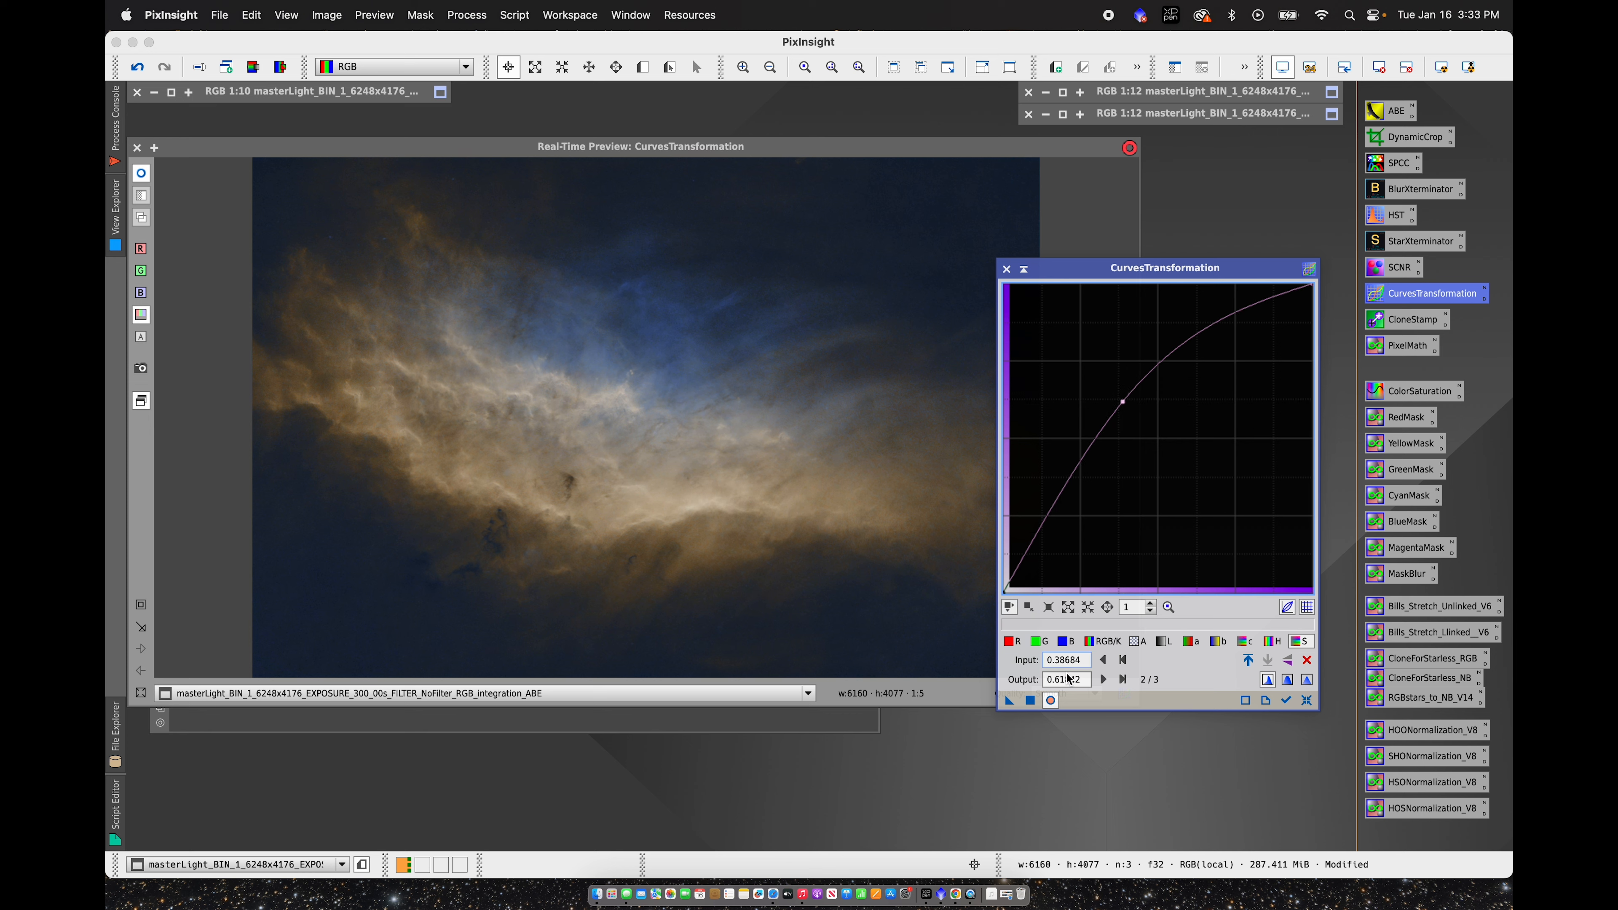
{"action": "left_click", "coordinate": [1031, 700]}
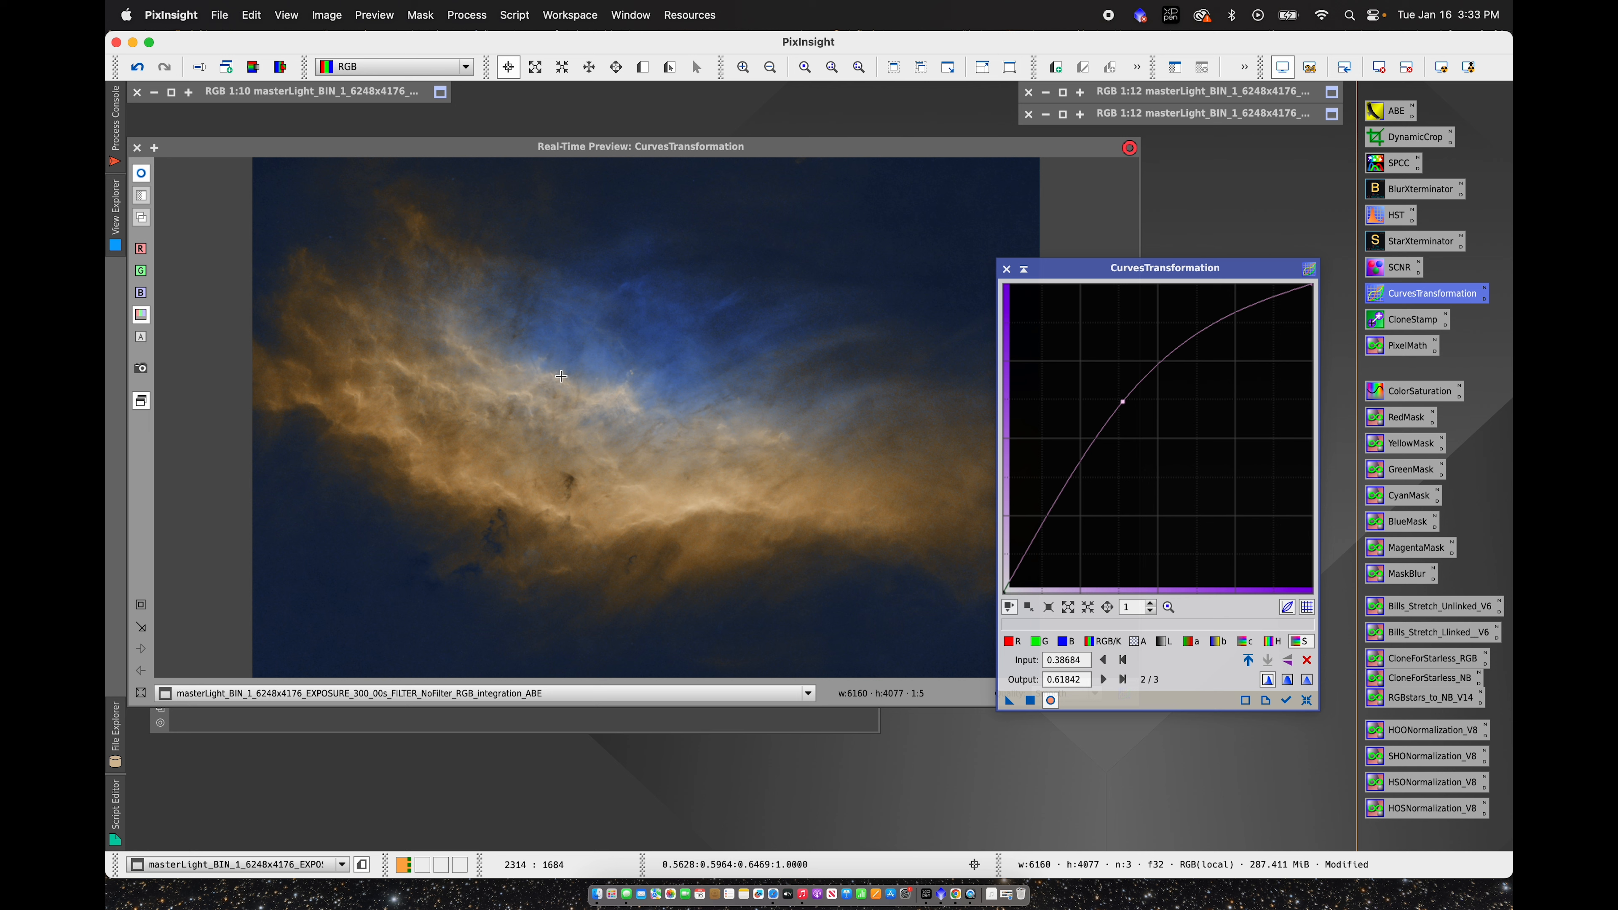
Step: Reset the curve, apply a second saturation boost with a point at input 0.42105 and output 0.61579, and close CurvesTransformation and its preview
{"action": "left_click", "coordinate": [1311, 704]}
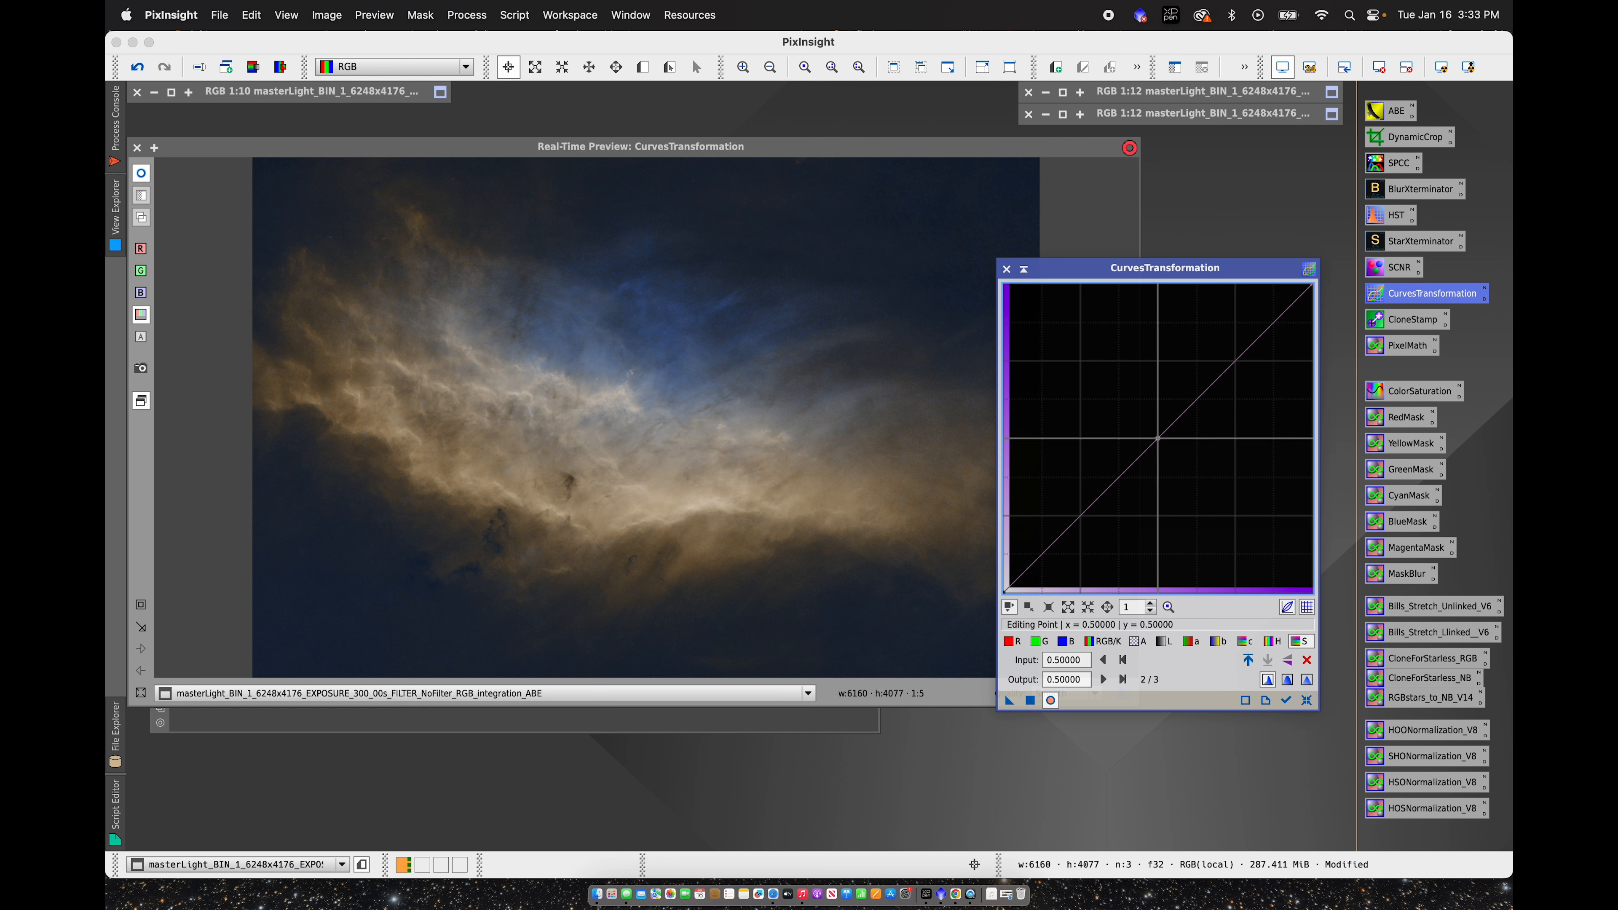
{"action": "left_click_drag", "start_coordinate": [1137, 459], "coordinate": [1134, 402]}
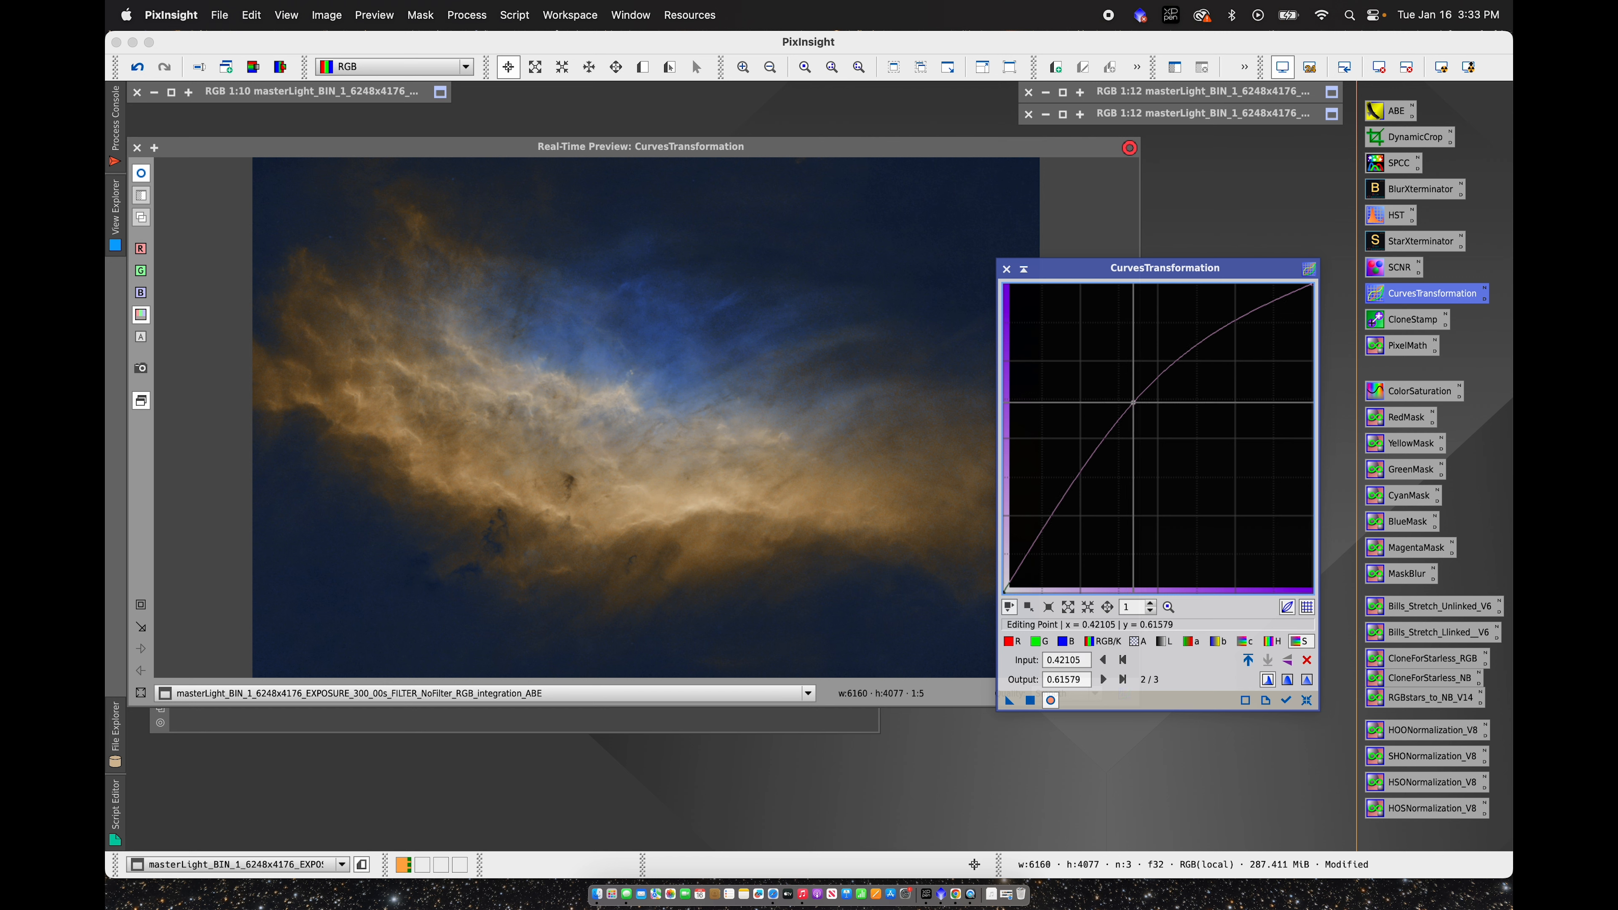
{"action": "left_click", "coordinate": [1031, 701]}
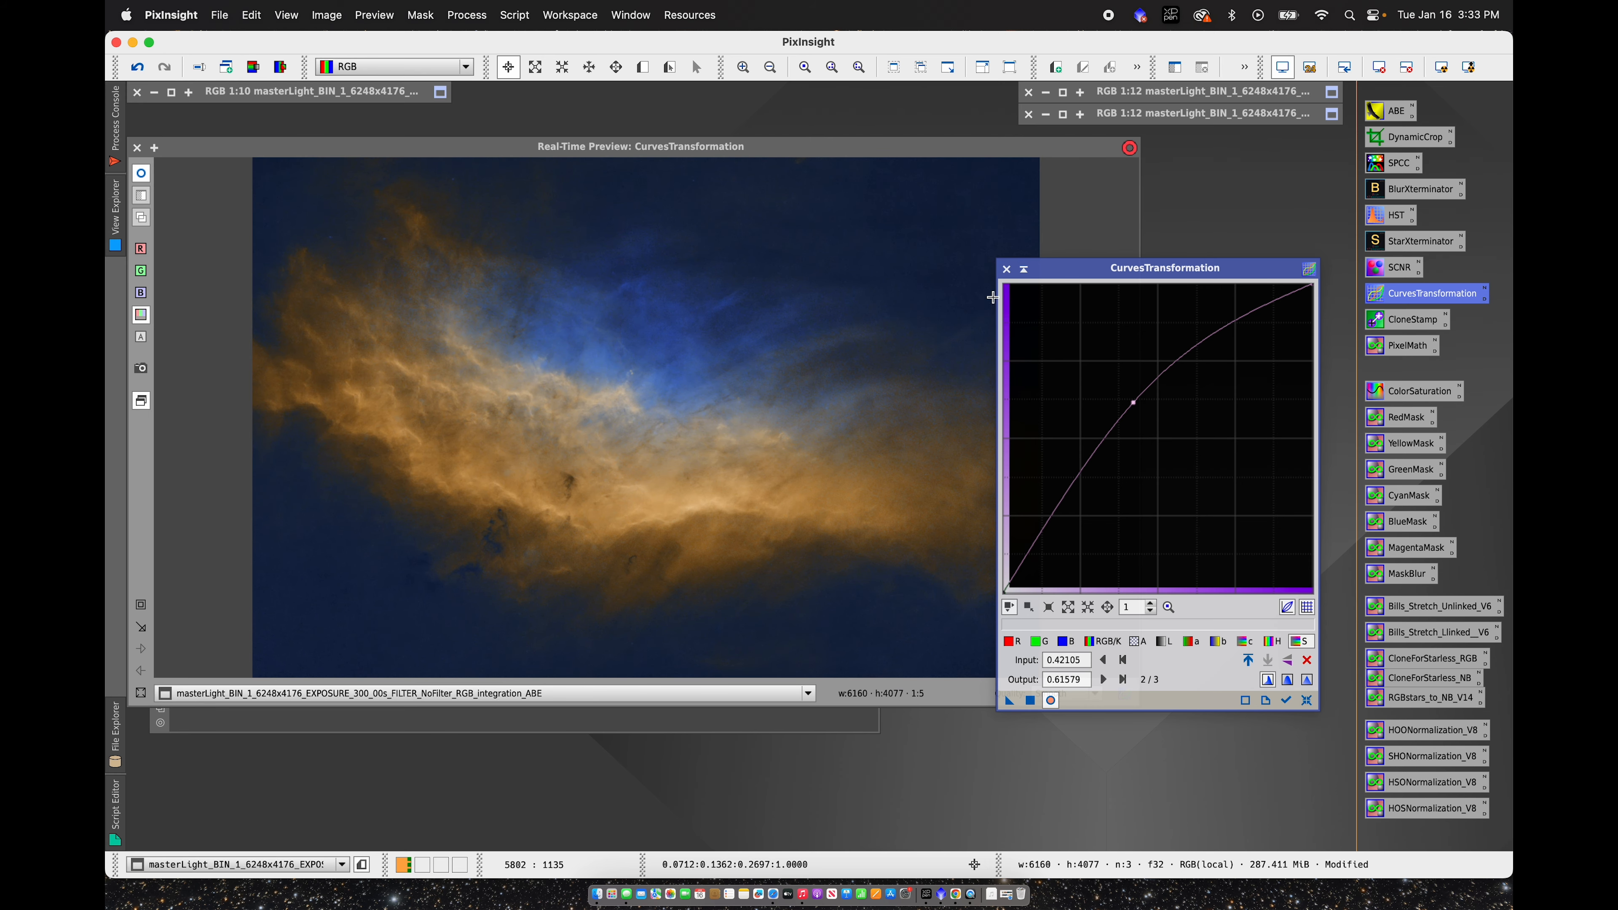
{"action": "left_click", "coordinate": [1006, 269]}
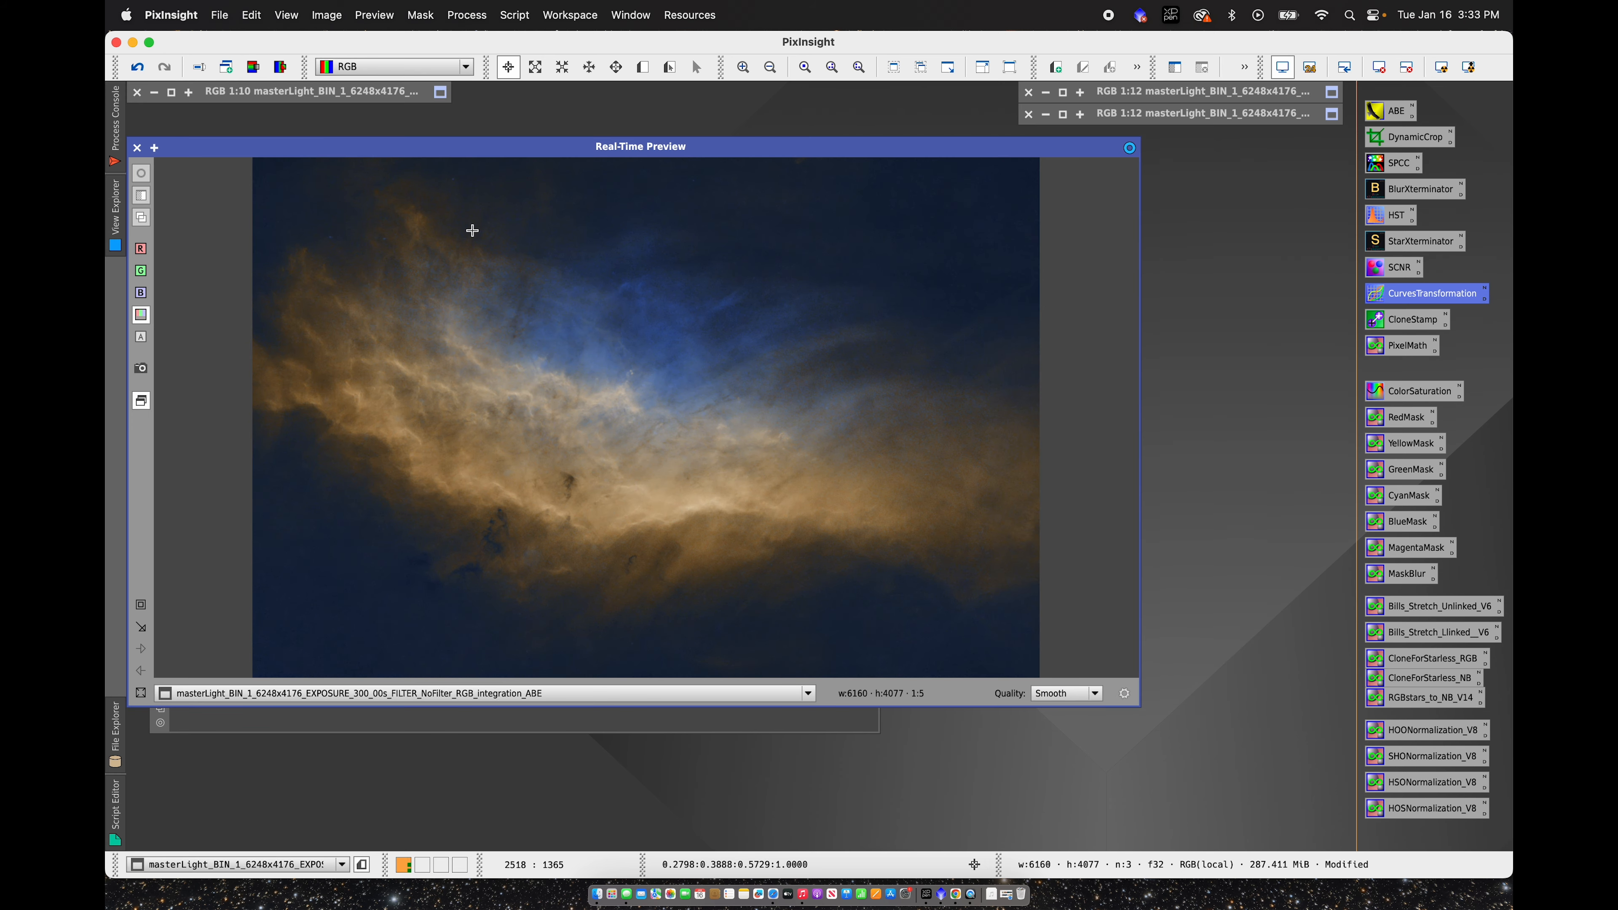
{"action": "left_click", "coordinate": [137, 148]}
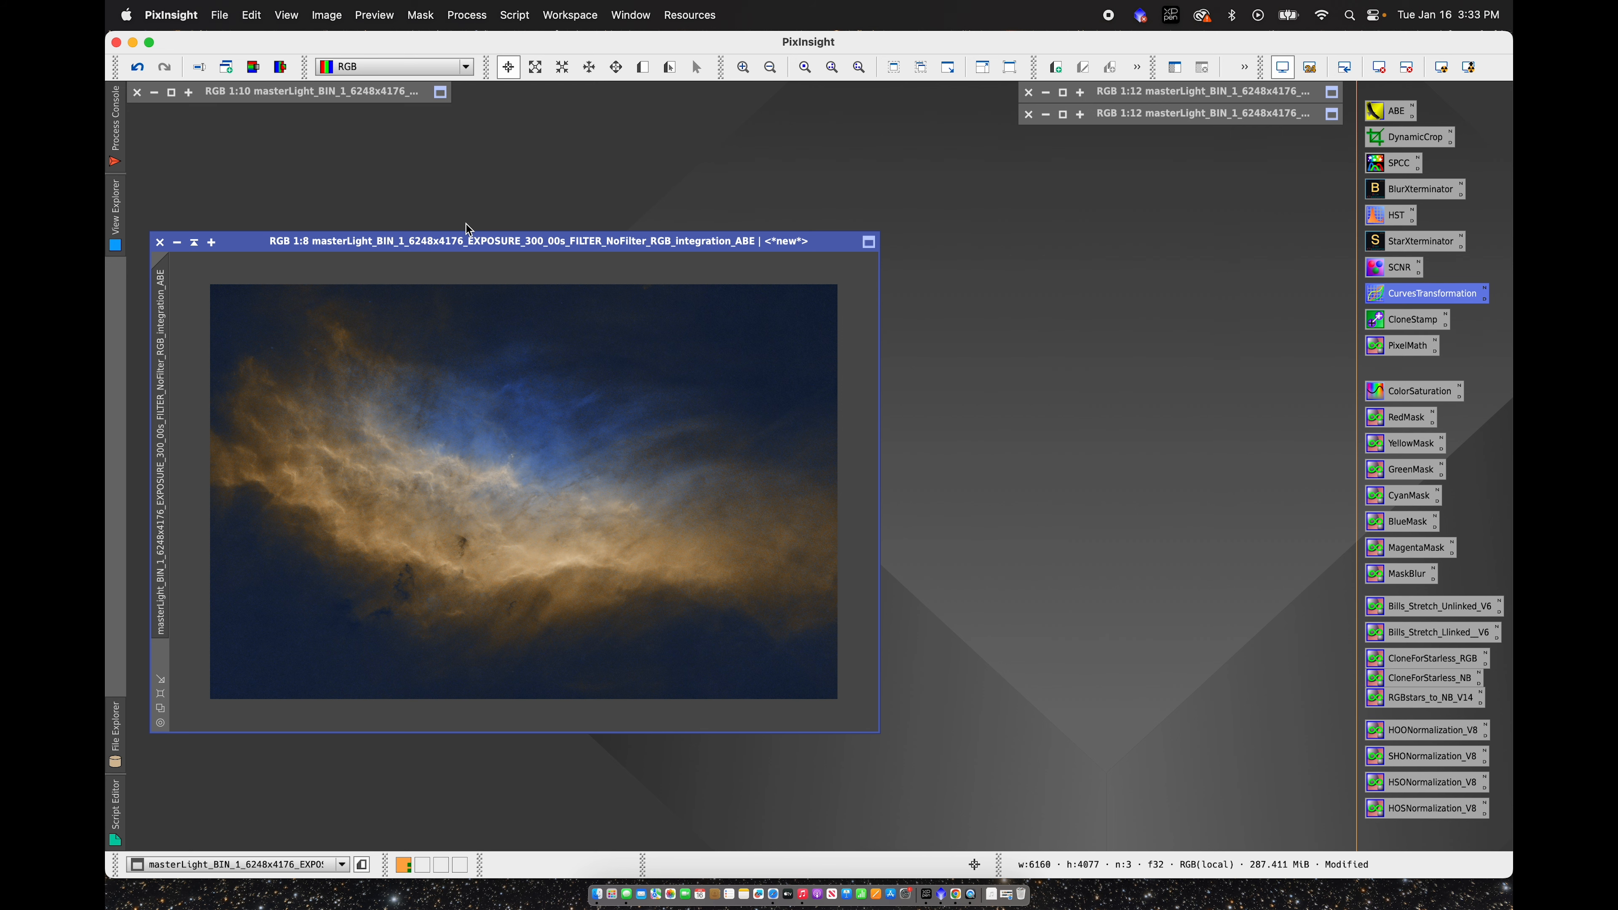
Step: Open HistogramTransformation beside the nebula image and select the 300-second RGB integration ABE view as its histogram source
{"action": "left_click_drag", "start_coordinate": [469, 241], "coordinate": [546, 217]}
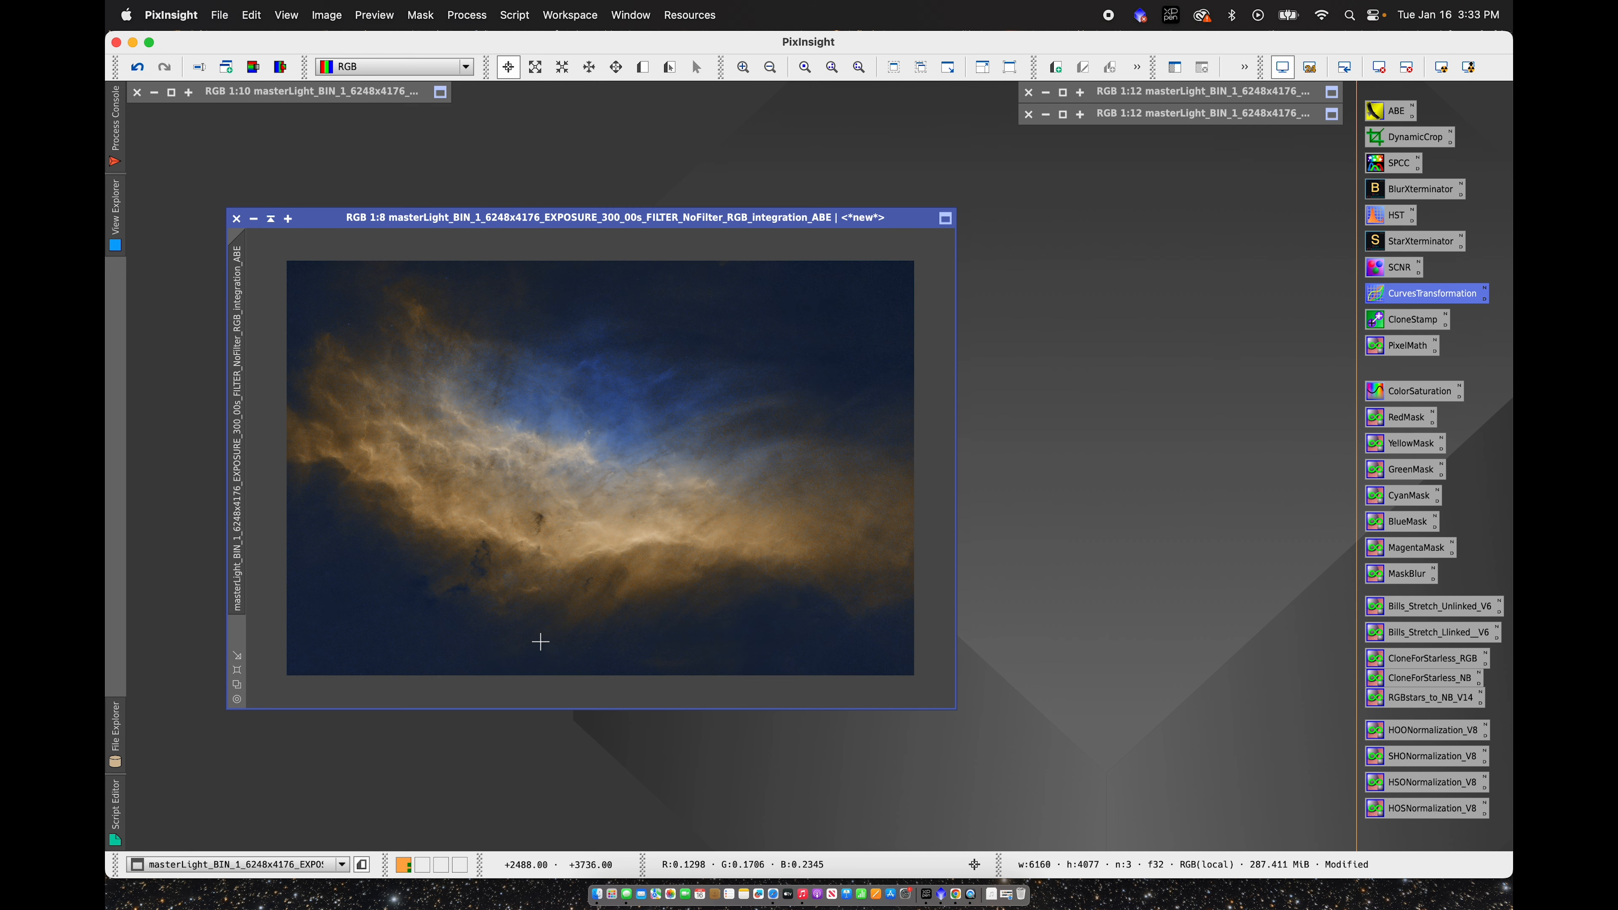
{"action": "double_click", "coordinate": [1385, 220]}
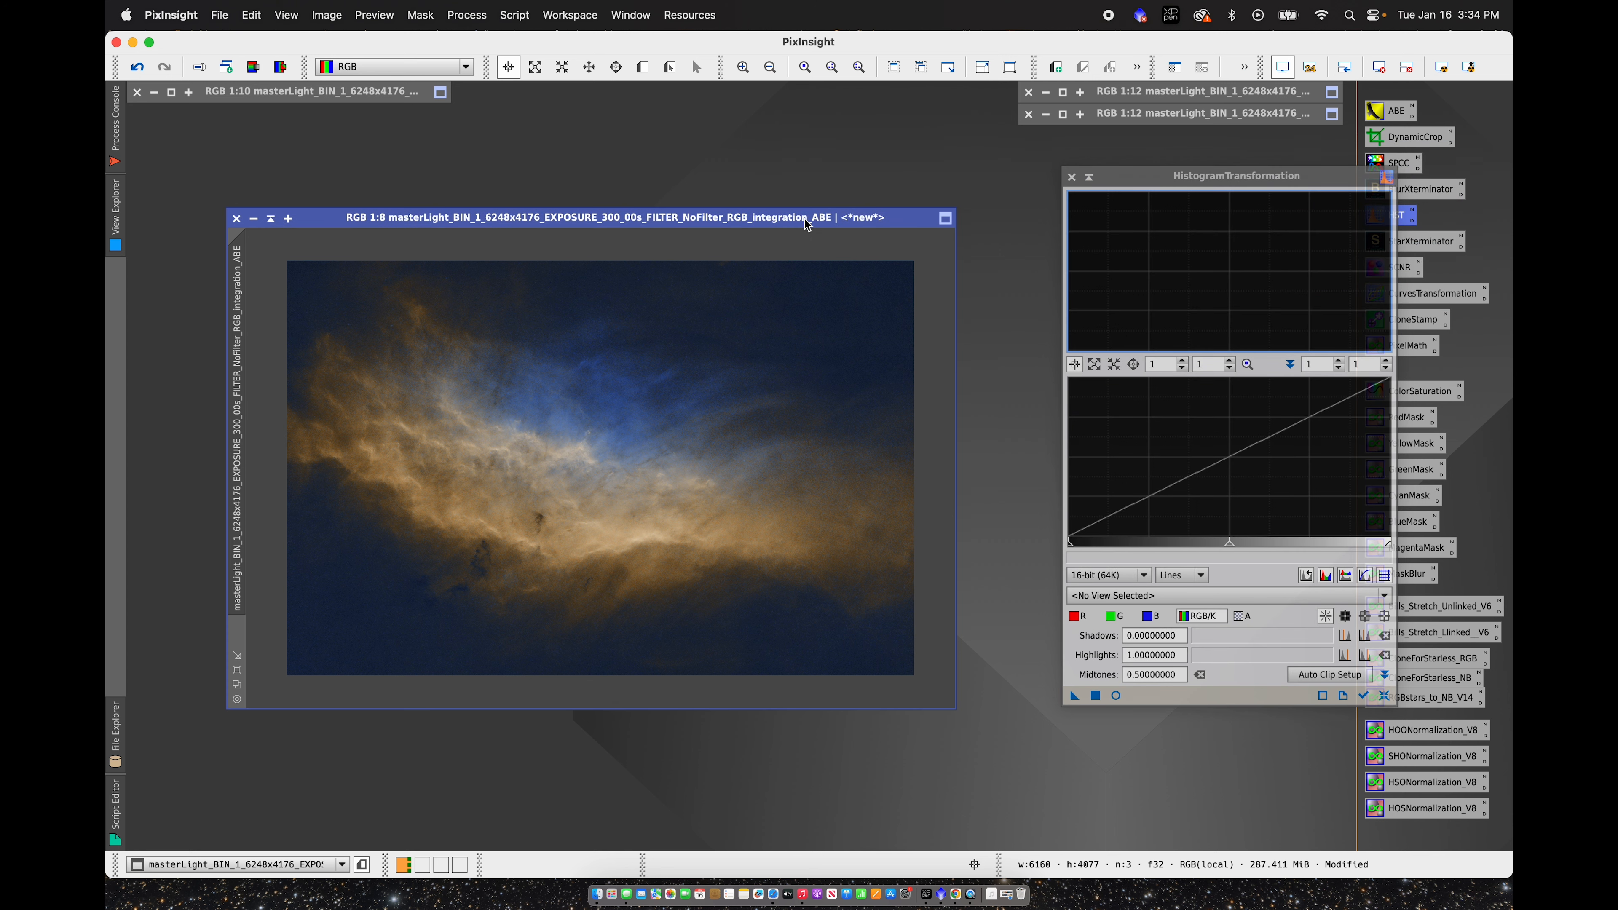
{"action": "left_click_drag", "start_coordinate": [804, 219], "coordinate": [763, 195]}
{"action": "left_click_drag", "start_coordinate": [1130, 182], "coordinate": [1028, 176]}
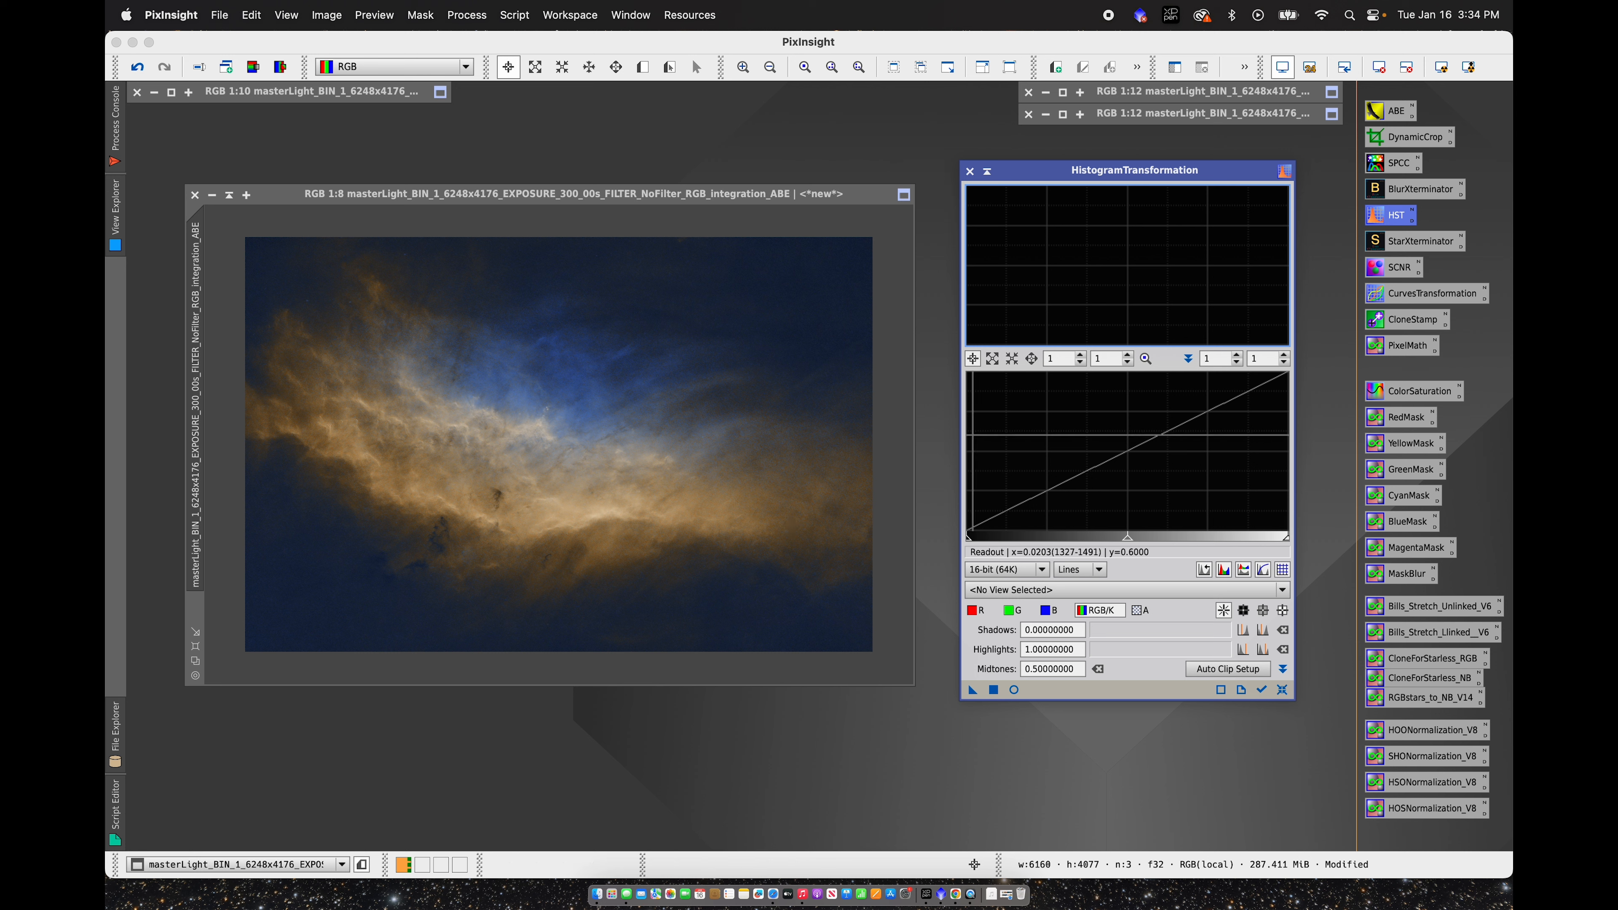
{"action": "left_click", "coordinate": [1039, 589]}
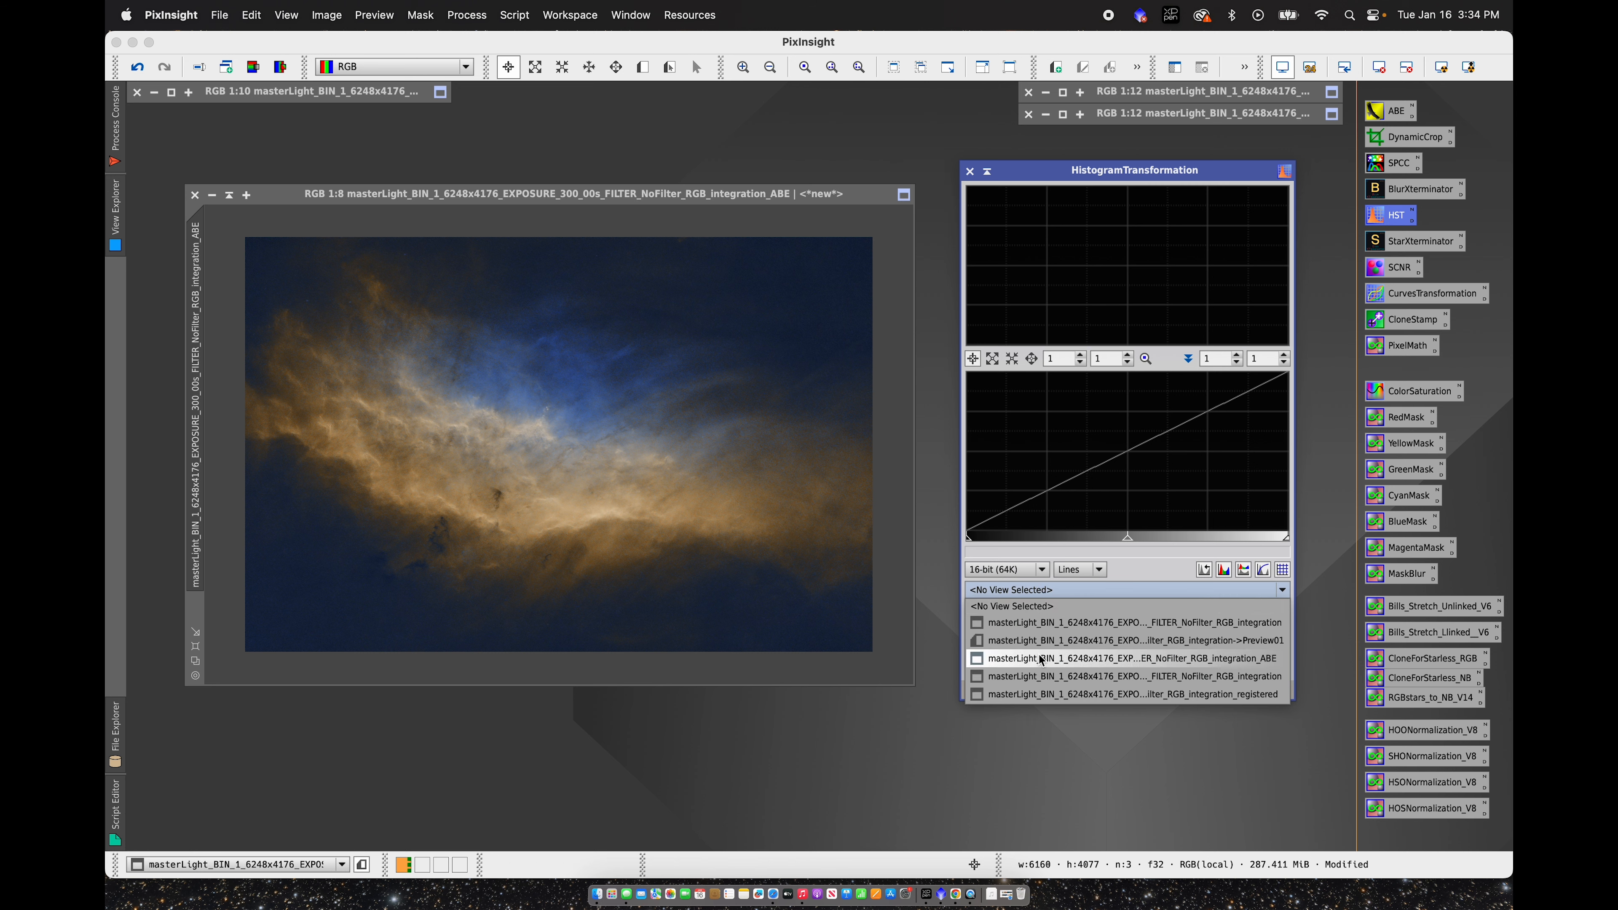
{"action": "left_click", "coordinate": [1040, 677]}
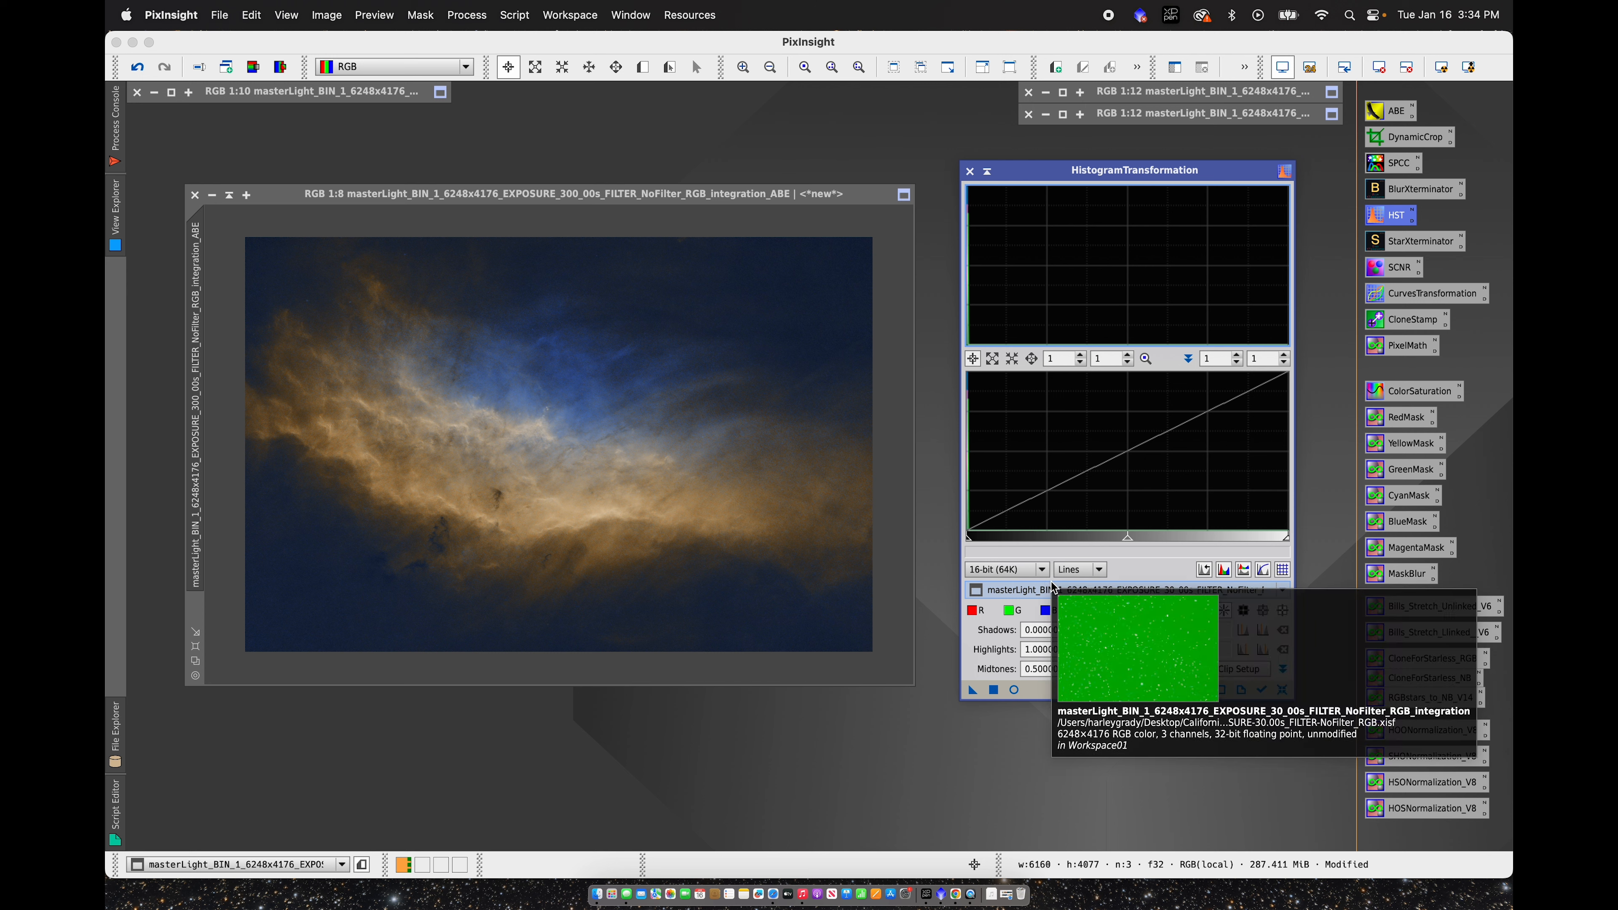
{"action": "left_click", "coordinate": [799, 195]}
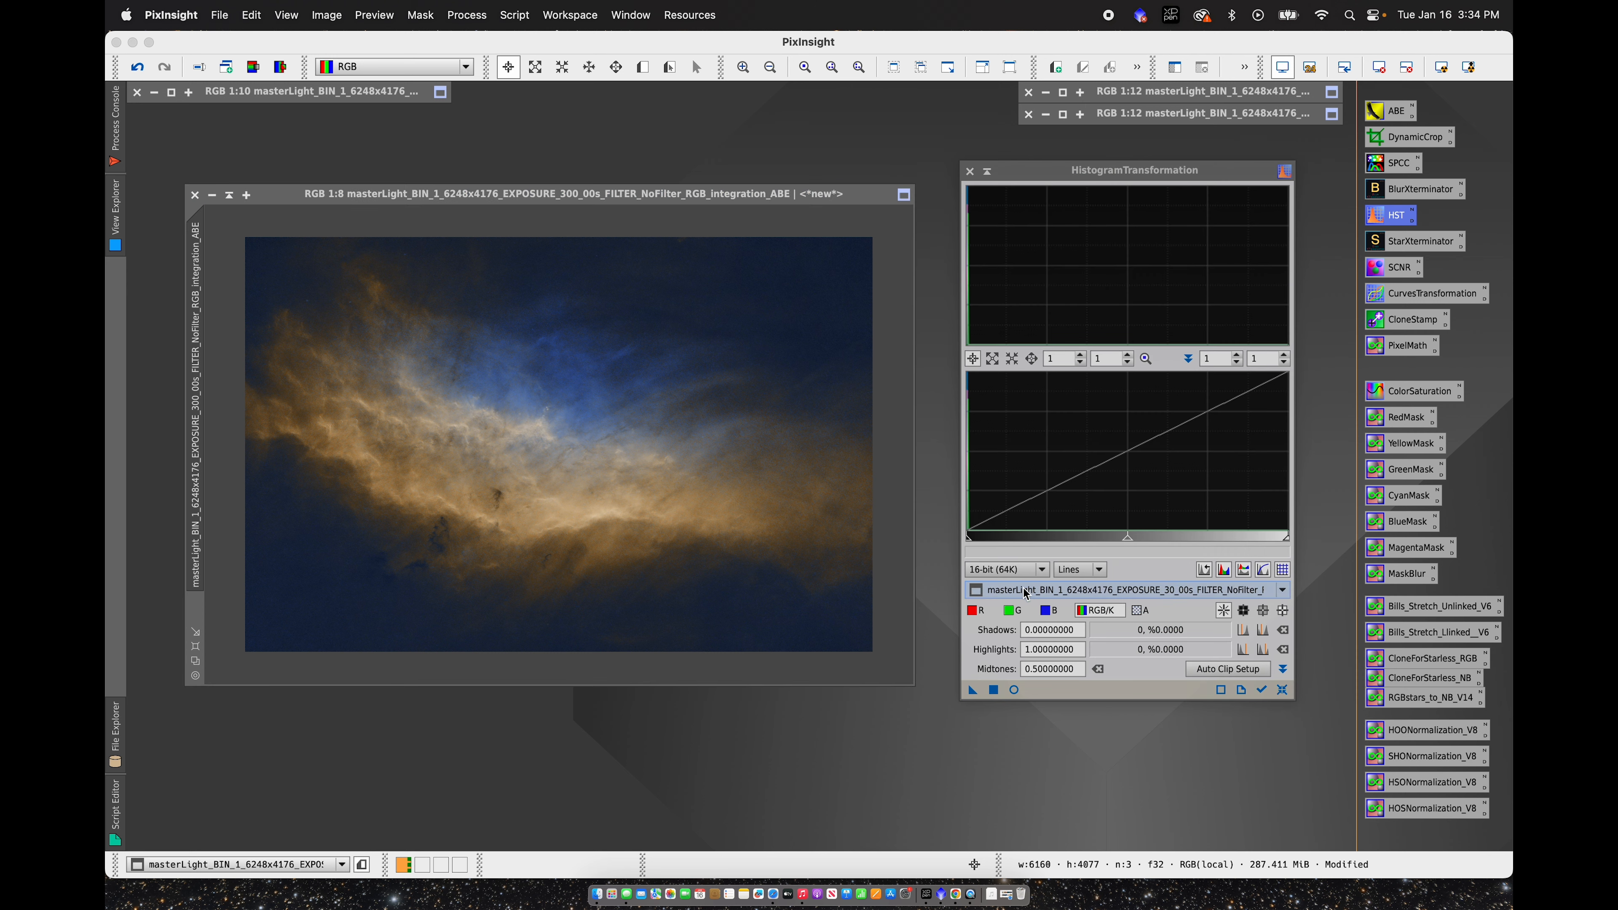
{"action": "left_click", "coordinate": [1039, 590]}
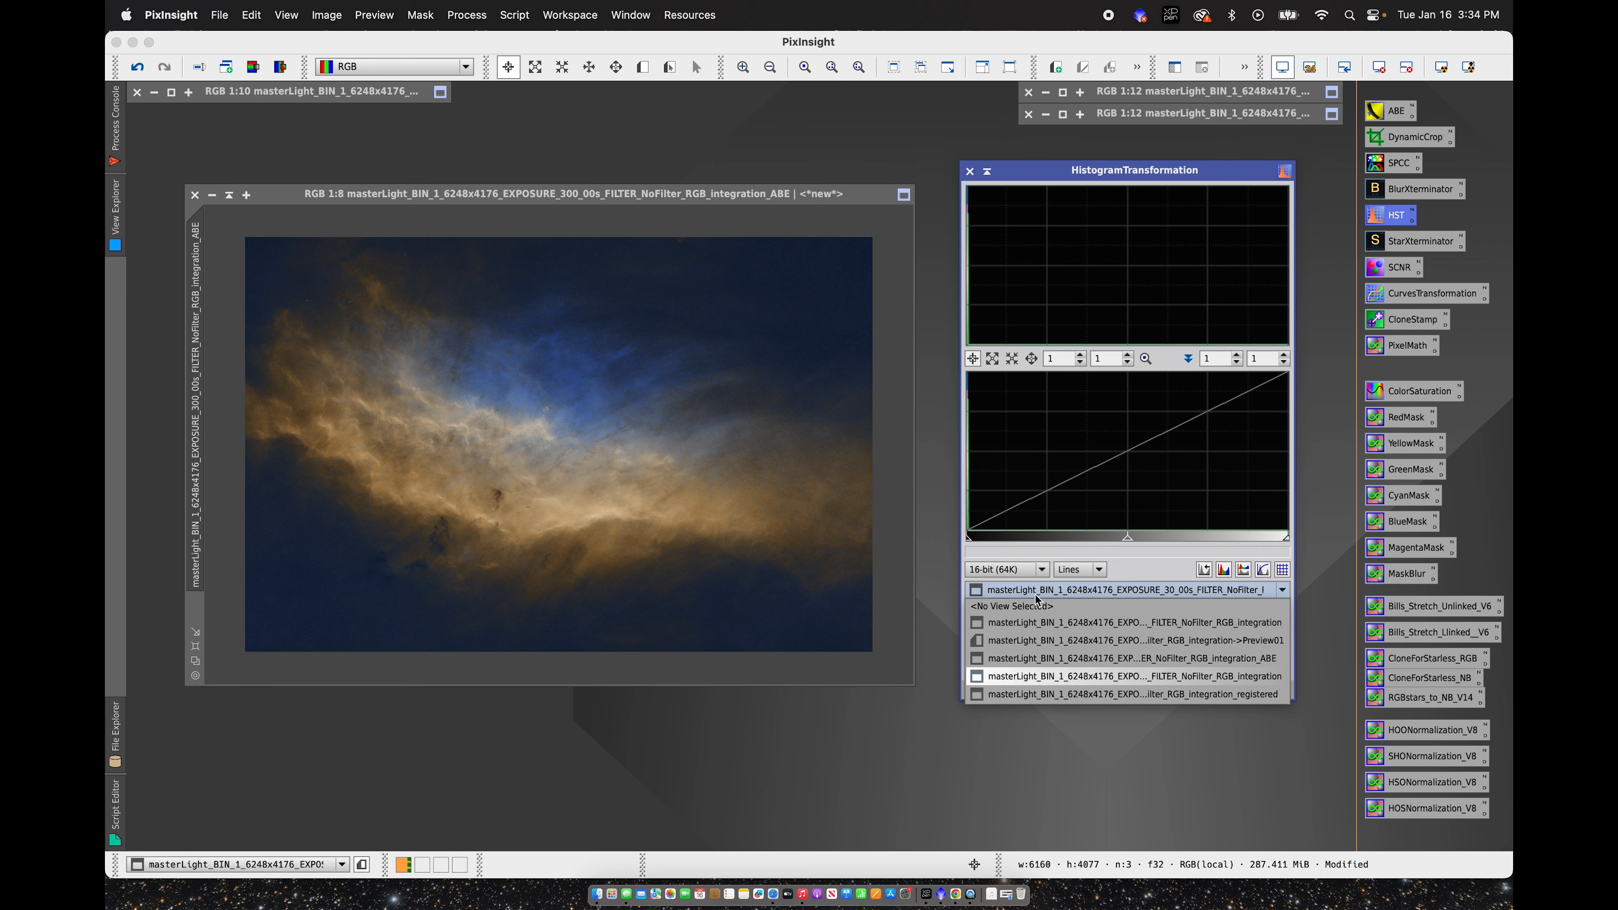
{"action": "left_click", "coordinate": [1095, 658]}
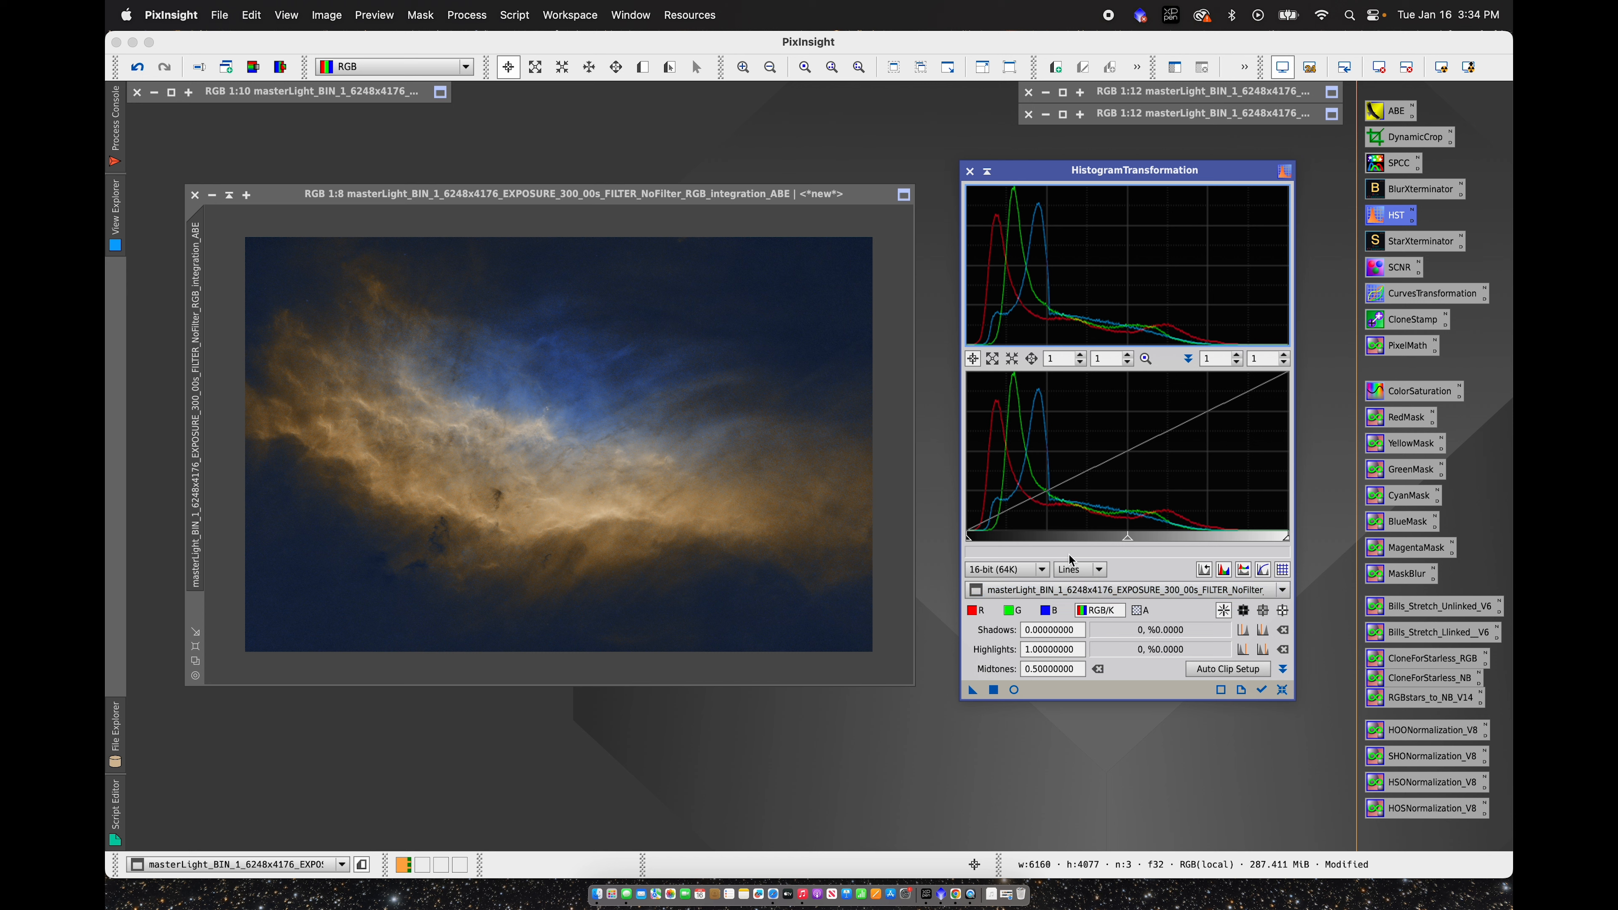
Step: Raise the blue channel's shadows to 0.04303797 using a real-time preview, apply the change, and close HistogramTransformation and its preview
{"action": "left_click", "coordinate": [1050, 612]}
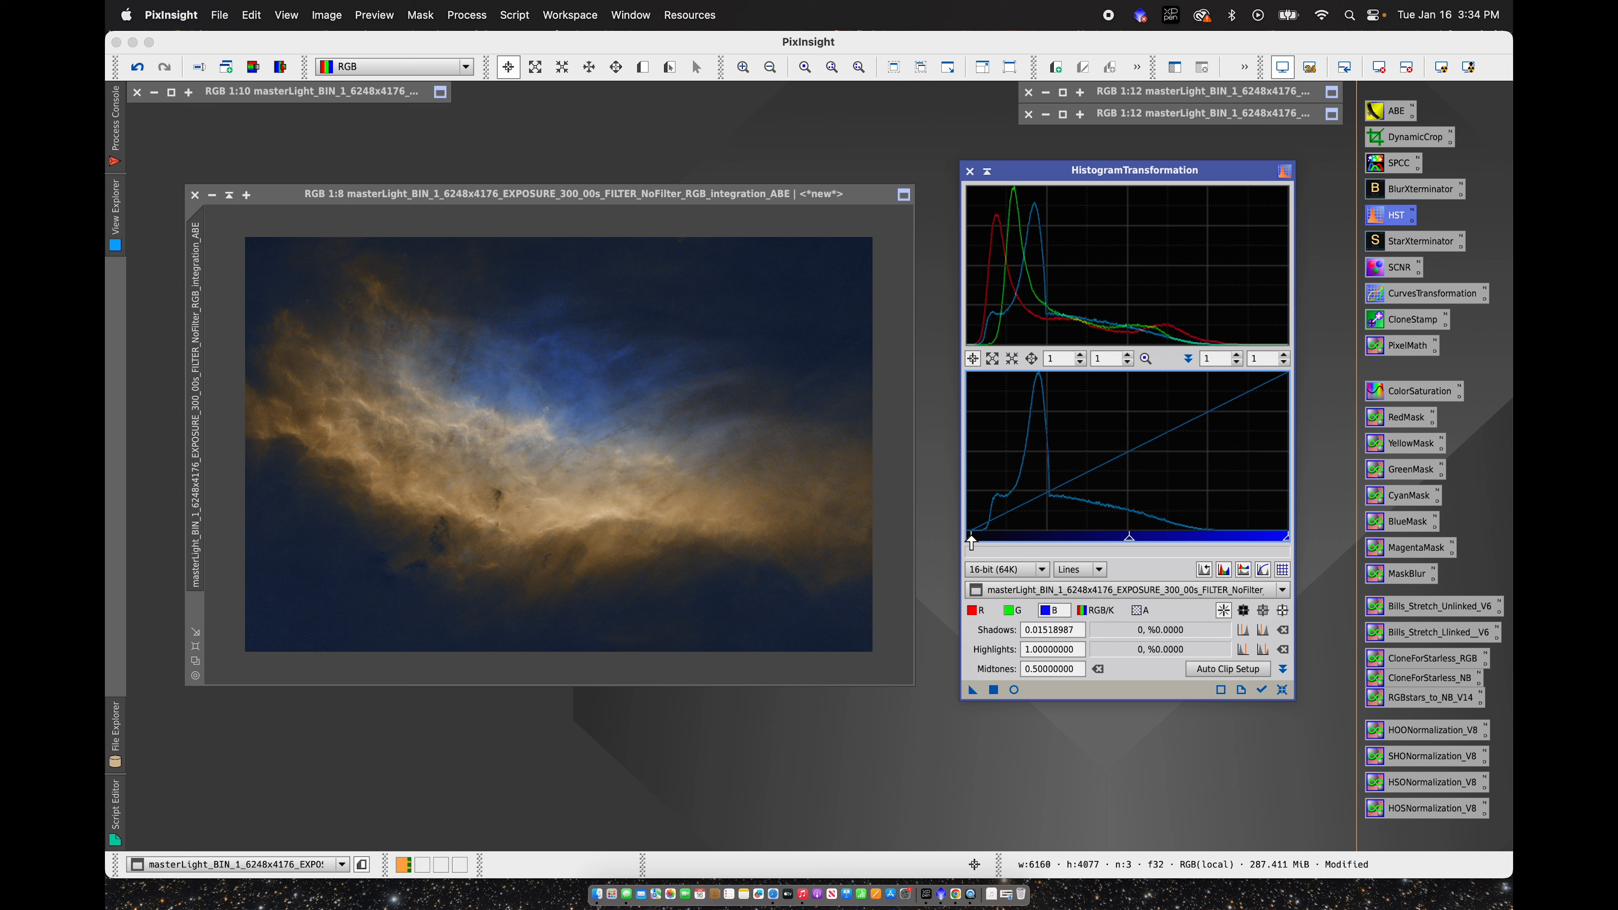
{"action": "left_click", "coordinate": [1014, 689]}
{"action": "left_click_drag", "start_coordinate": [968, 541], "coordinate": [978, 538]}
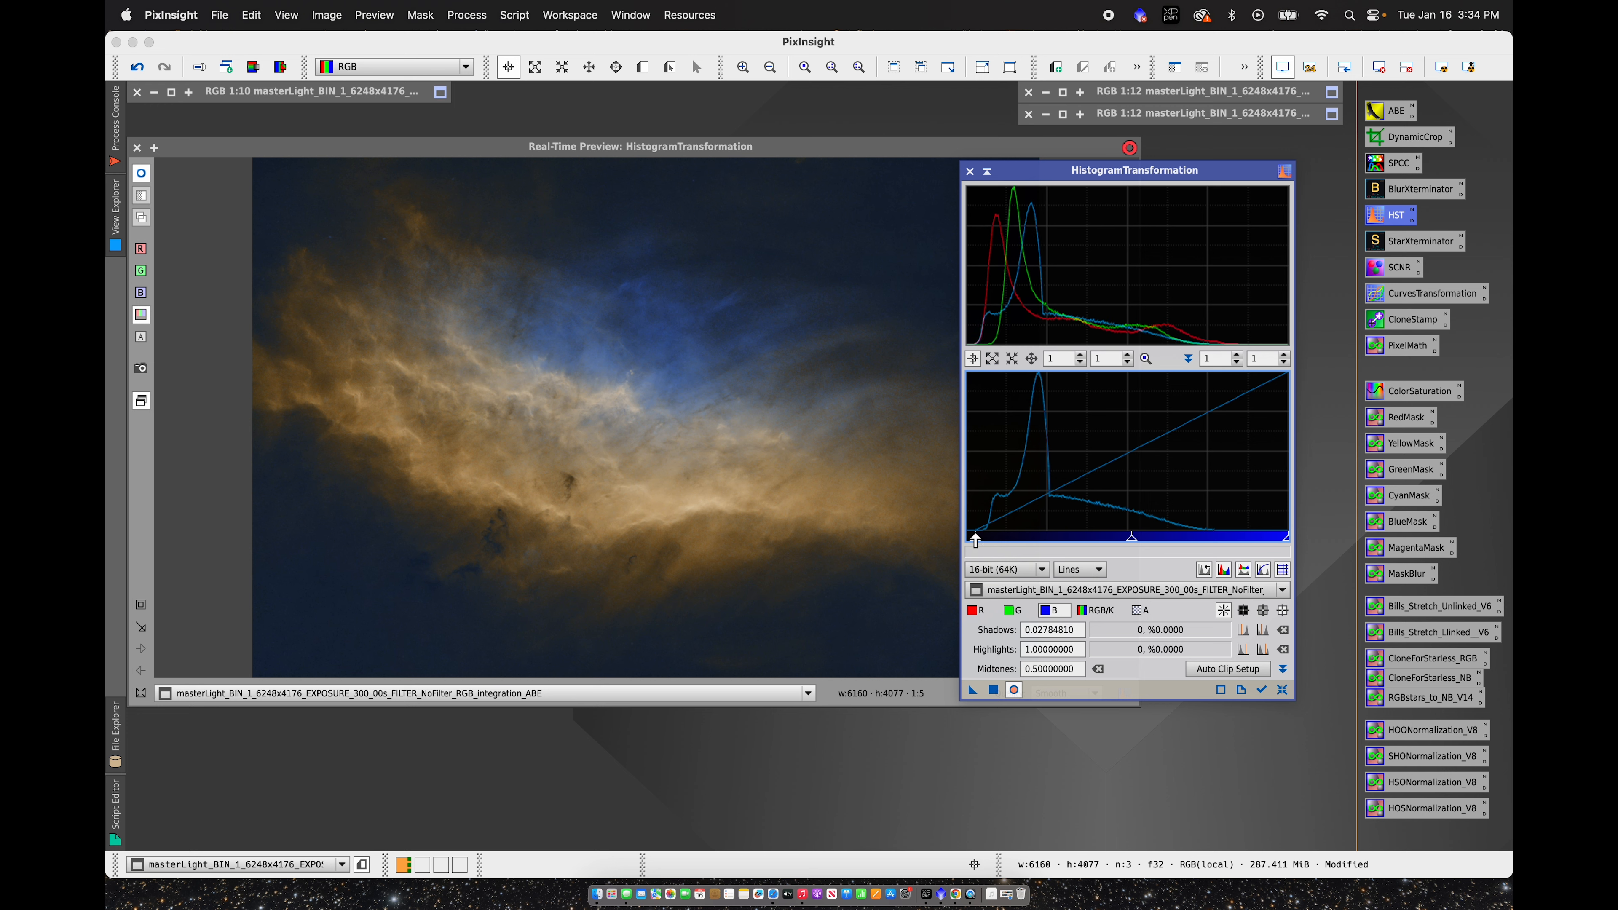
{"action": "left_click_drag", "start_coordinate": [979, 537], "coordinate": [980, 537]}
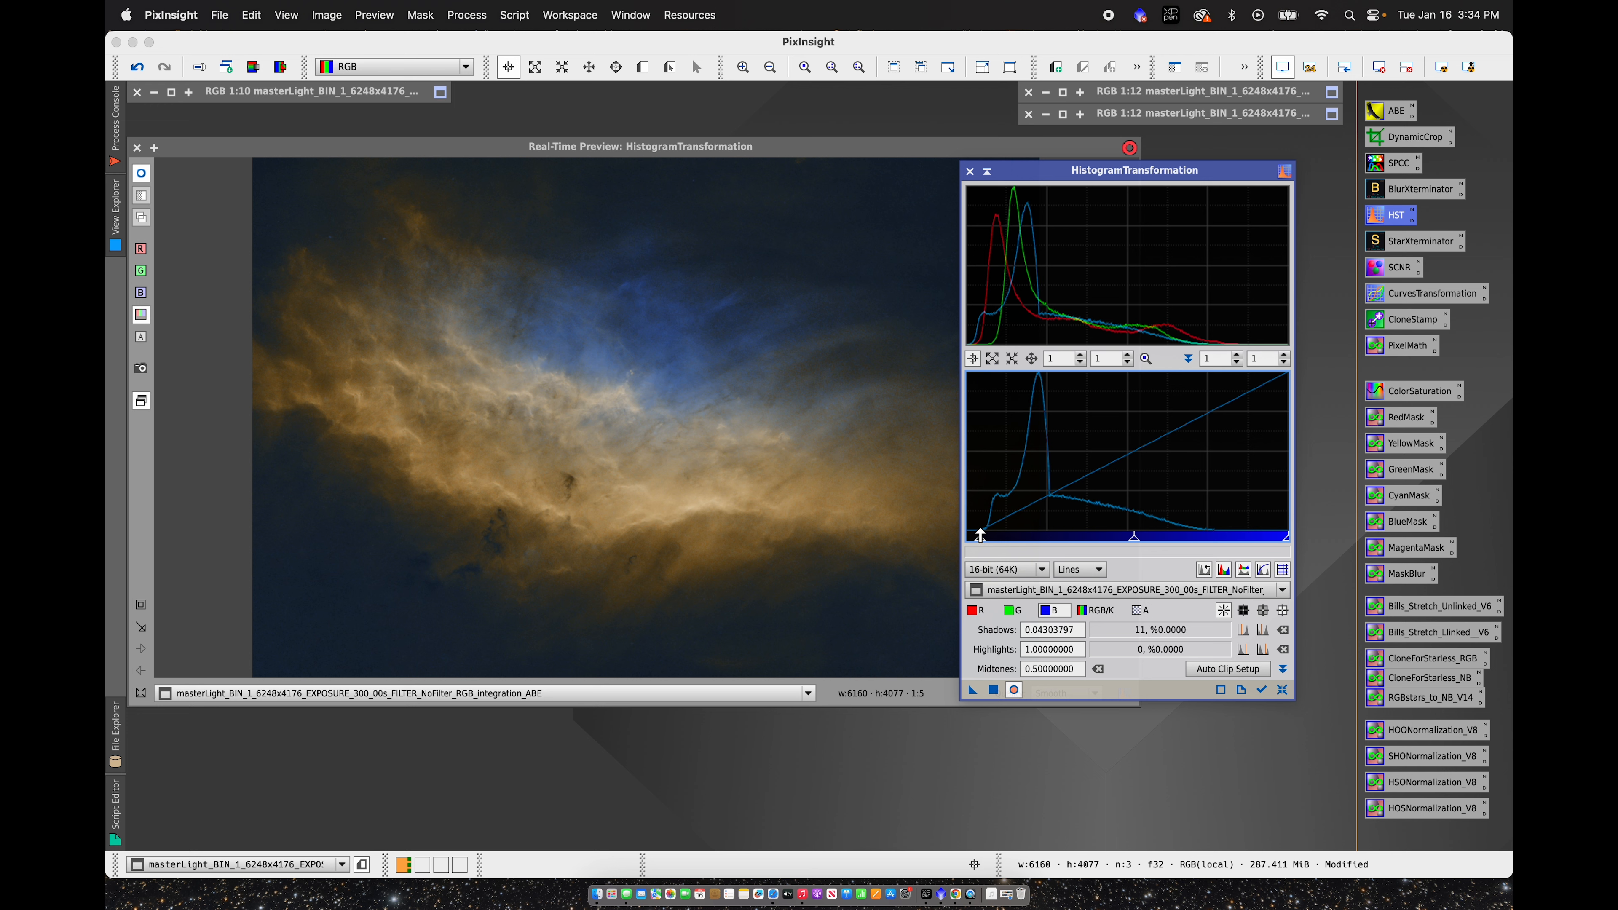
{"action": "left_click", "coordinate": [993, 691]}
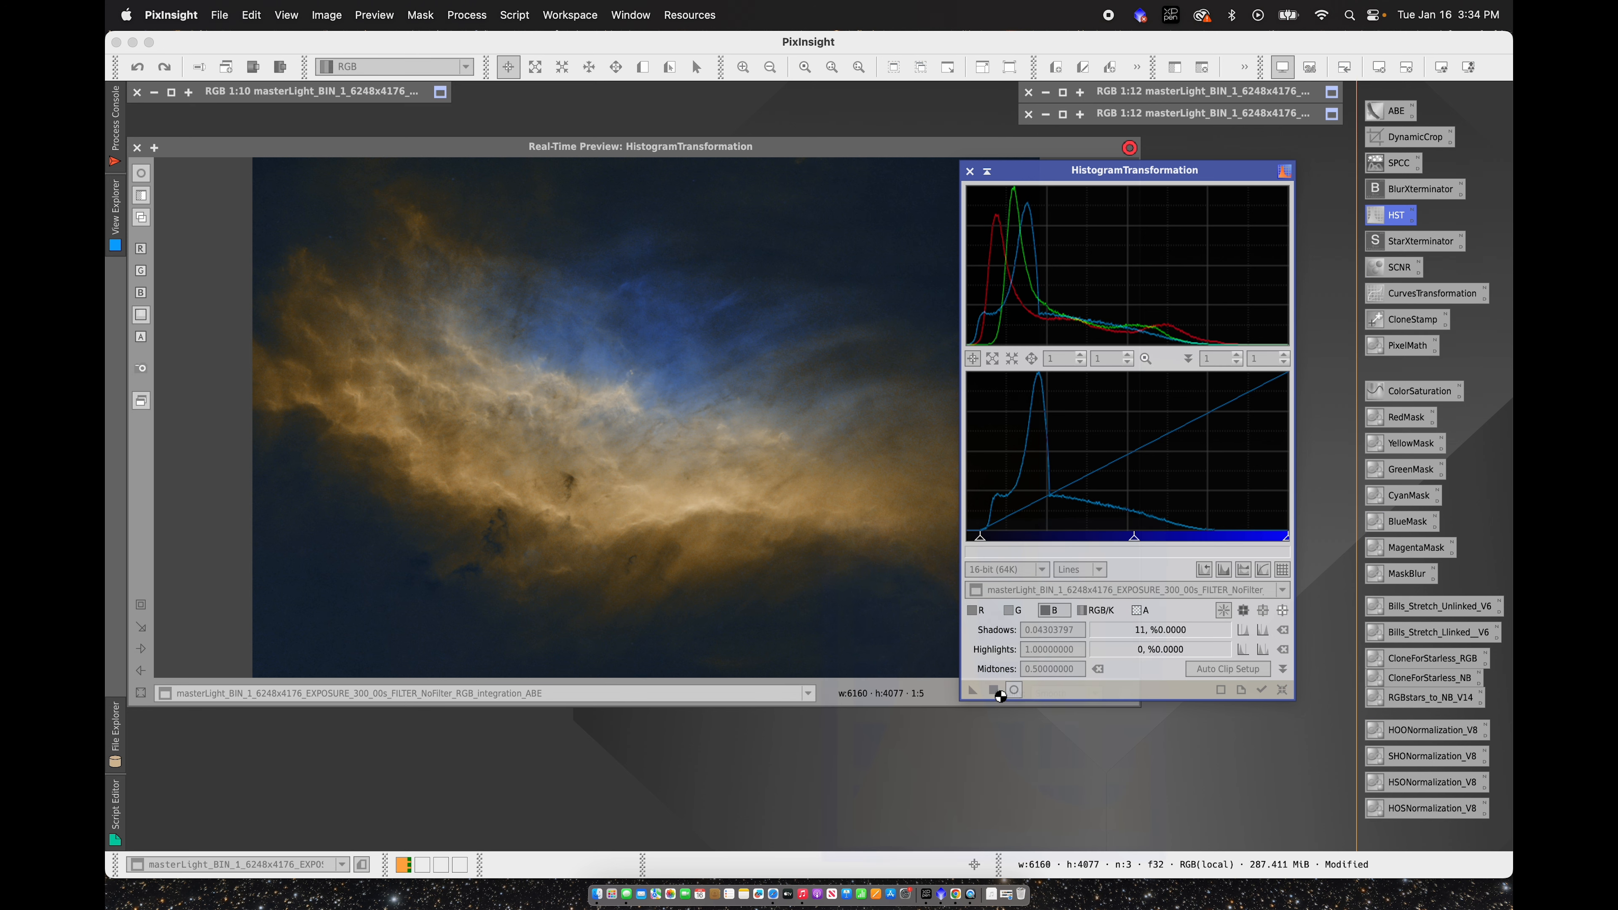
{"action": "left_click", "coordinate": [970, 171]}
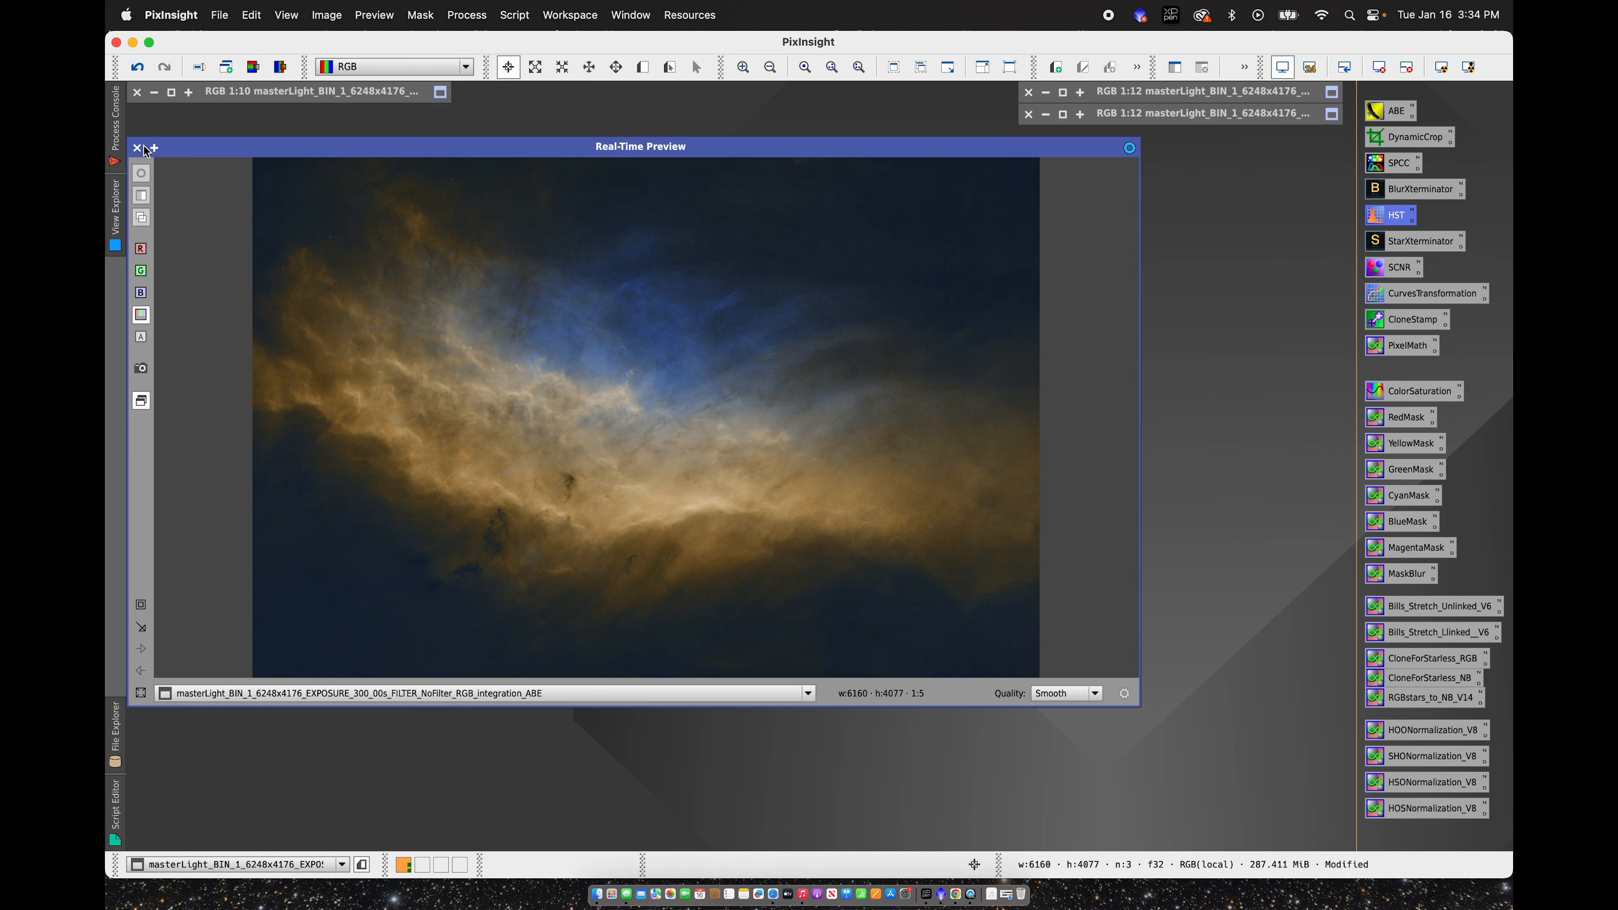
{"action": "left_click", "coordinate": [138, 148]}
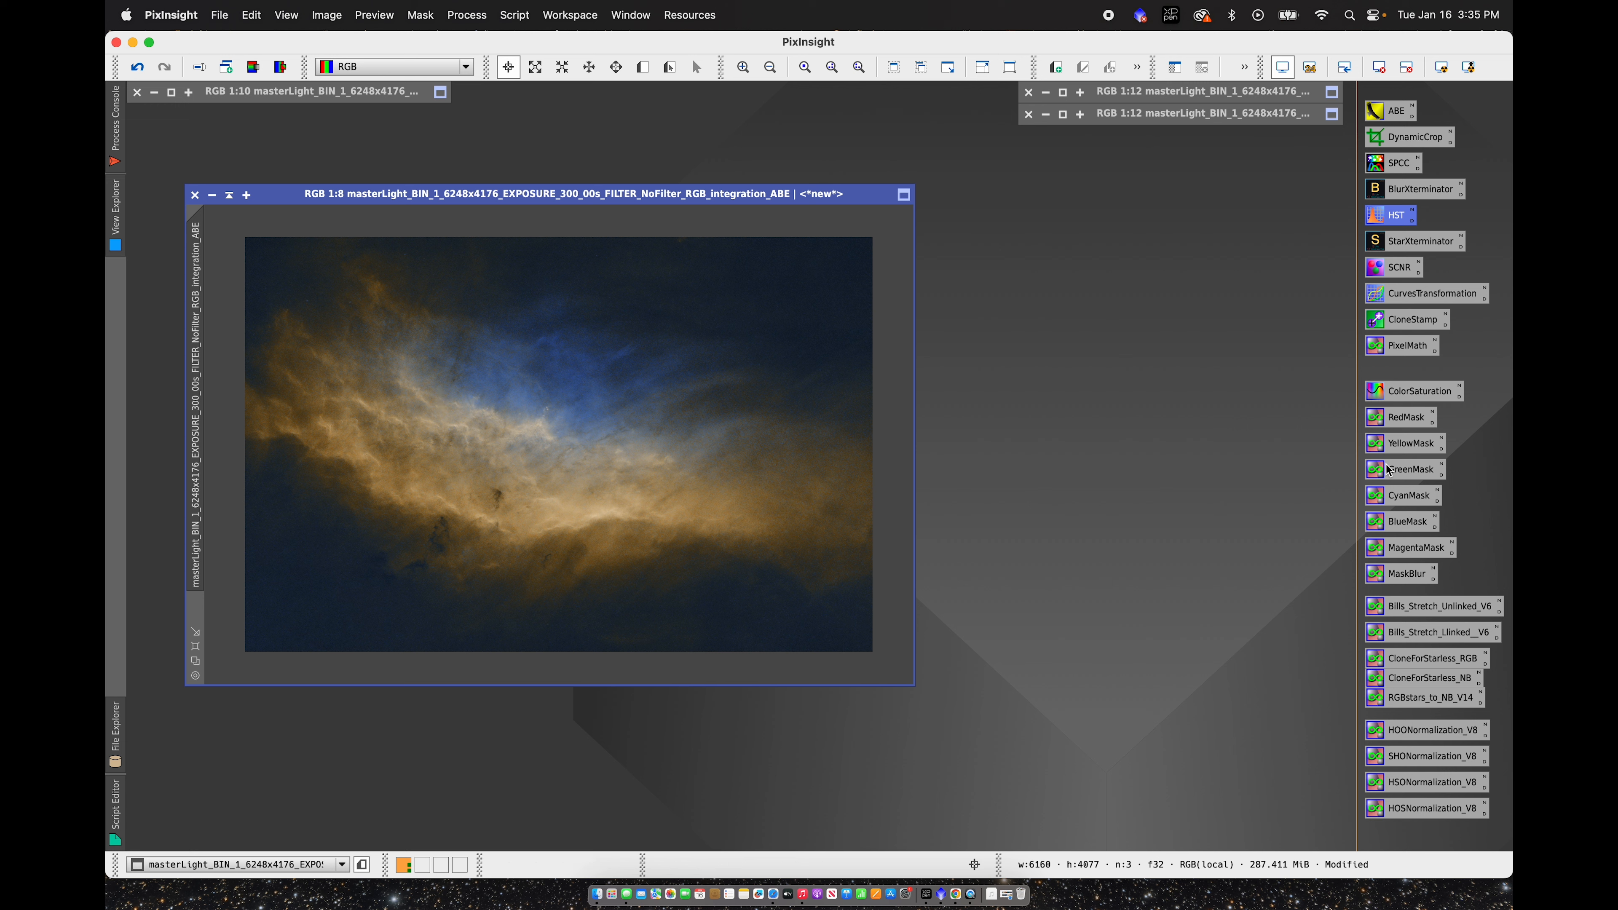
Step: Create a yellow mask from the nebula image, soften it with MaskBlur, and attach it to that image
{"action": "left_click_drag", "start_coordinate": [1380, 445], "coordinate": [514, 483]}
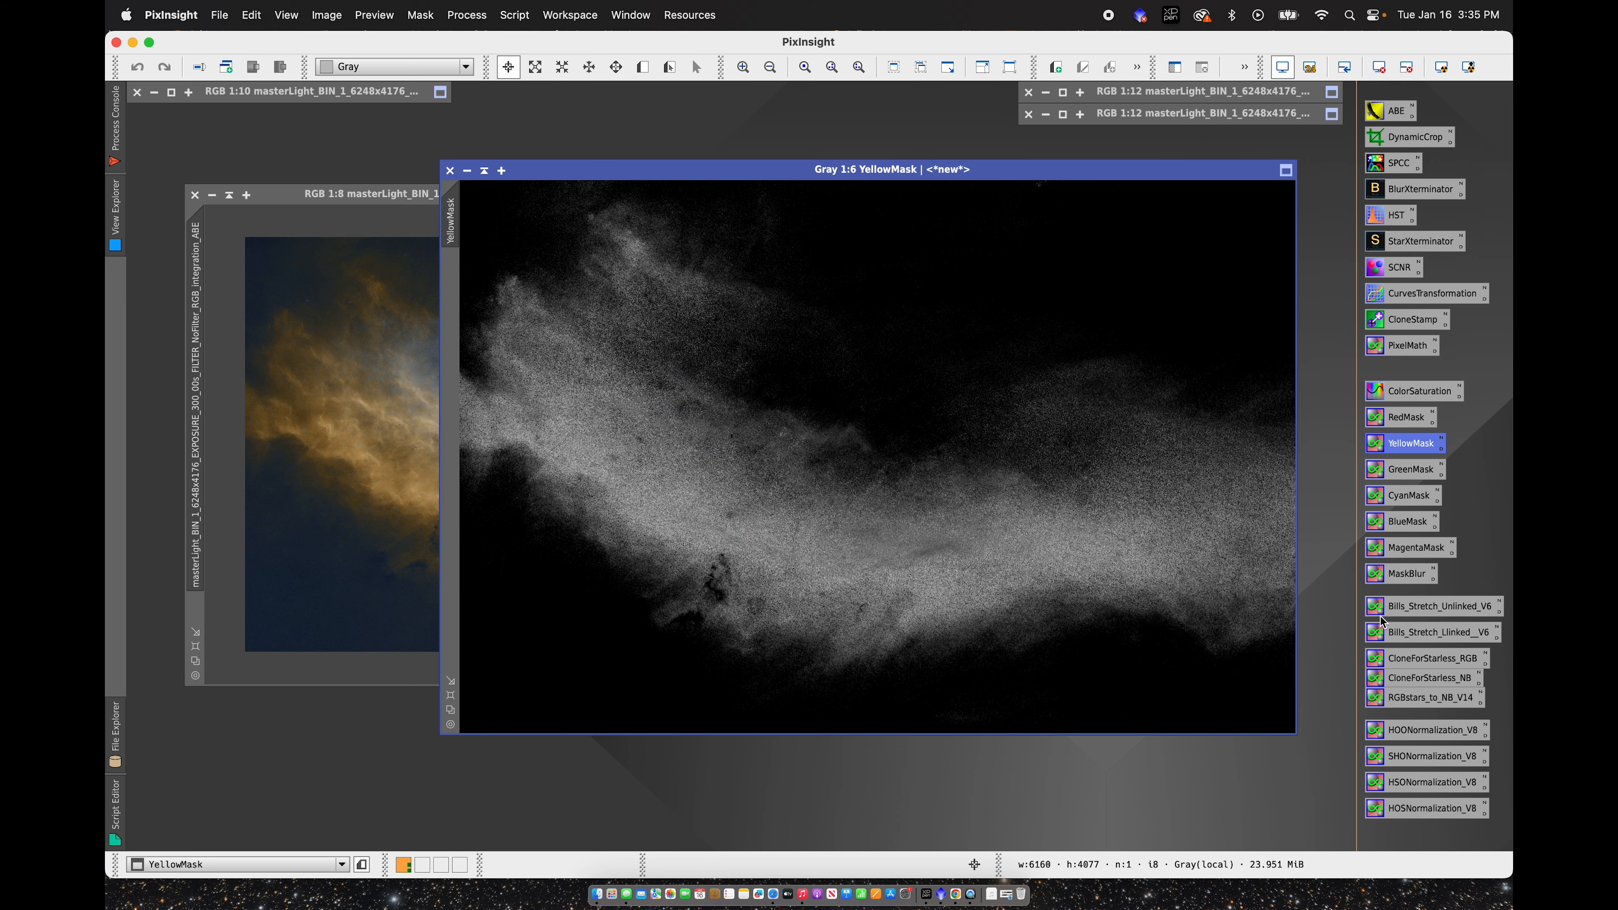
{"action": "left_click_drag", "start_coordinate": [1388, 582], "coordinate": [1154, 543]}
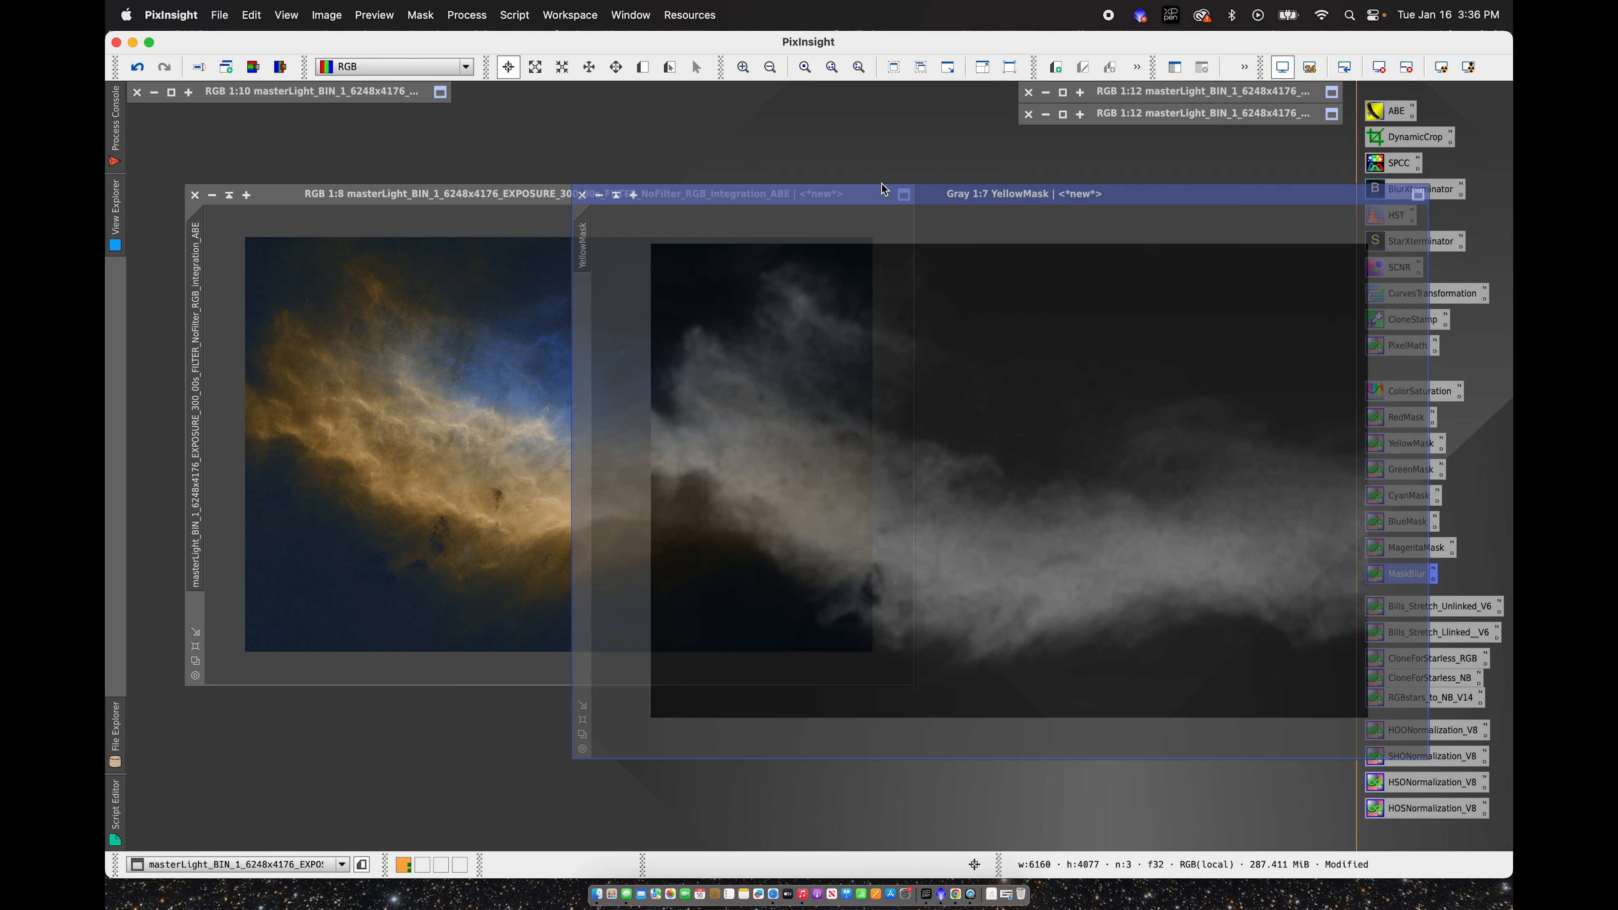
{"action": "left_click_drag", "start_coordinate": [552, 281], "coordinate": [196, 624]}
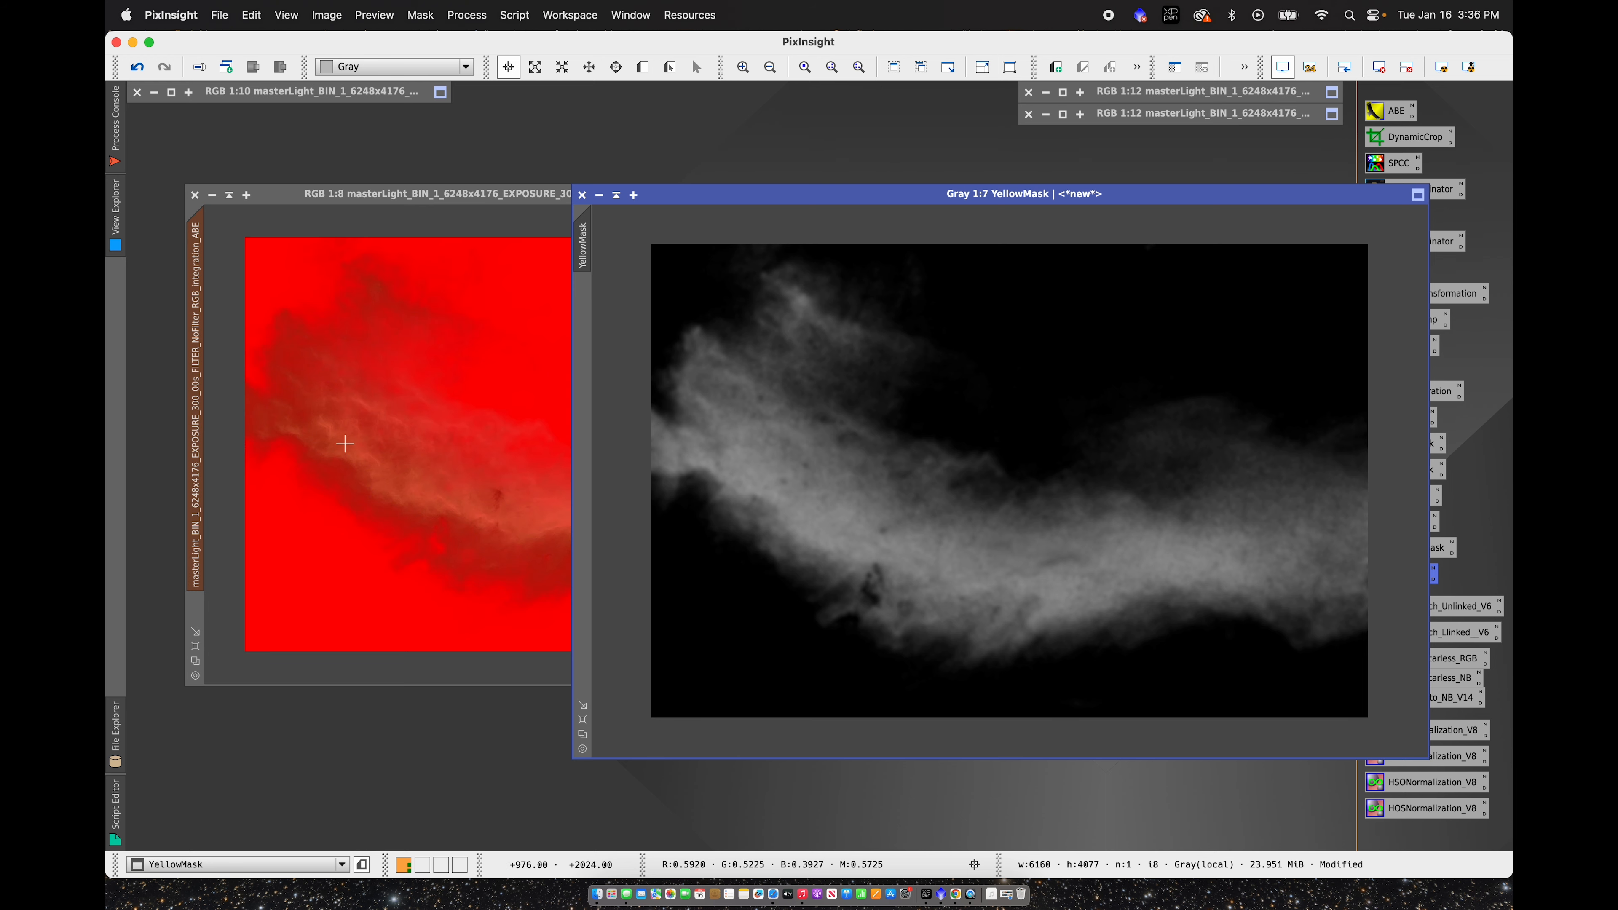
{"action": "left_click_drag", "start_coordinate": [749, 199], "coordinate": [906, 438]}
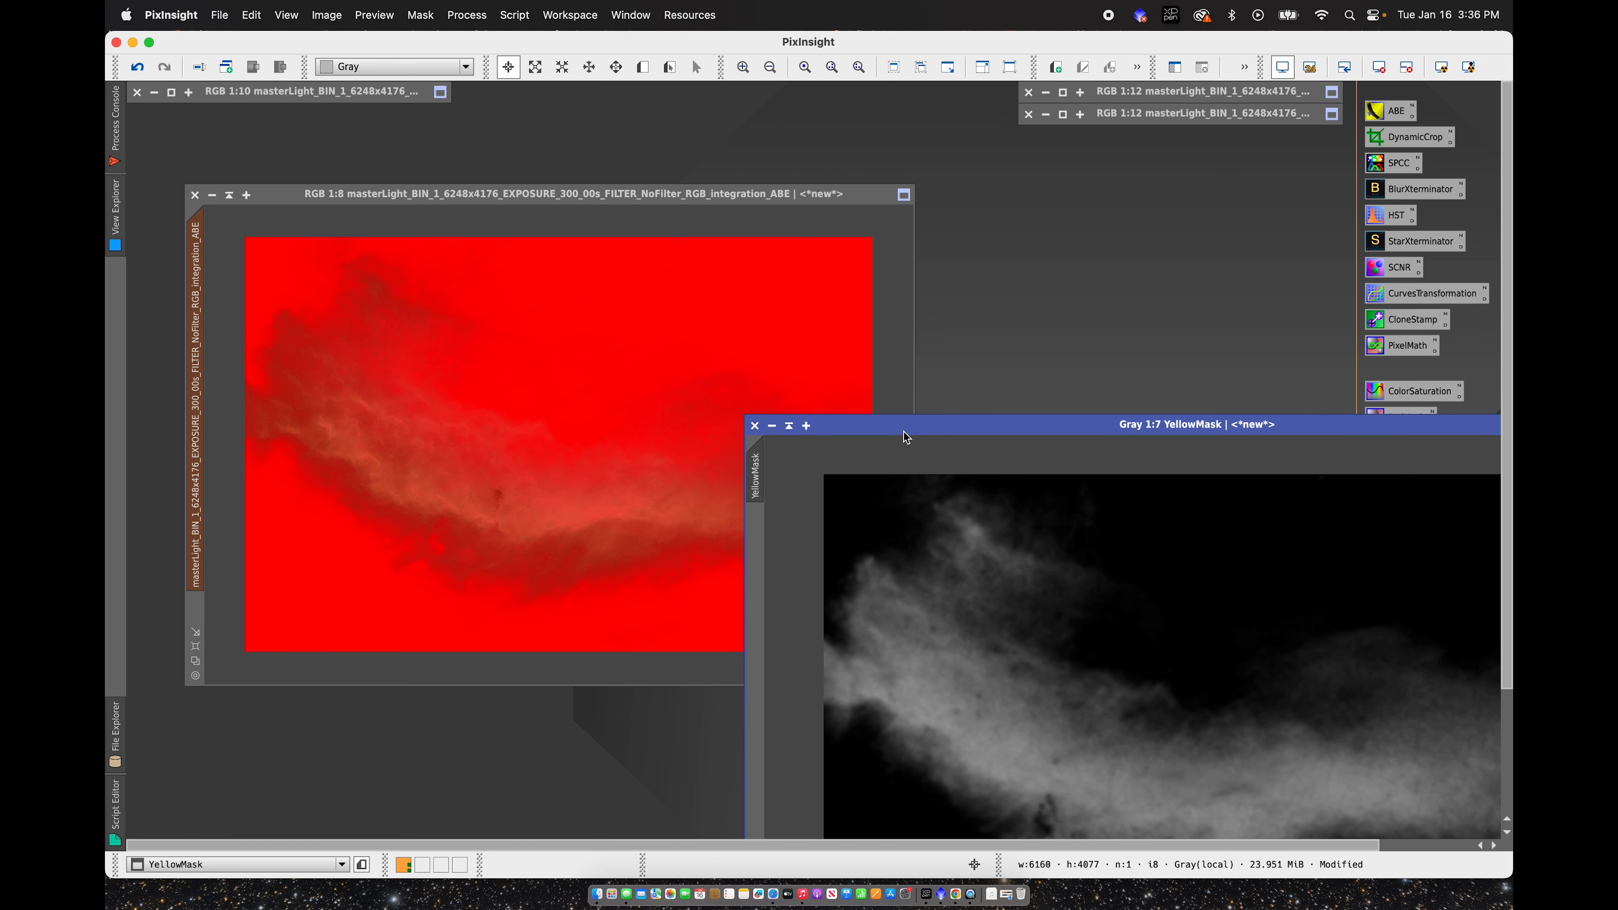
{"action": "left_click", "coordinate": [793, 427]}
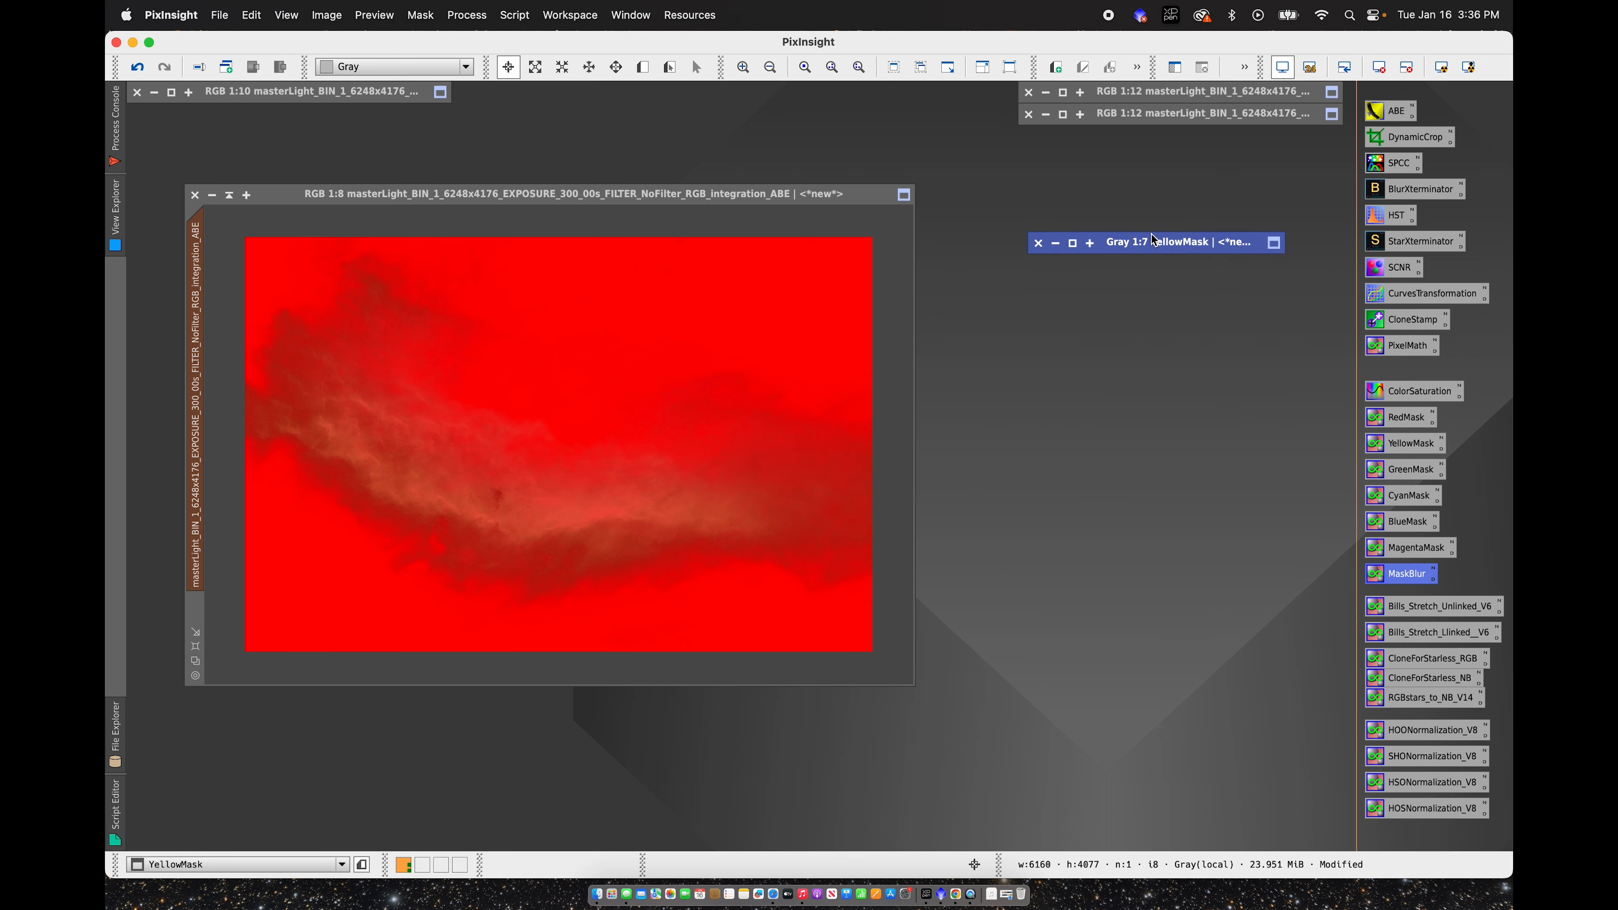
Step: Hide the red mask overlay on the nebula image while keeping the mask enabled
{"action": "left_click_drag", "start_coordinate": [459, 190], "coordinate": [417, 242]}
{"action": "left_click", "coordinate": [464, 14]}
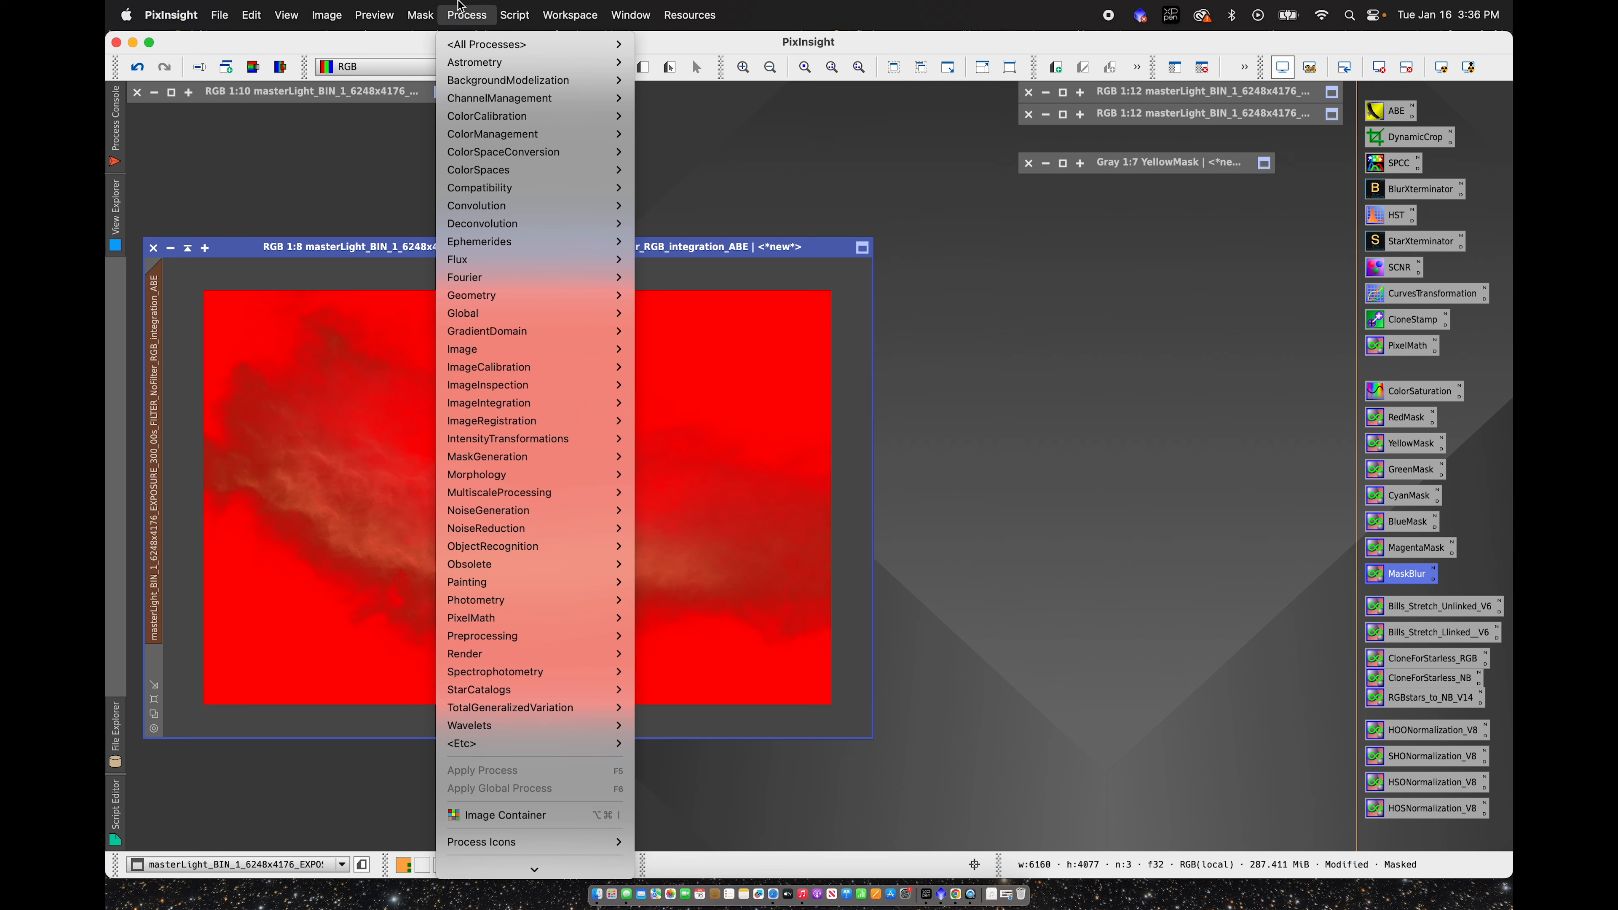
{"action": "mouse_move", "coordinate": [421, 6]}
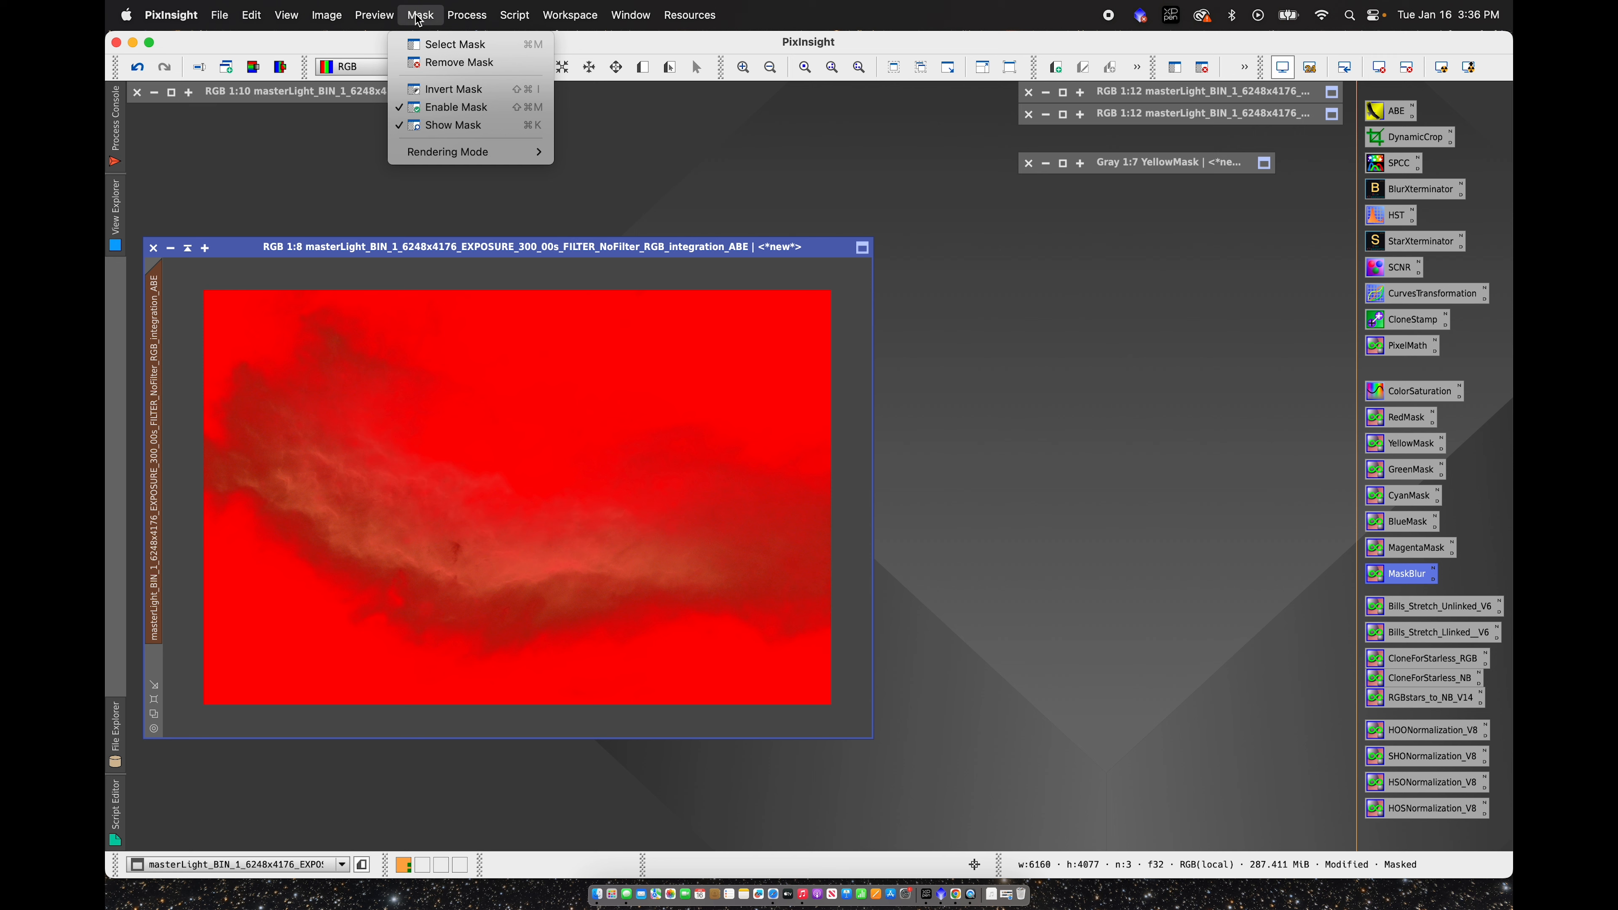
{"action": "left_click", "coordinate": [433, 128]}
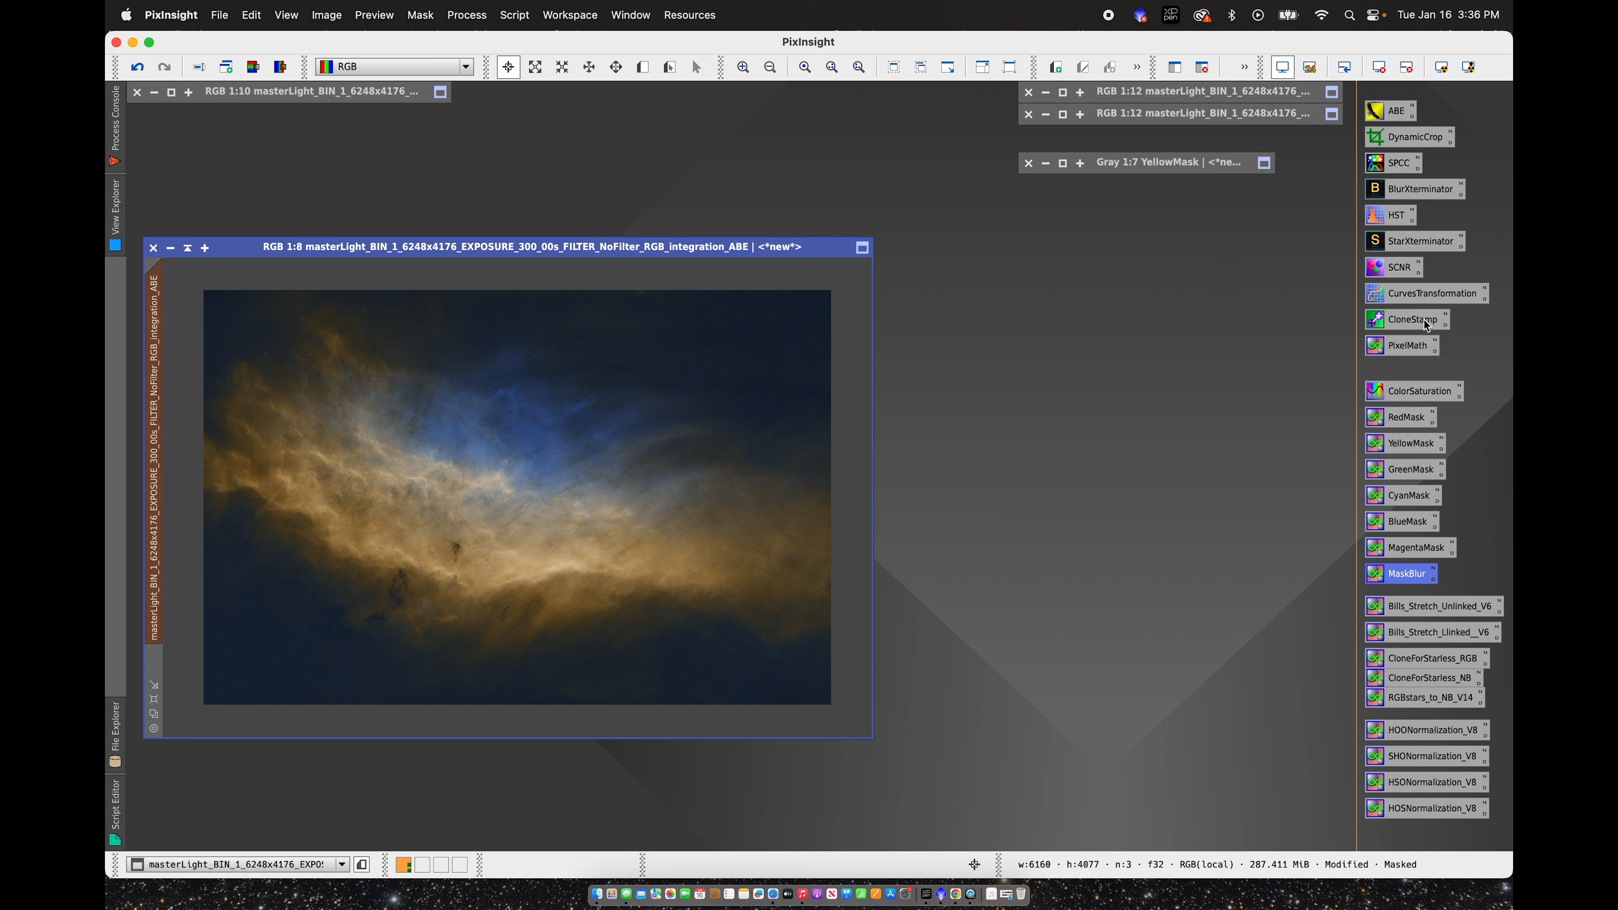
Step: Open CurvesTransformation with a real-time preview and raise the red channel's curve slightly at its midtones
{"action": "double_click", "coordinate": [1434, 299]}
{"action": "left_click", "coordinate": [1046, 701]}
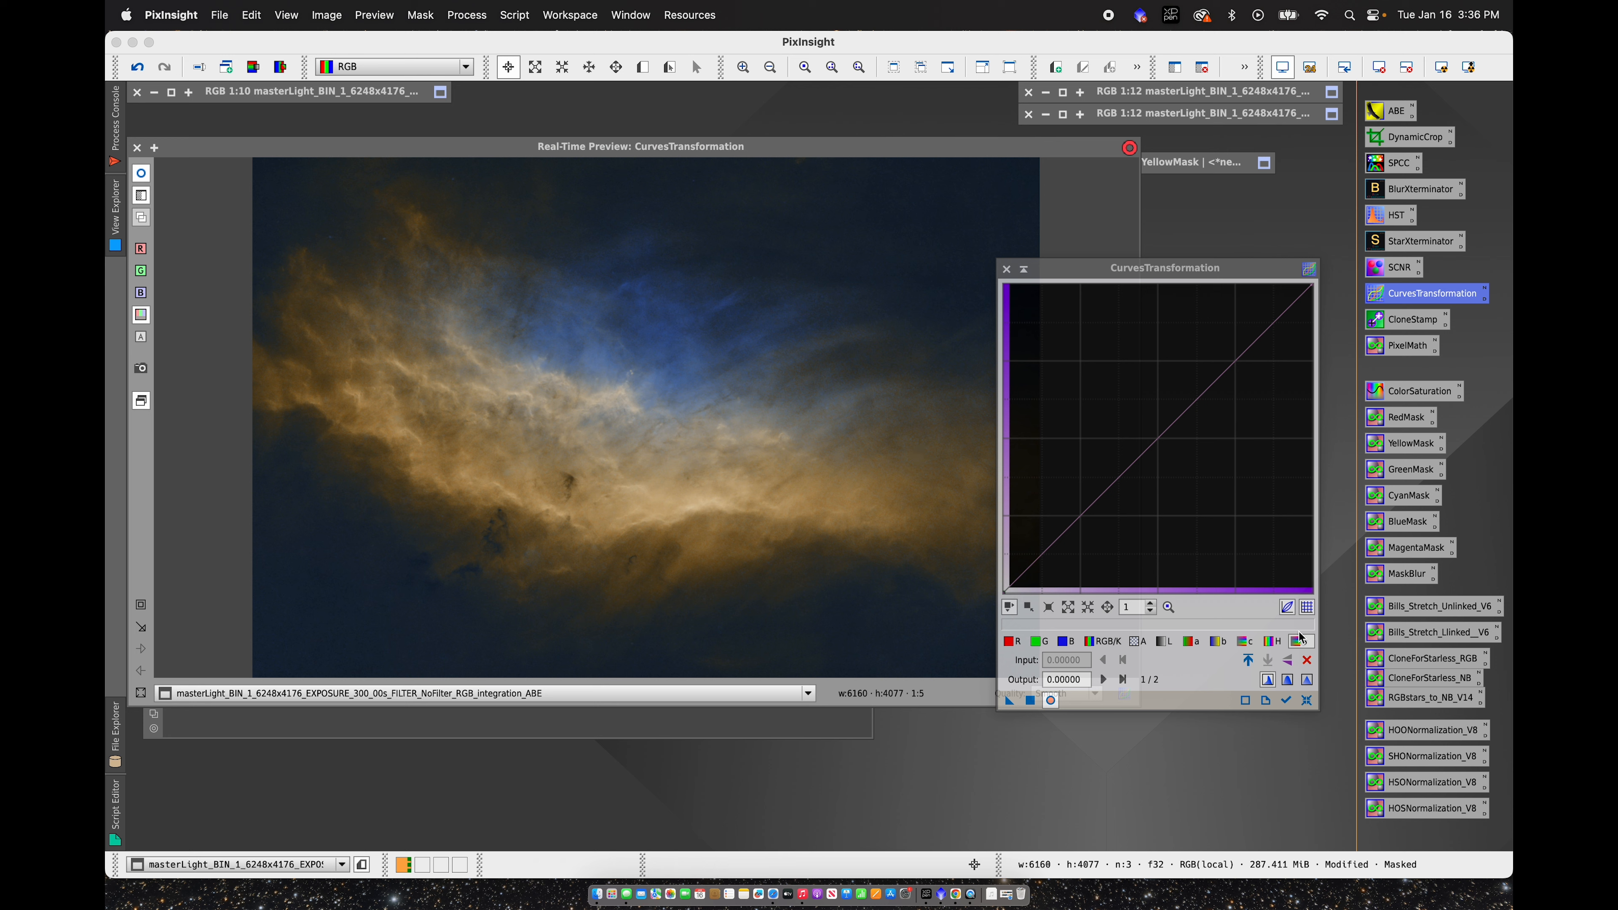
{"action": "left_click", "coordinate": [1013, 643]}
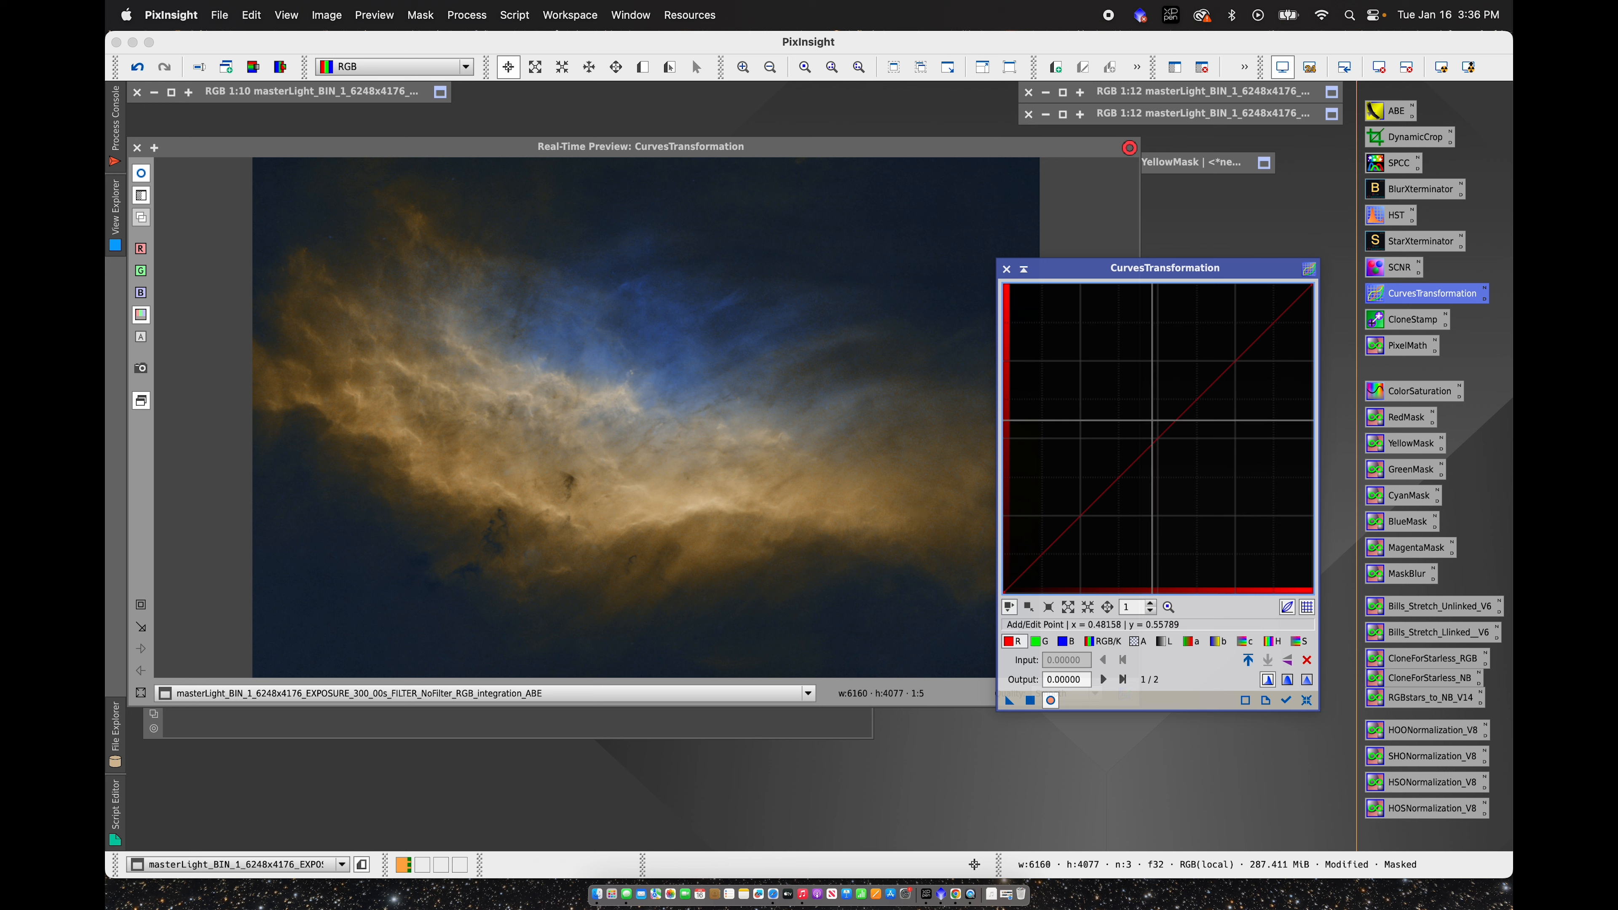
{"action": "left_click", "coordinate": [1151, 431]}
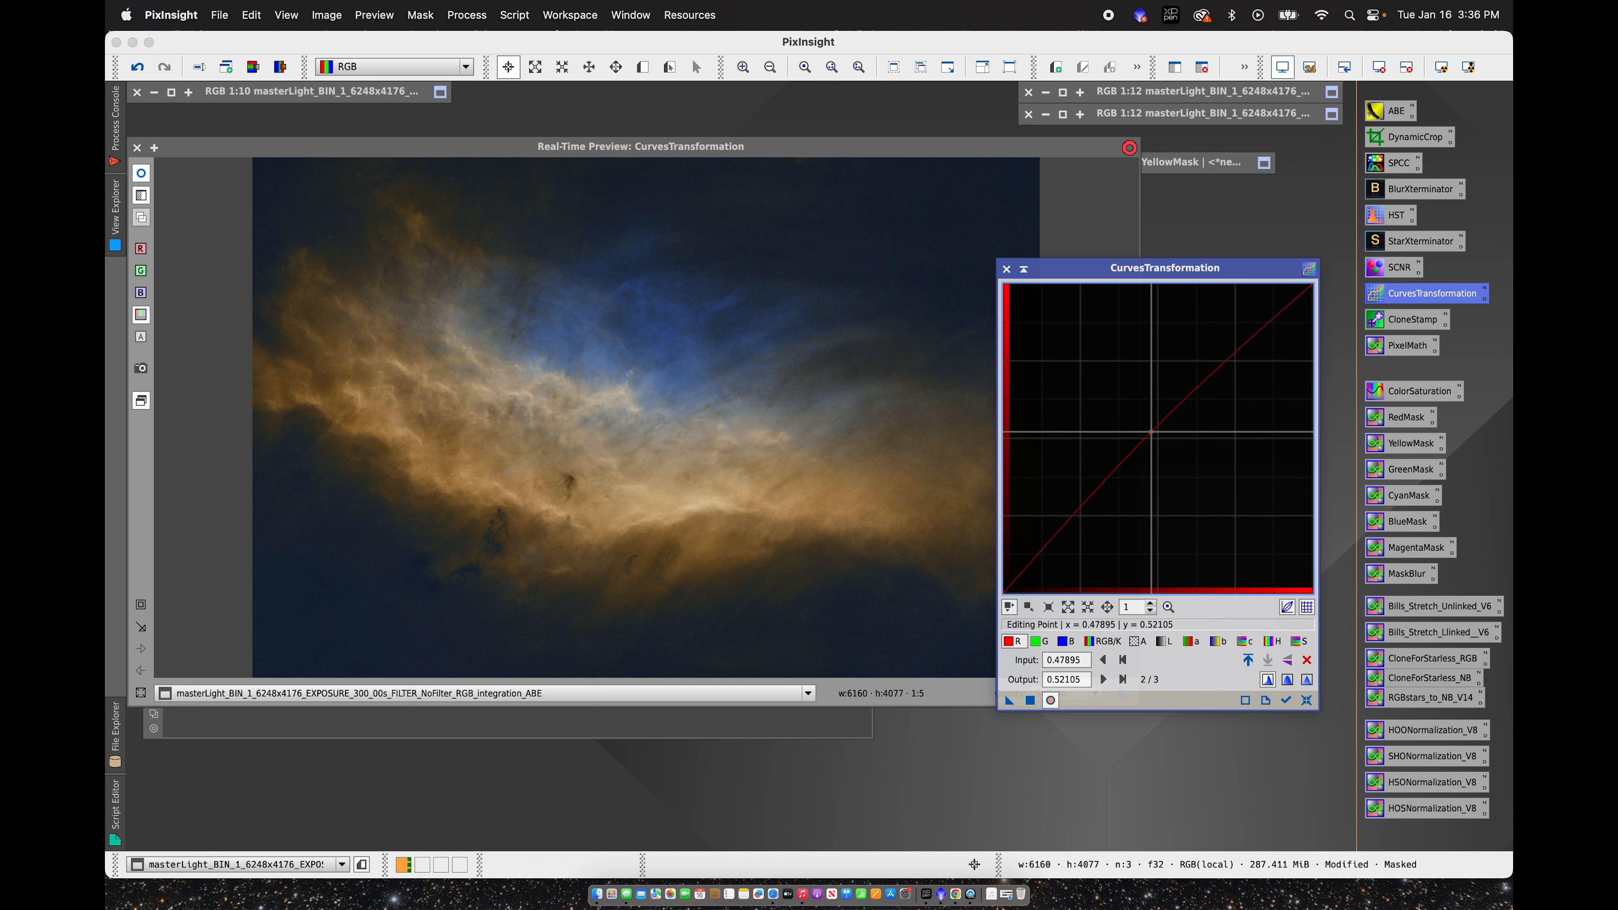
{"action": "left_click_drag", "start_coordinate": [1151, 432], "coordinate": [1158, 435]}
Step: Add a green curve point at input 0.50263, output 0.51053, and a blue one at input 0.52105, output 0.45000
{"action": "left_click", "coordinate": [1049, 644]}
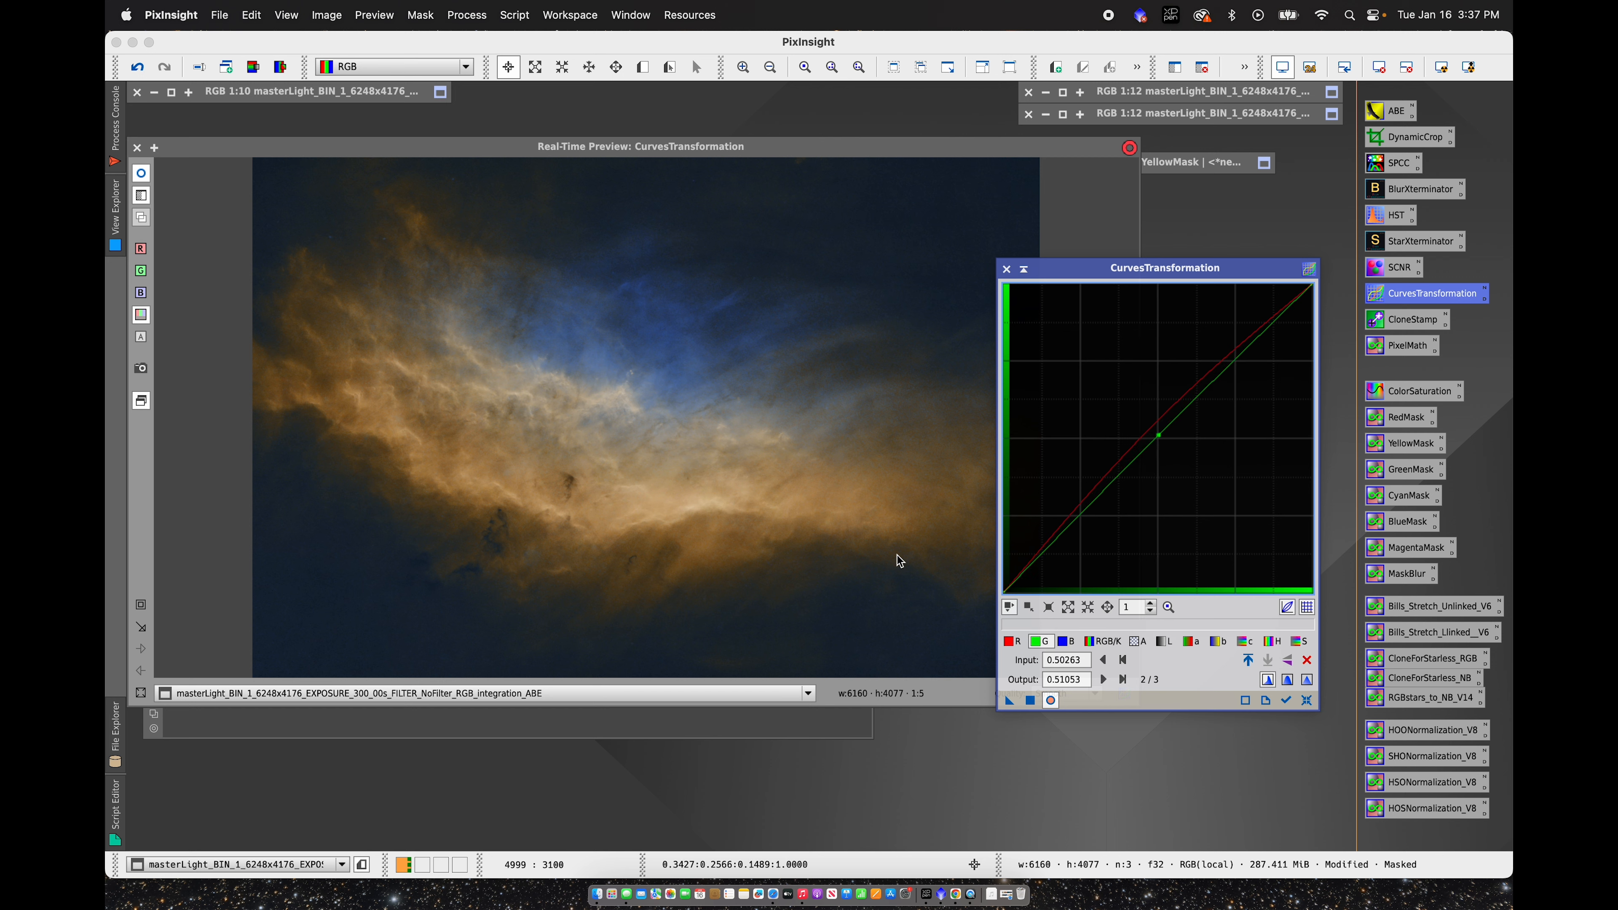
{"action": "left_click", "coordinate": [1067, 645]}
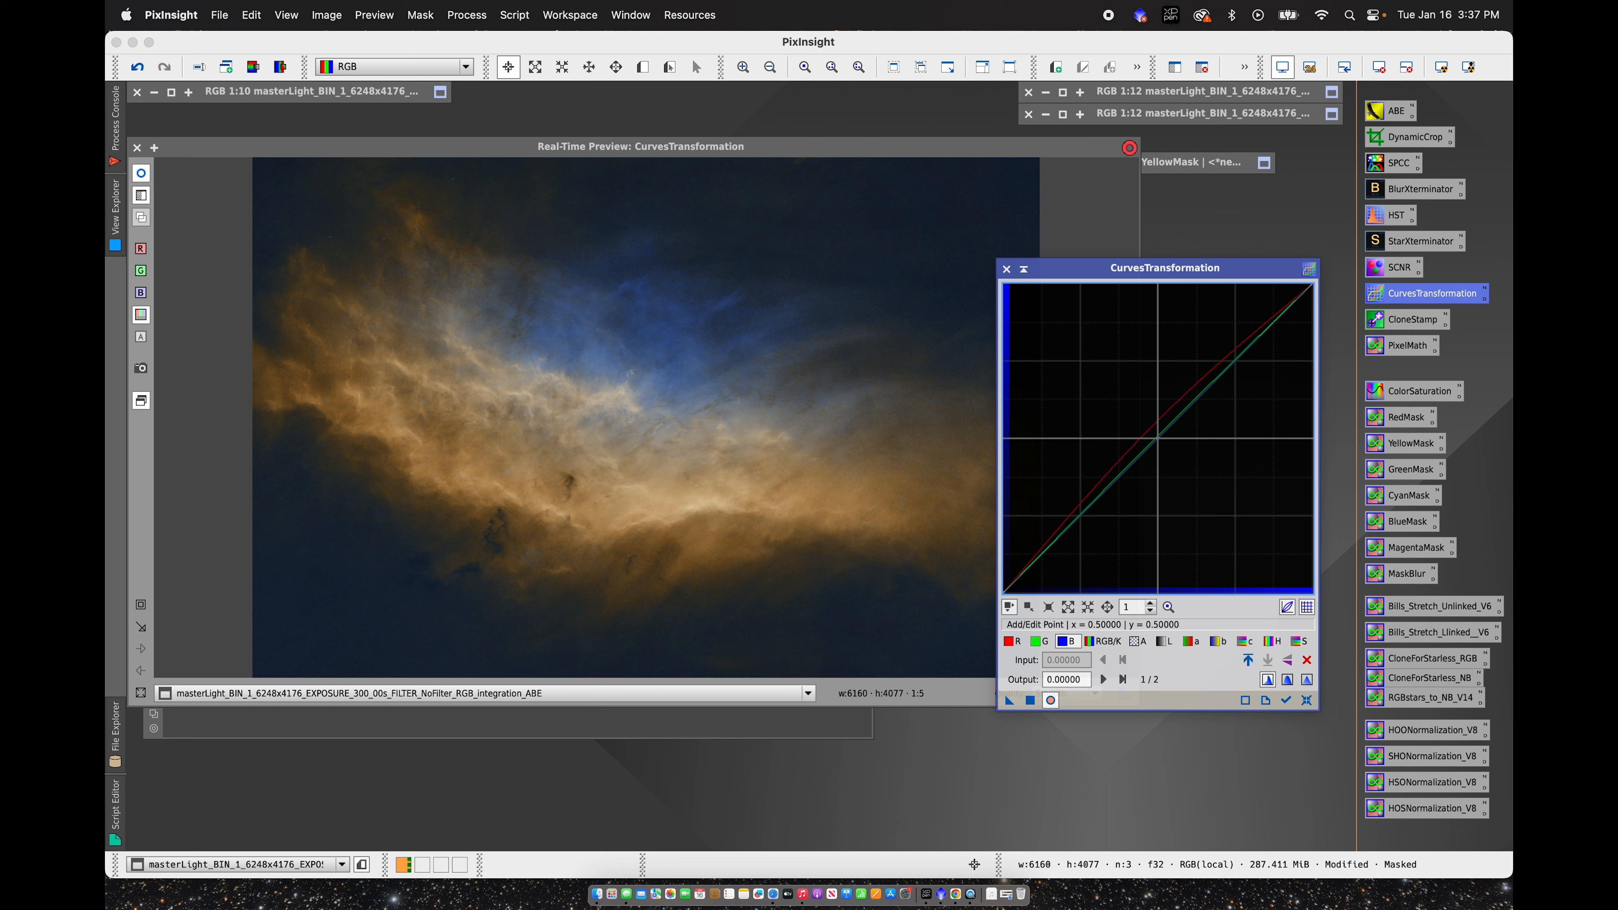
{"action": "mouse_move", "coordinate": [1163, 446]}
{"action": "left_mouse_down"}
{"action": "mouse_move", "coordinate": [1170, 458]}
{"action": "mouse_move", "coordinate": [1157, 424]}
{"action": "mouse_move", "coordinate": [1163, 454]}
{"action": "left_mouse_up"}
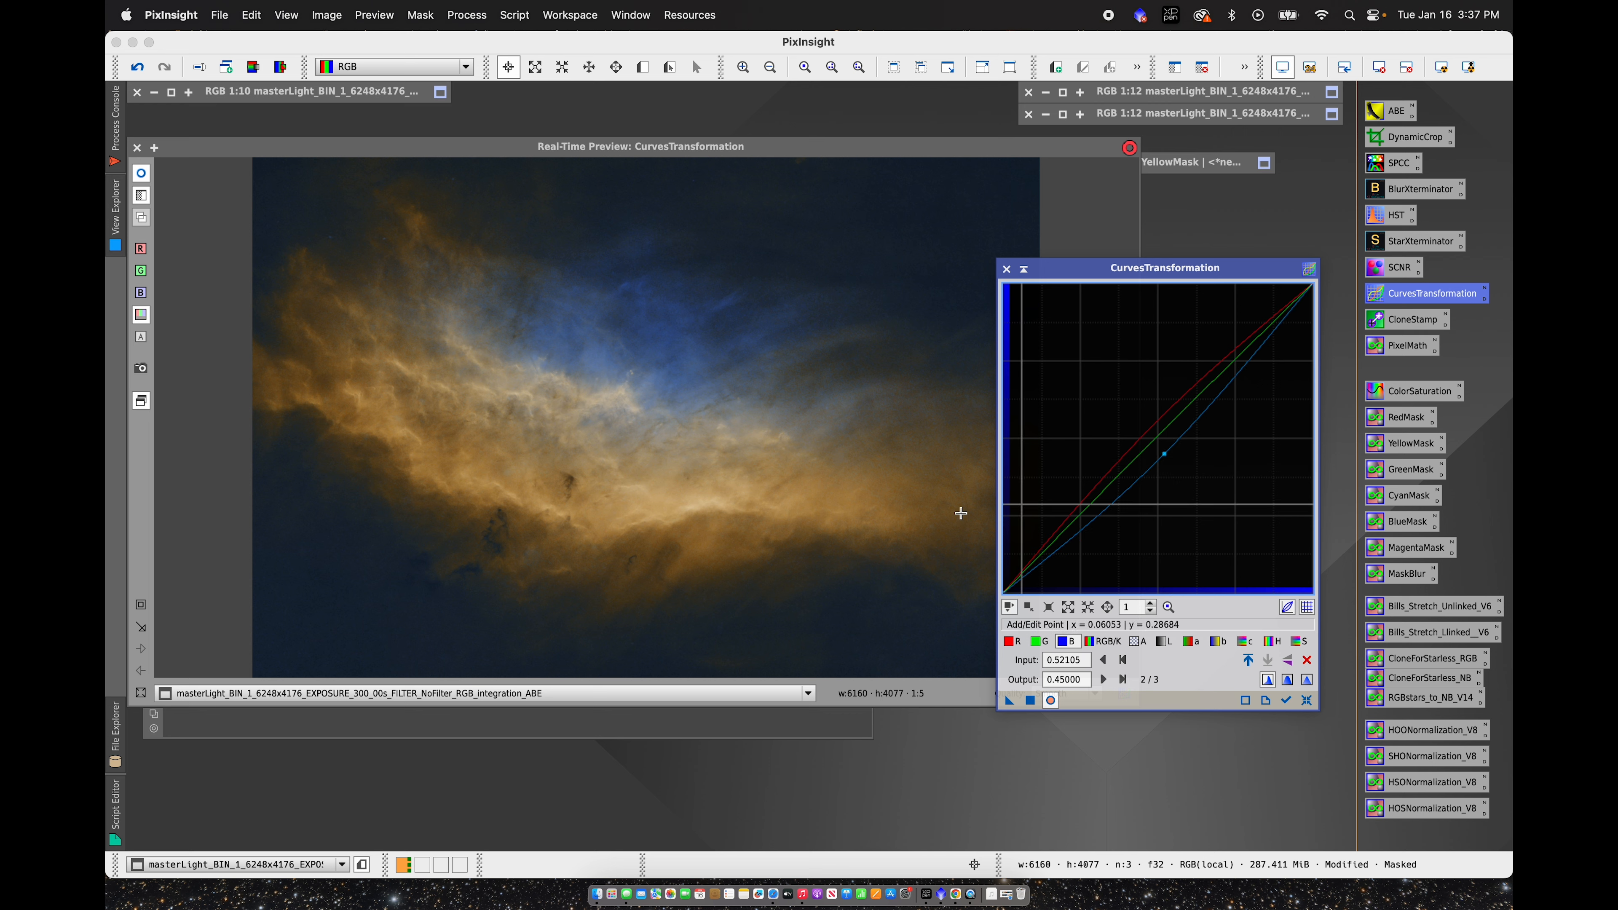
Step: Apply the channel curves to the masked nebula, close CurvesTransformation and its preview, and remove the mask from the image
{"action": "left_click", "coordinate": [1028, 701]}
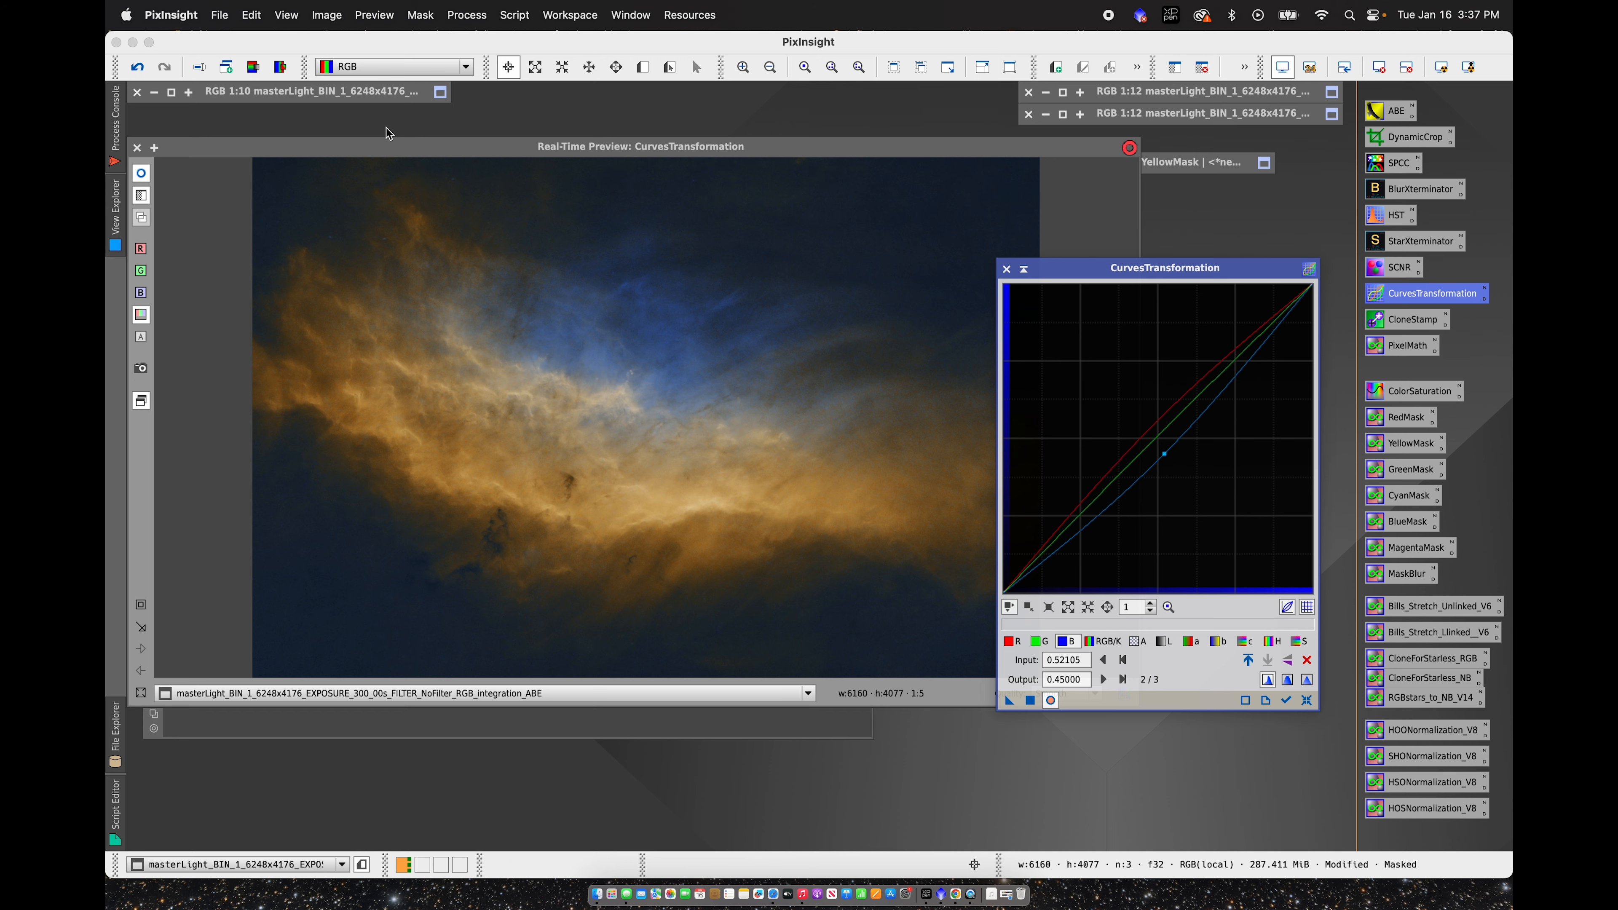
{"action": "left_click_drag", "start_coordinate": [389, 147], "coordinate": [464, 185]}
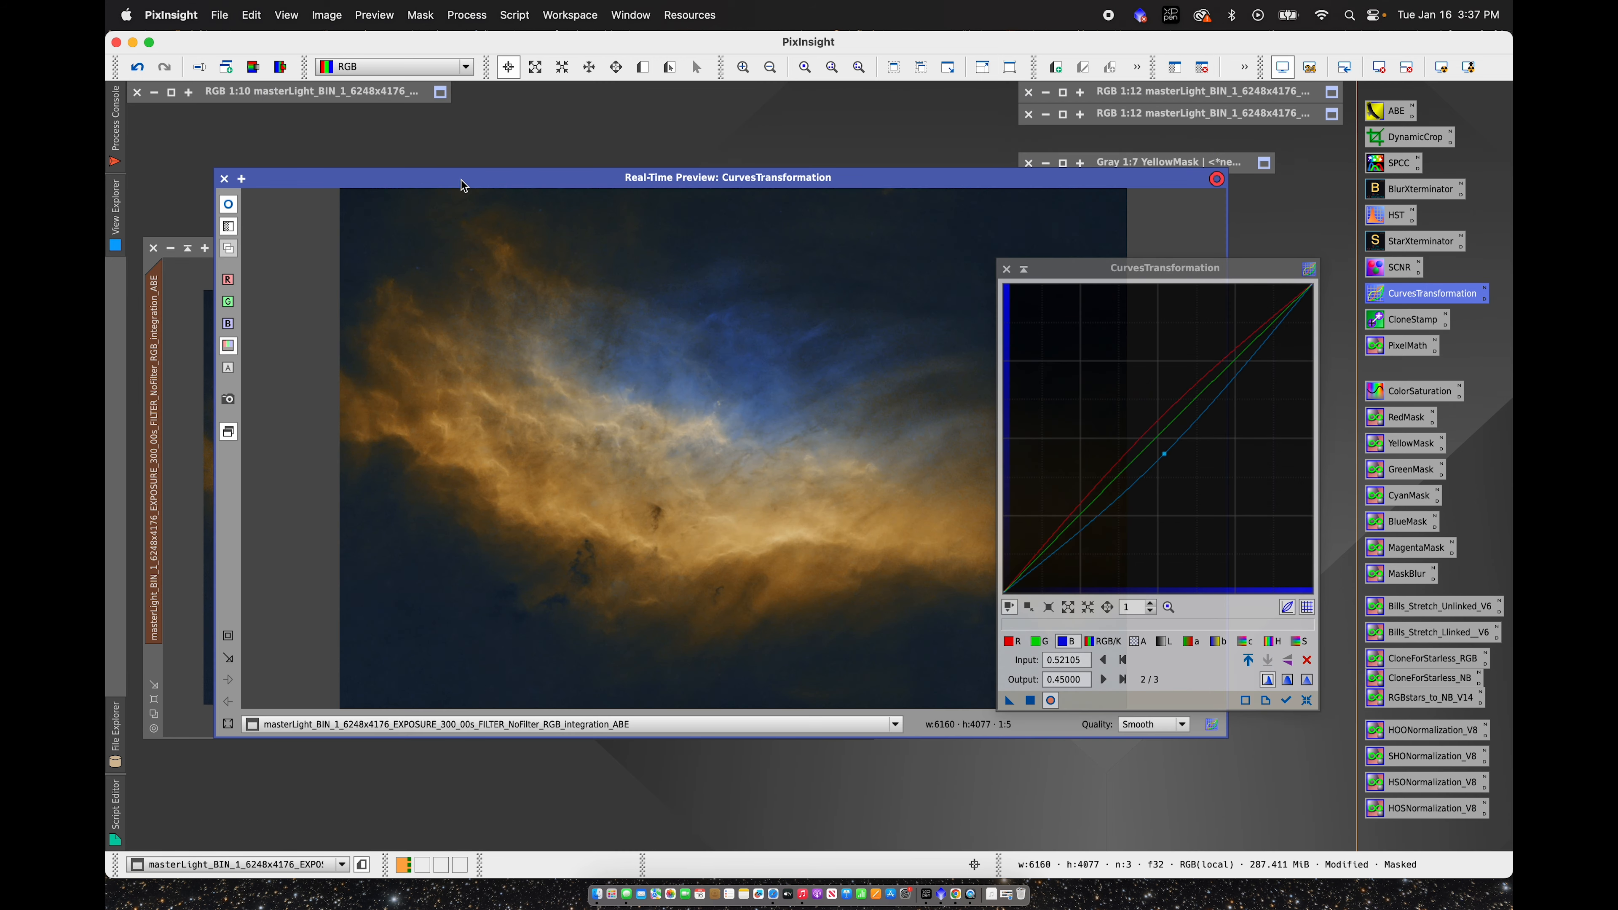
{"action": "left_click", "coordinate": [223, 179]}
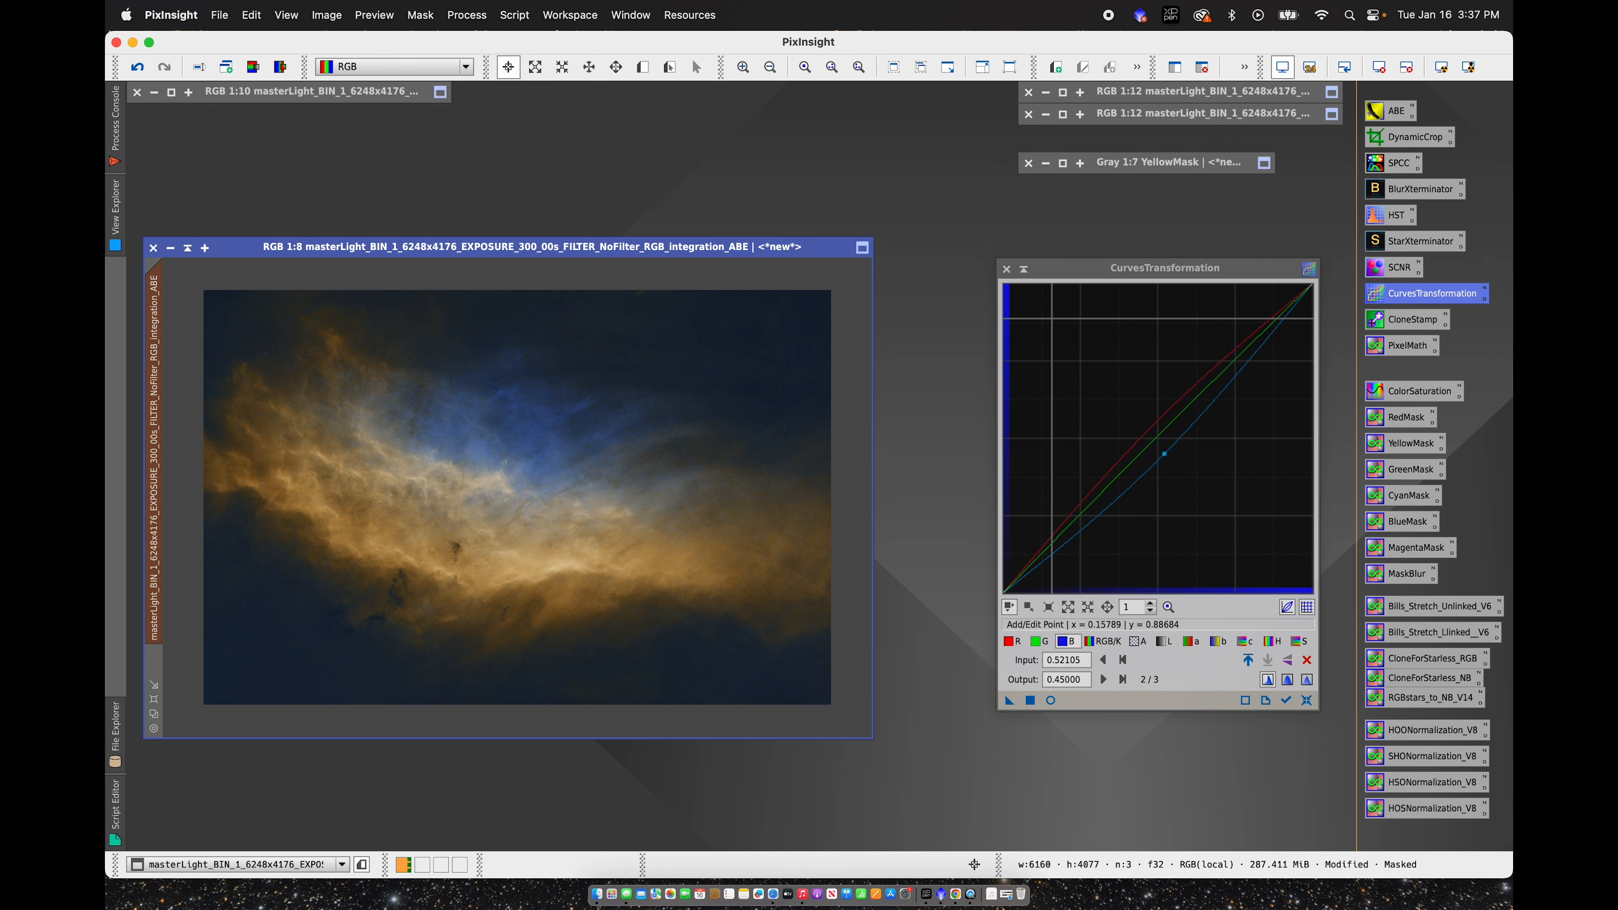
{"action": "left_click", "coordinate": [1006, 268]}
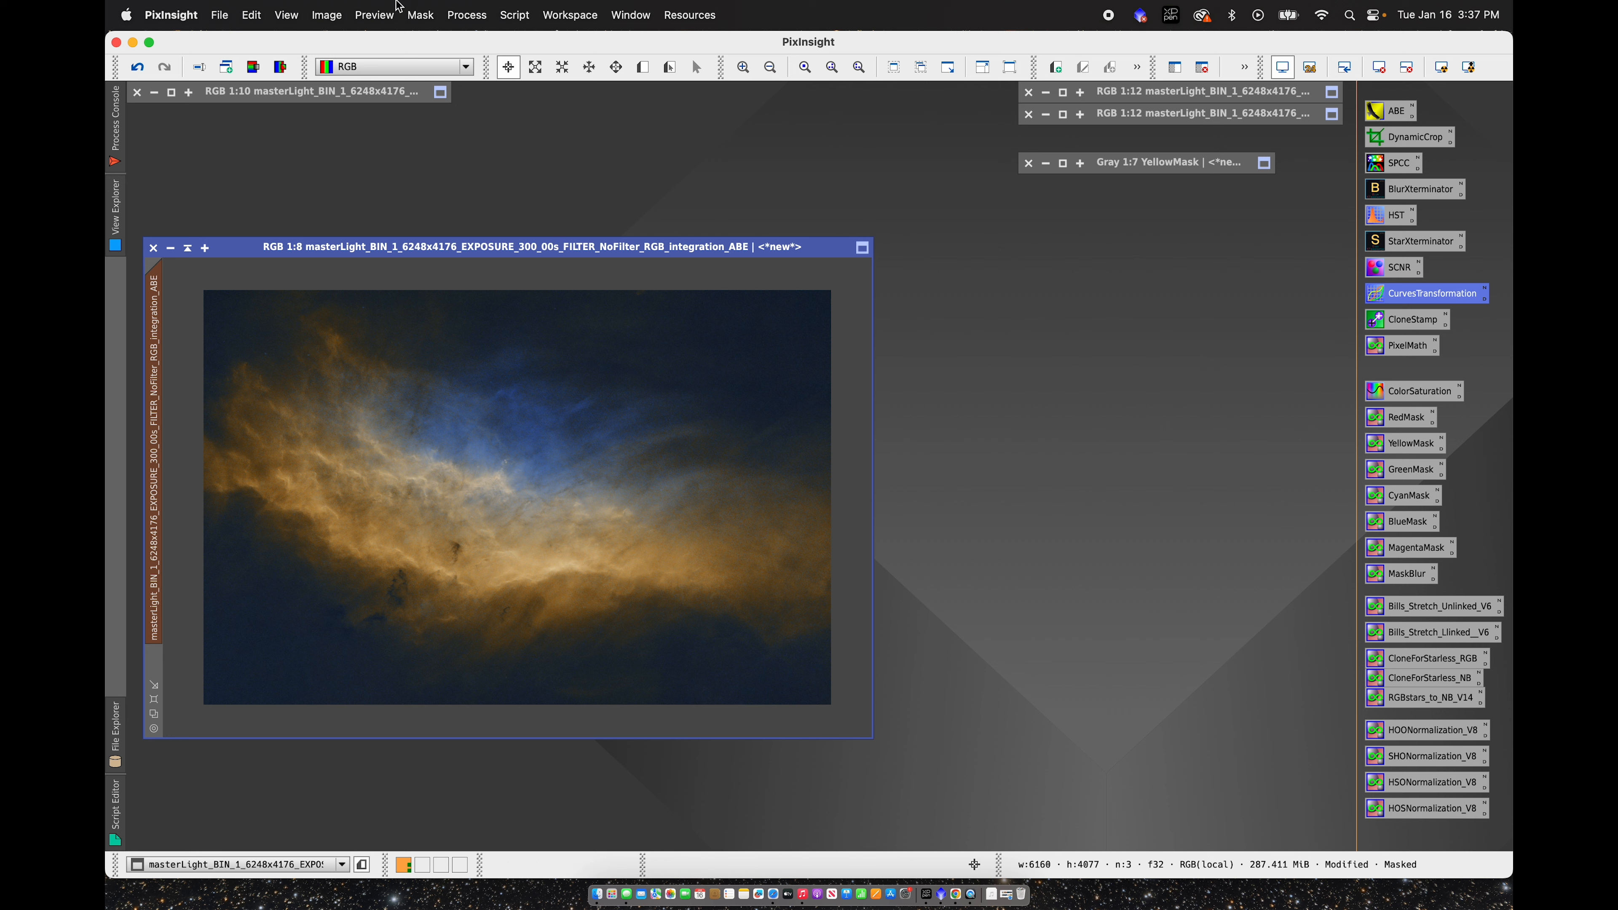
{"action": "left_click", "coordinate": [409, 8]}
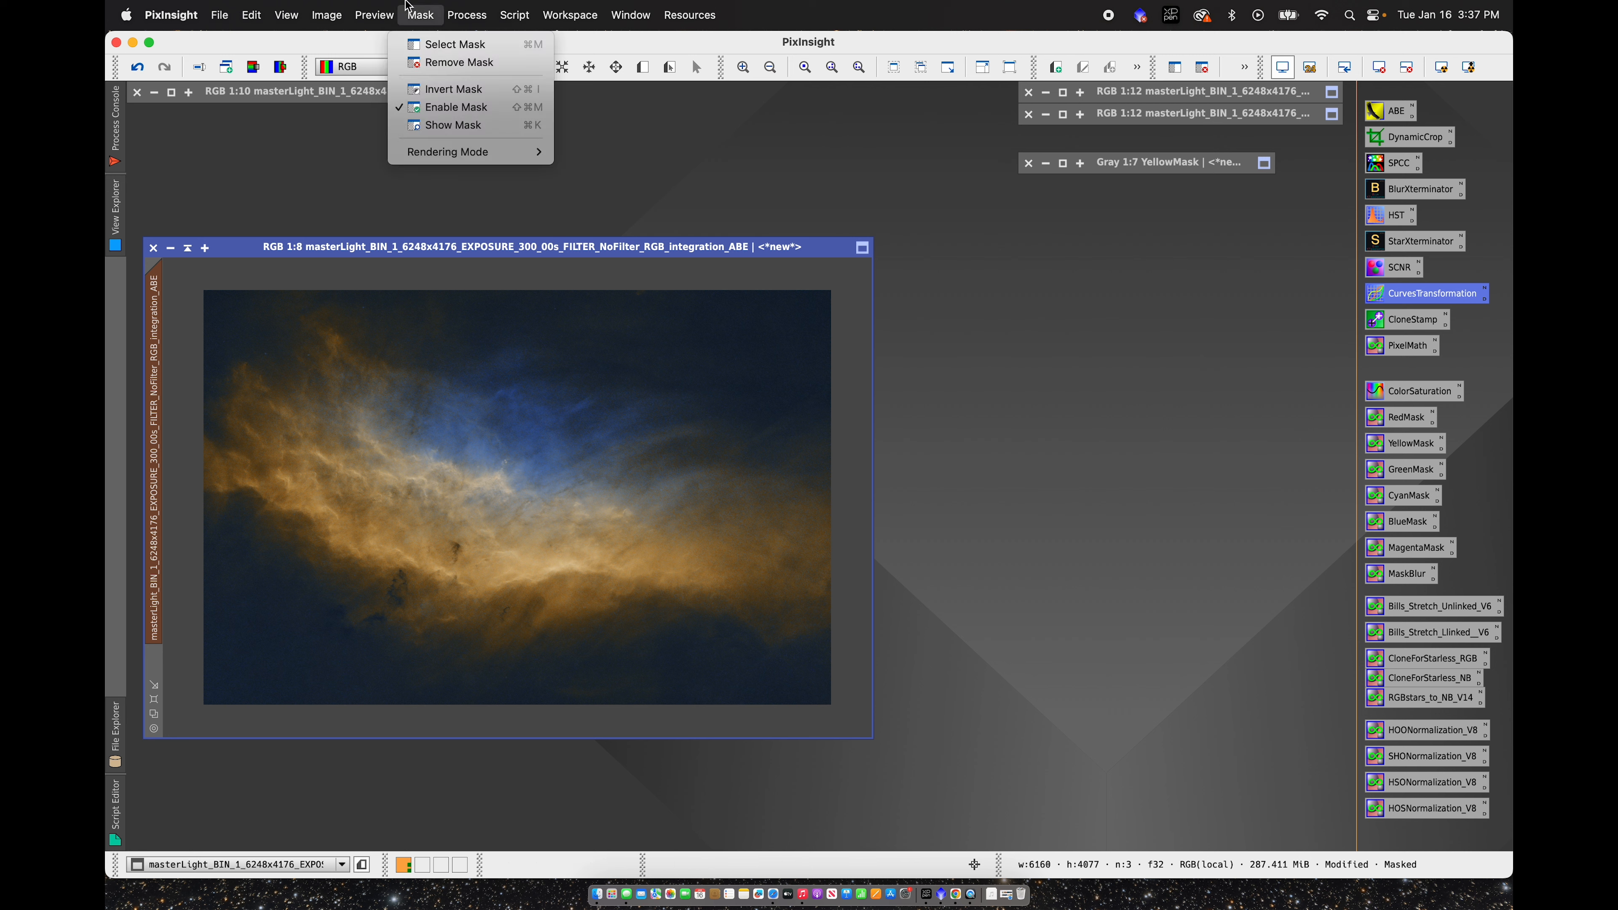
{"action": "left_click", "coordinate": [417, 66]}
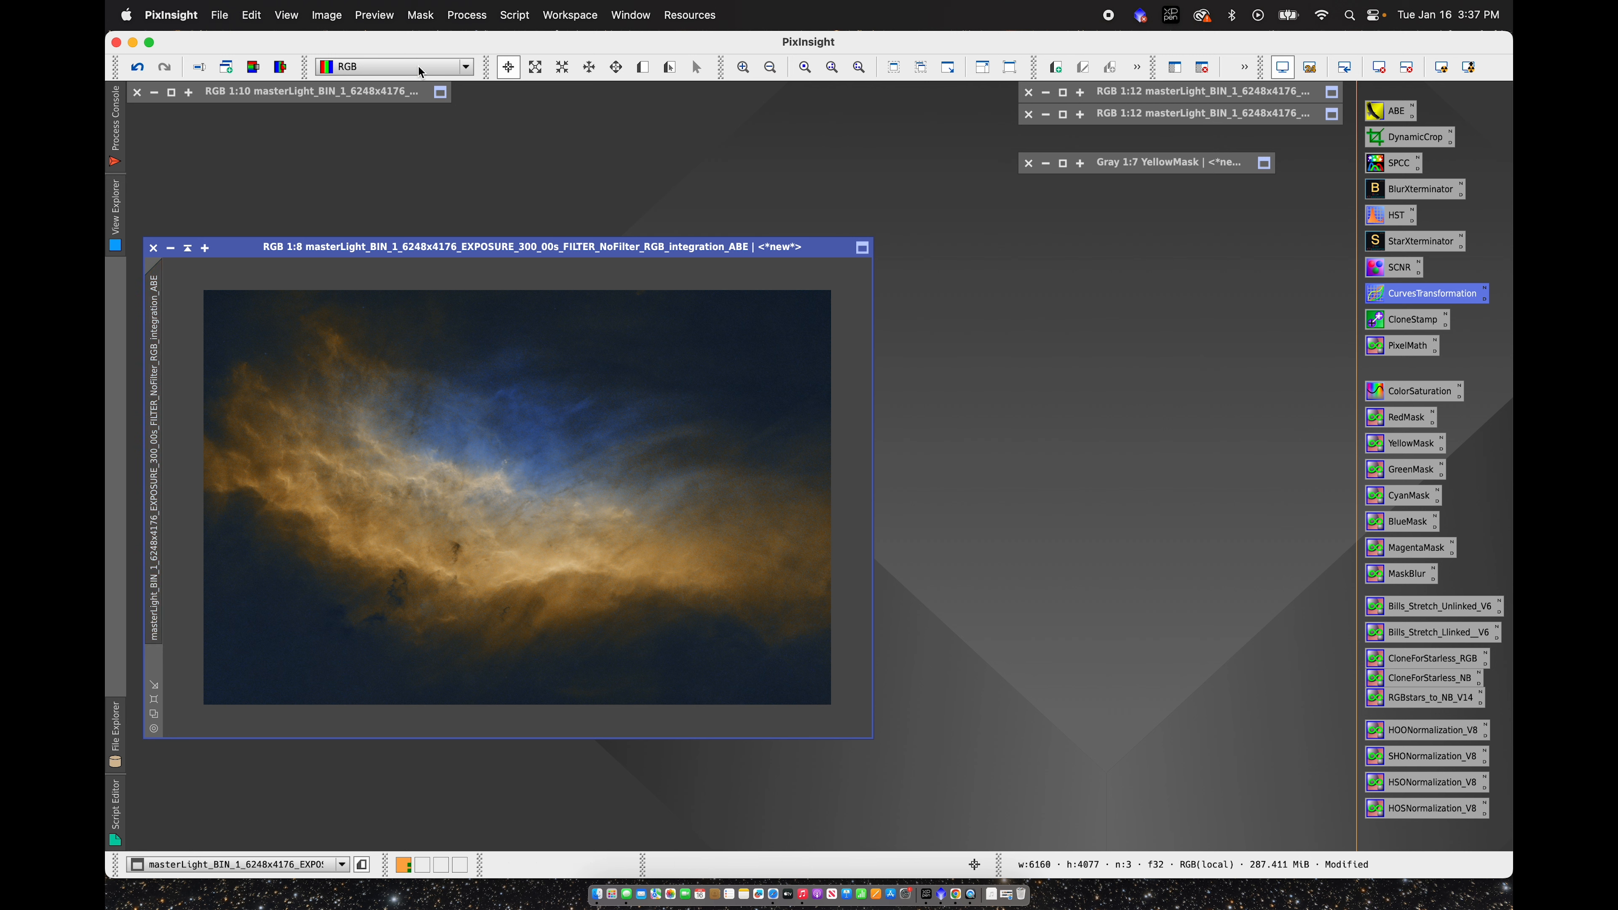
Step: Open CurvesTransformation with a real-time preview and raise the saturation curve with a point at input 0.47105, output 0.55000
{"action": "double_click", "coordinate": [1406, 295]}
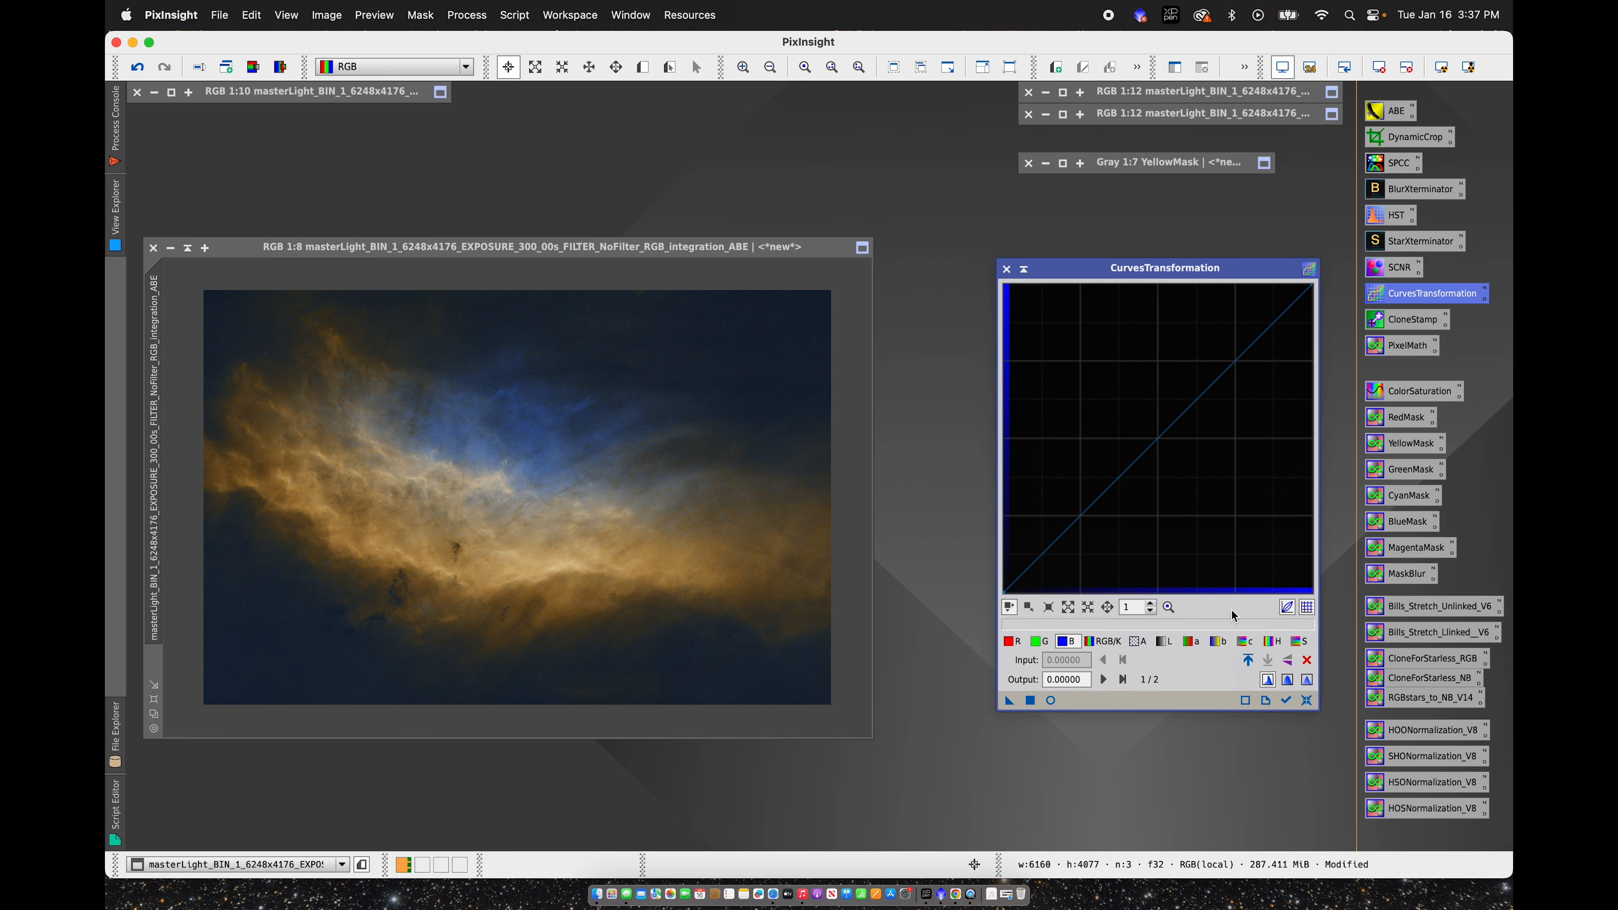
{"action": "left_click", "coordinate": [1291, 641]}
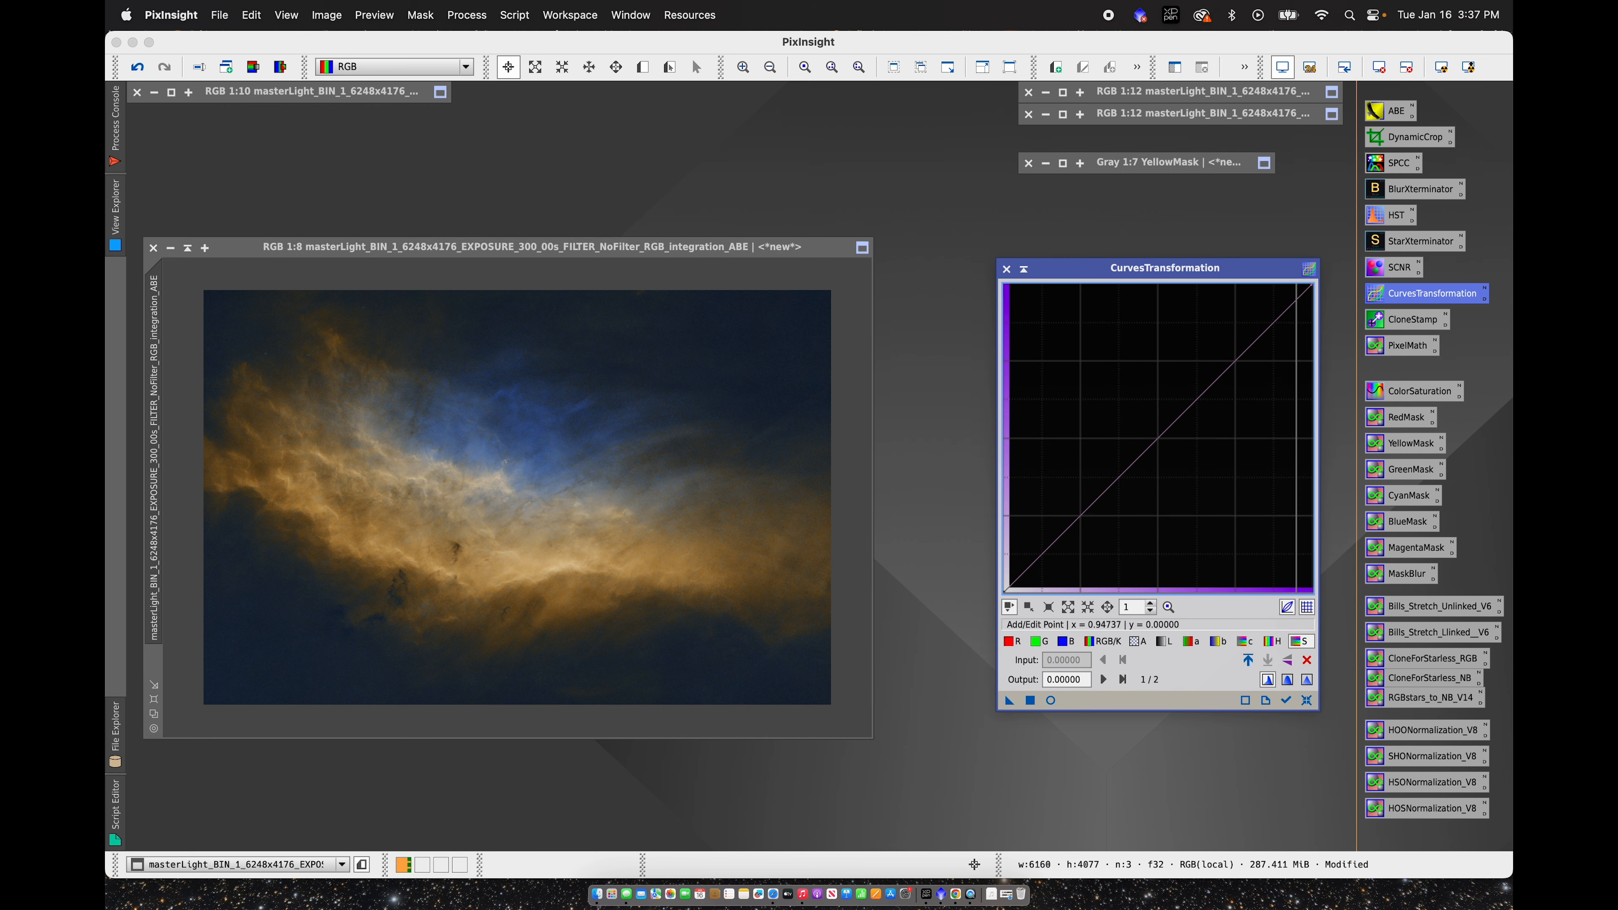
{"action": "left_click", "coordinate": [1051, 700]}
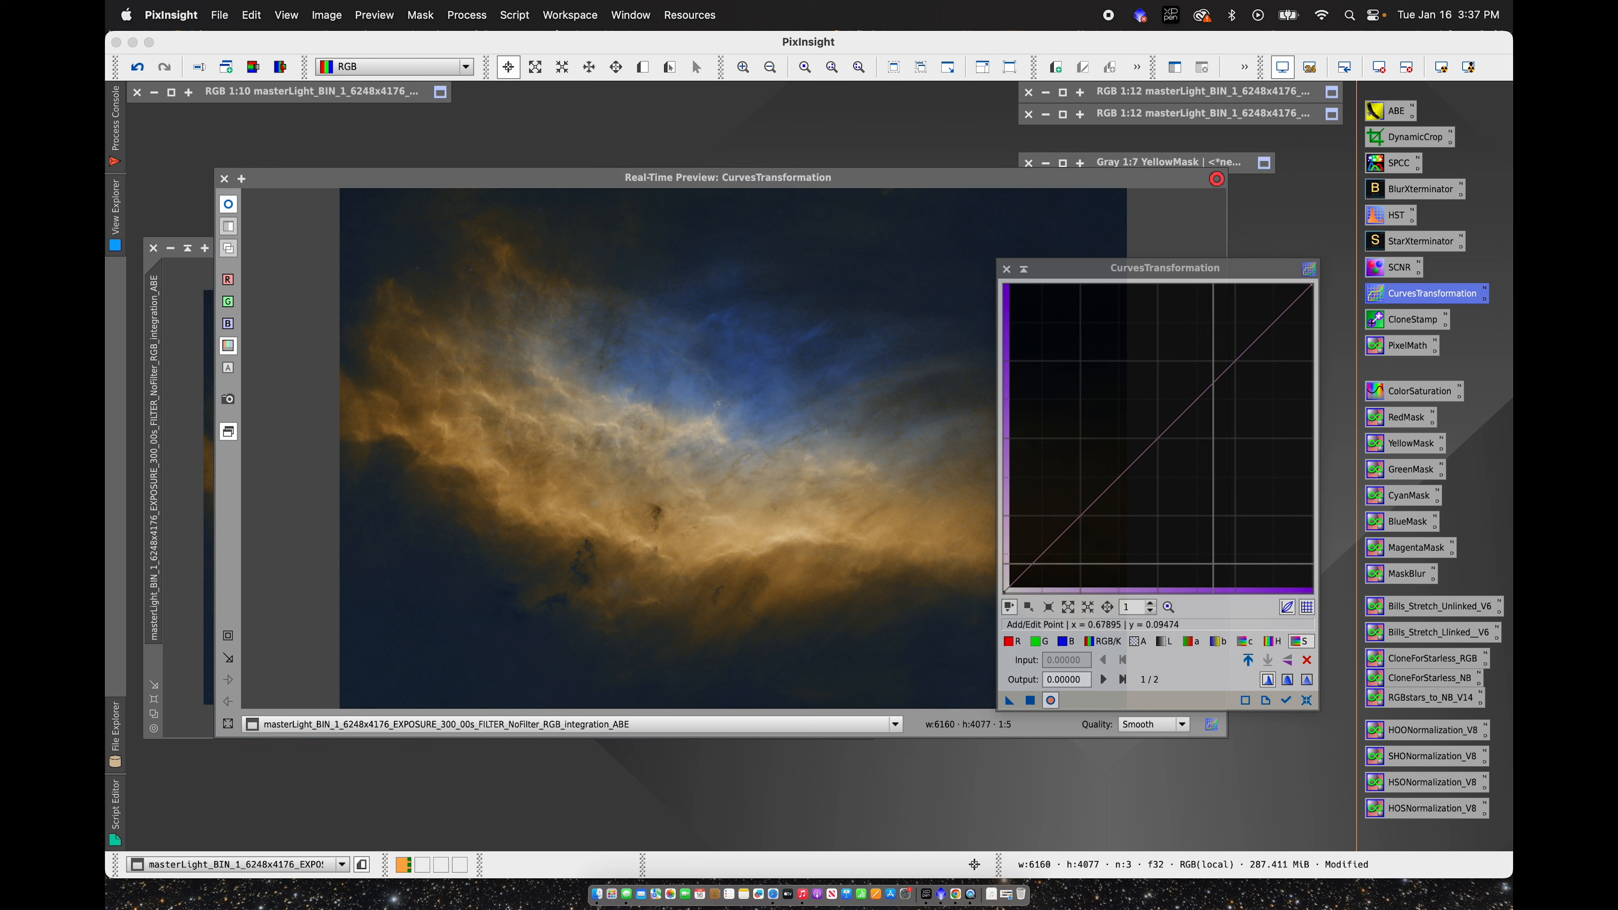
{"action": "left_click", "coordinate": [1149, 423]}
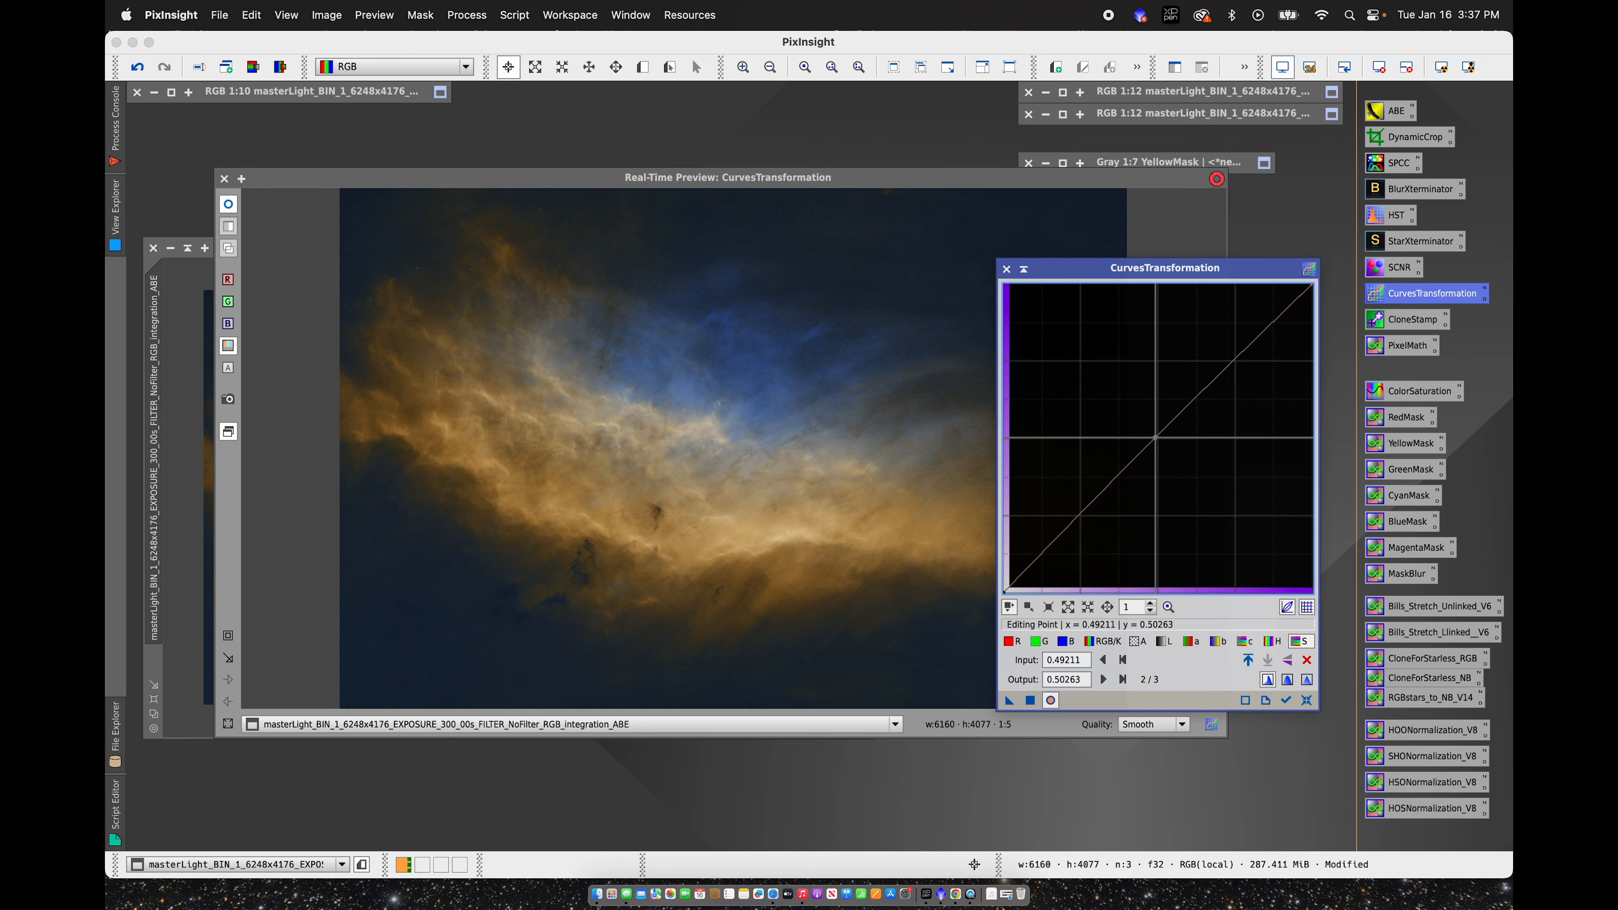
{"action": "left_click_drag", "start_coordinate": [1150, 424], "coordinate": [1149, 422]}
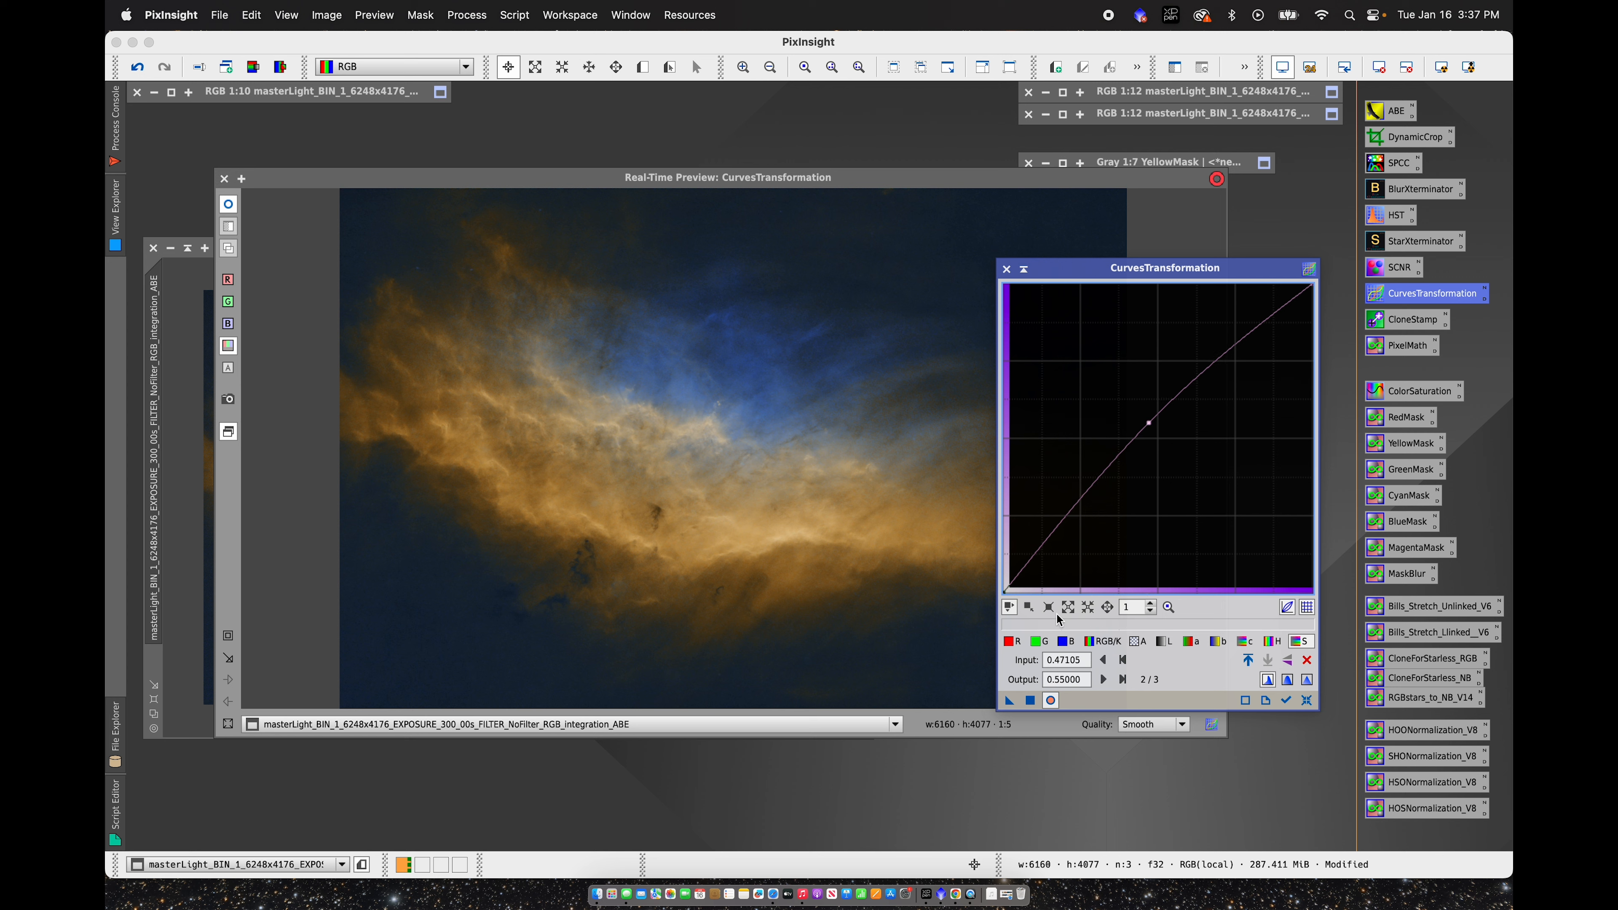
Step: Anchor the blue channel's curve near its midpoint and pull its shadows down slightly around input 0.2
{"action": "left_click", "coordinate": [1066, 641]}
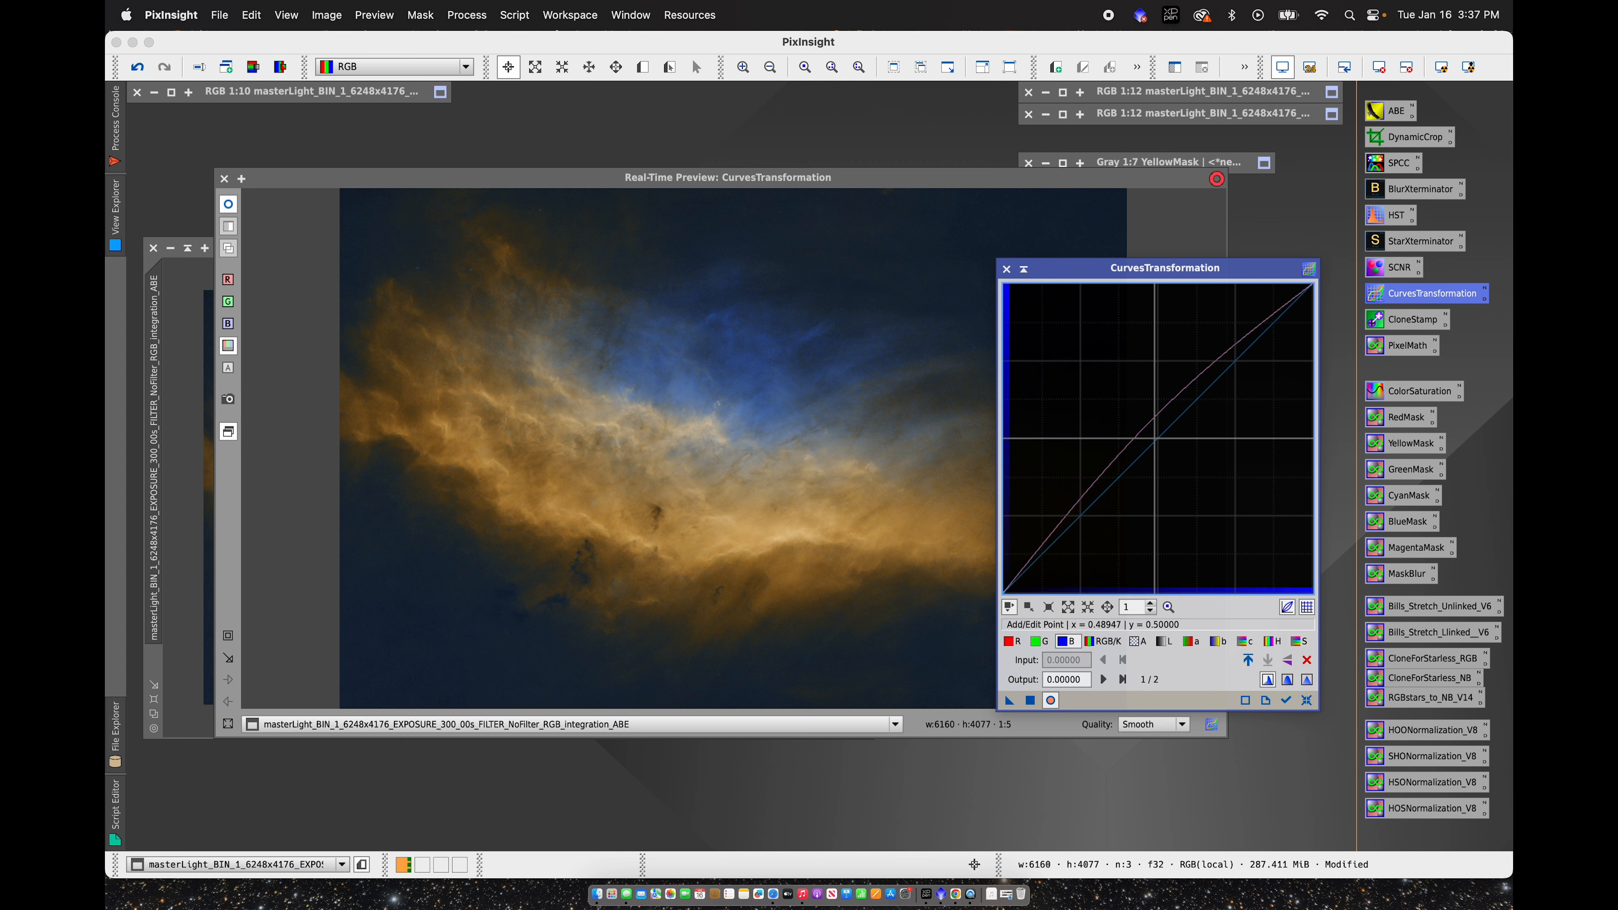
{"action": "left_click", "coordinate": [1155, 439]}
{"action": "left_click", "coordinate": [1062, 534]}
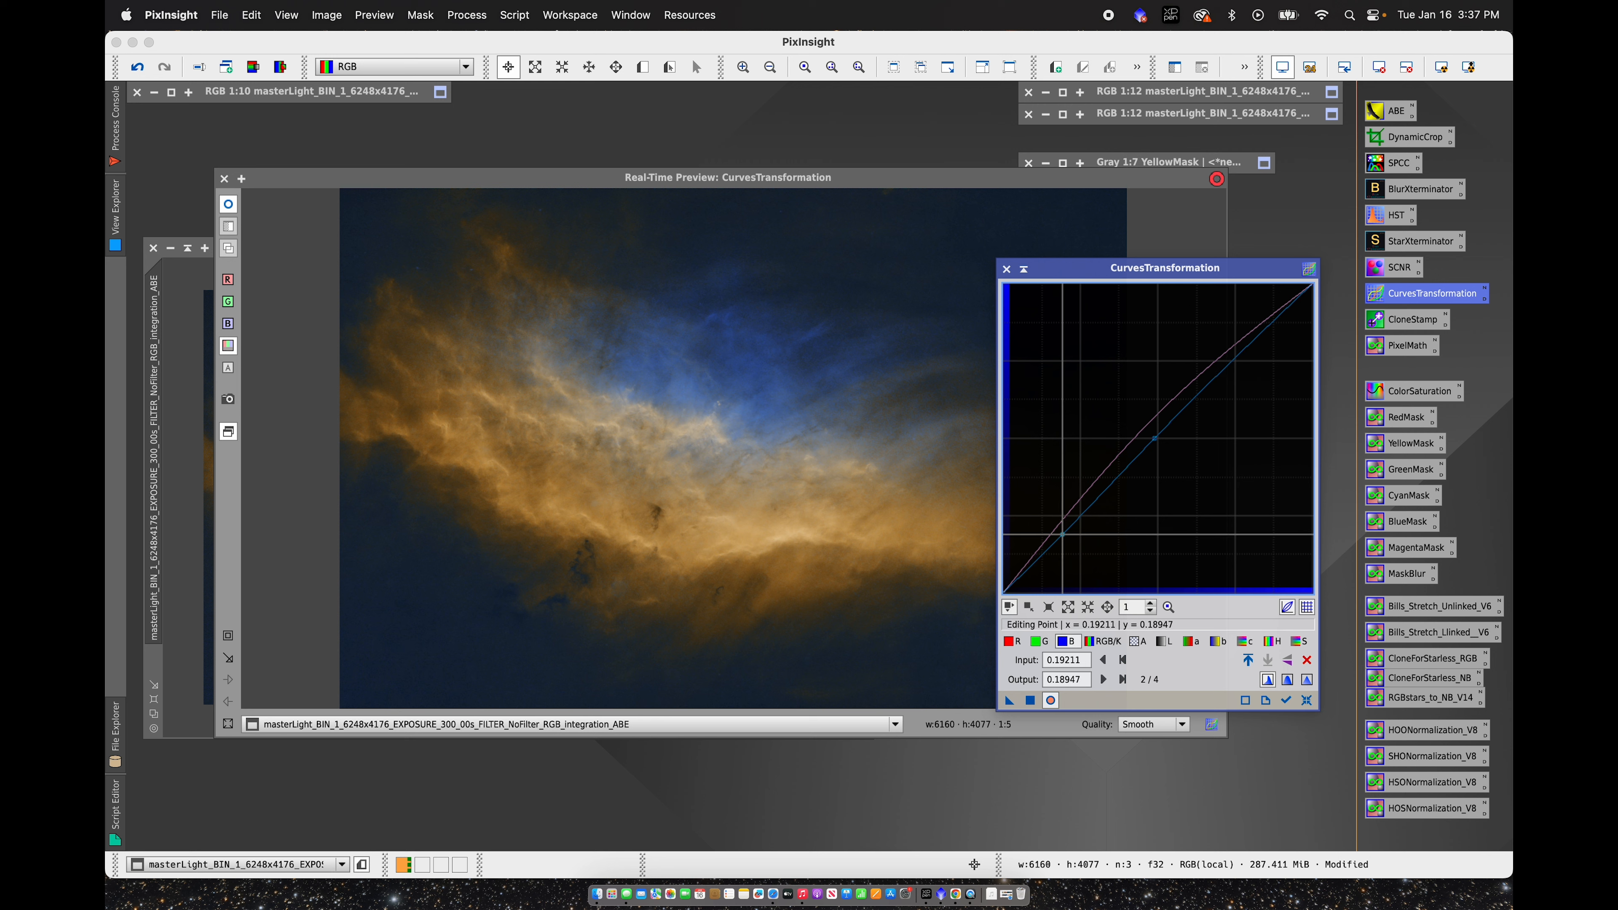
{"action": "left_click_drag", "start_coordinate": [1062, 534], "coordinate": [1065, 540]}
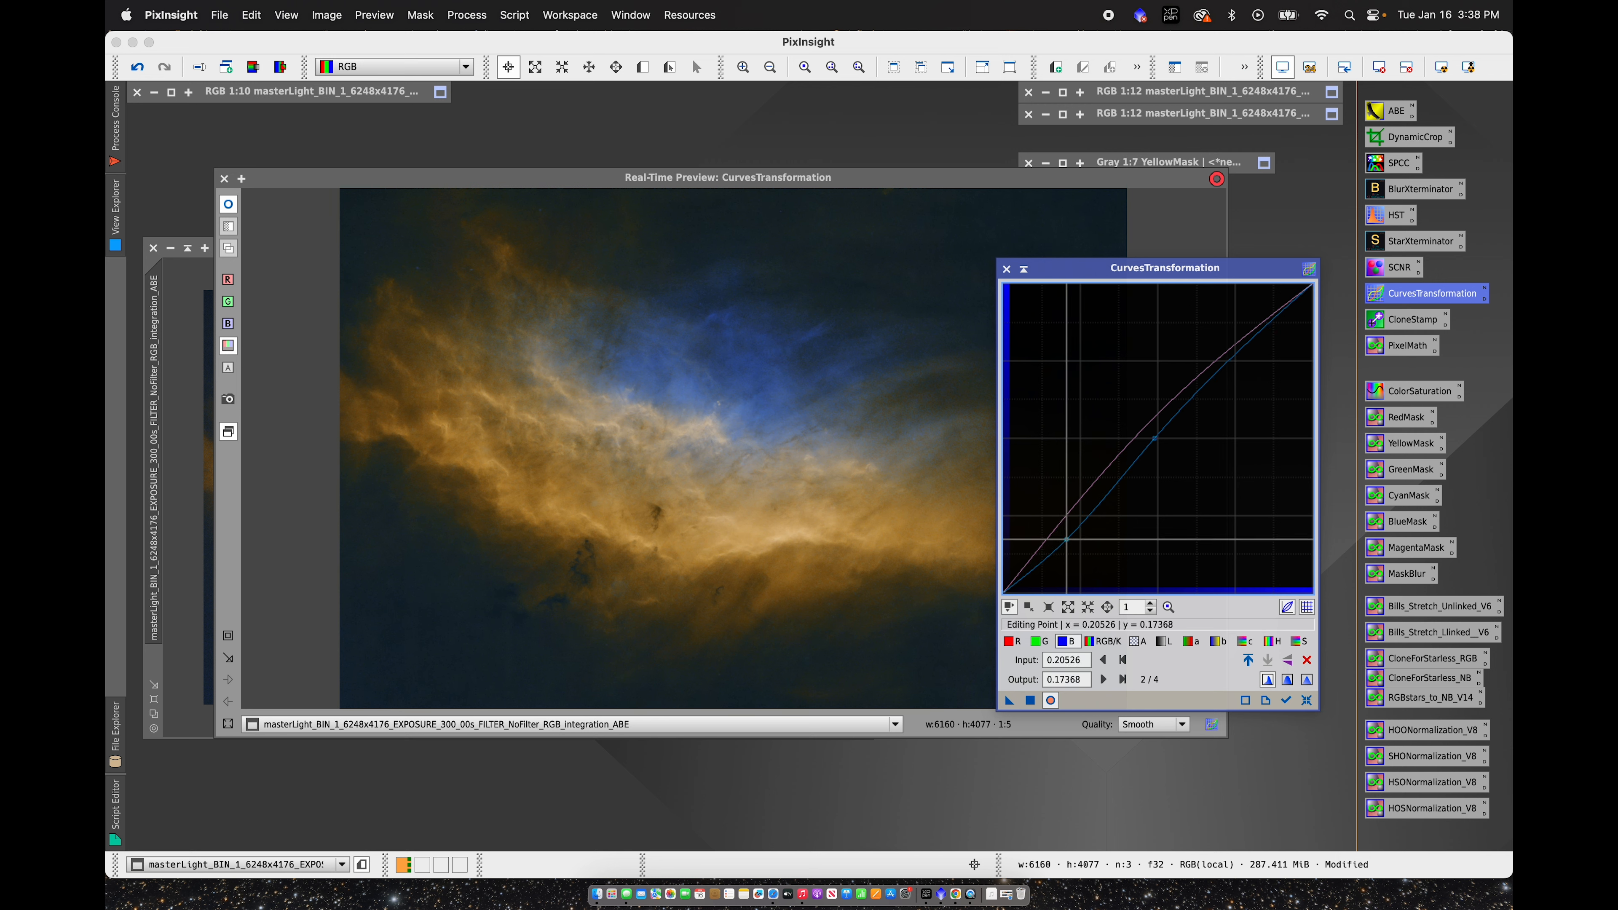
{"action": "left_click_drag", "start_coordinate": [1067, 539], "coordinate": [1063, 536]}
Step: Add a green curve point at input 0.50000, output 0.49737, and a red one at input 0.49211, output 0.50000
{"action": "left_click", "coordinate": [1039, 641]}
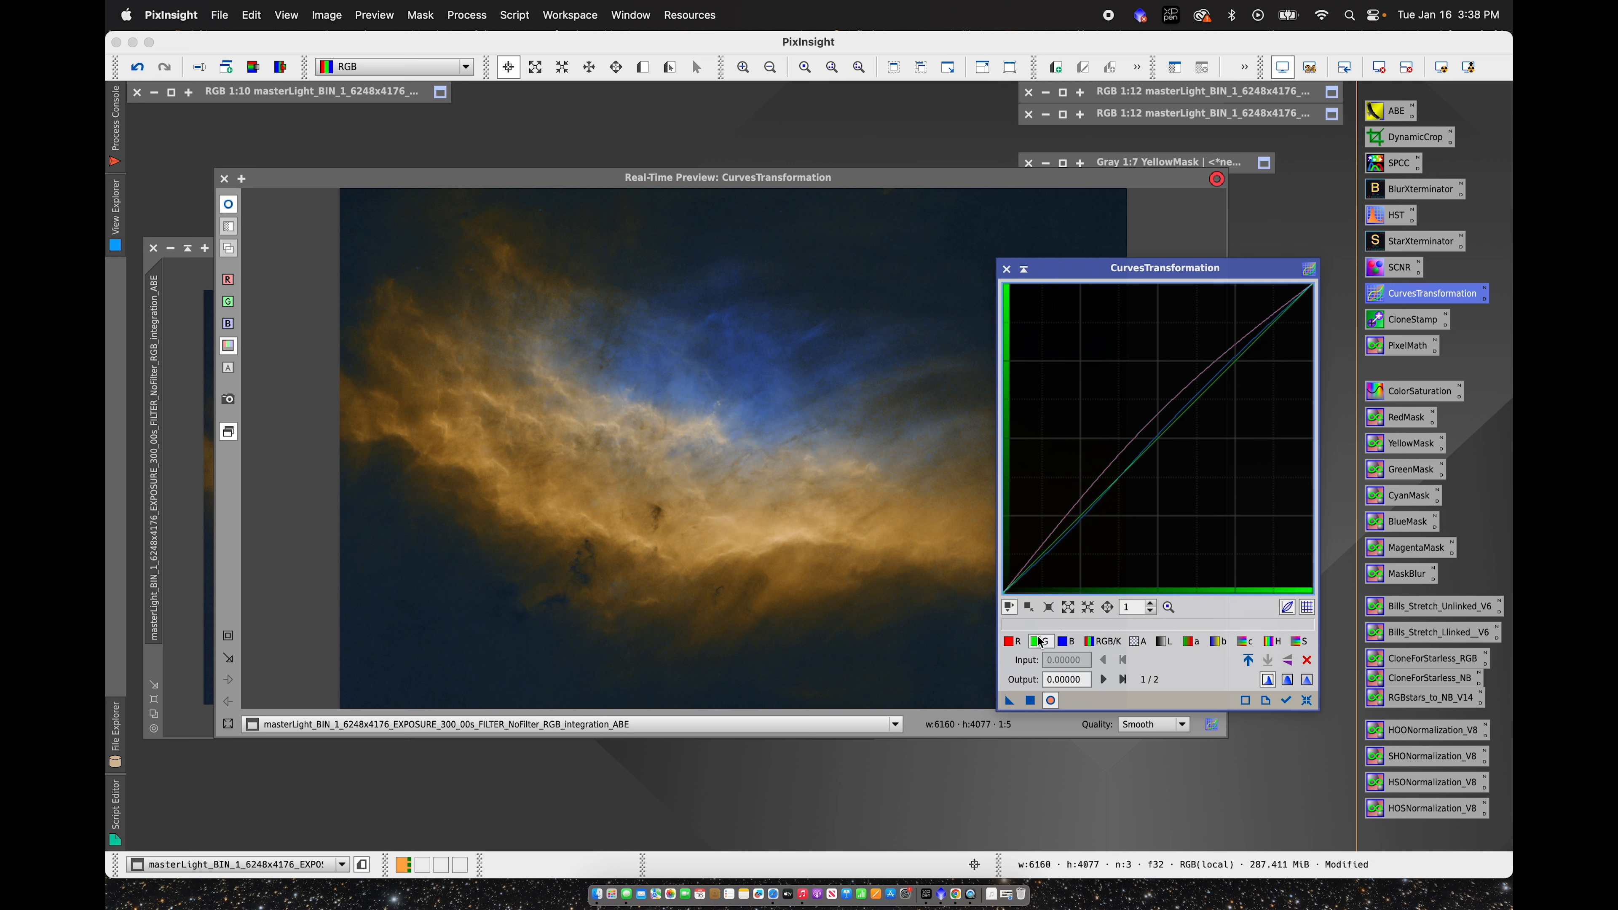
{"action": "left_click", "coordinate": [1160, 440]}
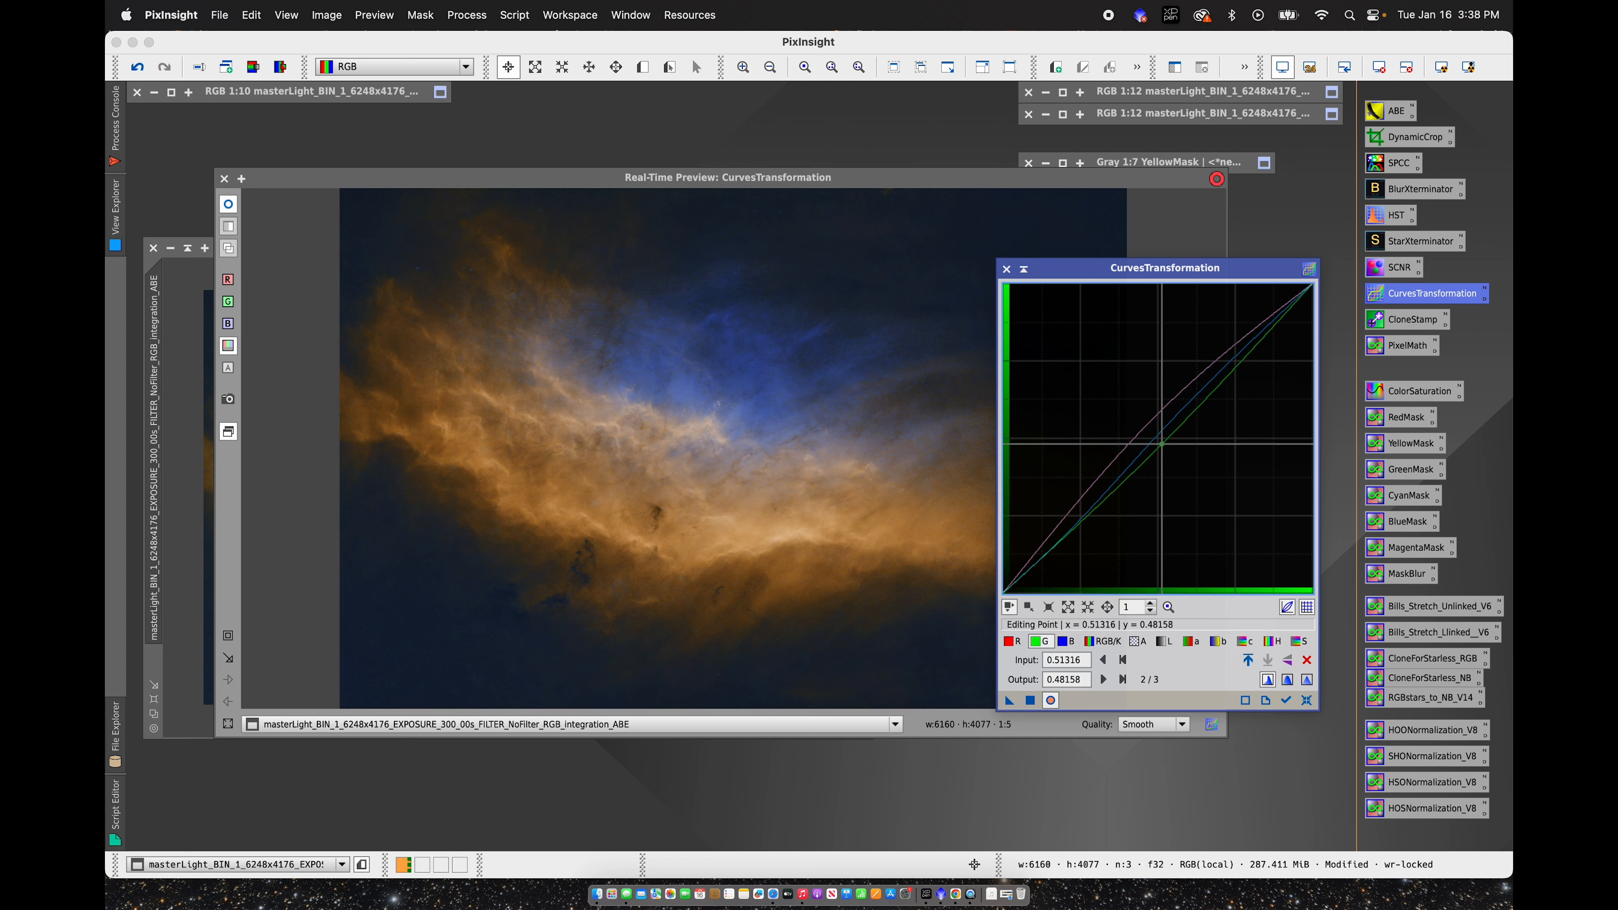
{"action": "left_click_drag", "start_coordinate": [1160, 440], "coordinate": [1157, 441]}
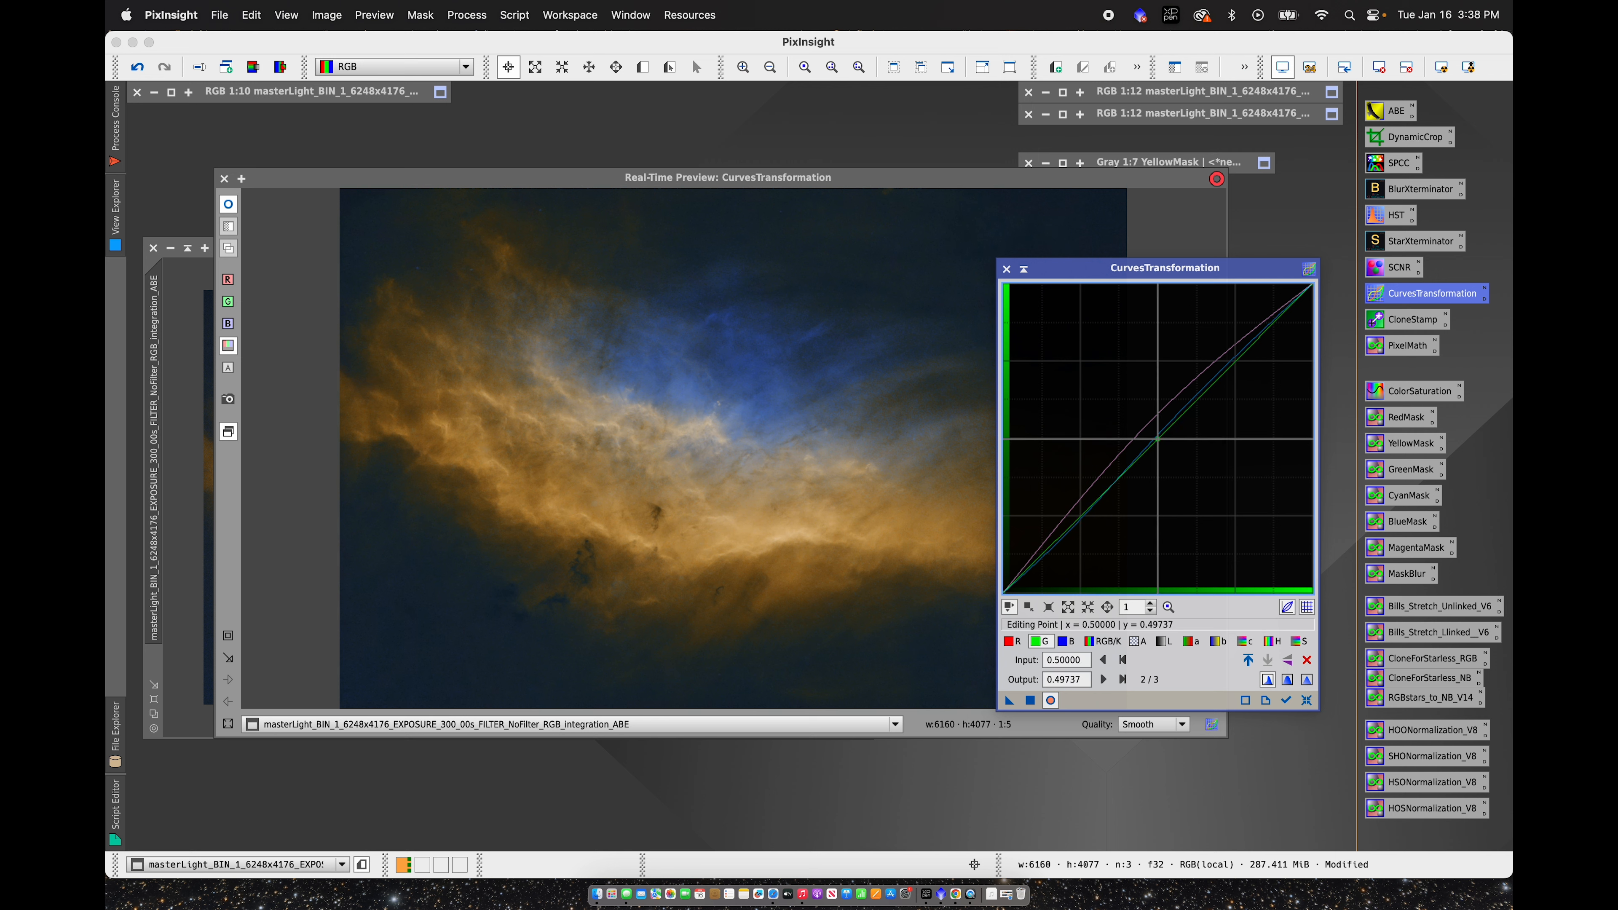
{"action": "left_click", "coordinate": [1012, 641]}
{"action": "left_click_drag", "start_coordinate": [1158, 442], "coordinate": [1155, 439]}
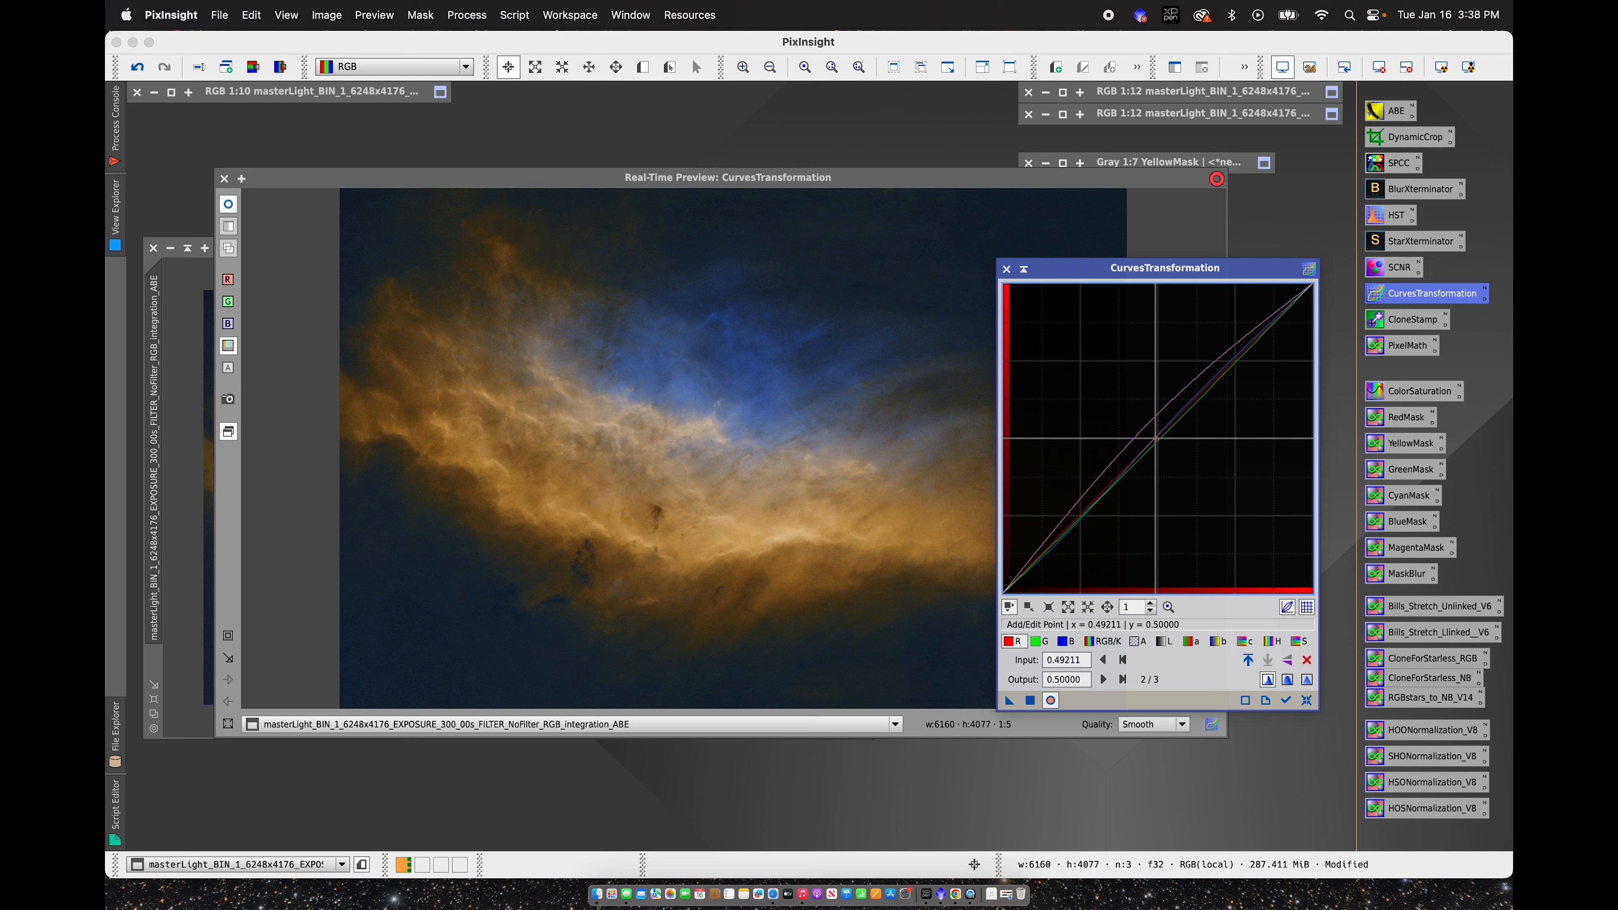
Step: Add points to the combined RGB/K curve at input 0.48421, output 0.48158, and at input and output 0.23421
{"action": "left_click", "coordinate": [1107, 648]}
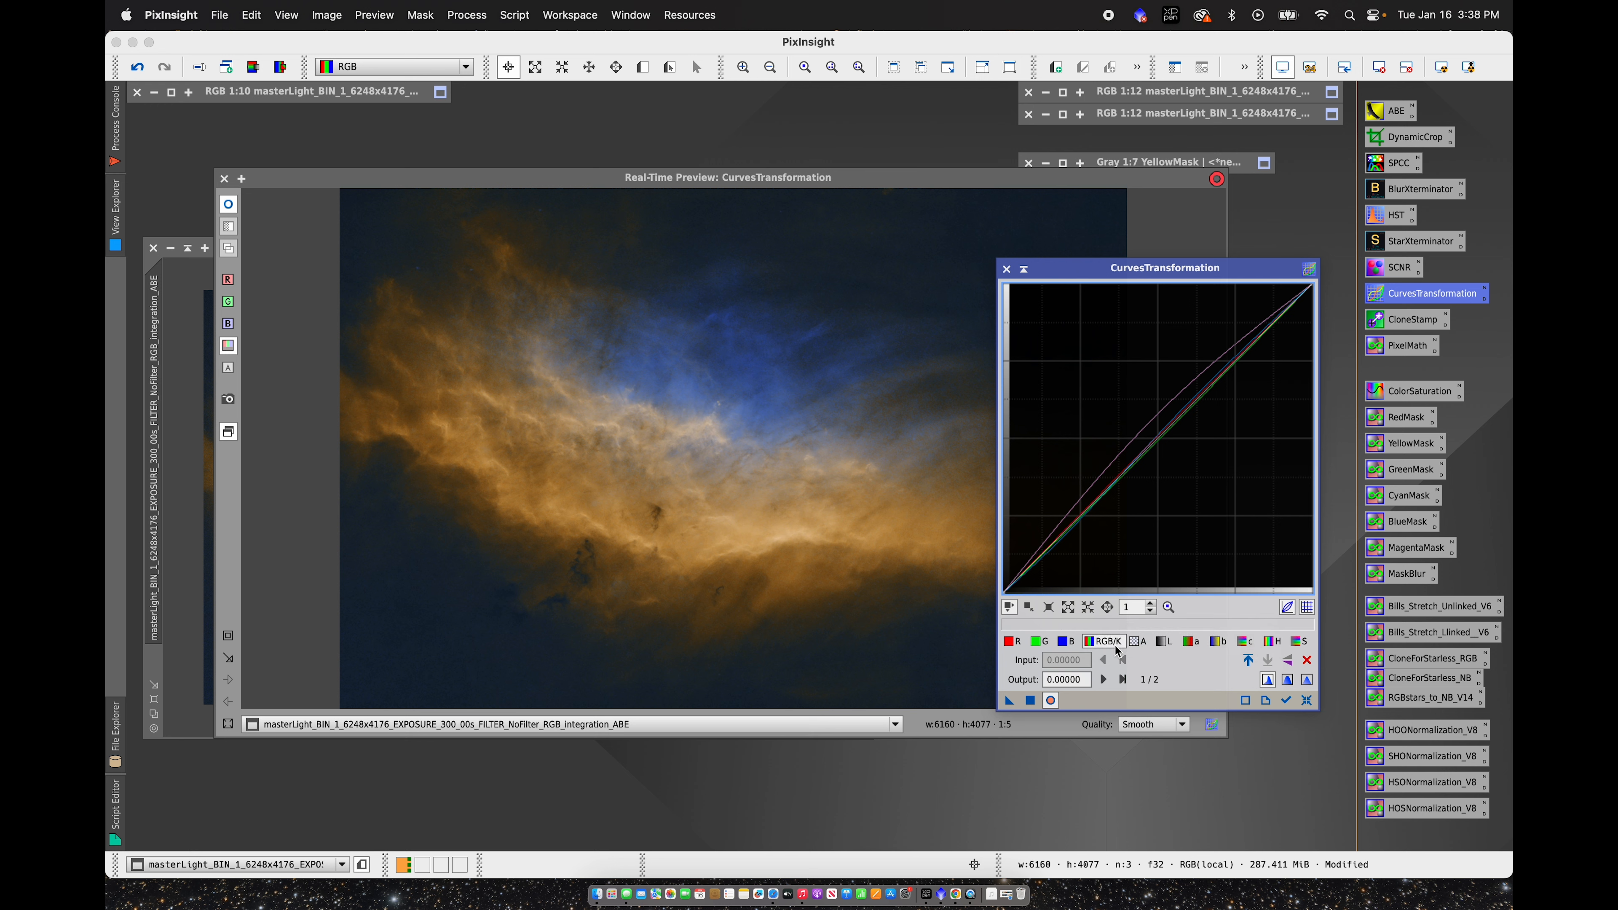
{"action": "left_click", "coordinate": [1153, 444]}
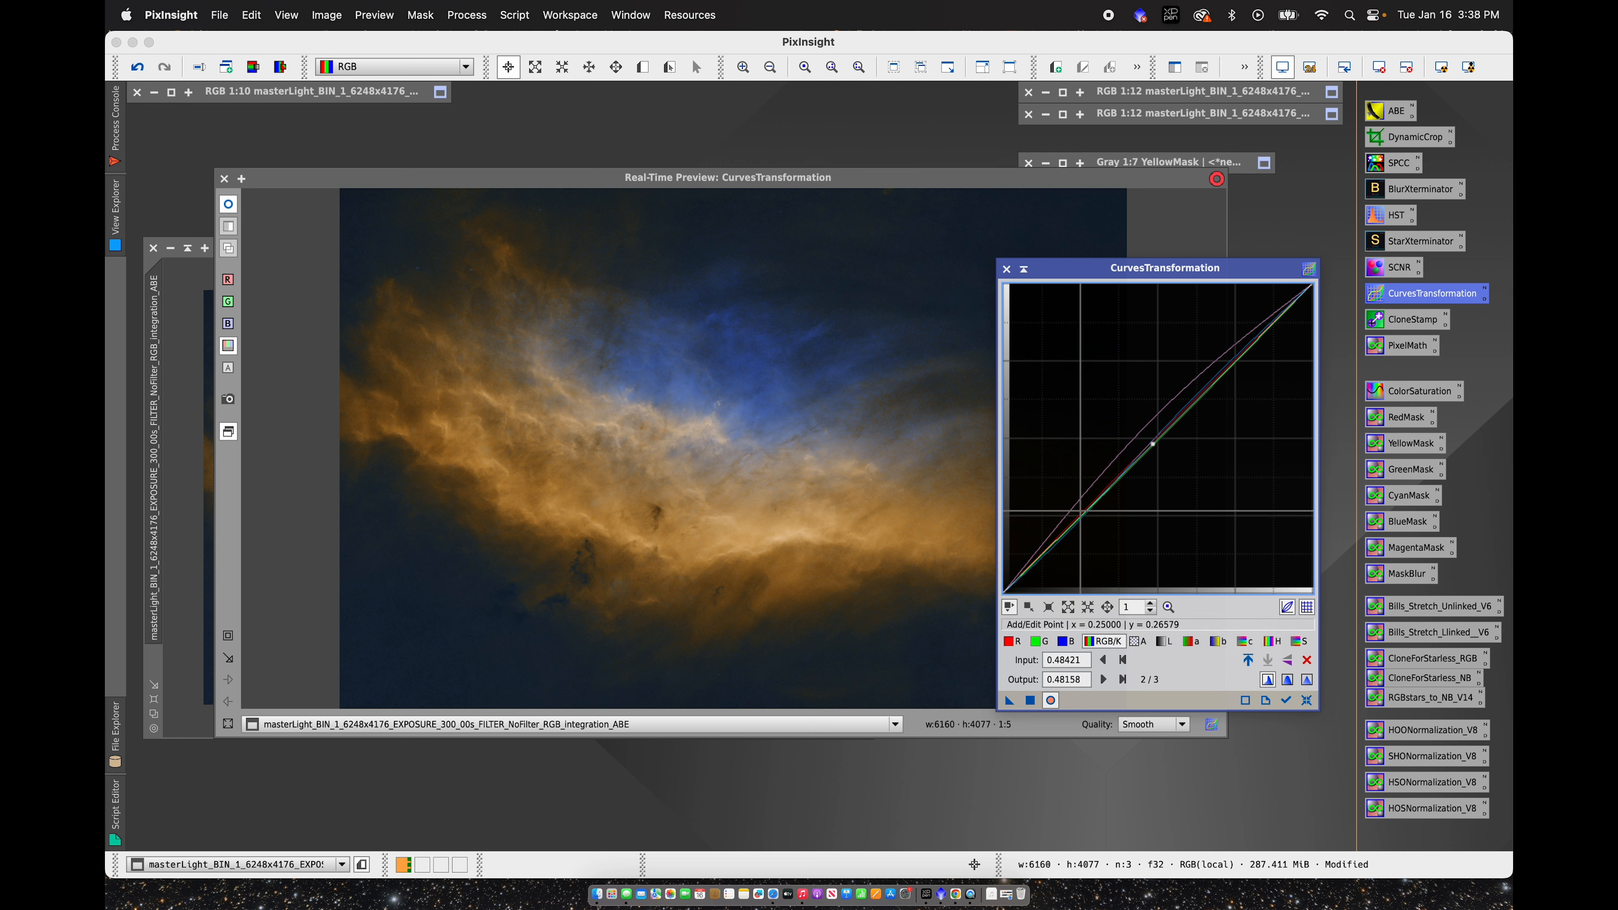
{"action": "left_click", "coordinate": [1077, 523]}
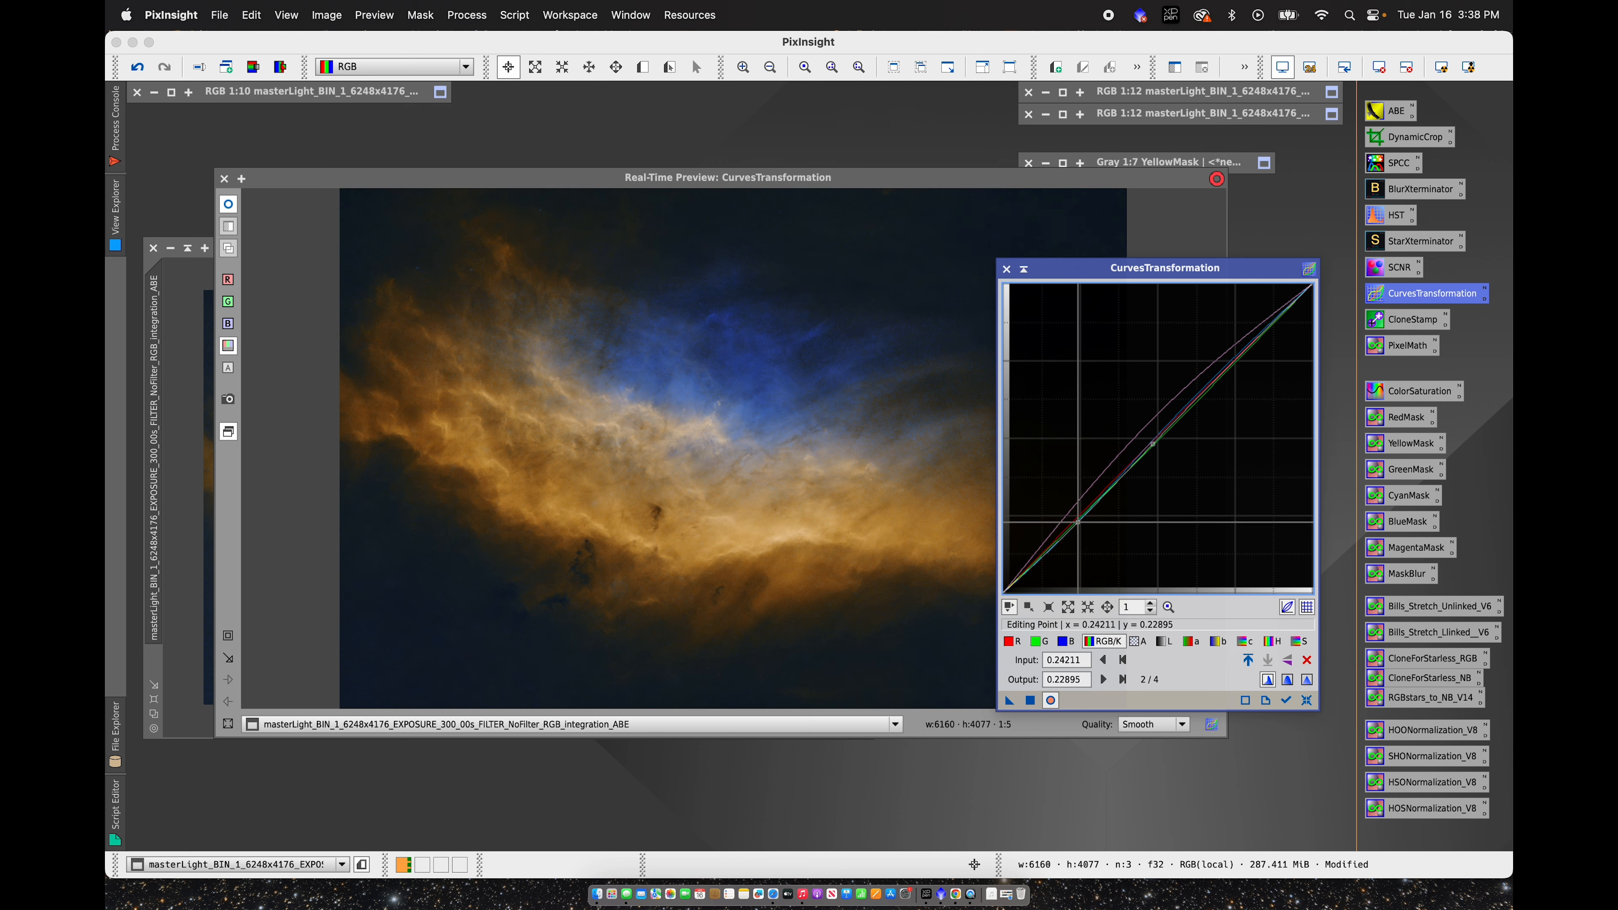
{"action": "left_click_drag", "start_coordinate": [1077, 522], "coordinate": [1076, 520]}
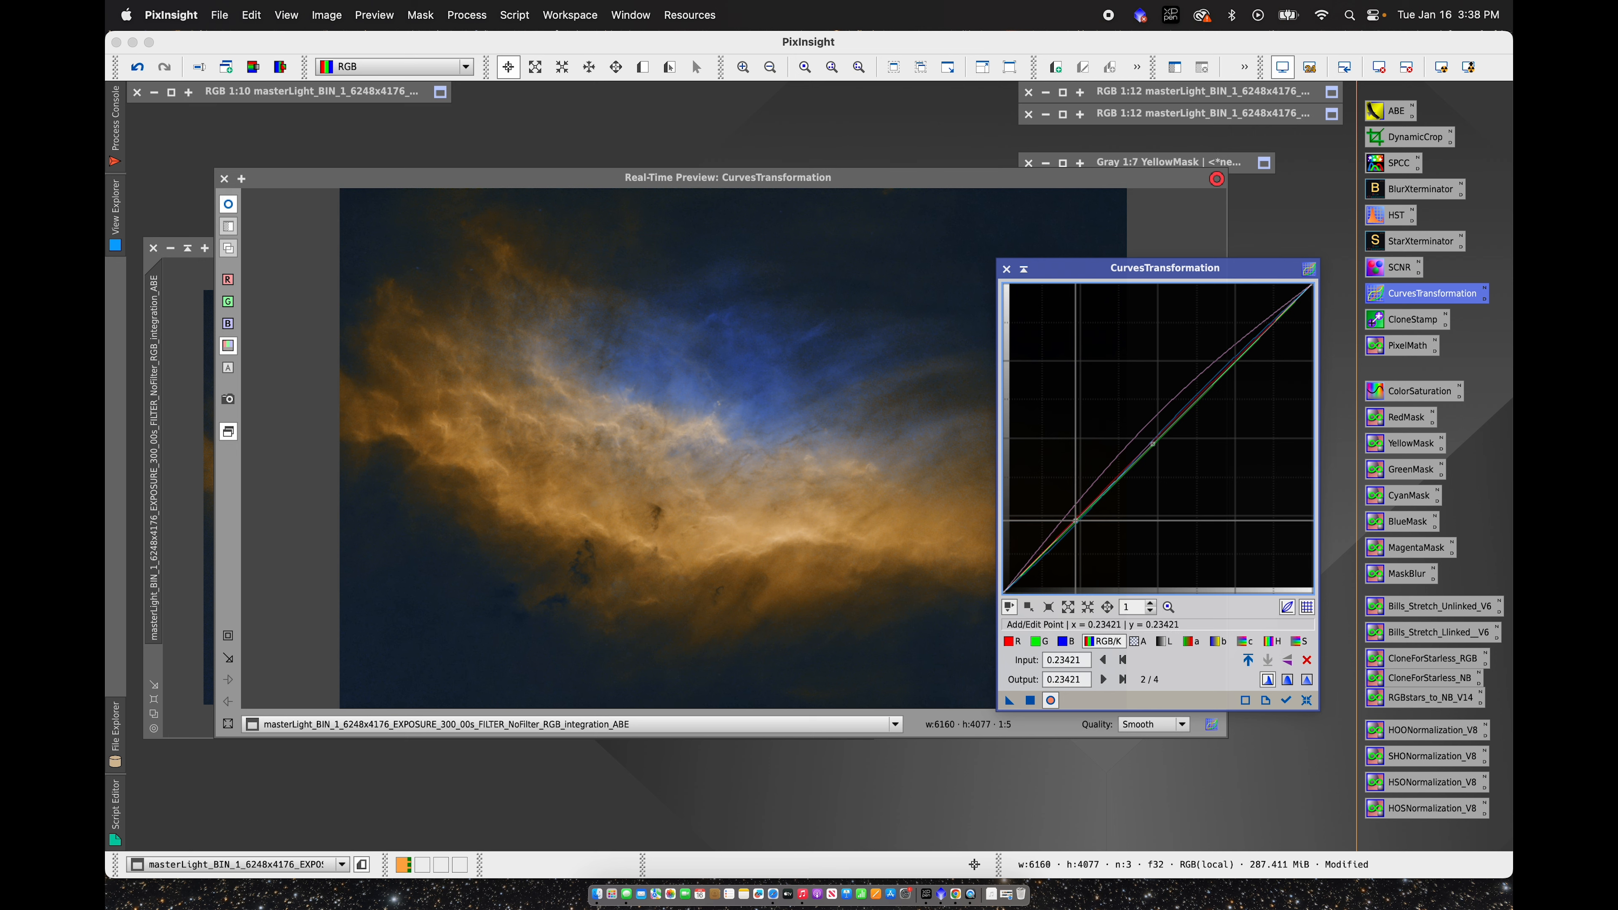
Step: Apply the curves to the nebula image and close CurvesTransformation and its real-time preview
{"action": "left_click", "coordinate": [1030, 700]}
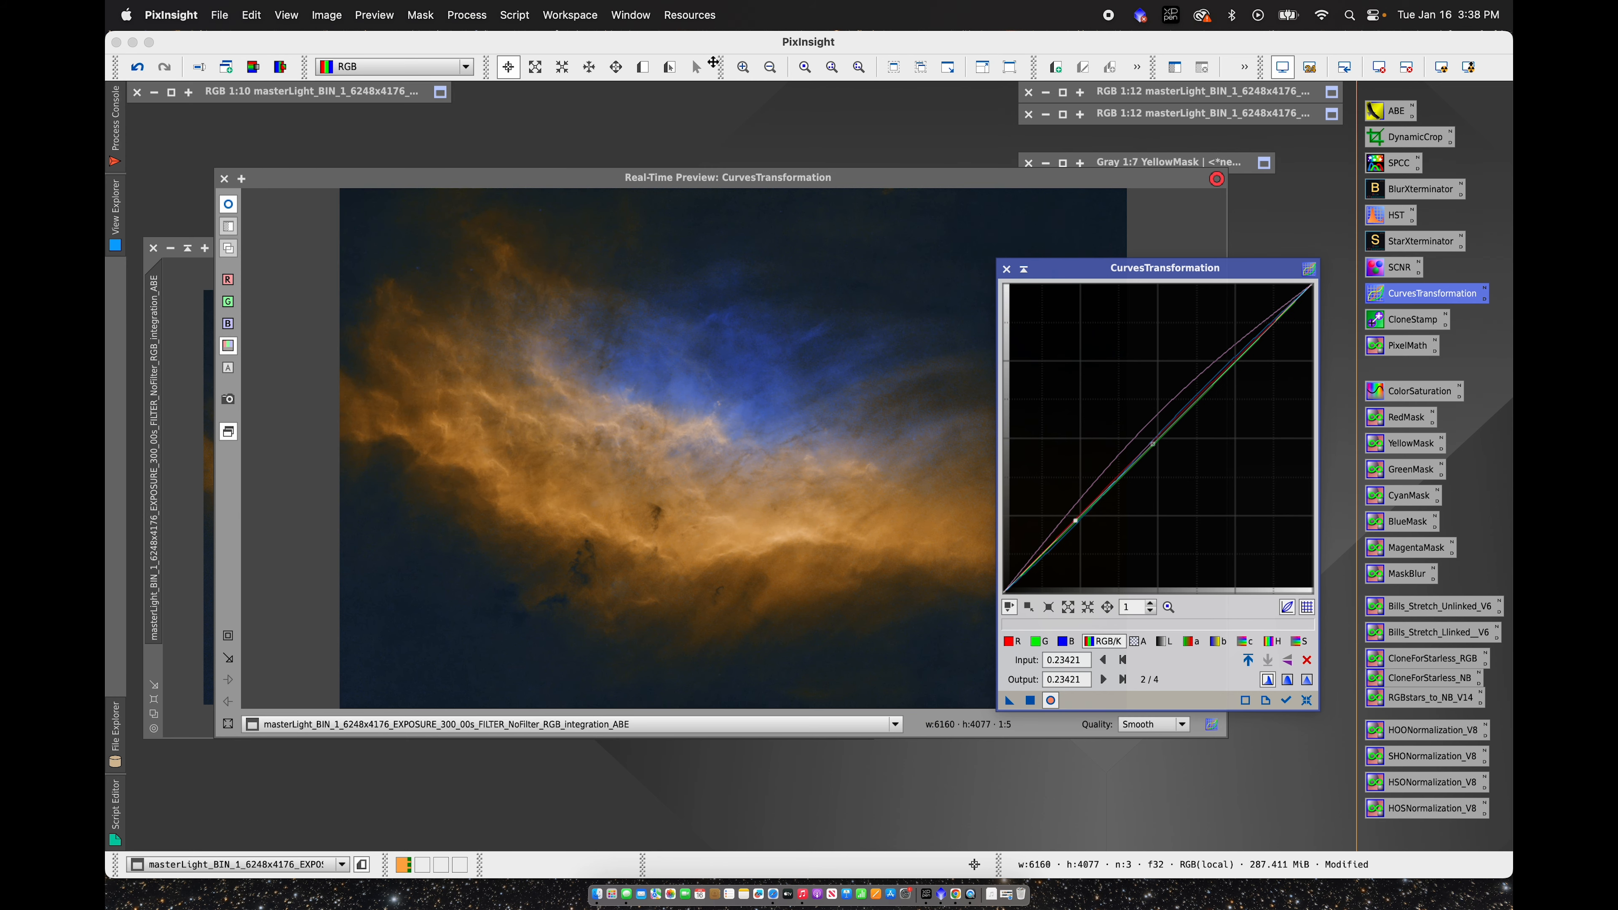
{"action": "left_click", "coordinate": [1007, 269]}
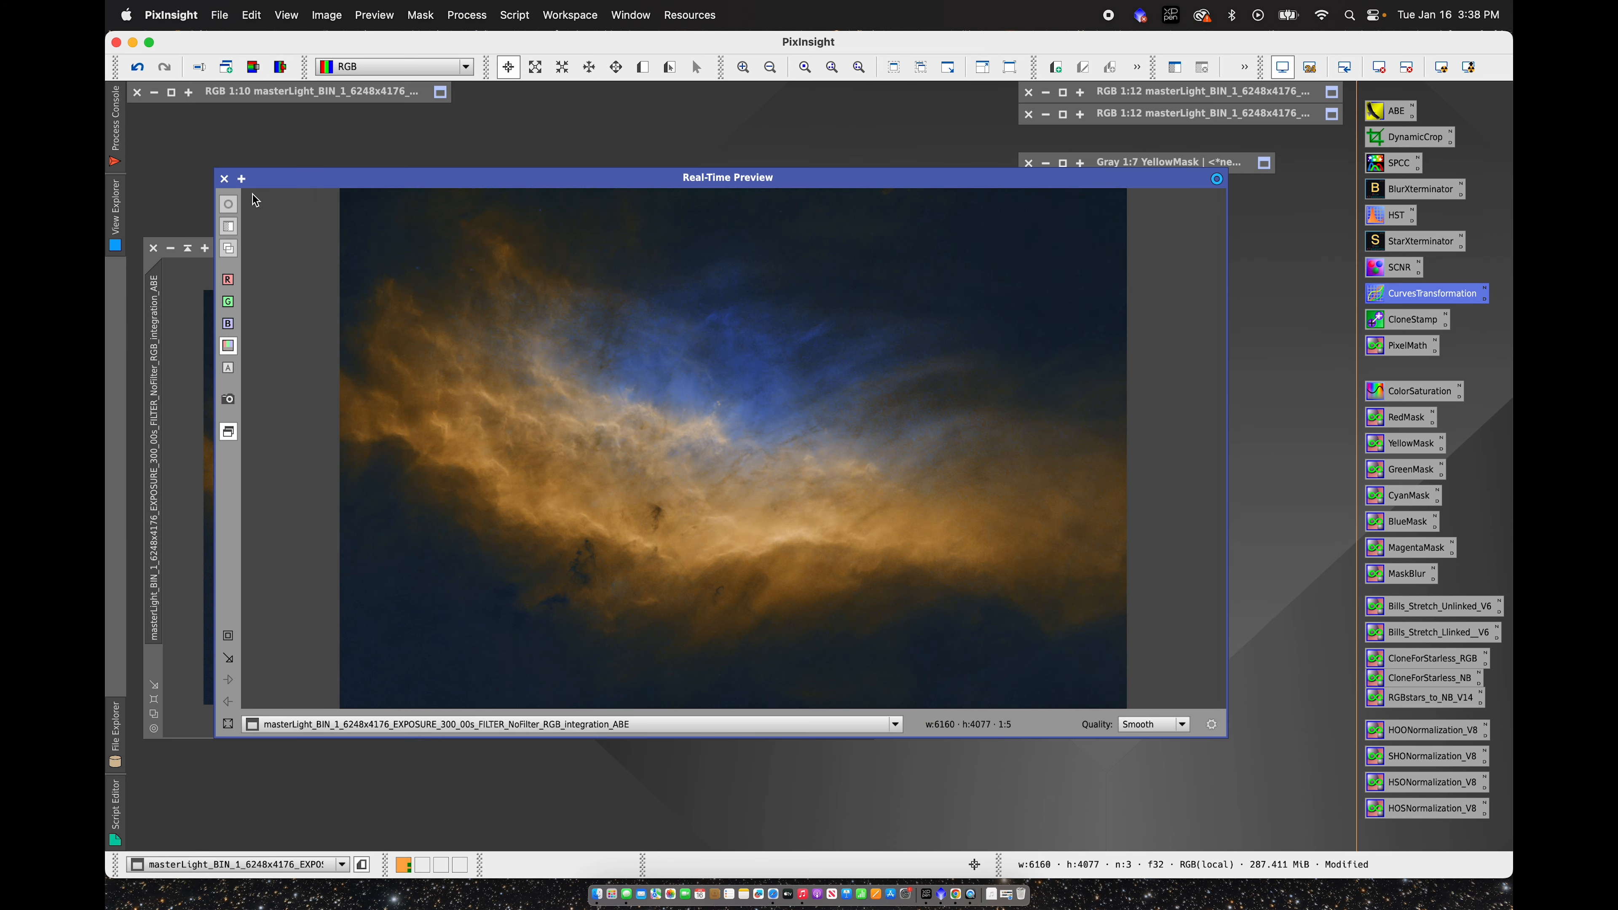
{"action": "left_click", "coordinate": [225, 179]}
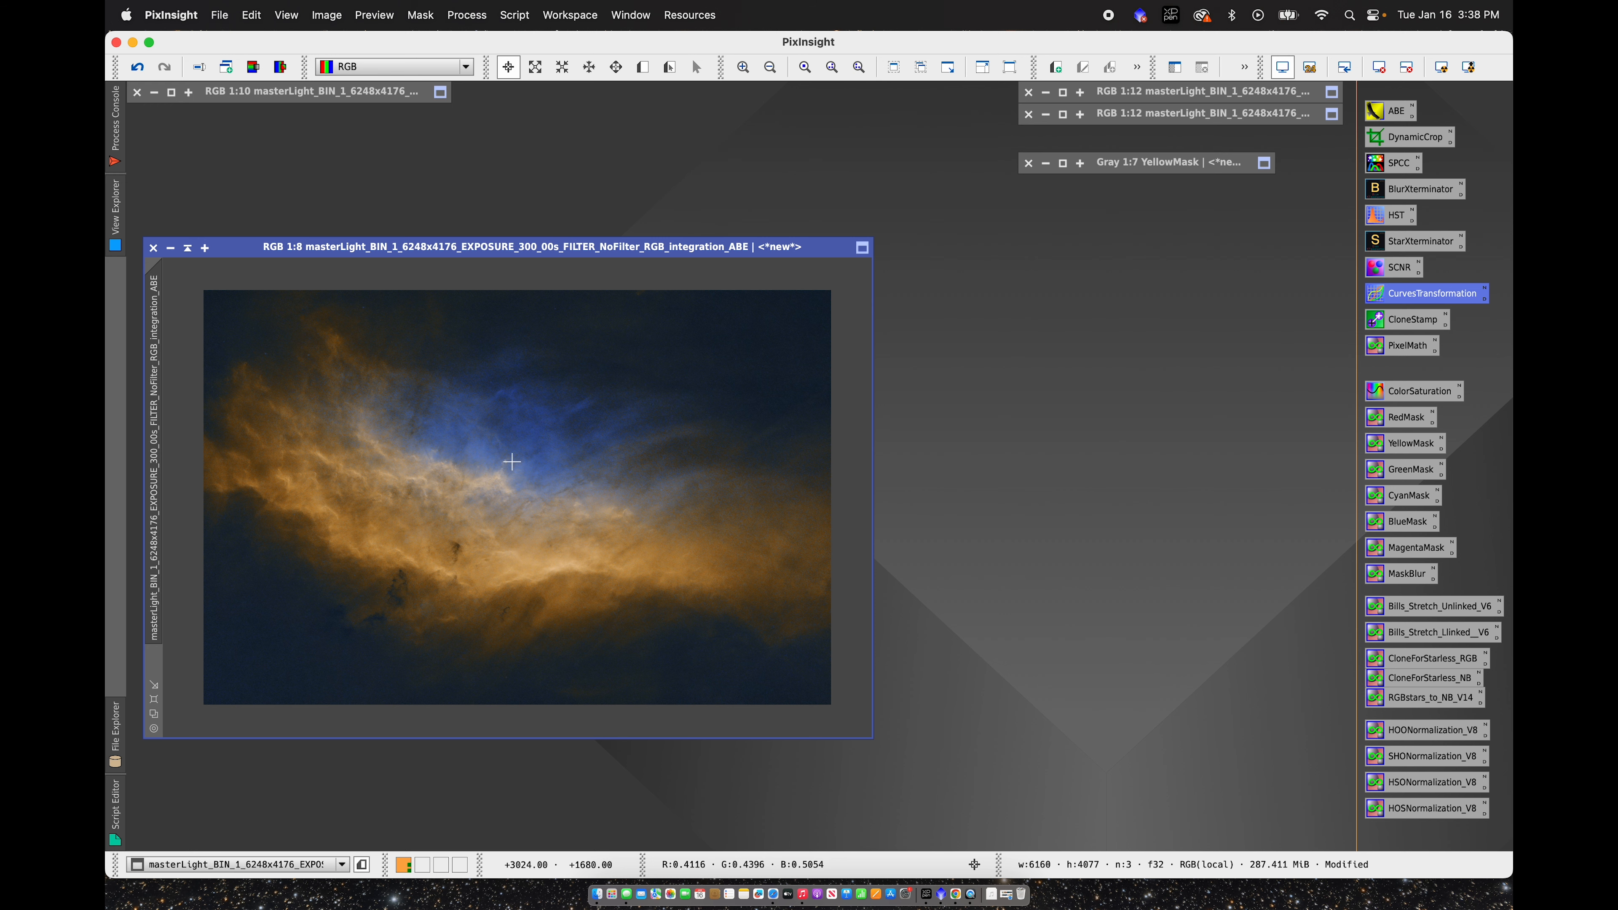
Step: Run the DarkStructureEnhance script on the nebula image with amount 0.40 and 1 iteration
{"action": "left_click_drag", "start_coordinate": [522, 250], "coordinate": [598, 212]}
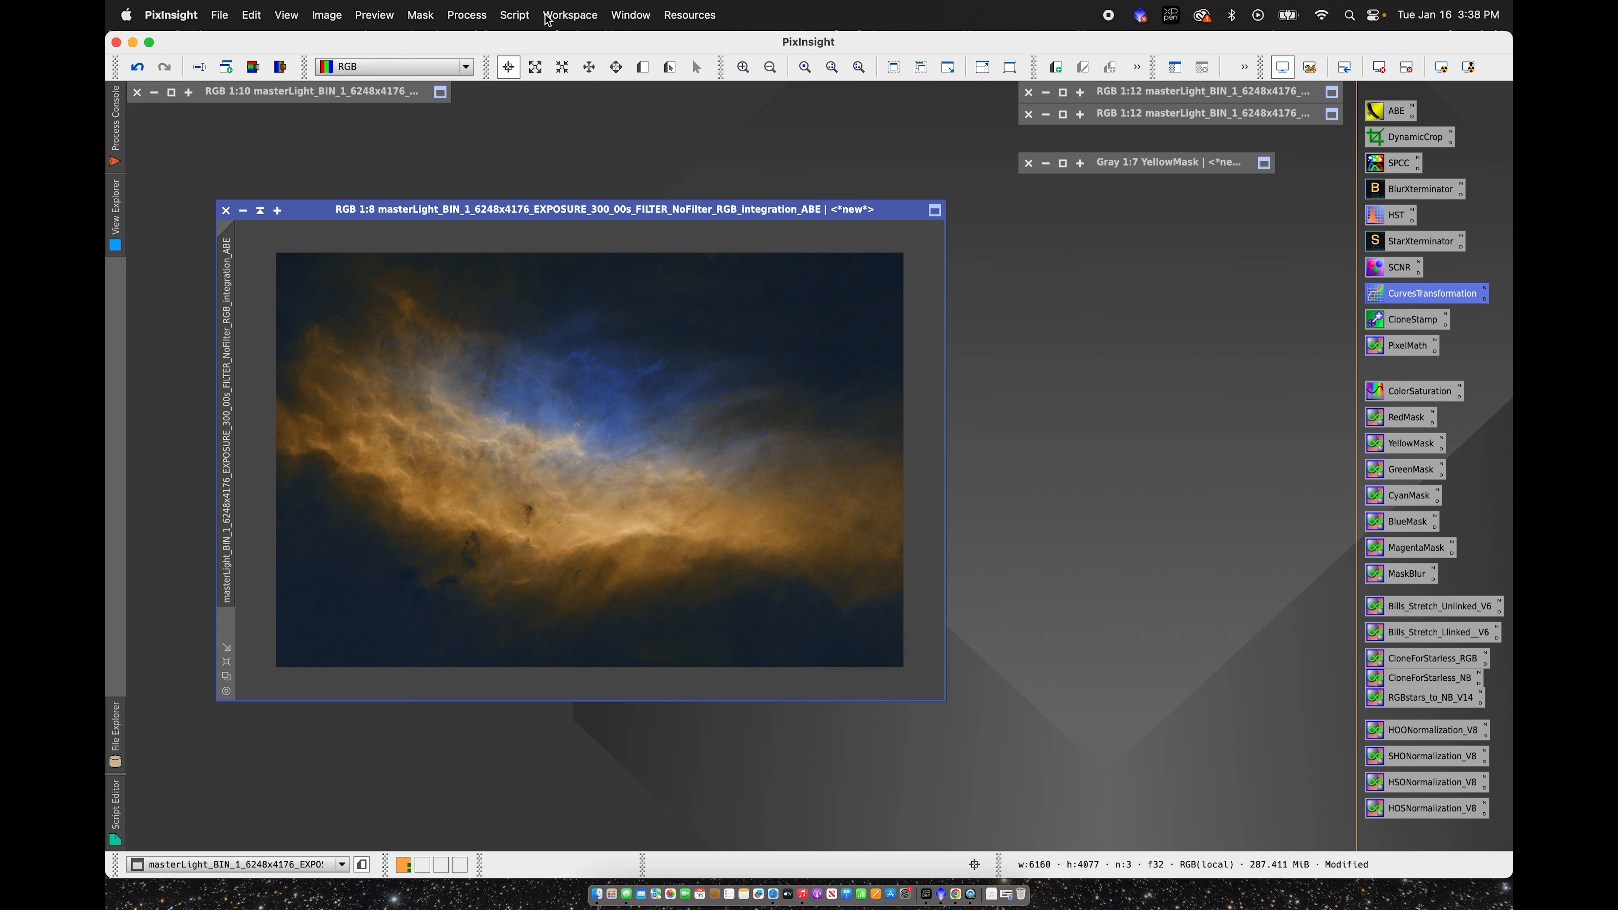
{"action": "left_click", "coordinate": [516, 14]}
{"action": "mouse_move", "coordinate": [561, 260]}
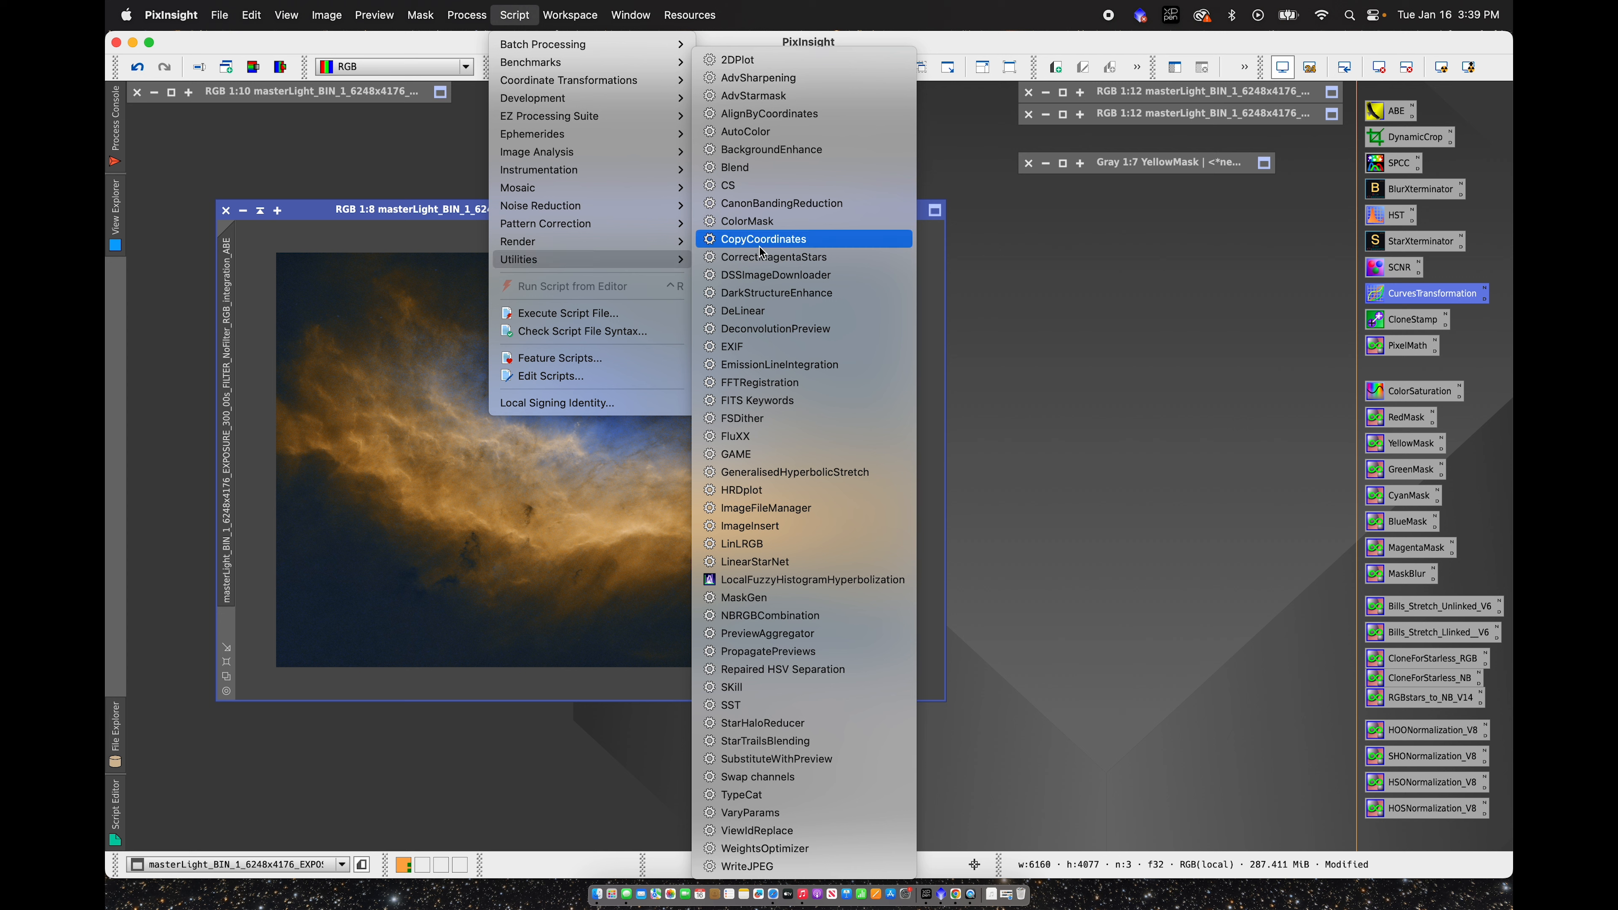
{"action": "left_click", "coordinate": [760, 293]}
{"action": "left_click_drag", "start_coordinate": [740, 307], "coordinate": [969, 261]}
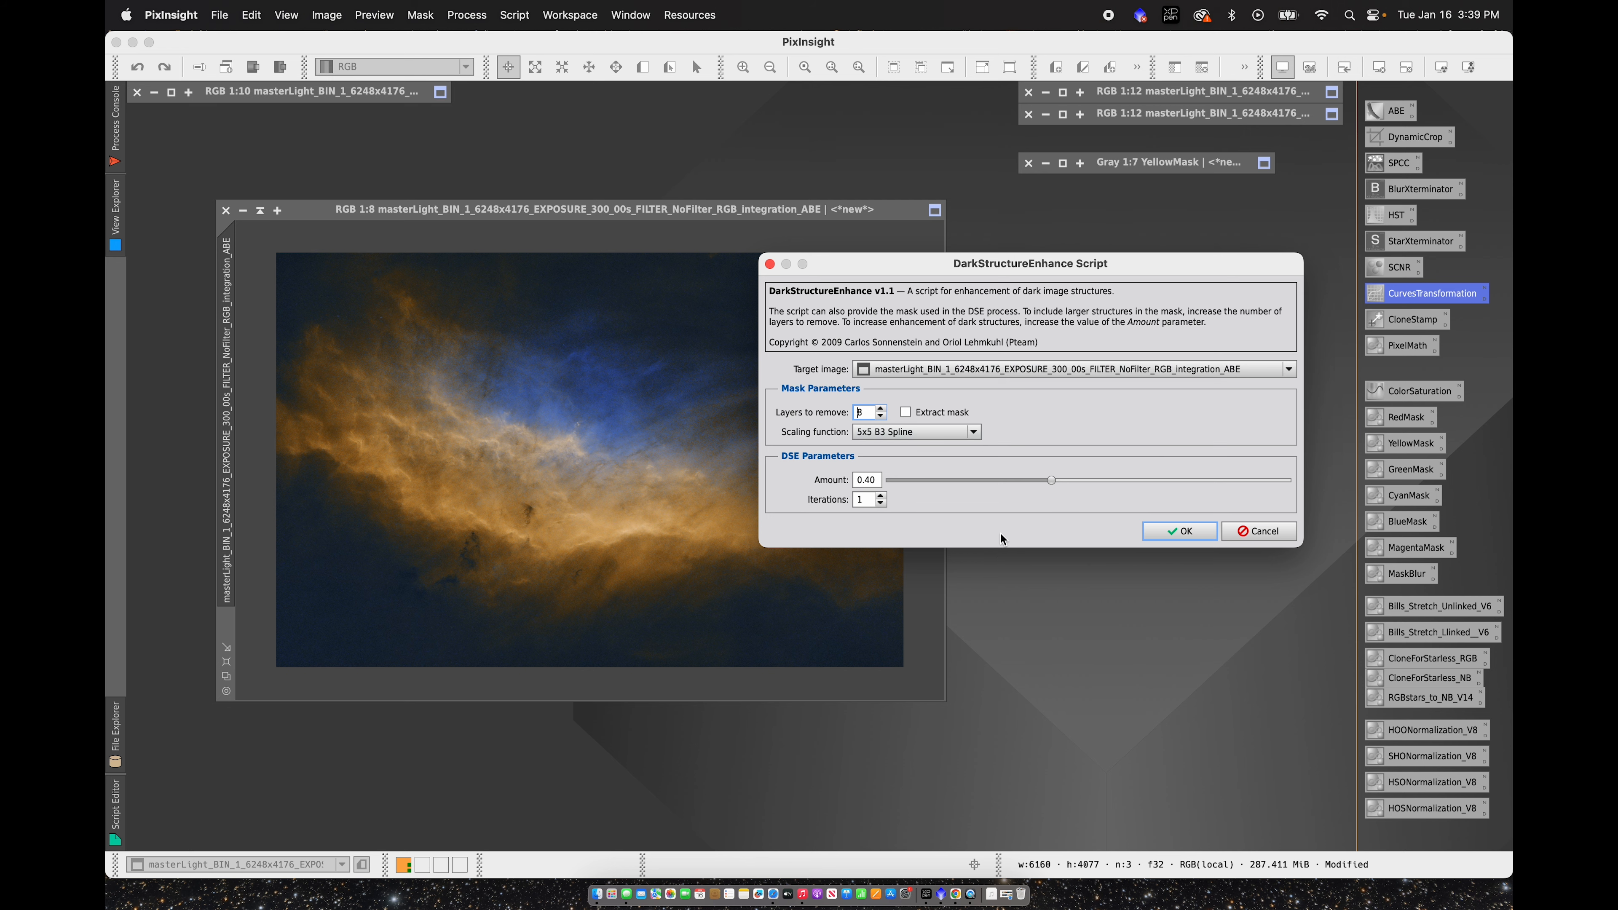
{"action": "left_click", "coordinate": [1179, 531]}
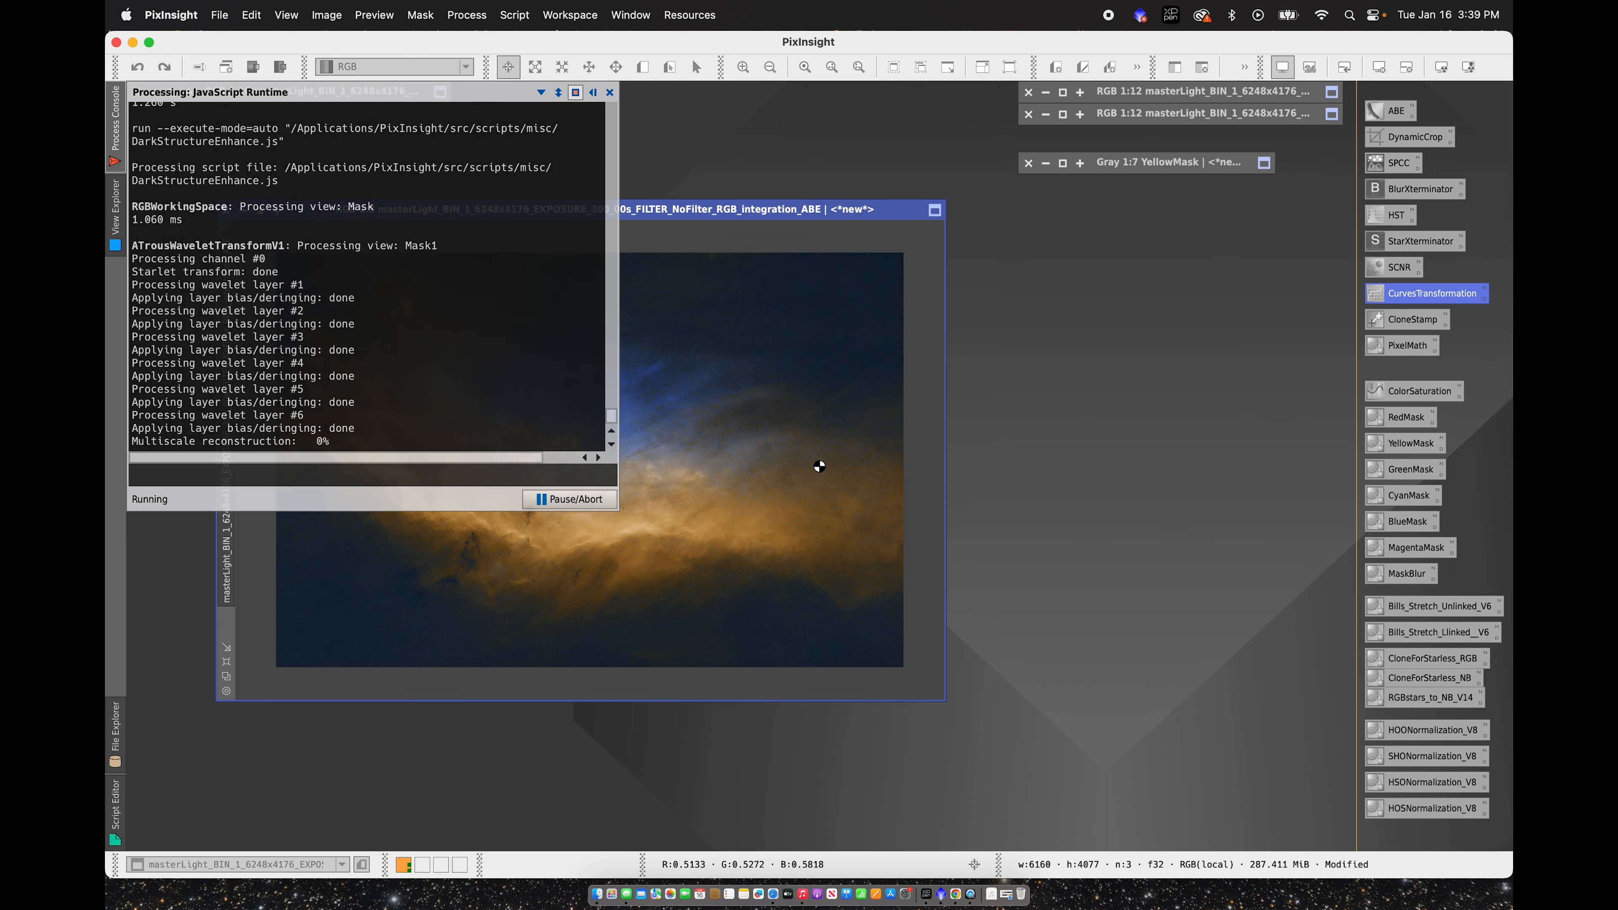
Step: Compare the nebula before and after the dark structure enhancement by undoing and redoing it, ending with it applied
{"action": "left_click", "coordinate": [137, 68]}
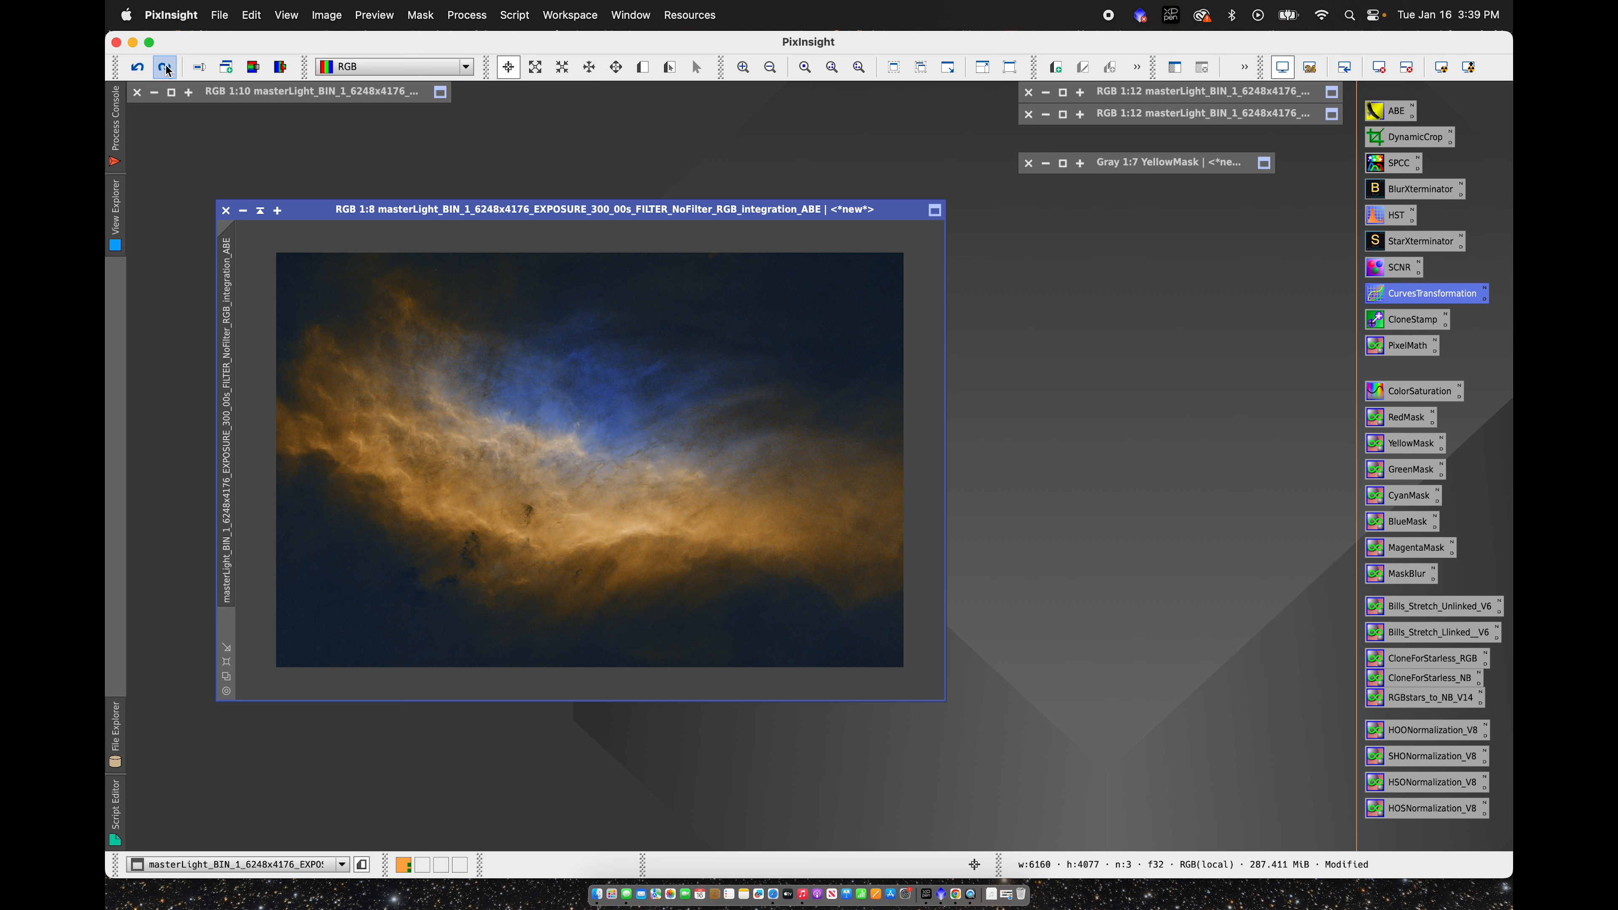
{"action": "left_click", "coordinate": [166, 67]}
{"action": "left_click", "coordinate": [139, 68]}
{"action": "left_click", "coordinate": [164, 69]}
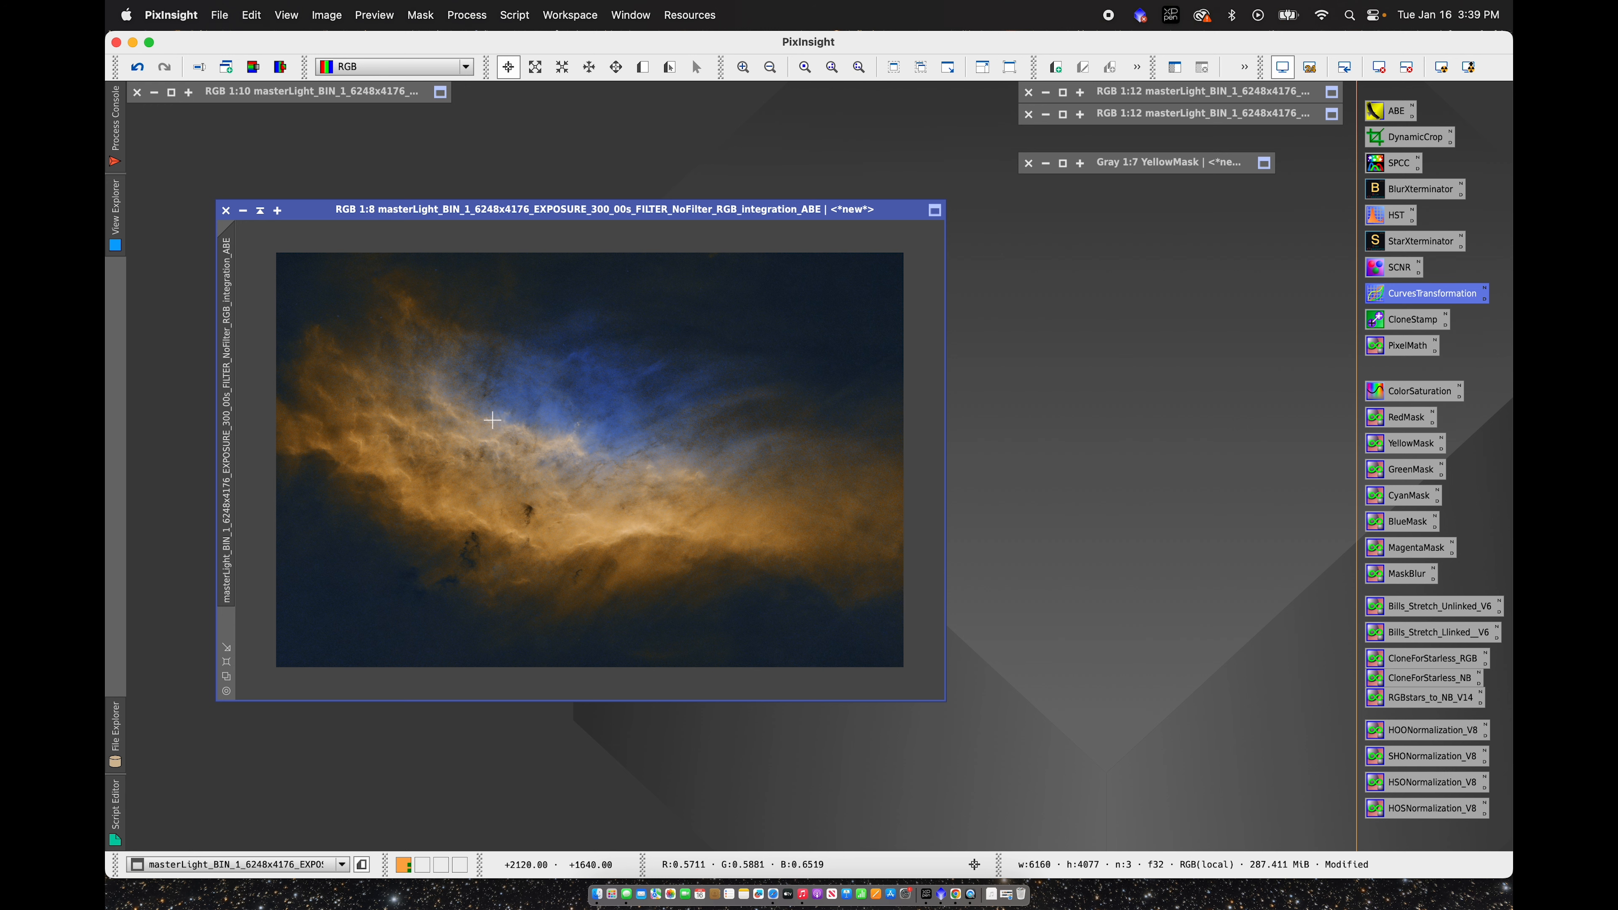
Step: Collapse the nebula image and park it under the other collapsed one, and close the YellowMask image without saving
{"action": "left_click_drag", "start_coordinate": [496, 216], "coordinate": [448, 303]}
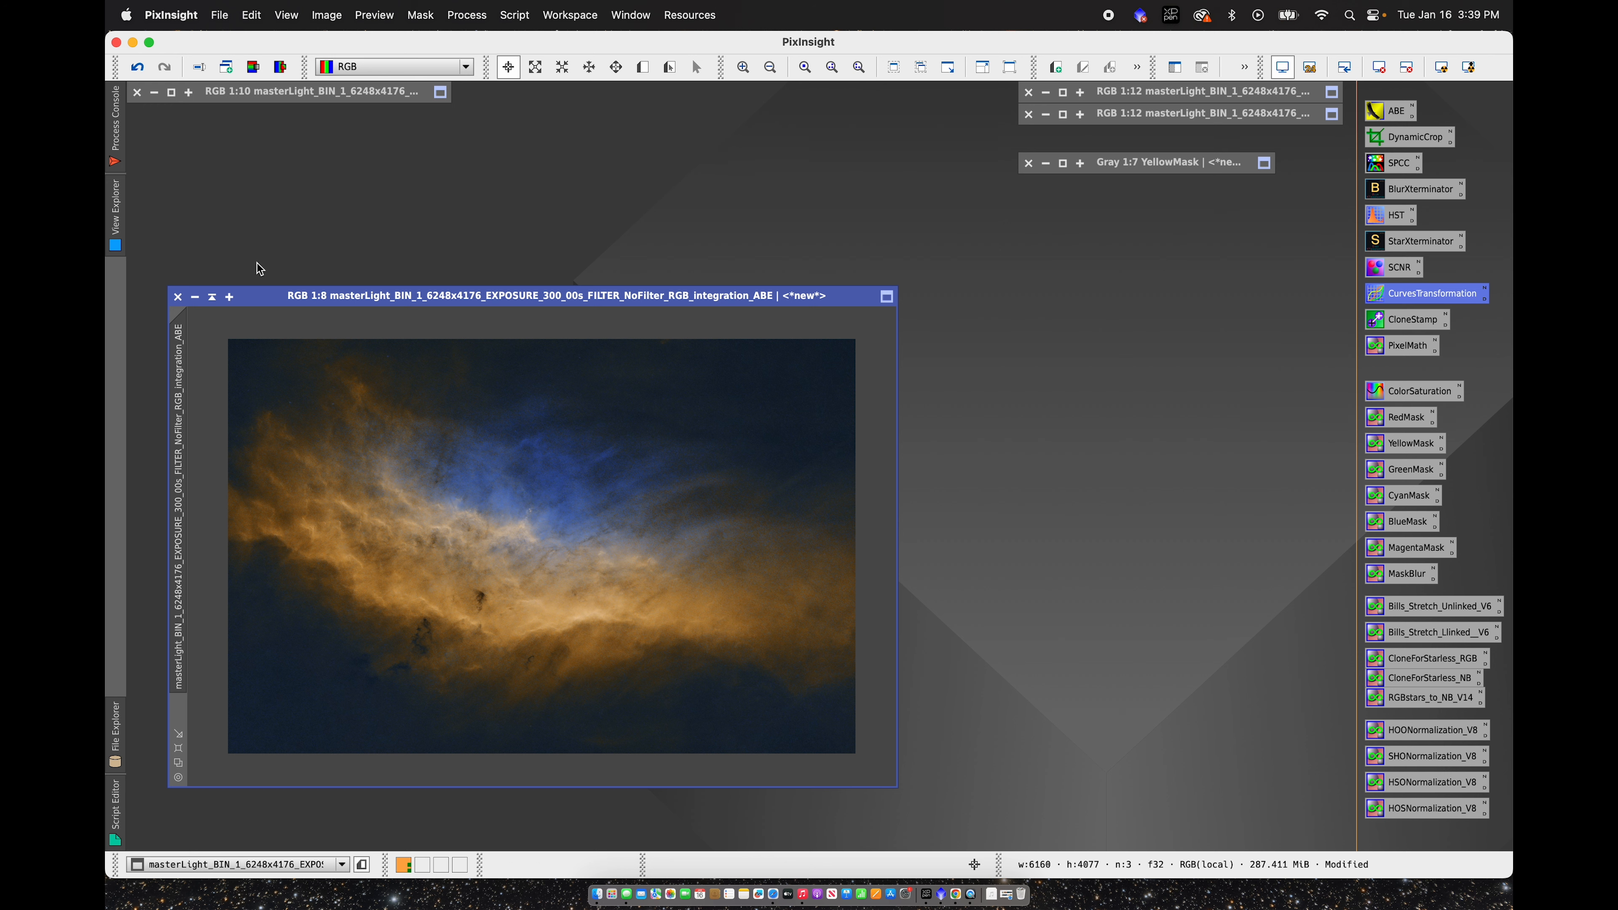
{"action": "left_click", "coordinate": [210, 300]}
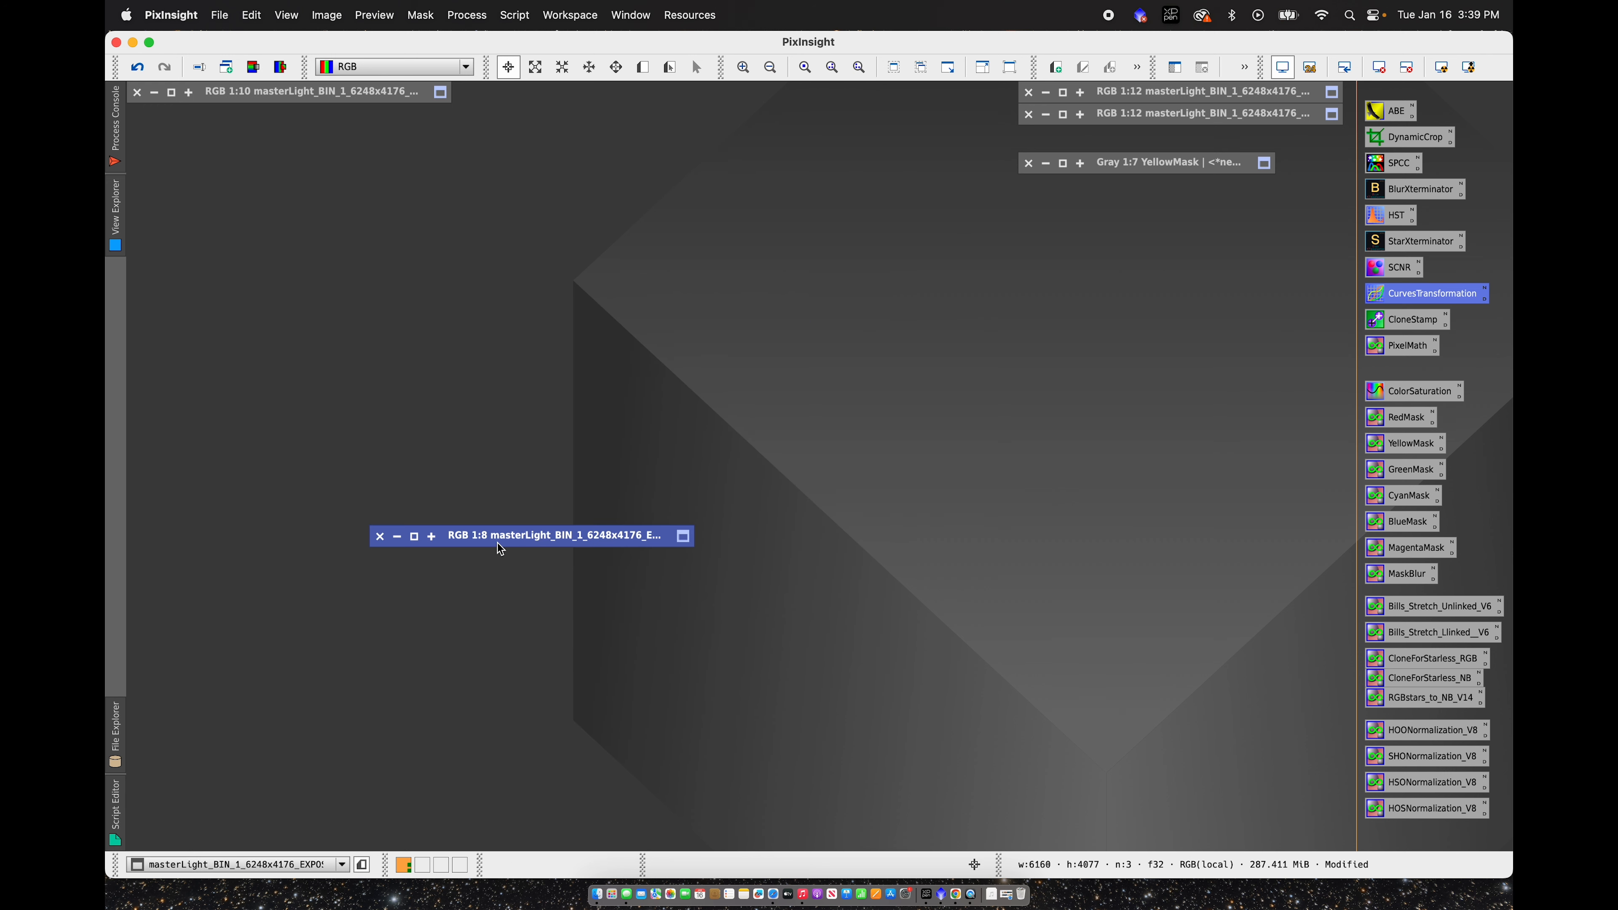
{"action": "left_click_drag", "start_coordinate": [497, 542], "coordinate": [234, 126]}
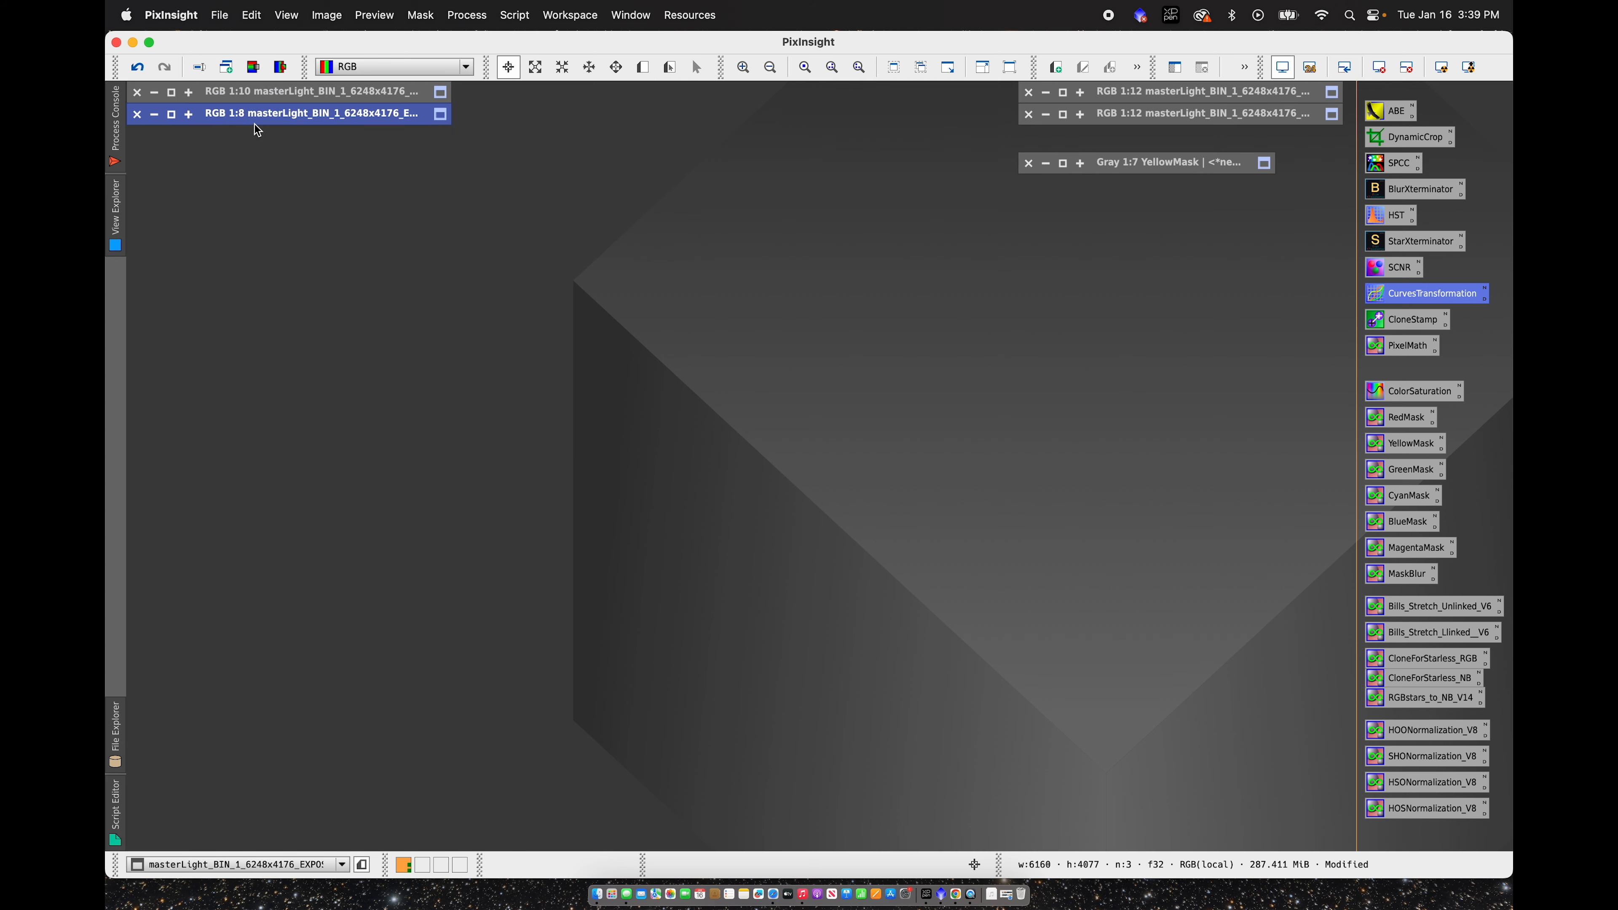
{"action": "left_click", "coordinate": [1028, 163]}
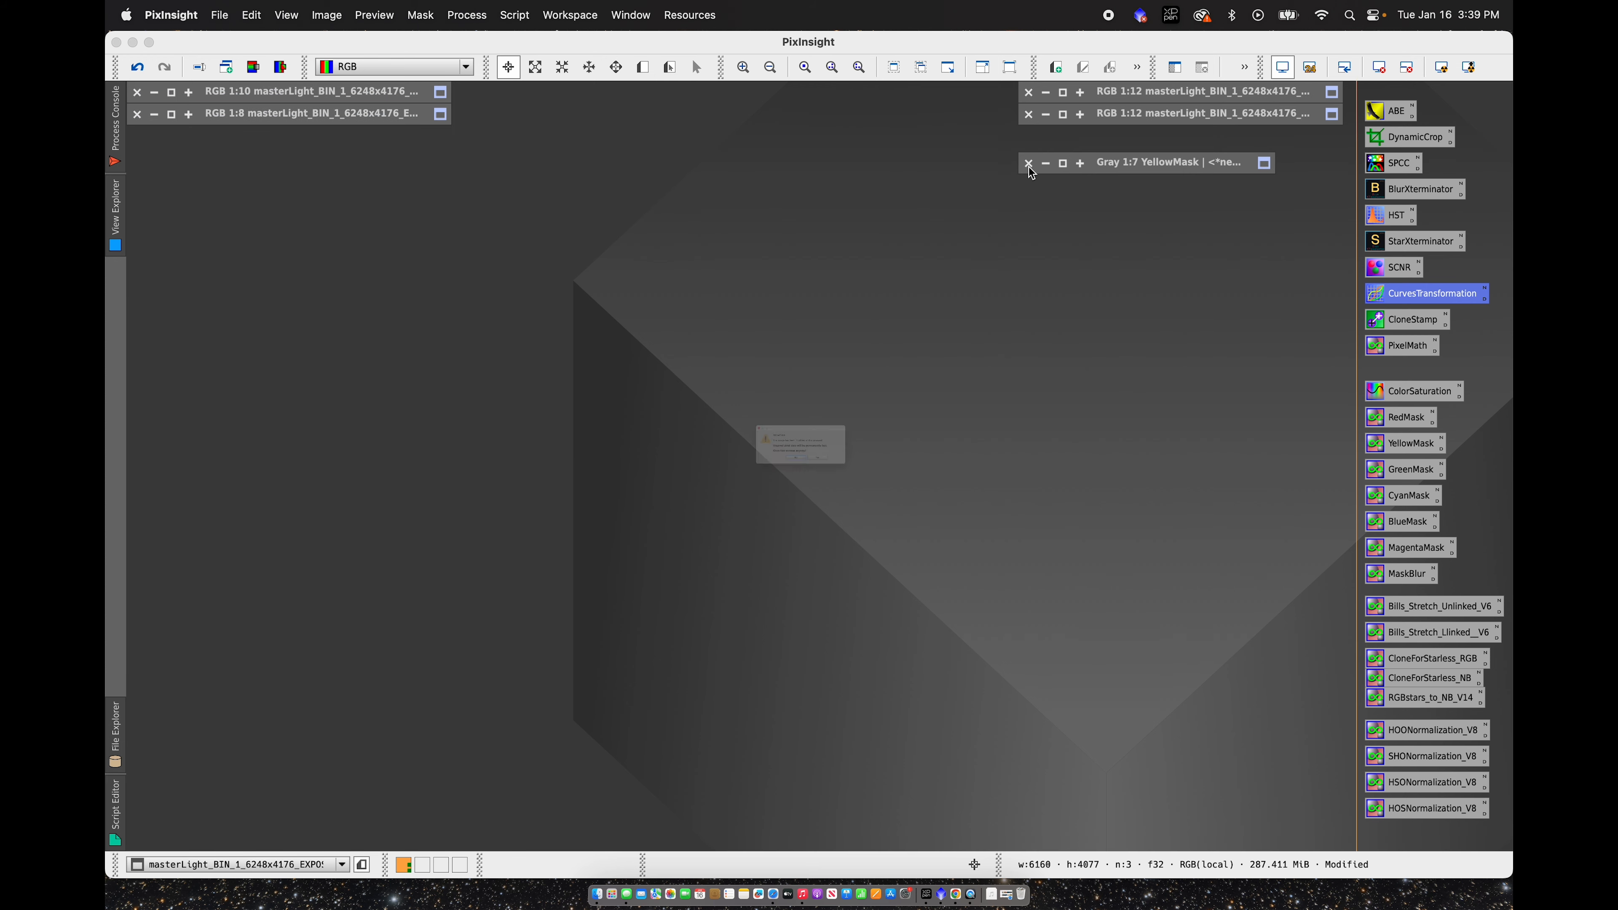
{"action": "left_click", "coordinate": [852, 497]}
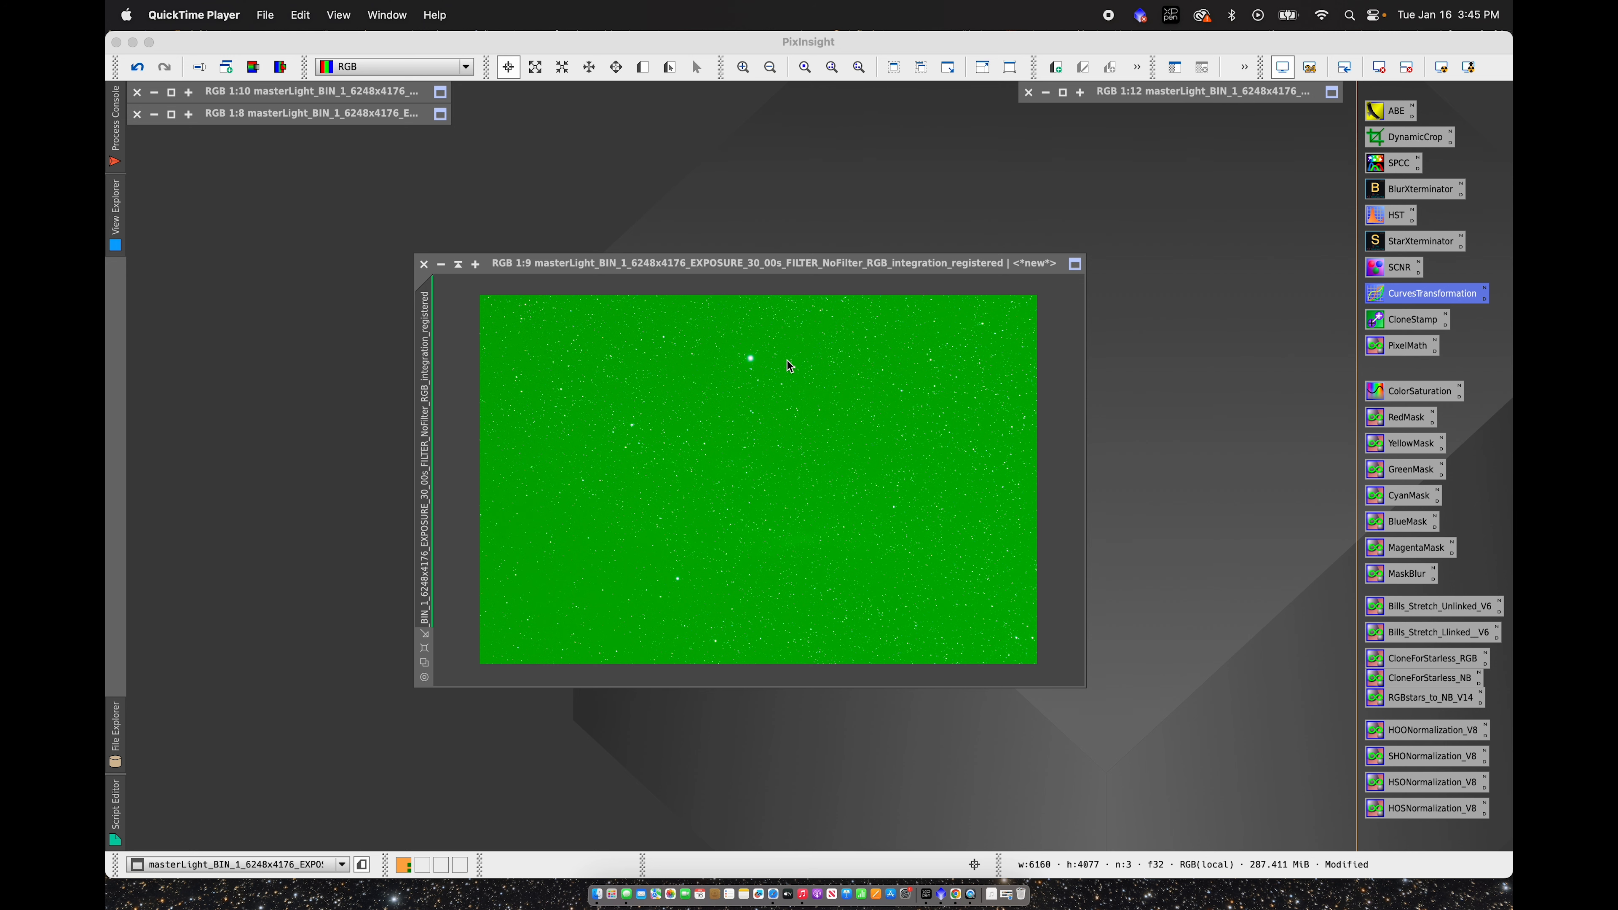
Step: Open the ImageSolver script for the registered 30-second exposure image
{"action": "left_click_drag", "start_coordinate": [691, 268], "coordinate": [609, 264]}
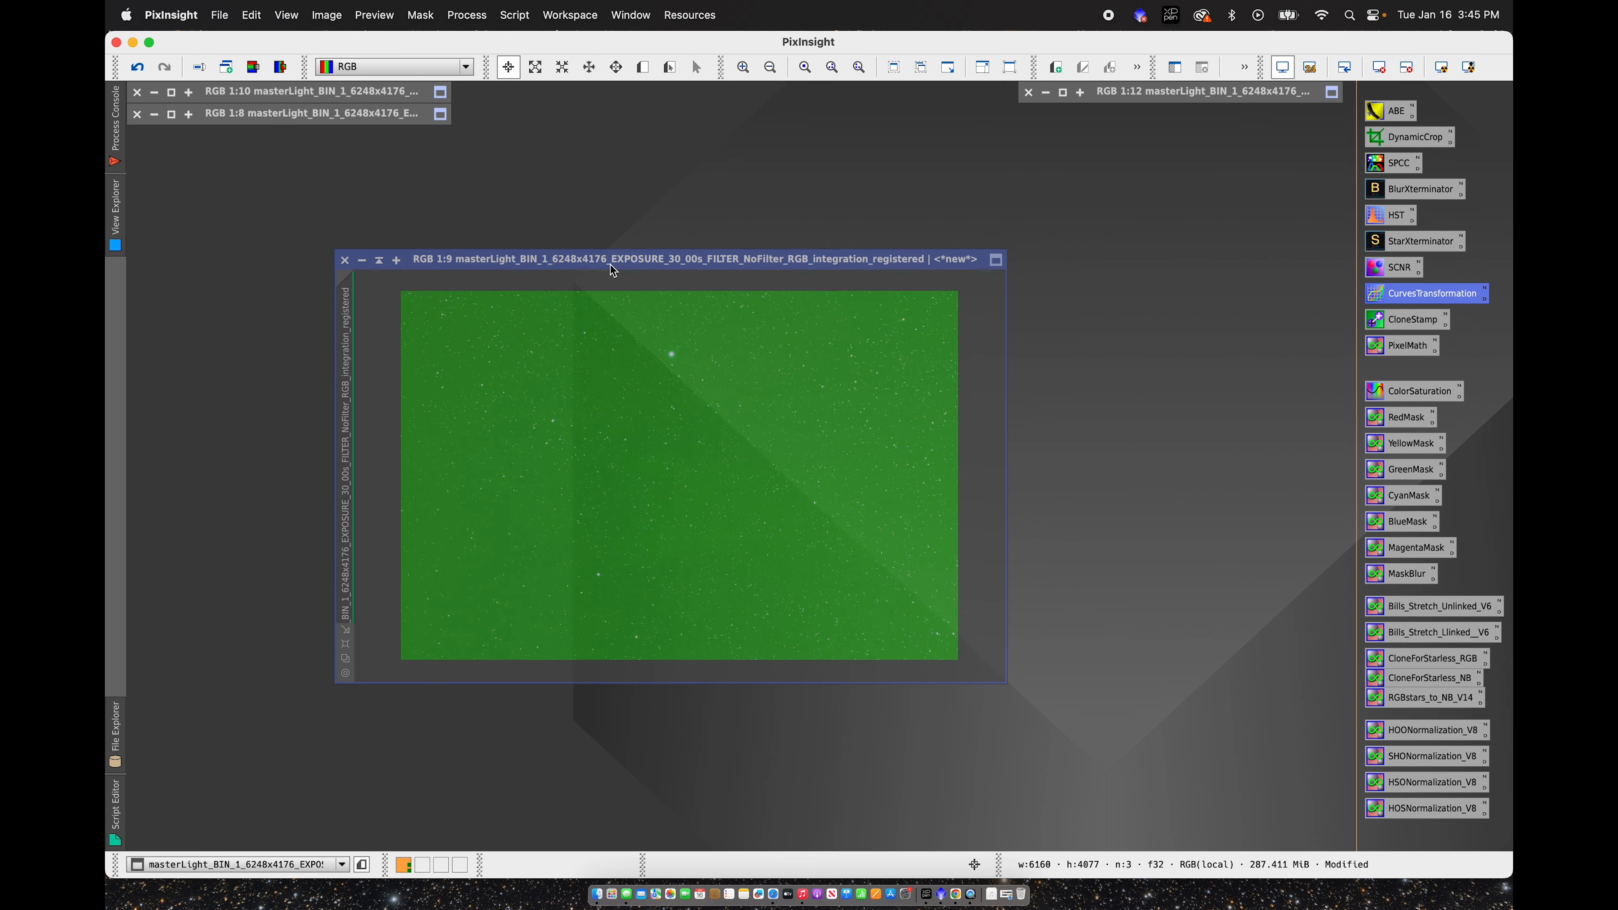
{"action": "left_click", "coordinate": [528, 17]}
{"action": "mouse_move", "coordinate": [521, 154]}
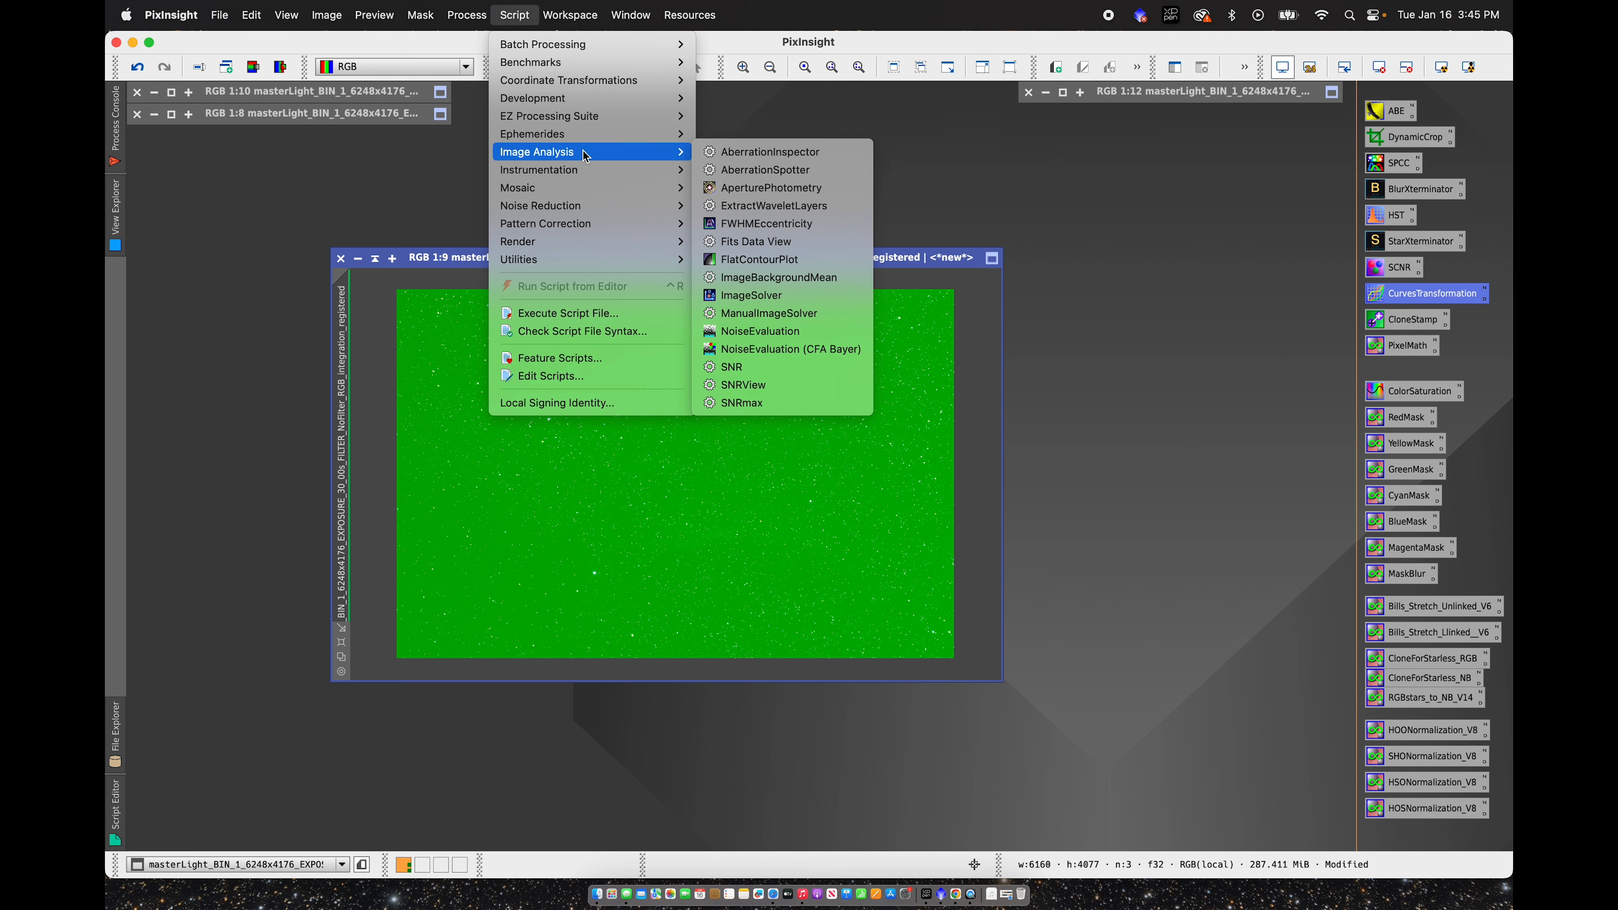
{"action": "left_click", "coordinate": [758, 295]}
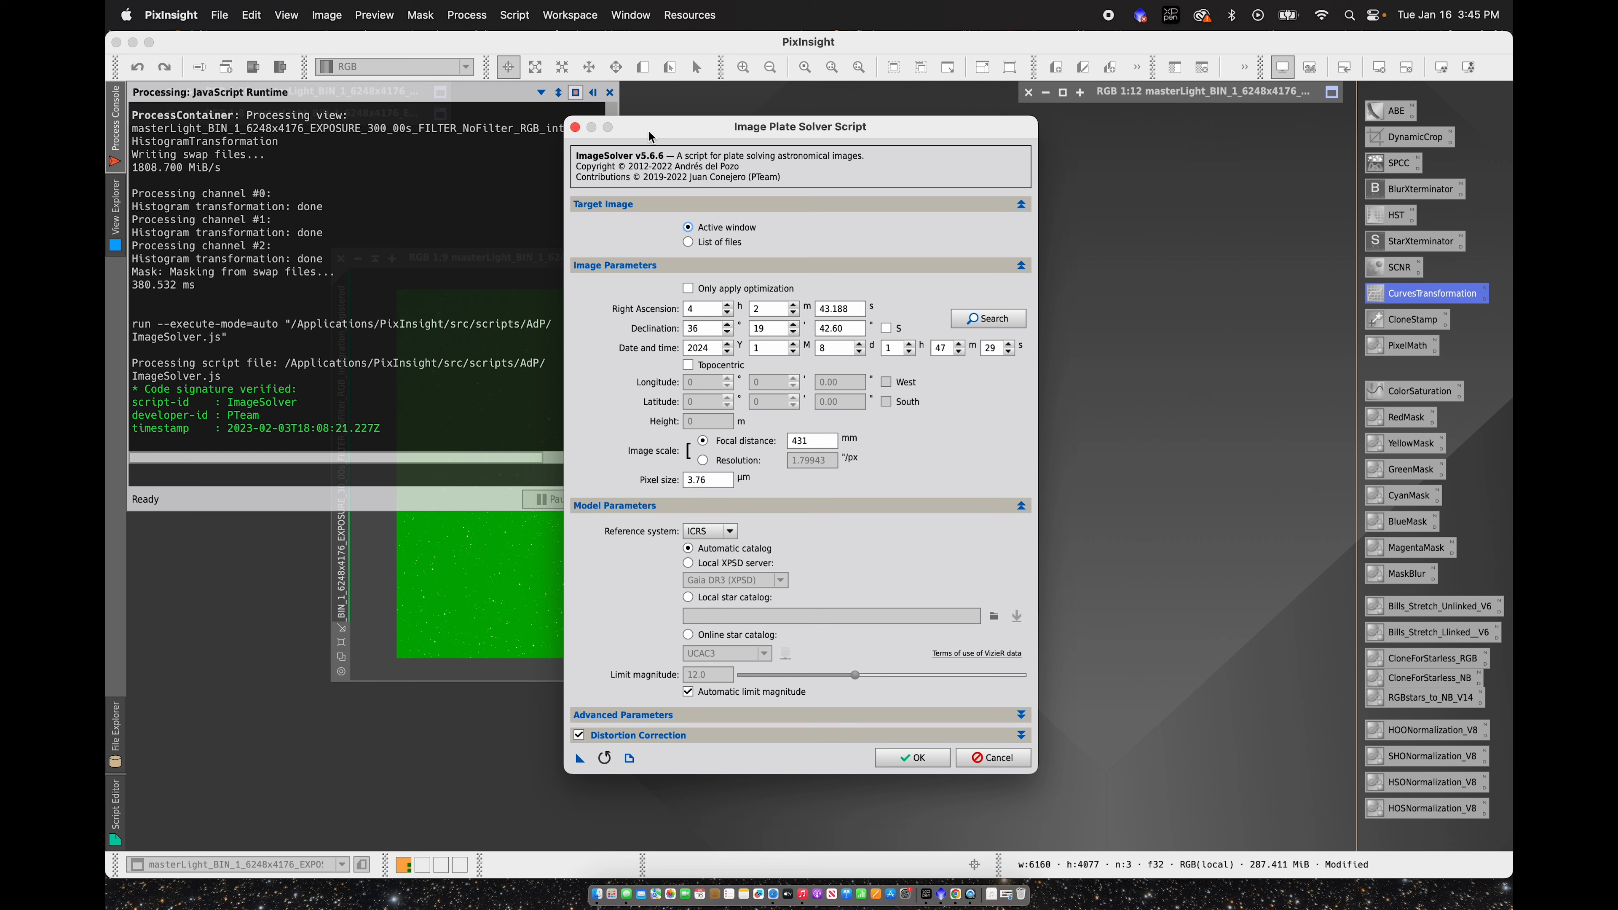
{"action": "left_click_drag", "start_coordinate": [651, 137], "coordinate": [622, 123]}
Step: Search coordinates for ngc1499, accept the California Nebula entry, and plate-solve the 30-second exposure image, closing the process console
{"action": "left_click", "coordinate": [981, 306]}
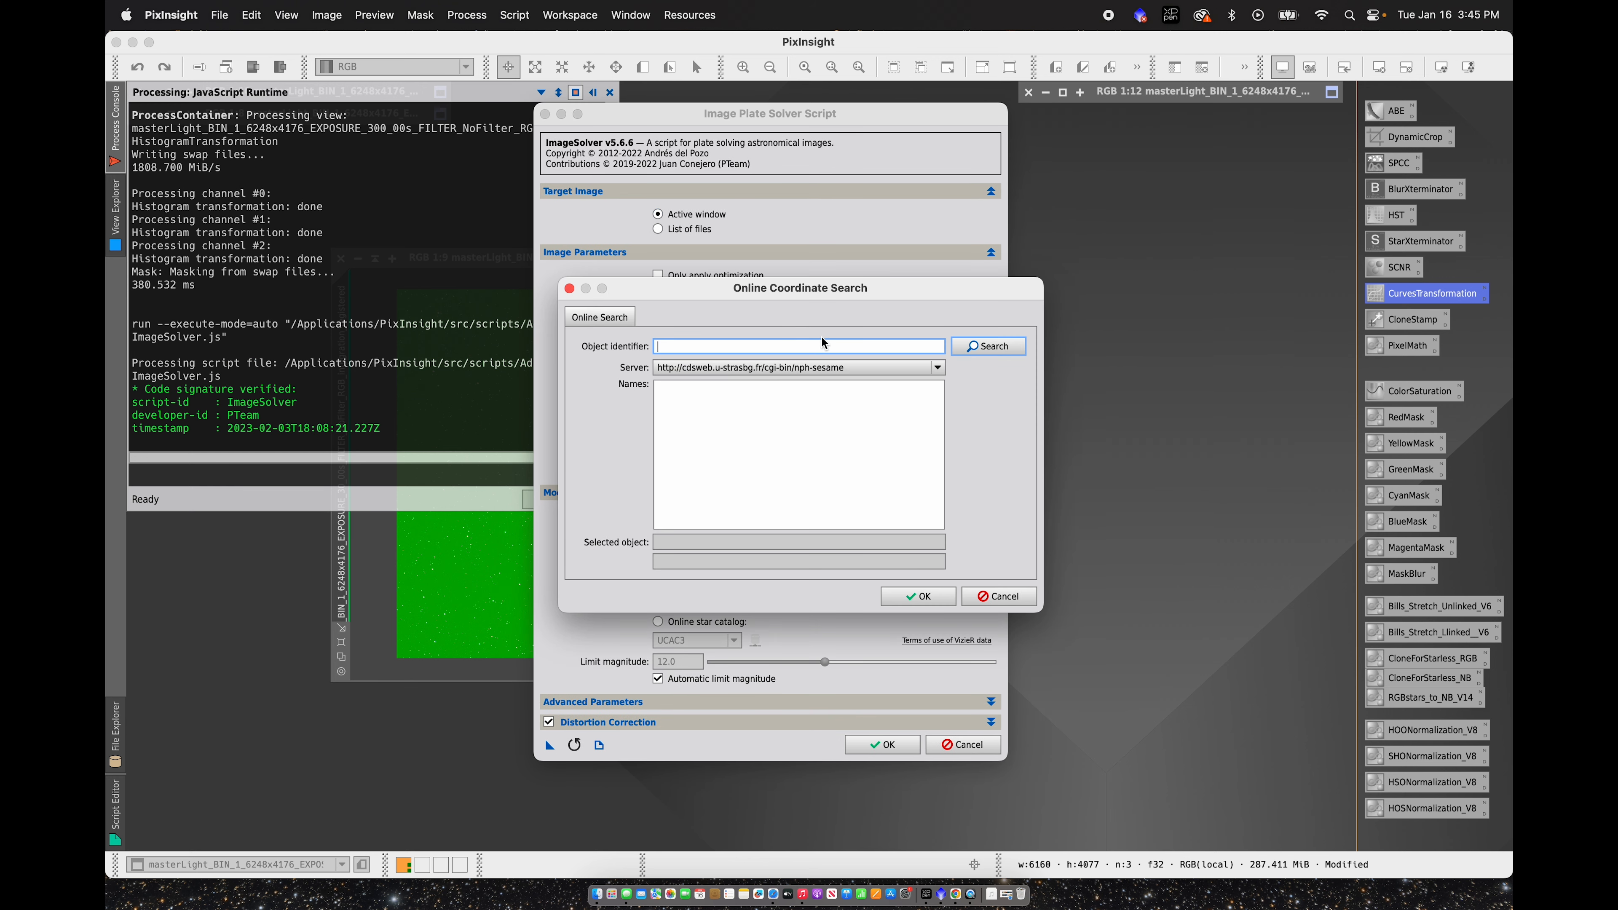
{"action": "type", "text": "ngc1499"}
{"action": "left_click", "coordinate": [992, 349]}
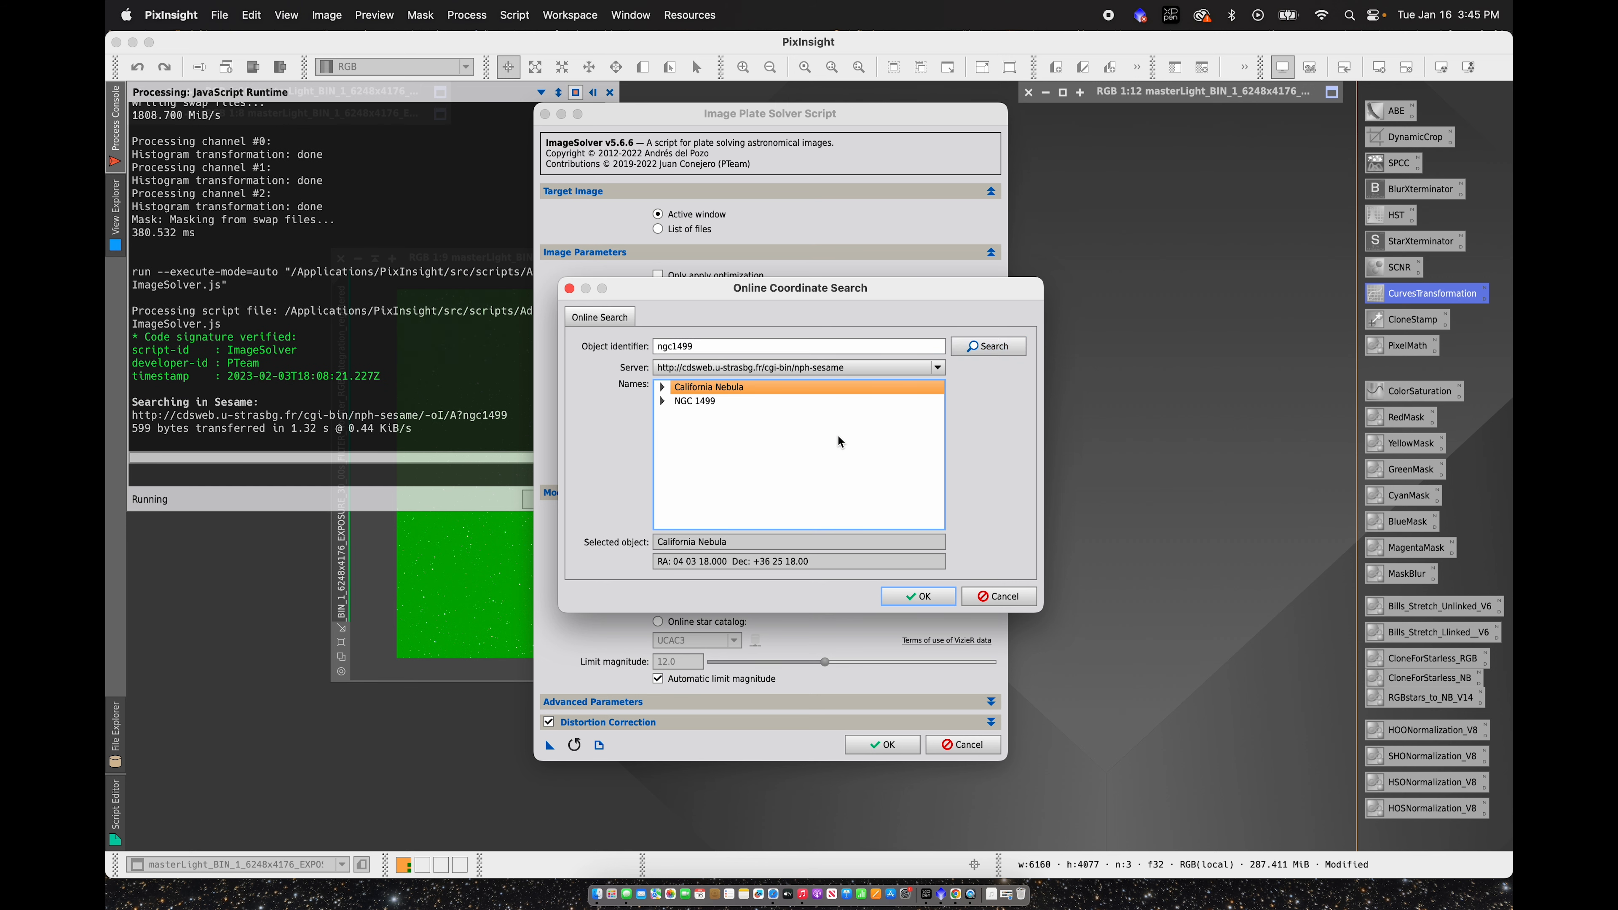
{"action": "left_click", "coordinate": [939, 602]}
{"action": "left_click", "coordinate": [881, 746]}
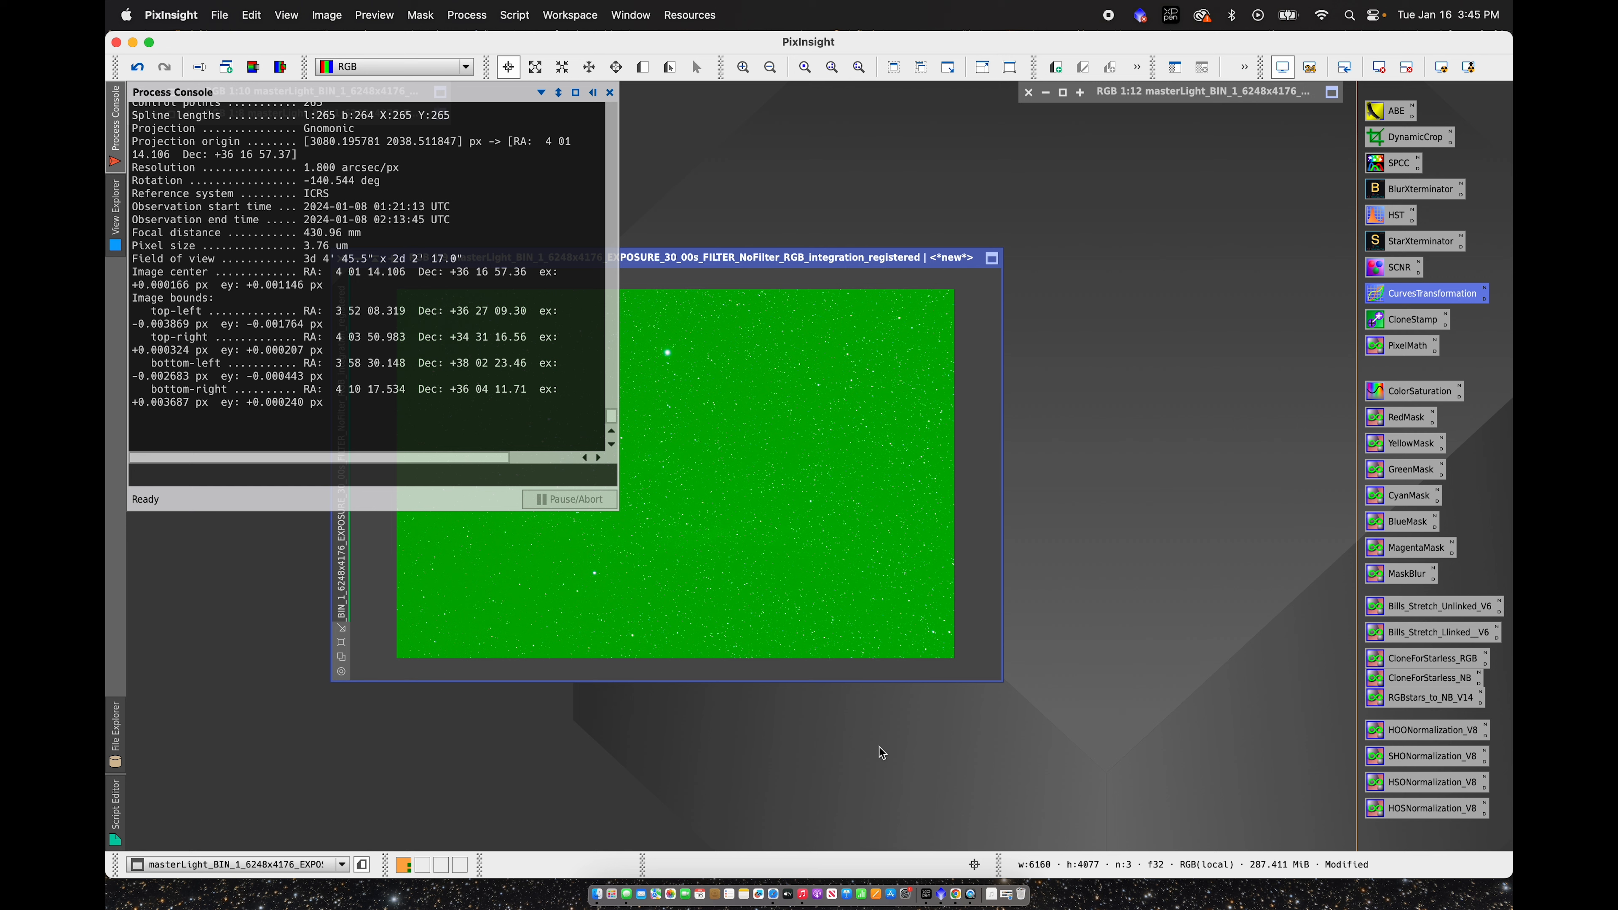
{"action": "left_click", "coordinate": [593, 93]}
Step: Open the SPCC process and arrange the 30-second image window so that both are unobstructed
{"action": "double_click", "coordinate": [1377, 165]}
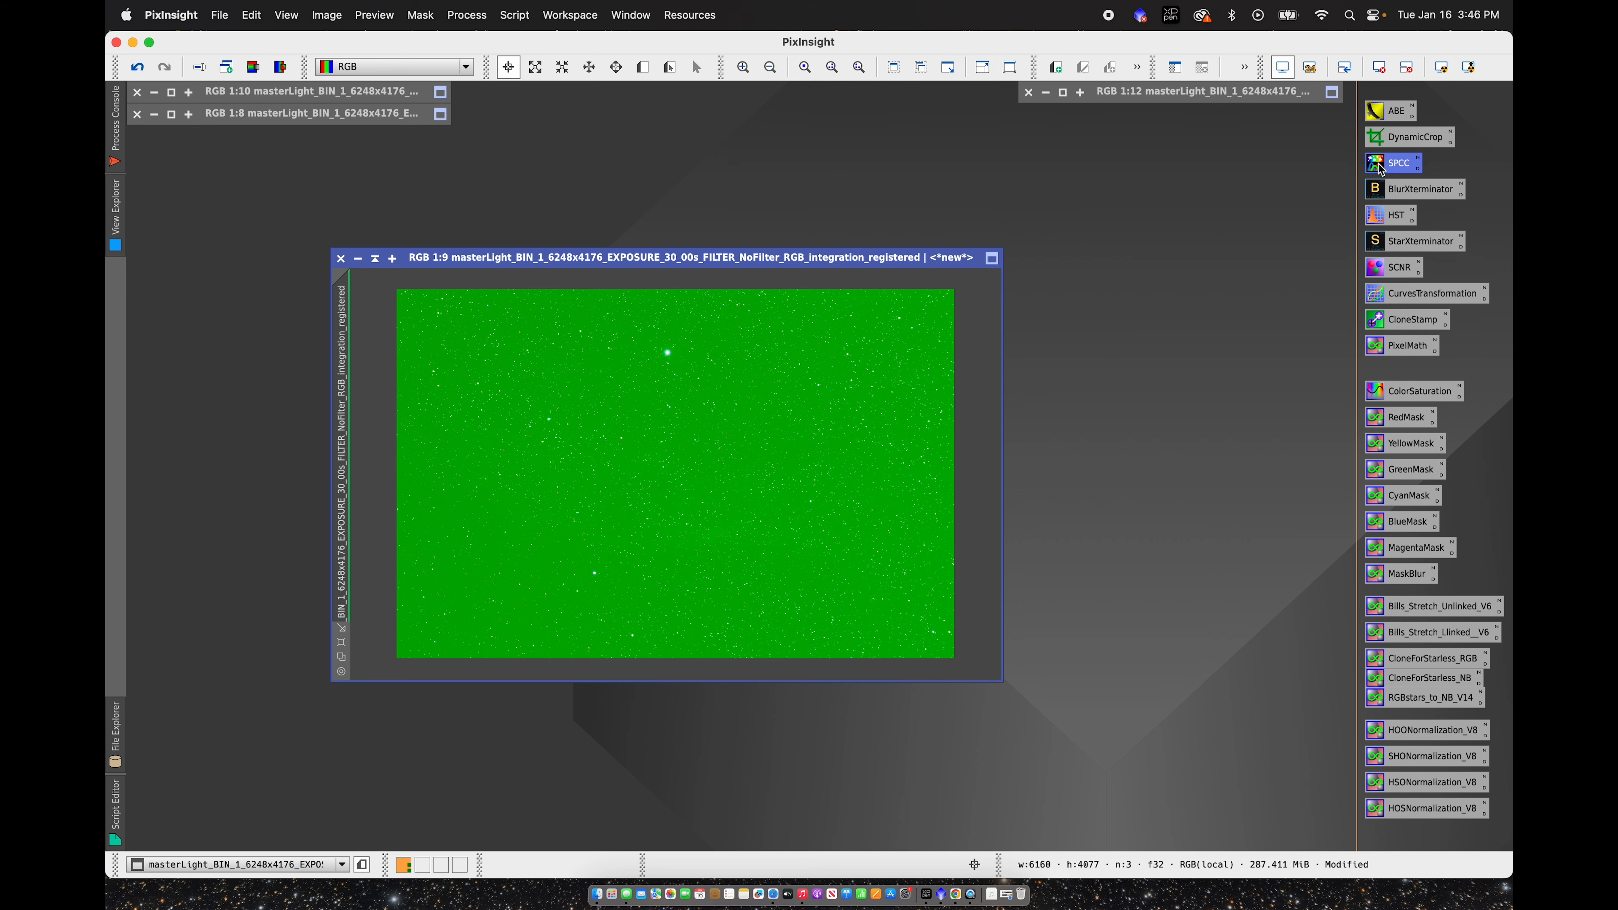
{"action": "left_click_drag", "start_coordinate": [804, 267], "coordinate": [688, 261]}
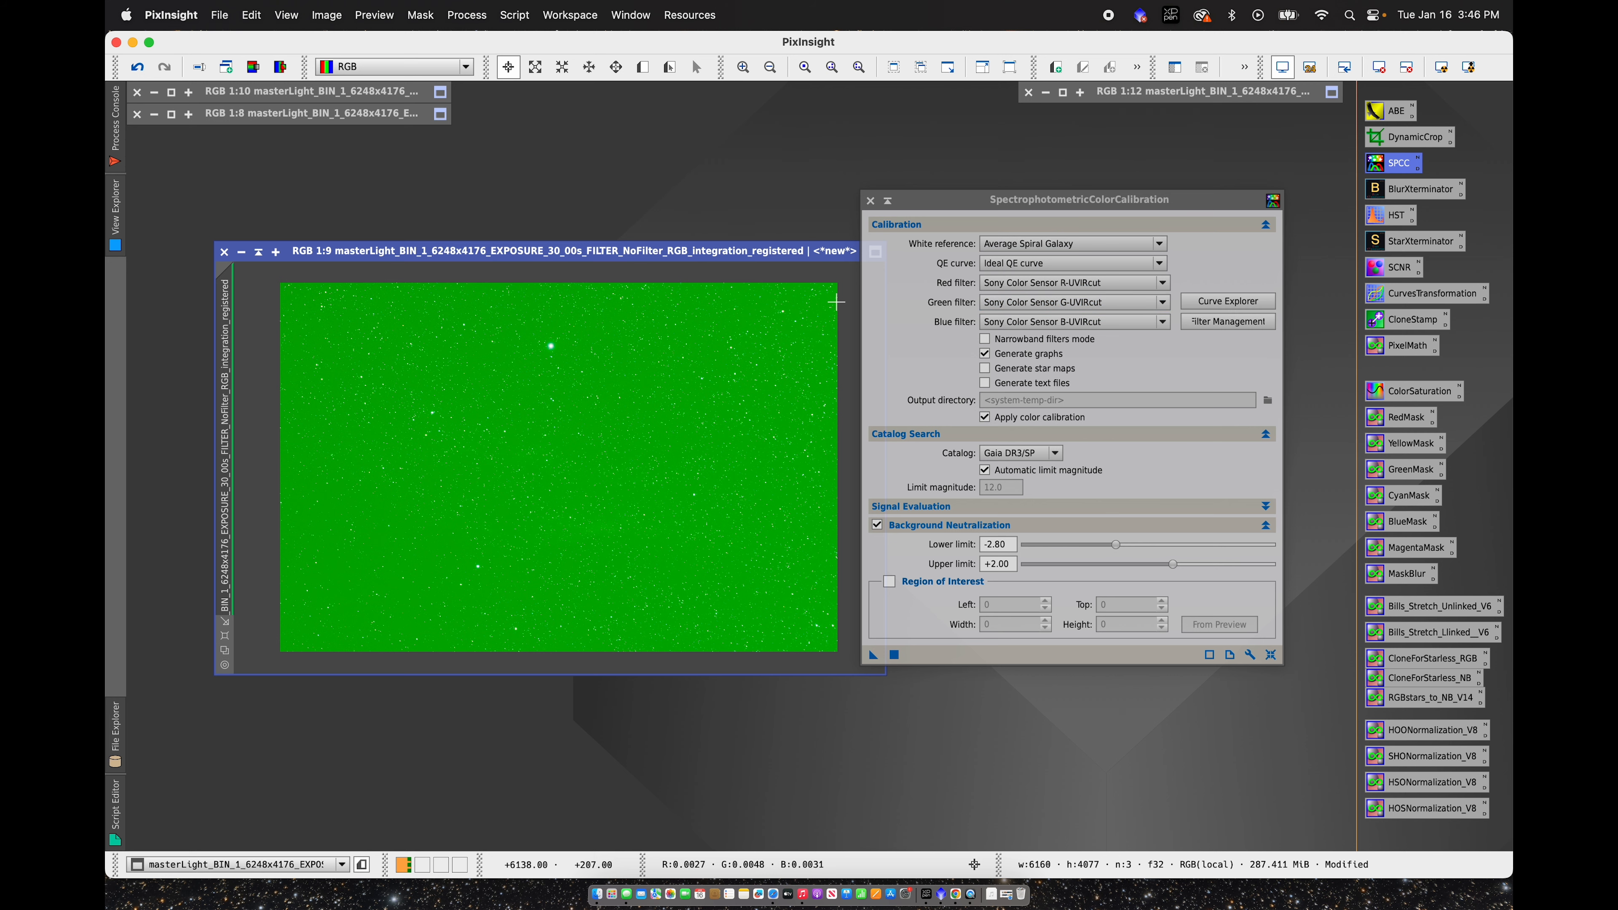
{"action": "left_click_drag", "start_coordinate": [789, 259], "coordinate": [757, 275]}
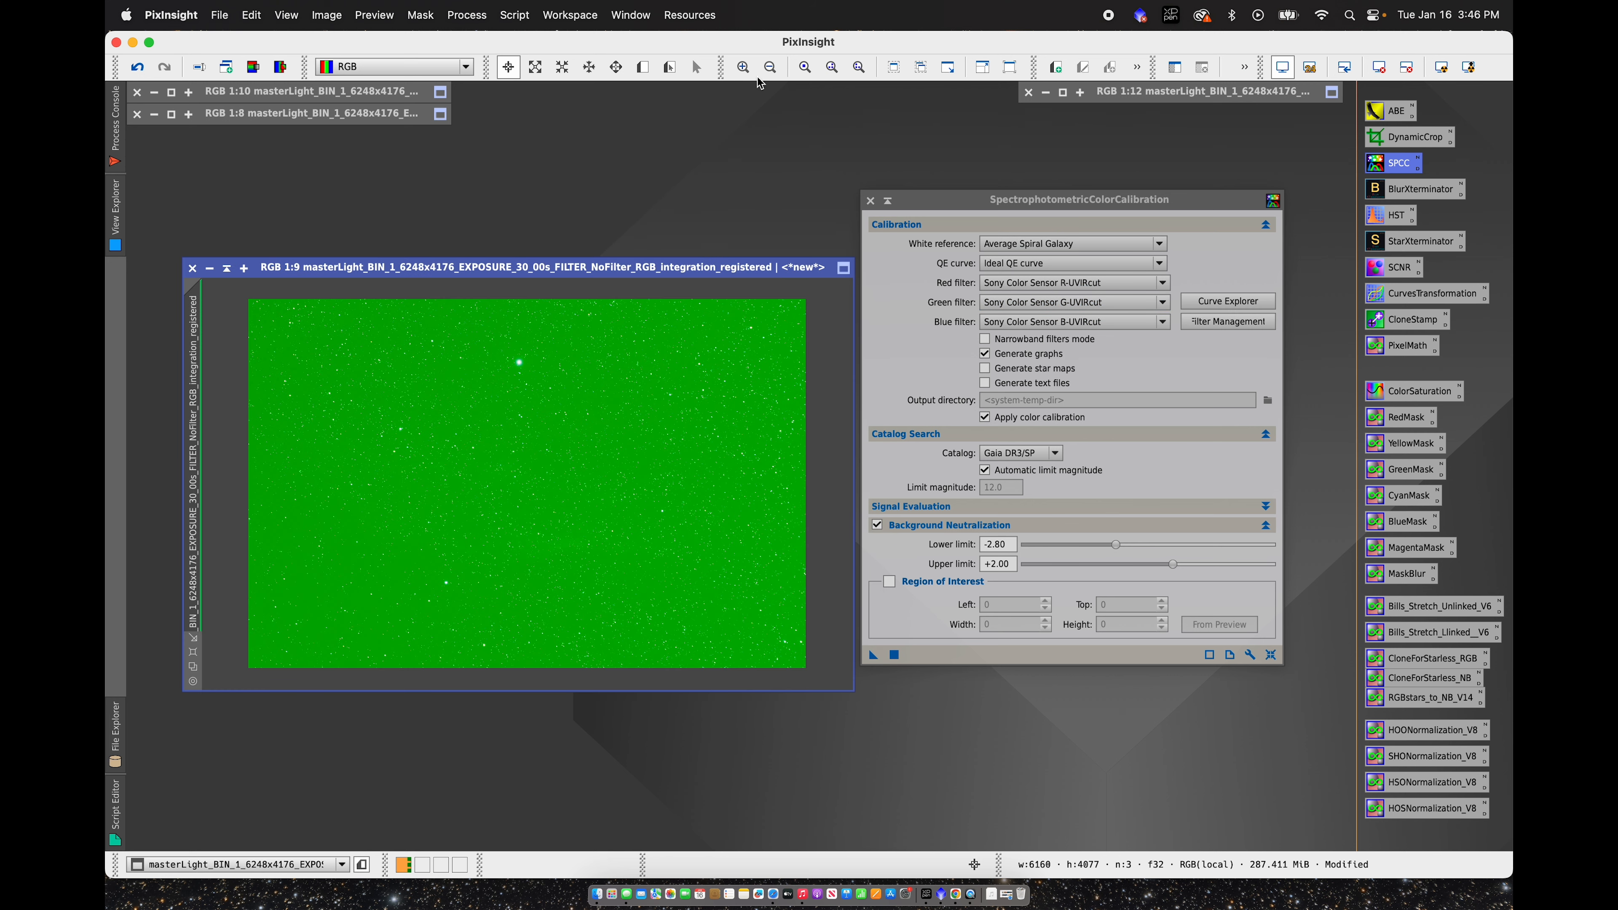
Step: Create a small preview over a star-free background patch above the bright star in the 30-second image
{"action": "left_click", "coordinate": [746, 72]}
{"action": "left_click", "coordinate": [745, 72]}
{"action": "left_click", "coordinate": [746, 72]}
{"action": "left_click", "coordinate": [746, 72]}
{"action": "left_click", "coordinate": [746, 72]}
{"action": "left_click", "coordinate": [747, 71]}
{"action": "scroll", "coordinate": [820, 304], "scroll_direction": "up", "scroll_amount": 5}
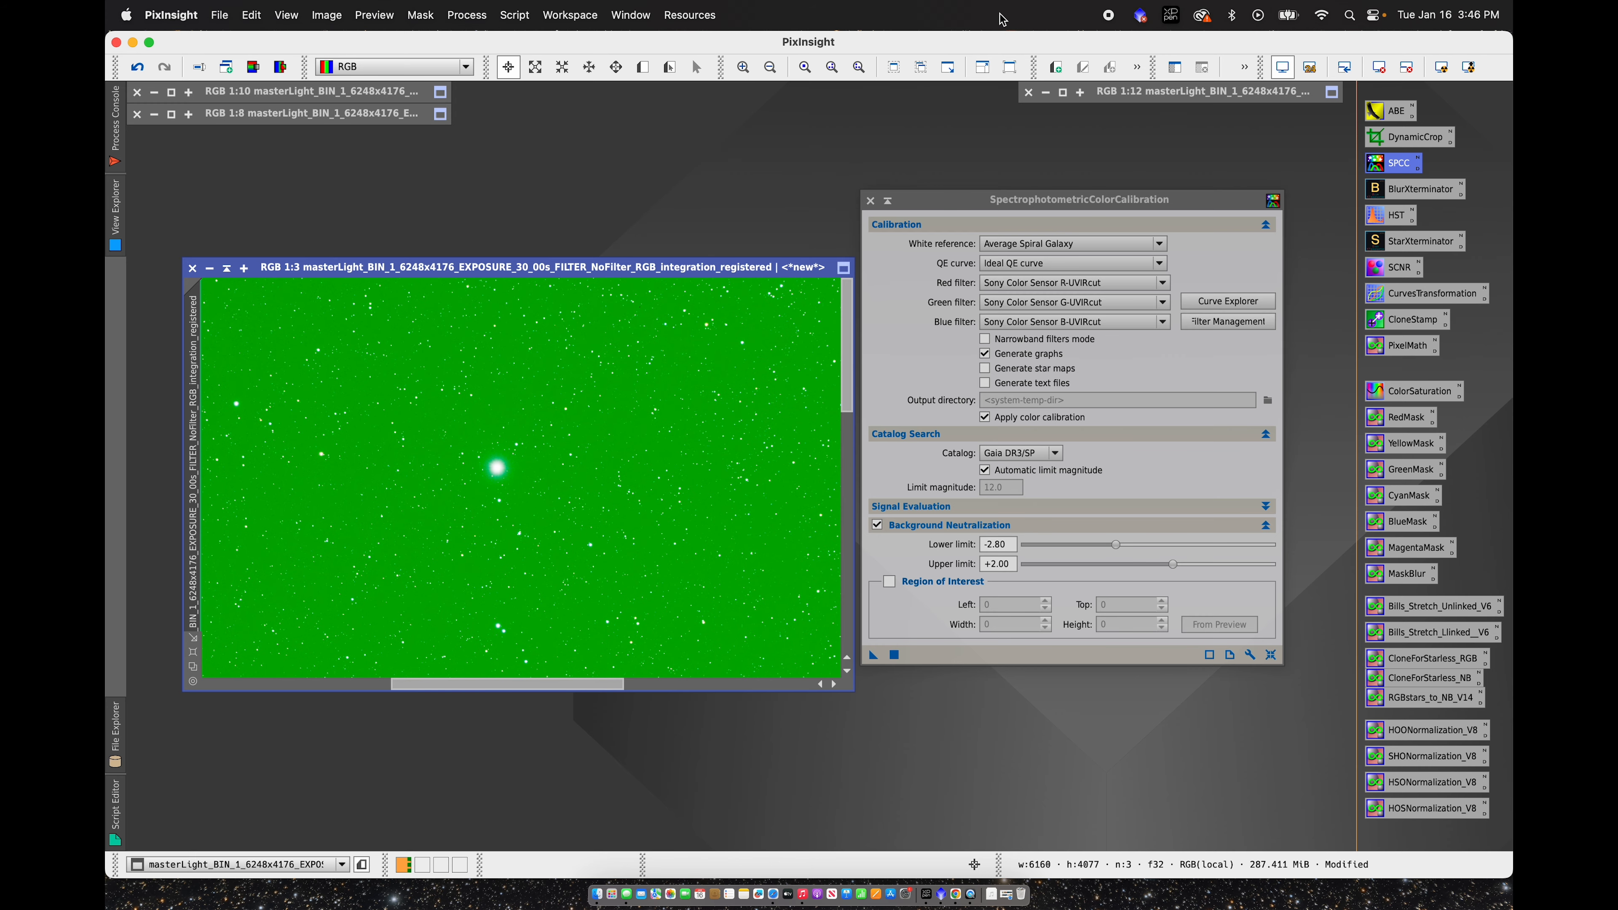
{"action": "left_click", "coordinate": [744, 67]}
{"action": "left_click", "coordinate": [744, 67]}
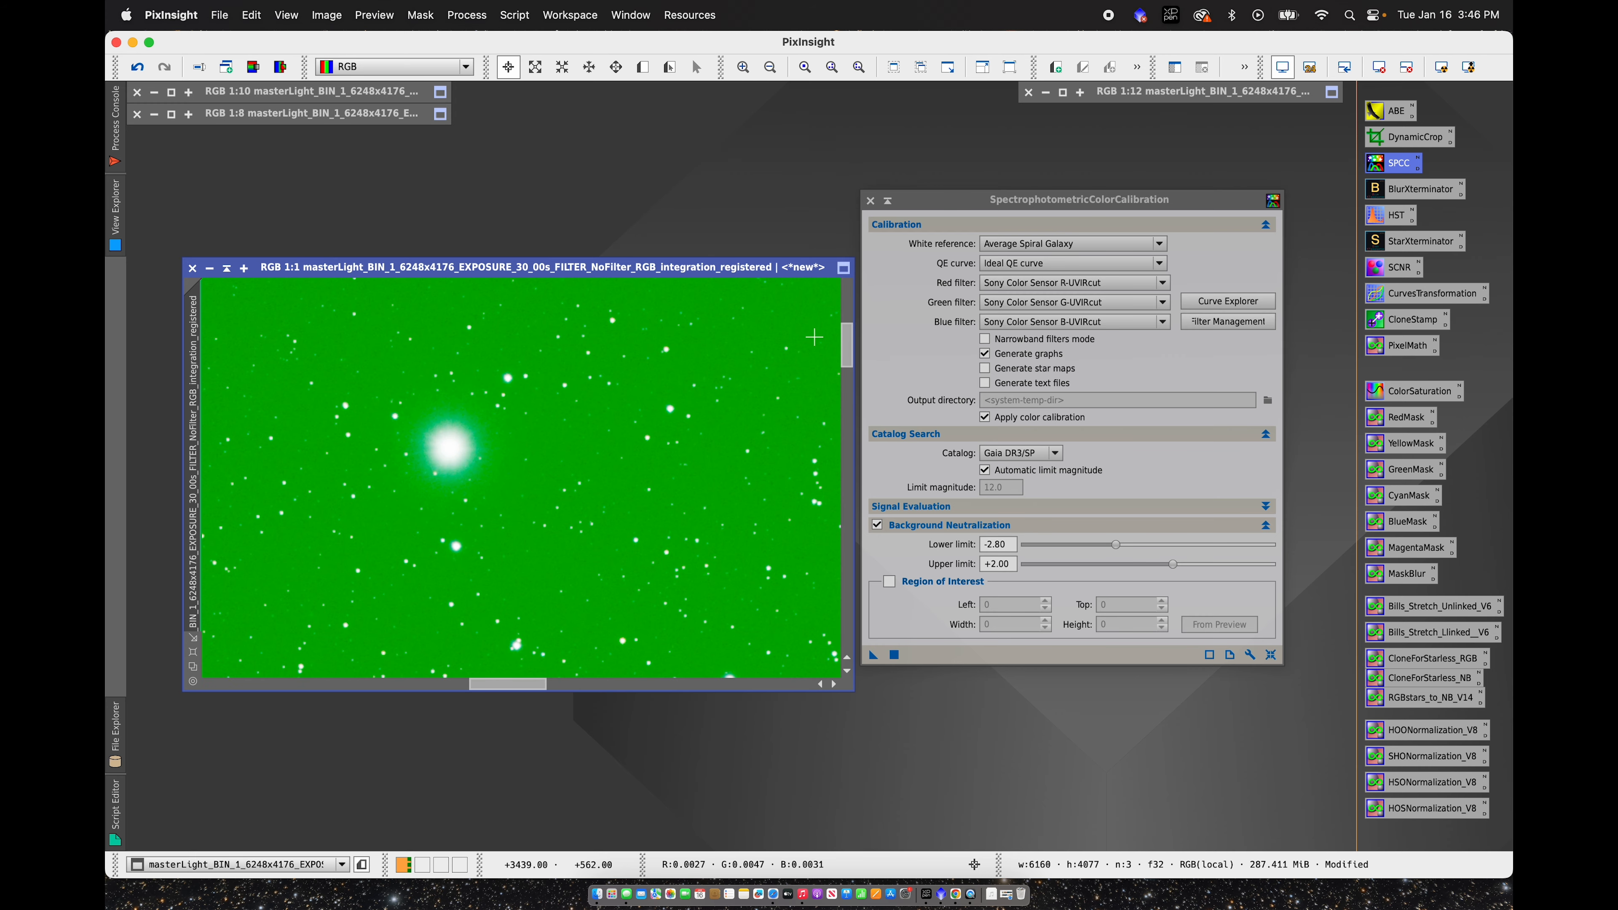
{"action": "scroll", "coordinate": [831, 338], "scroll_direction": "up", "scroll_amount": 5}
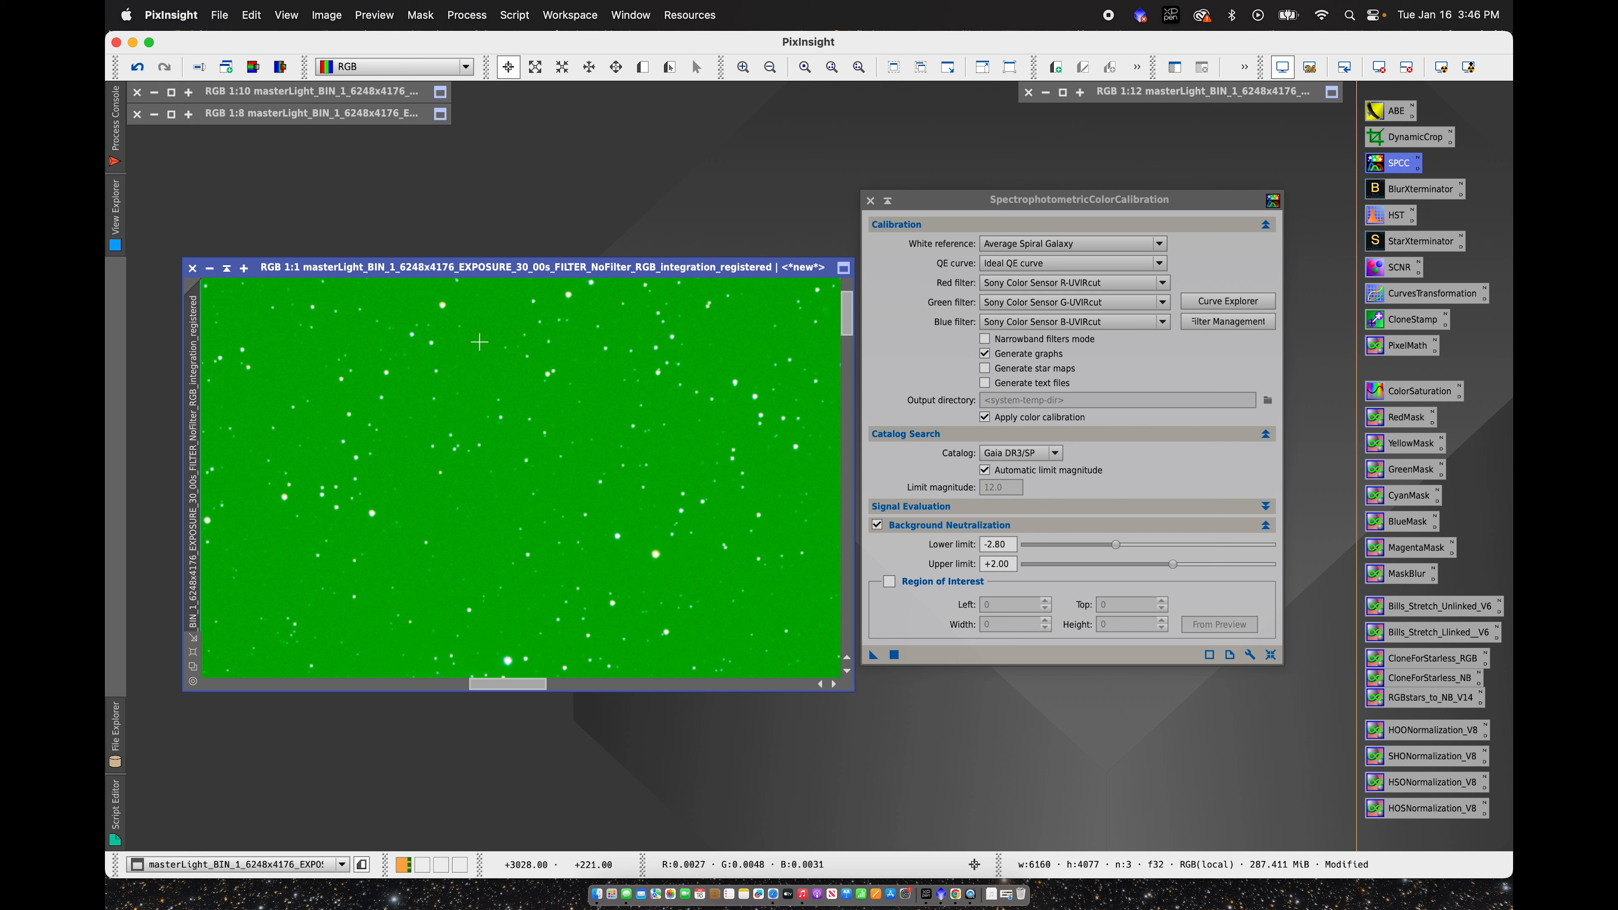
{"action": "left_click", "coordinate": [642, 67]}
{"action": "left_click_drag", "start_coordinate": [476, 369], "coordinate": [485, 387]}
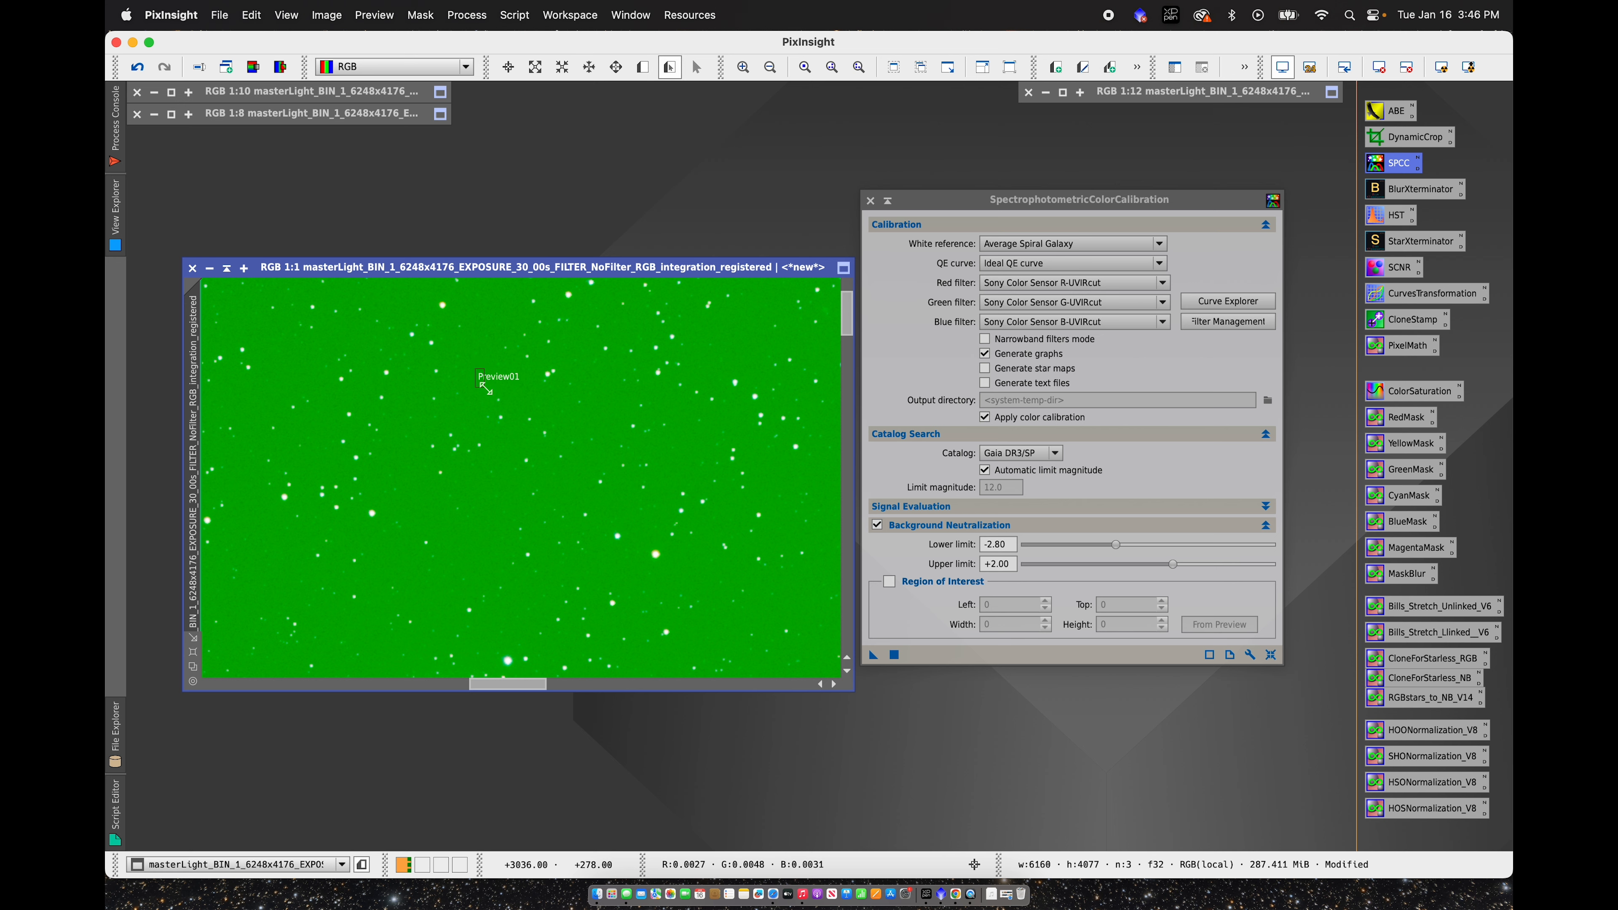
Step: Set SPCC's region of interest from the 30-second registered image's Preview01, run the color calibration on that image, and dismiss the graphs
{"action": "left_click", "coordinate": [888, 585]}
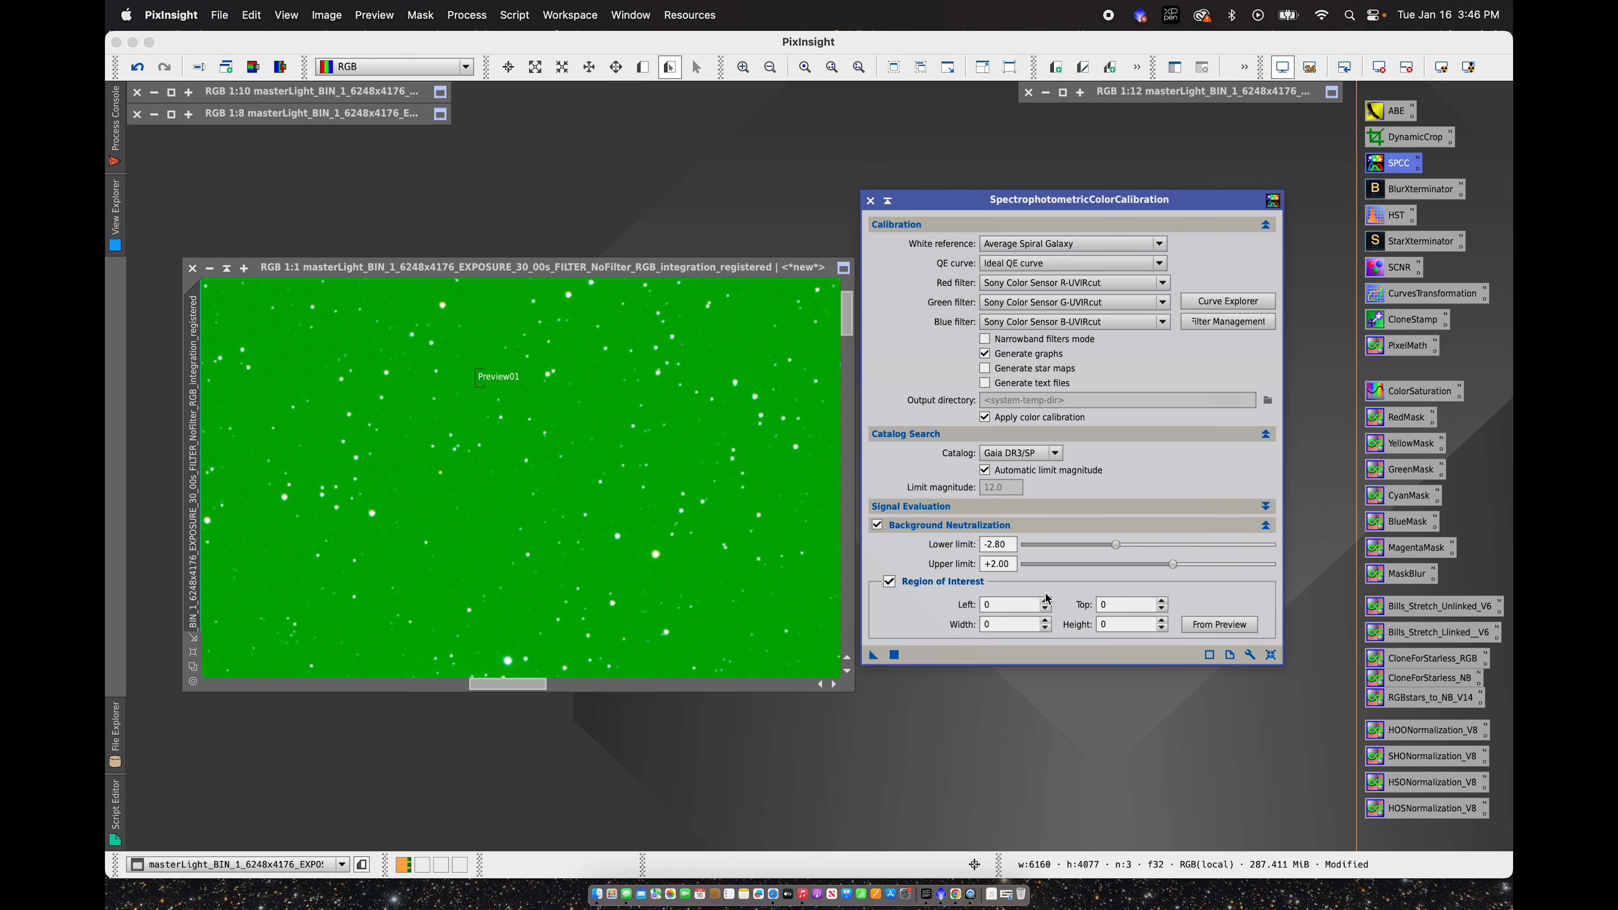
{"action": "left_click", "coordinate": [1218, 625]}
{"action": "left_click", "coordinate": [901, 441]}
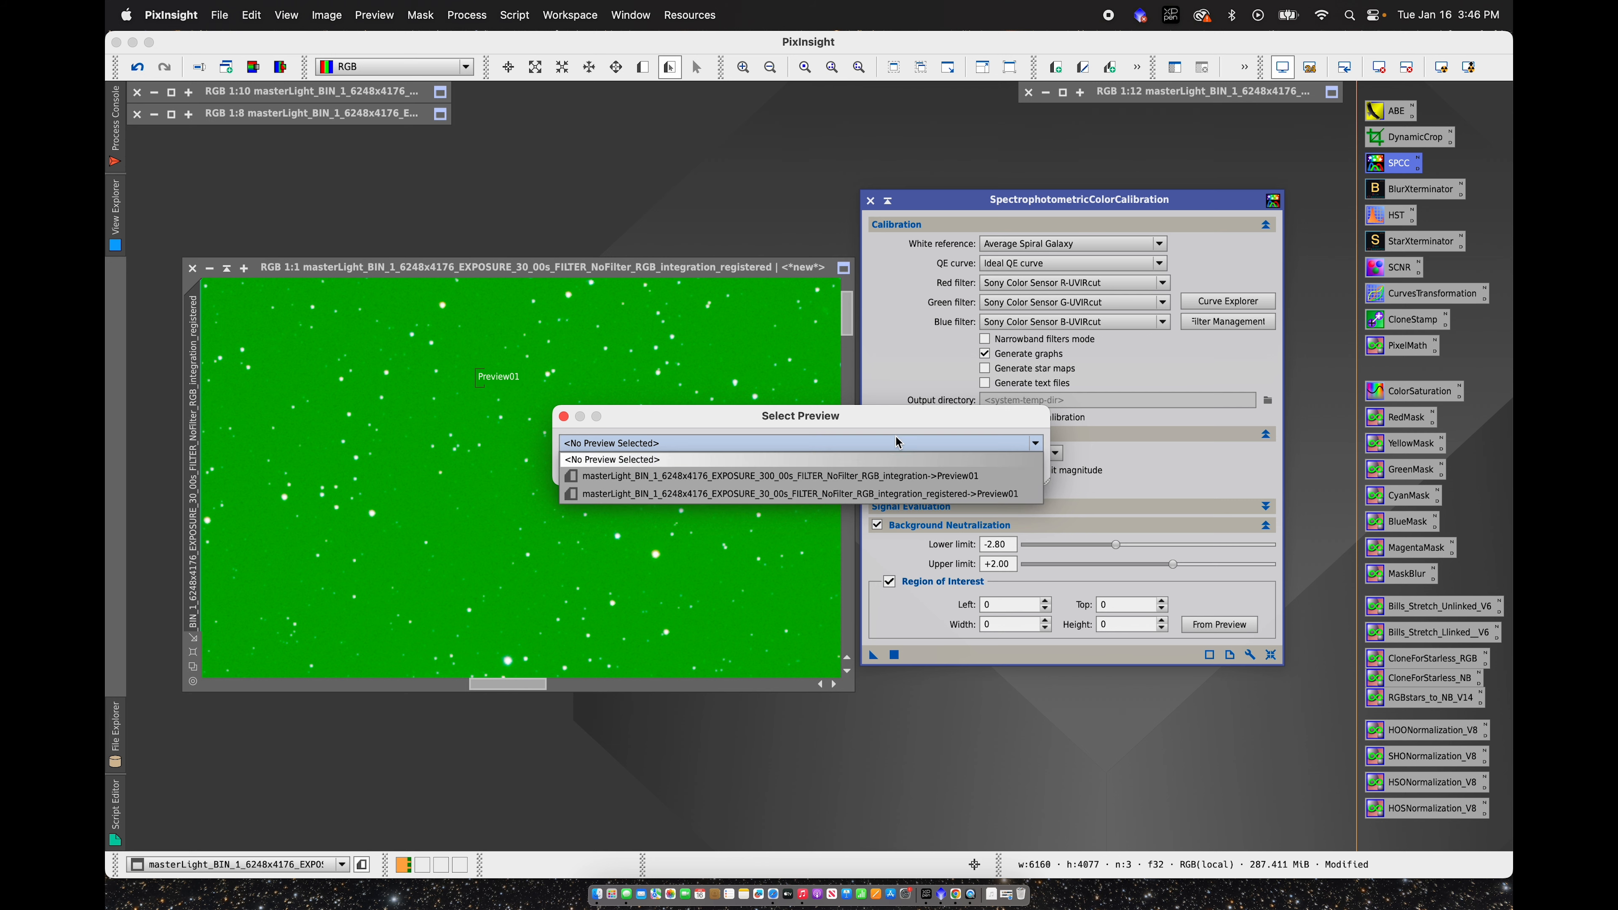
{"action": "left_click", "coordinate": [881, 492]}
{"action": "left_click", "coordinate": [919, 477]}
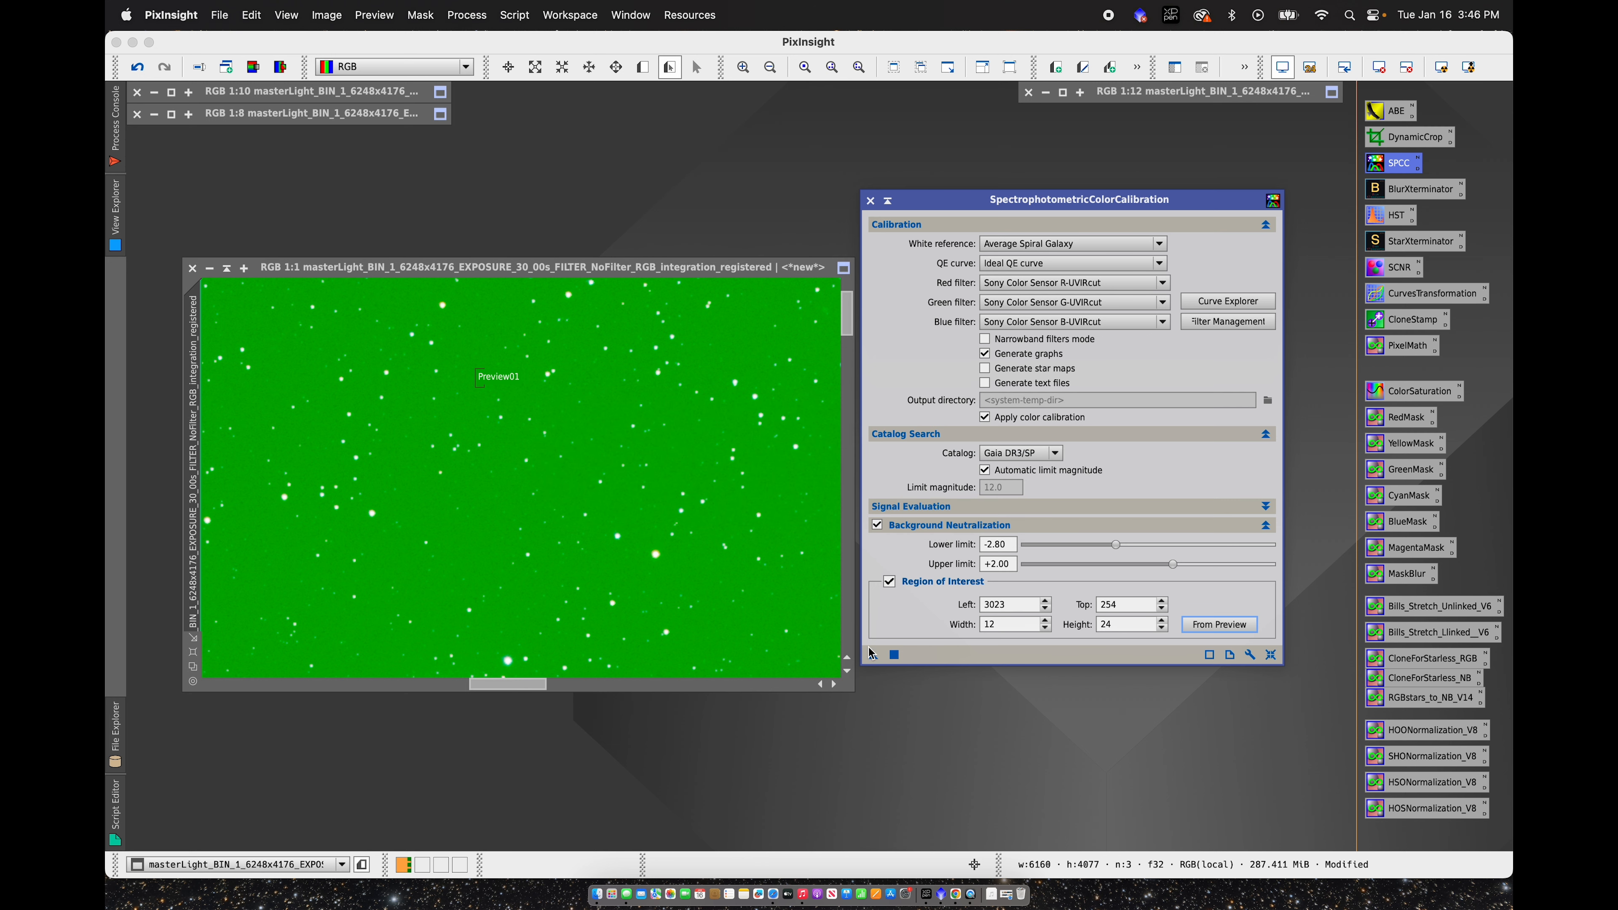
{"action": "left_click_drag", "start_coordinate": [872, 654], "coordinate": [730, 600]}
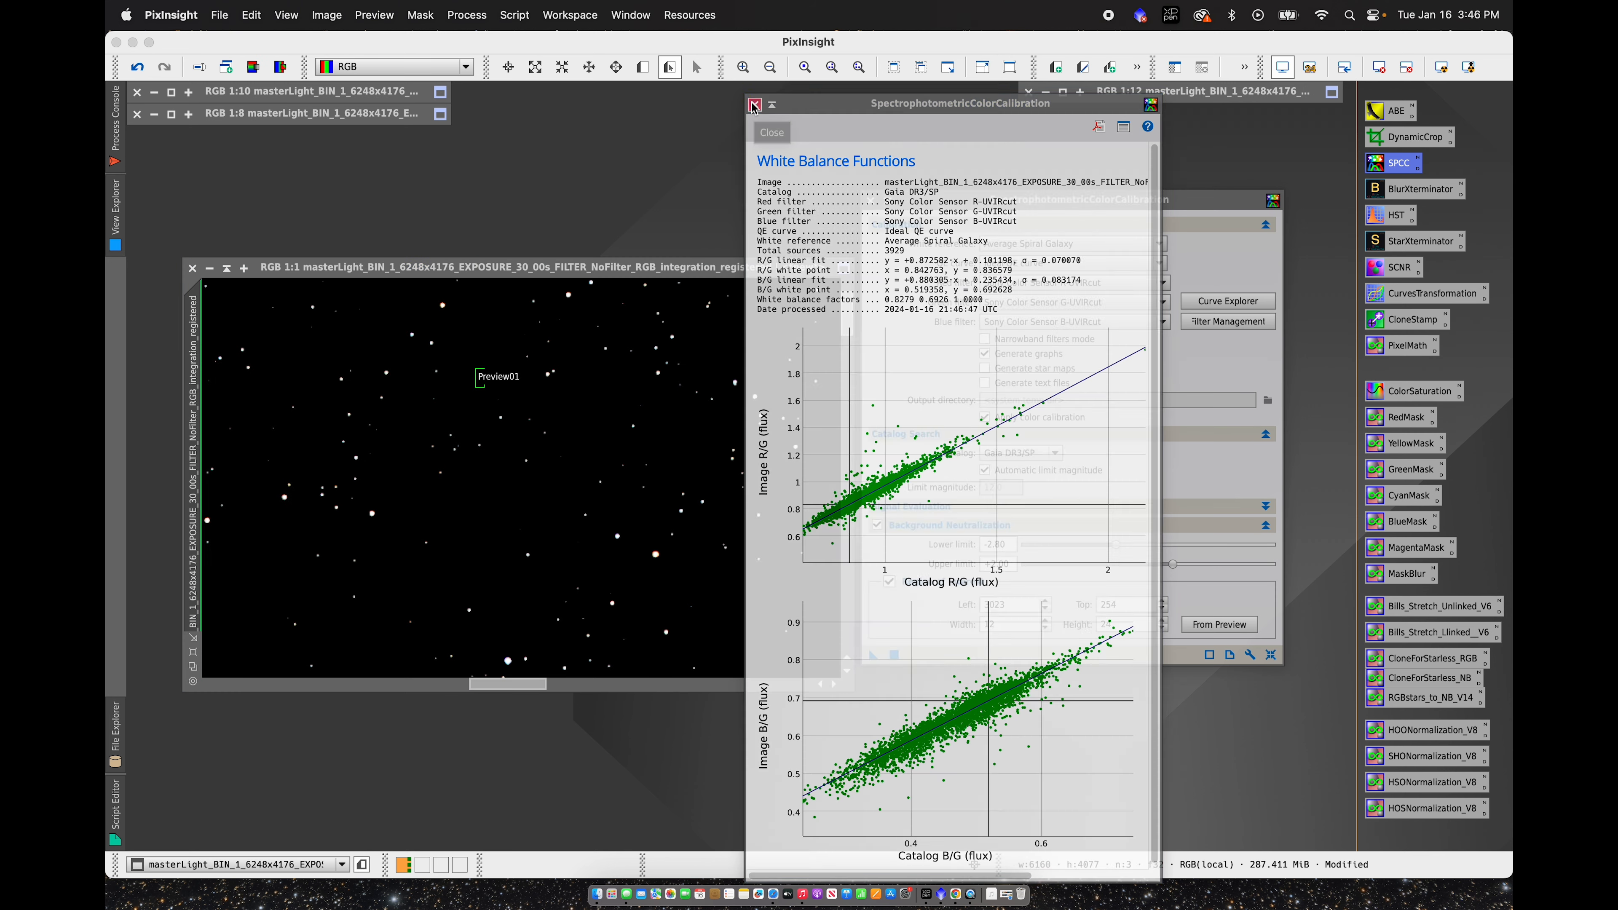
{"action": "left_click", "coordinate": [753, 105]}
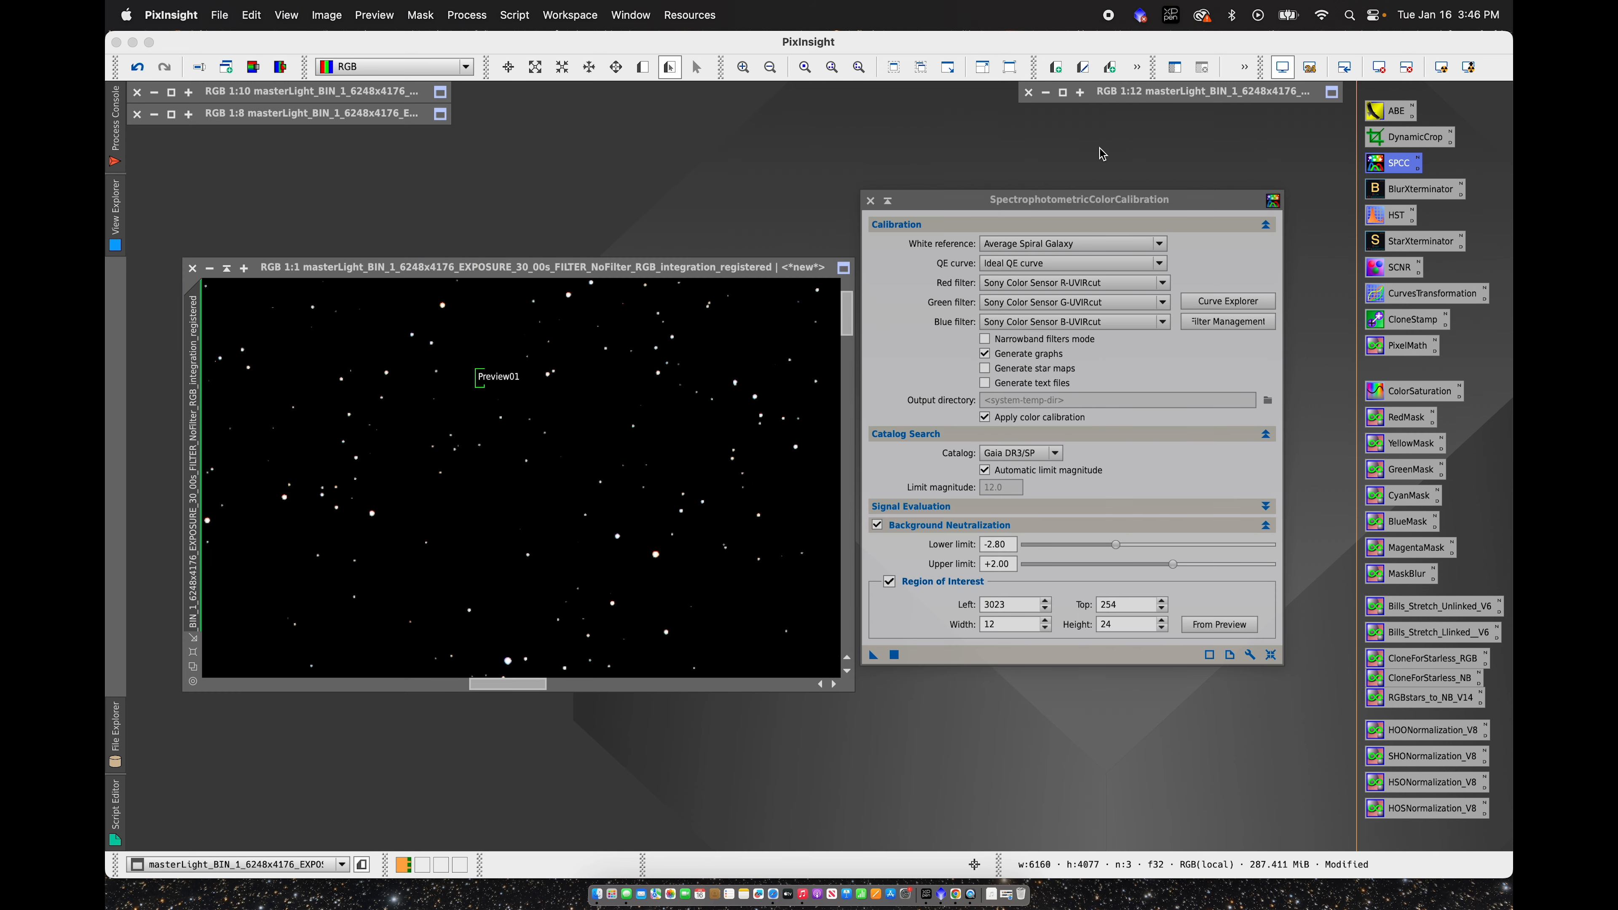
Step: Reset the screen stretch and auto-stretch the color-calibrated 30-second image, showing the whole frame, and close SPCC
{"action": "left_click", "coordinate": [1380, 70]}
{"action": "left_click", "coordinate": [1442, 71]}
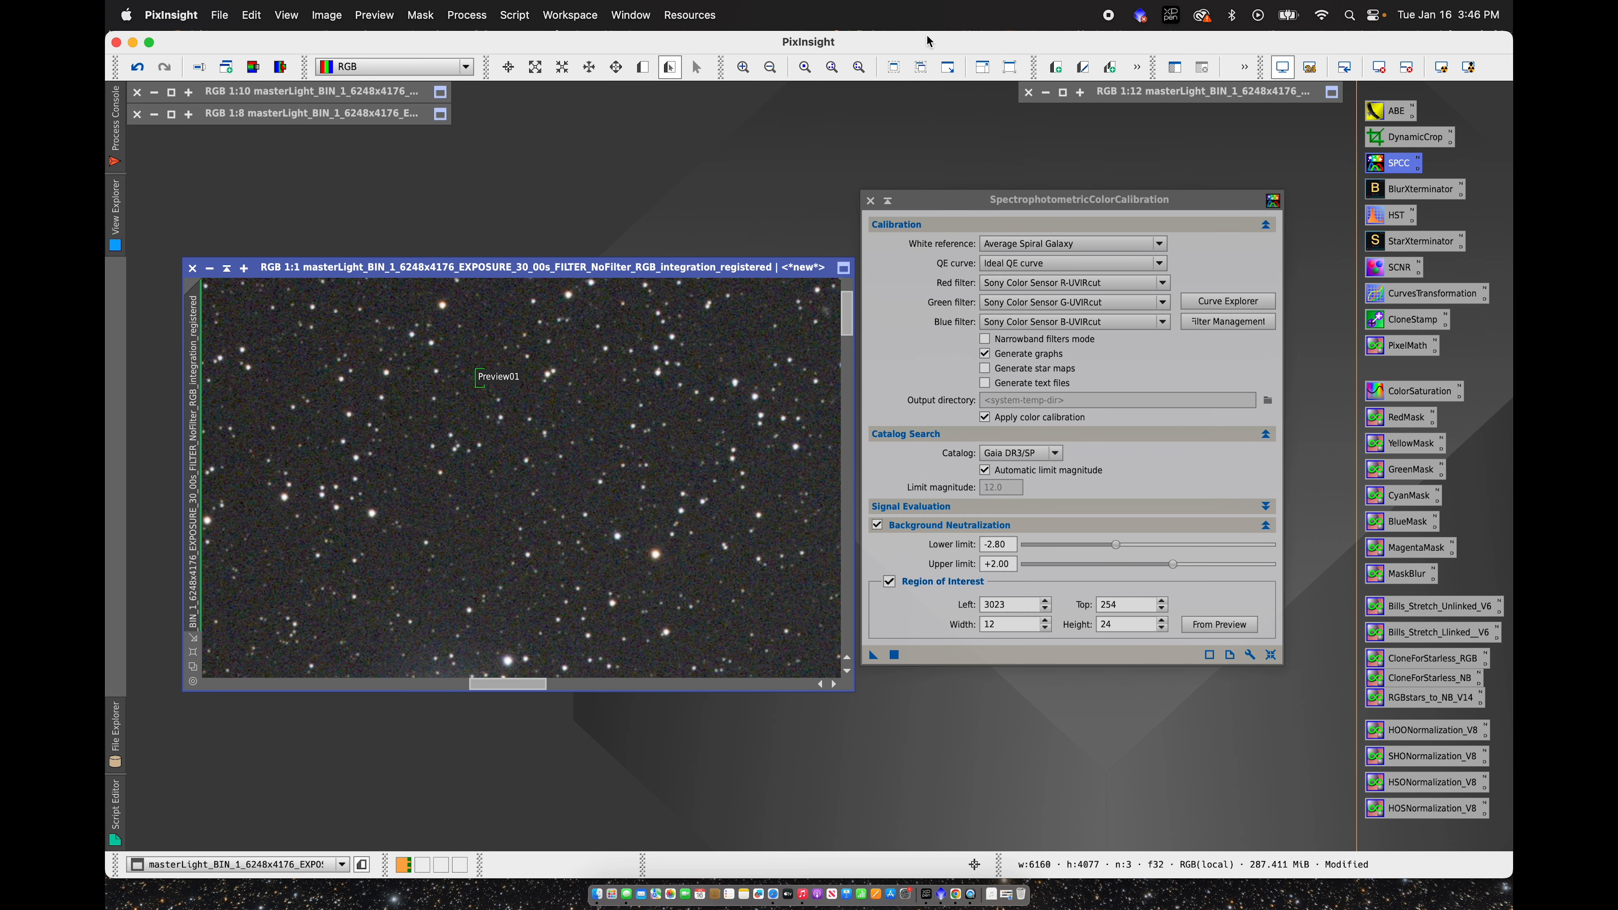
{"action": "left_click", "coordinate": [770, 68]}
{"action": "left_click", "coordinate": [771, 67]}
{"action": "left_click", "coordinate": [771, 67]}
{"action": "left_click", "coordinate": [770, 68]}
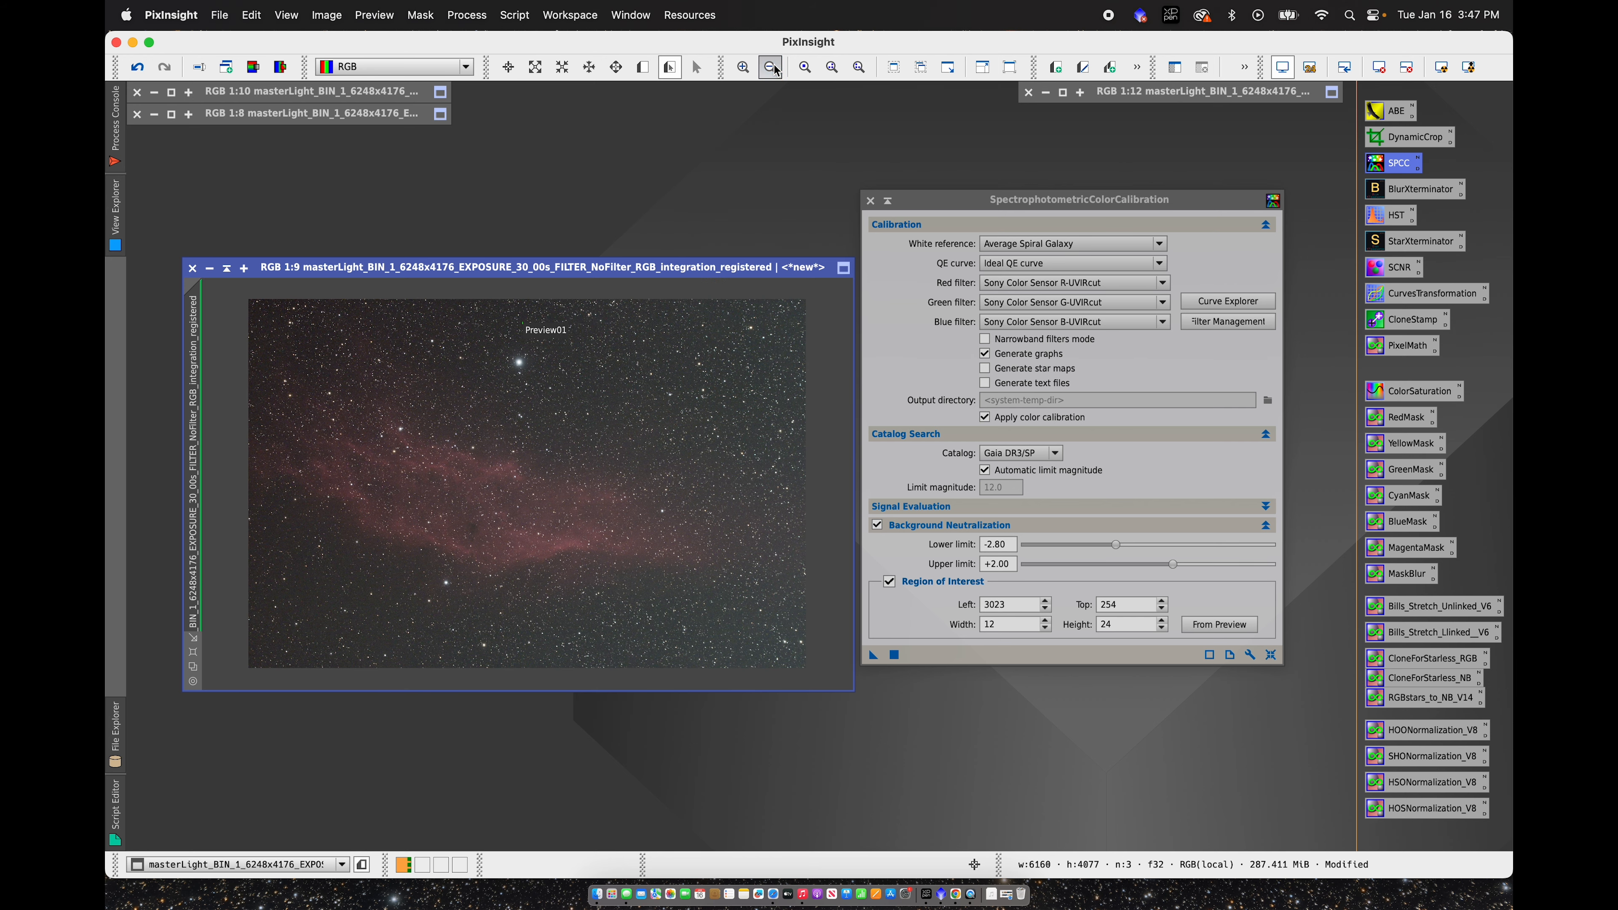
{"action": "left_click", "coordinate": [772, 67]}
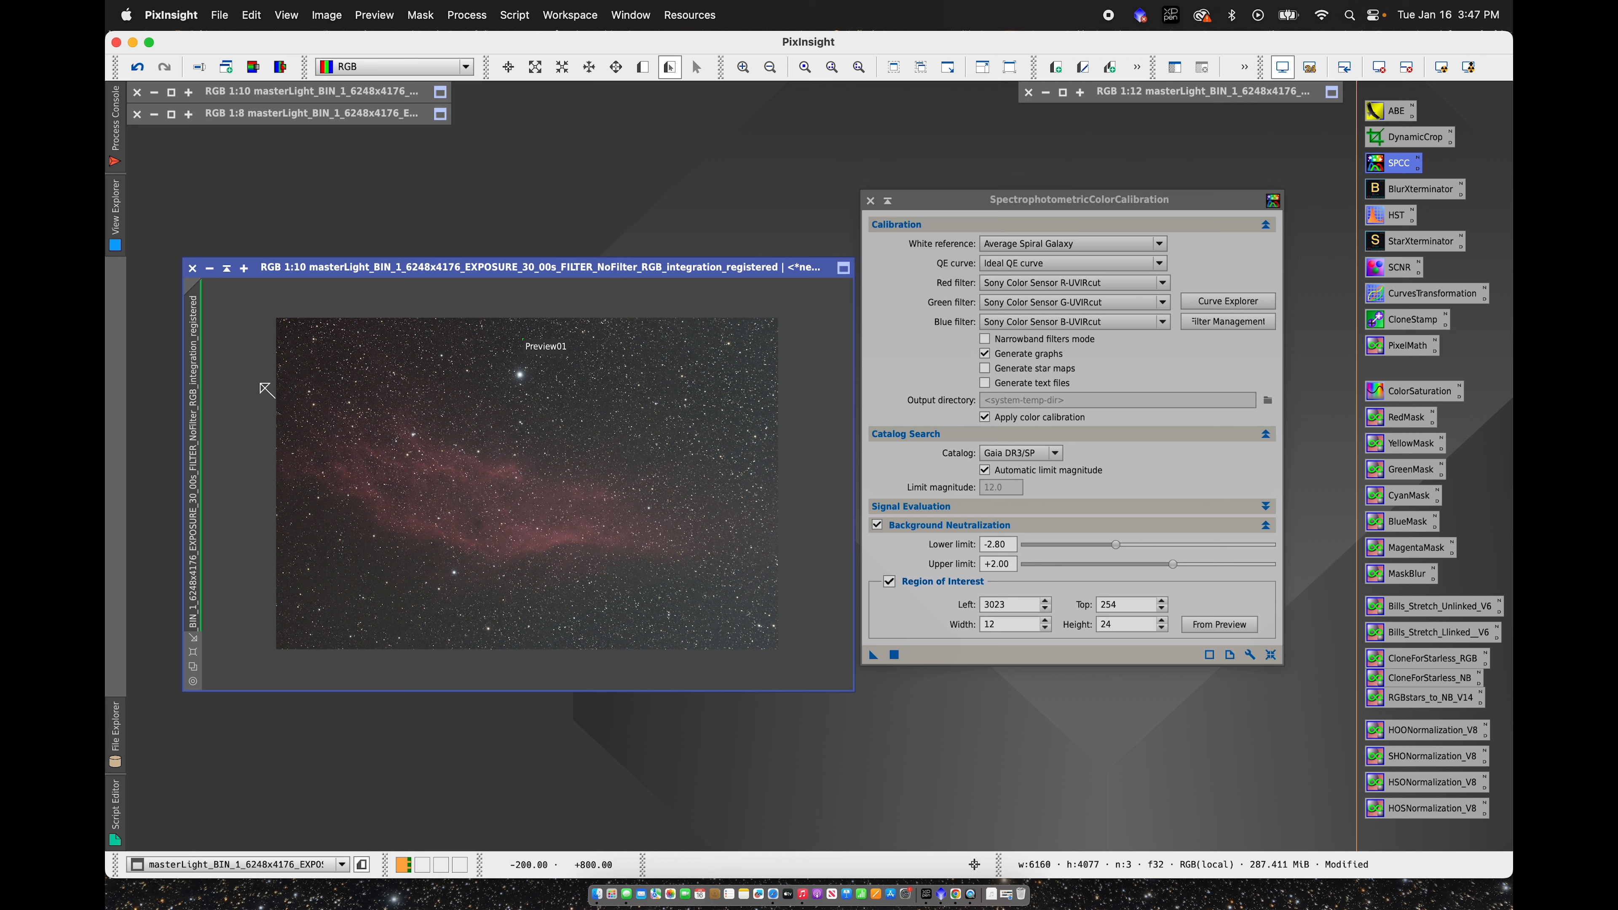
{"action": "left_click", "coordinate": [870, 200]}
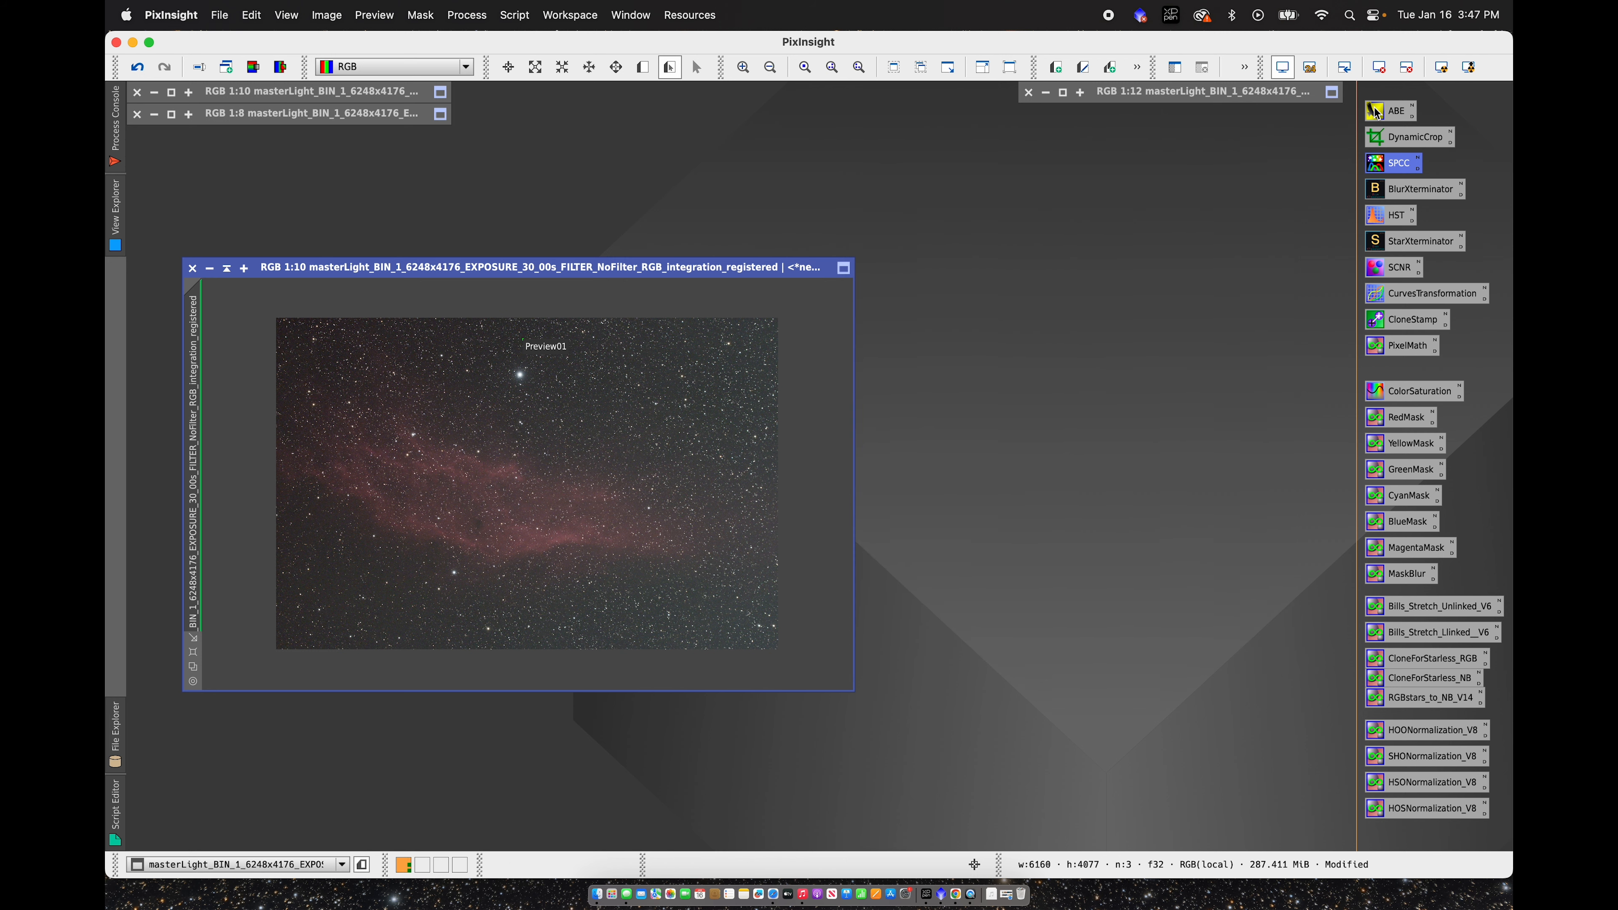
Step: Run AutomaticBackgroundExtractor with function degree 1 and subtraction on the 30-second image, and auto-stretch the display of the corrected result
{"action": "double_click", "coordinate": [1377, 113]}
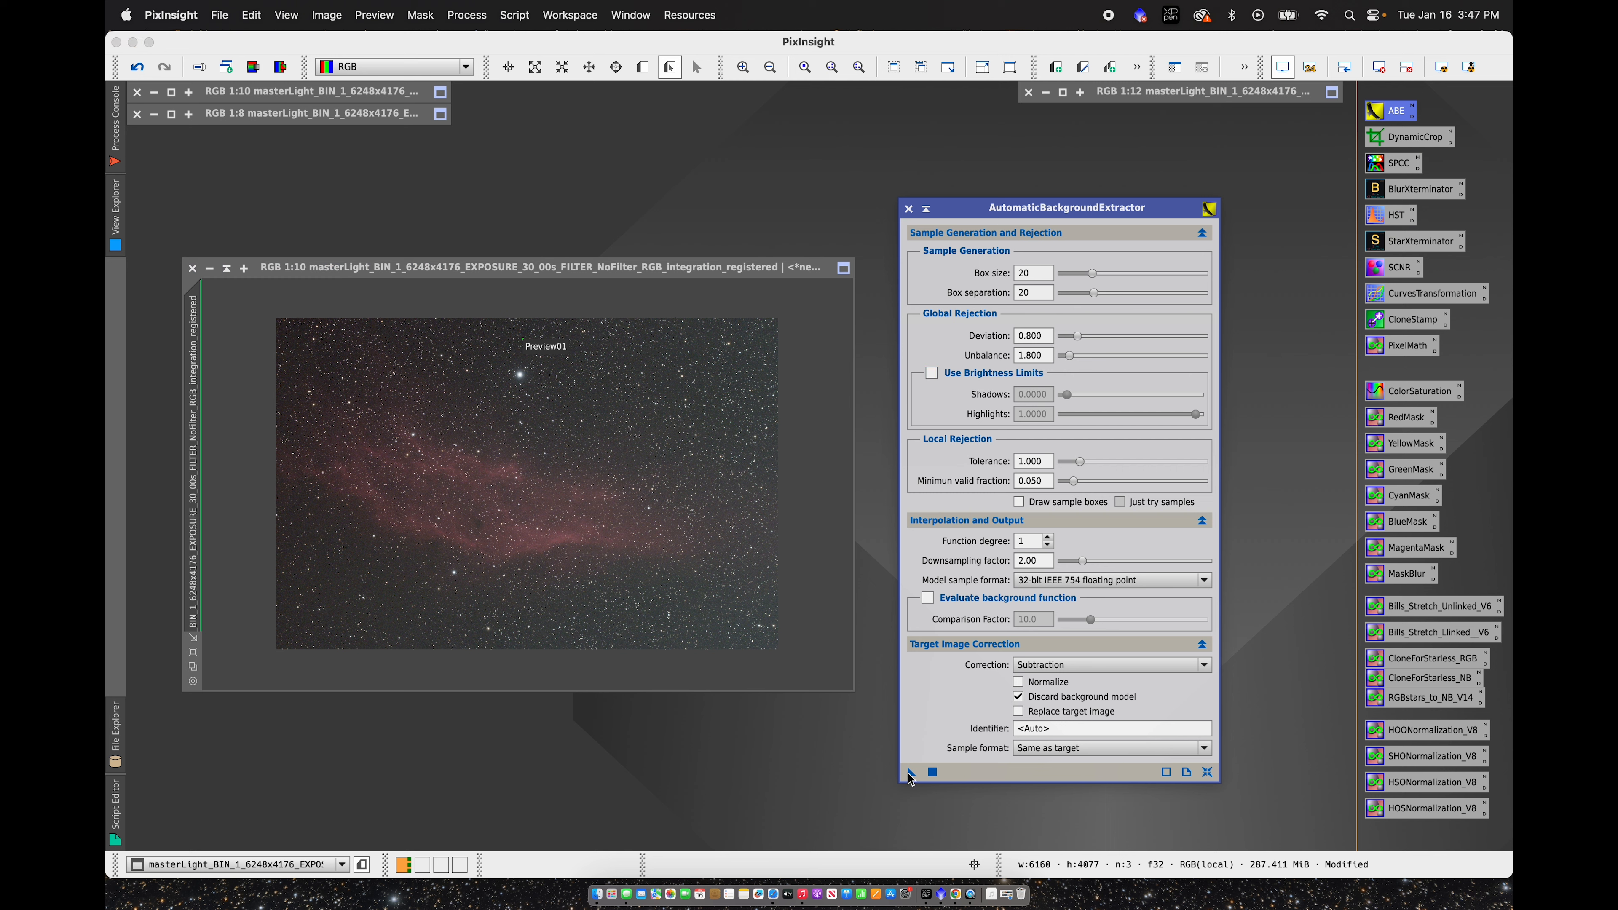
{"action": "left_click_drag", "start_coordinate": [911, 772], "coordinate": [666, 618]}
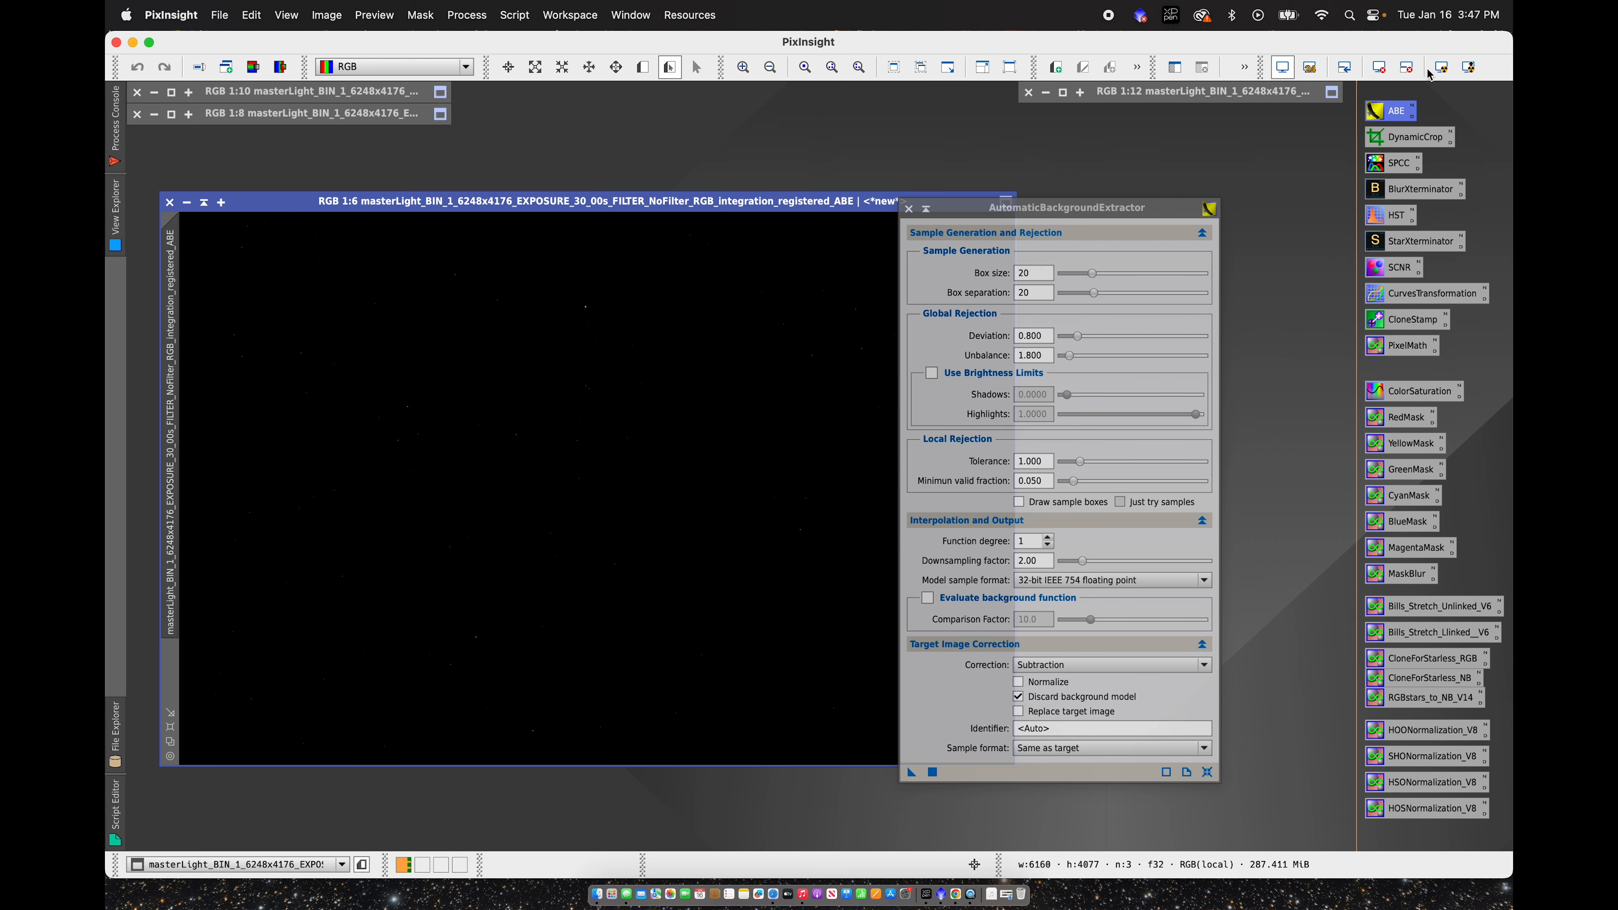
{"action": "left_click", "coordinate": [1441, 66]}
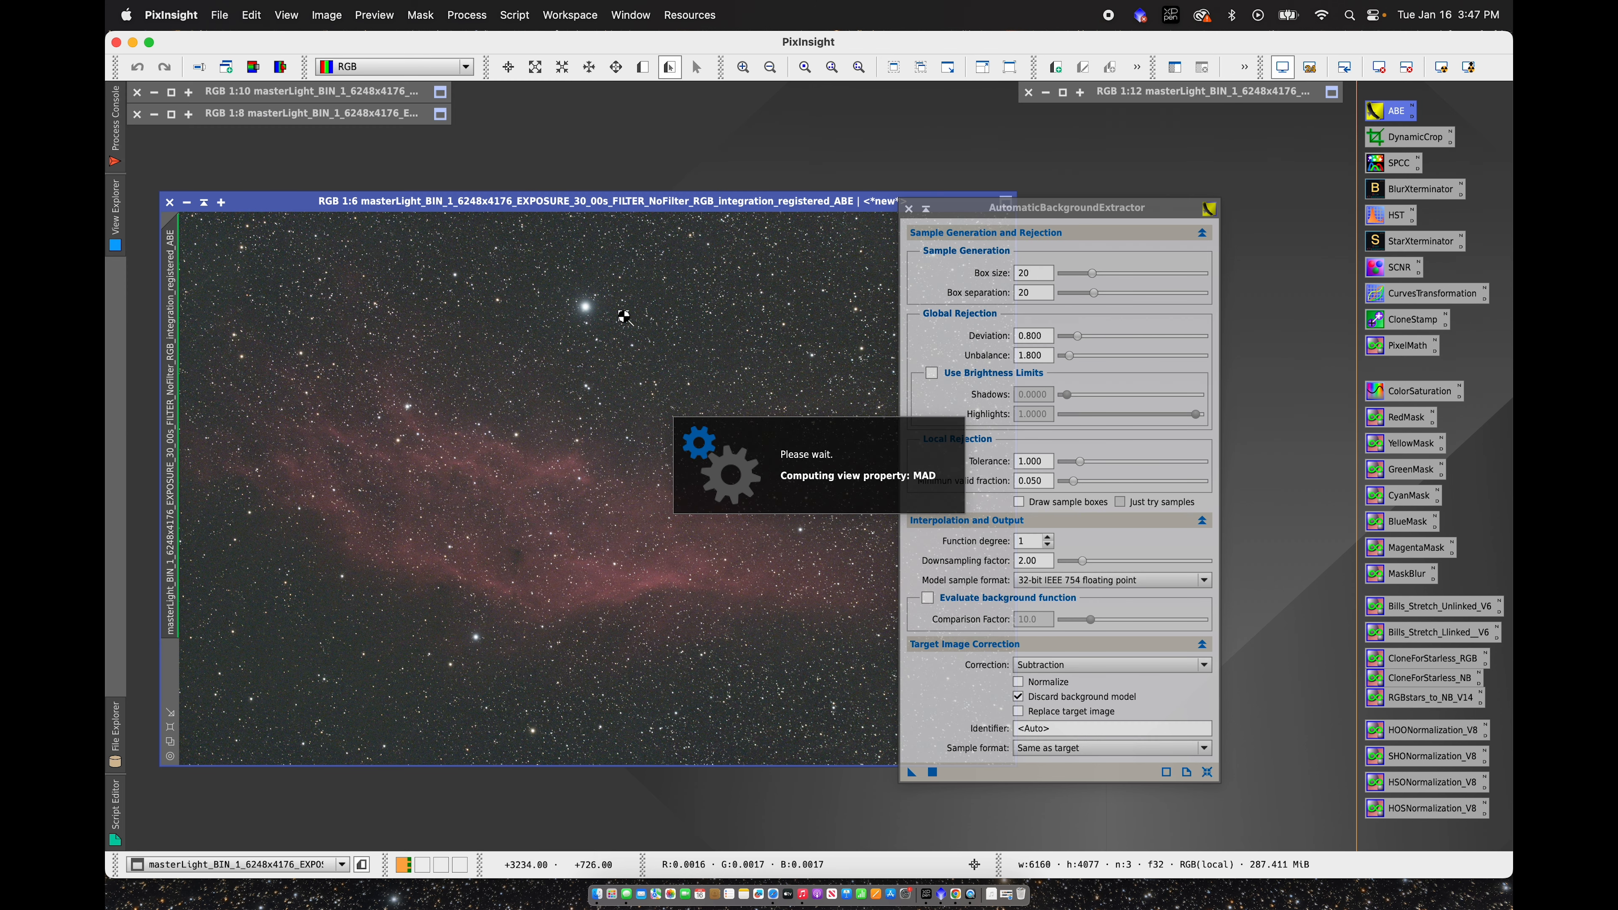
{"action": "left_click", "coordinate": [925, 213]}
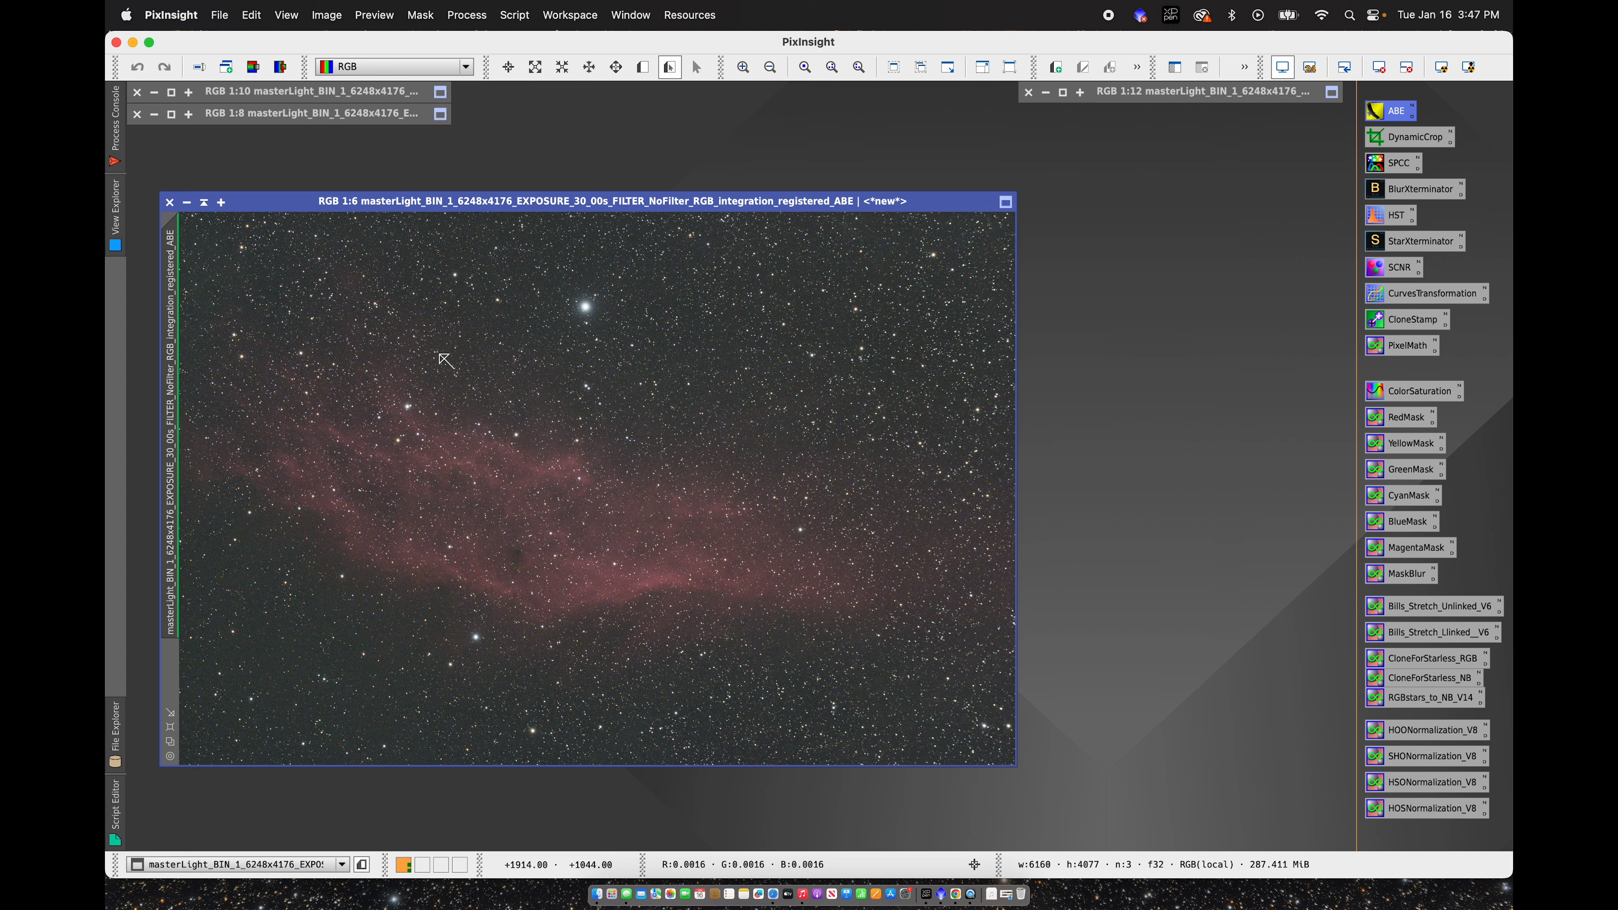
Step: Collapse the original 30-second image and park it under the other collapsed image, keeping the ABE result centered in the workspace
{"action": "left_click_drag", "start_coordinate": [831, 201], "coordinate": [815, 465]}
{"action": "left_click", "coordinate": [263, 257]}
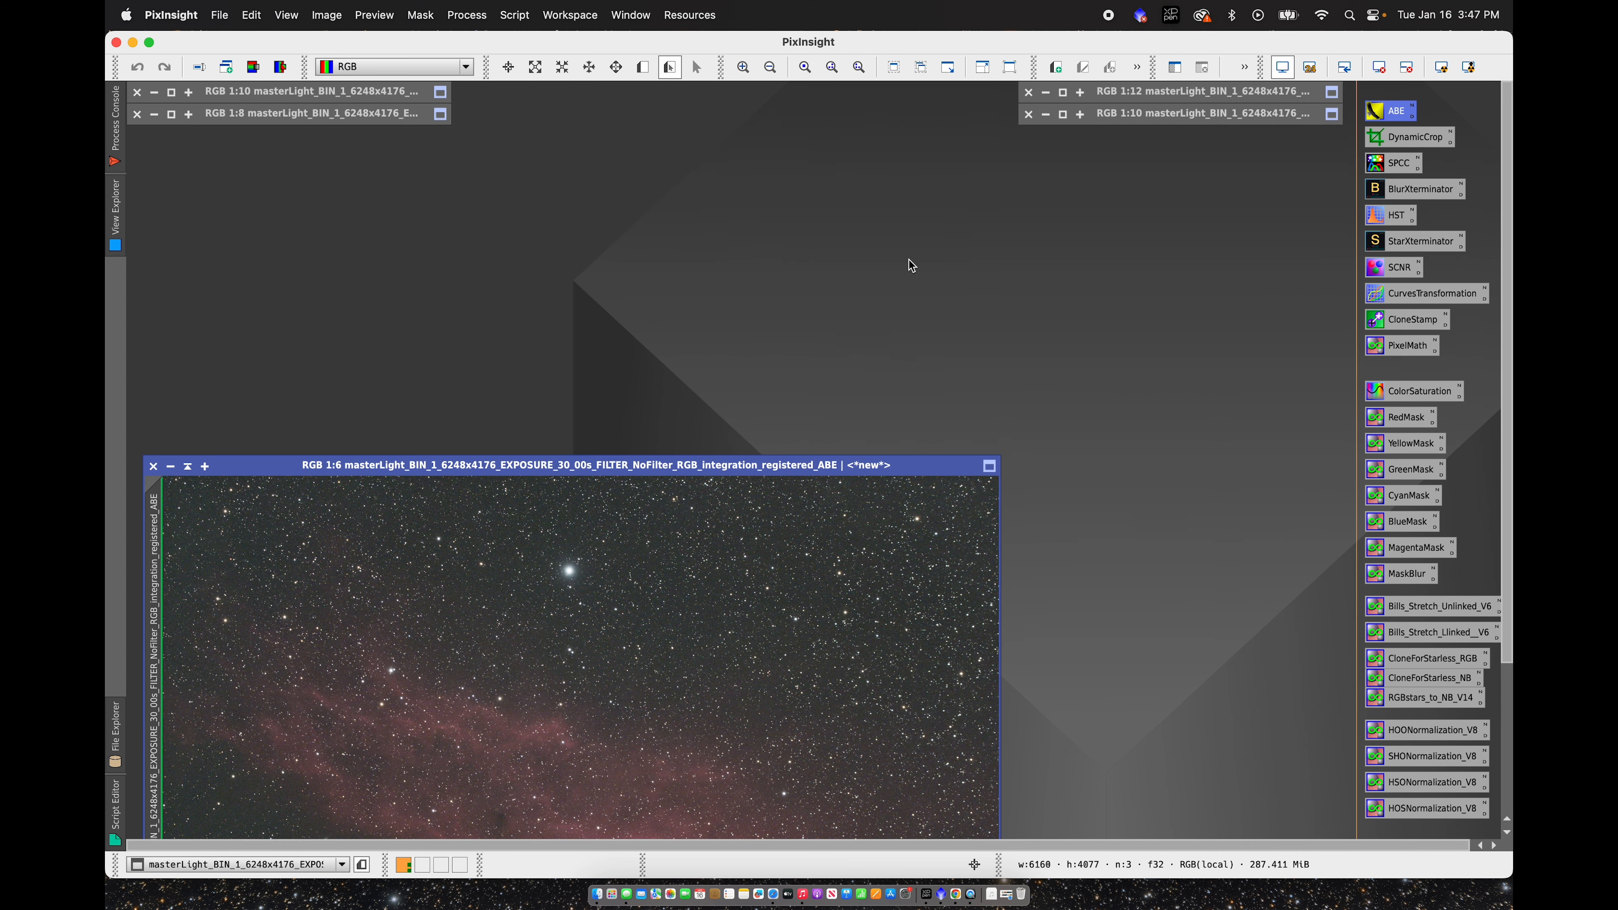
{"action": "left_click_drag", "start_coordinate": [732, 466], "coordinate": [858, 192]}
Step: Apply BlurXterminator to the ABE-corrected 30-second image and reposition its window clear of the process icons
{"action": "left_click_drag", "start_coordinate": [1421, 200], "coordinate": [953, 359]}
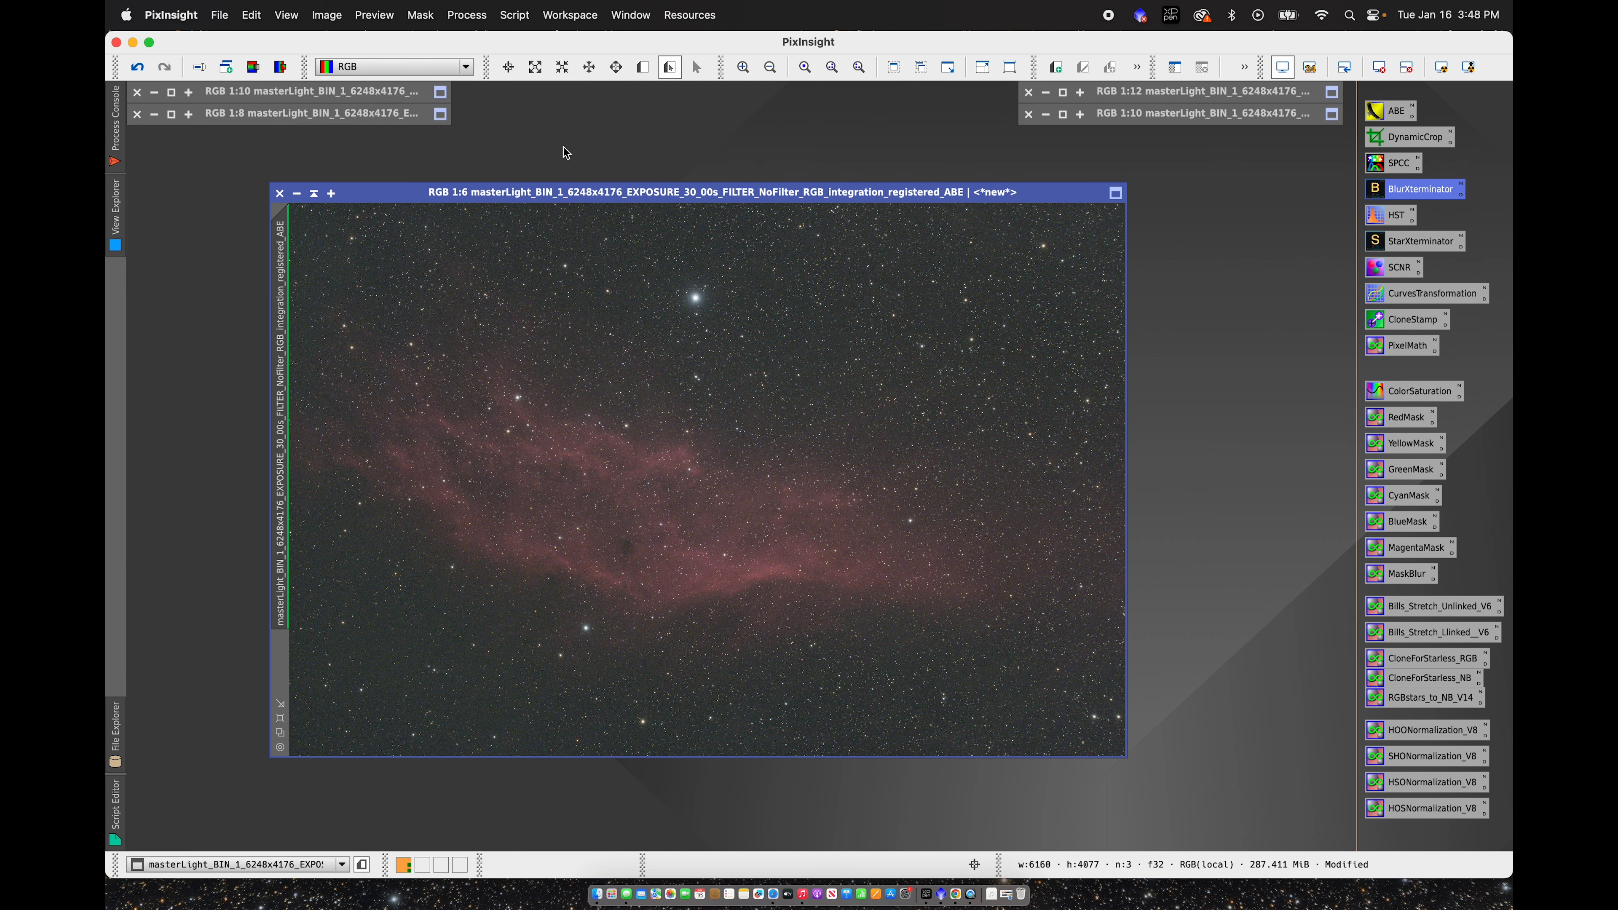
{"action": "left_click_drag", "start_coordinate": [477, 193], "coordinate": [433, 206]}
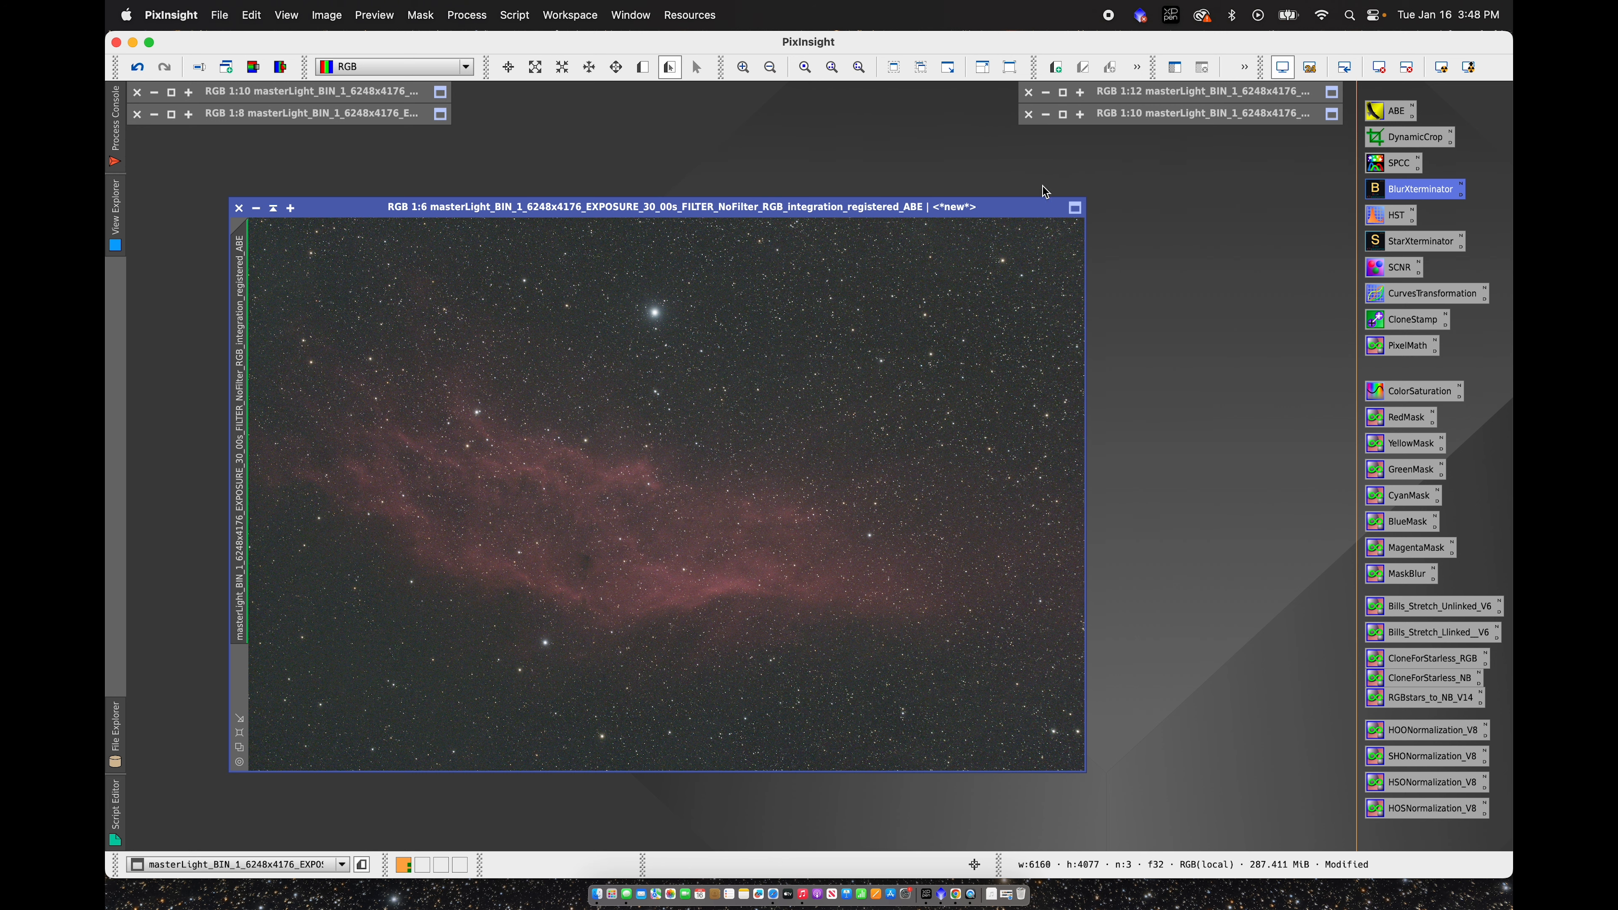
{"action": "left_click_drag", "start_coordinate": [1027, 207], "coordinate": [956, 183]}
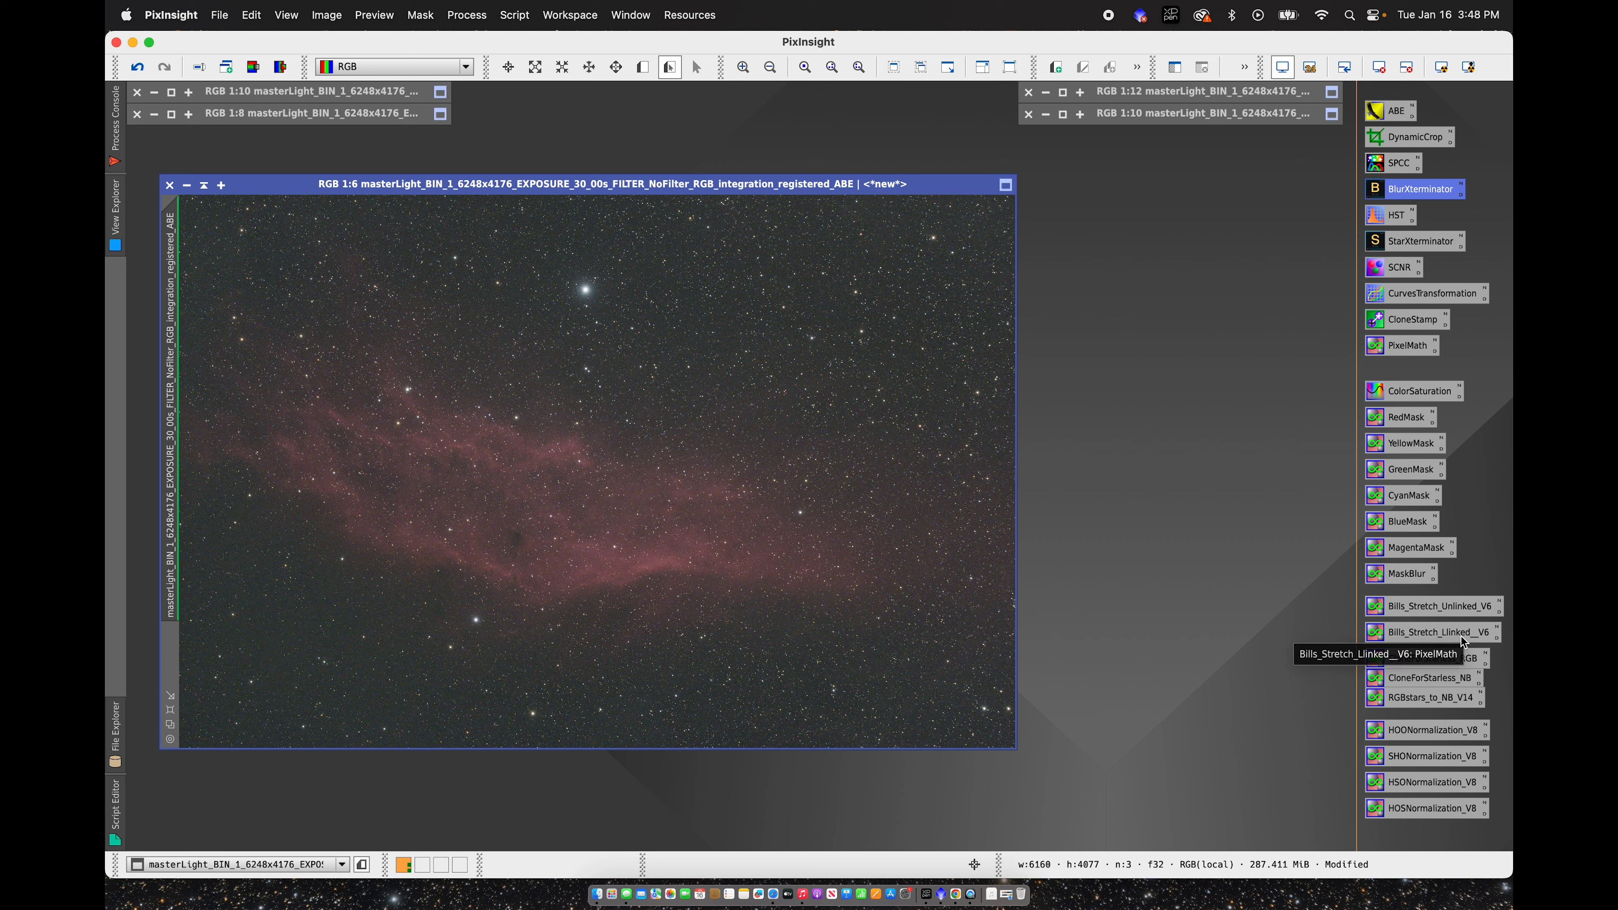
Step: Try the Bills_Stretch_Llinked__V6 stretch on the ABE image without a screen stretch, undo it, and restore the auto-stretched display
{"action": "left_click_drag", "start_coordinate": [1464, 640], "coordinate": [962, 507]}
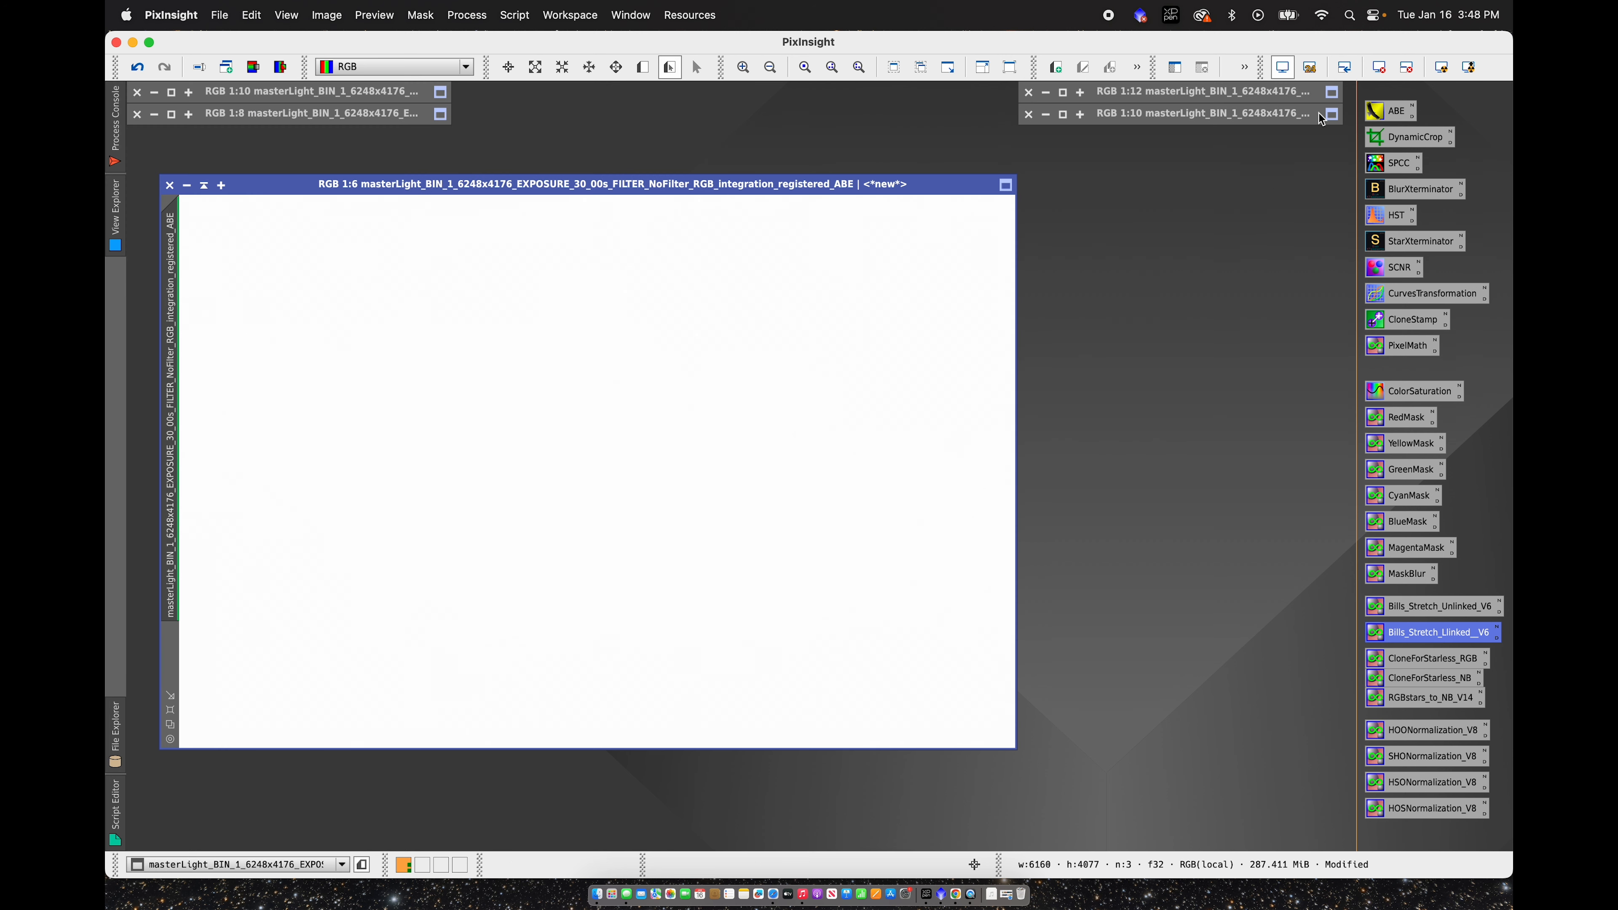
{"action": "left_click", "coordinate": [1380, 67]}
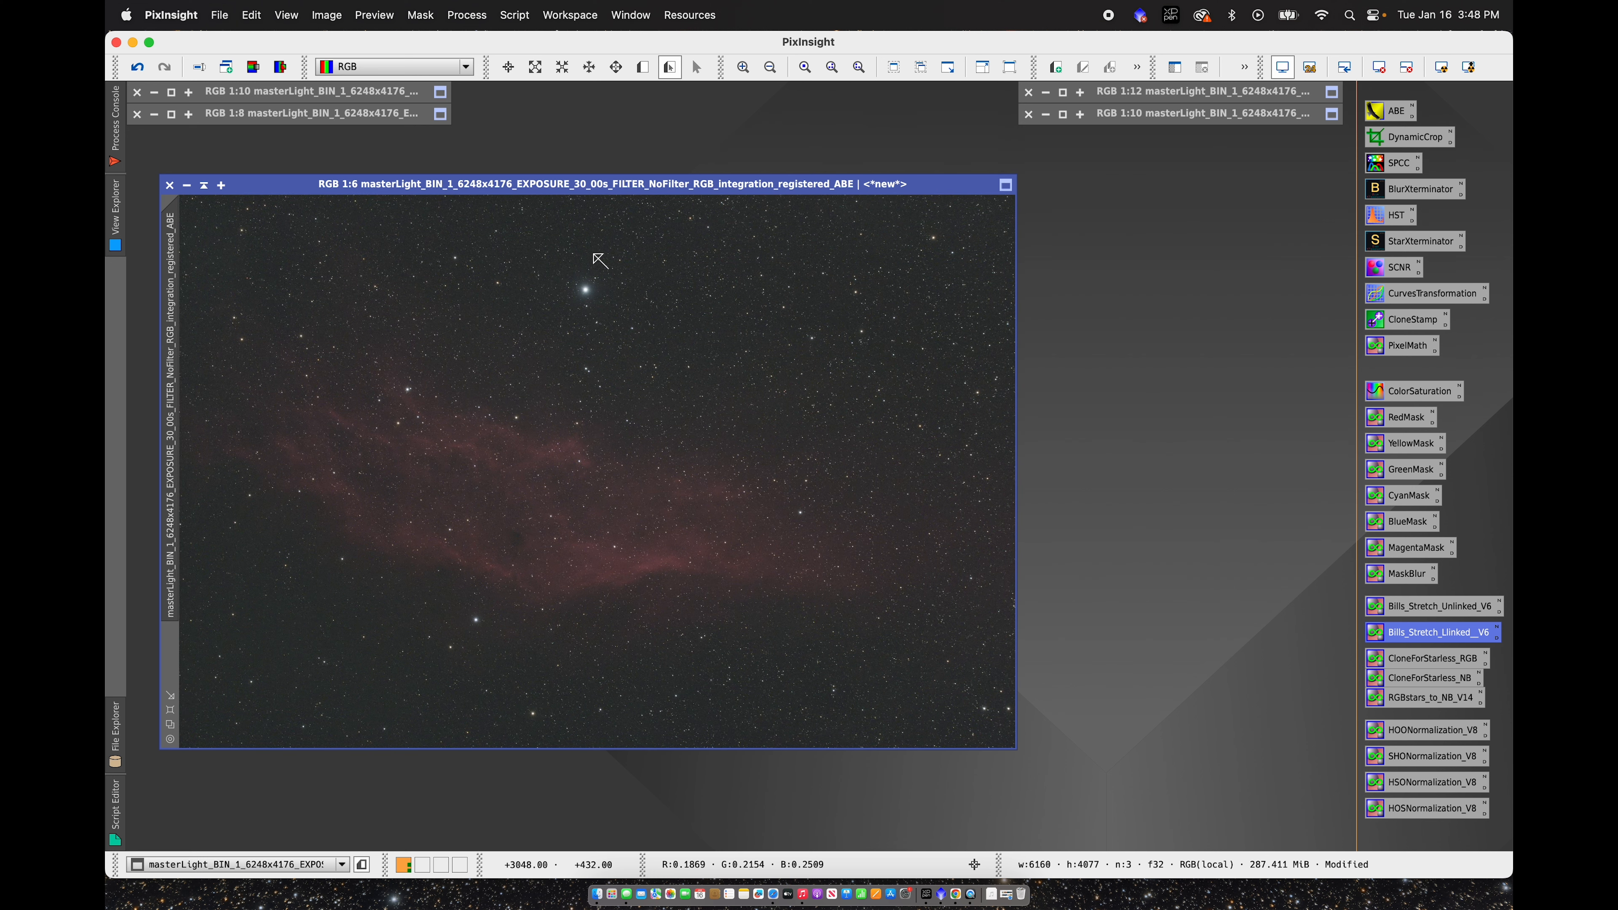
{"action": "left_click", "coordinate": [141, 67]}
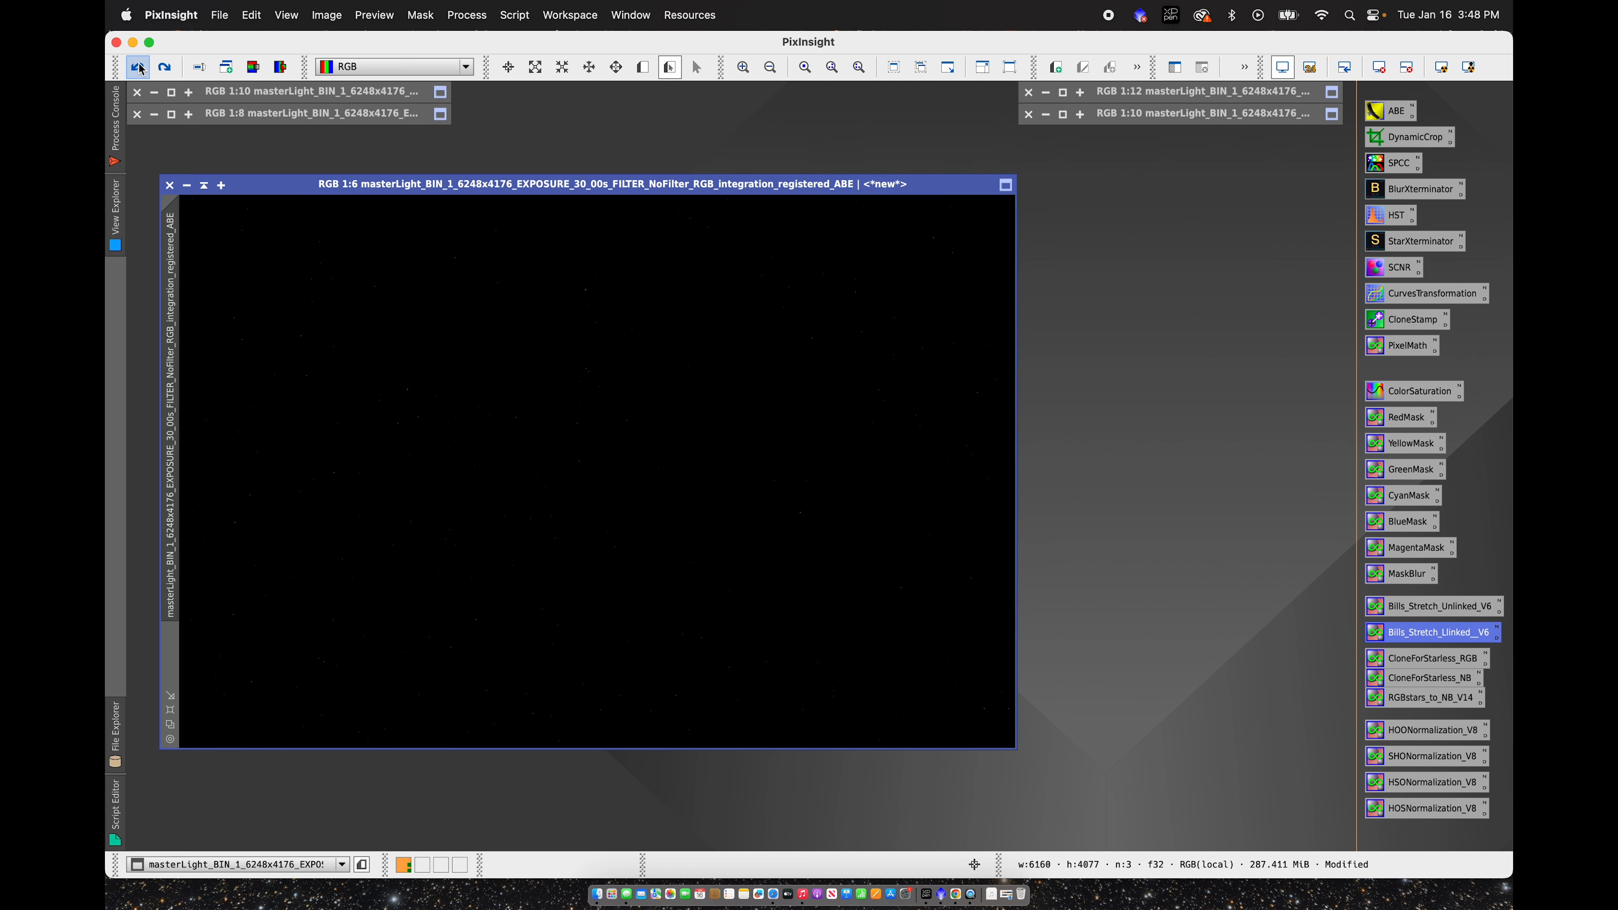
{"action": "left_click", "coordinate": [1441, 67]}
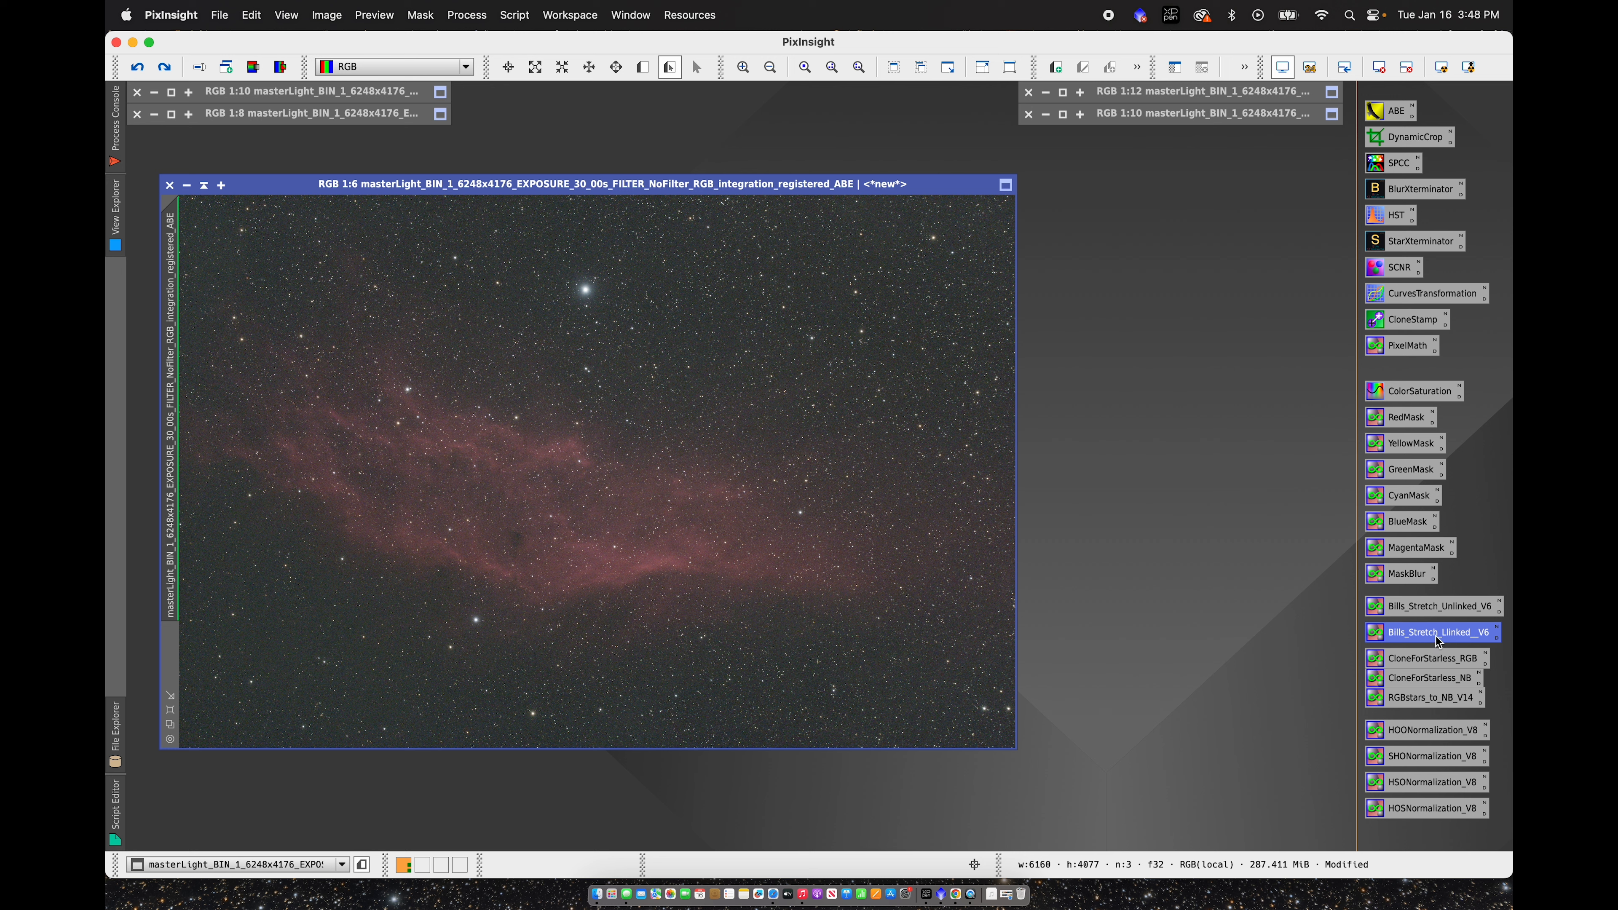
Step: Apply the Bills_Stretch_Llinked__V6 stretch to the ABE image and compare its display with and without the auto screen stretch, ending without it
{"action": "left_click_drag", "start_coordinate": [1438, 642], "coordinate": [871, 462]}
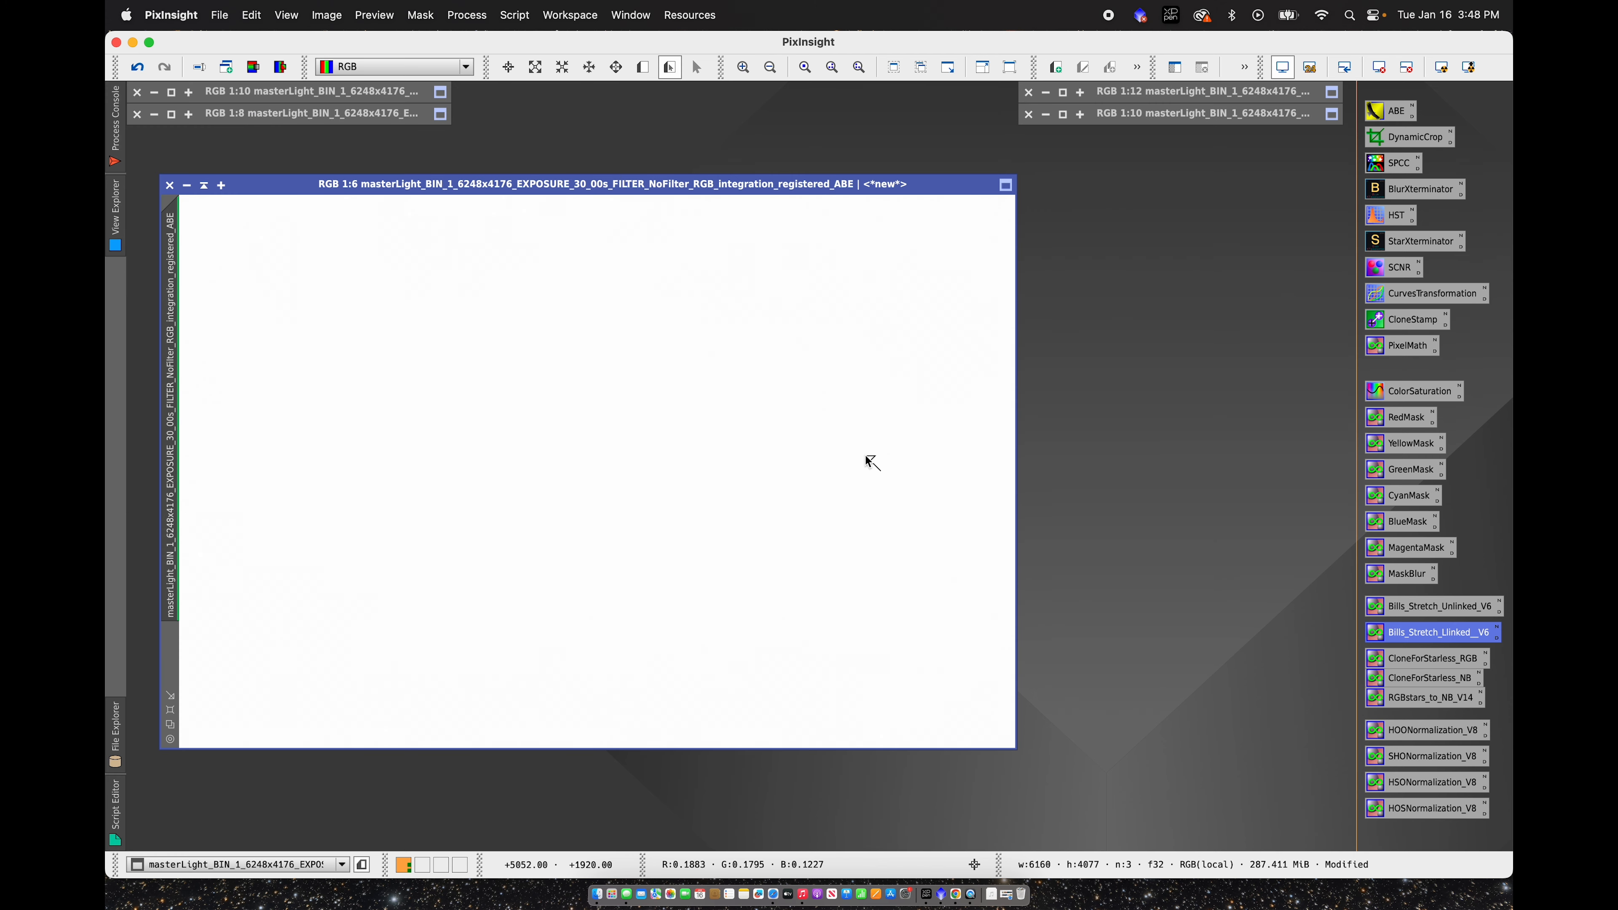
{"action": "left_click", "coordinate": [1379, 67]}
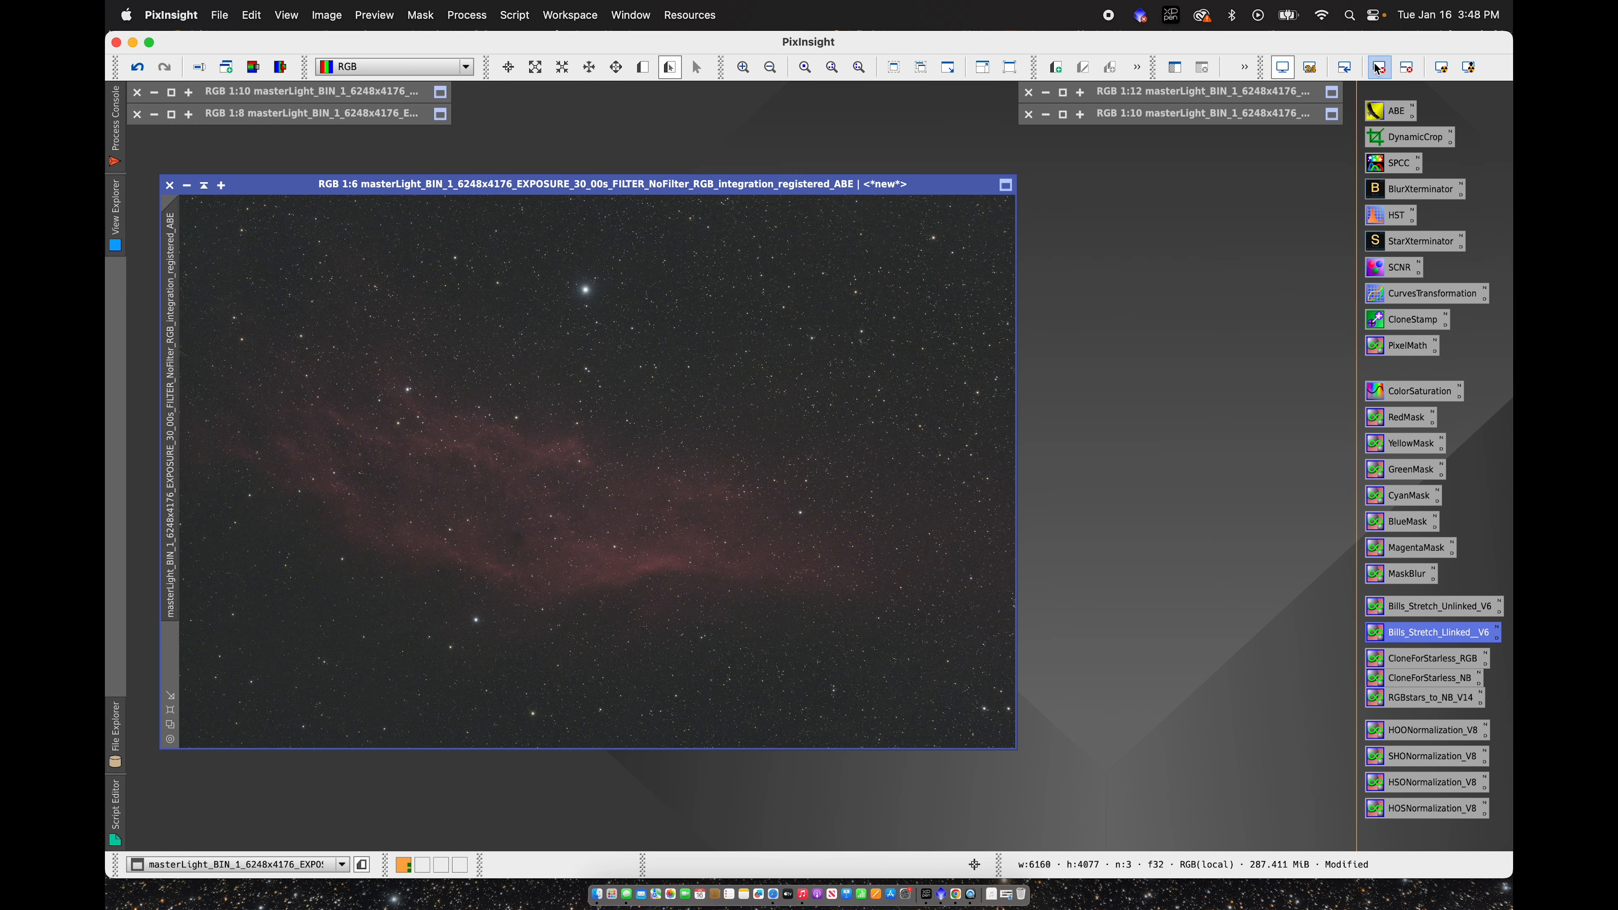
{"action": "left_click", "coordinate": [1441, 66]}
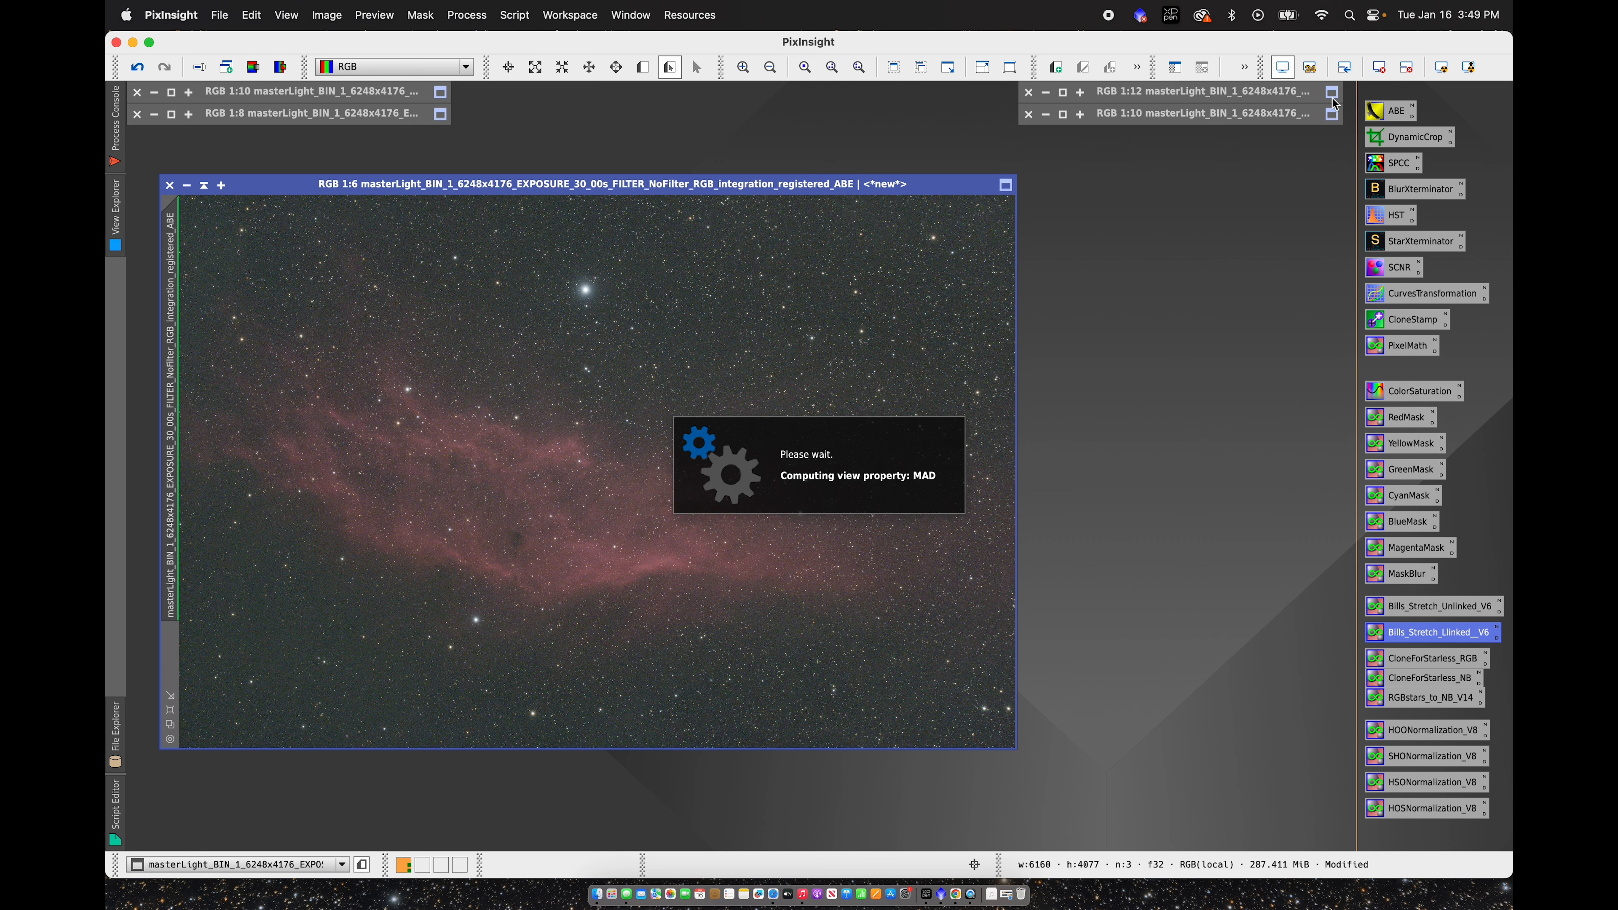
{"action": "left_click", "coordinate": [1382, 68]}
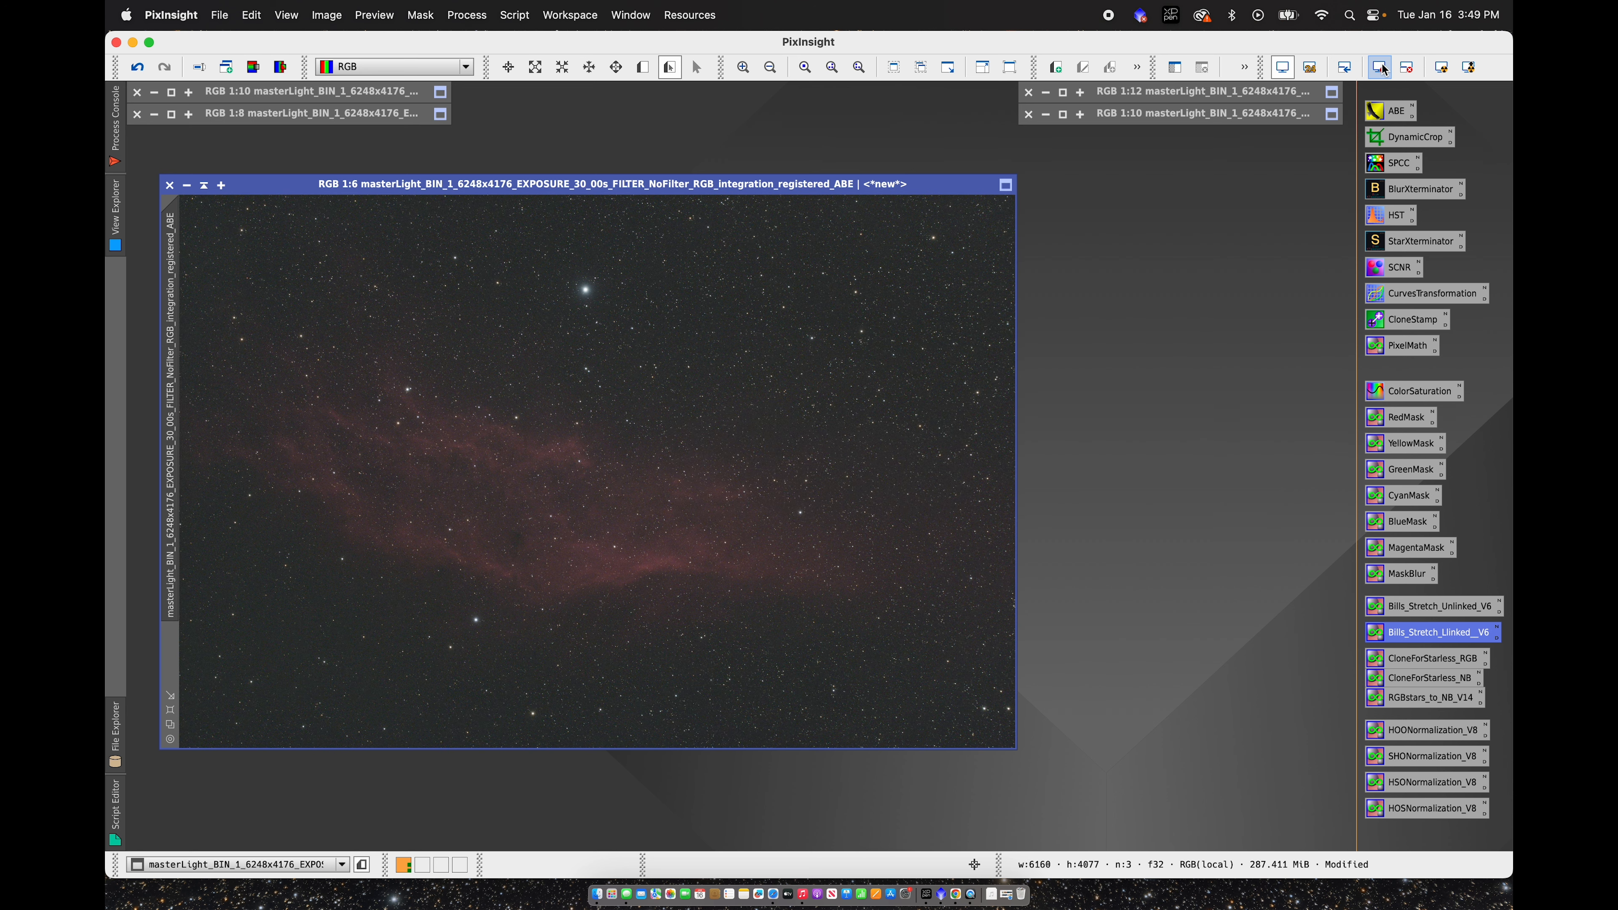
Step: Run StarXterminator on the stretched ABE image and move the resulting stars image aside to uncover the starless one
{"action": "left_click_drag", "start_coordinate": [677, 184], "coordinate": [758, 229]}
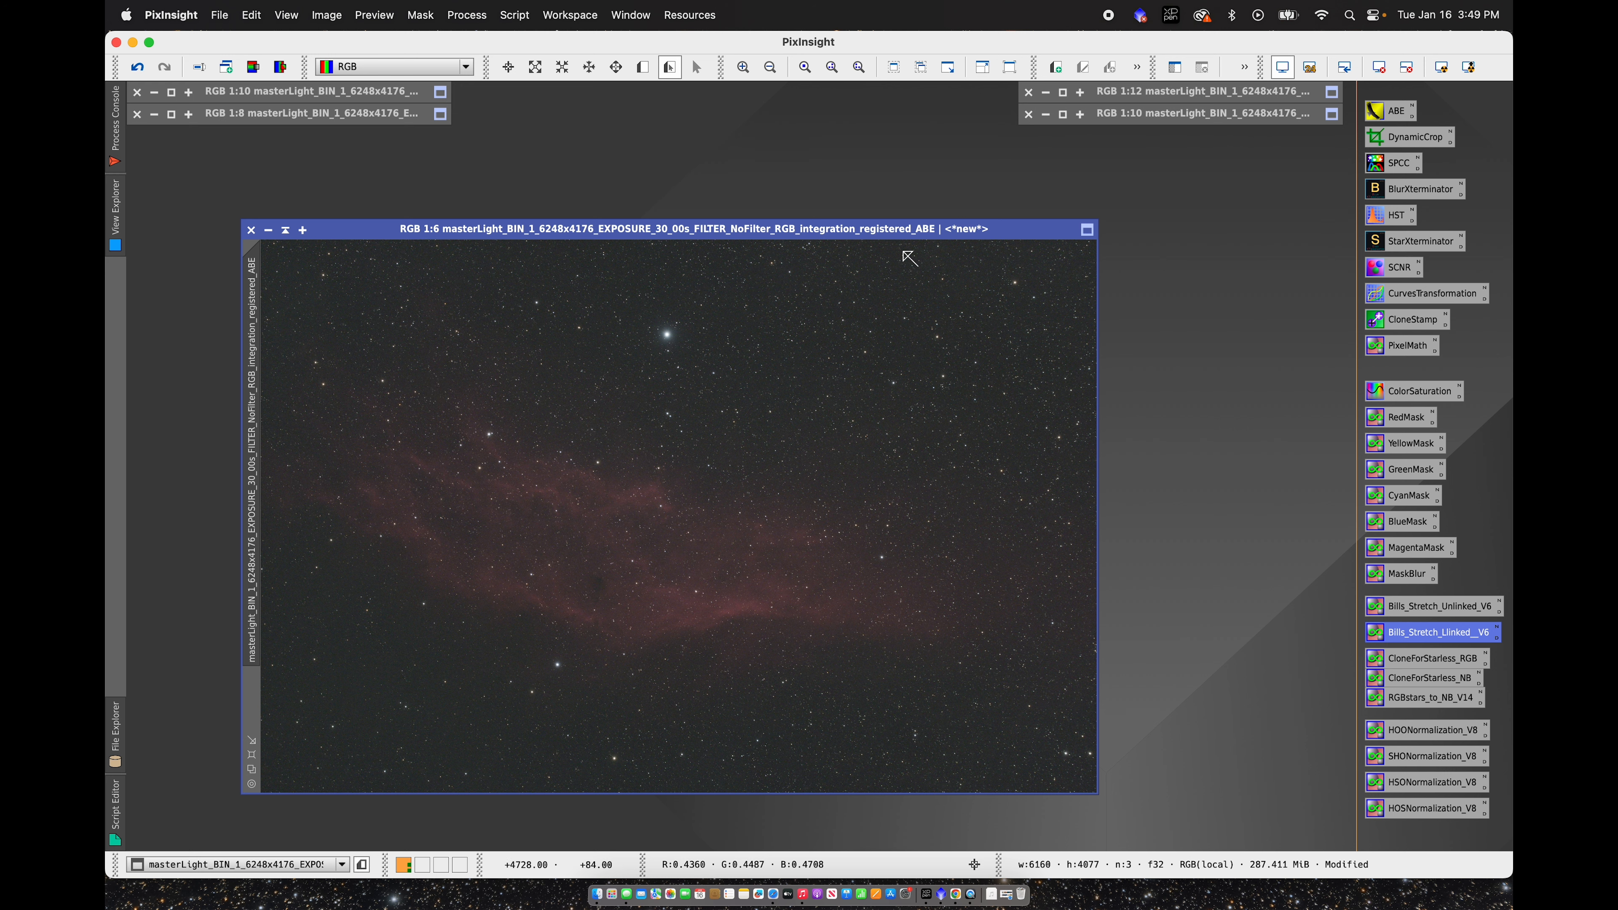
{"action": "left_click_drag", "start_coordinate": [1003, 234], "coordinate": [961, 216]}
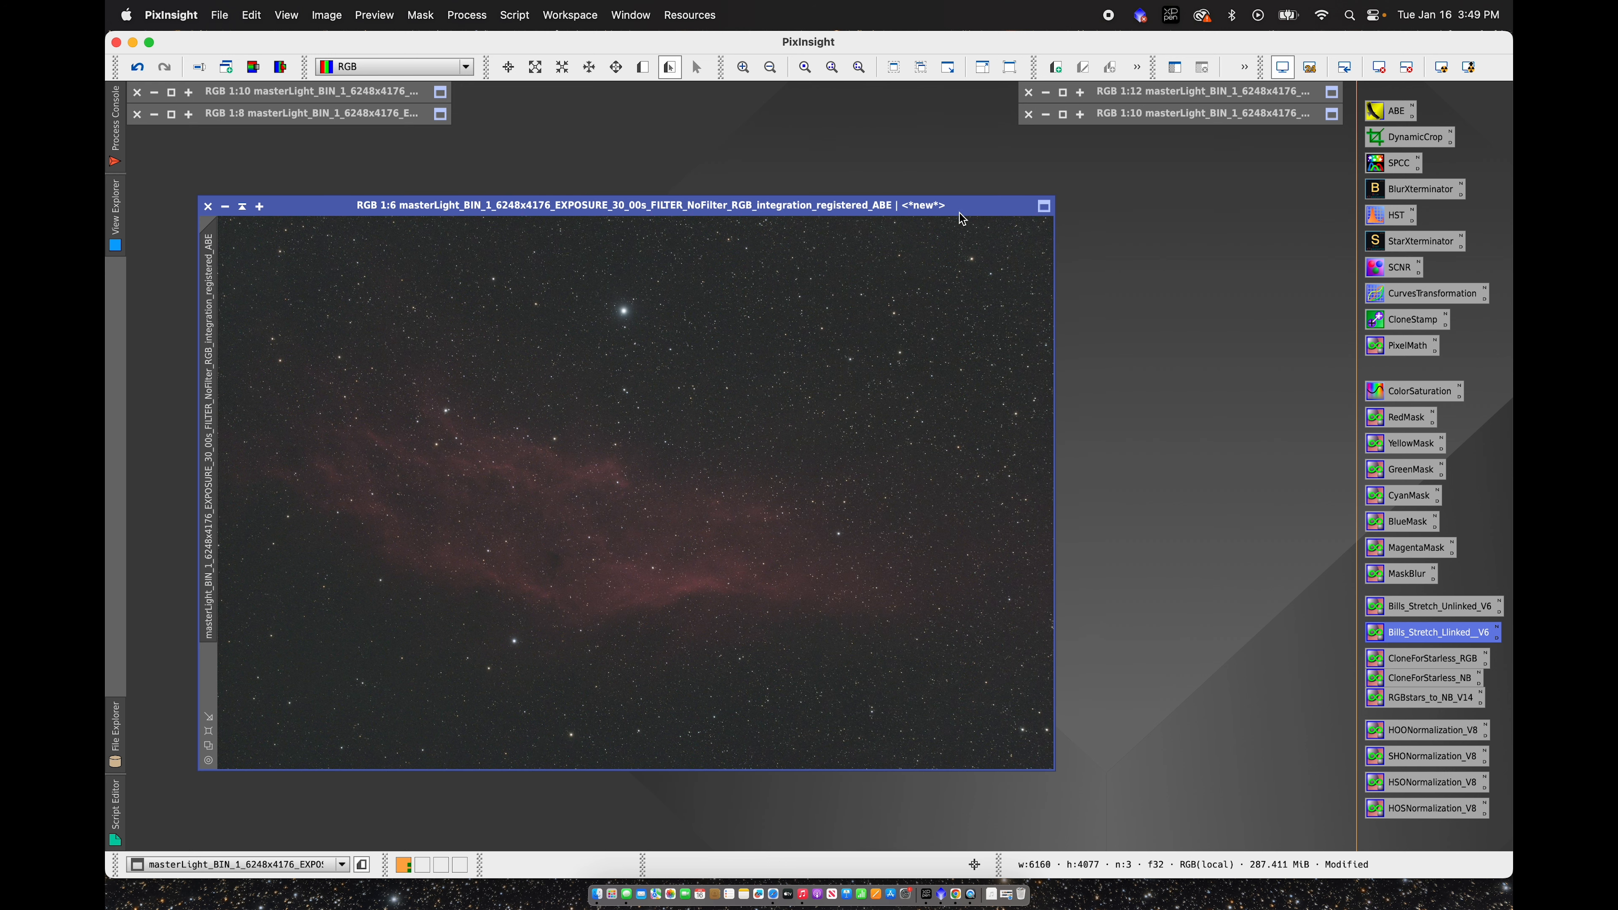
{"action": "left_click_drag", "start_coordinate": [1391, 250], "coordinate": [890, 386]}
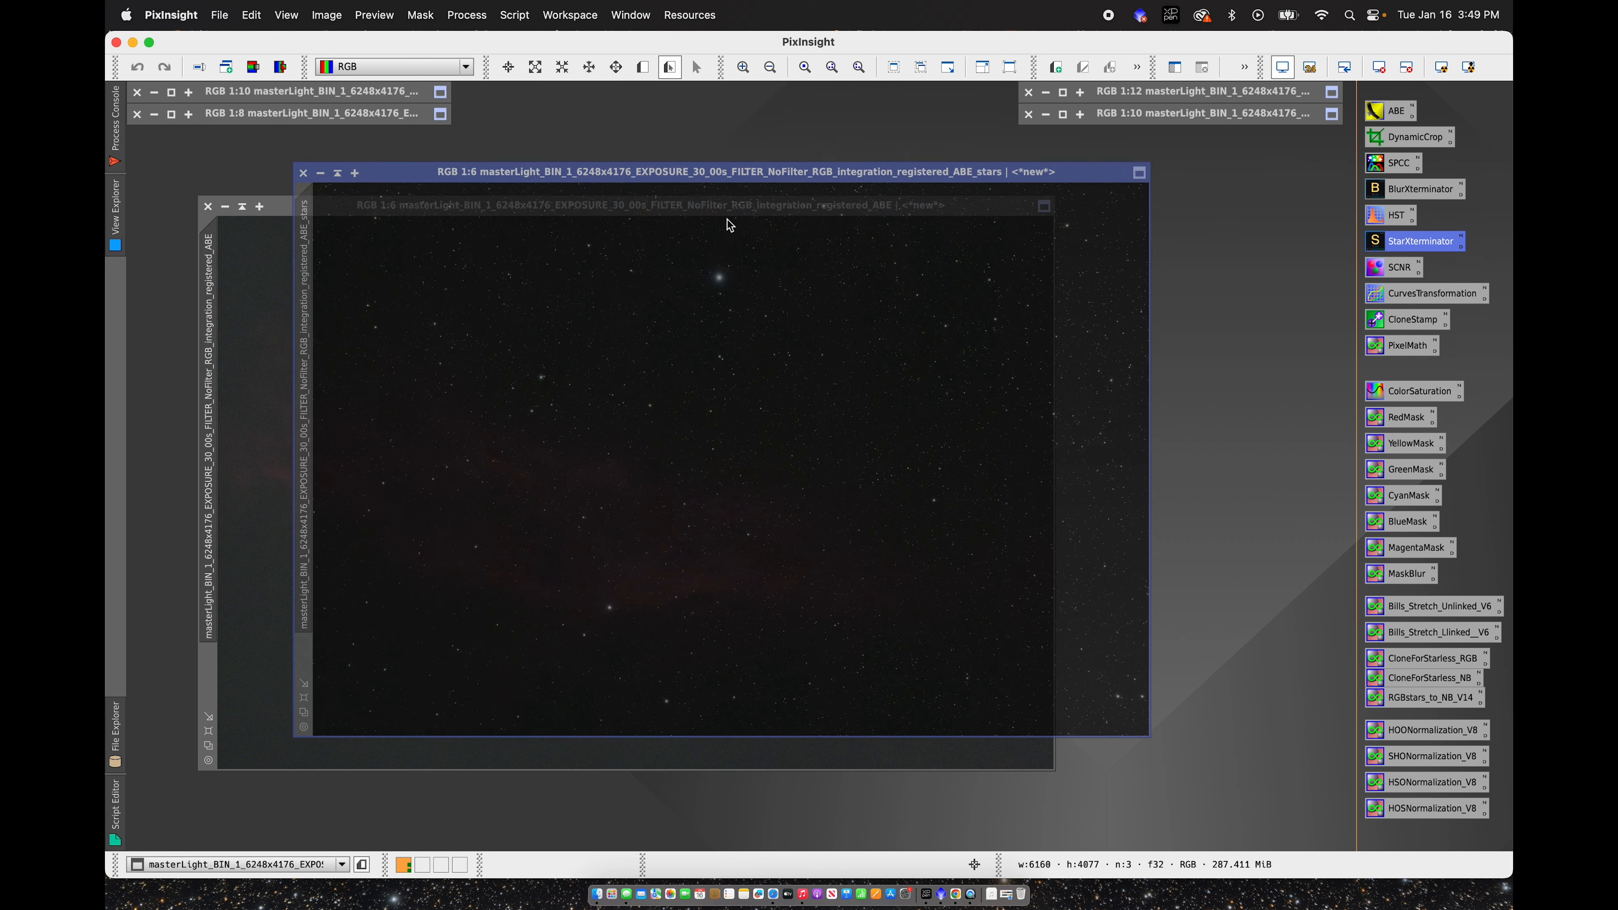
{"action": "left_click_drag", "start_coordinate": [600, 181], "coordinate": [823, 283]}
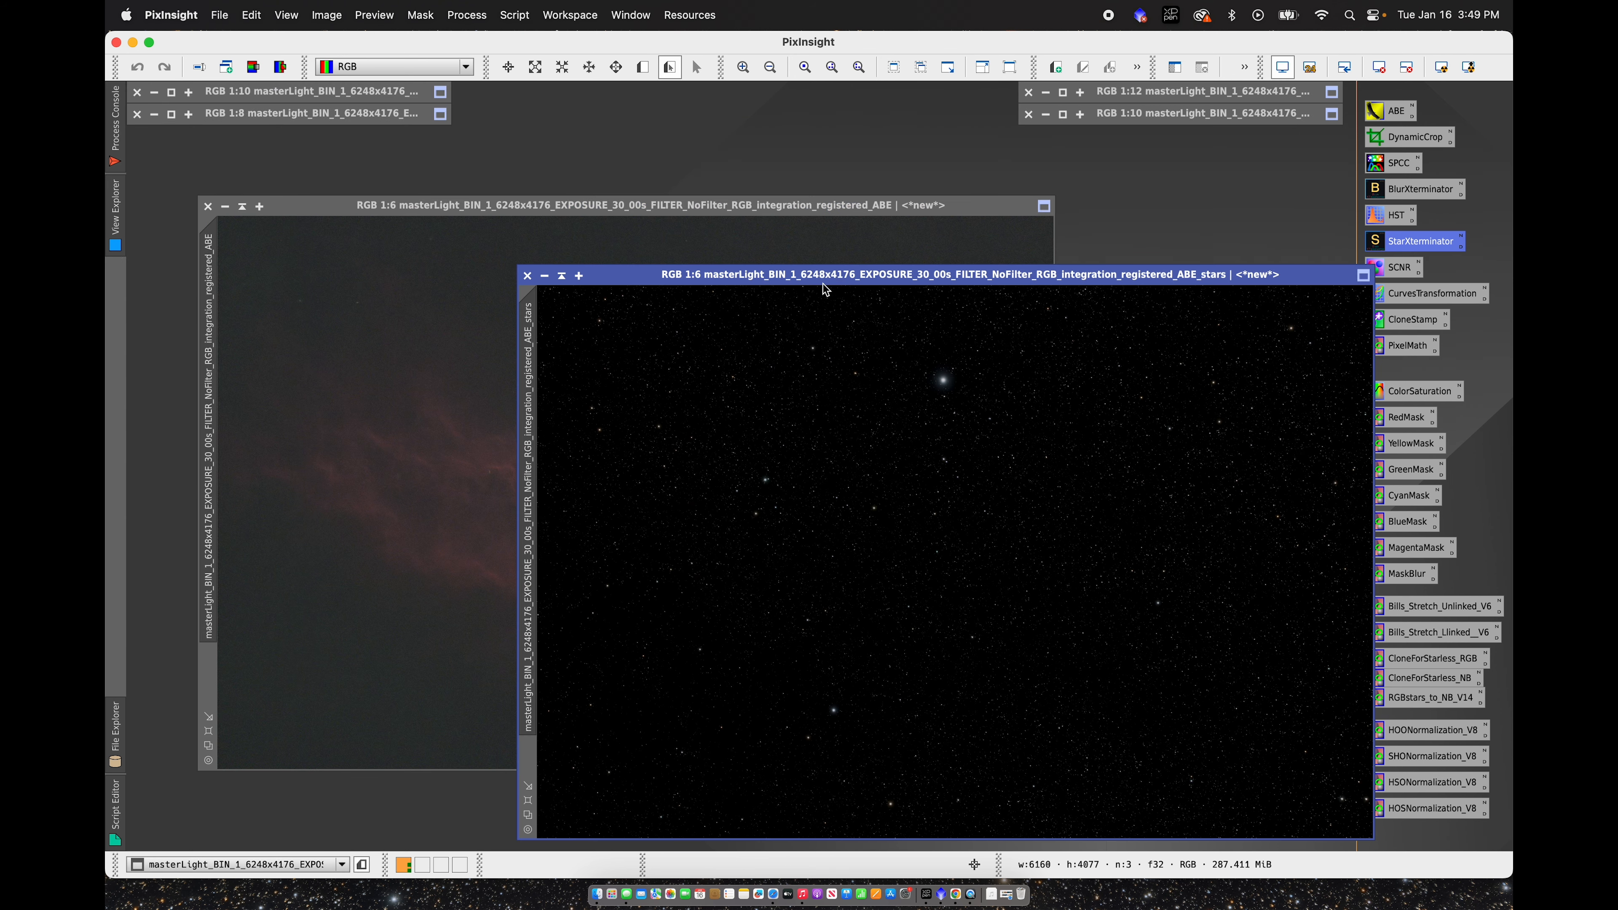
Step: Rename the starless 30-second image's identifier to nebula
{"action": "left_click", "coordinate": [635, 254]}
{"action": "right_click", "coordinate": [589, 312]}
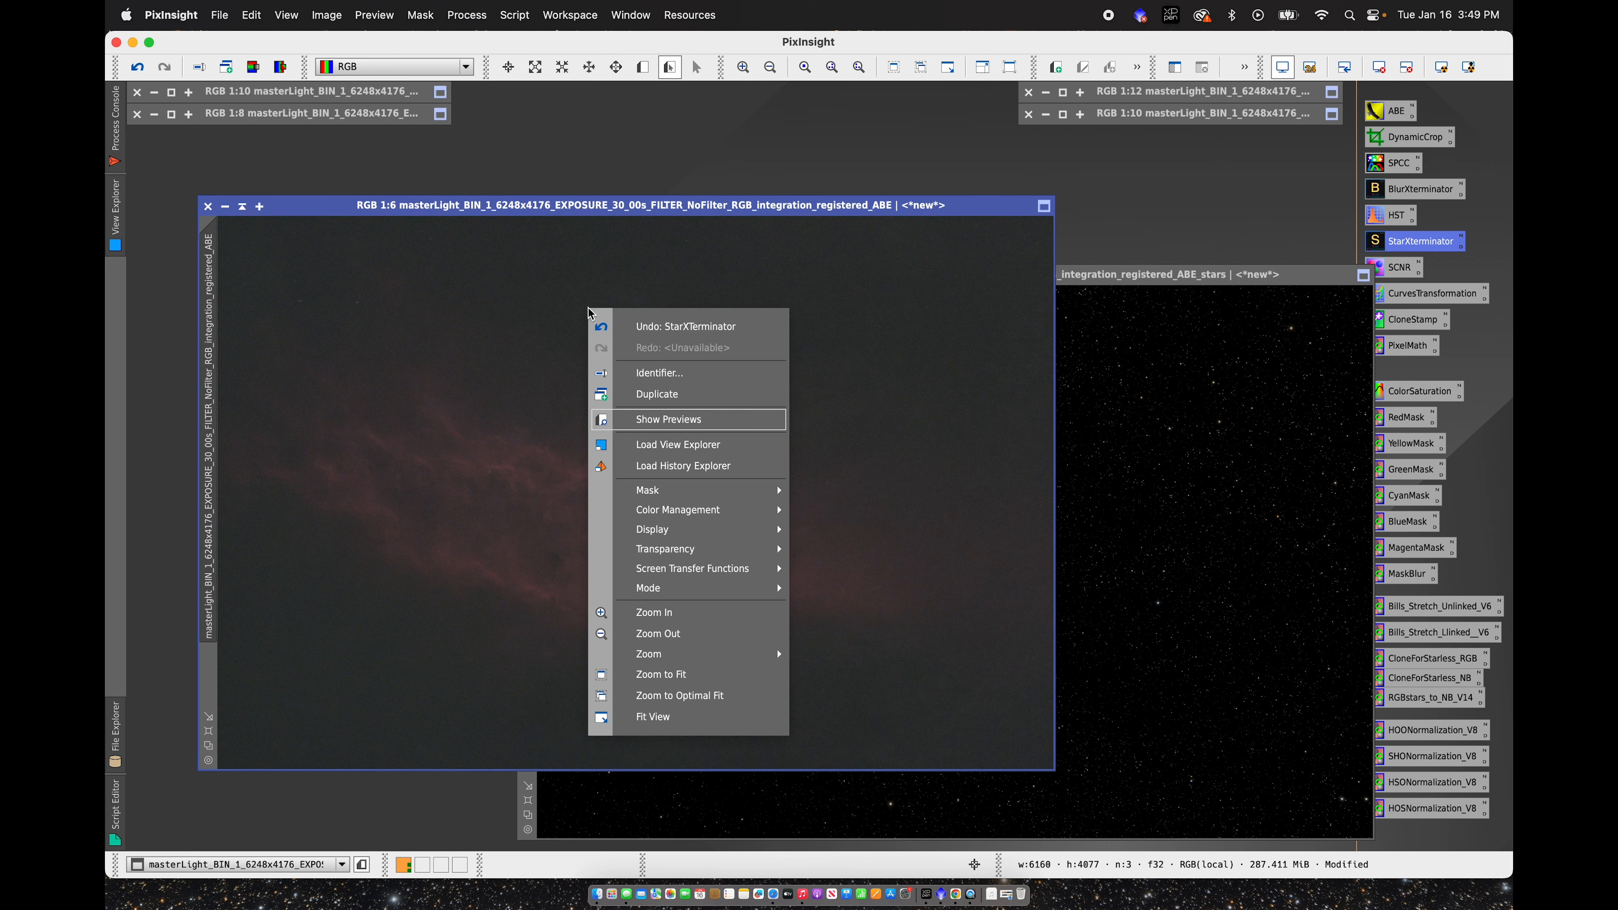
{"action": "left_click", "coordinate": [650, 373]}
{"action": "type", "text": "nebul"}
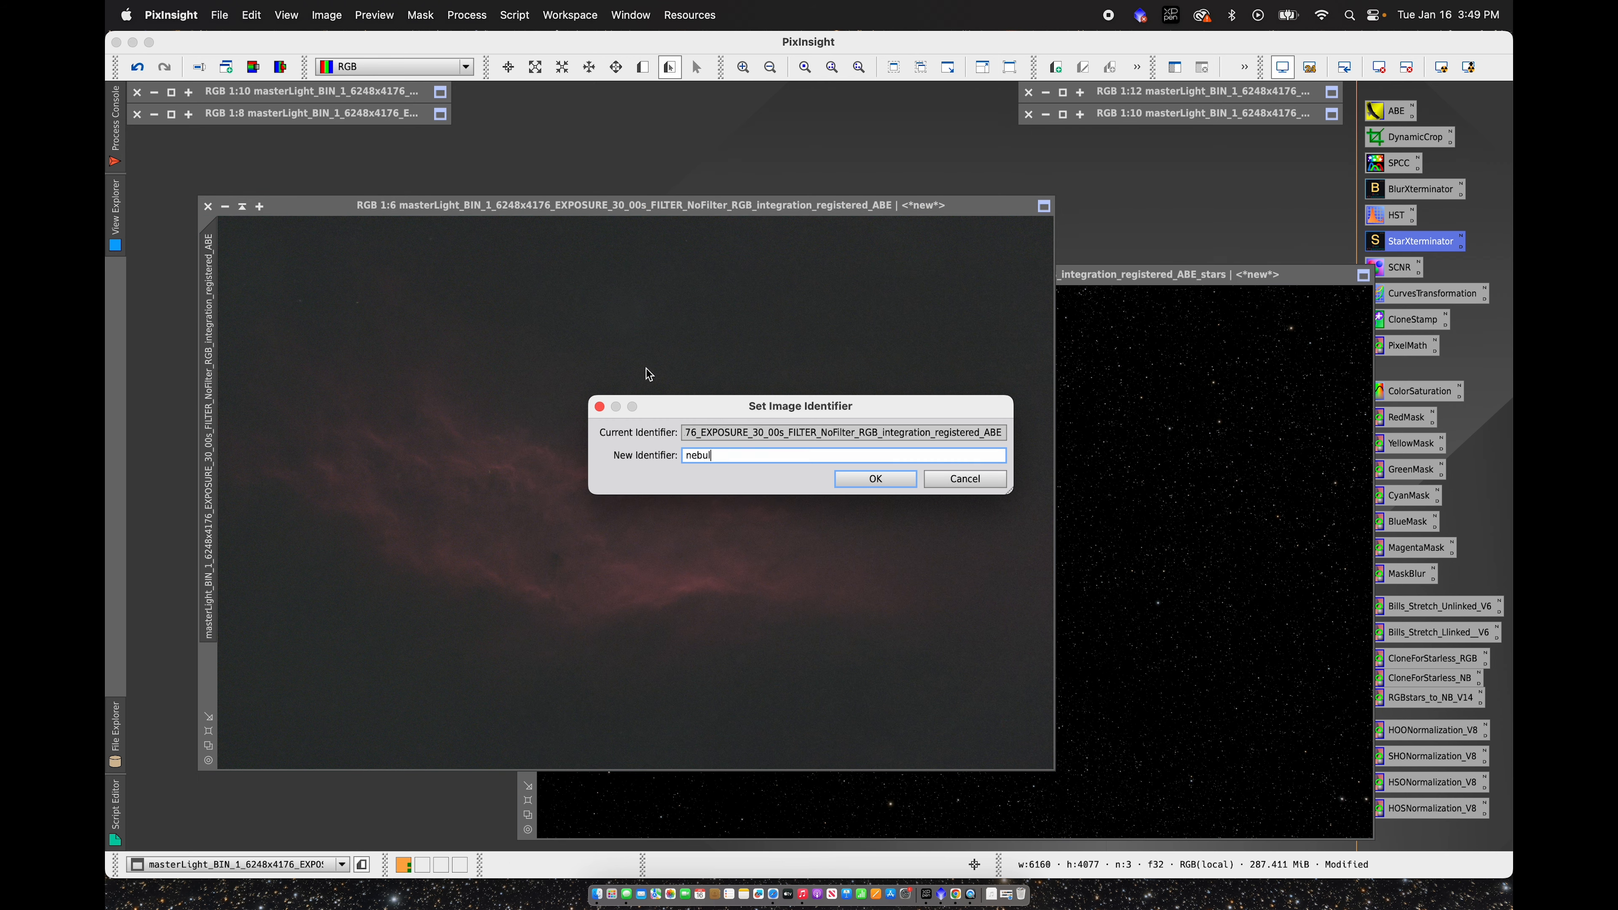
{"action": "type", "text": "a"}
{"action": "left_click", "coordinate": [874, 479]}
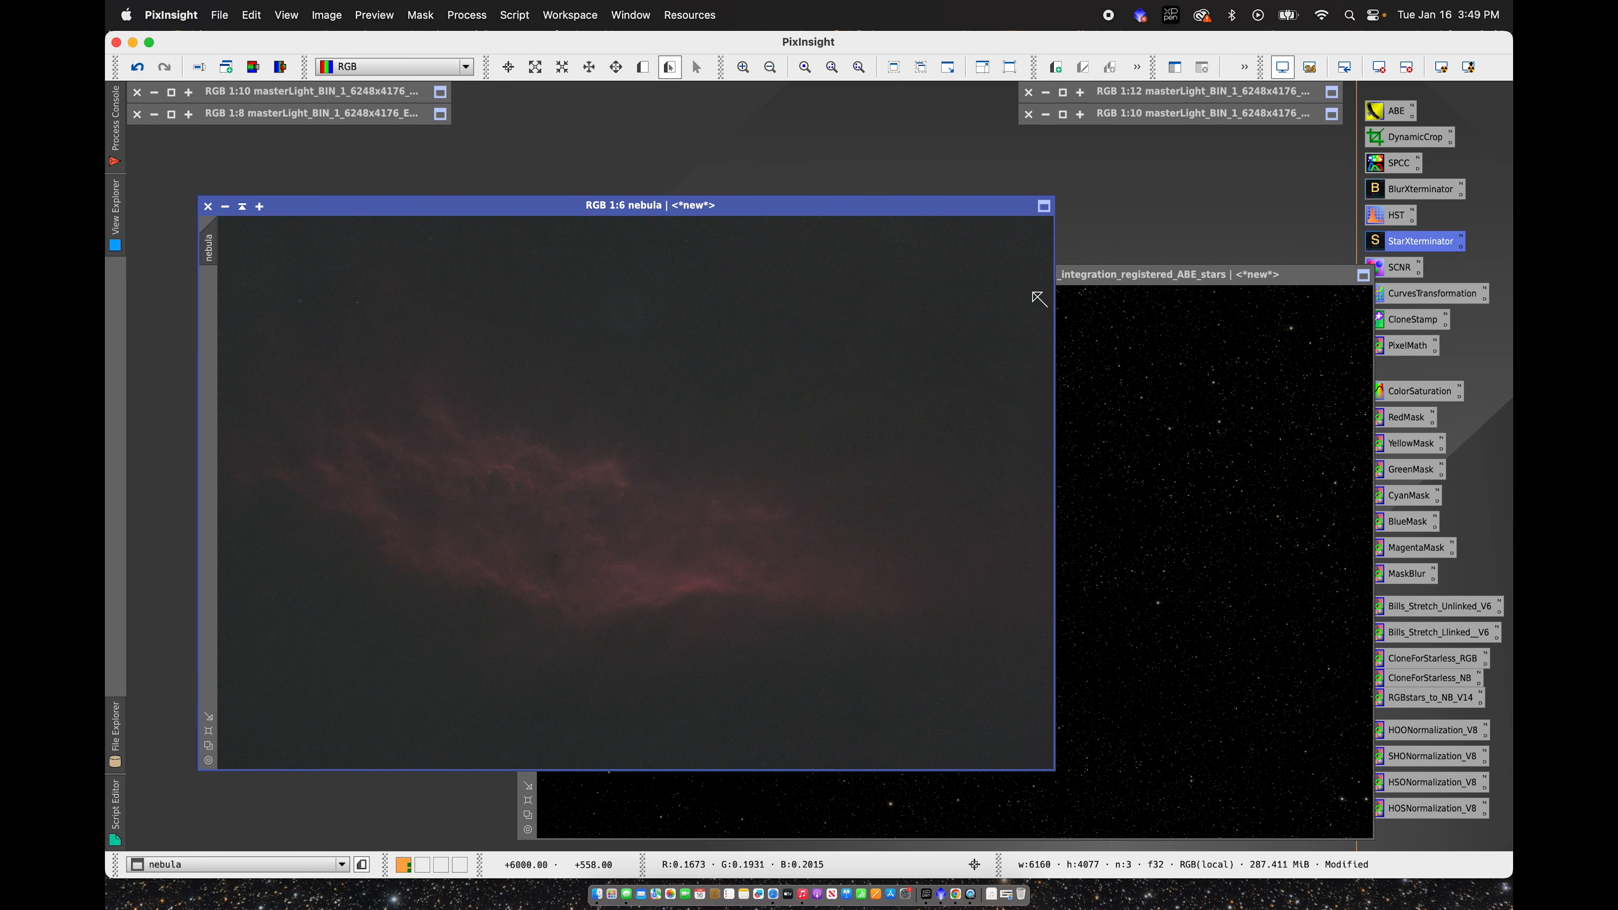
Step: Rename the stars-only image's identifier to stars and place its window fully in the workspace
{"action": "left_click_drag", "start_coordinate": [1109, 282], "coordinate": [654, 292]}
{"action": "right_click", "coordinate": [640, 354]}
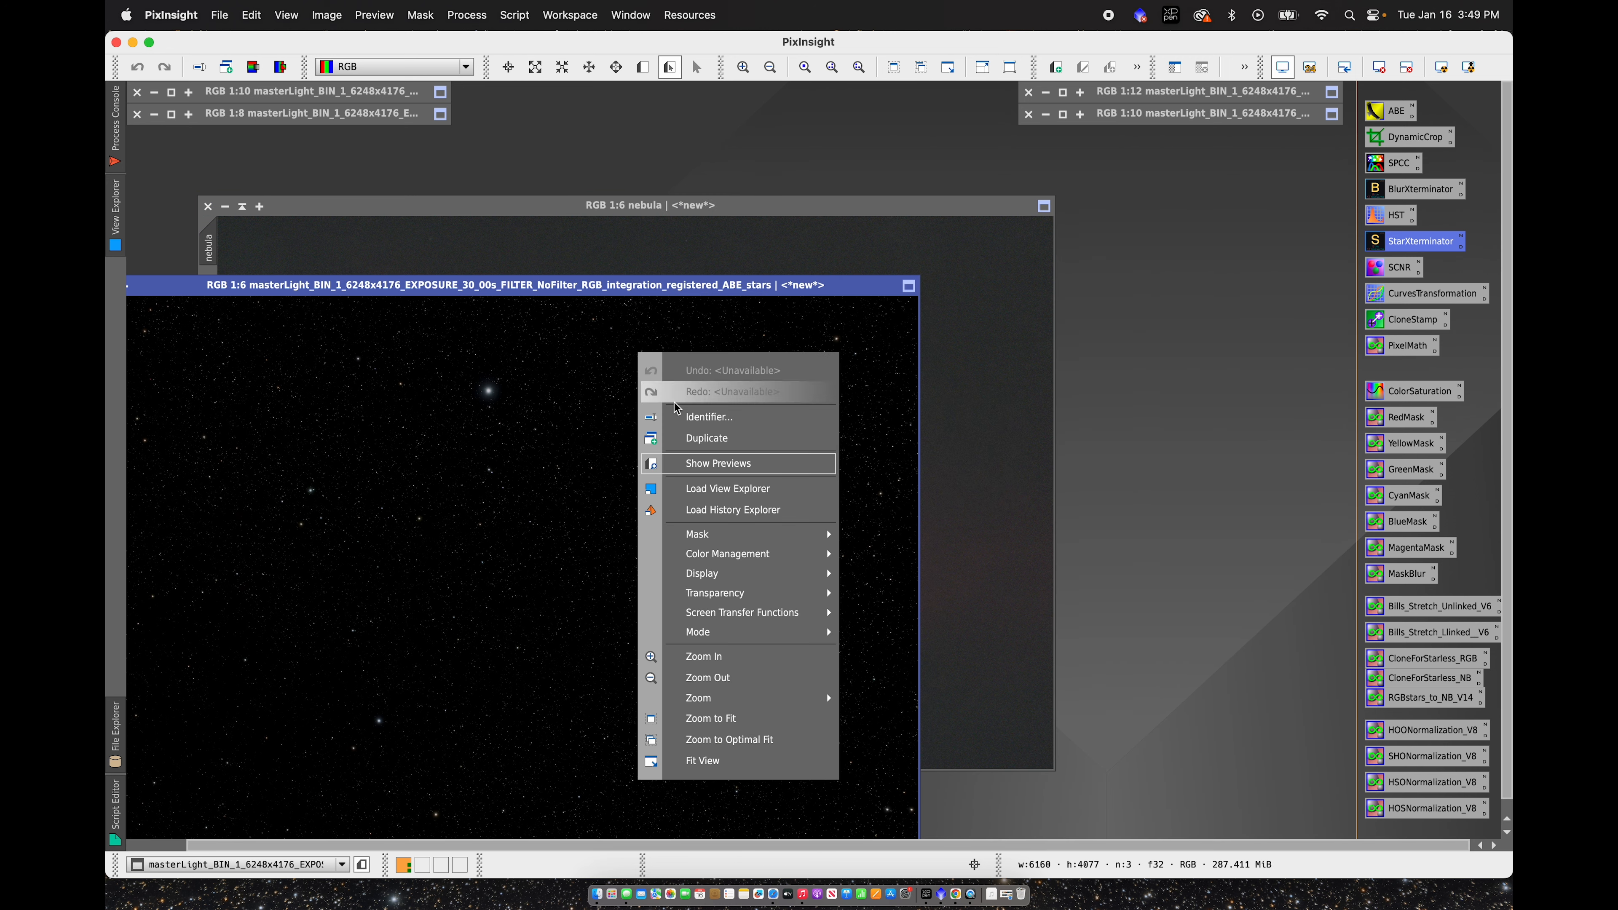
{"action": "left_click", "coordinate": [707, 418]}
{"action": "type", "text": "stars"}
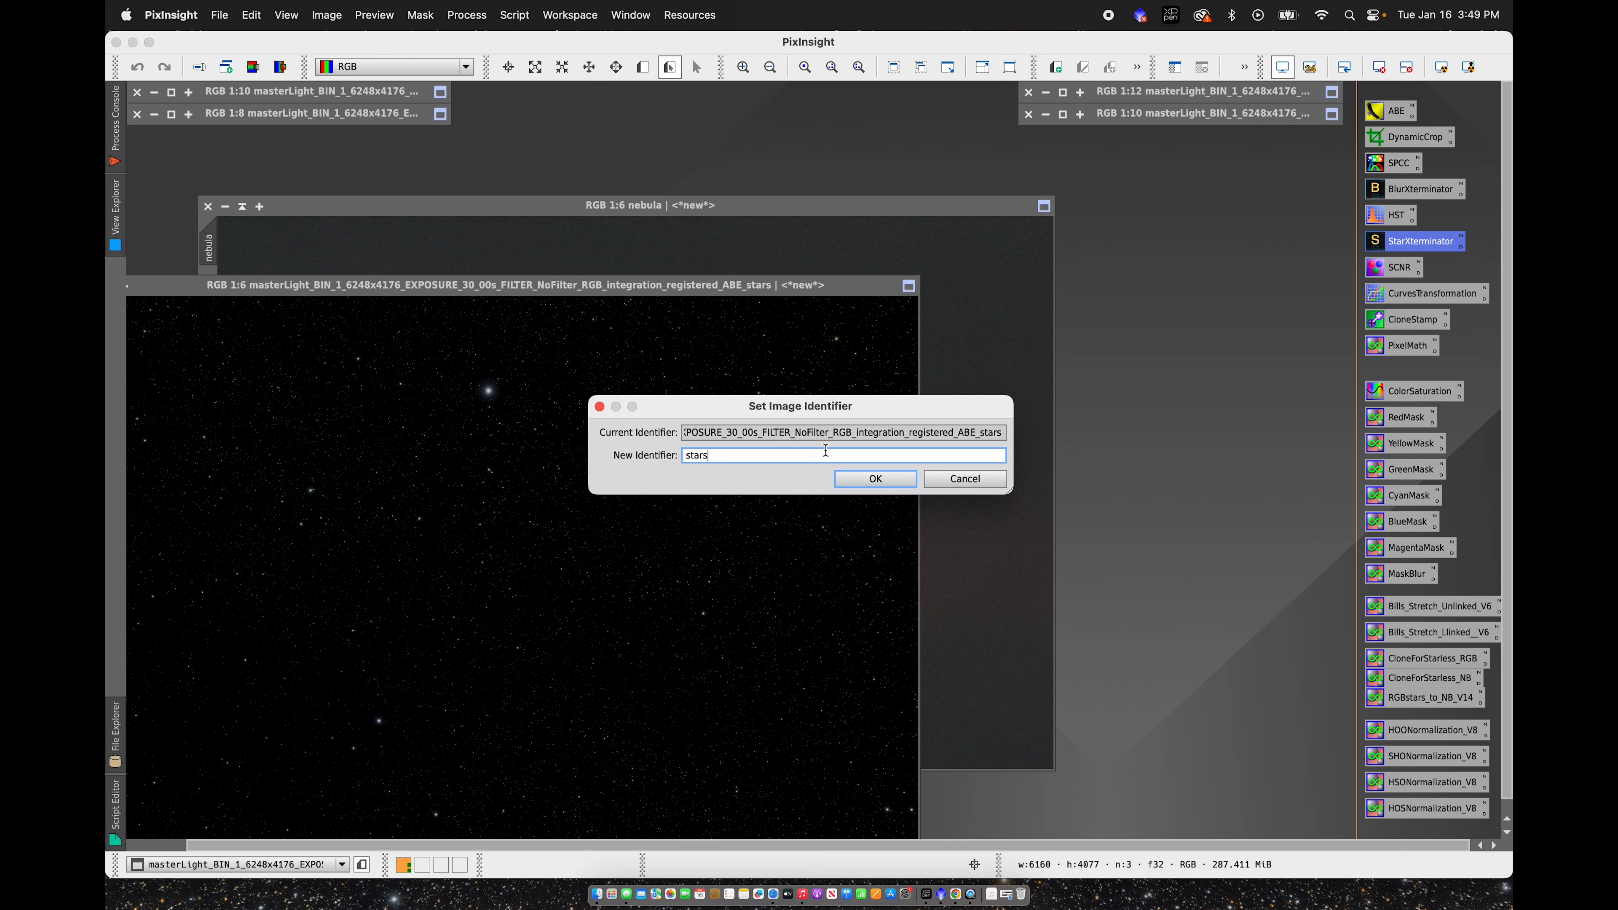
{"action": "left_click", "coordinate": [874, 479]}
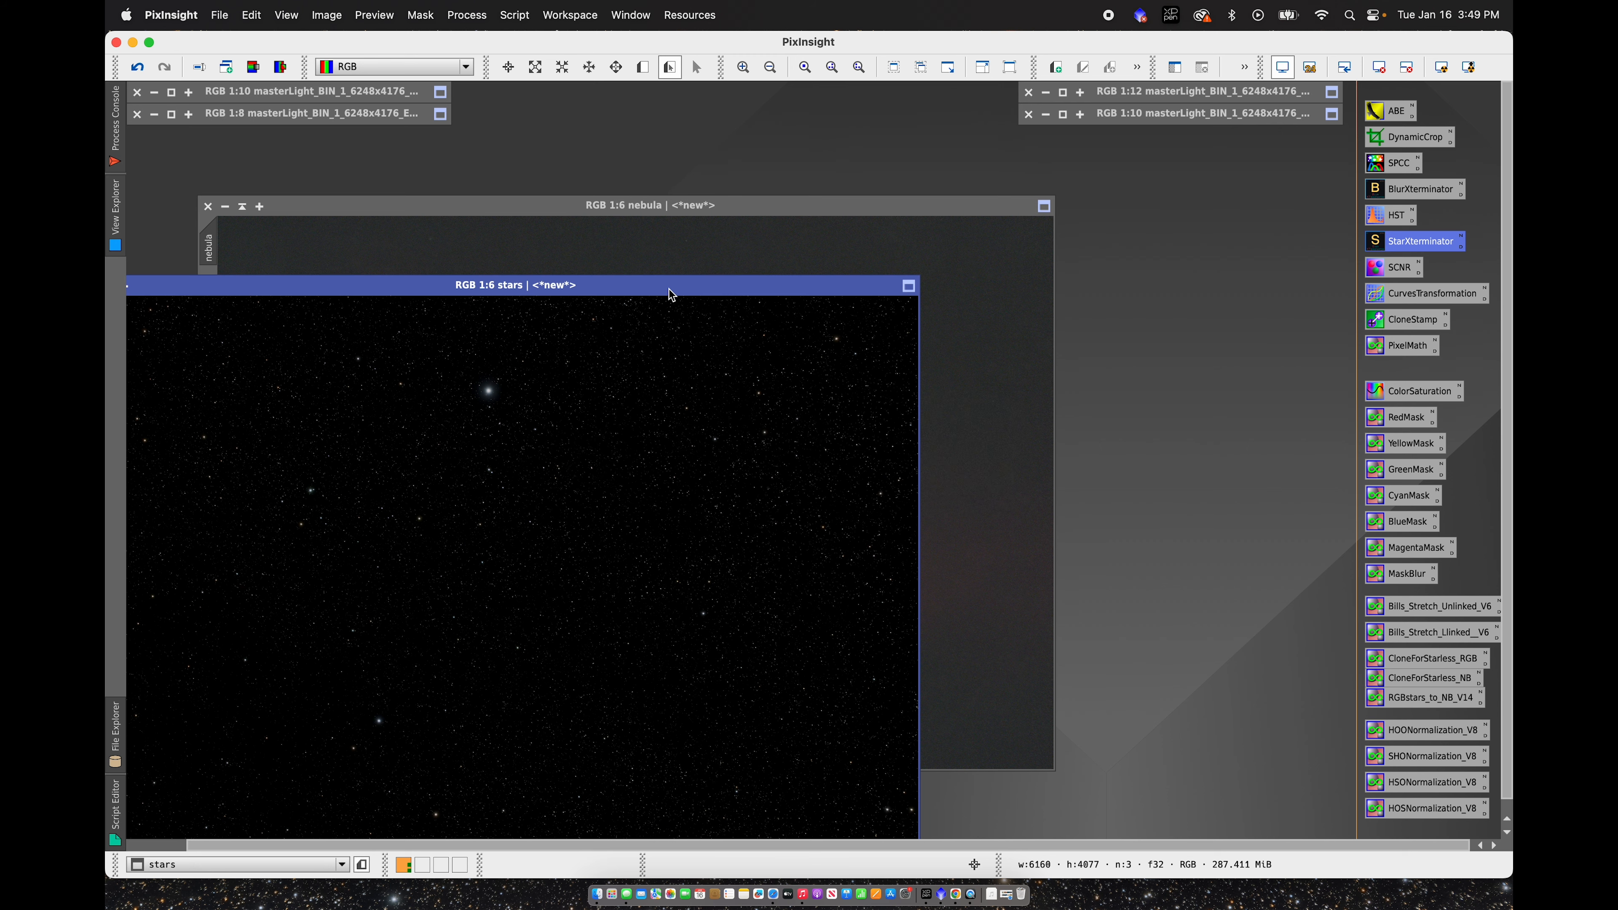
{"action": "left_click_drag", "start_coordinate": [669, 290], "coordinate": [817, 227]}
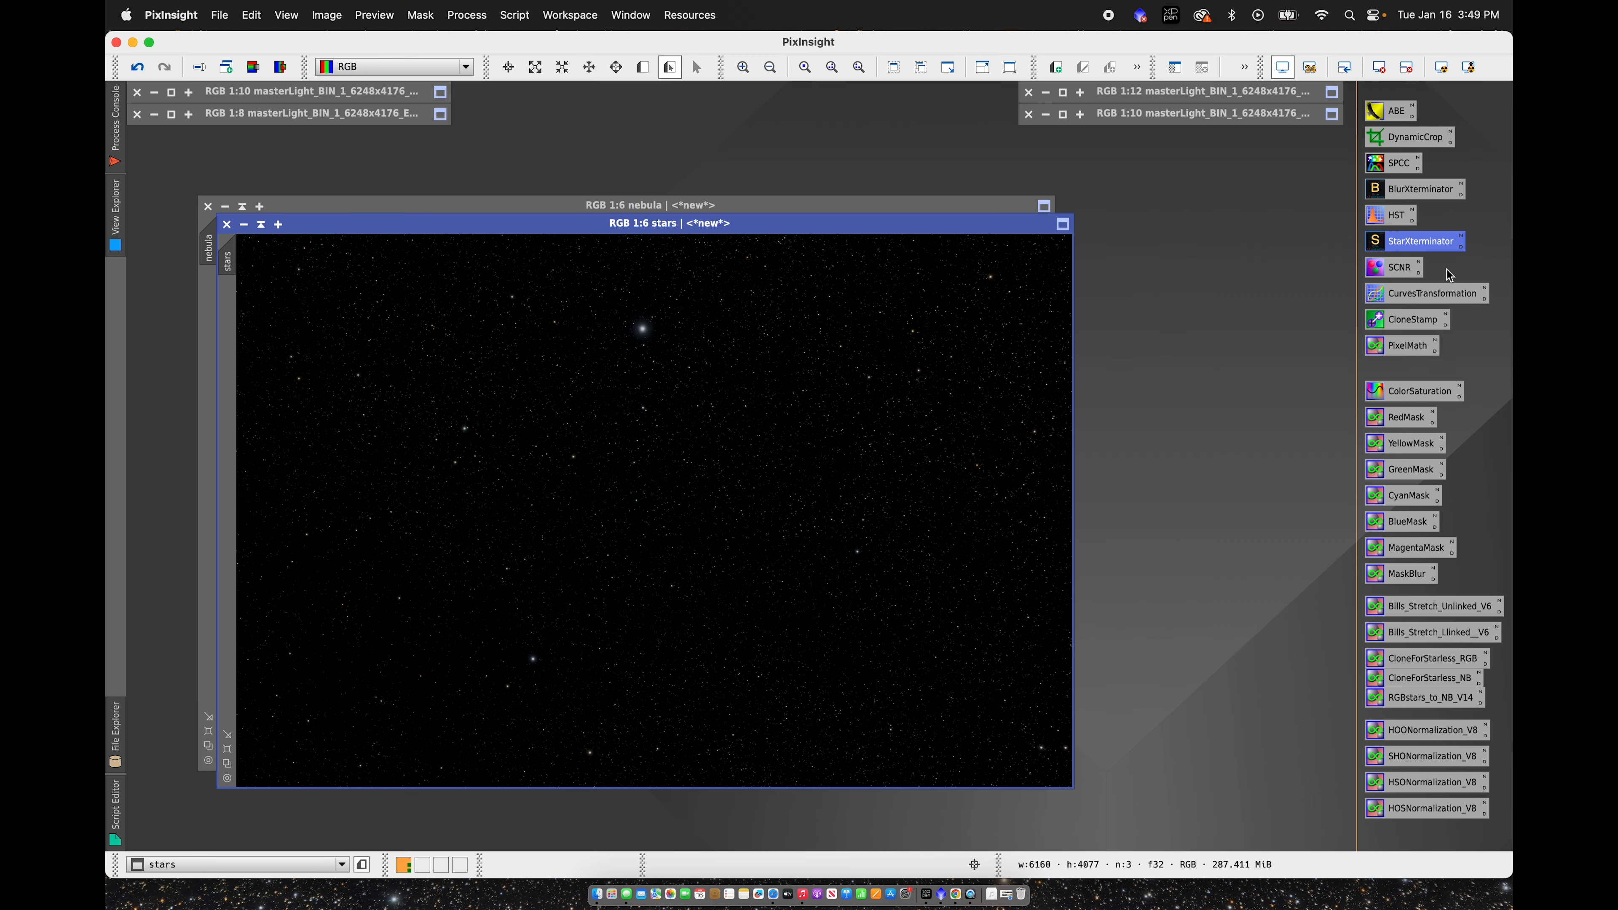
Step: Start CurvesTransformation with a real-time preview of the stars image and raise the saturation curve at input 0.41053 to output 0.60526
{"action": "double_click", "coordinate": [1386, 290]}
{"action": "left_click_drag", "start_coordinate": [956, 227], "coordinate": [911, 219]}
{"action": "left_click", "coordinate": [1051, 700]}
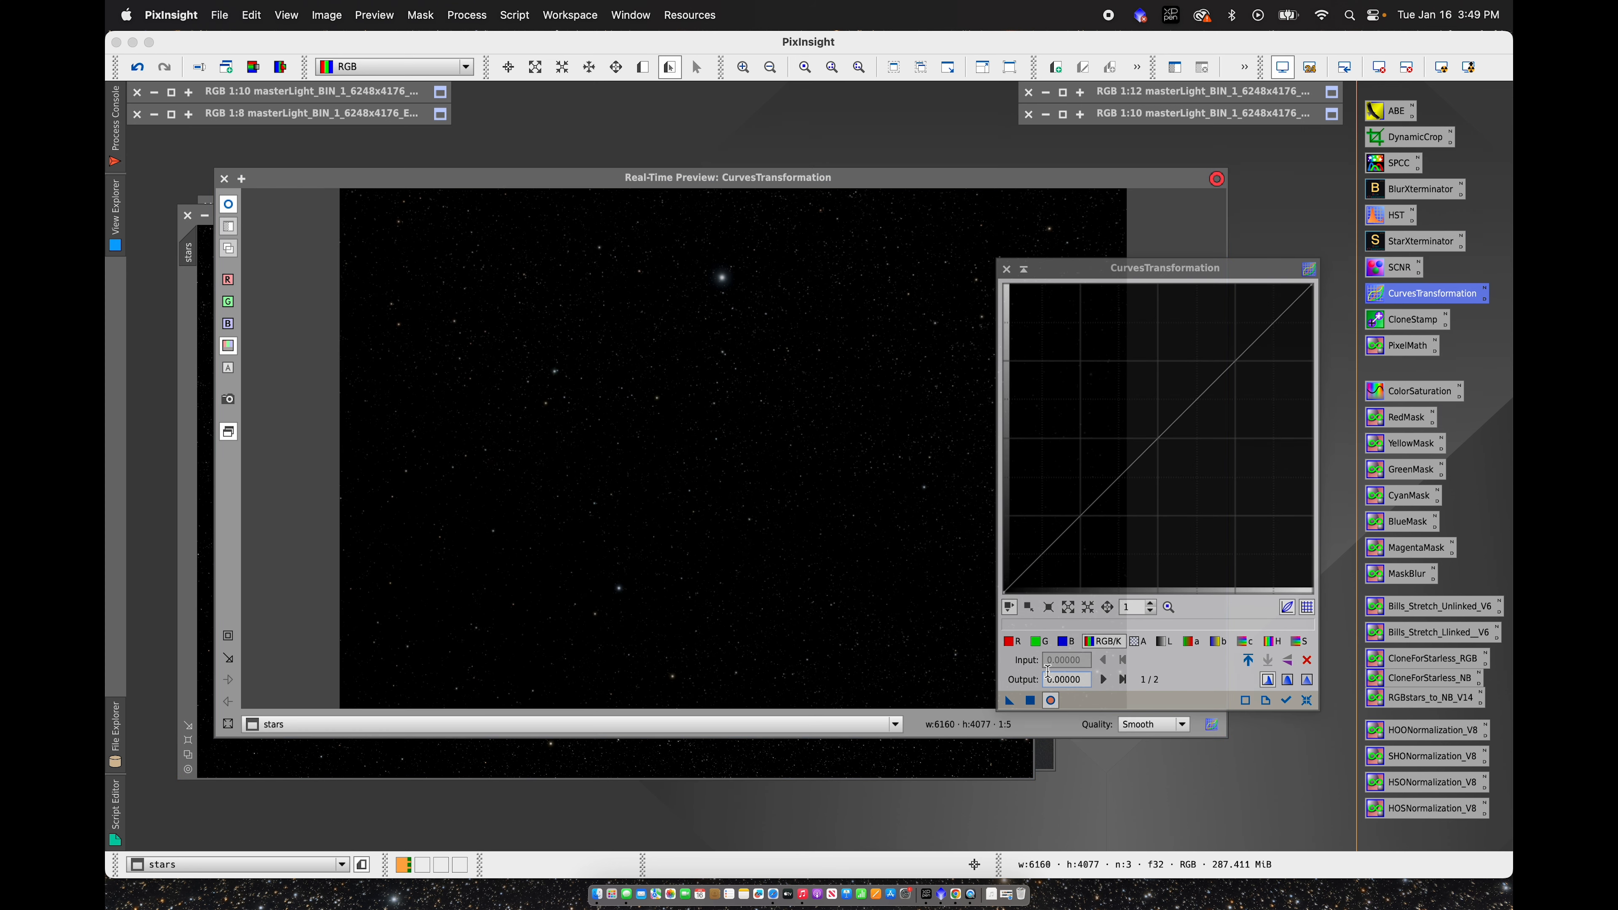
{"action": "left_click", "coordinate": [1301, 642]}
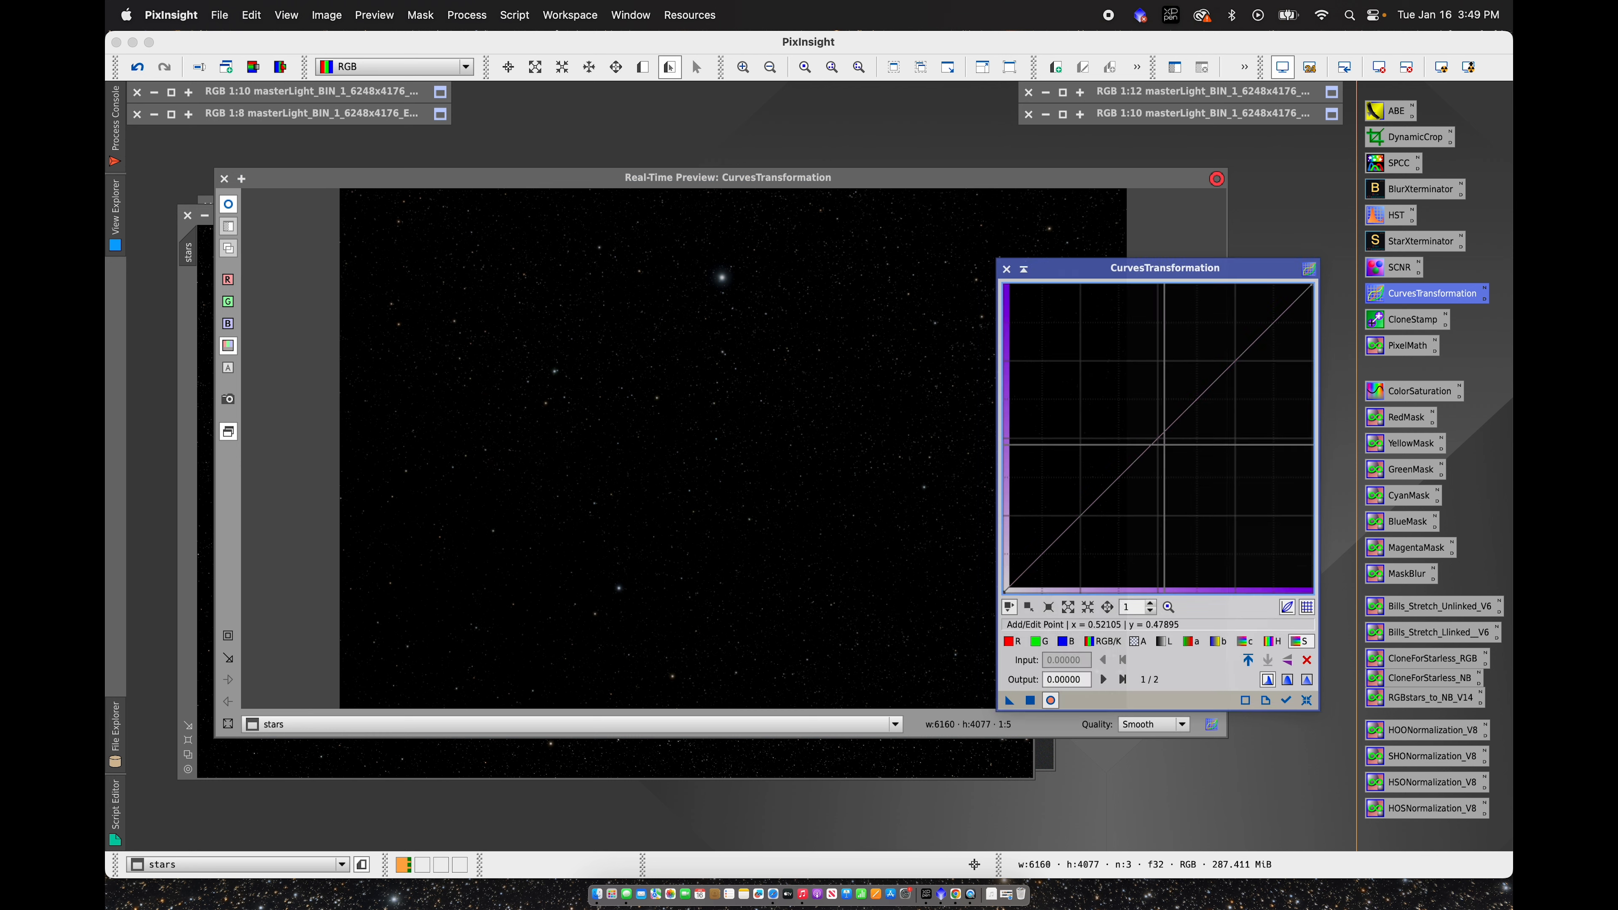
{"action": "left_click_drag", "start_coordinate": [1159, 441], "coordinate": [1129, 407]}
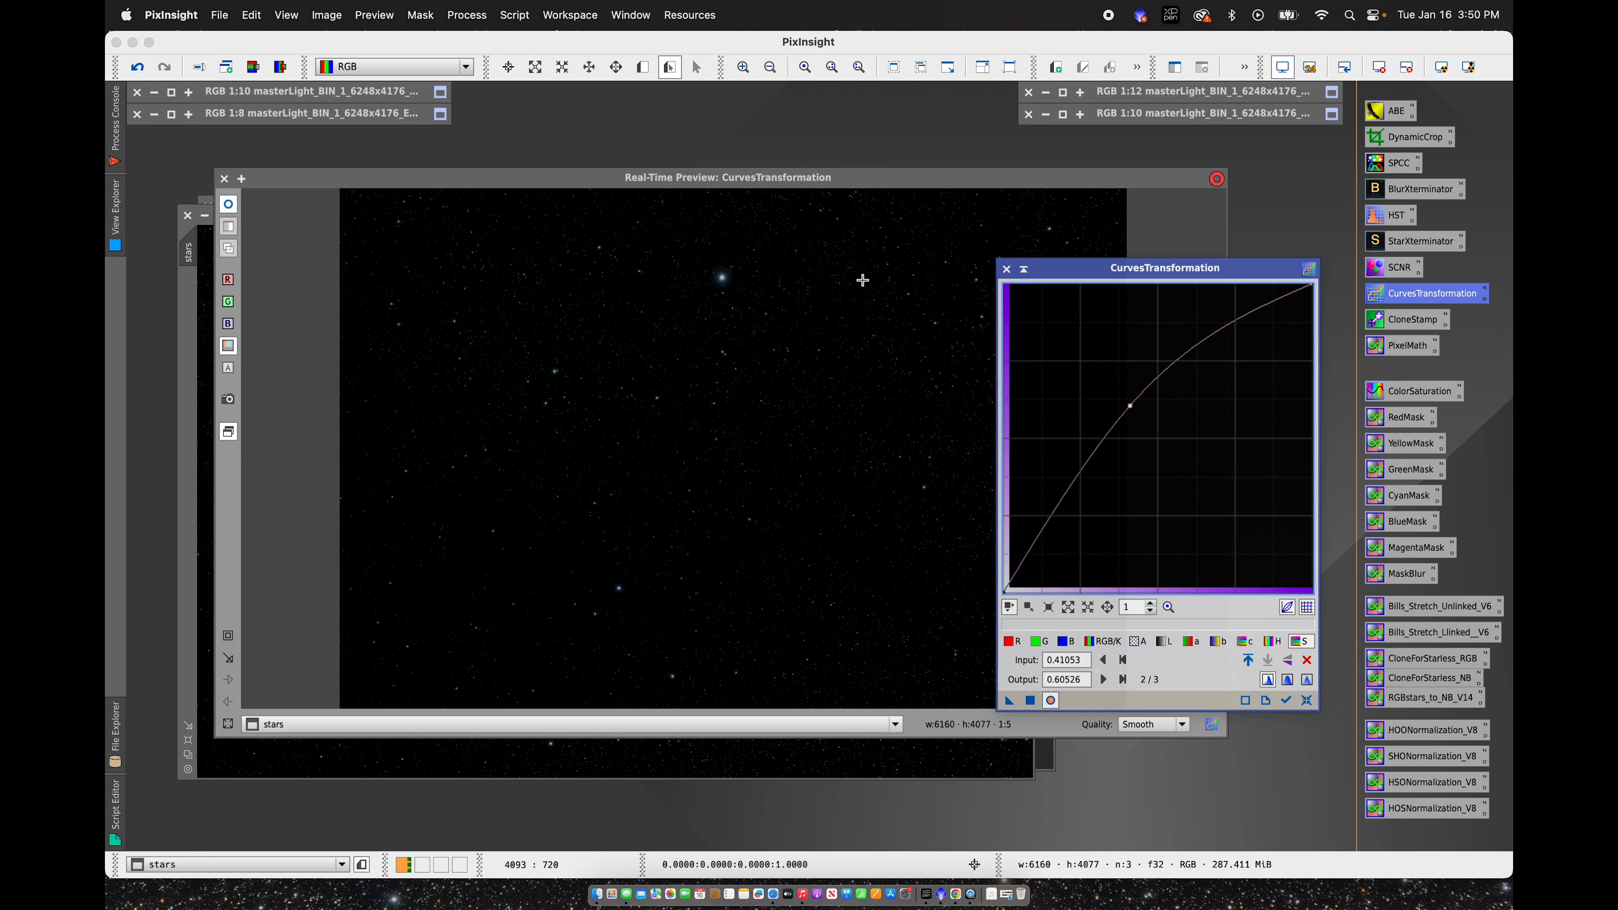
Step: Lower the green curve slightly to 0.48158 at input 0.50263, apply the curves to the stars image, and close the process and its preview
{"action": "left_click", "coordinate": [1041, 643]}
{"action": "left_click_drag", "start_coordinate": [1155, 441], "coordinate": [1159, 443]}
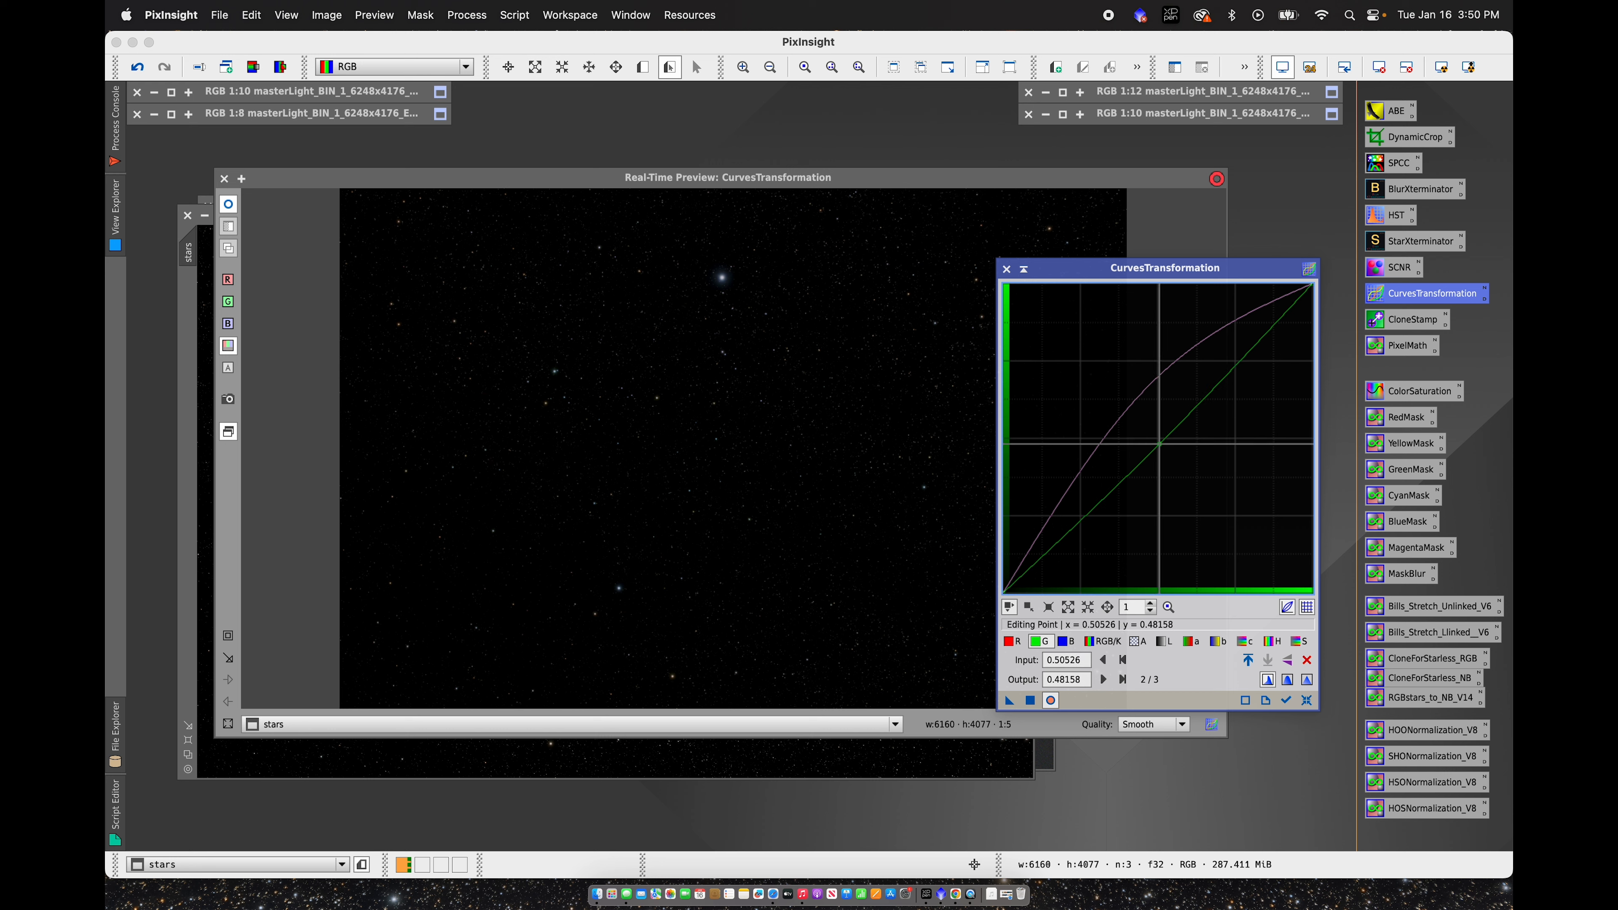
{"action": "left_click_drag", "start_coordinate": [1160, 444], "coordinate": [1158, 444]}
{"action": "left_click", "coordinate": [1030, 700]}
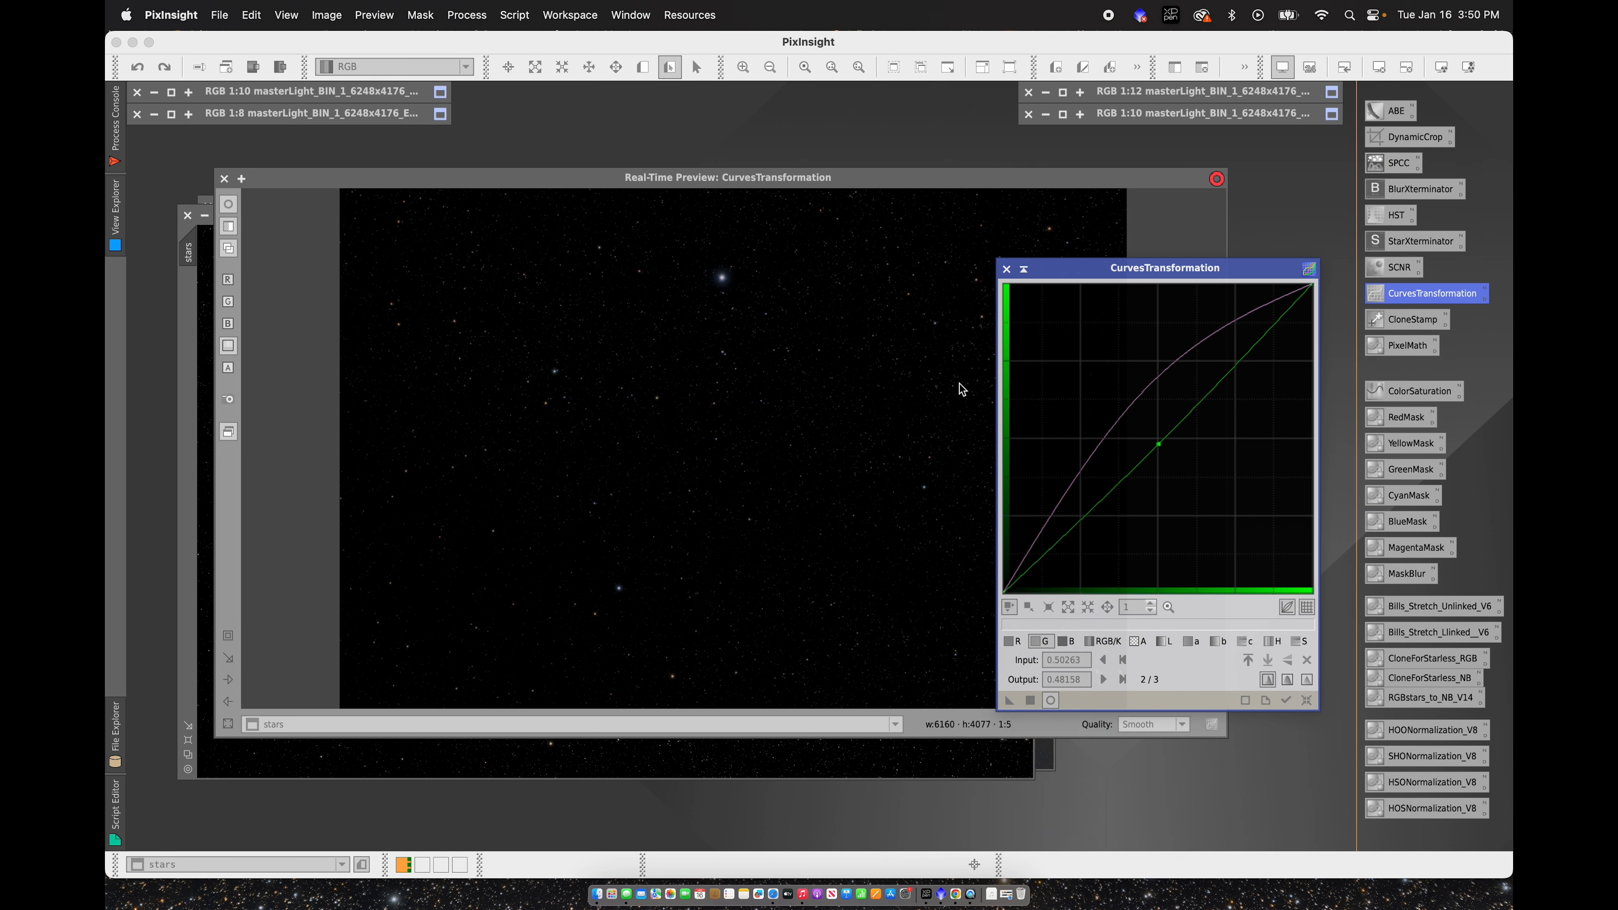
{"action": "left_click", "coordinate": [1008, 273]}
{"action": "left_click", "coordinate": [228, 178]}
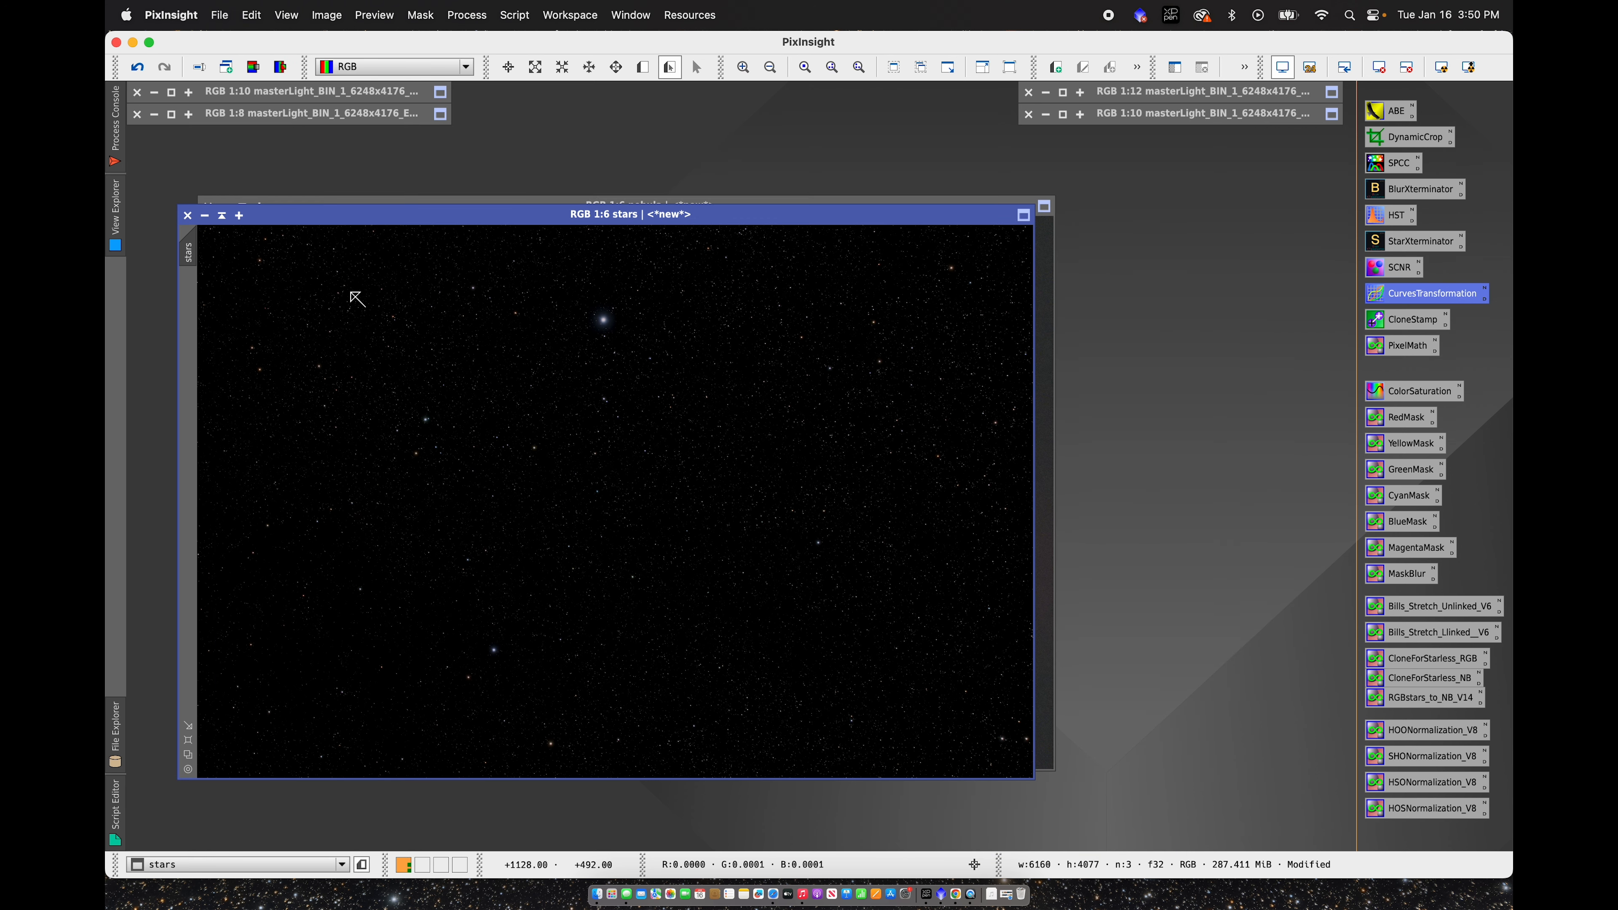
Step: Recombine the two images into a new image with the PixelMath expression nebula+stars, and close PixelMath
{"action": "left_click_drag", "start_coordinate": [444, 218], "coordinate": [627, 202]}
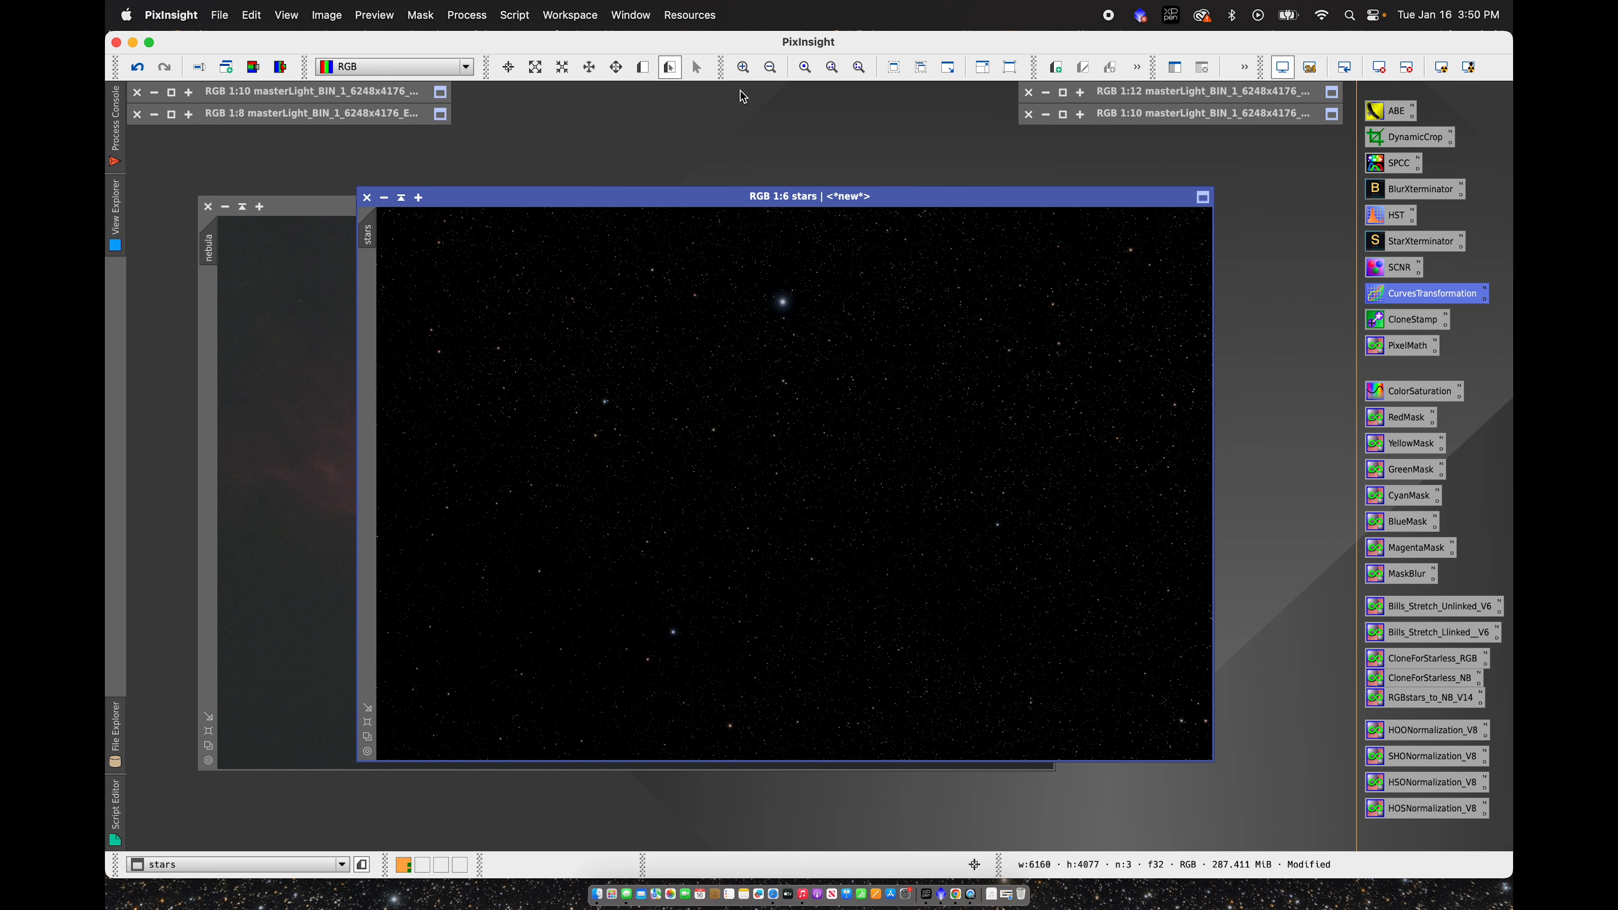
{"action": "left_click", "coordinate": [1419, 345]}
{"action": "double_click", "coordinate": [1420, 347]}
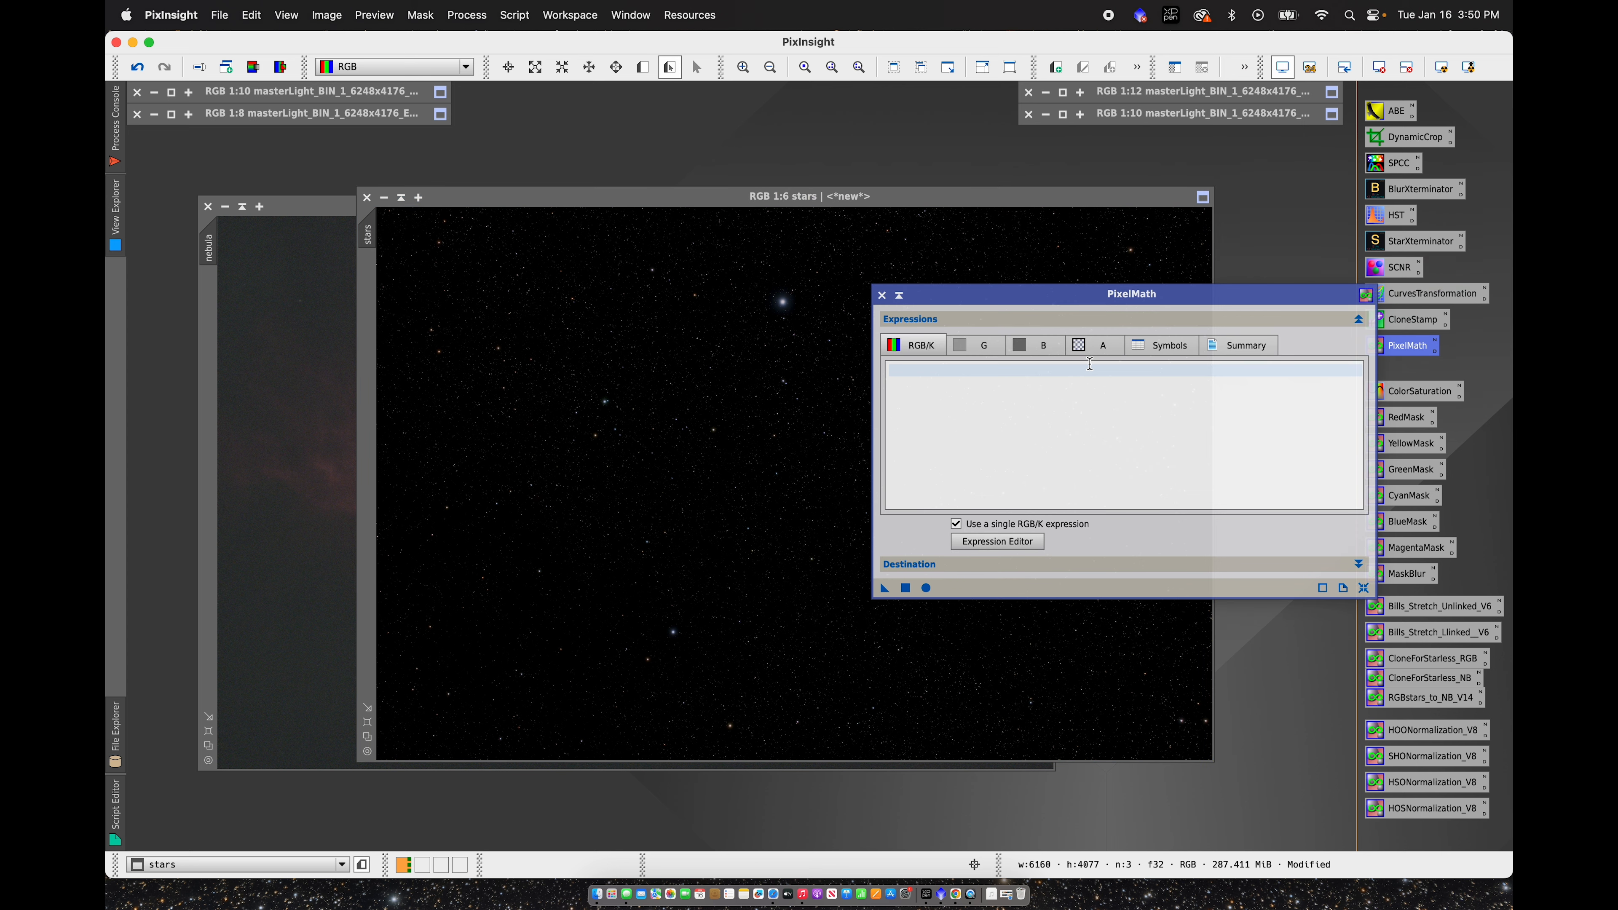
{"action": "left_click_drag", "start_coordinate": [1090, 300], "coordinate": [791, 426]}
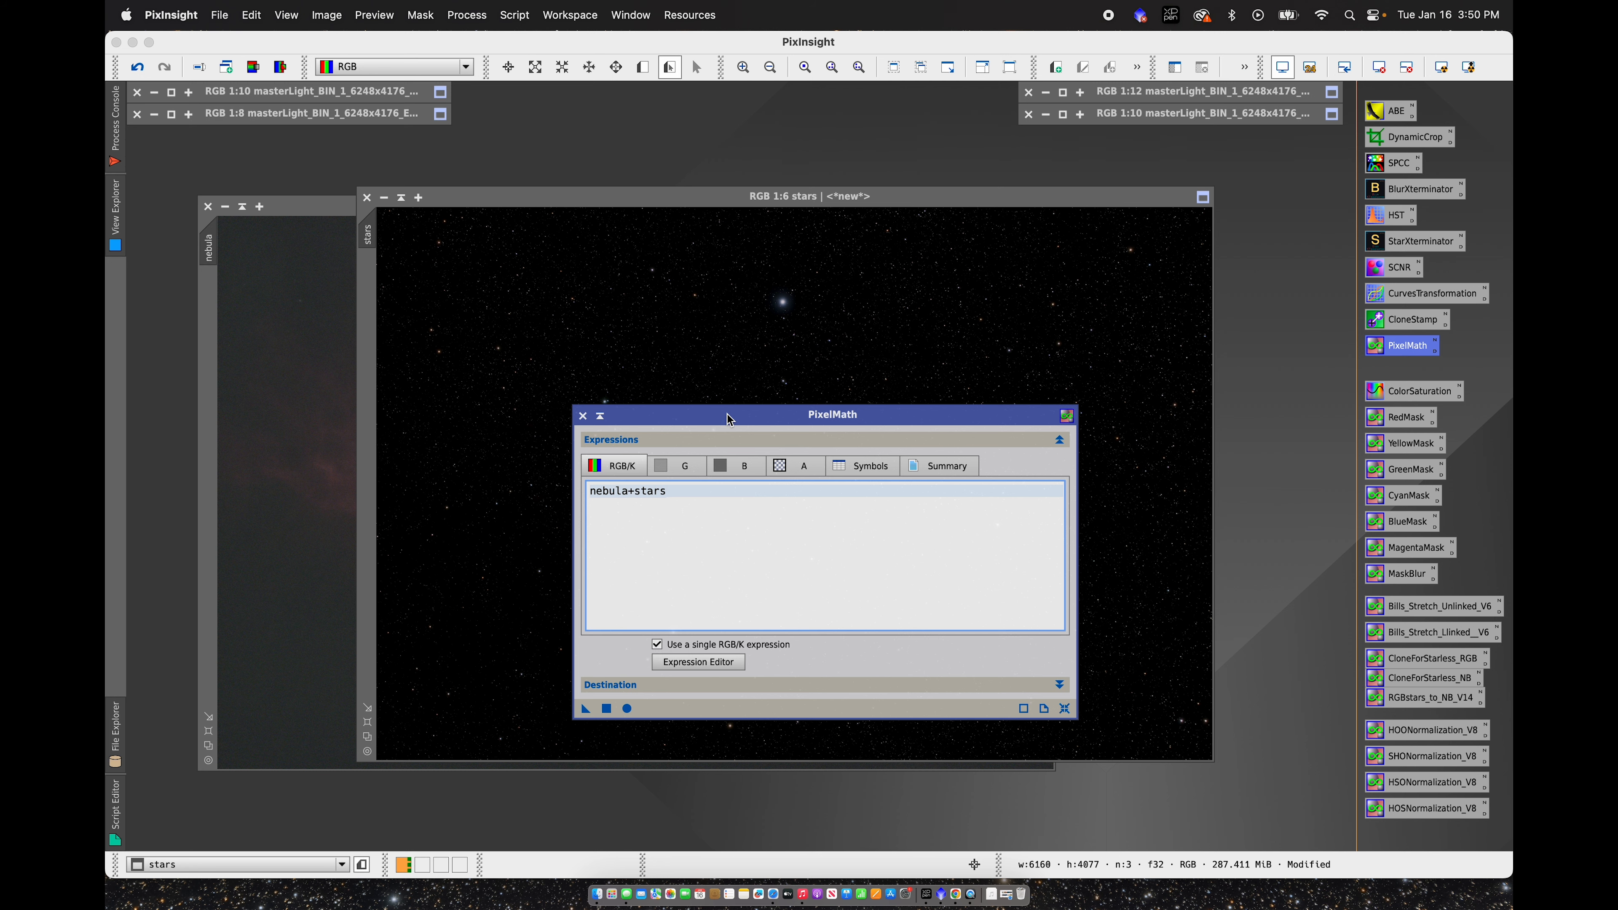
{"action": "left_click_drag", "start_coordinate": [731, 419], "coordinate": [708, 226]}
{"action": "left_click", "coordinate": [664, 496]}
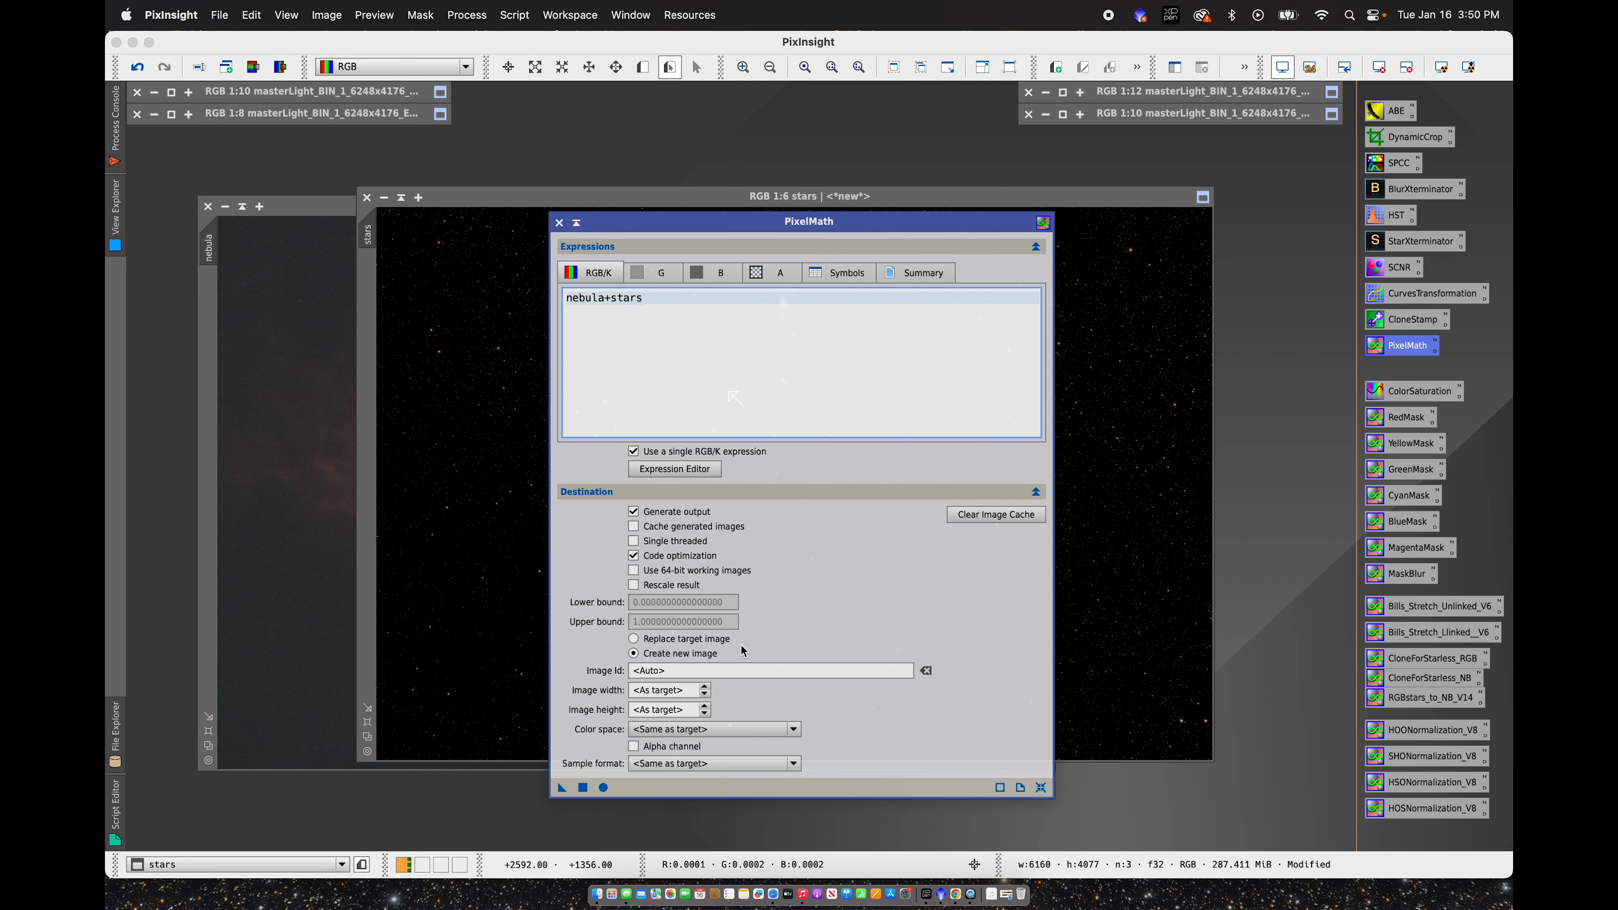
{"action": "left_click", "coordinate": [582, 788]}
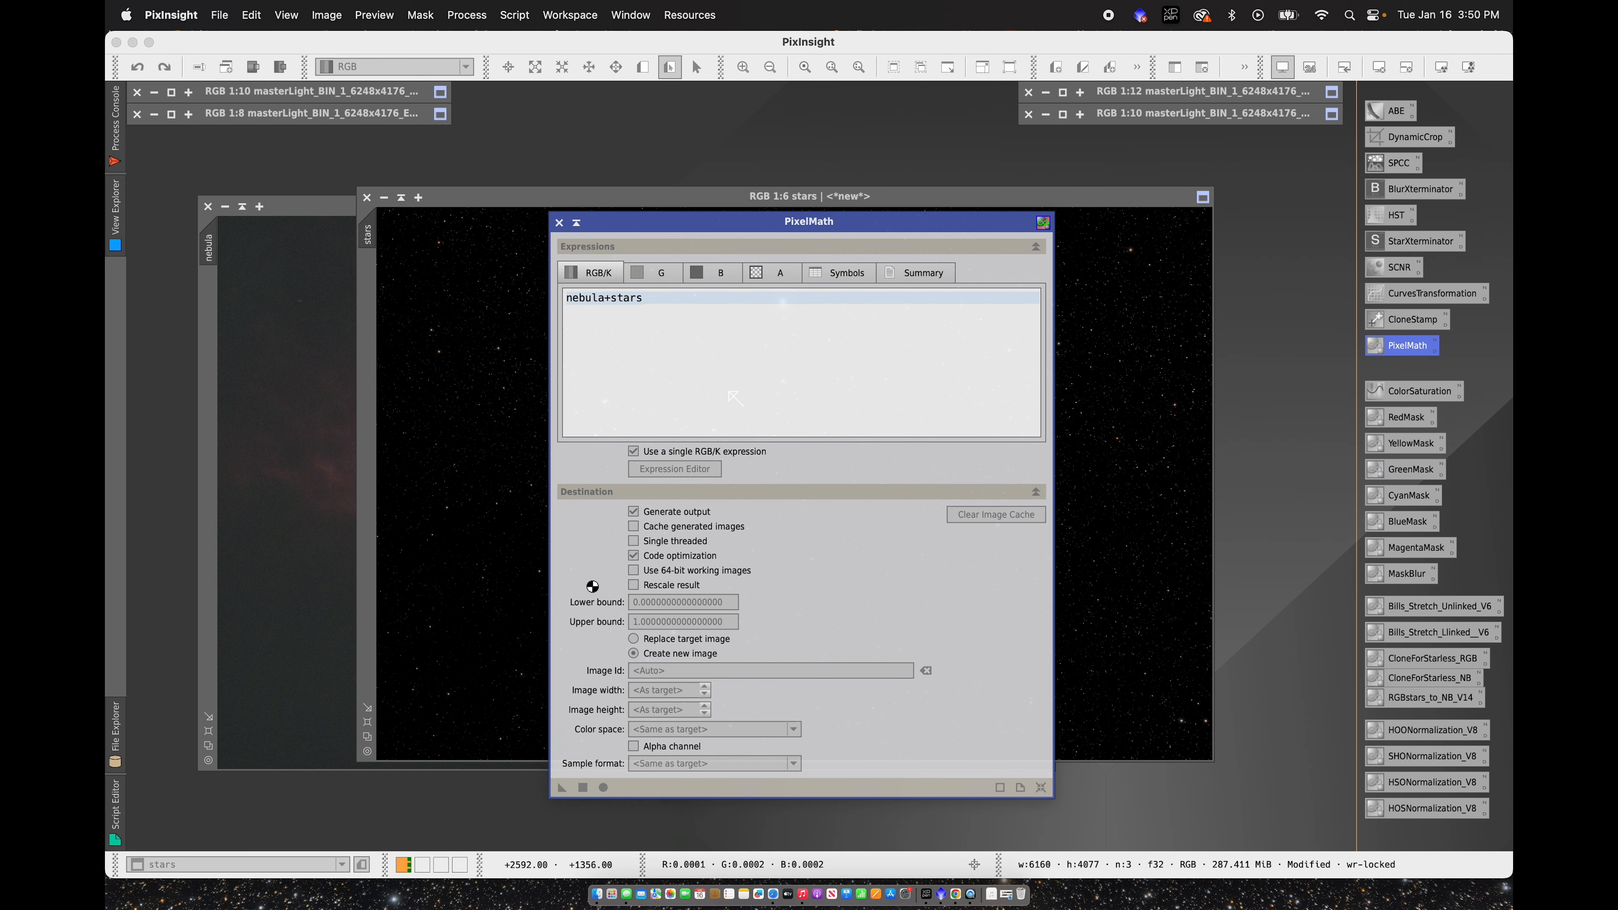
{"action": "left_click", "coordinate": [559, 222]}
Step: Move the recombined RGB image into clear space and close the separate stars and nebula images
{"action": "left_click_drag", "start_coordinate": [529, 146], "coordinate": [576, 351]}
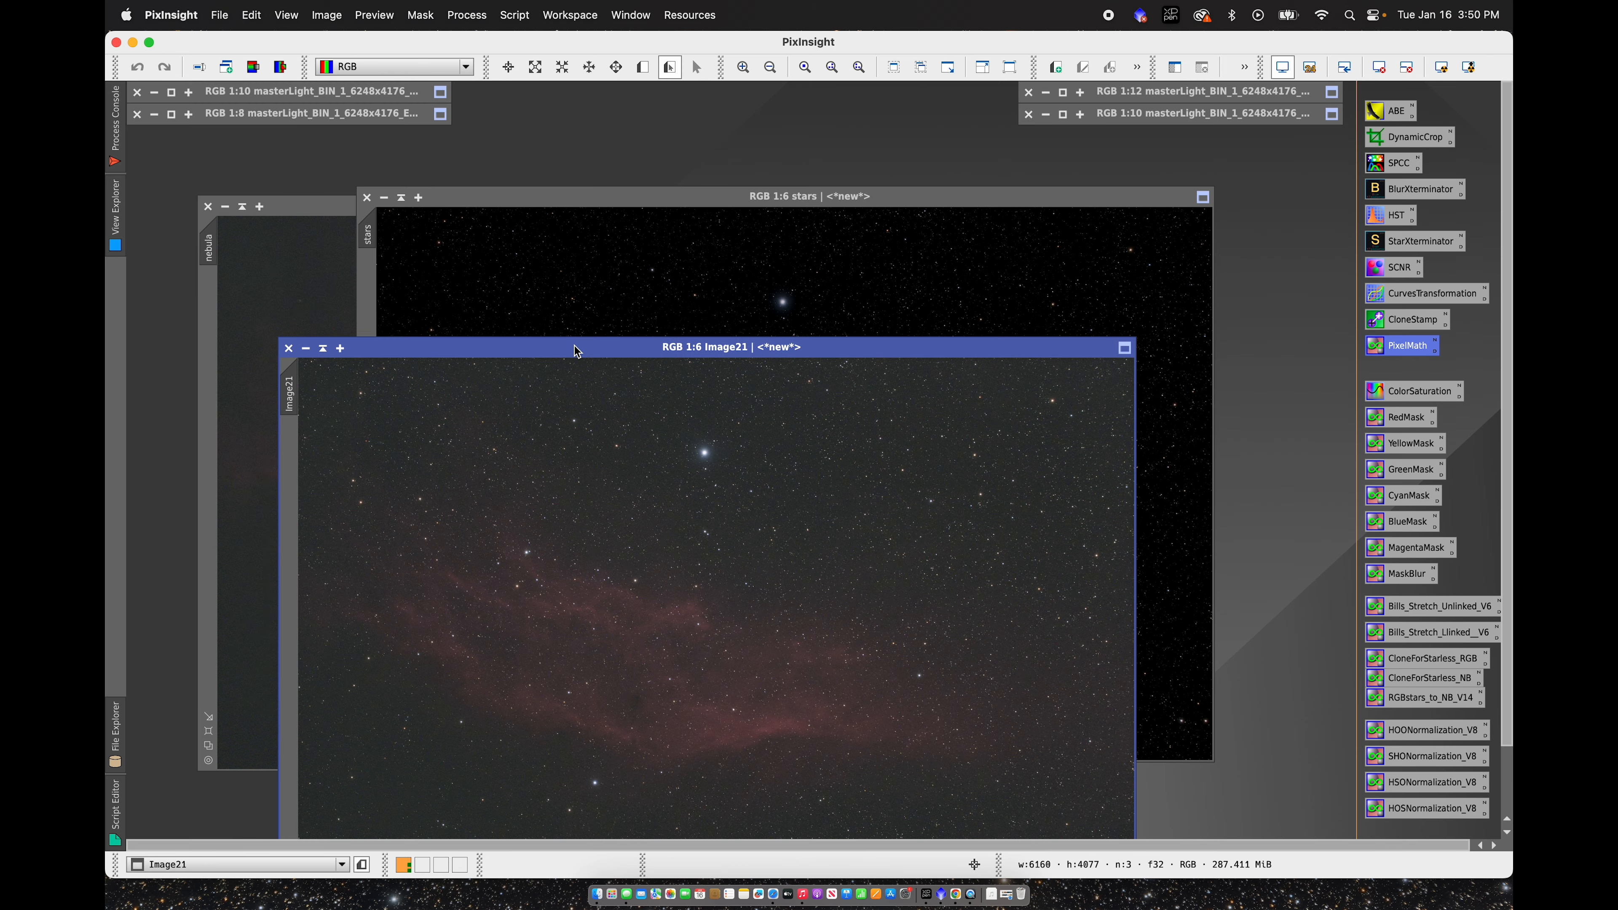
{"action": "left_click", "coordinate": [367, 199]}
{"action": "left_click", "coordinate": [848, 498]}
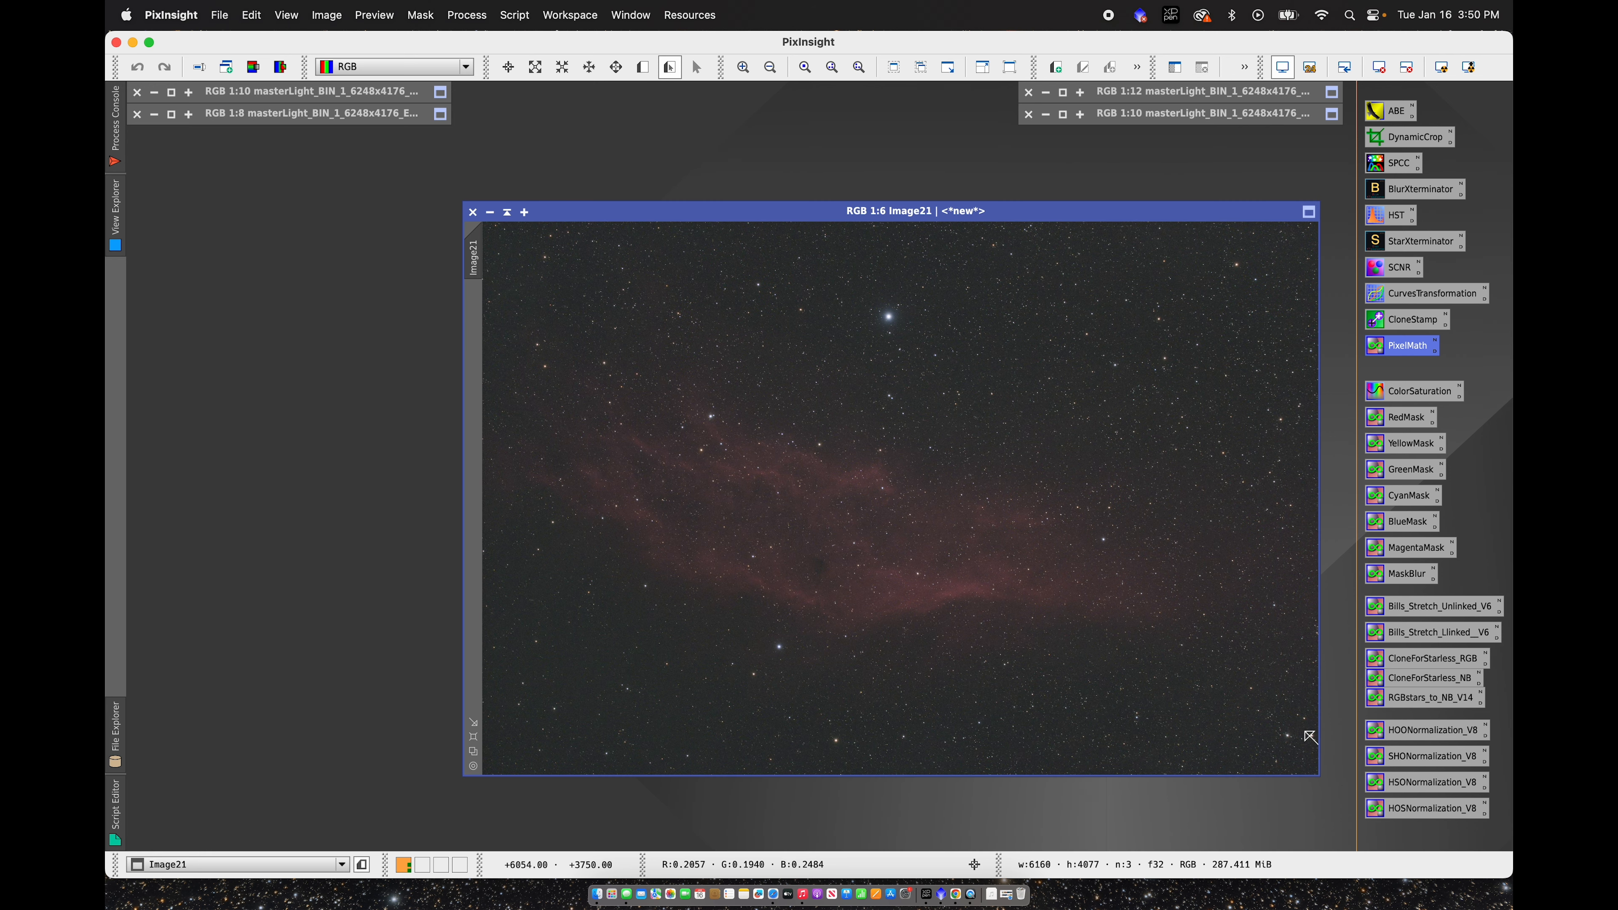
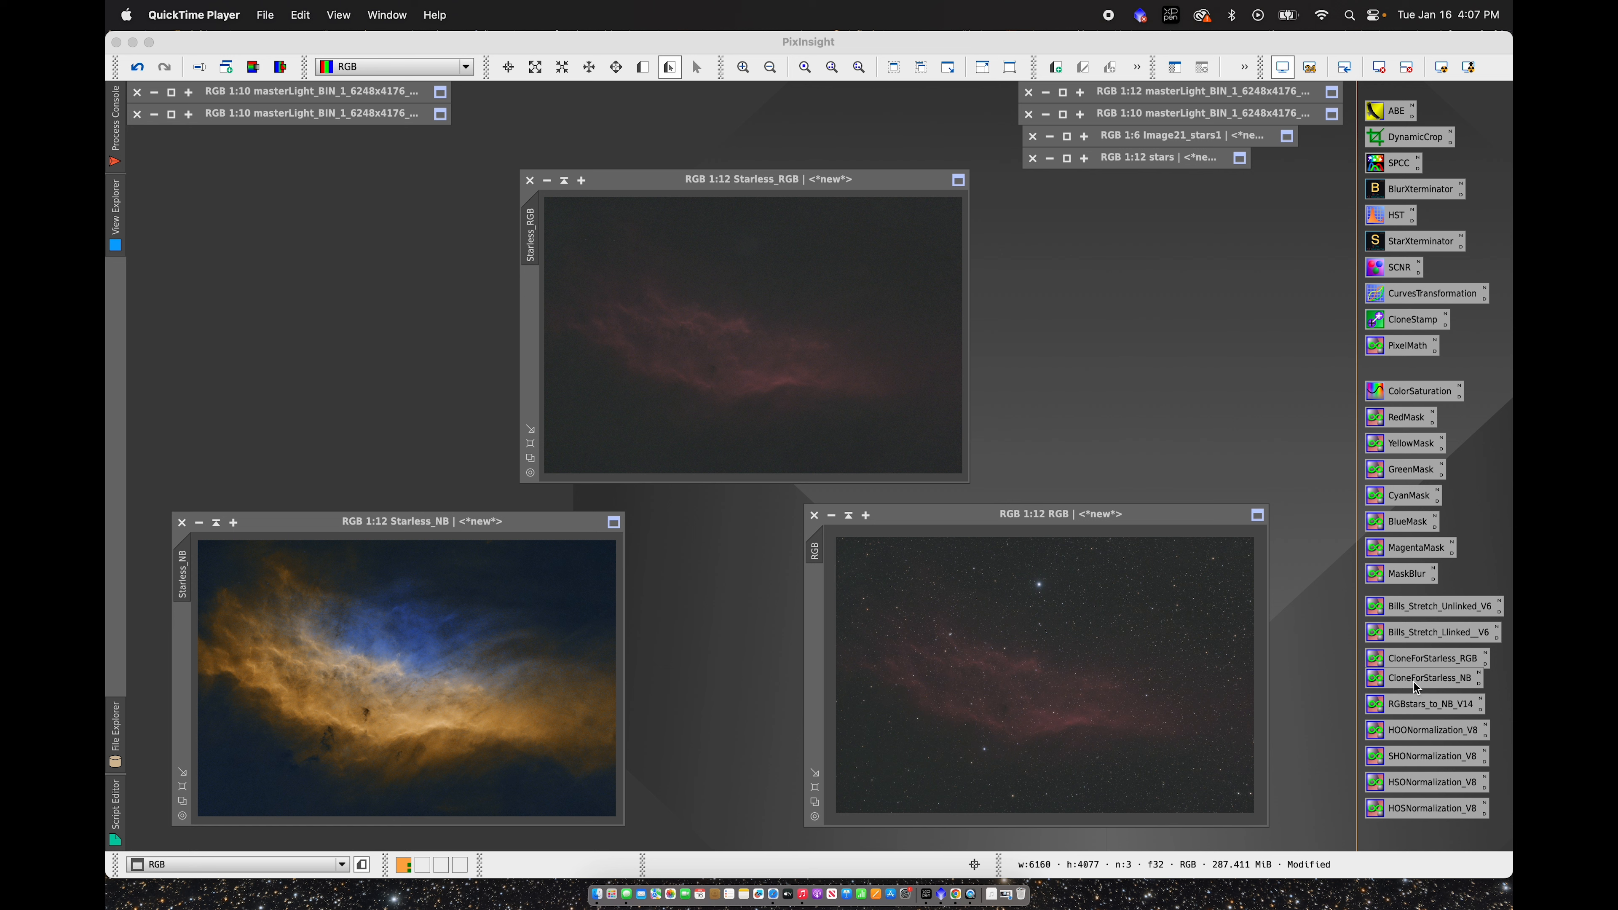
Step: Shift the Starless_NB image inward and open the RGBstars_to_NB_V14 PixelMath settings, keeping them clear of the RGB image
{"action": "left_click", "coordinate": [567, 518]}
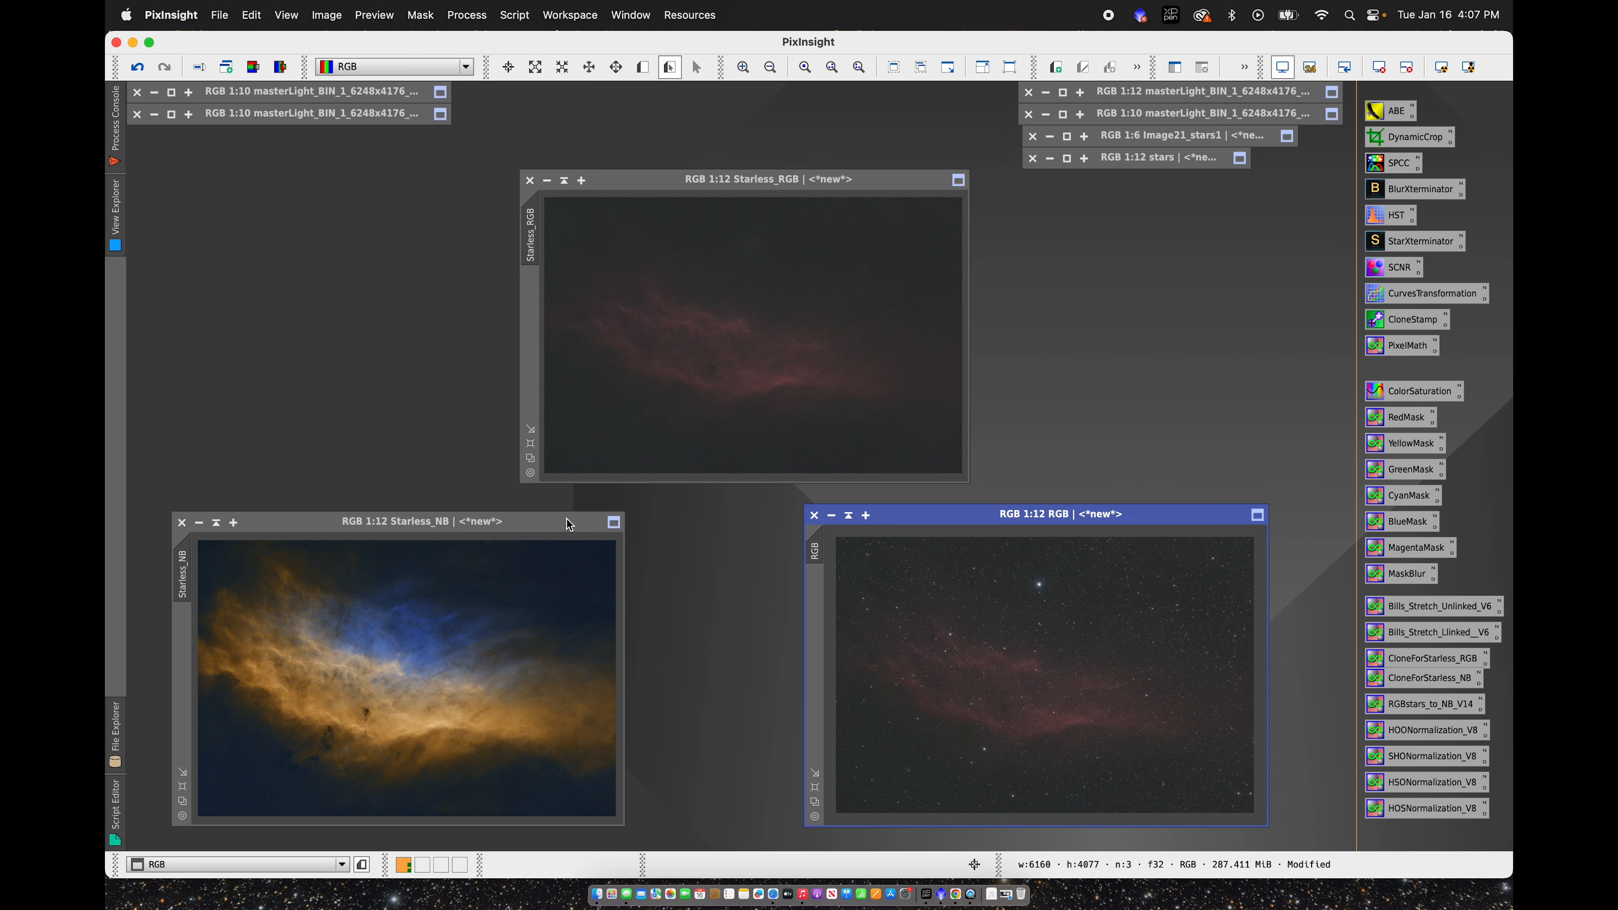
{"action": "left_click_drag", "start_coordinate": [566, 518], "coordinate": [612, 526]}
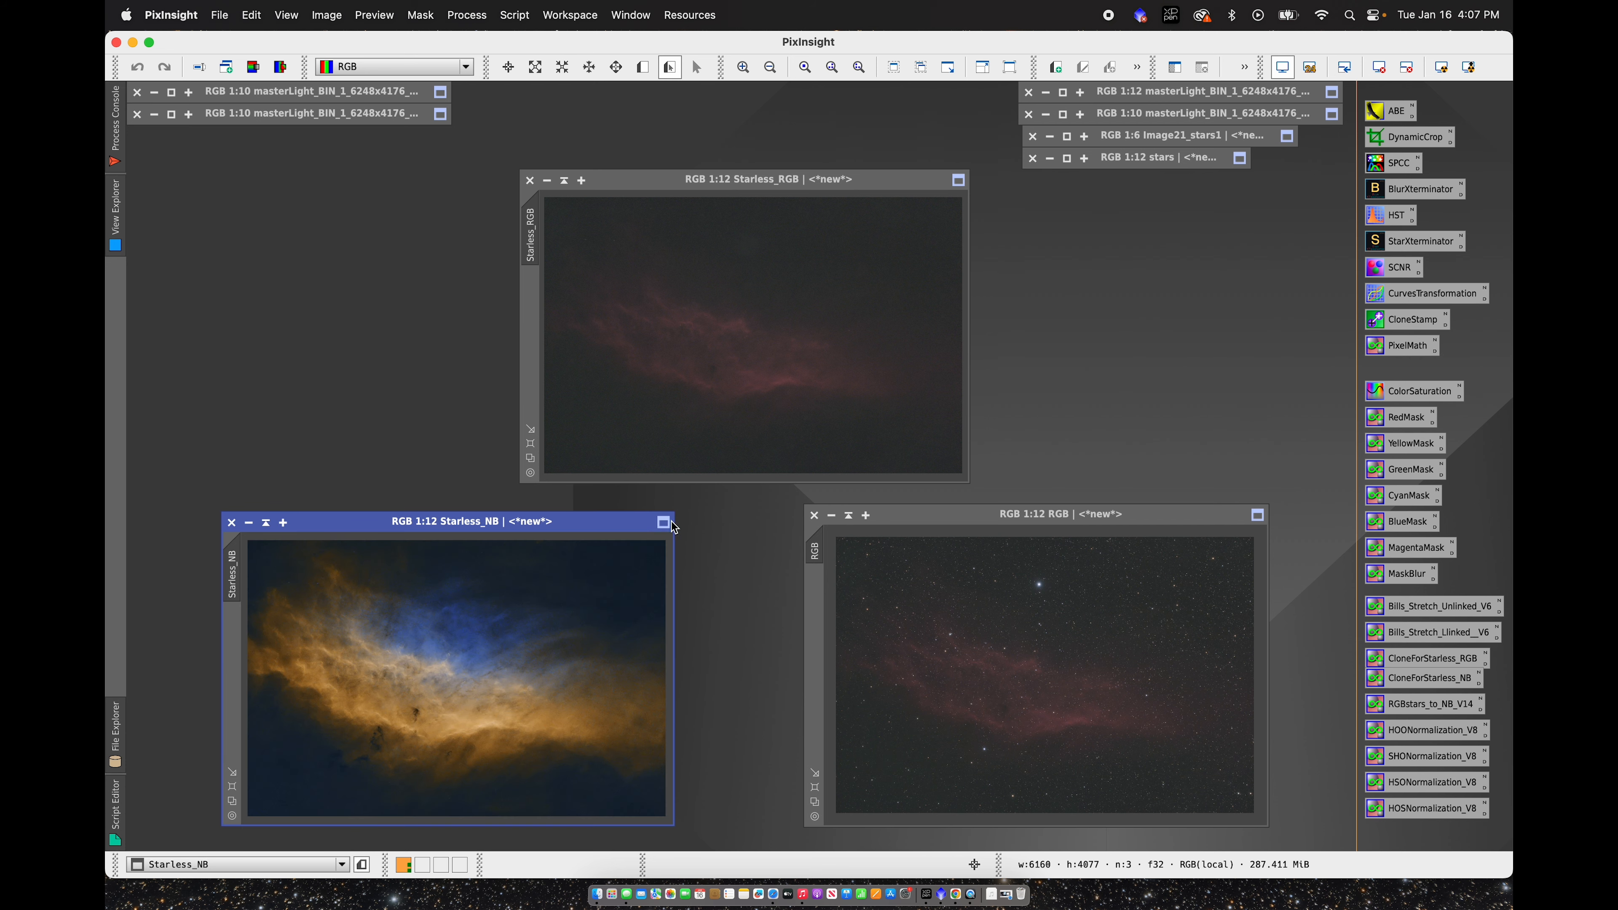
{"action": "double_click", "coordinate": [1412, 704]}
{"action": "left_click_drag", "start_coordinate": [875, 235], "coordinate": [1022, 227]}
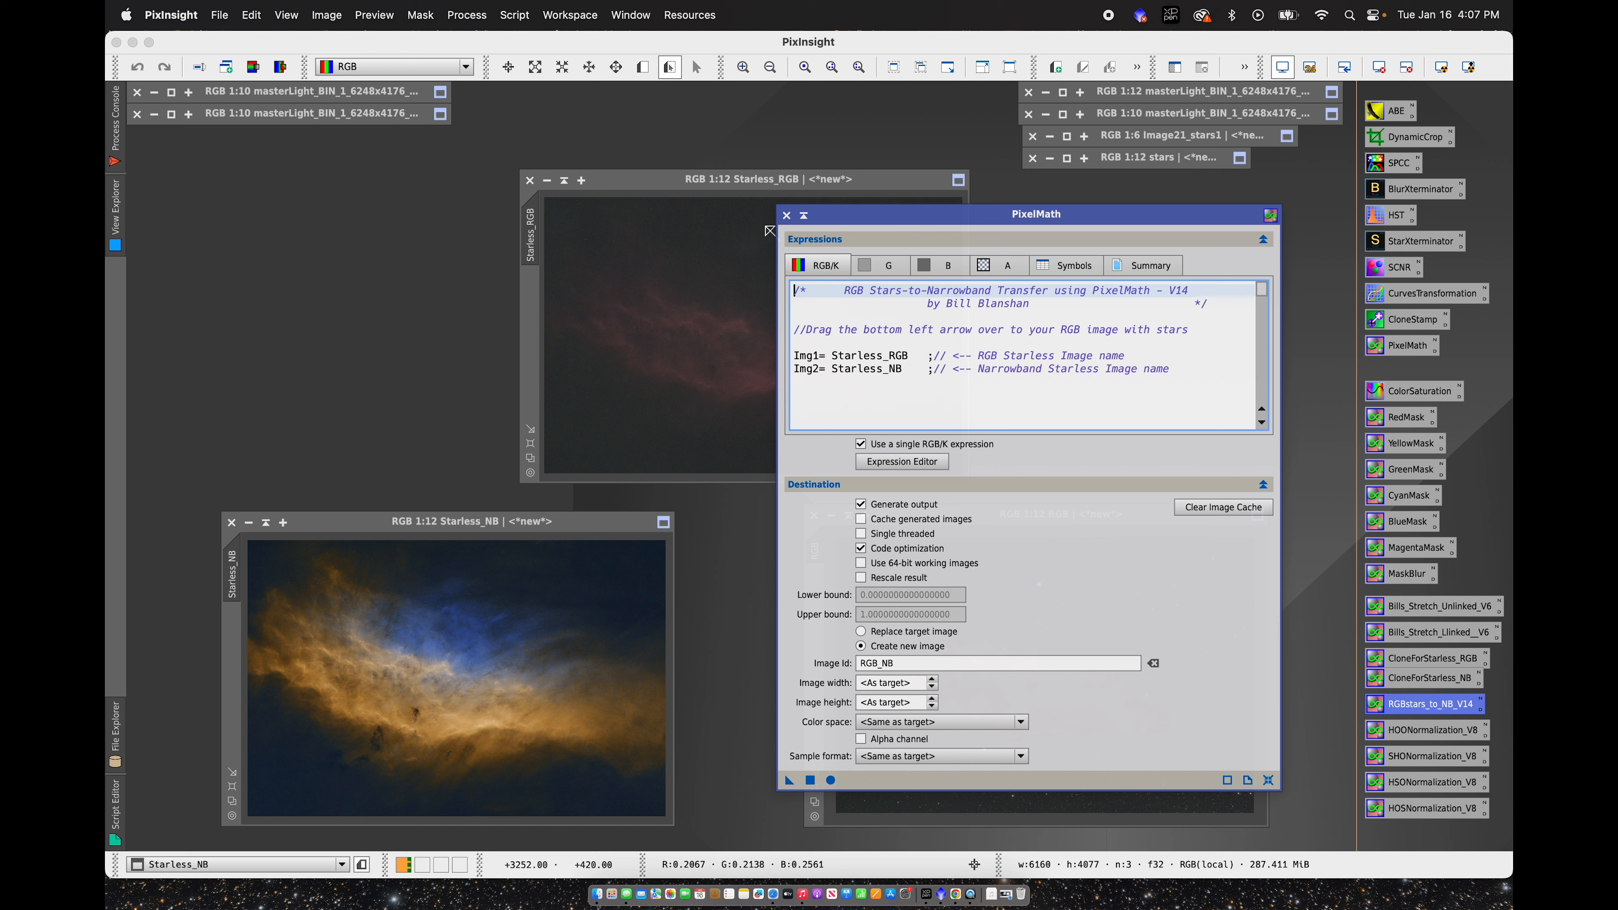
{"action": "left_click_drag", "start_coordinate": [859, 214], "coordinate": [358, 216]}
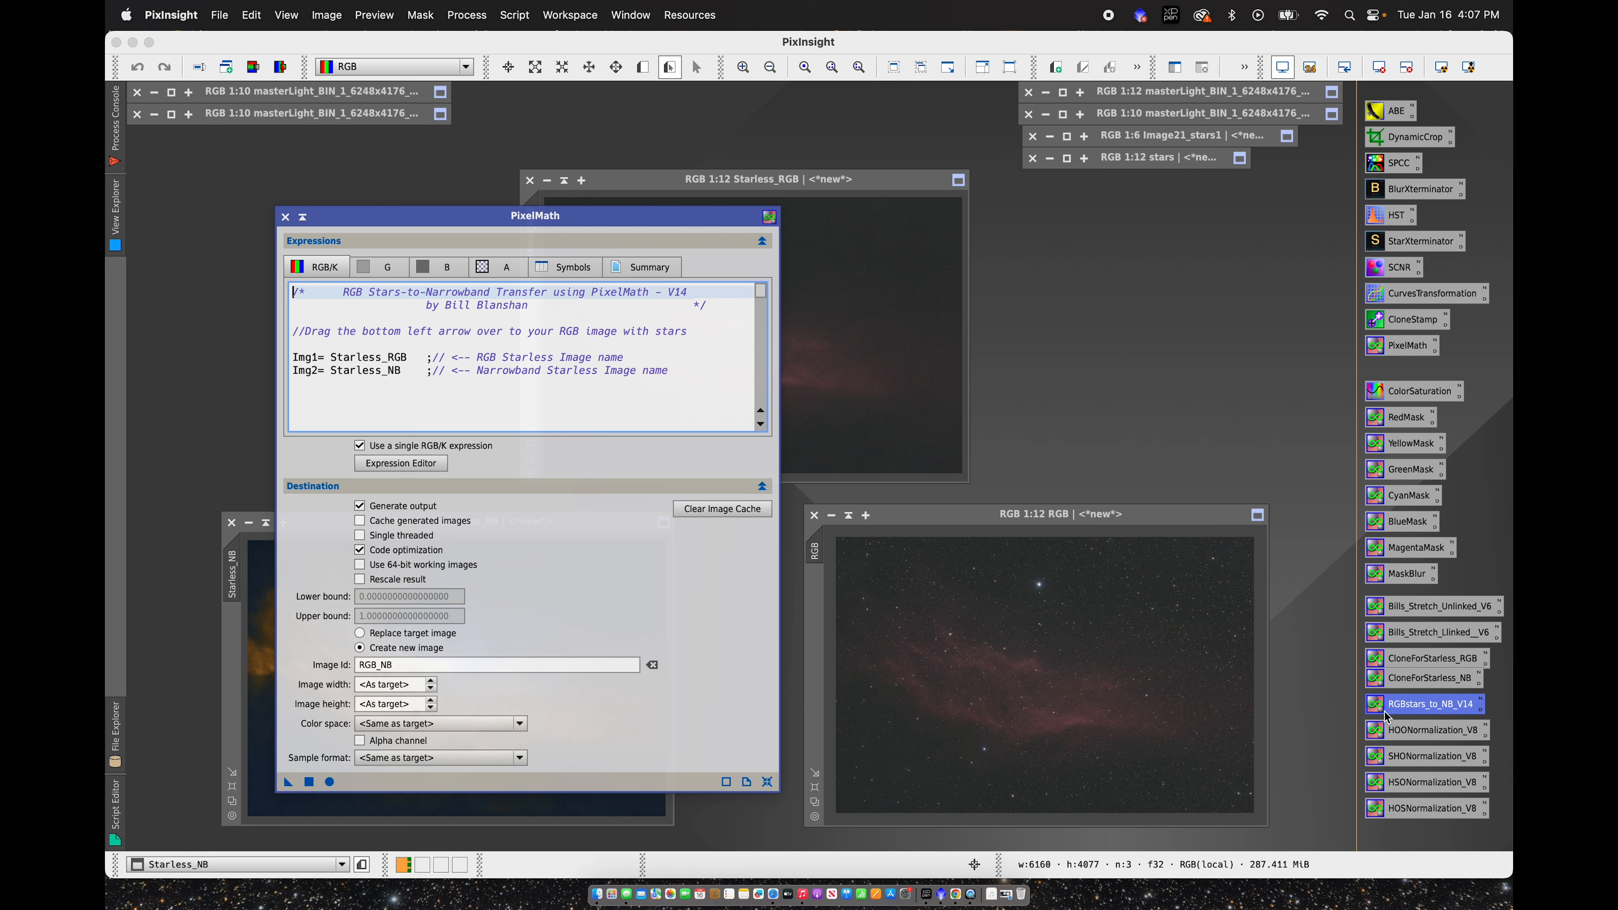
Step: Apply the RGBstars_to_NB_V14 process to the RGB image with stars and close the PixelMath settings
{"action": "left_click_drag", "start_coordinate": [1387, 717], "coordinate": [1082, 687]}
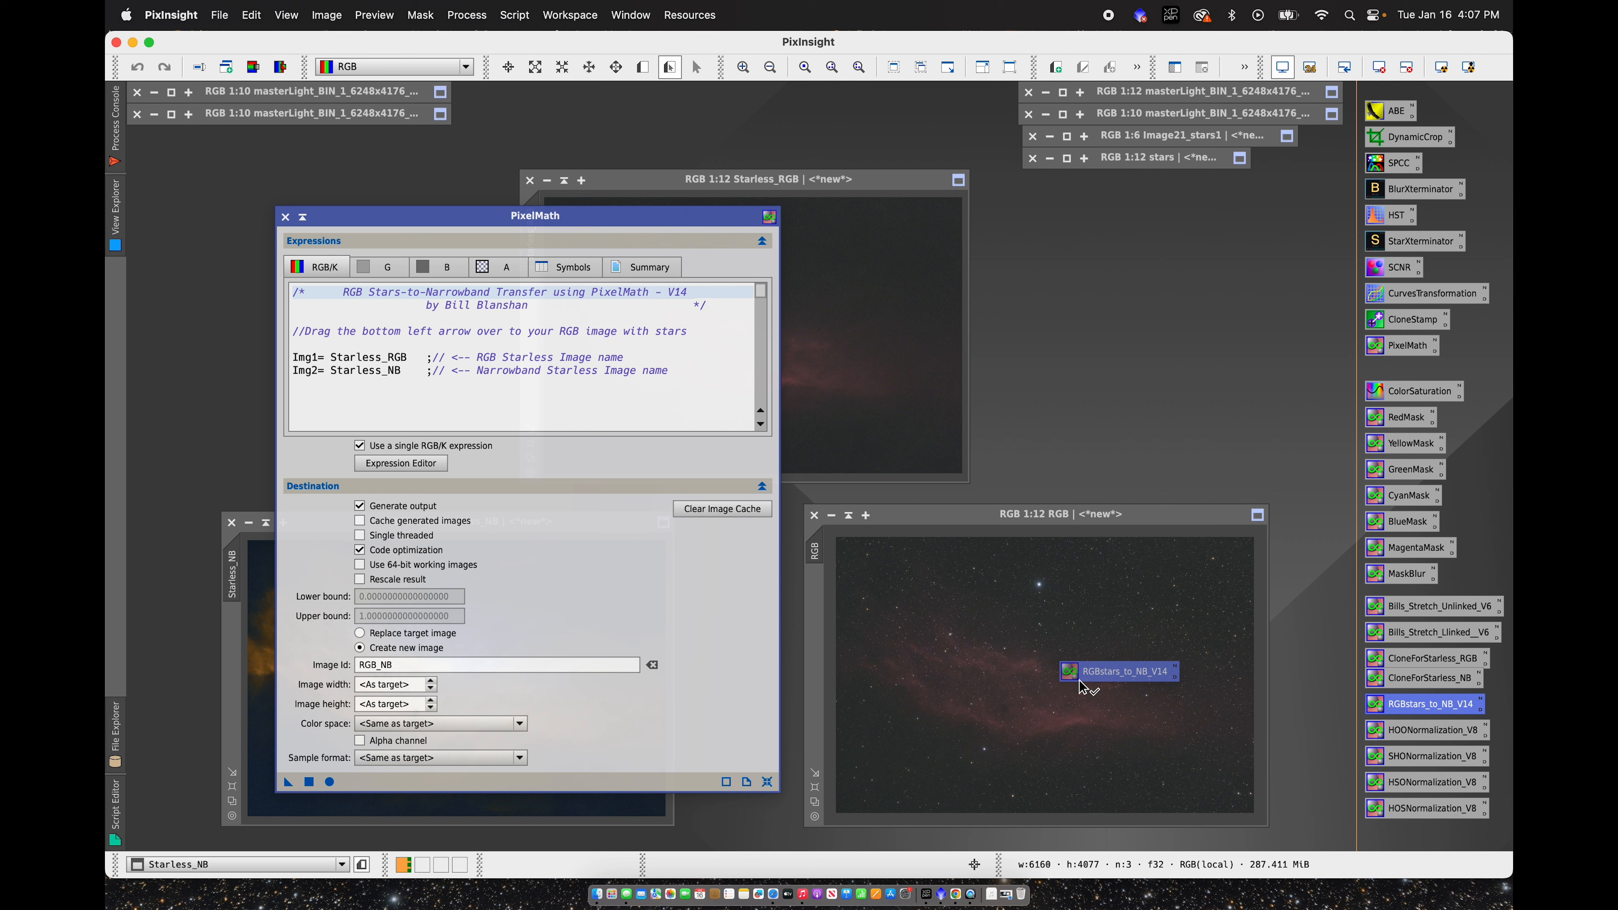
{"action": "left_click_drag", "start_coordinate": [1081, 688], "coordinate": [1081, 685]}
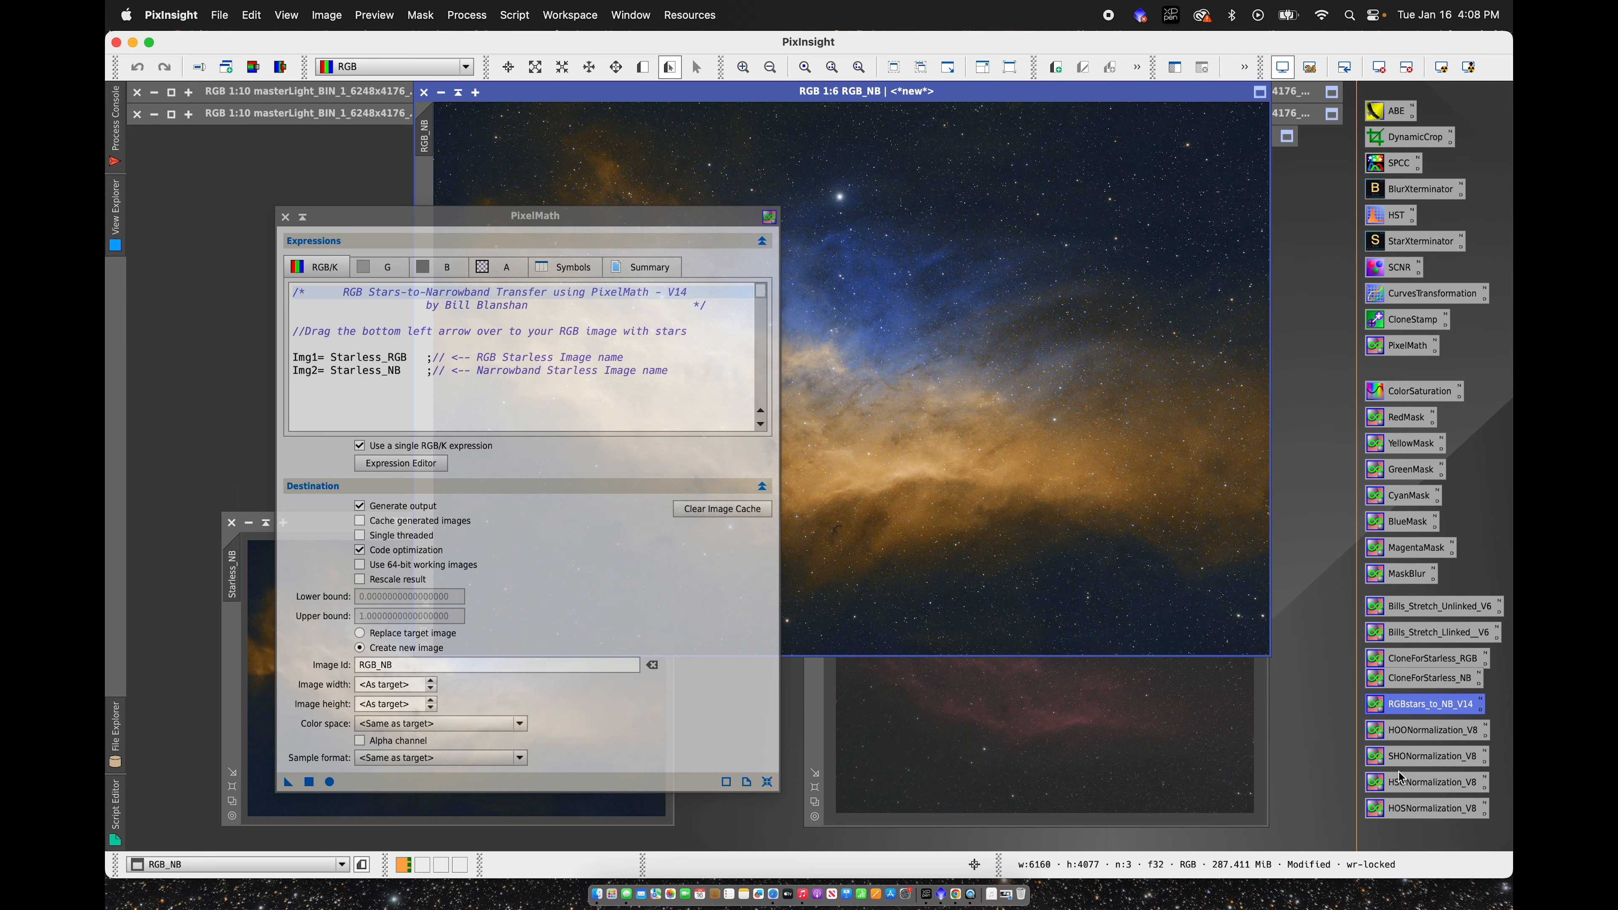
{"action": "left_click", "coordinate": [286, 216]}
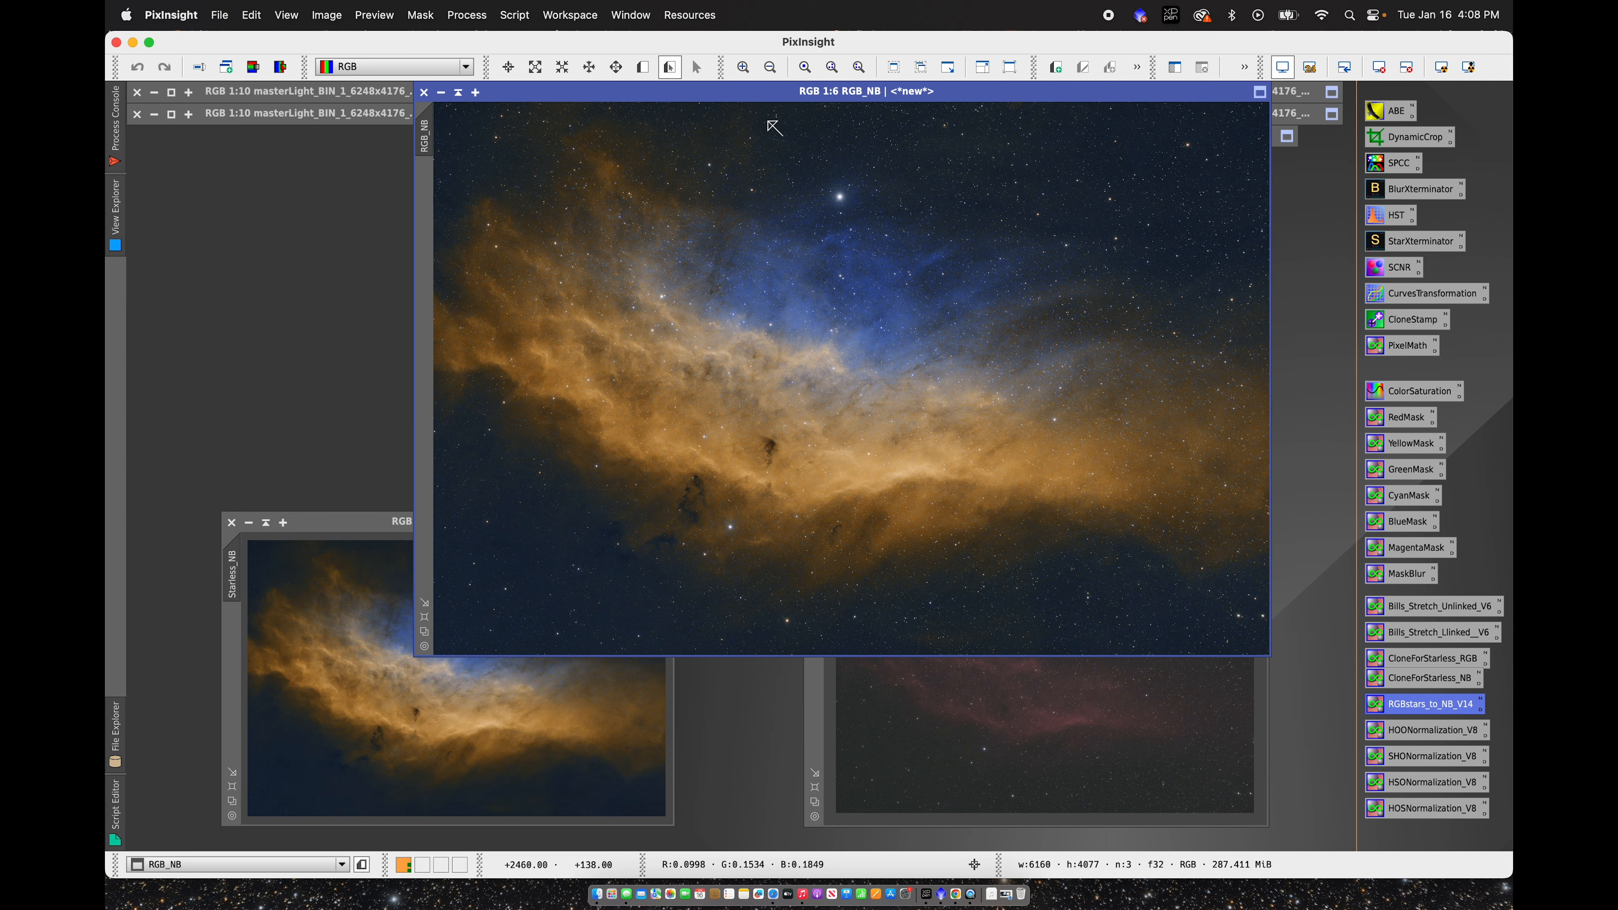
Step: Center the RGB_NB image in the workspace and enlarge it to 1:3 to examine the transferred stars
{"action": "left_click_drag", "start_coordinate": [758, 92], "coordinate": [627, 201]}
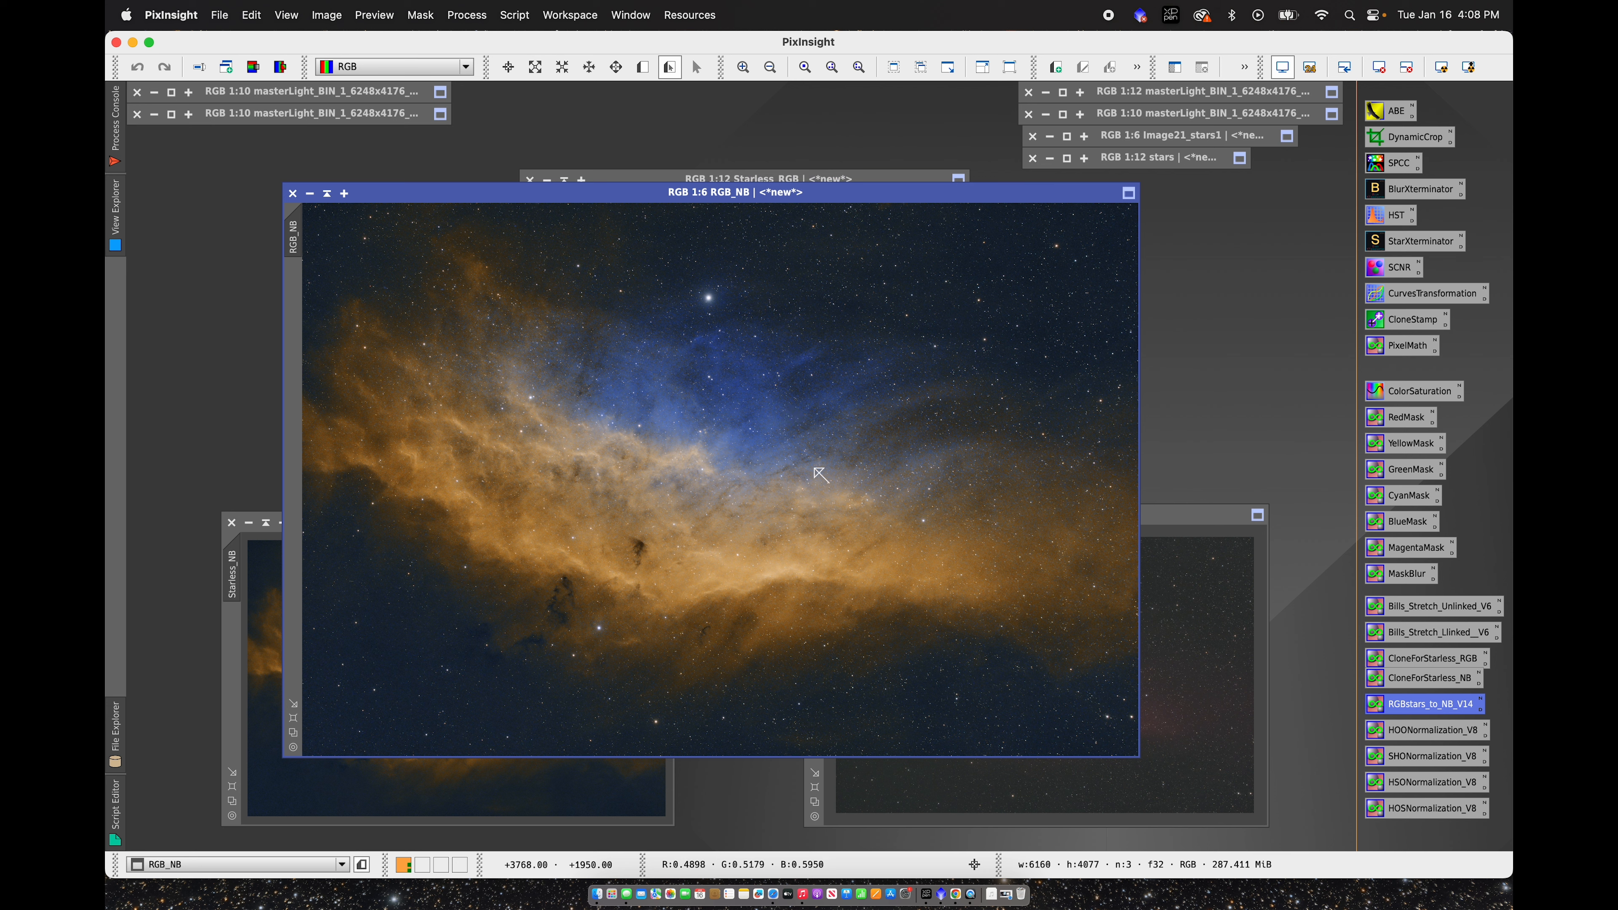
{"action": "mouse_move", "coordinate": [707, 190]}
{"action": "left_mouse_down"}
{"action": "mouse_move", "coordinate": [715, 124]}
{"action": "mouse_move", "coordinate": [728, 204]}
{"action": "left_mouse_up"}
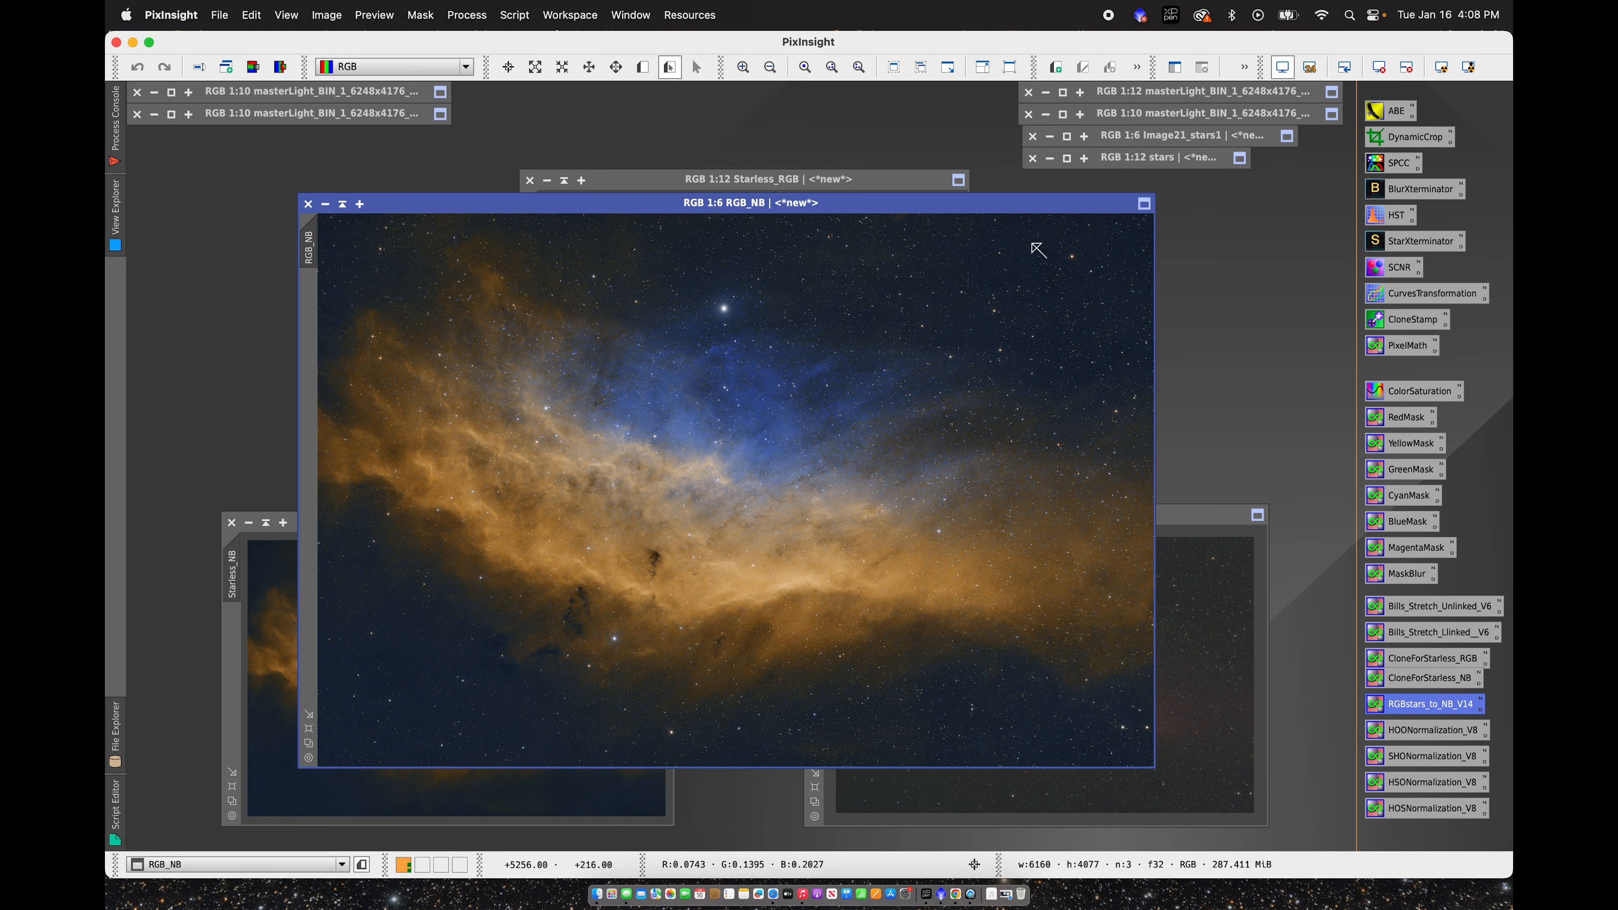
{"action": "left_click", "coordinate": [744, 67]}
{"action": "left_click", "coordinate": [743, 67]}
{"action": "left_click", "coordinate": [743, 67]}
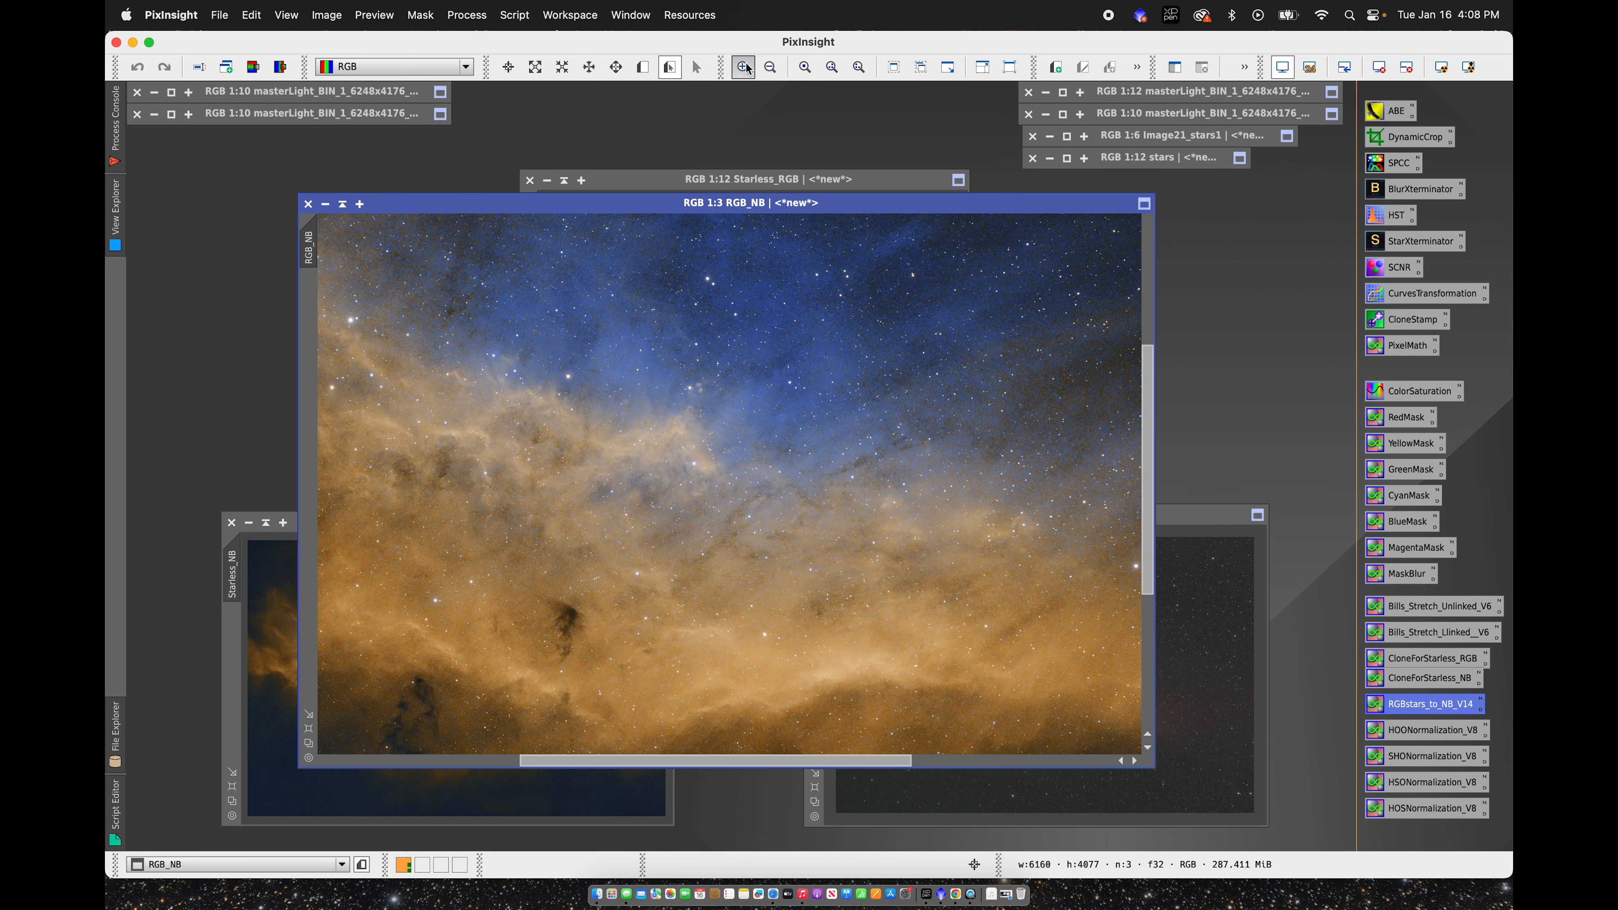
Step: Examine the transferred stars across the RGB_NB image, both in close-up at 1:2 and in the full frame
{"action": "left_click", "coordinate": [743, 68]}
{"action": "left_click_drag", "start_coordinate": [1152, 411], "coordinate": [1150, 249]}
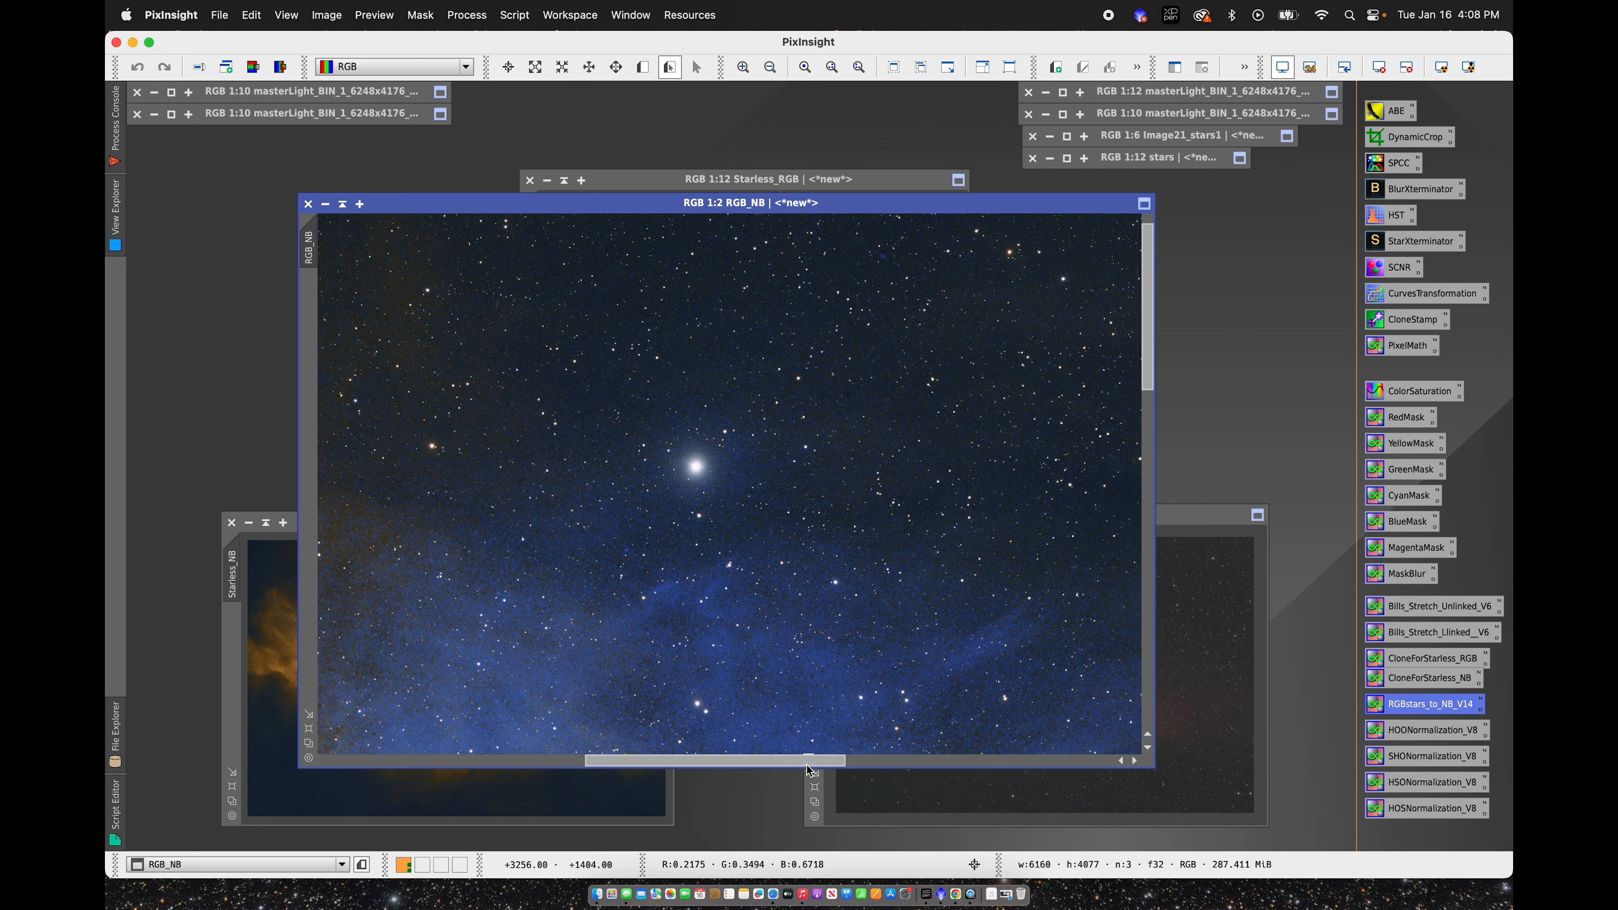
{"action": "left_click_drag", "start_coordinate": [807, 765], "coordinate": [913, 765]}
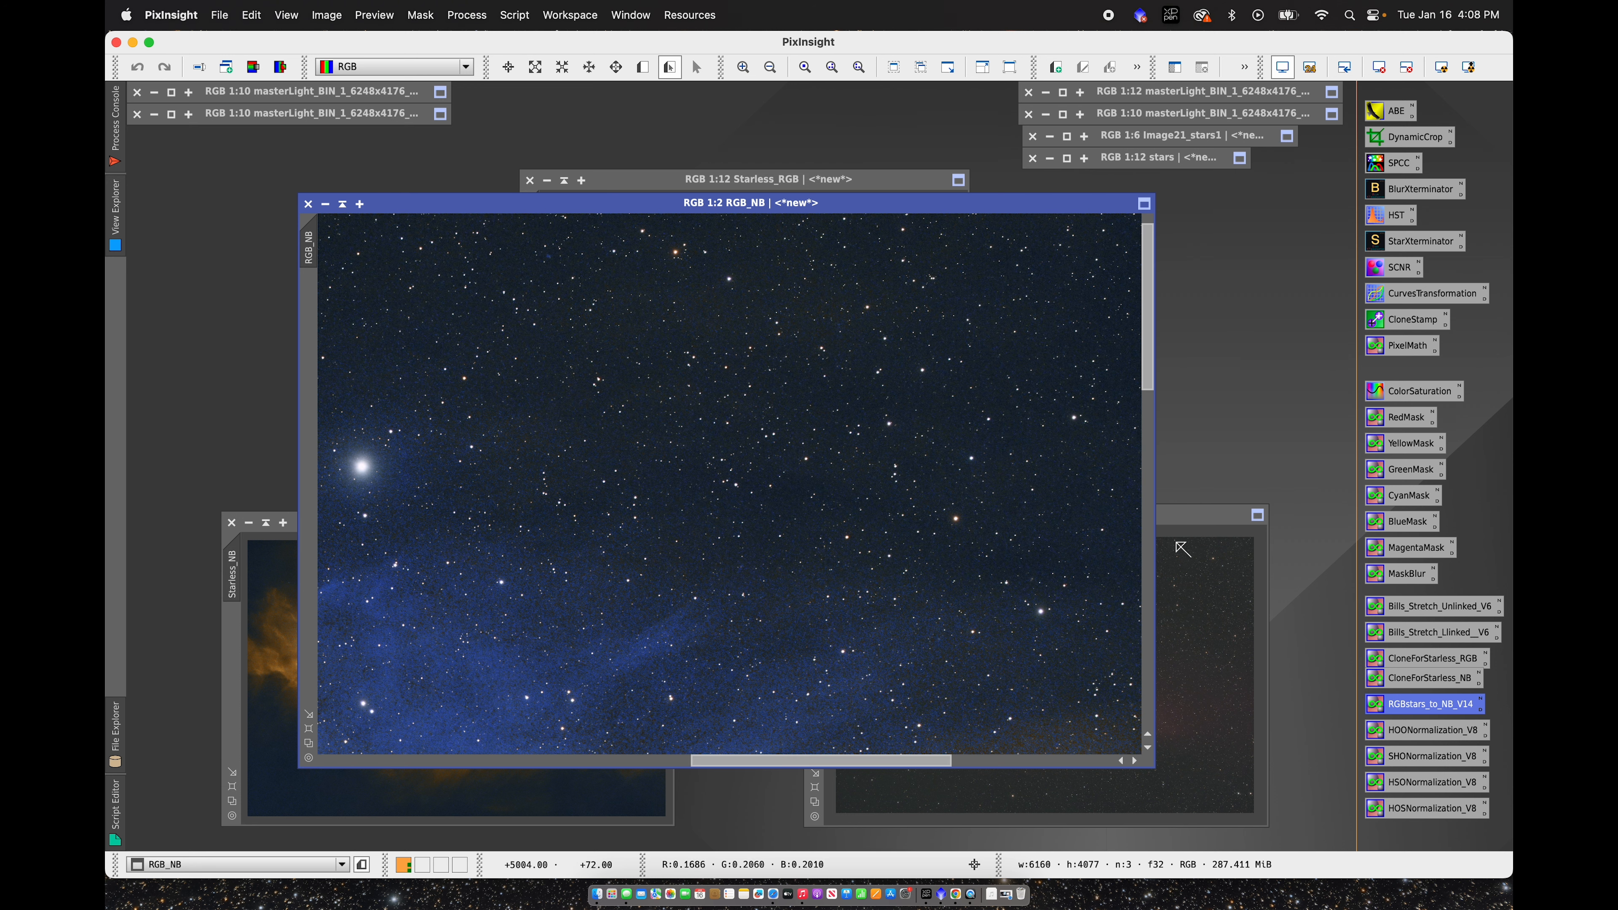
{"action": "scroll", "coordinate": [1083, 510], "scroll_direction": "down", "scroll_amount": 5}
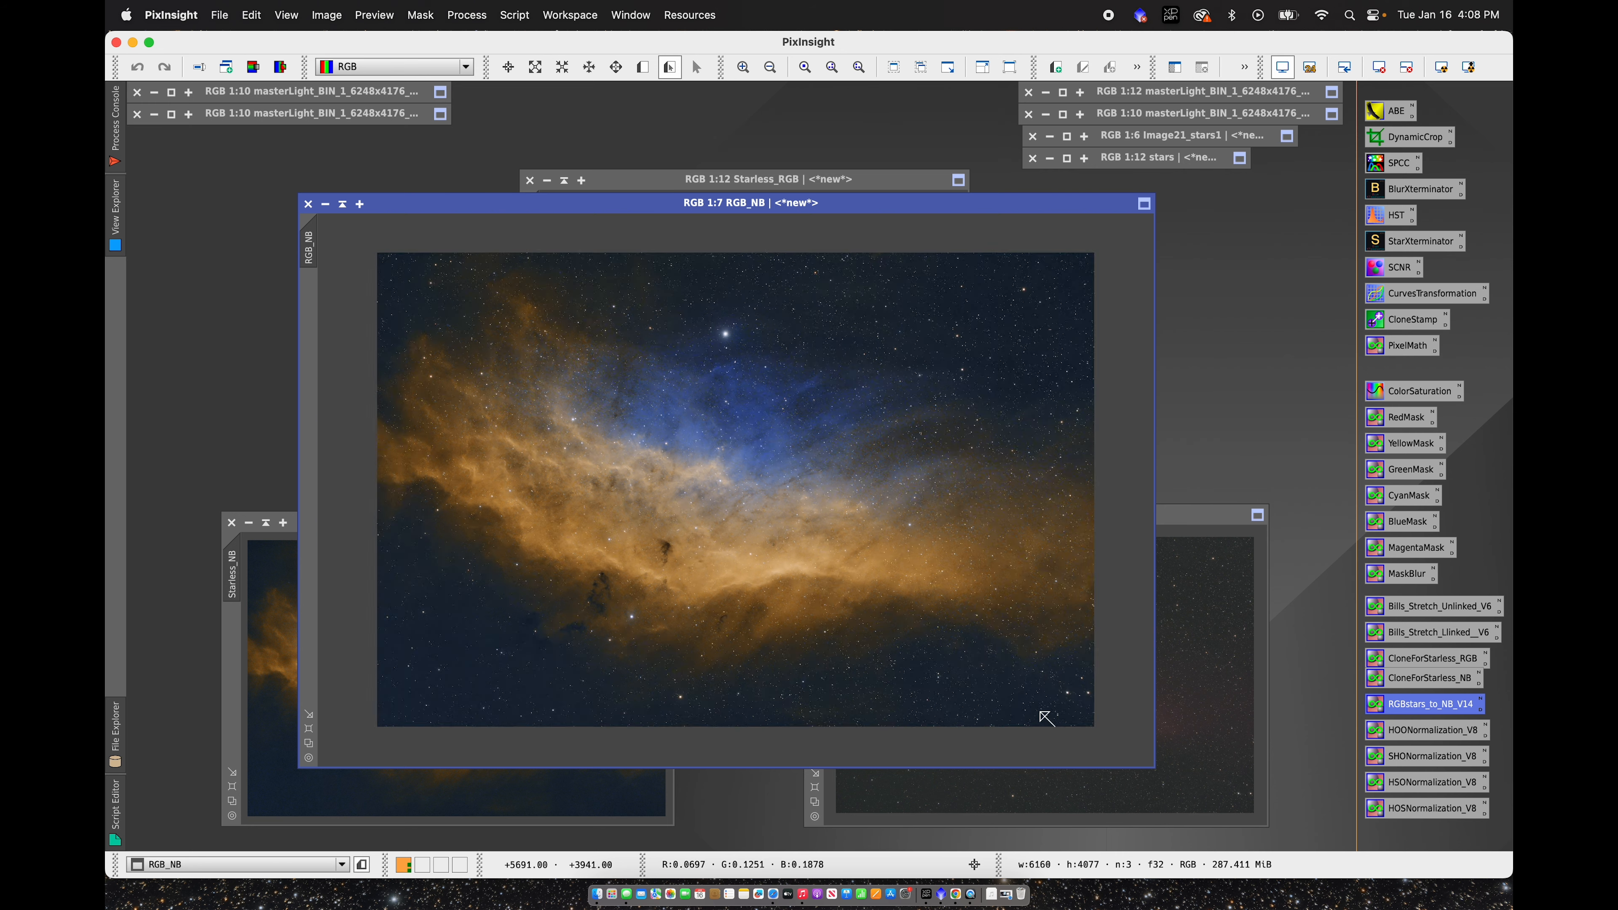
{"action": "scroll", "coordinate": [1042, 713], "scroll_direction": "down", "scroll_amount": 1}
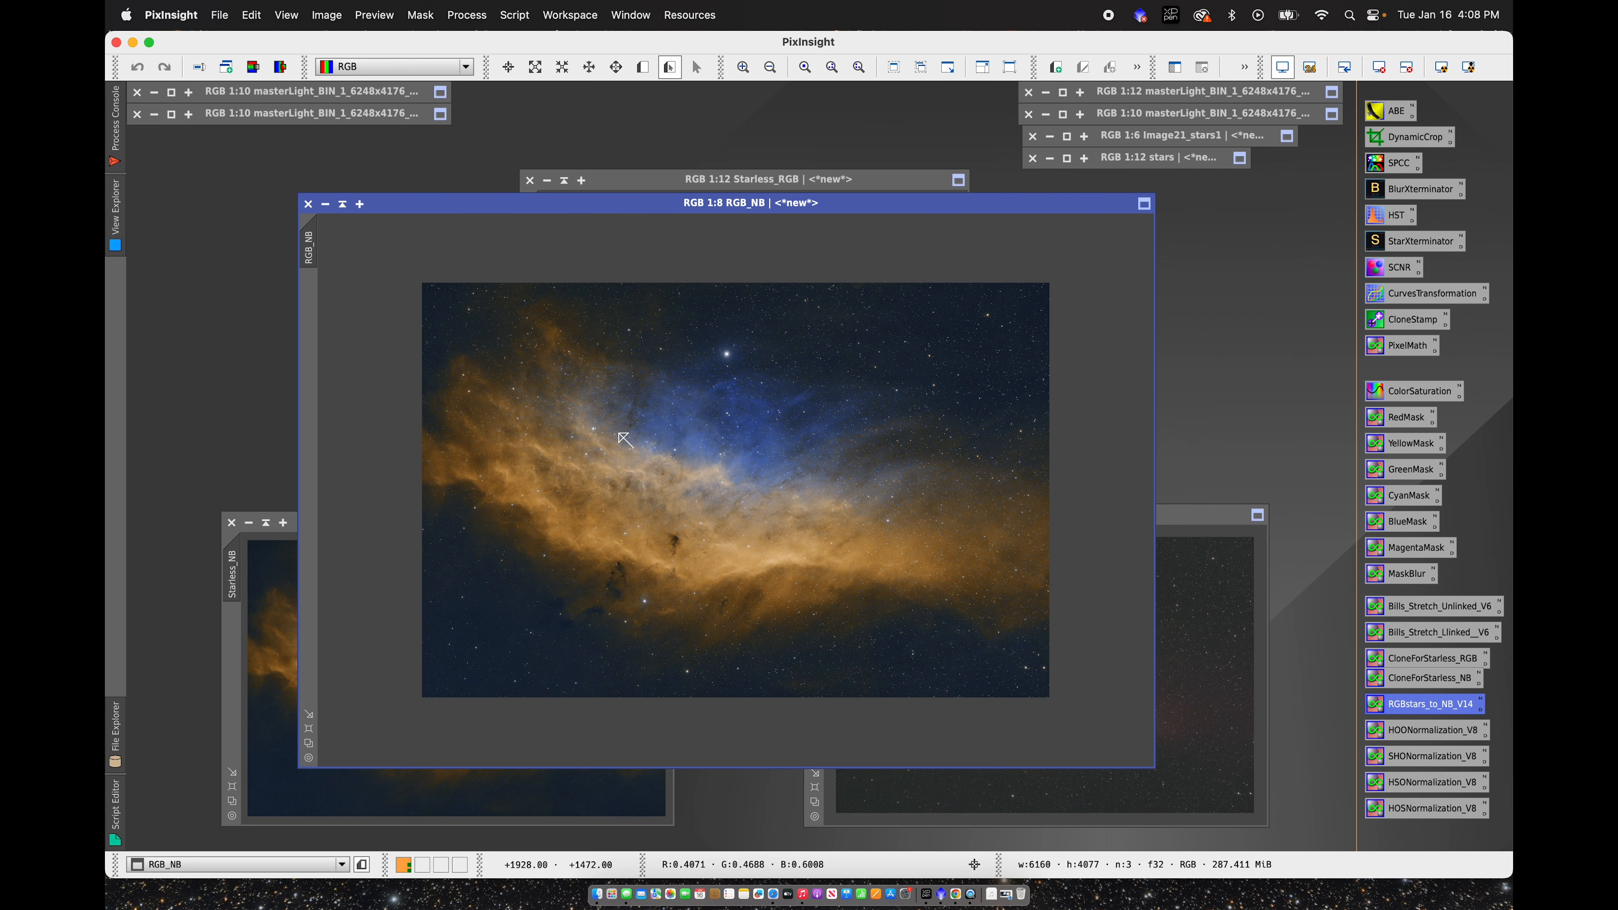
{"action": "scroll", "coordinate": [502, 609], "scroll_direction": "up", "scroll_amount": 6}
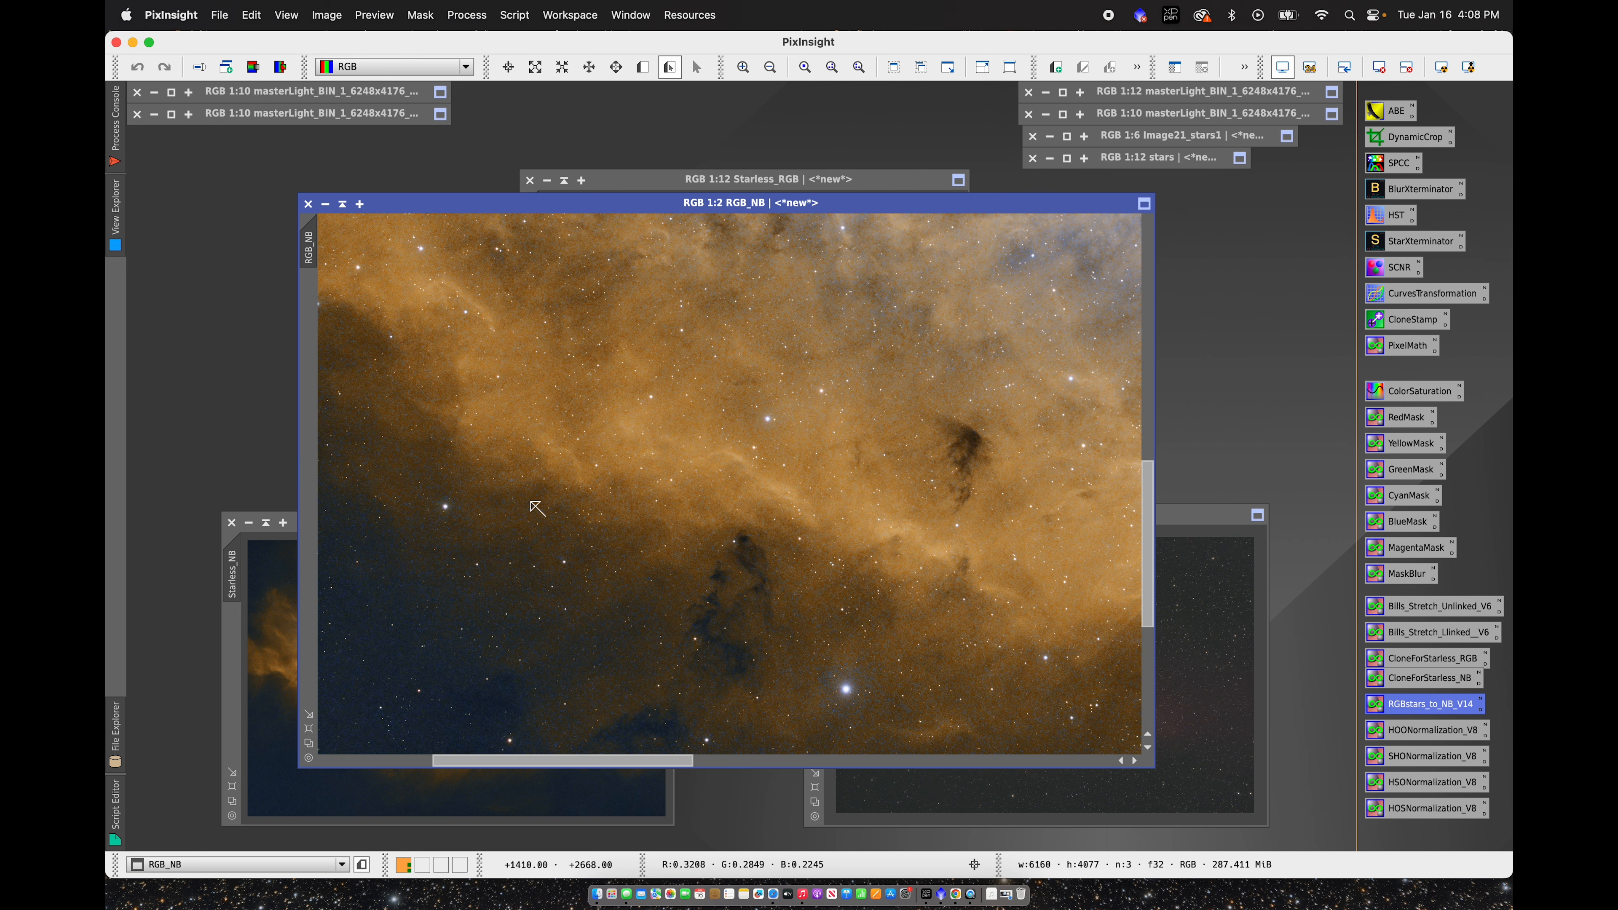
{"action": "scroll", "coordinate": [538, 509], "scroll_direction": "down", "scroll_amount": 3}
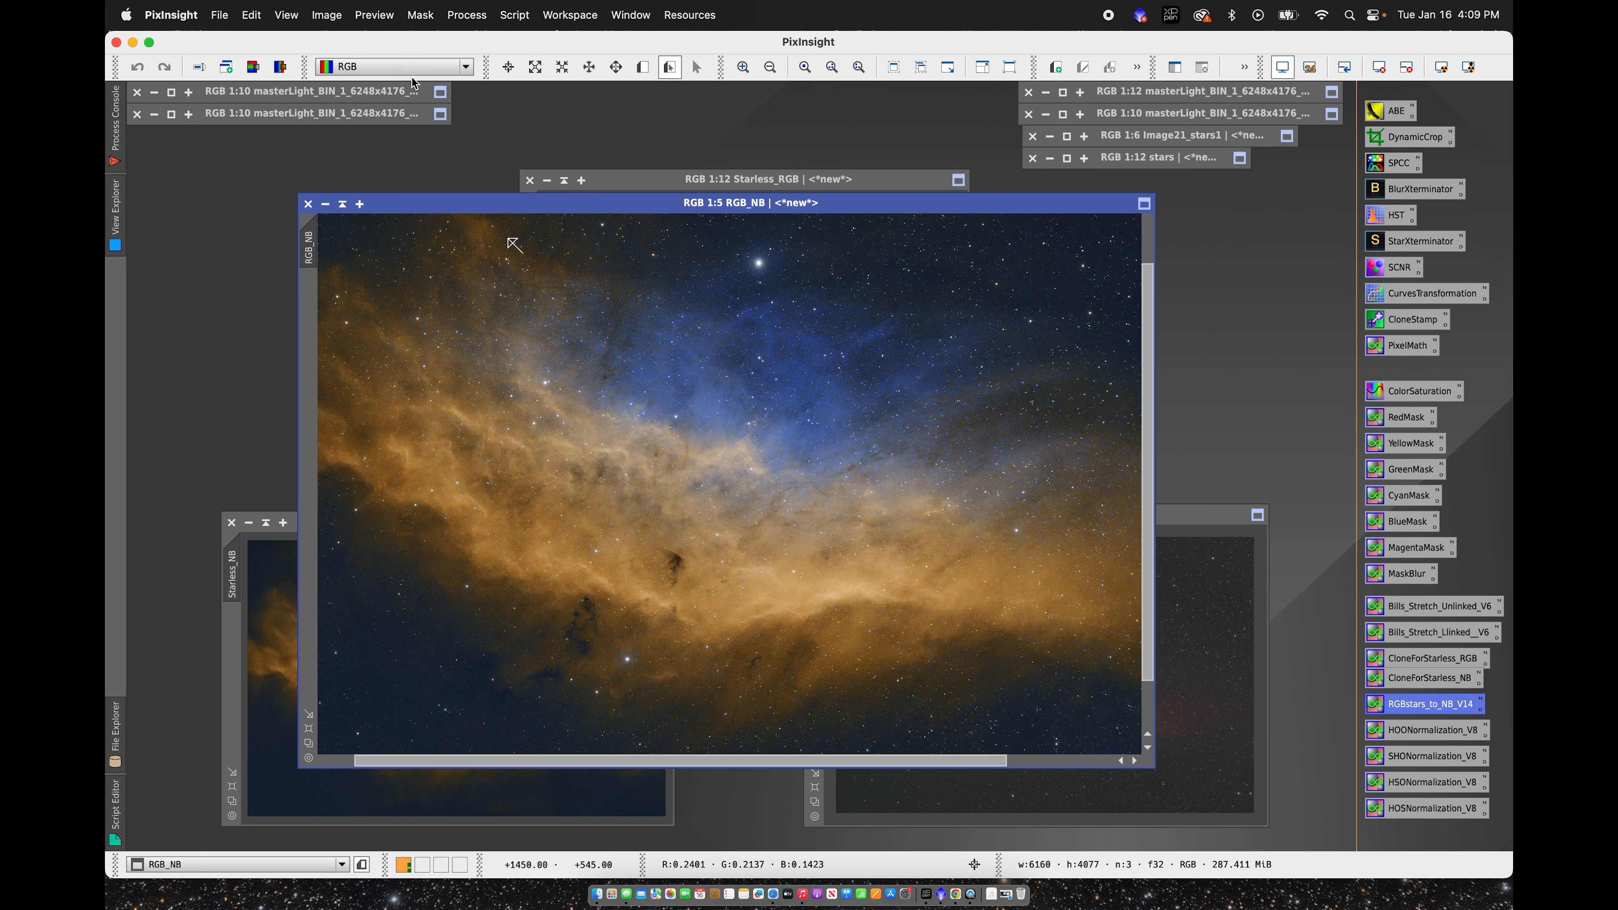
Step: Reduce the noise in the RGB_NB image with NoiseXTerminator at denoise 0.60 and detail 0.15, then close the process
{"action": "left_click", "coordinate": [468, 14]}
{"action": "mouse_move", "coordinate": [493, 43]}
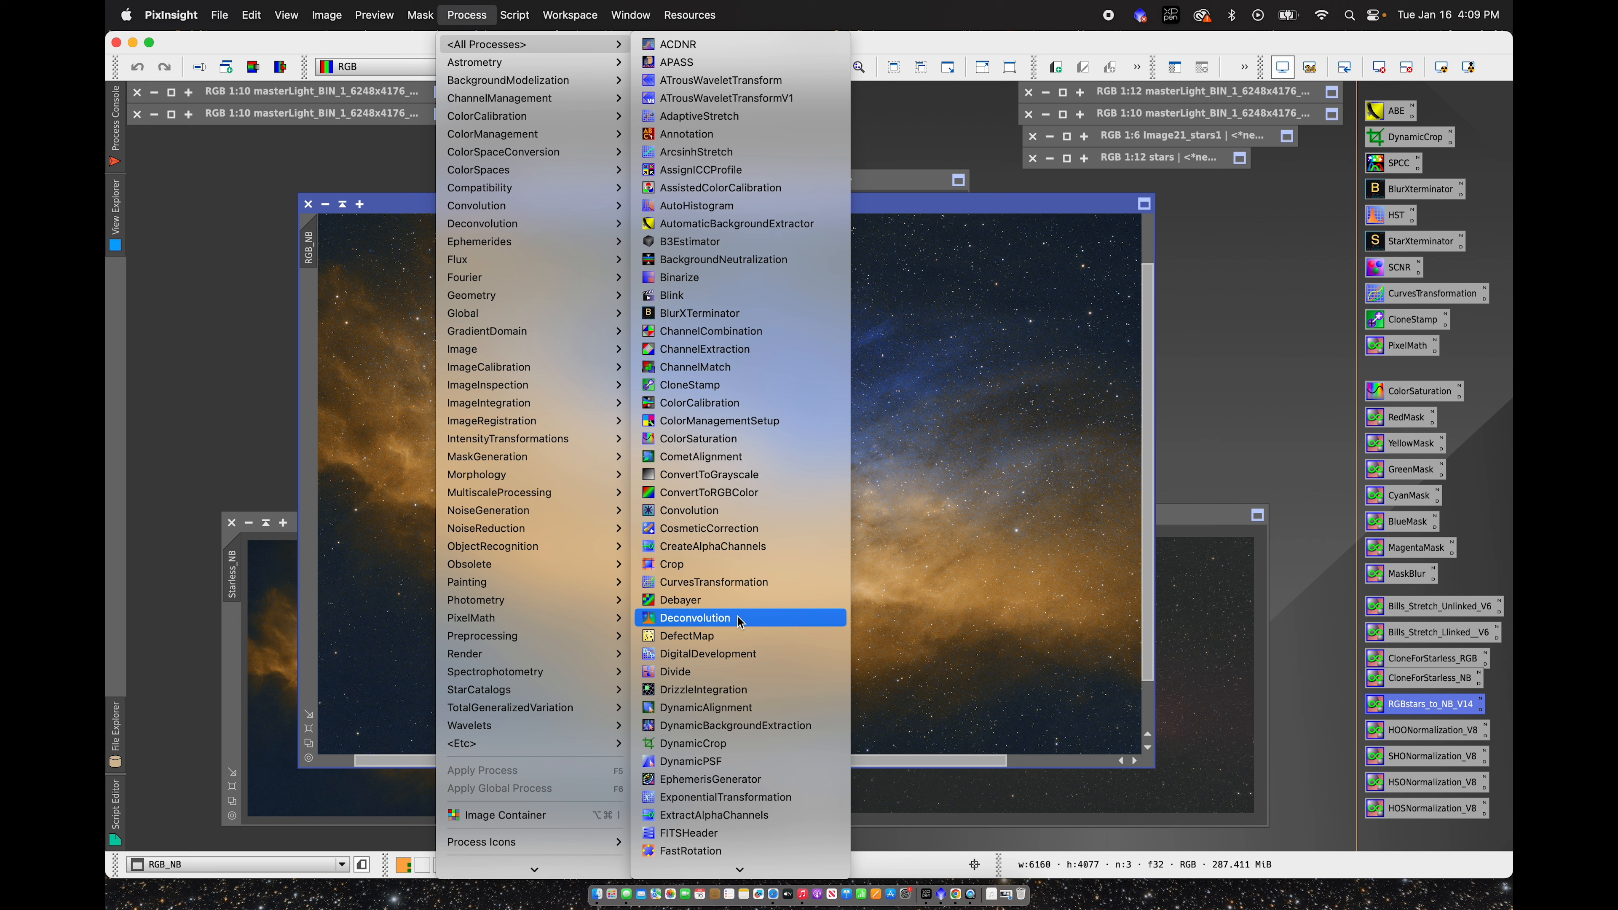
{"action": "scroll", "coordinate": [743, 743], "scroll_direction": "down", "scroll_amount": 5}
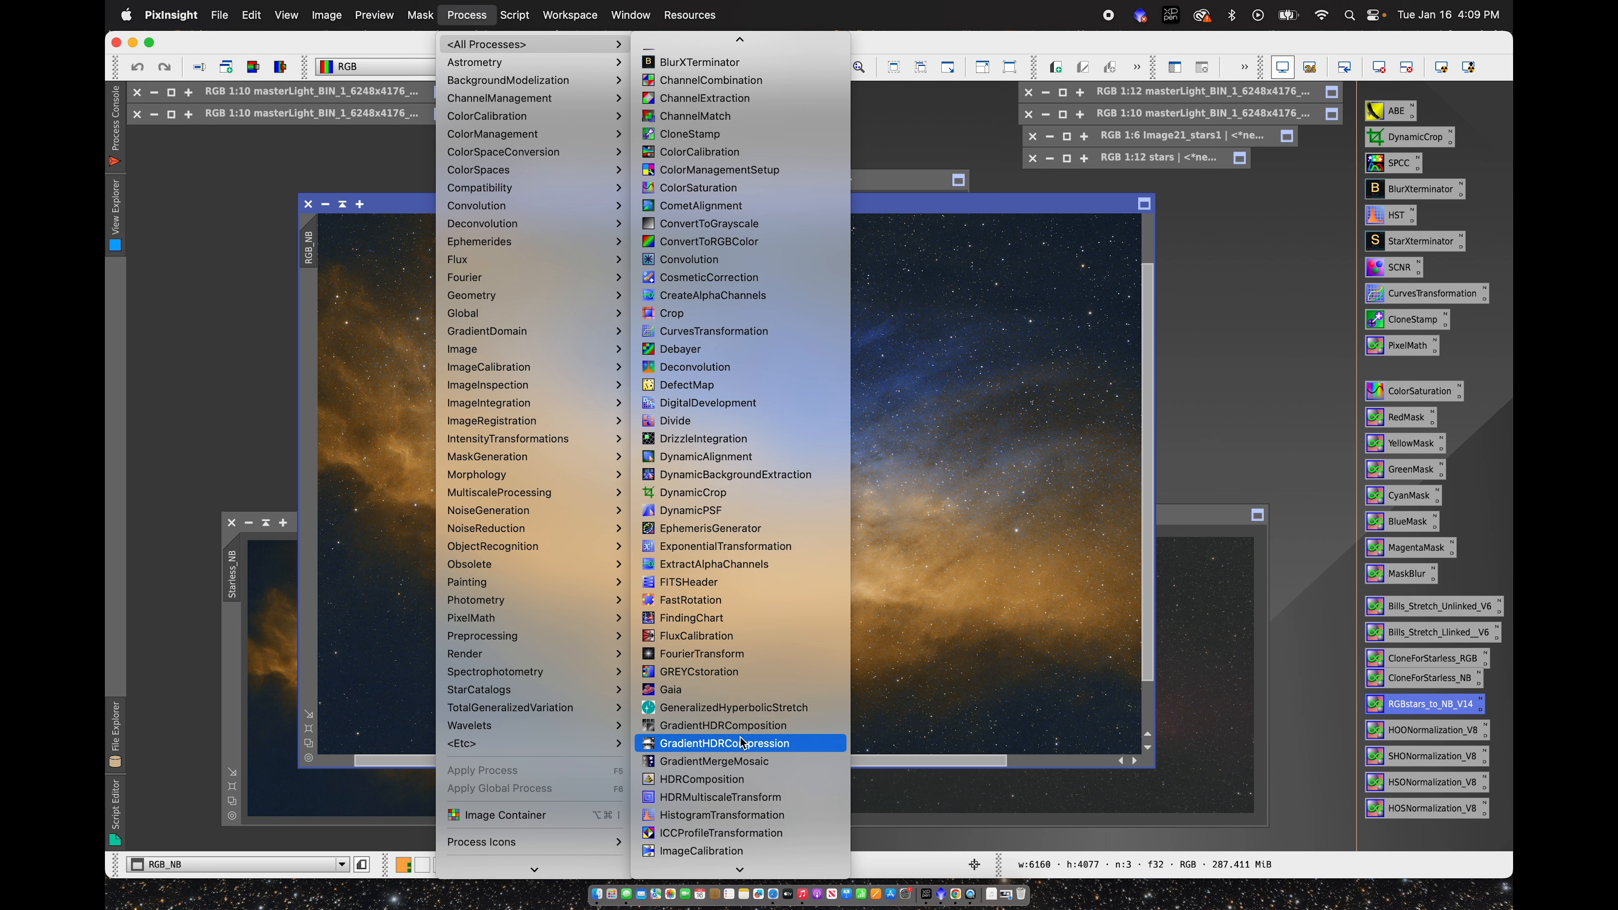
{"action": "scroll", "coordinate": [743, 743], "scroll_direction": "down", "scroll_amount": 9}
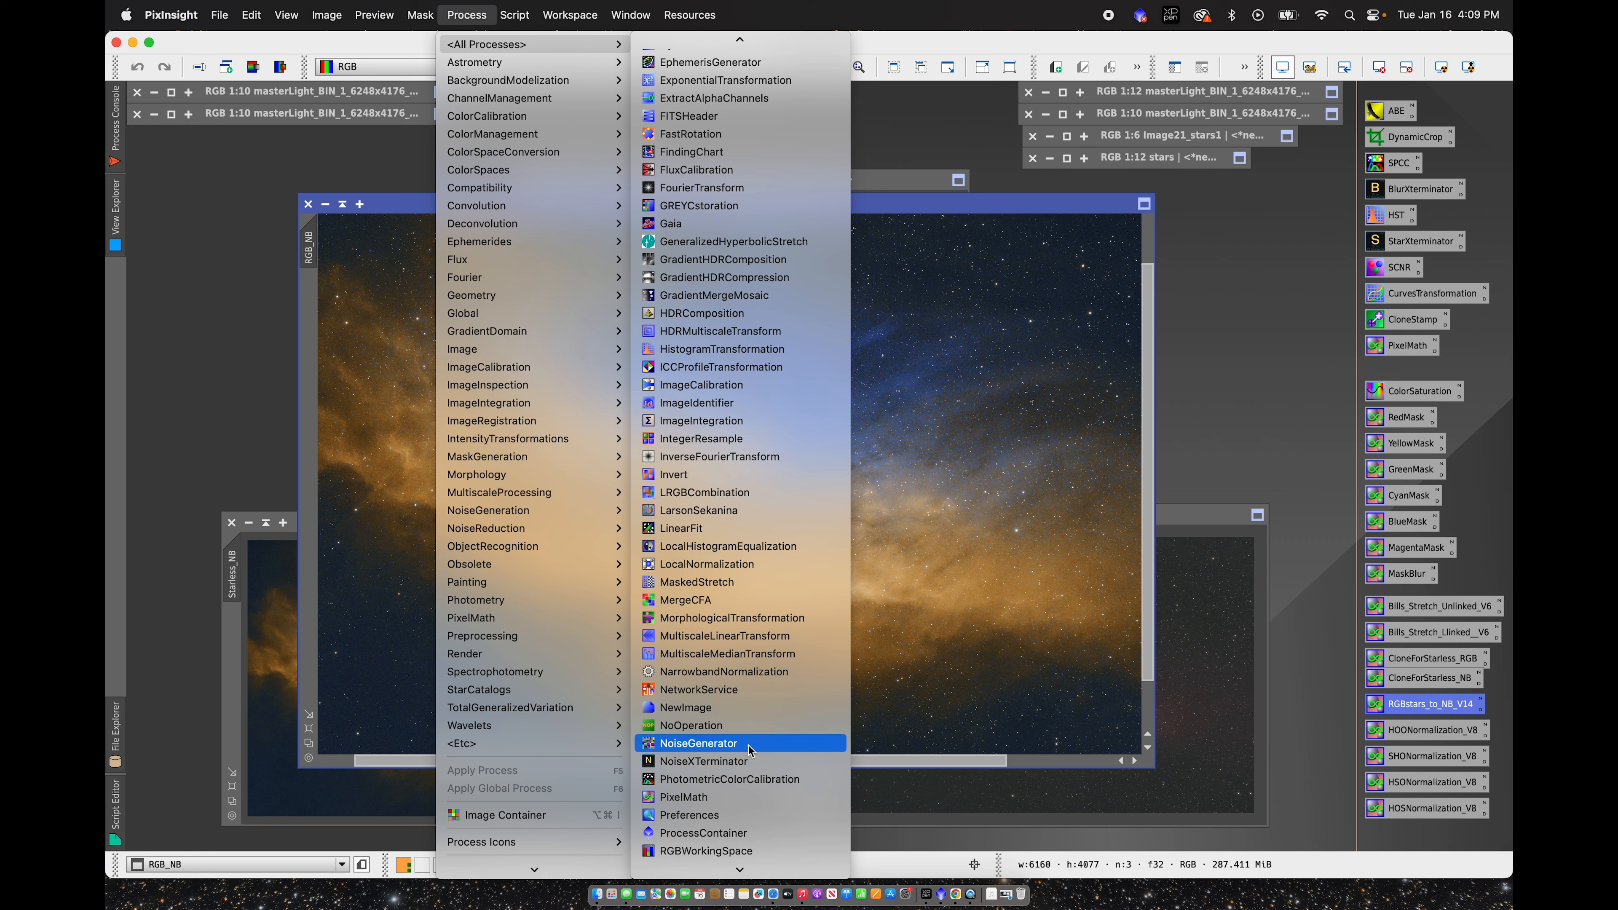
{"action": "left_click", "coordinate": [751, 761]}
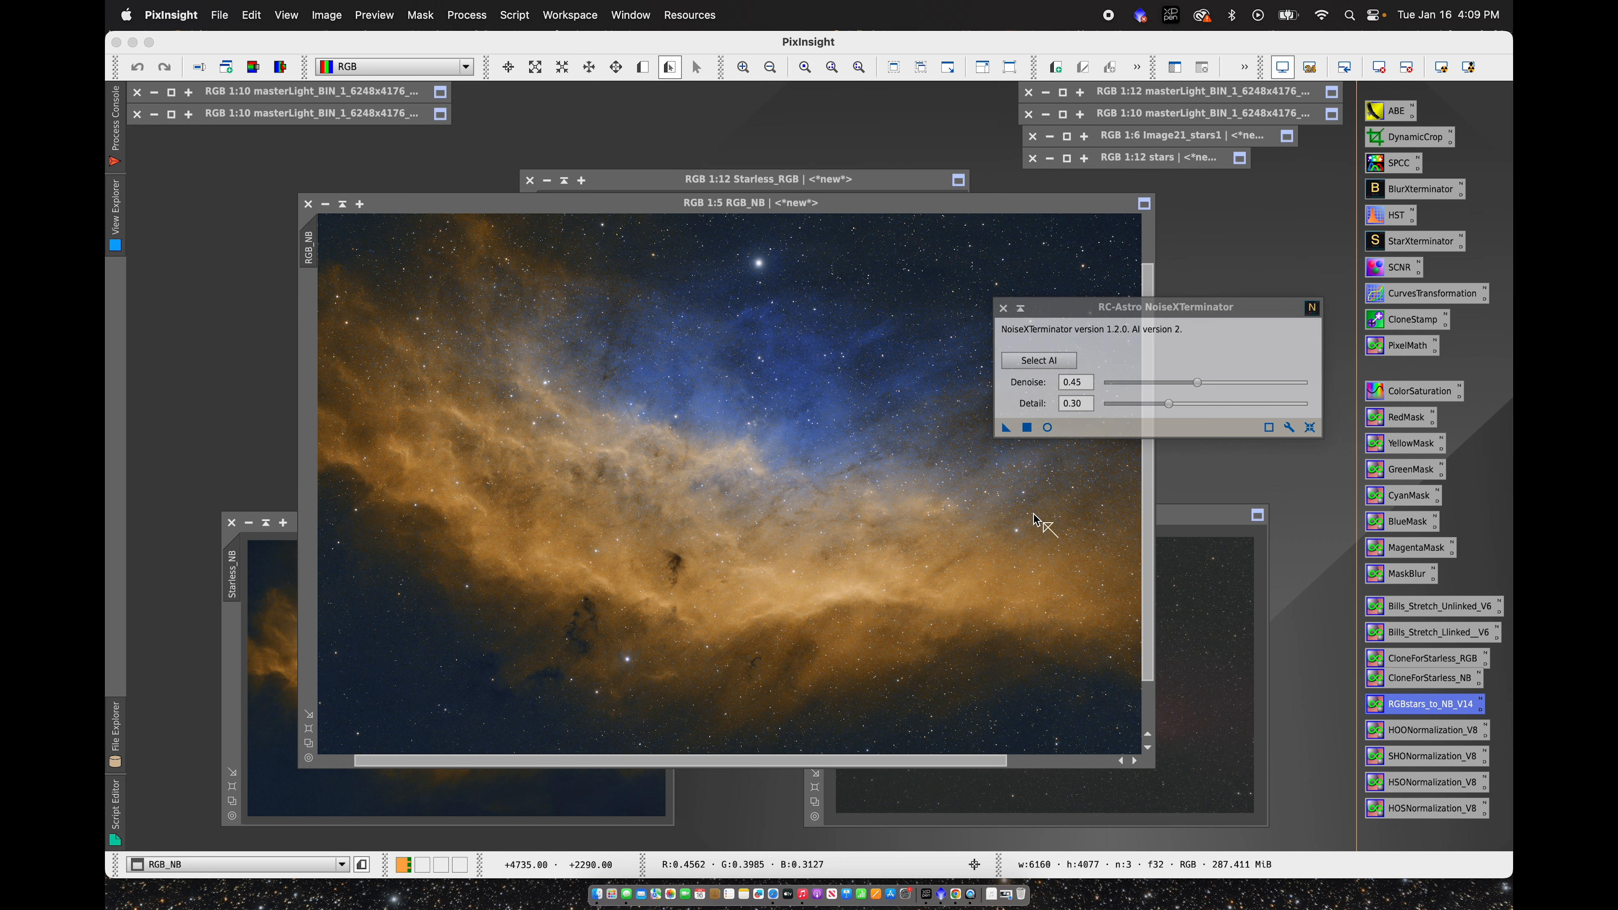
{"action": "left_click", "coordinate": [1309, 427]}
{"action": "left_click_drag", "start_coordinate": [1281, 383], "coordinate": [1270, 385]}
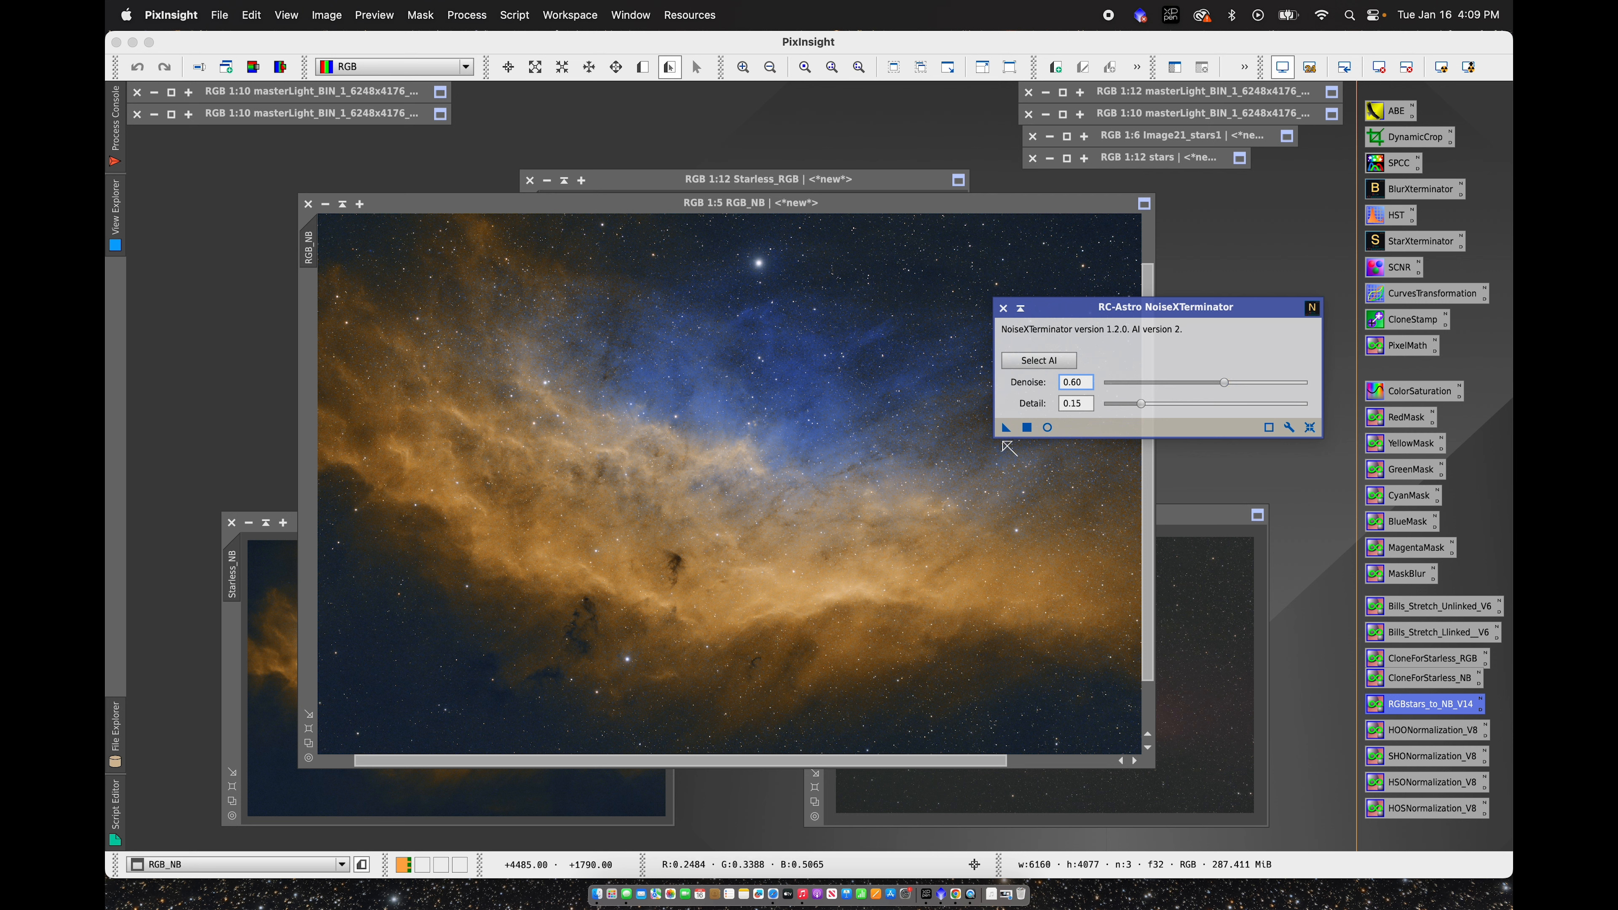
{"action": "left_click", "coordinate": [547, 594]}
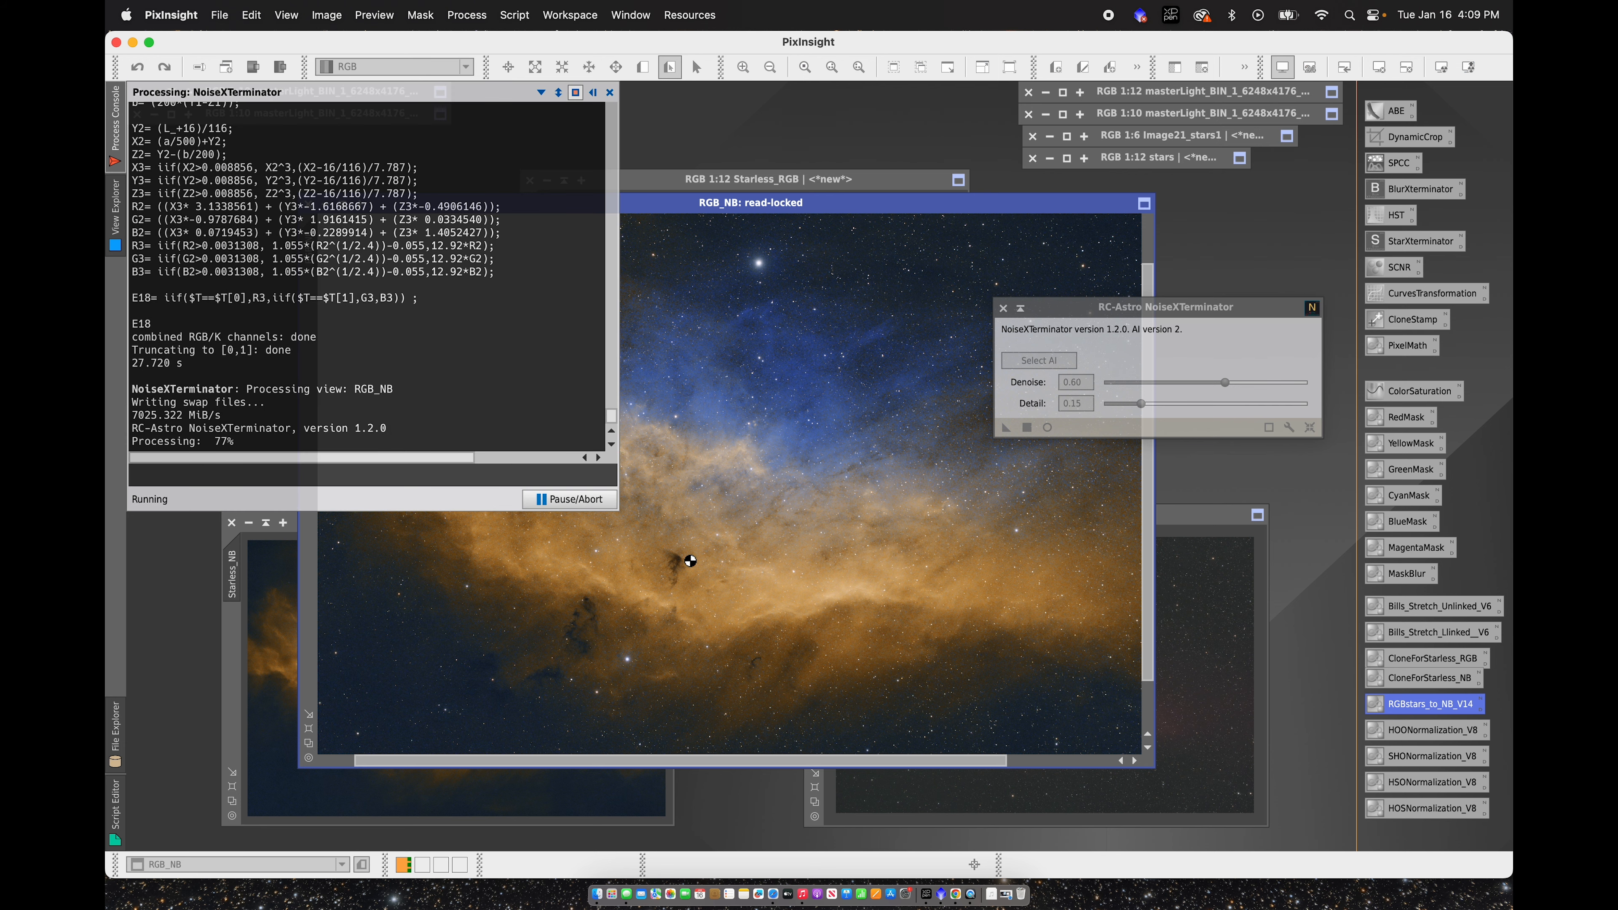
{"action": "left_click", "coordinate": [1003, 309]}
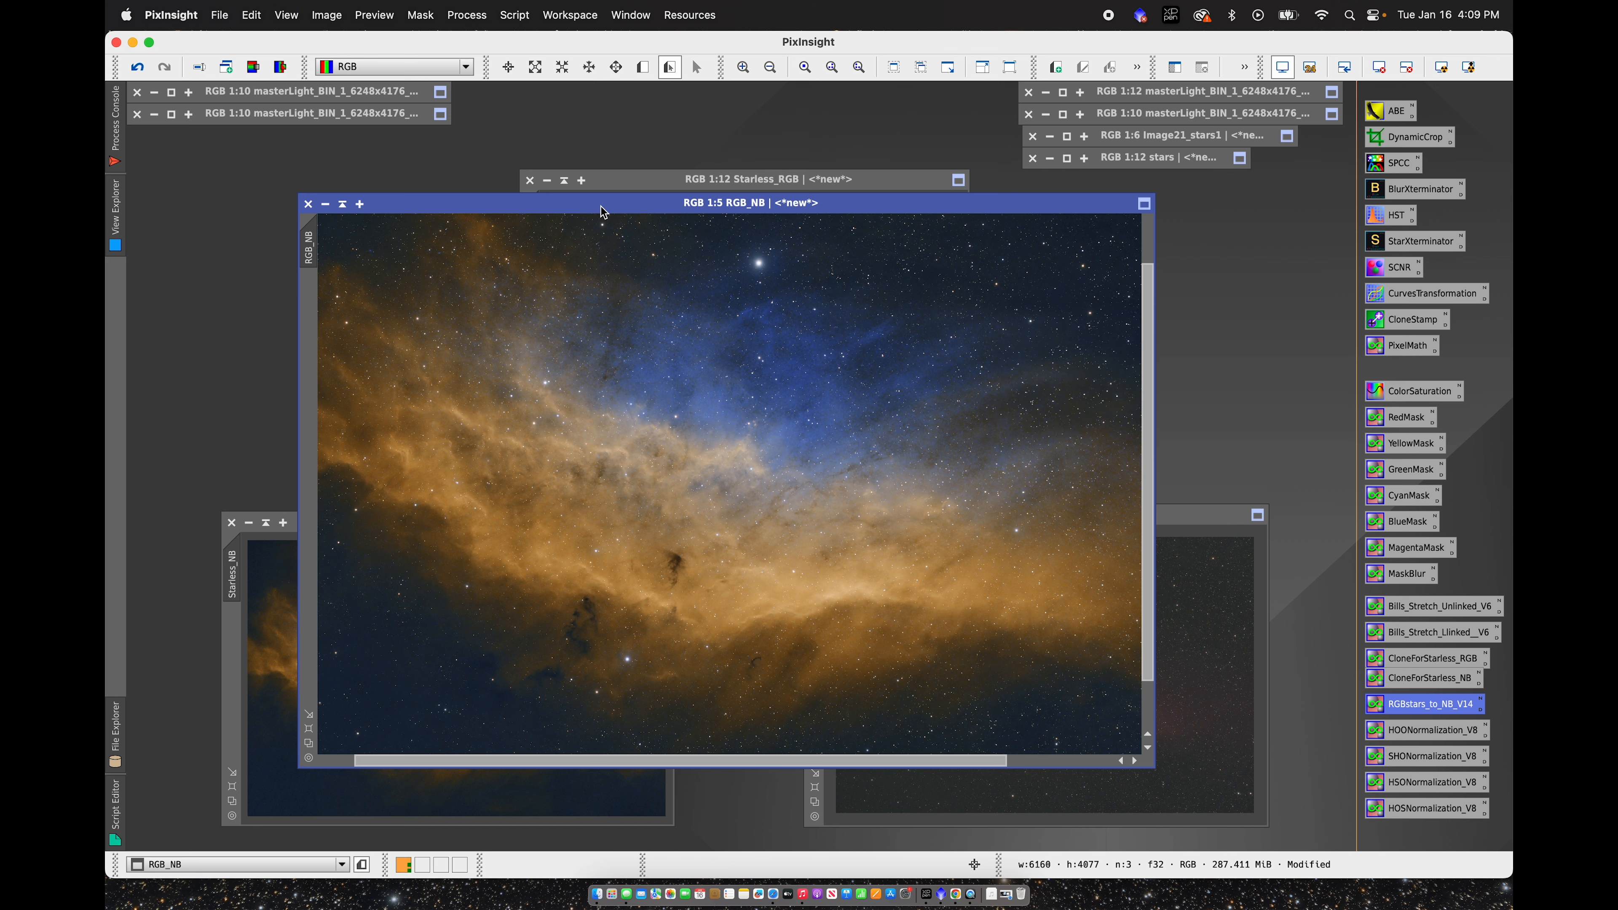
Step: Compare the RGB_NB image at 1:1 with and without the noise reduction, leaving the noise reduction applied
{"action": "left_click", "coordinate": [743, 66]}
{"action": "left_click", "coordinate": [743, 66]}
{"action": "left_click", "coordinate": [742, 66]}
{"action": "left_click", "coordinate": [743, 66]}
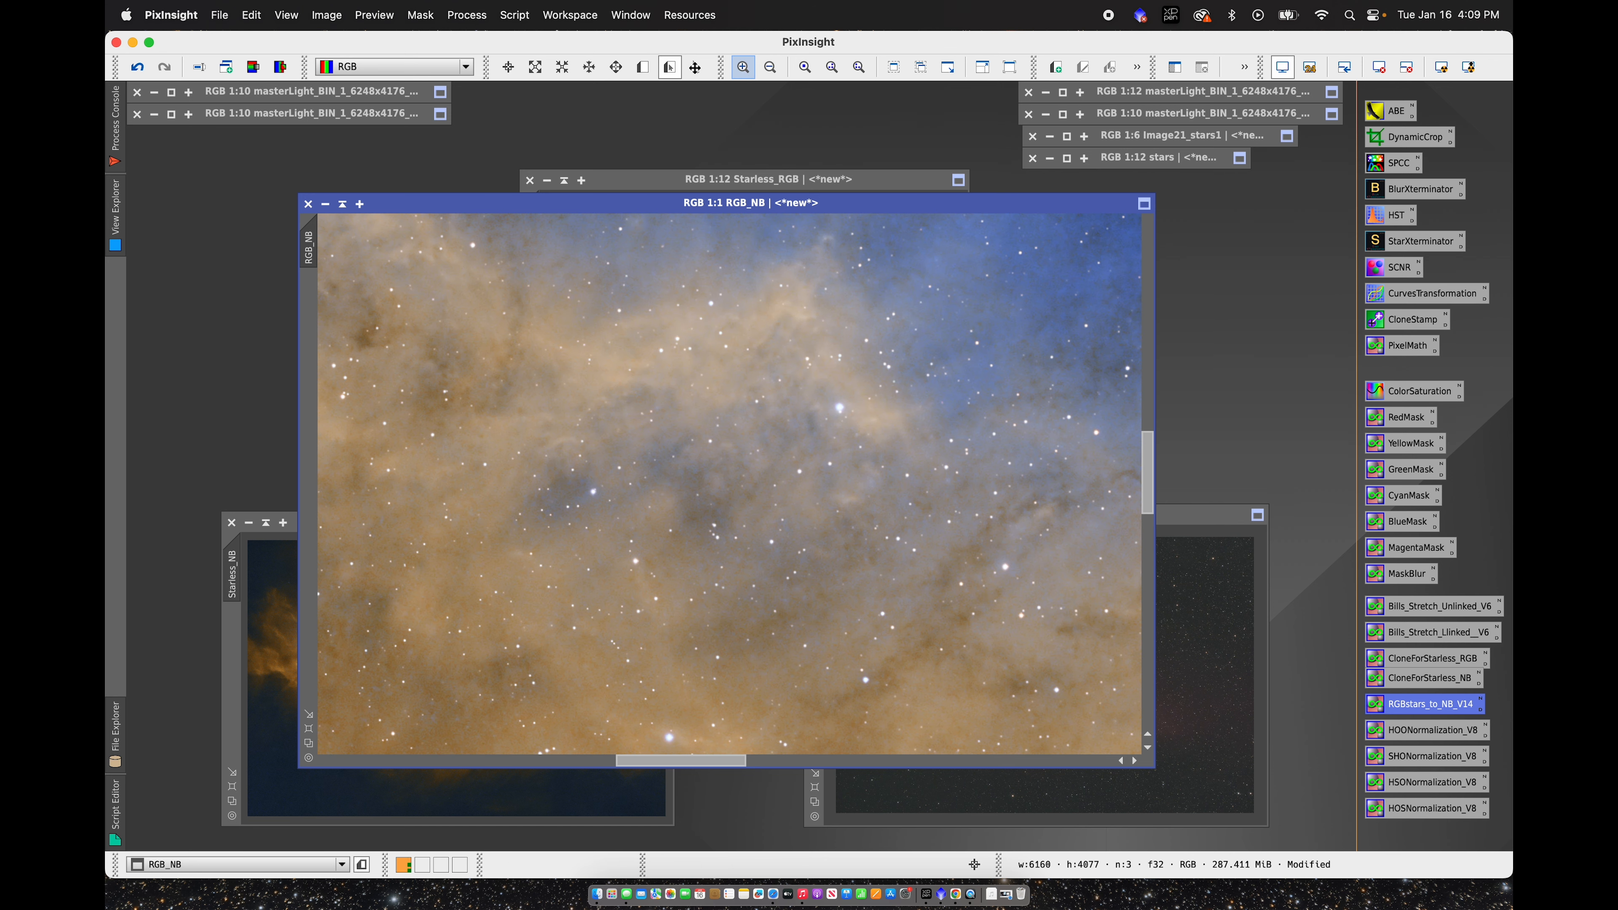
{"action": "left_click", "coordinate": [139, 67]}
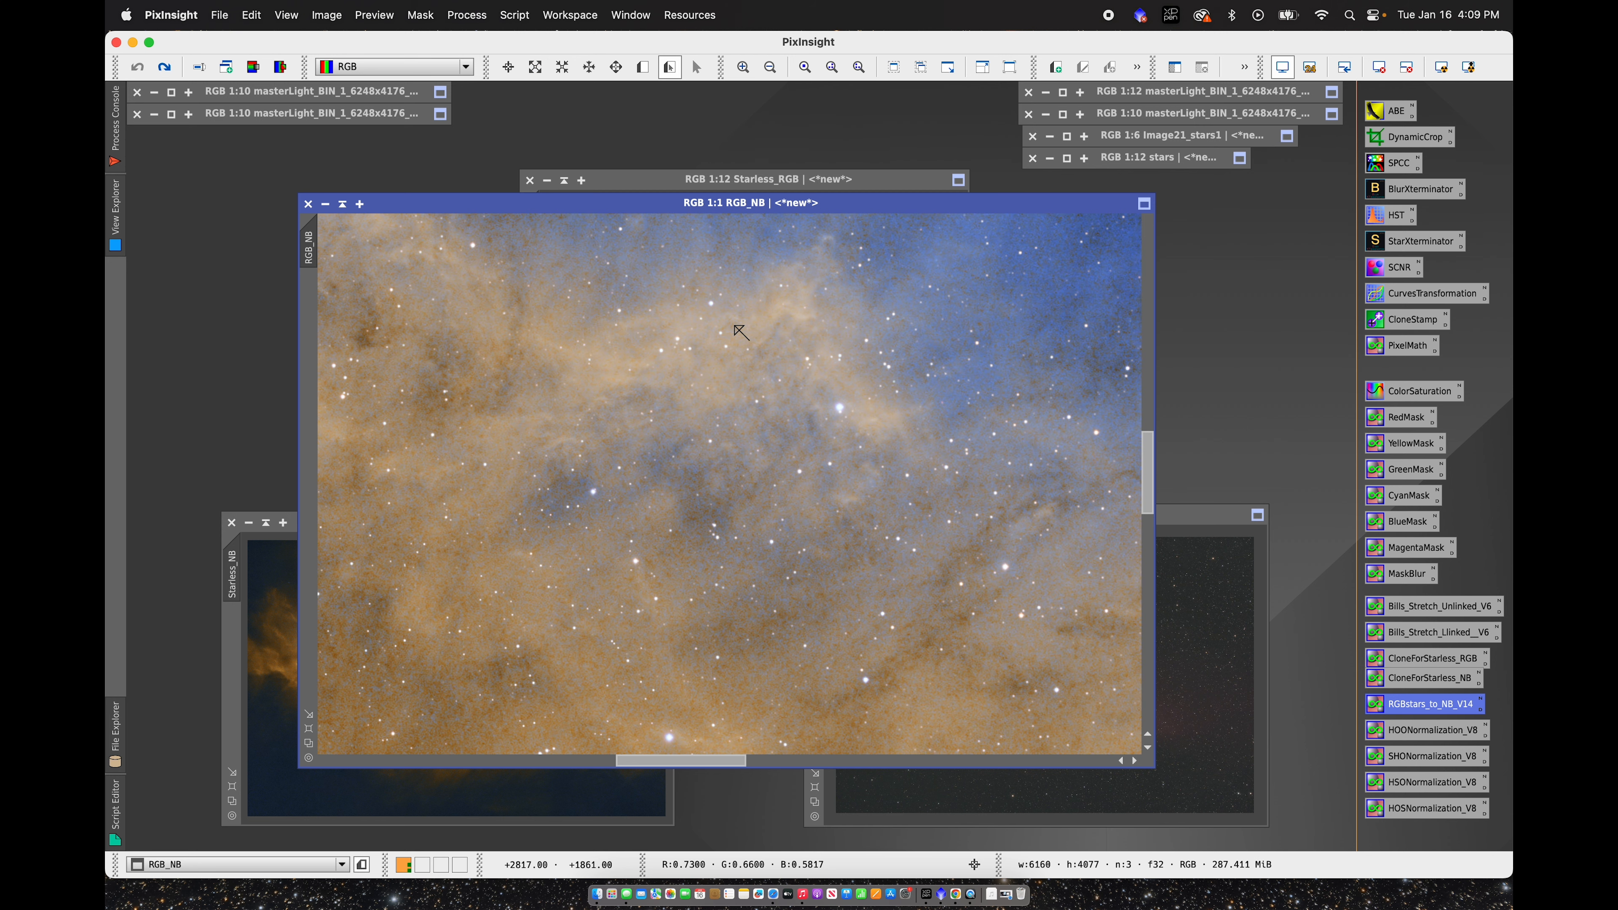
{"action": "left_click", "coordinate": [164, 66]}
{"action": "scroll", "coordinate": [834, 486], "scroll_direction": "down", "scroll_amount": 5}
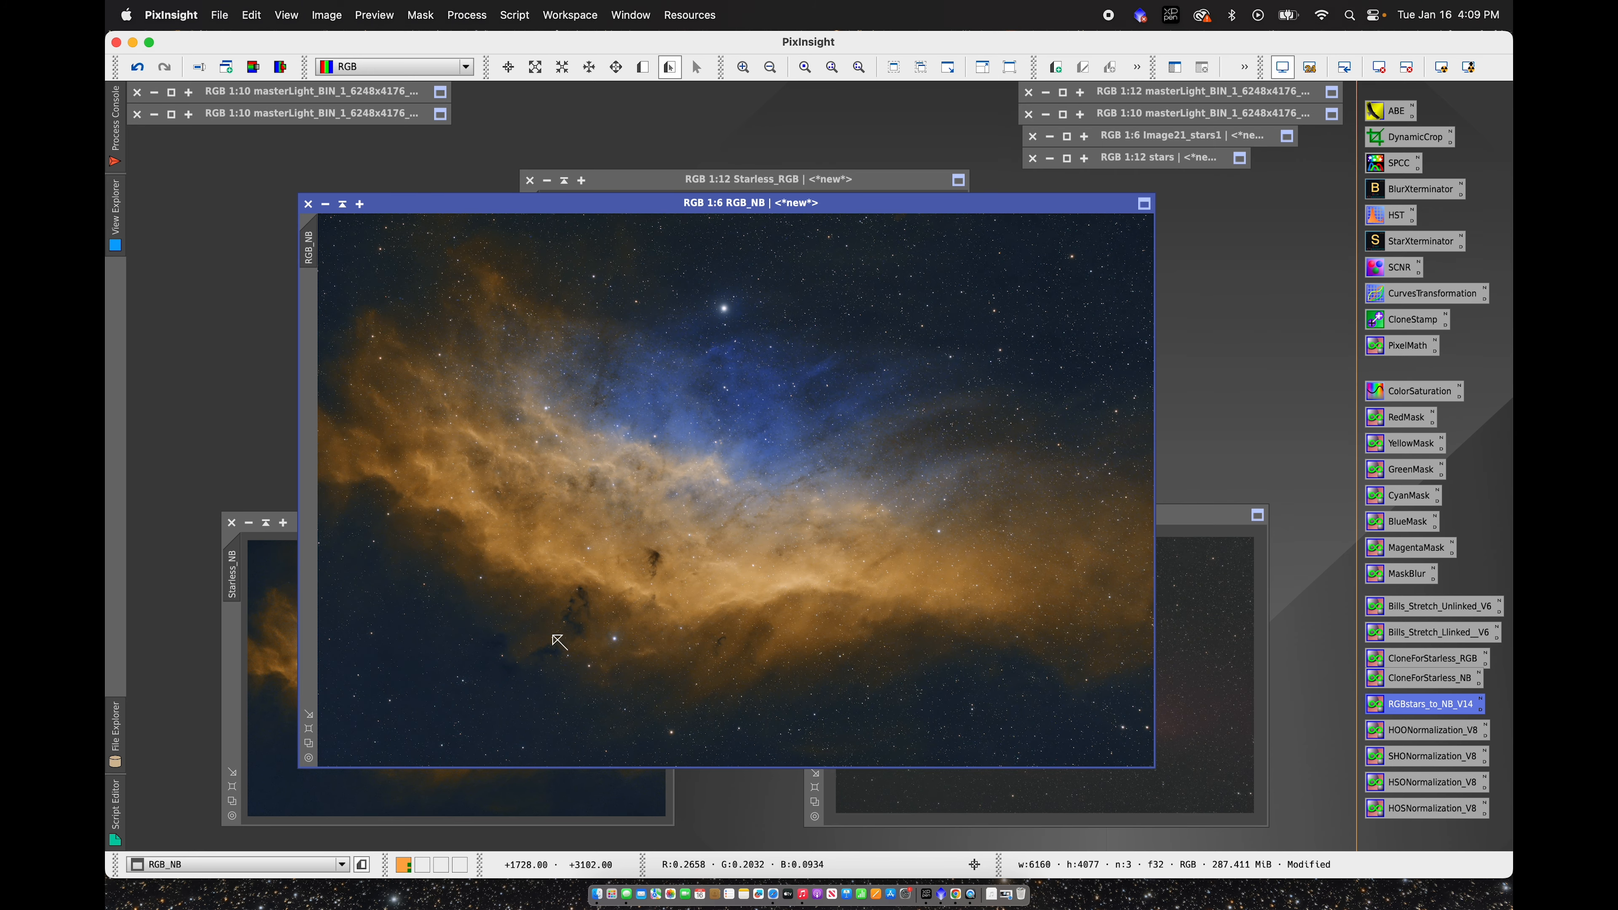
Step: Move the RGB_NB image aside and open HistogramTransformation with RGB_NB as its view and a real-time preview
{"action": "left_click_drag", "start_coordinate": [1010, 206], "coordinate": [875, 194]}
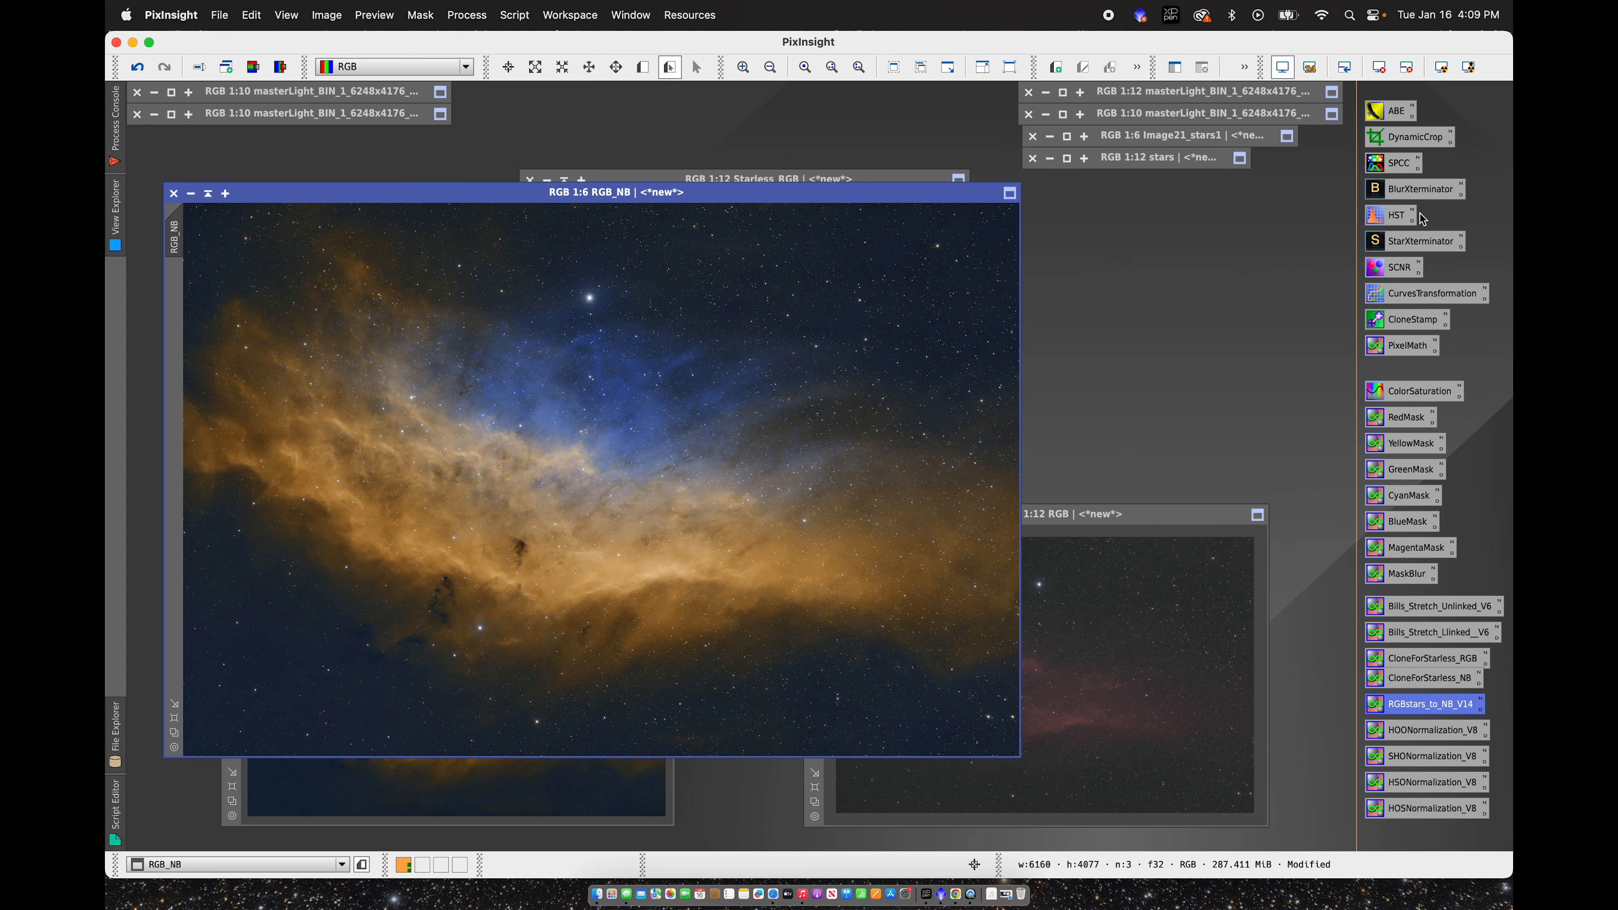
{"action": "double_click", "coordinate": [1399, 215]}
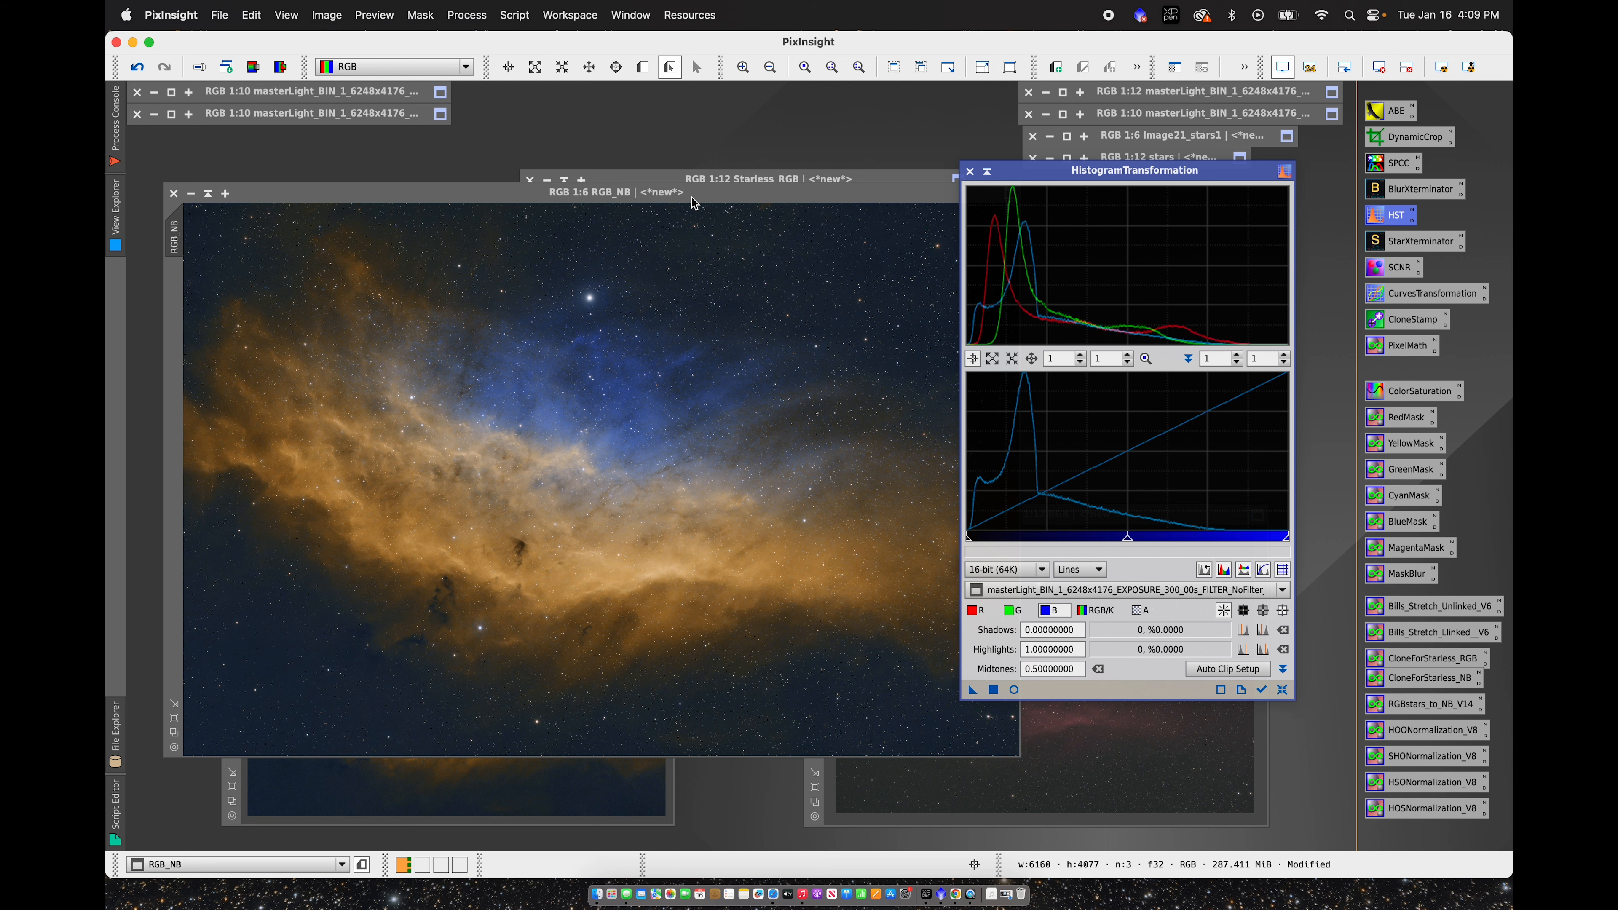
{"action": "left_click_drag", "start_coordinate": [695, 203], "coordinate": [668, 202]}
{"action": "left_click", "coordinate": [1111, 591]}
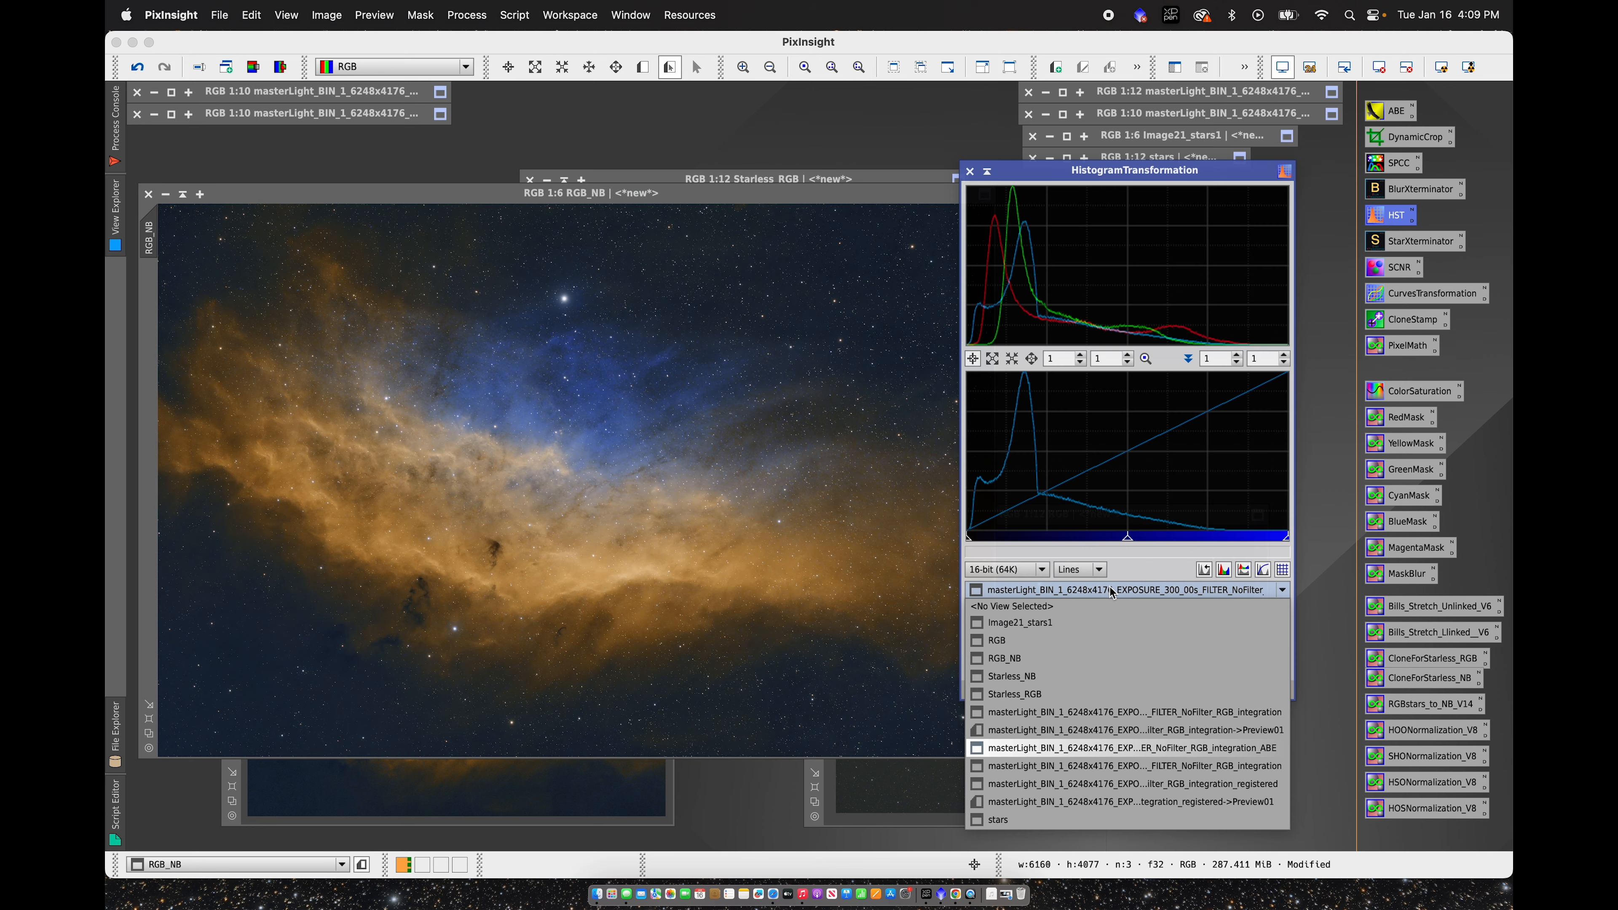
{"action": "left_click", "coordinate": [1083, 659]}
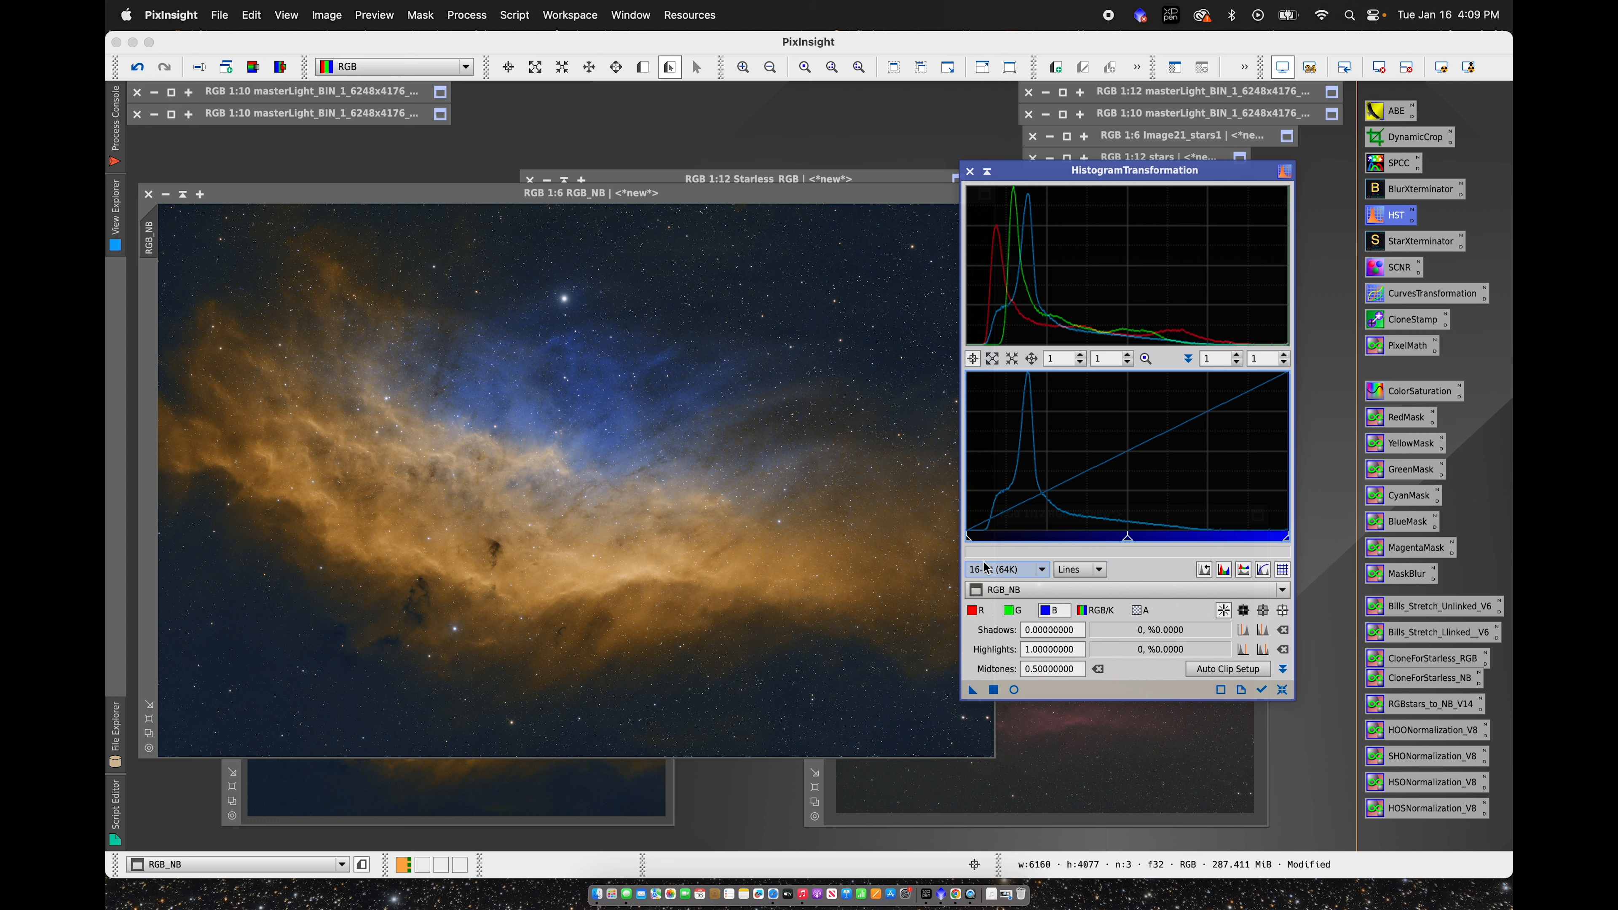
{"action": "left_click", "coordinate": [1014, 690]}
Step: Raise the shadows point to 0.03291139 for the blue channel and 0.01012658 for the green channel
{"action": "left_click_drag", "start_coordinate": [971, 539], "coordinate": [976, 537]}
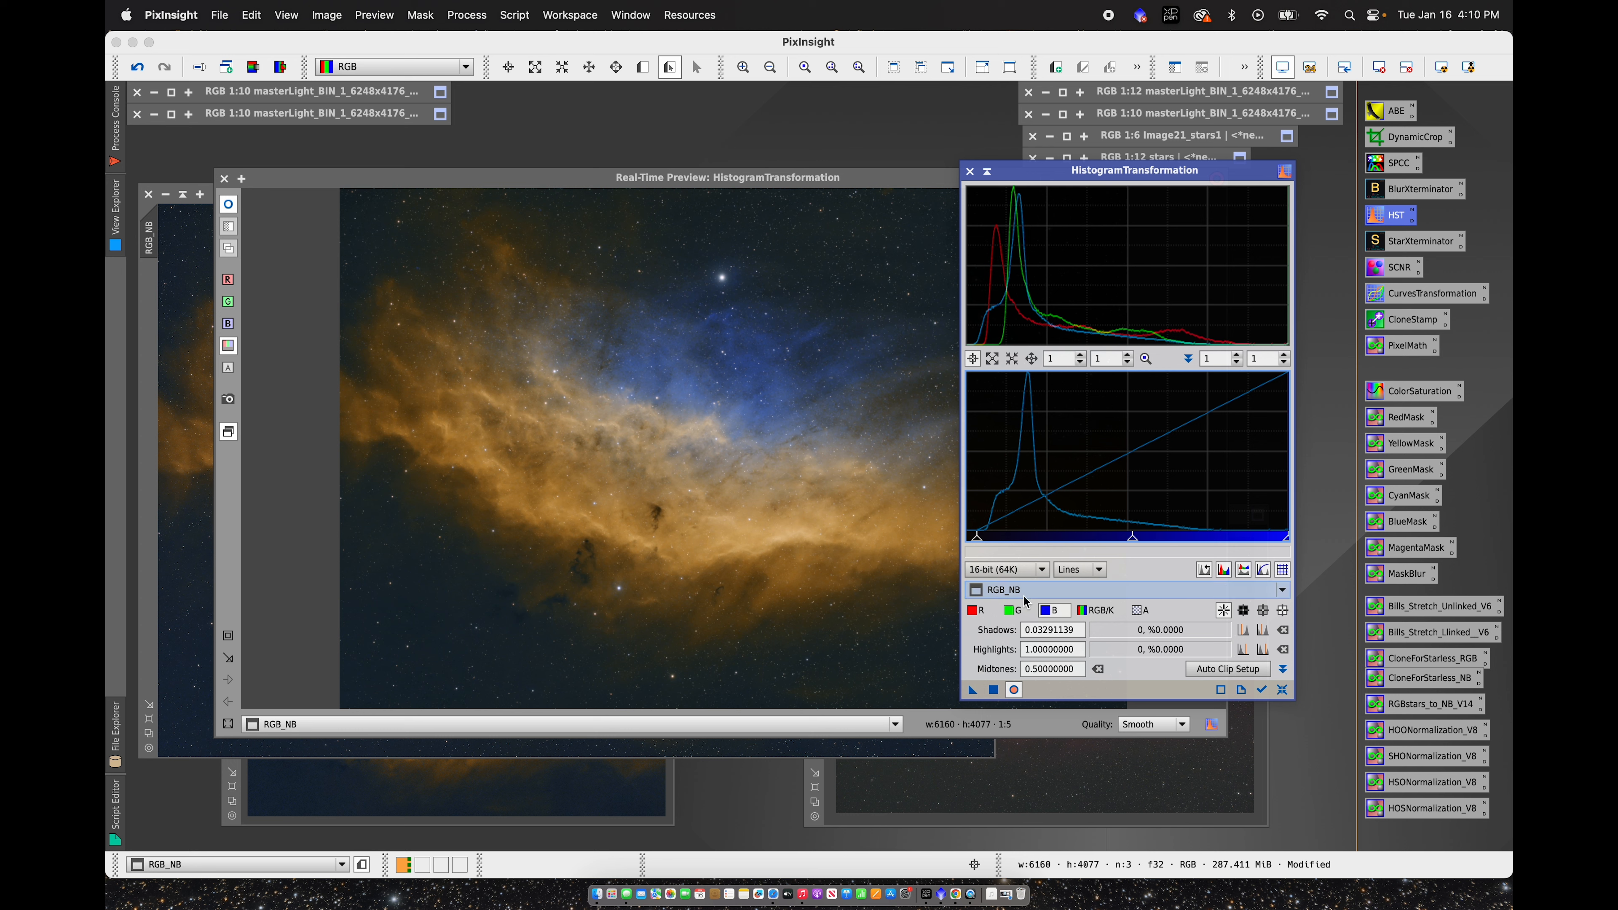
{"action": "left_click", "coordinate": [1013, 611]}
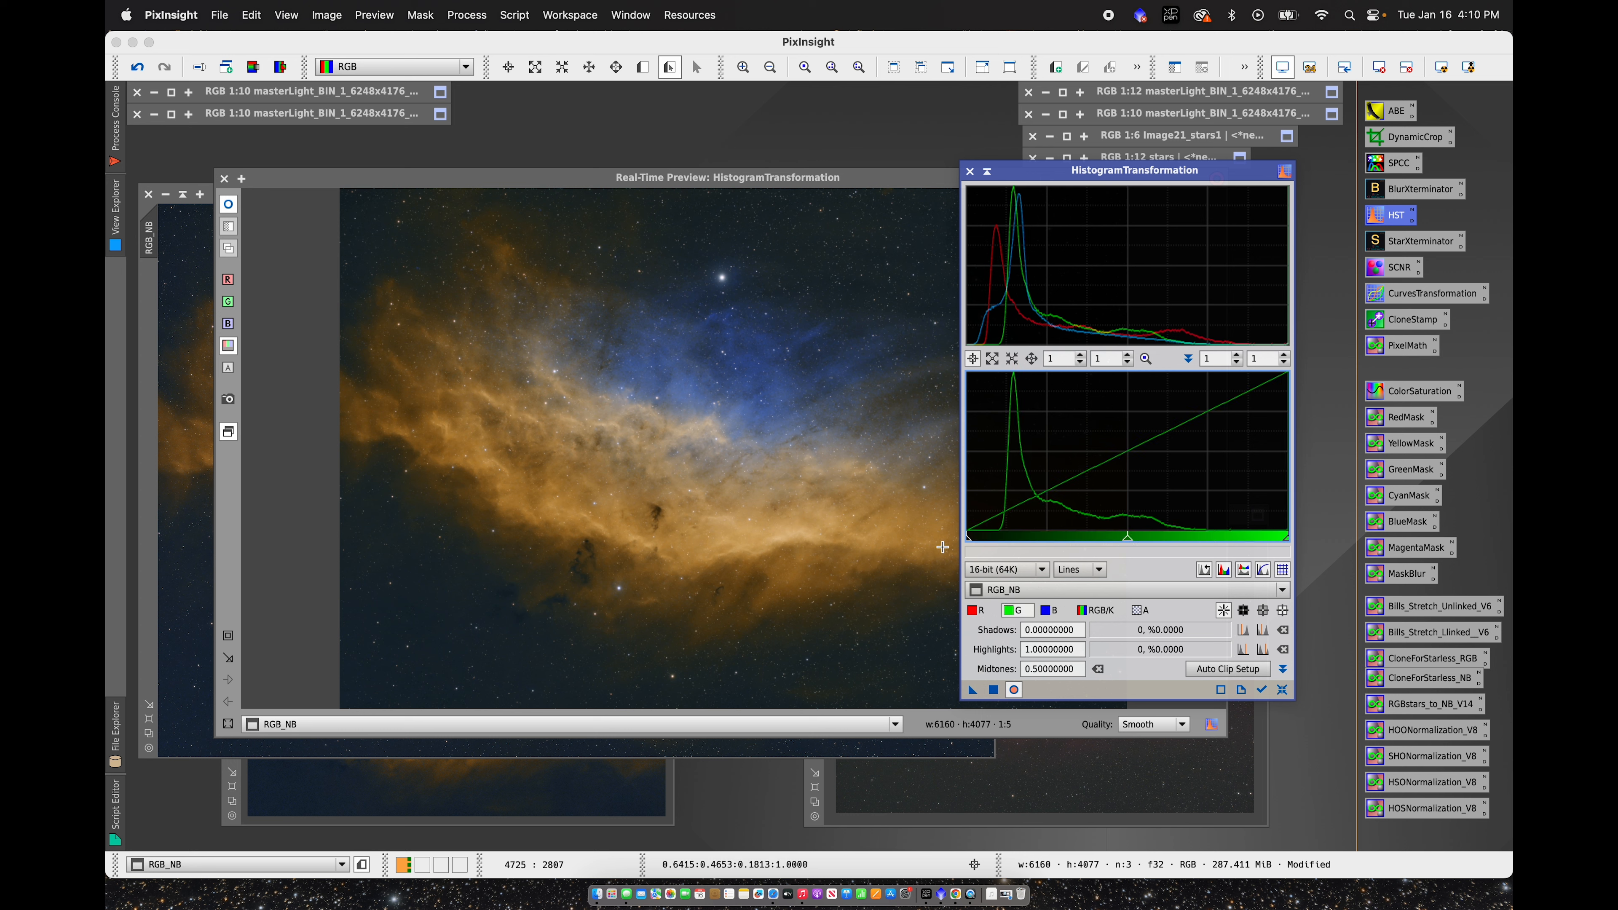
{"action": "left_click_drag", "start_coordinate": [968, 542], "coordinate": [970, 543]}
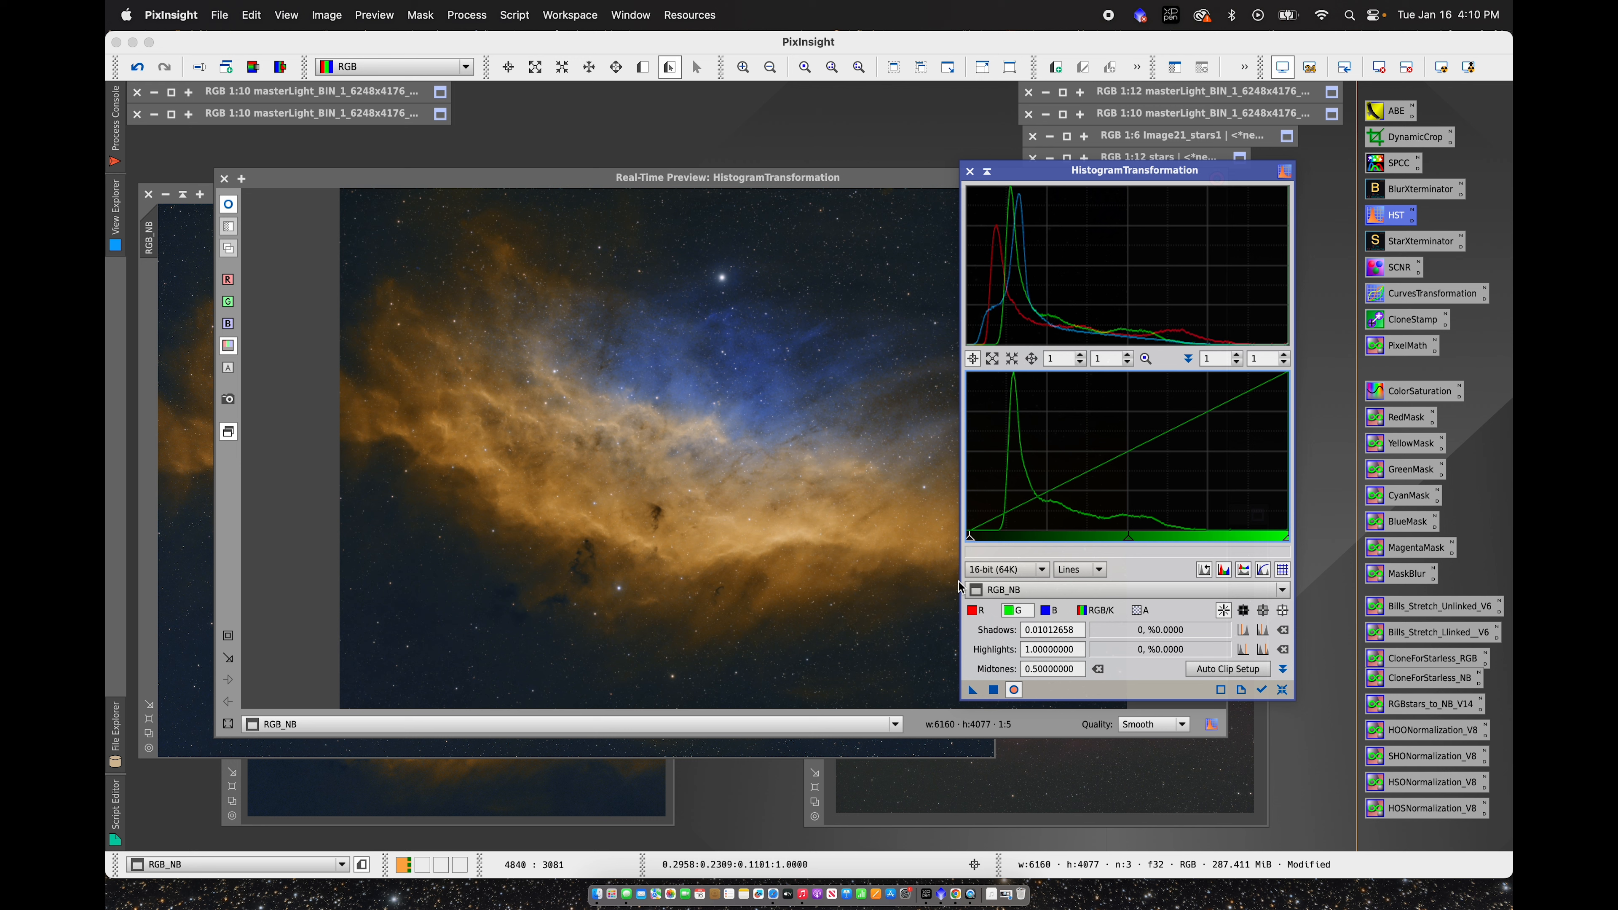
Step: Set the red channel's midtones to 0.49873418 and apply the histogram adjustment to the RGB_NB image
{"action": "left_click", "coordinate": [974, 610]}
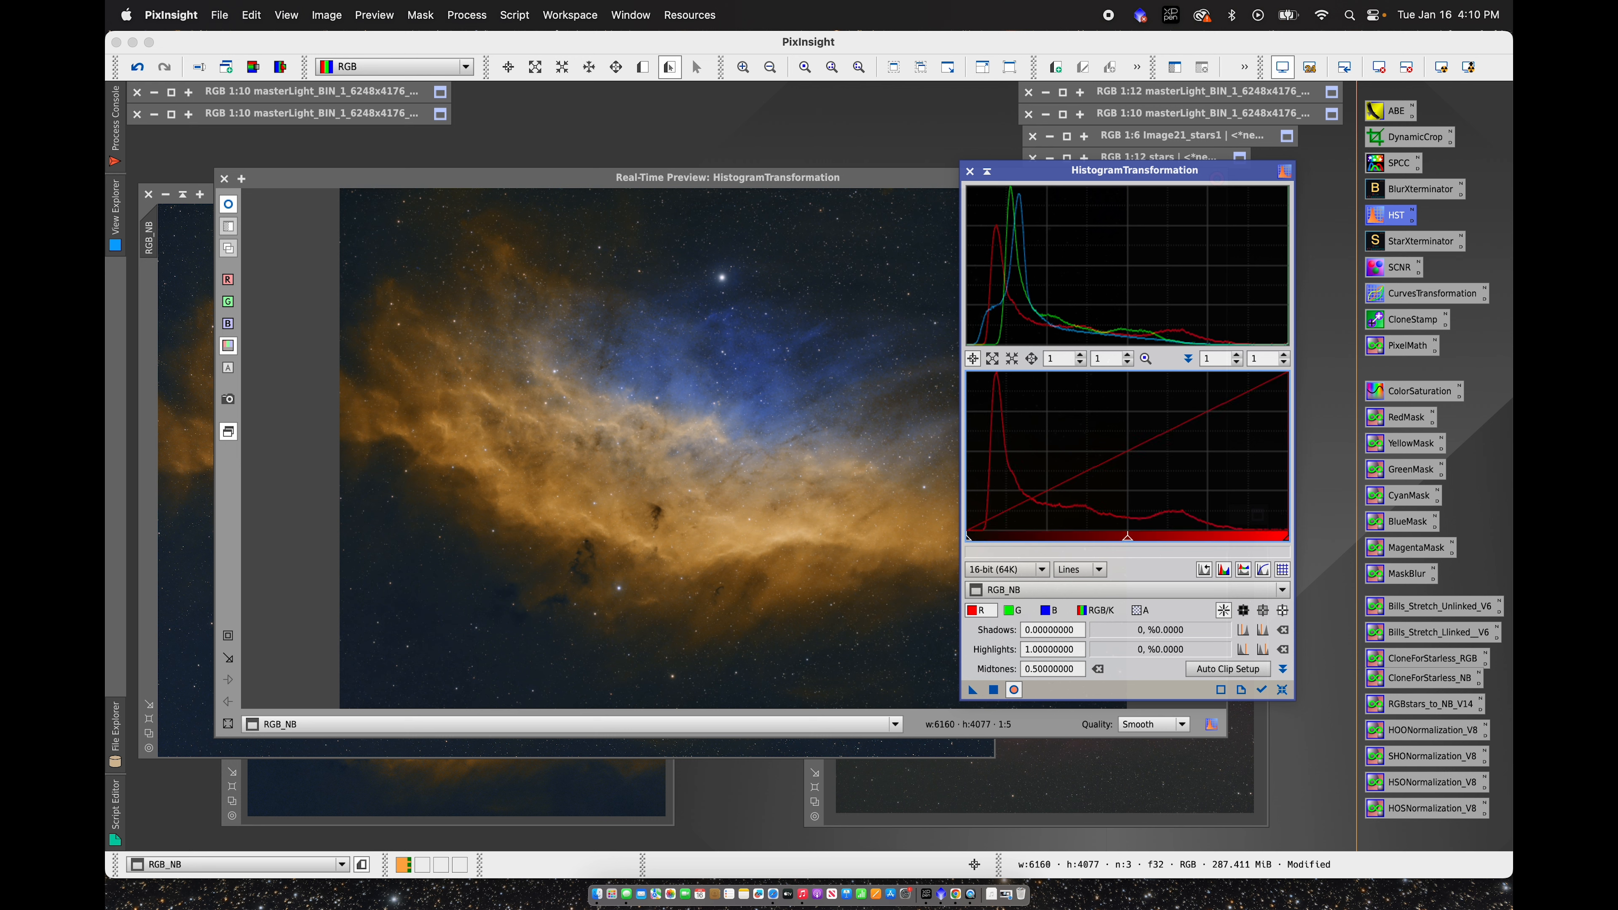
{"action": "left_click_drag", "start_coordinate": [1127, 538], "coordinate": [1124, 538]}
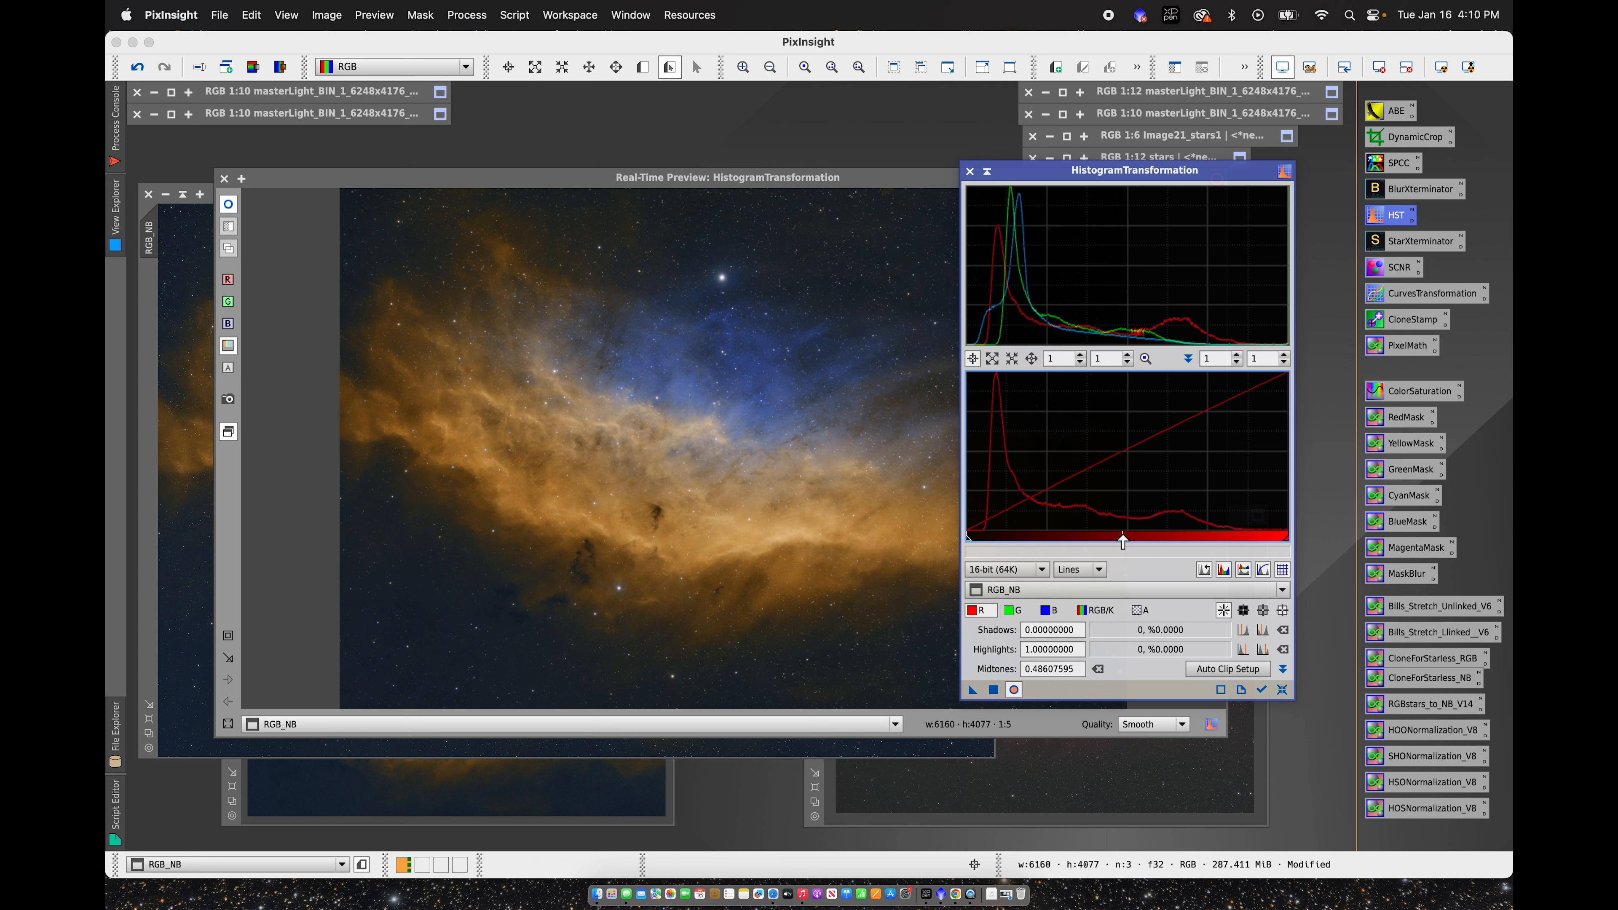
{"action": "left_click_drag", "start_coordinate": [1120, 542], "coordinate": [1127, 539]}
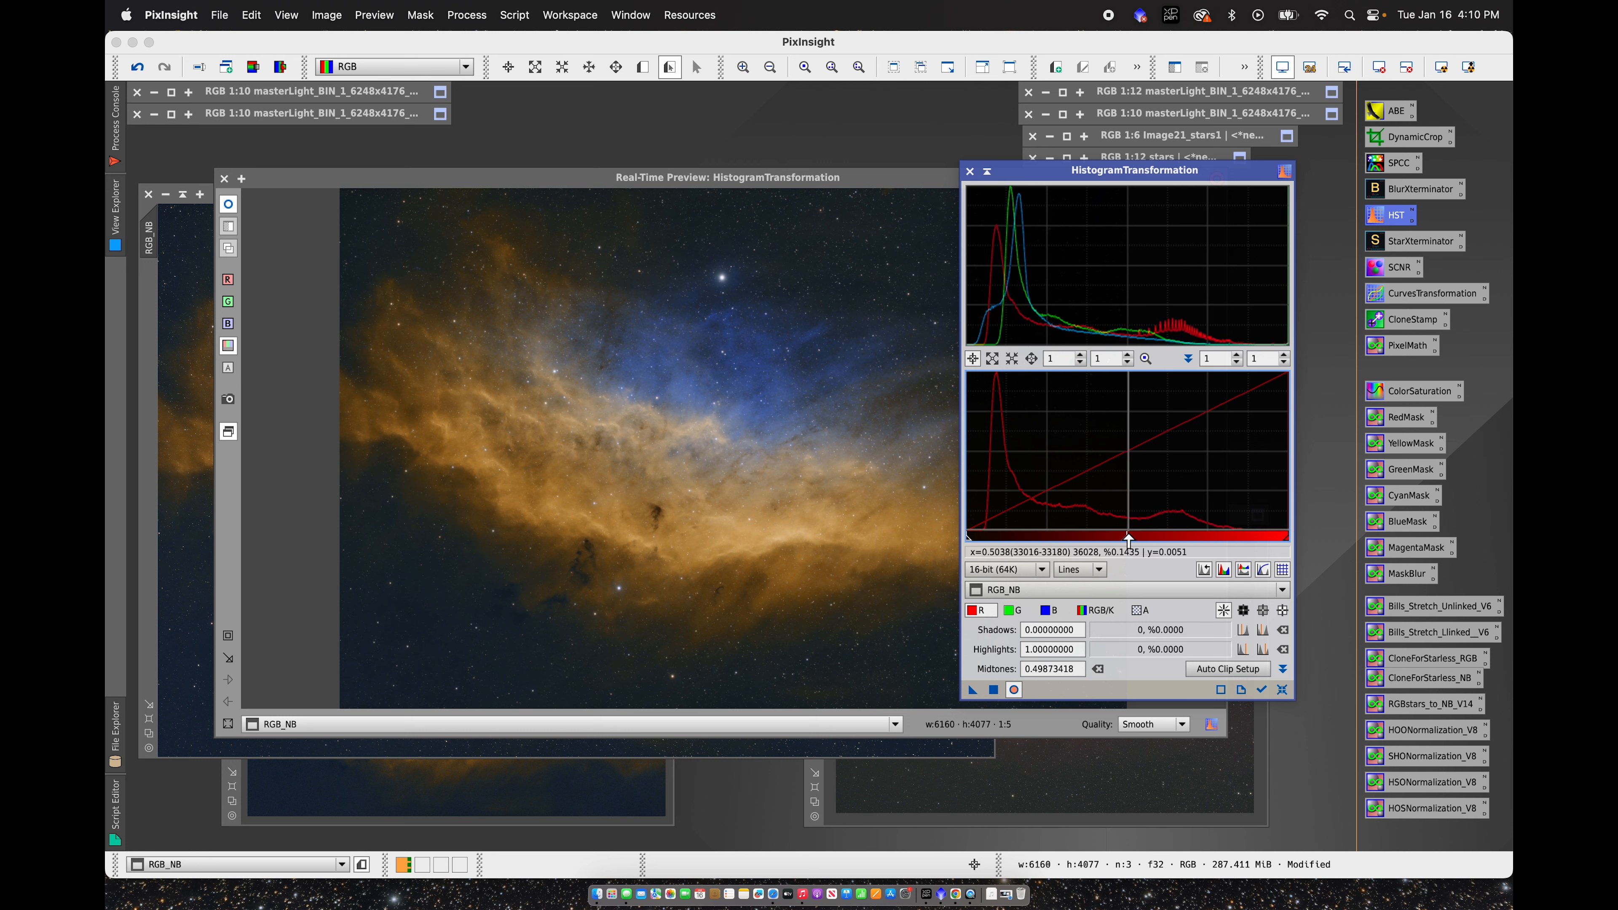
{"action": "left_click", "coordinate": [997, 691]}
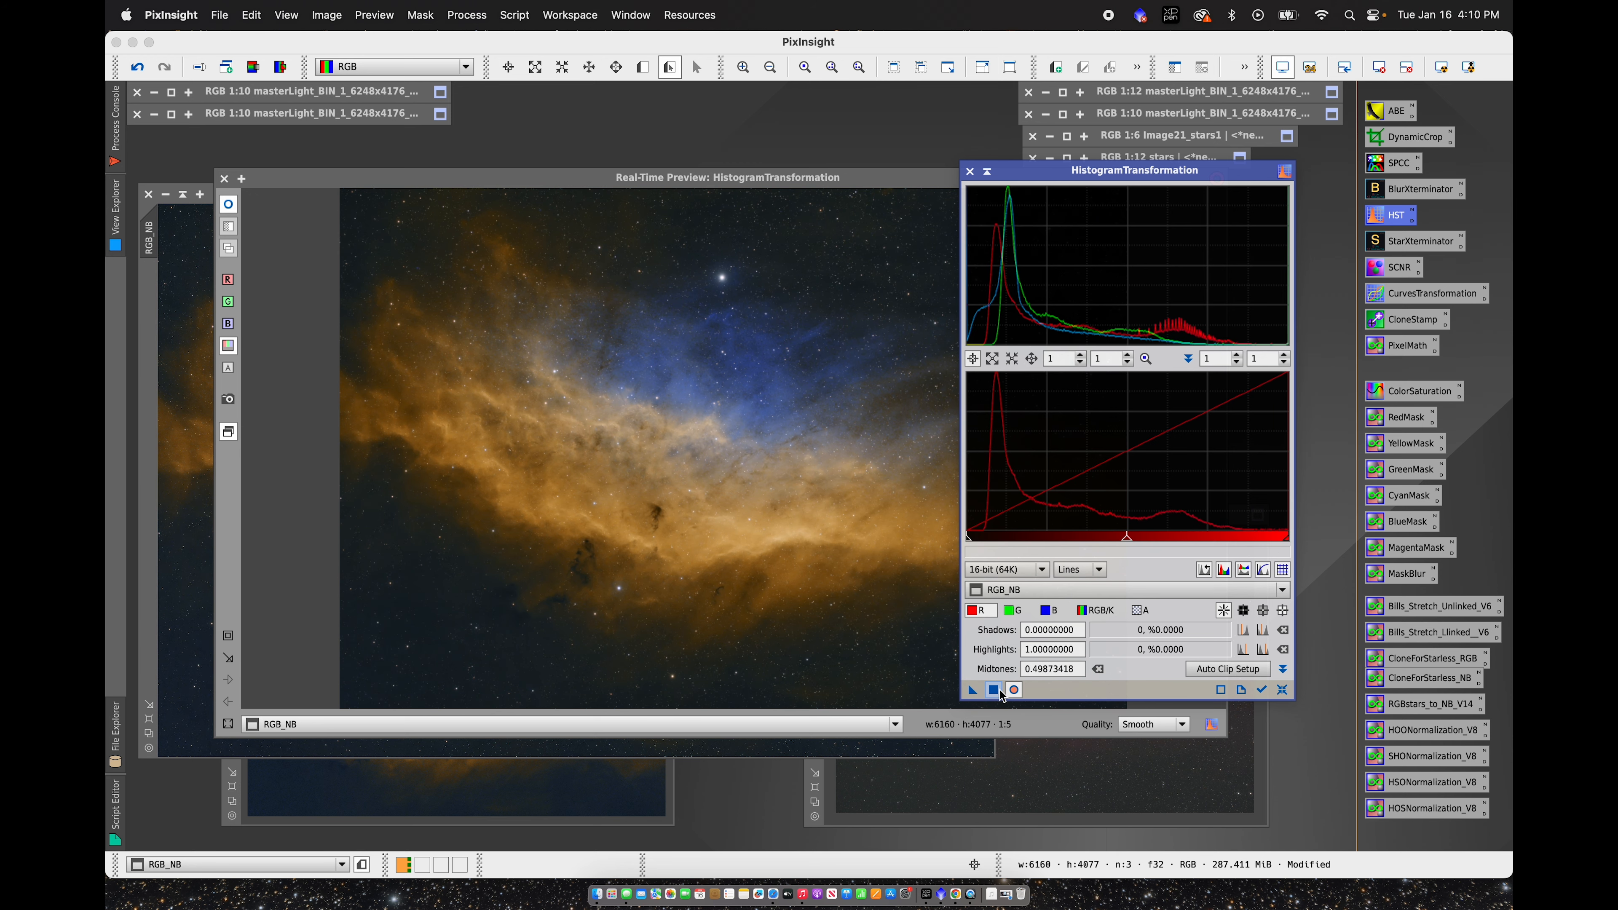
Step: Reset the HistogramTransformation settings and close both the process and its real-time preview
{"action": "left_click", "coordinate": [1285, 693]}
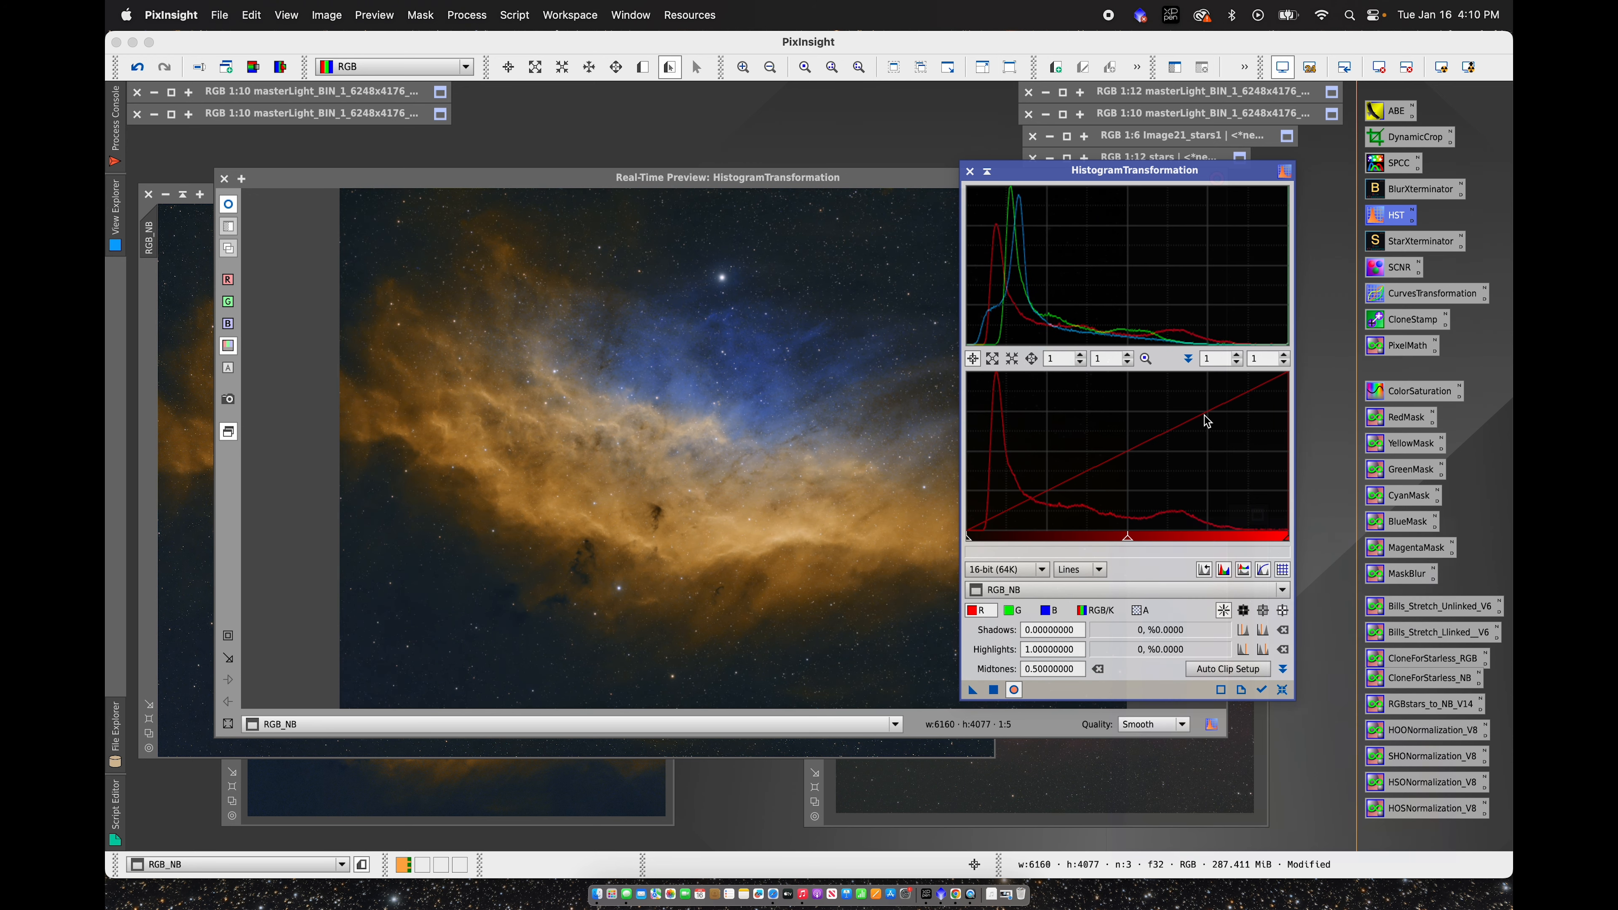
{"action": "left_click", "coordinate": [969, 171]}
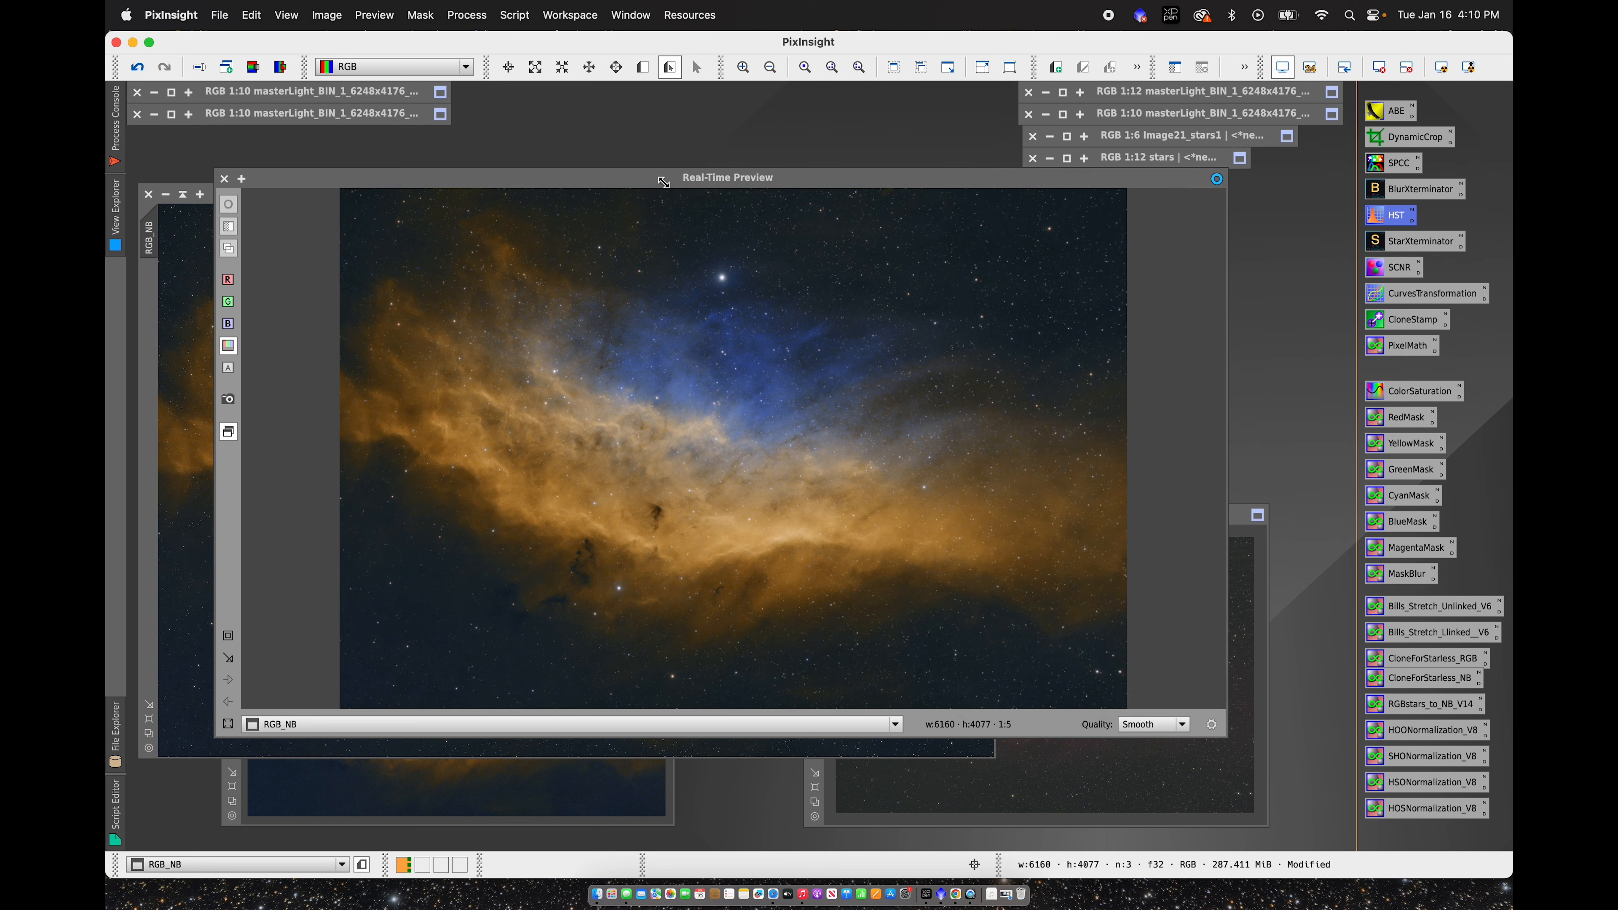
{"action": "left_click", "coordinate": [224, 178]}
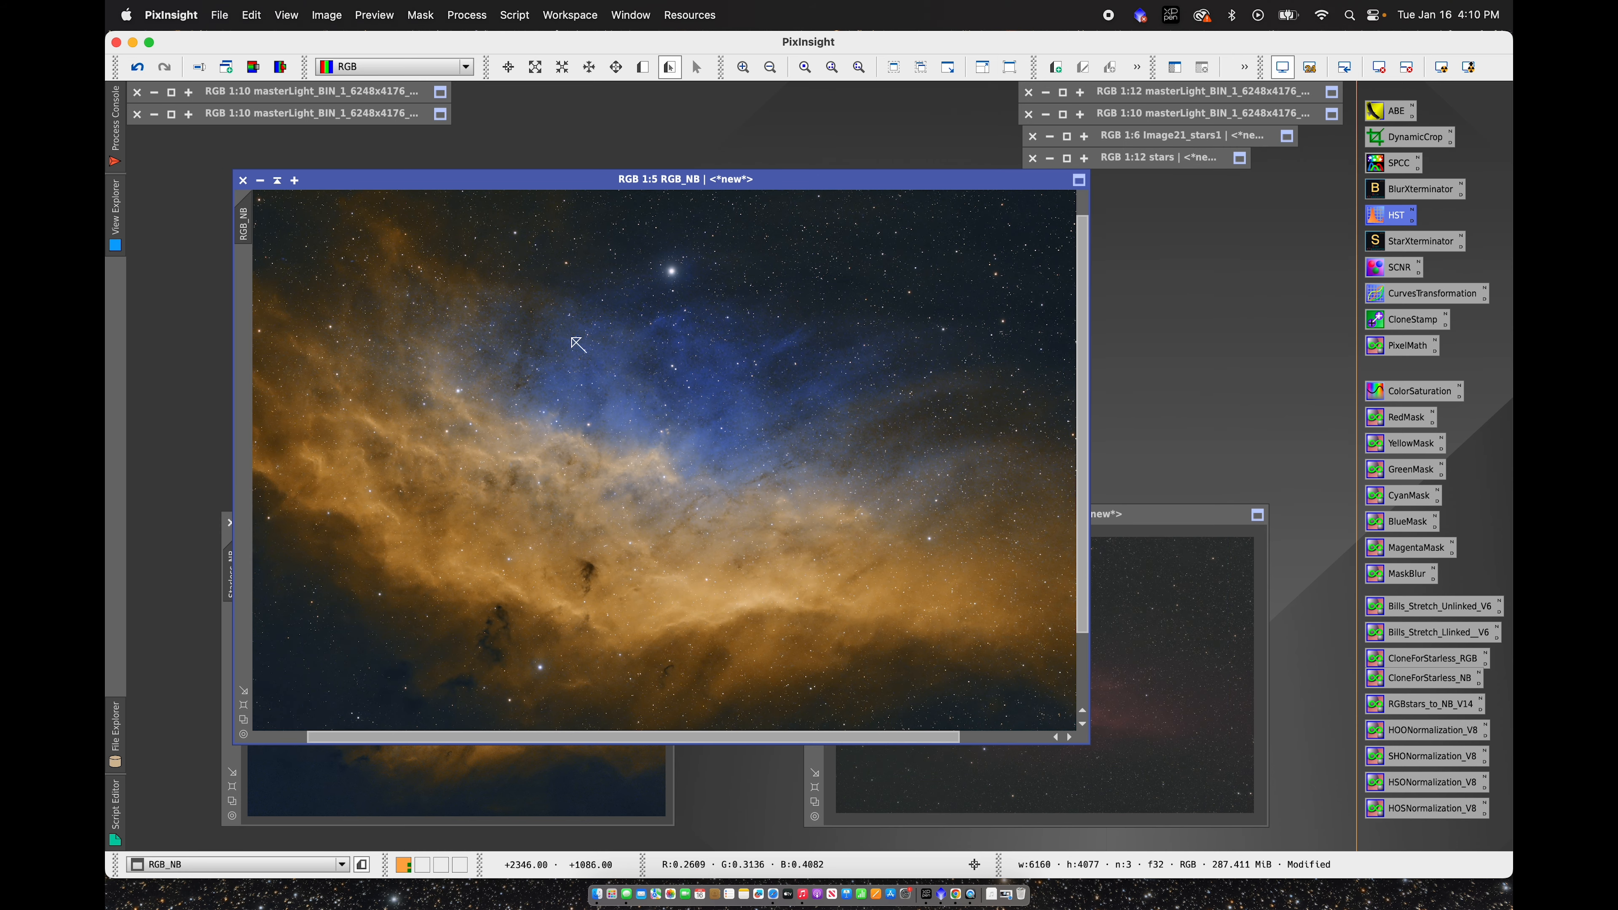
Step: Shift the RGB_NB image to clear space and open CurvesTransformation on the saturation curve with a real-time preview
{"action": "scroll", "coordinate": [578, 344], "scroll_direction": "down", "scroll_amount": 1}
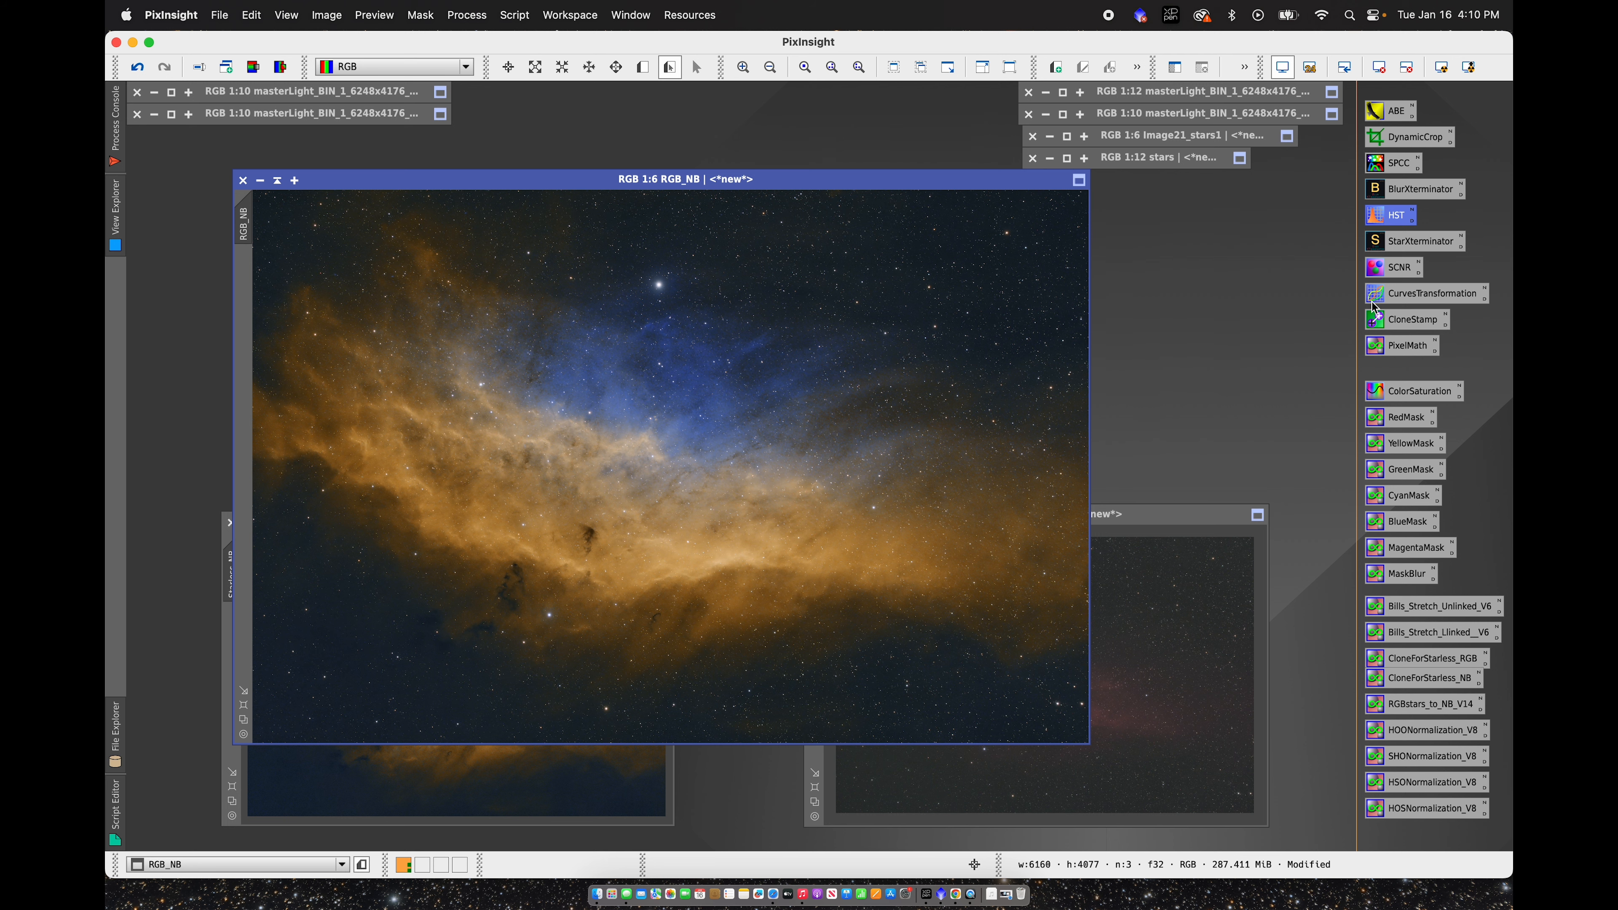
{"action": "left_click_drag", "start_coordinate": [919, 180], "coordinate": [899, 180]}
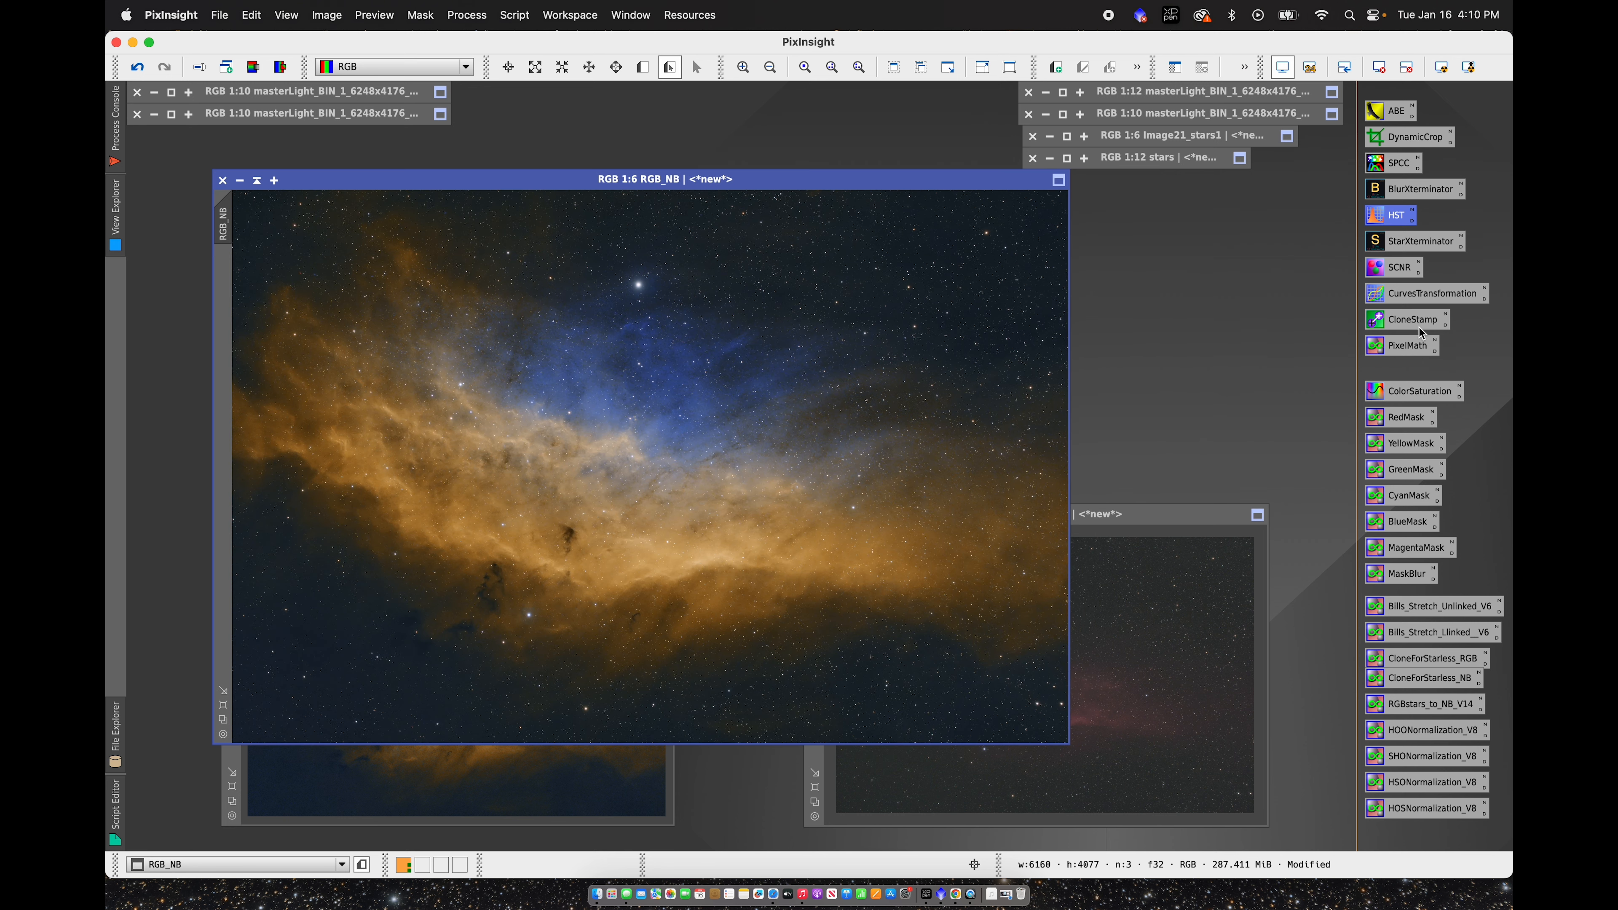
{"action": "double_click", "coordinate": [1410, 295]}
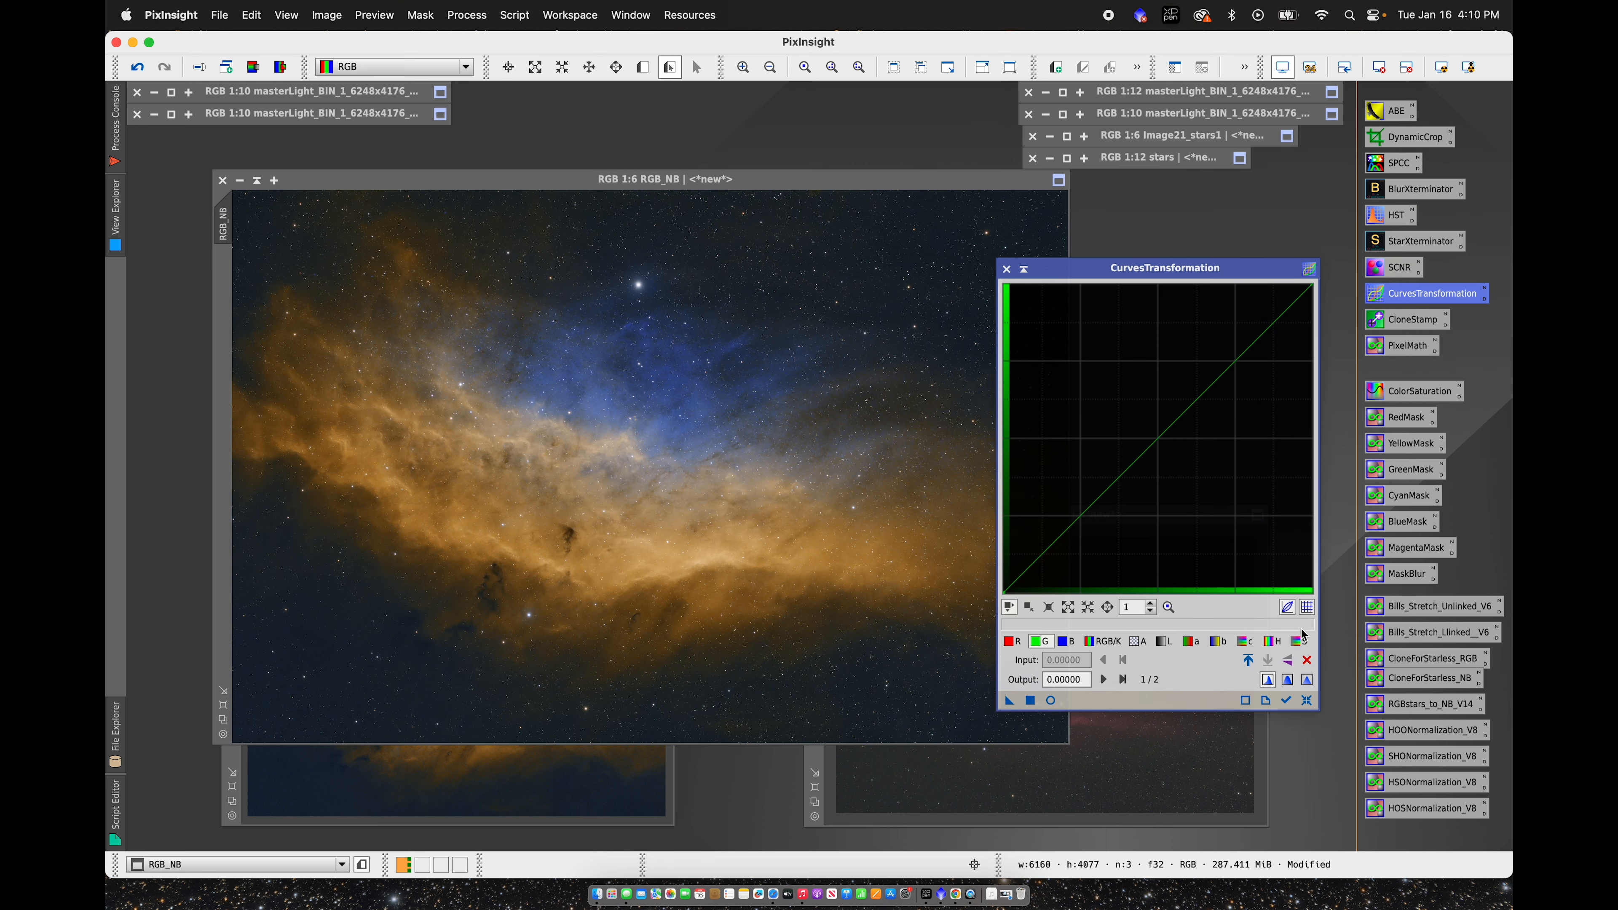
{"action": "left_click", "coordinate": [1300, 641]}
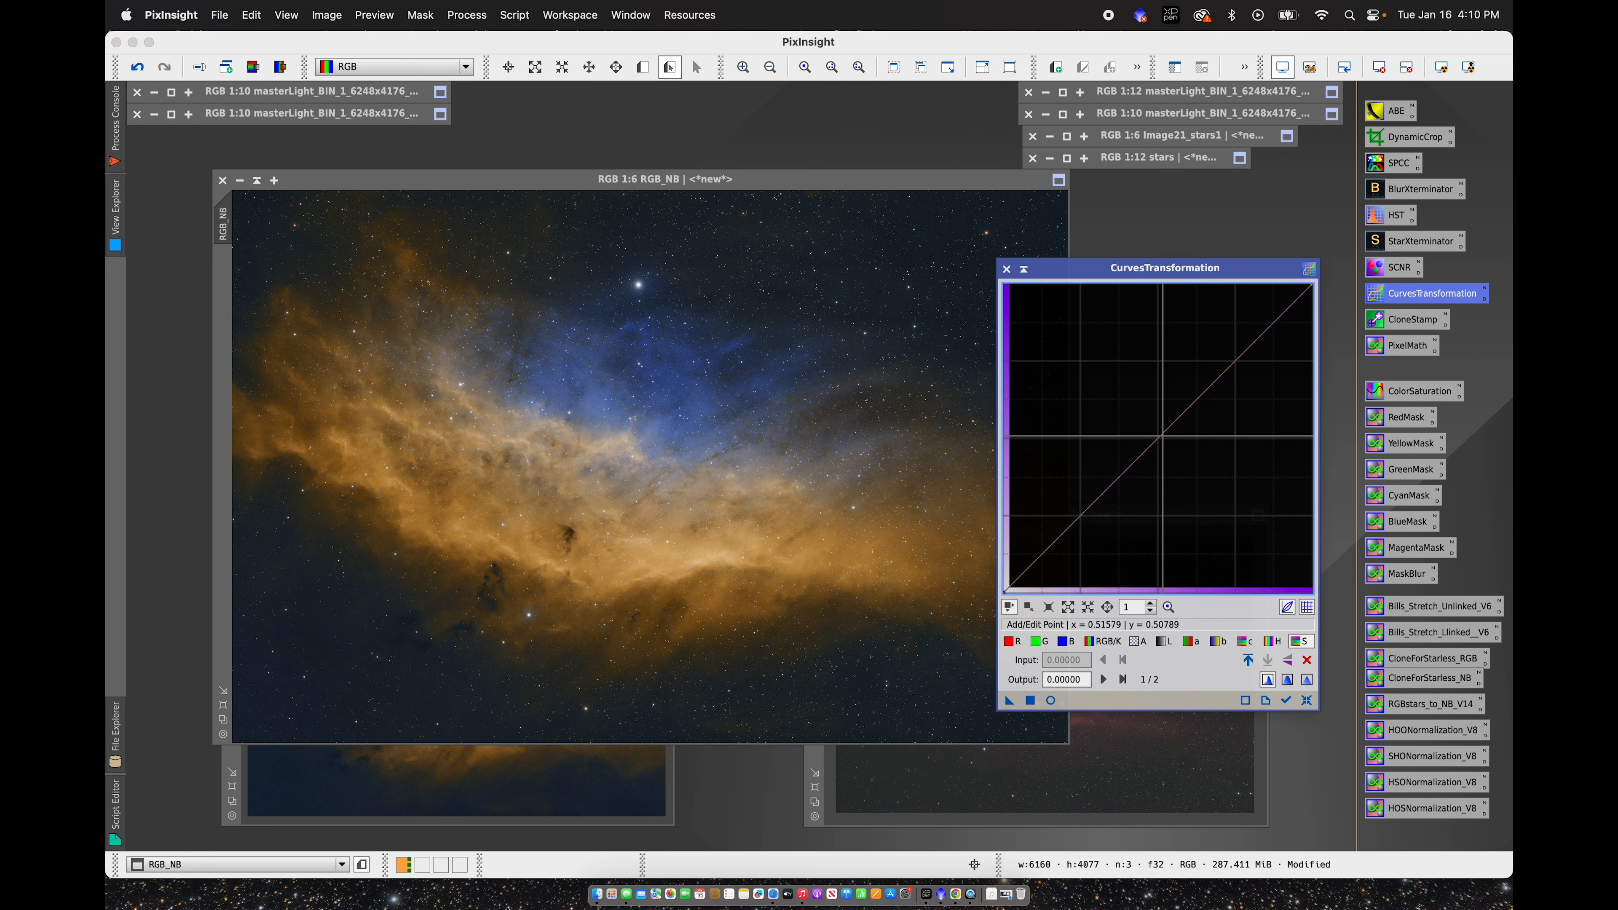
{"action": "left_click", "coordinate": [1051, 701]}
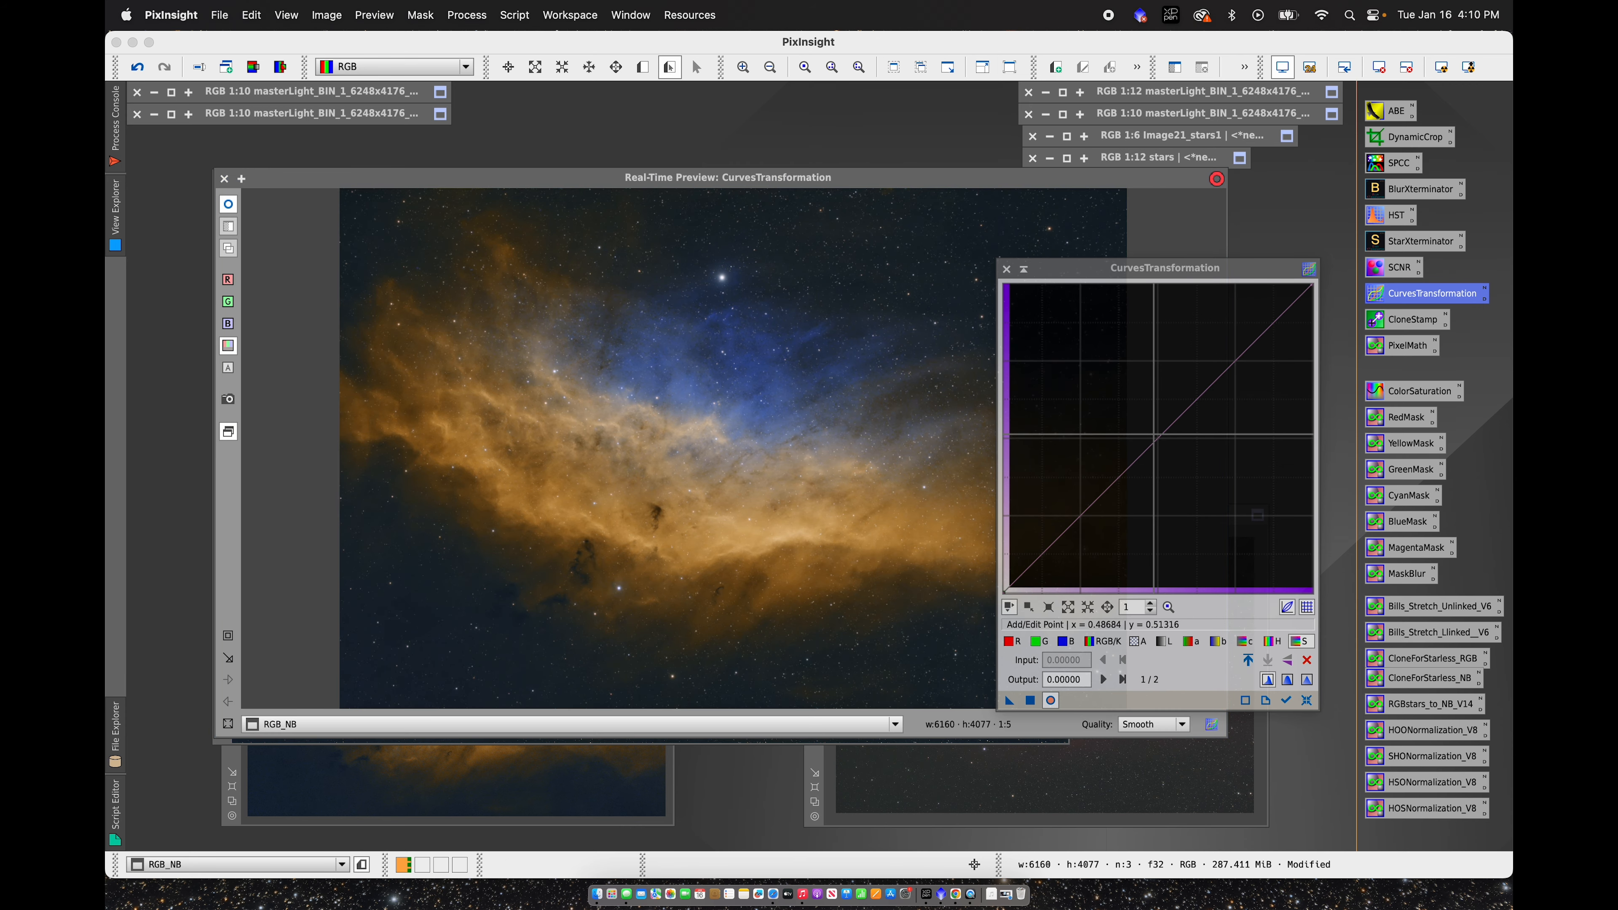
Step: Lift the saturation curve with a point at input 0.46842, output 0.53158, apply it to RGB_NB, and close CurvesTransformation and its preview
{"action": "left_click_drag", "start_coordinate": [1155, 438], "coordinate": [1148, 428]}
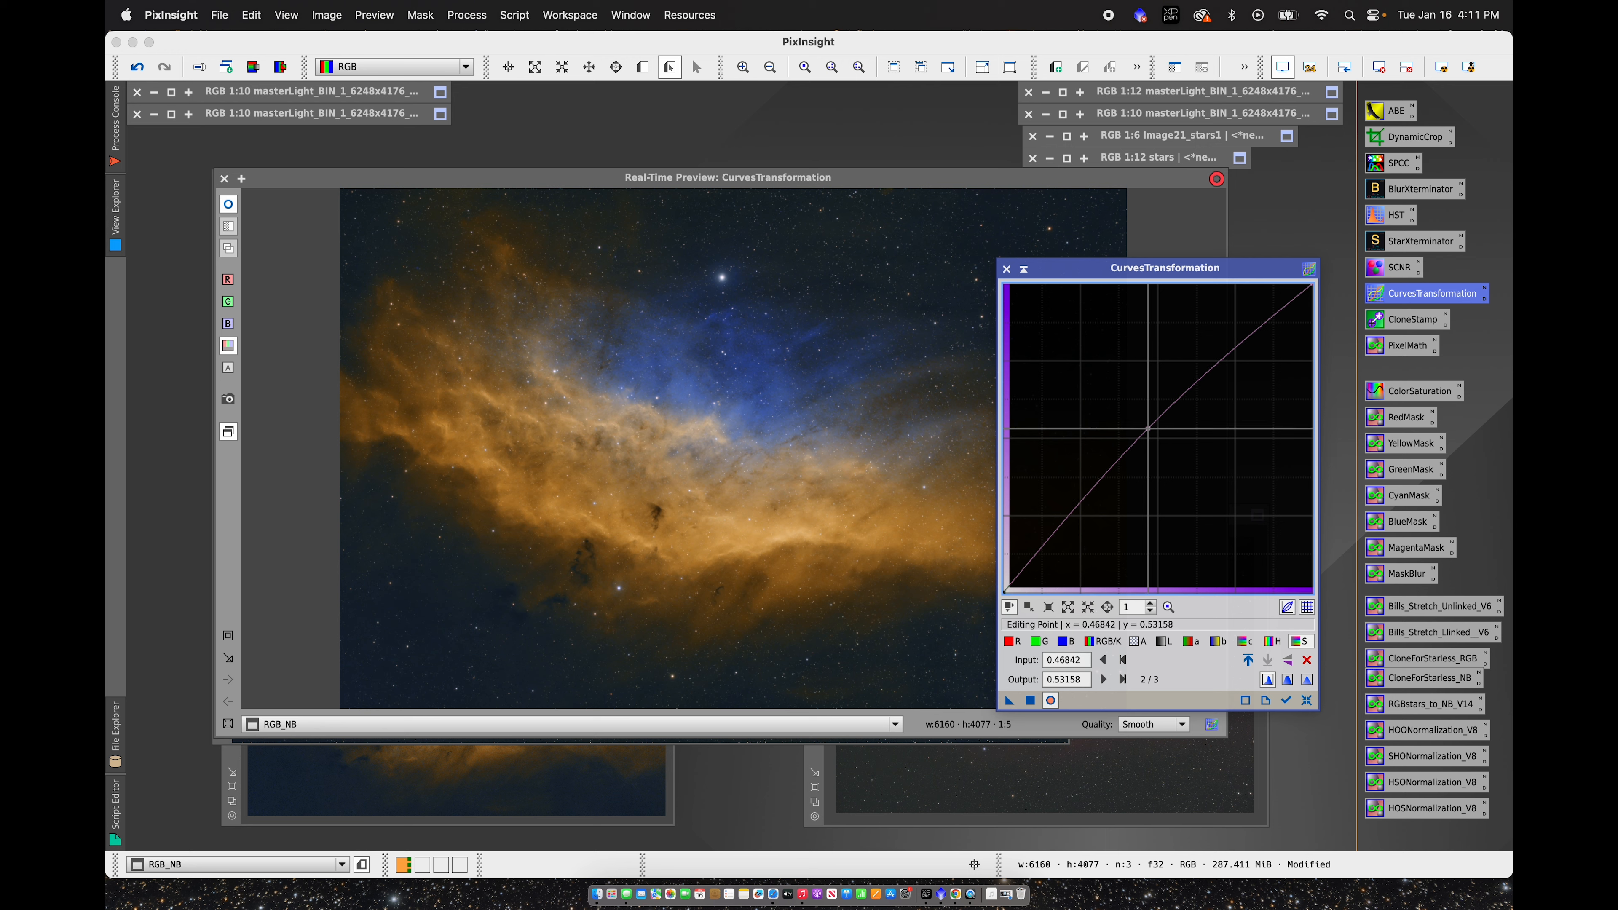
{"action": "left_click", "coordinate": [1031, 701]}
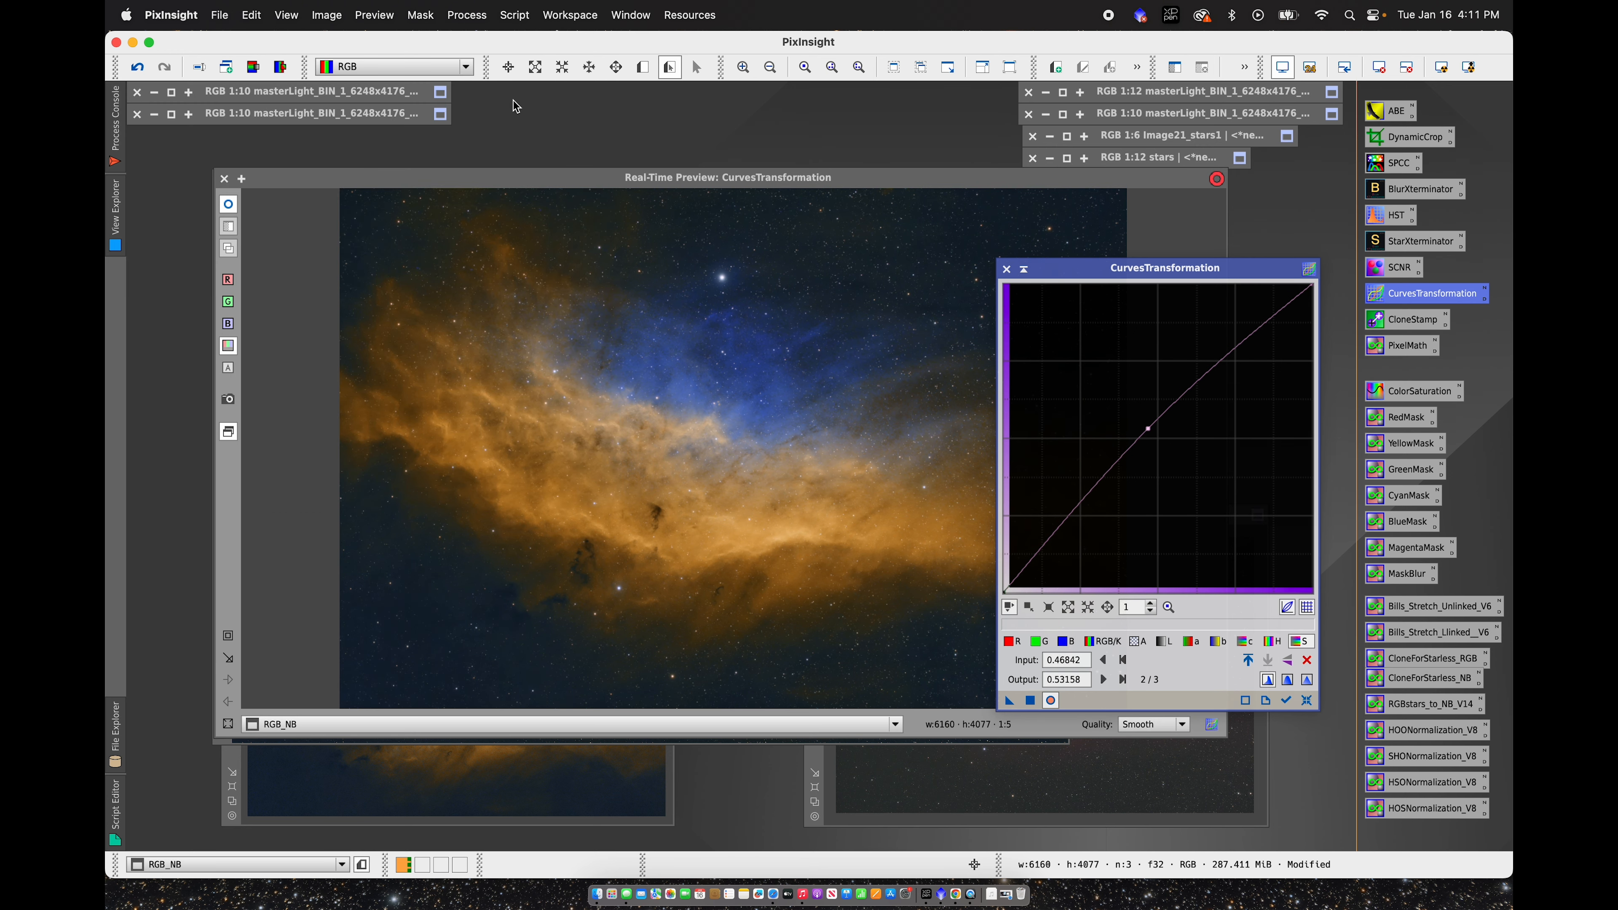
{"action": "left_click", "coordinate": [1007, 269]}
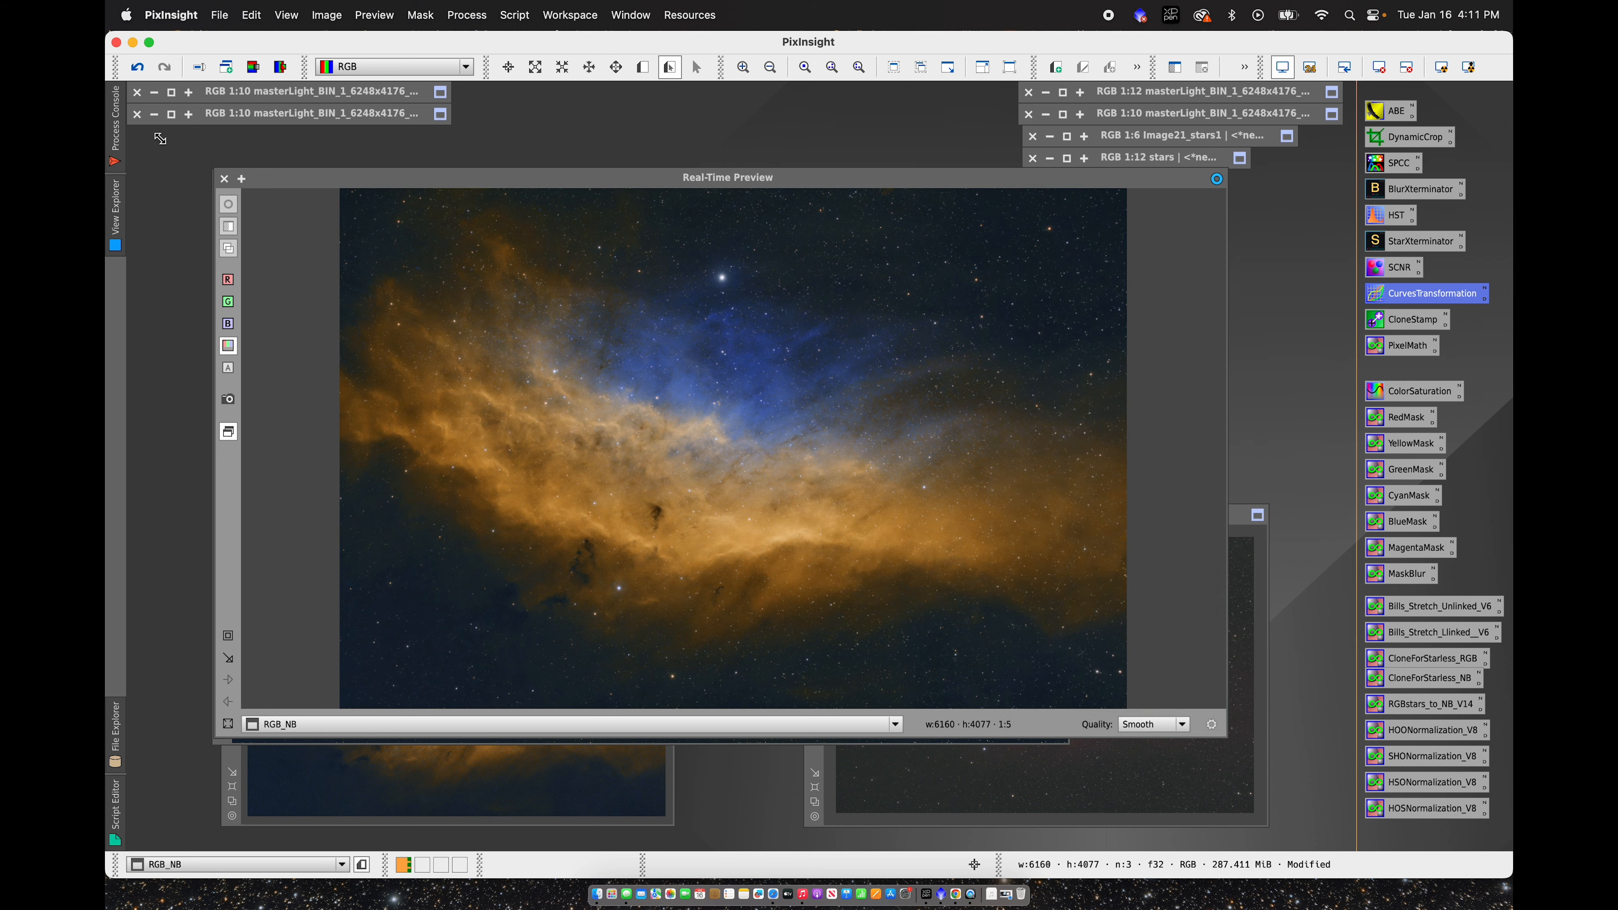
{"action": "left_click", "coordinate": [224, 179]}
Step: Examine the RGB_NB image's blue core, orange dust, dark knots and stars up close at up to 1:2 scale, ending on the whole frame
{"action": "scroll", "coordinate": [755, 455], "scroll_direction": "down", "scroll_amount": 2}
{"action": "scroll", "coordinate": [755, 456], "scroll_direction": "up", "scroll_amount": 4}
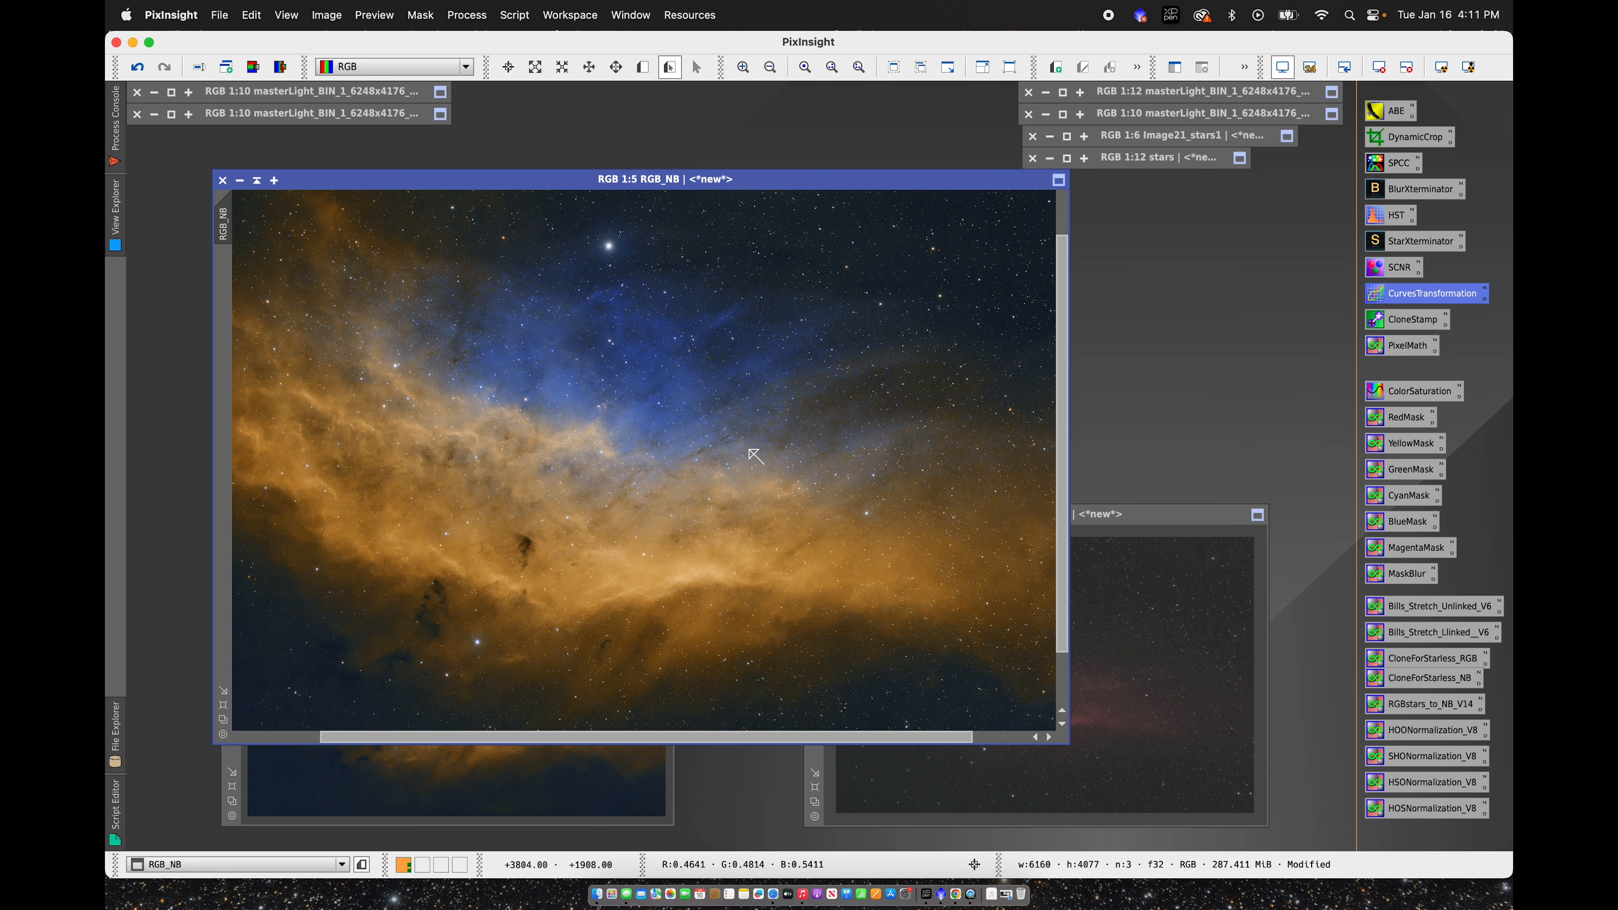
{"action": "scroll", "coordinate": [755, 456], "scroll_direction": "down", "scroll_amount": 1}
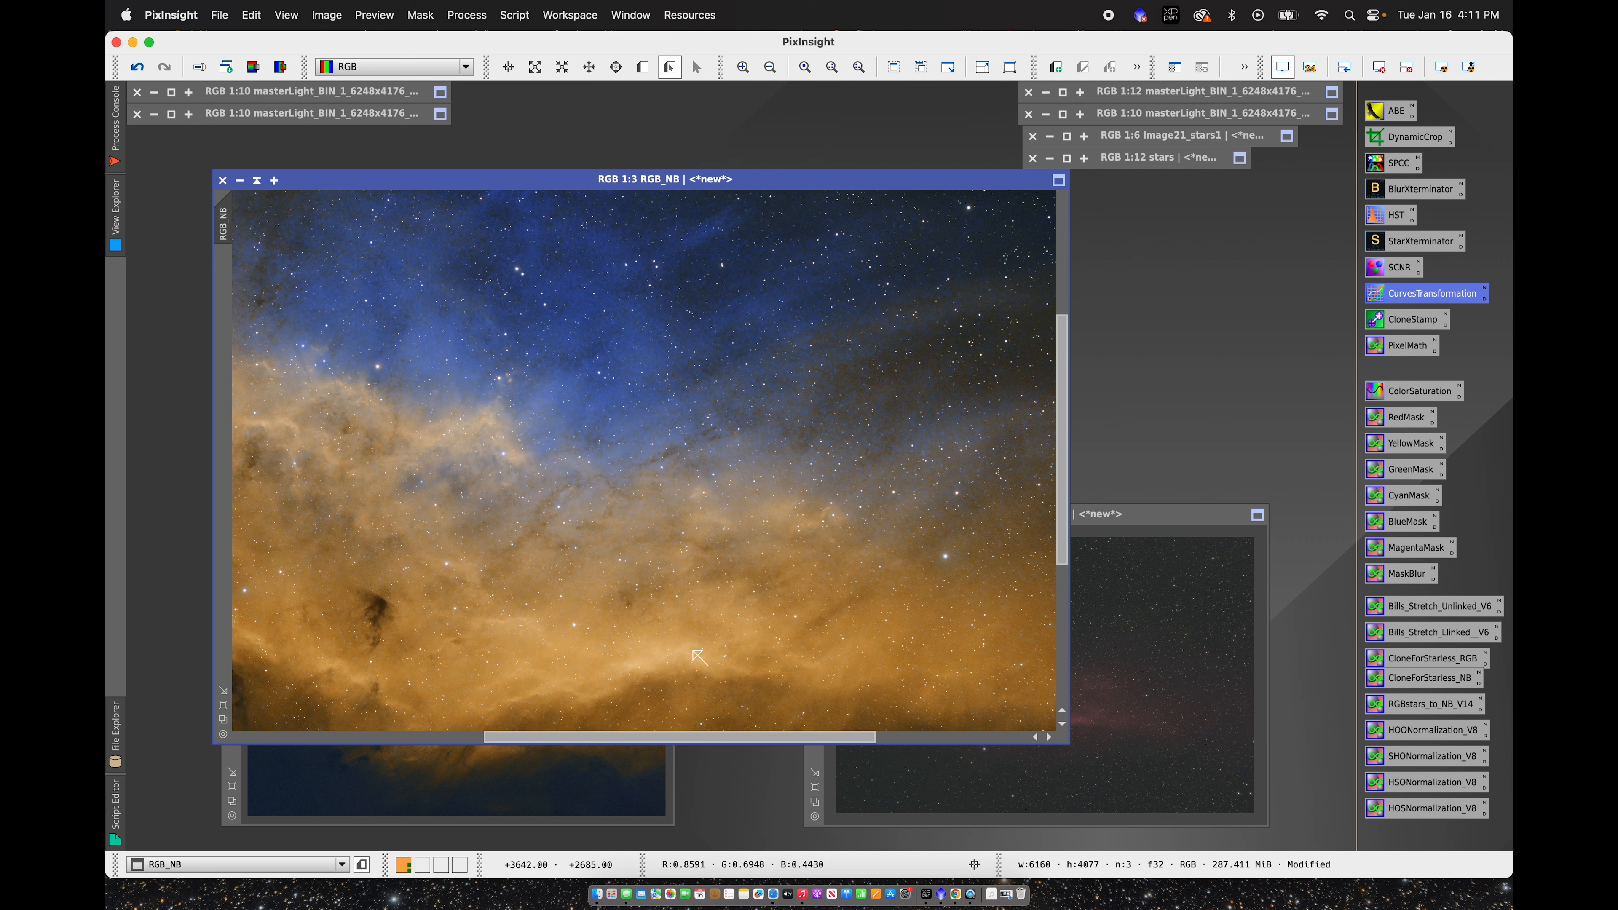
{"action": "scroll", "coordinate": [696, 731], "scroll_direction": "down", "scroll_amount": 1}
{"action": "scroll", "coordinate": [697, 732], "scroll_direction": "left", "scroll_amount": 2}
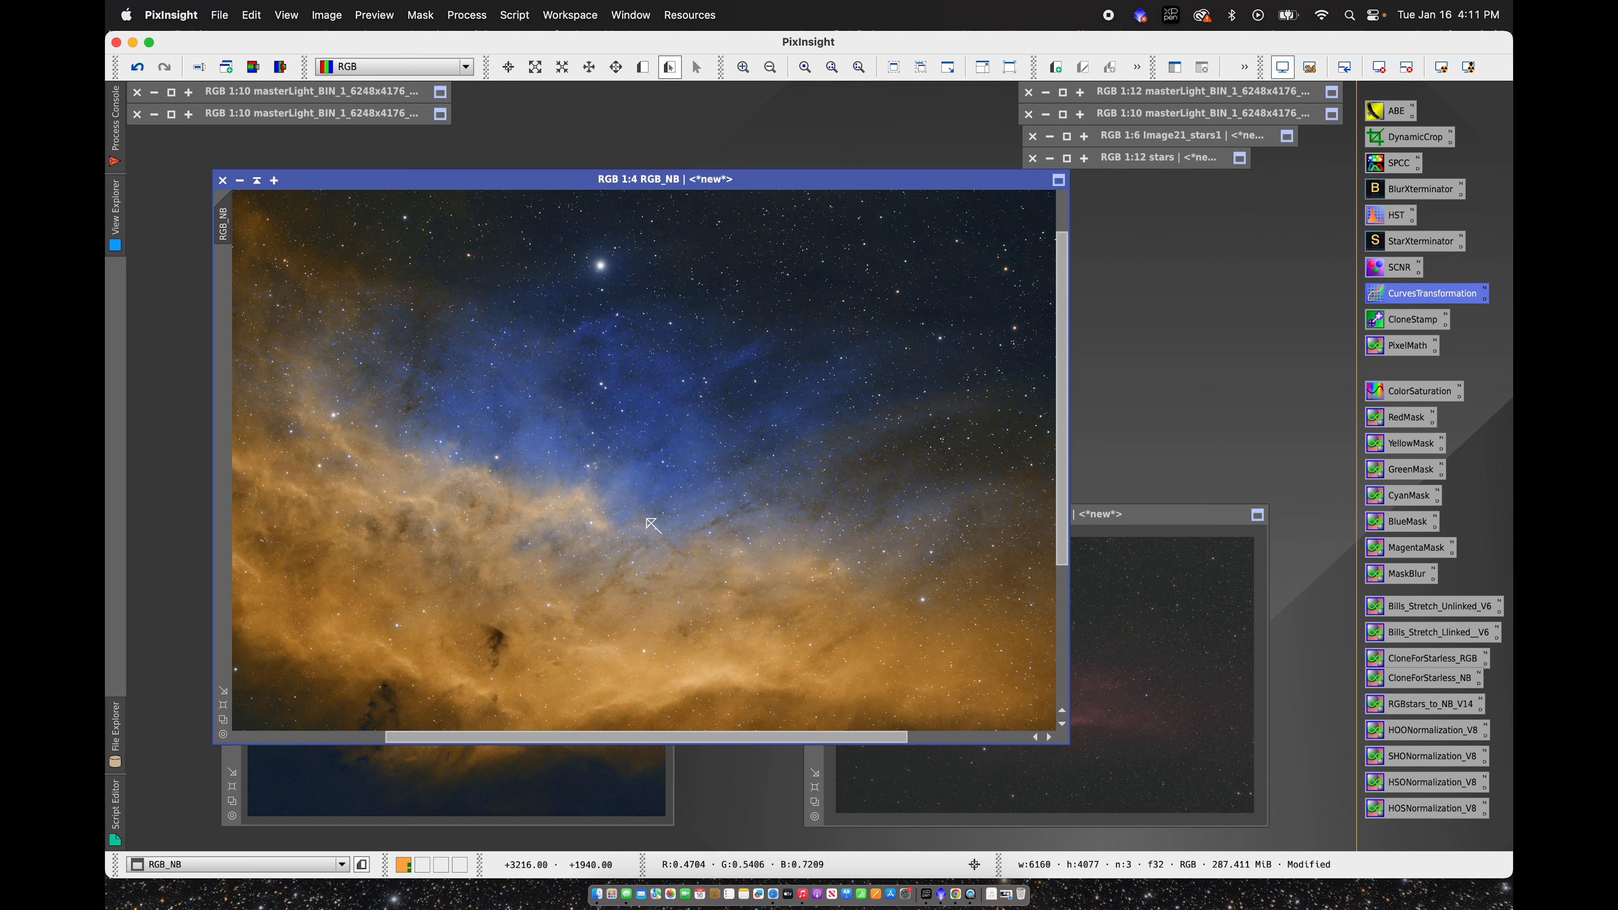
{"action": "scroll", "coordinate": [826, 514], "scroll_direction": "down", "scroll_amount": 1}
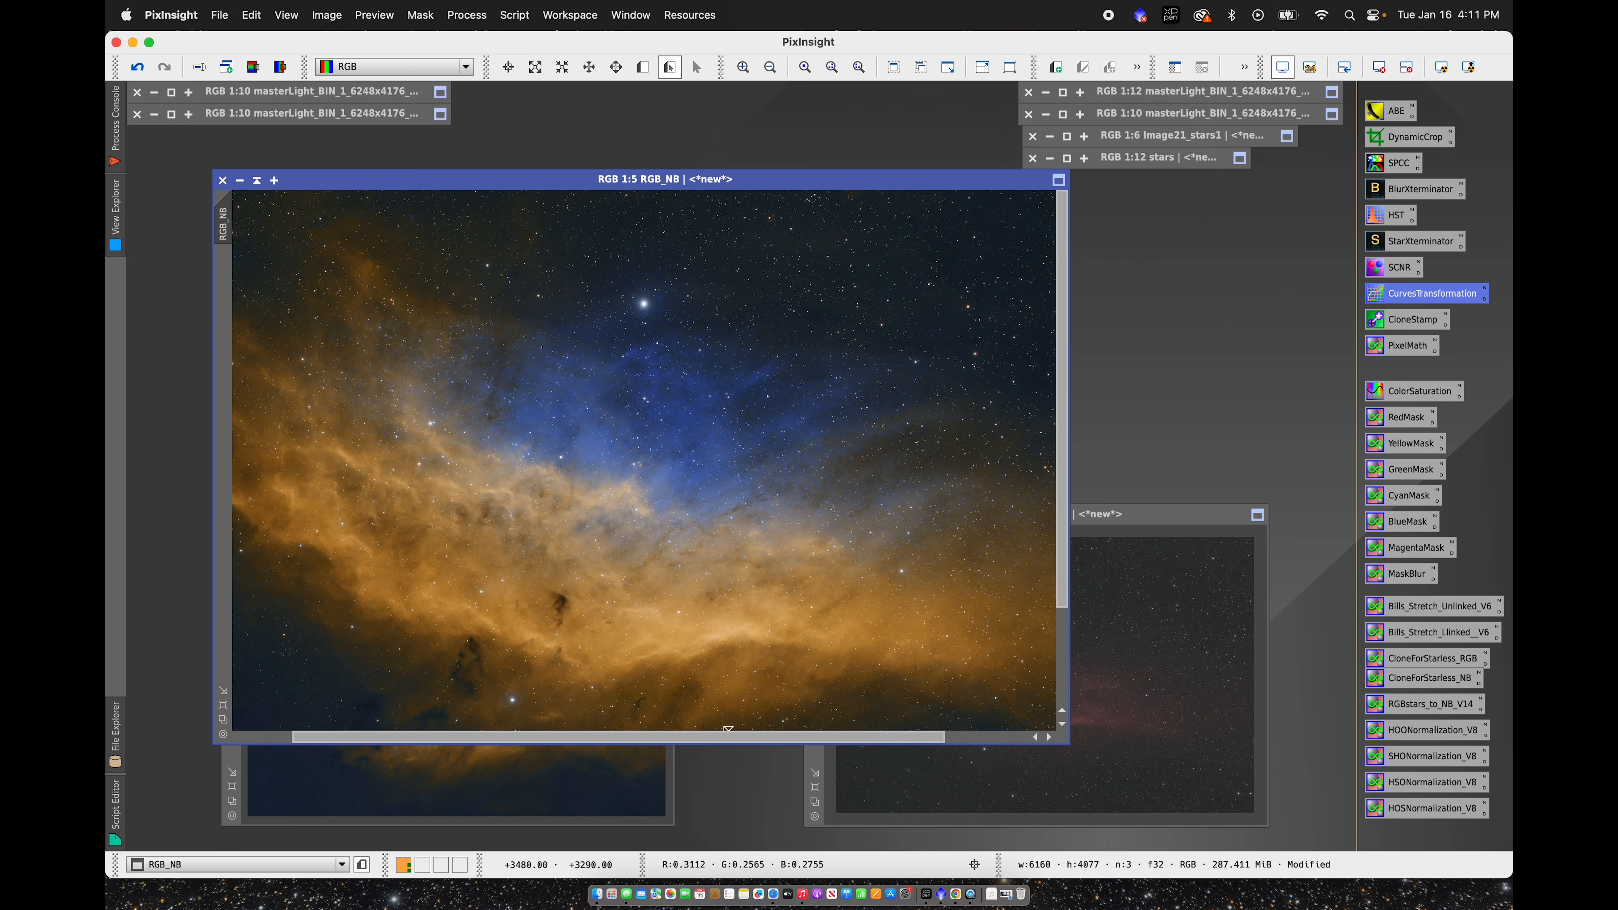
{"action": "left_click_drag", "start_coordinate": [719, 741], "coordinate": [665, 741]}
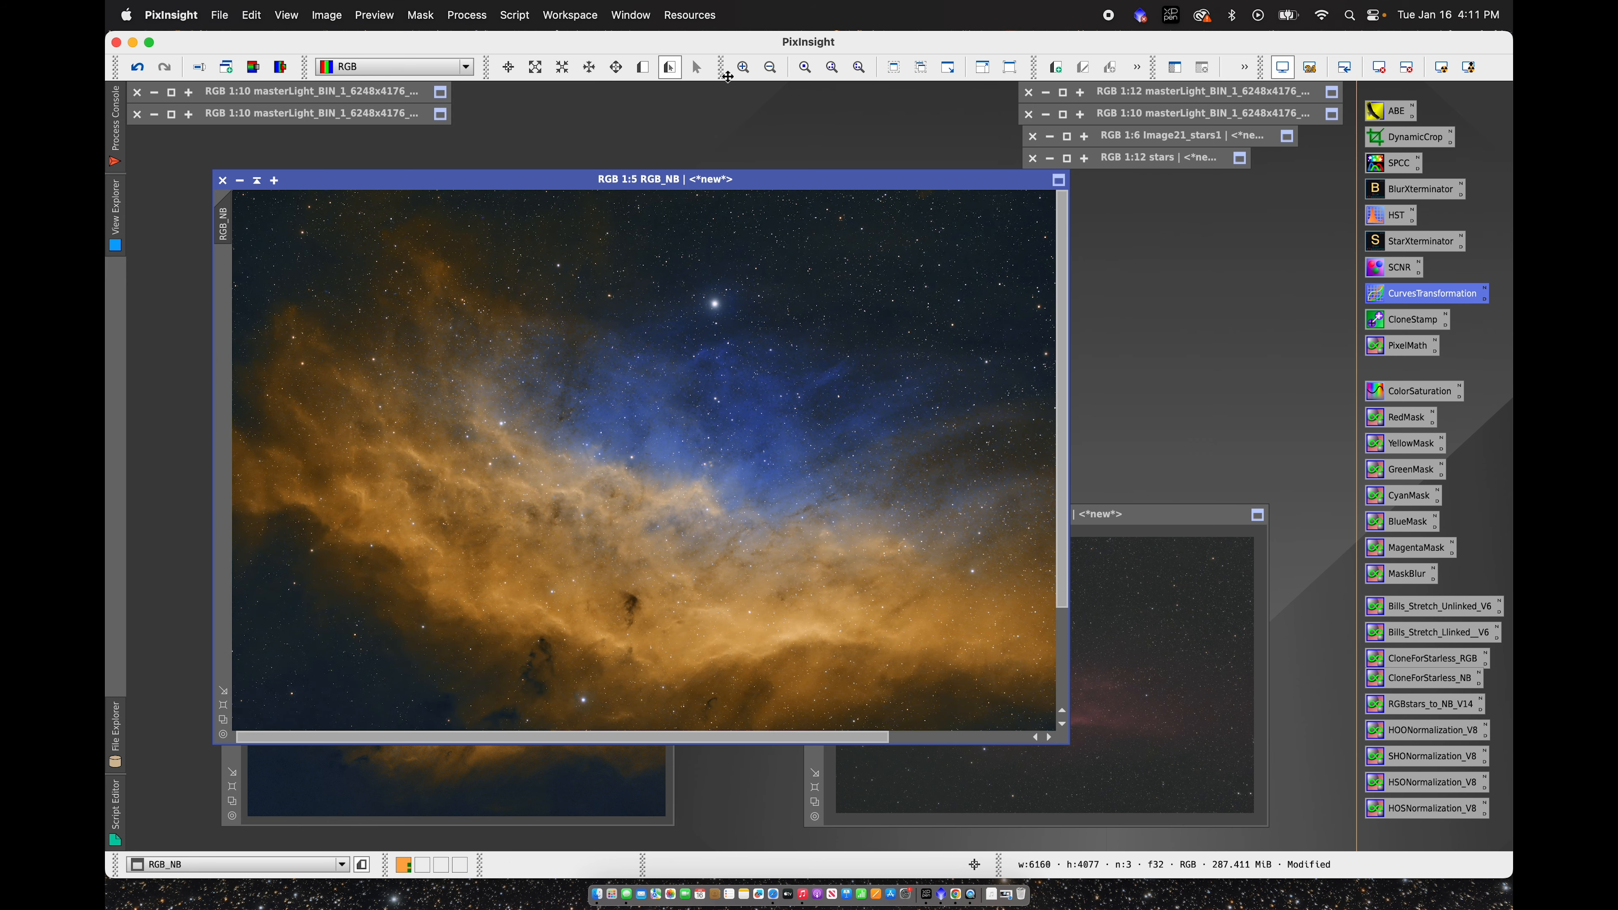
{"action": "left_click", "coordinate": [746, 68]}
{"action": "left_click", "coordinate": [747, 67]}
{"action": "left_click", "coordinate": [746, 67]}
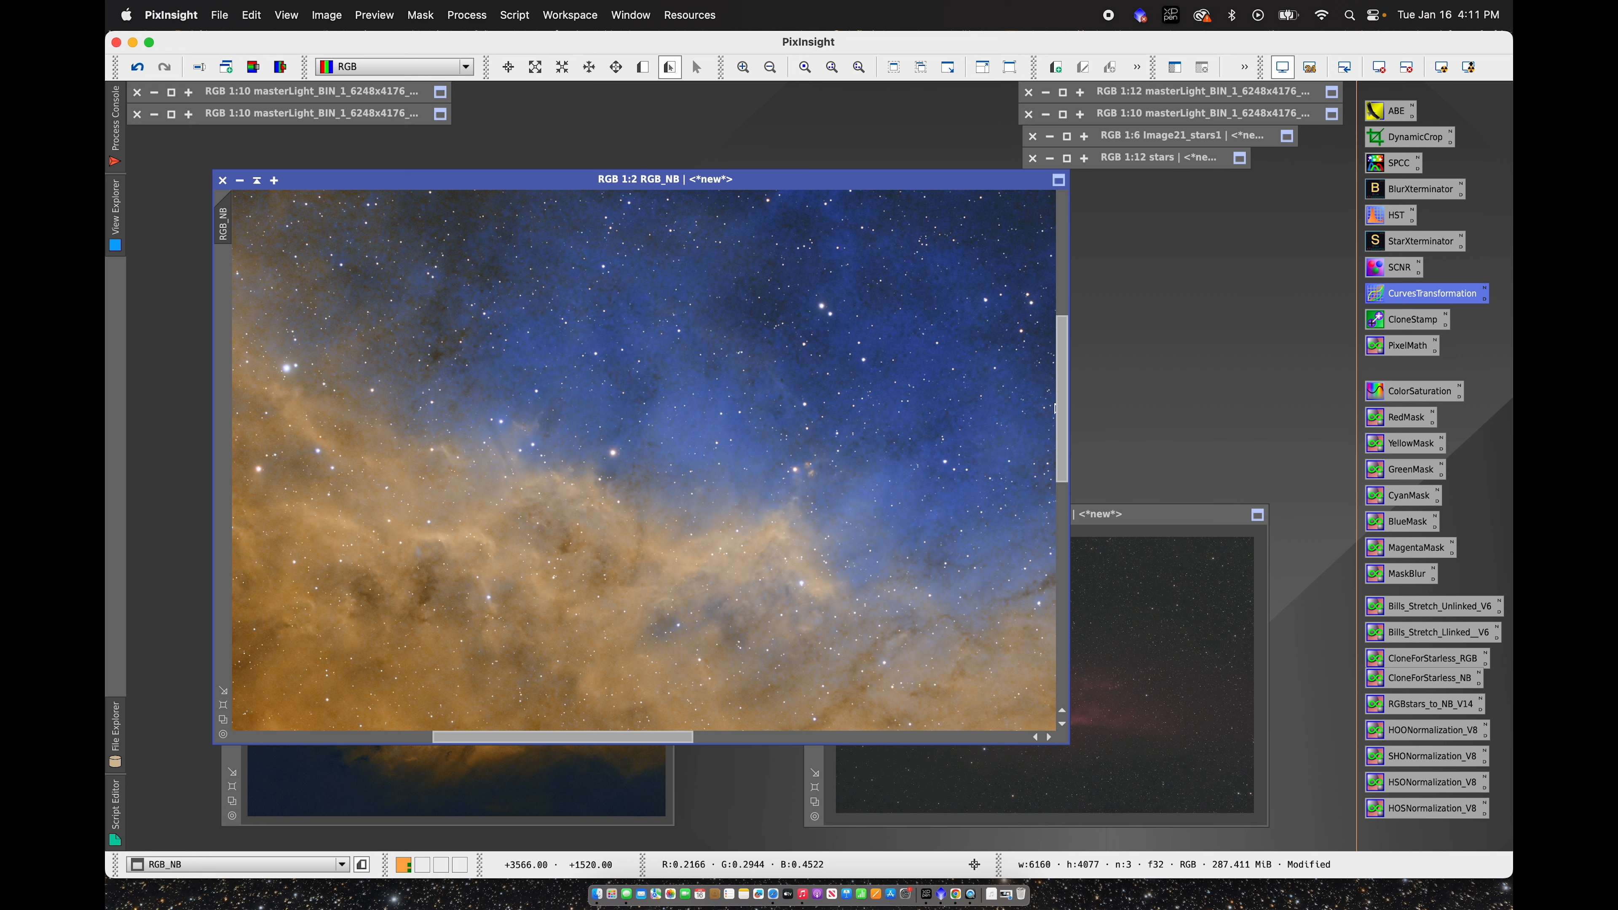
{"action": "left_click_drag", "start_coordinate": [1062, 401], "coordinate": [1076, 522]}
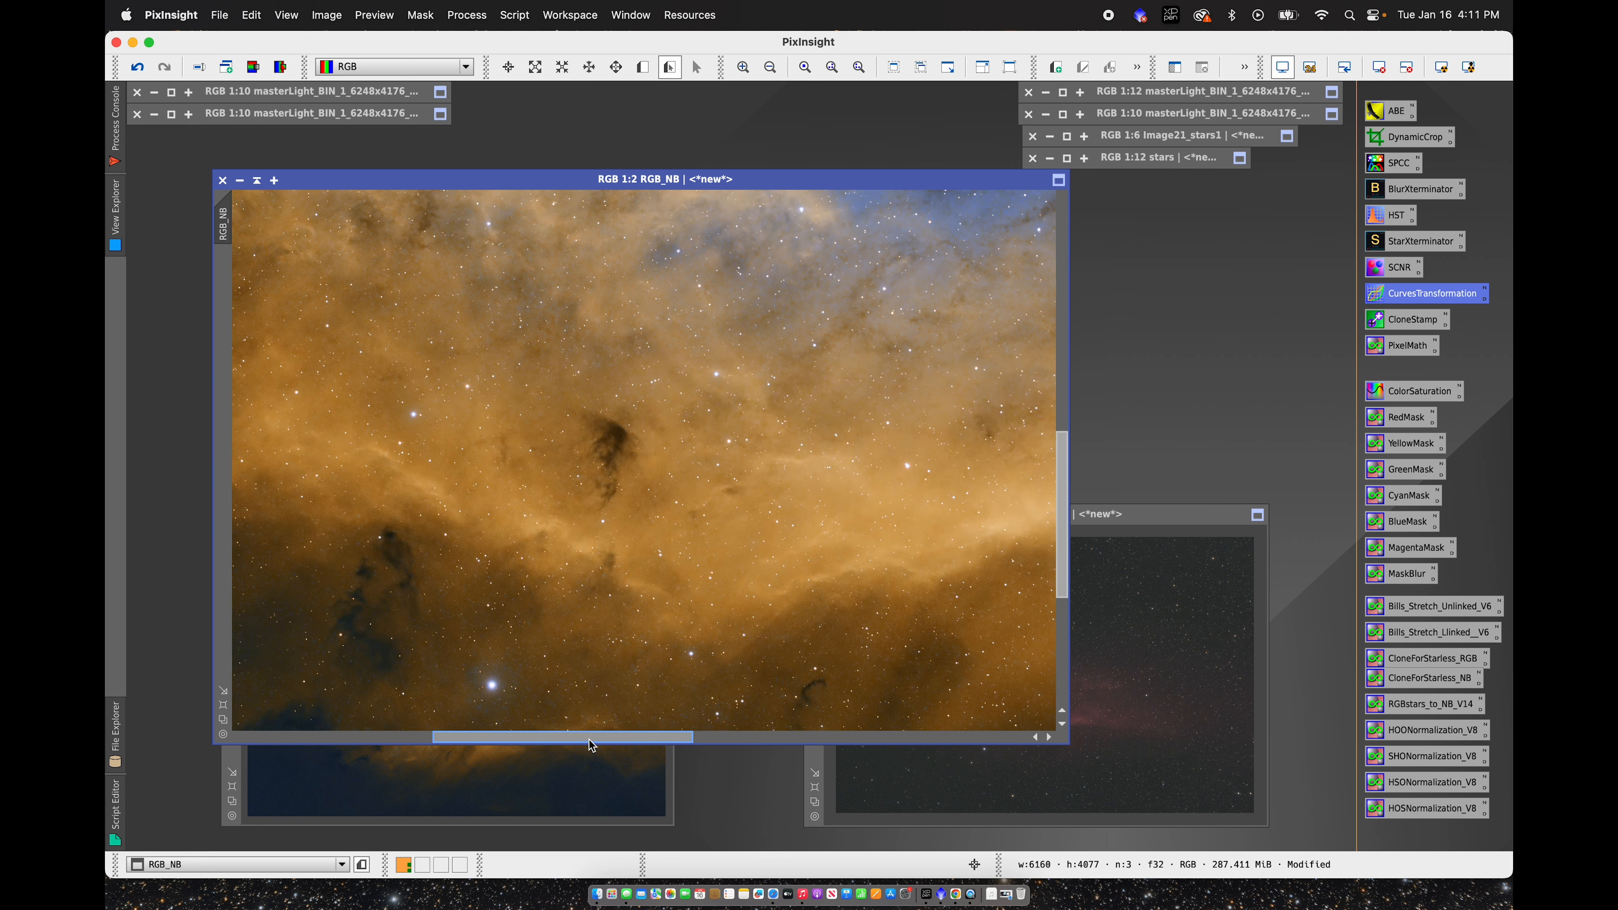
{"action": "left_click_drag", "start_coordinate": [584, 737], "coordinate": [500, 736]}
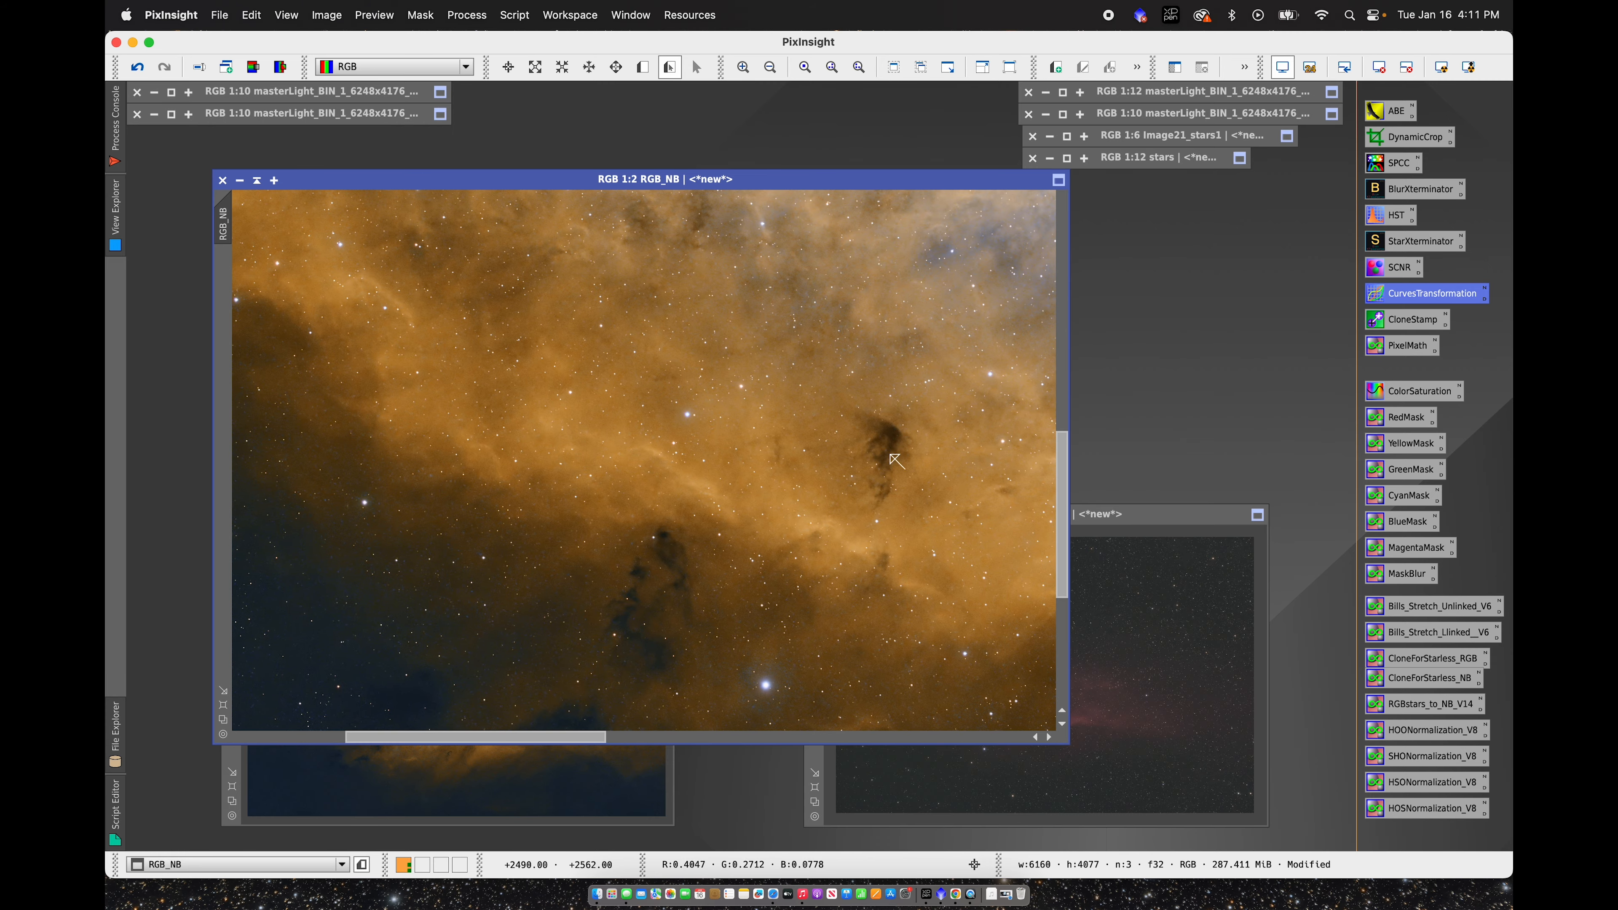
{"action": "left_click_drag", "start_coordinate": [1058, 441], "coordinate": [1064, 280]}
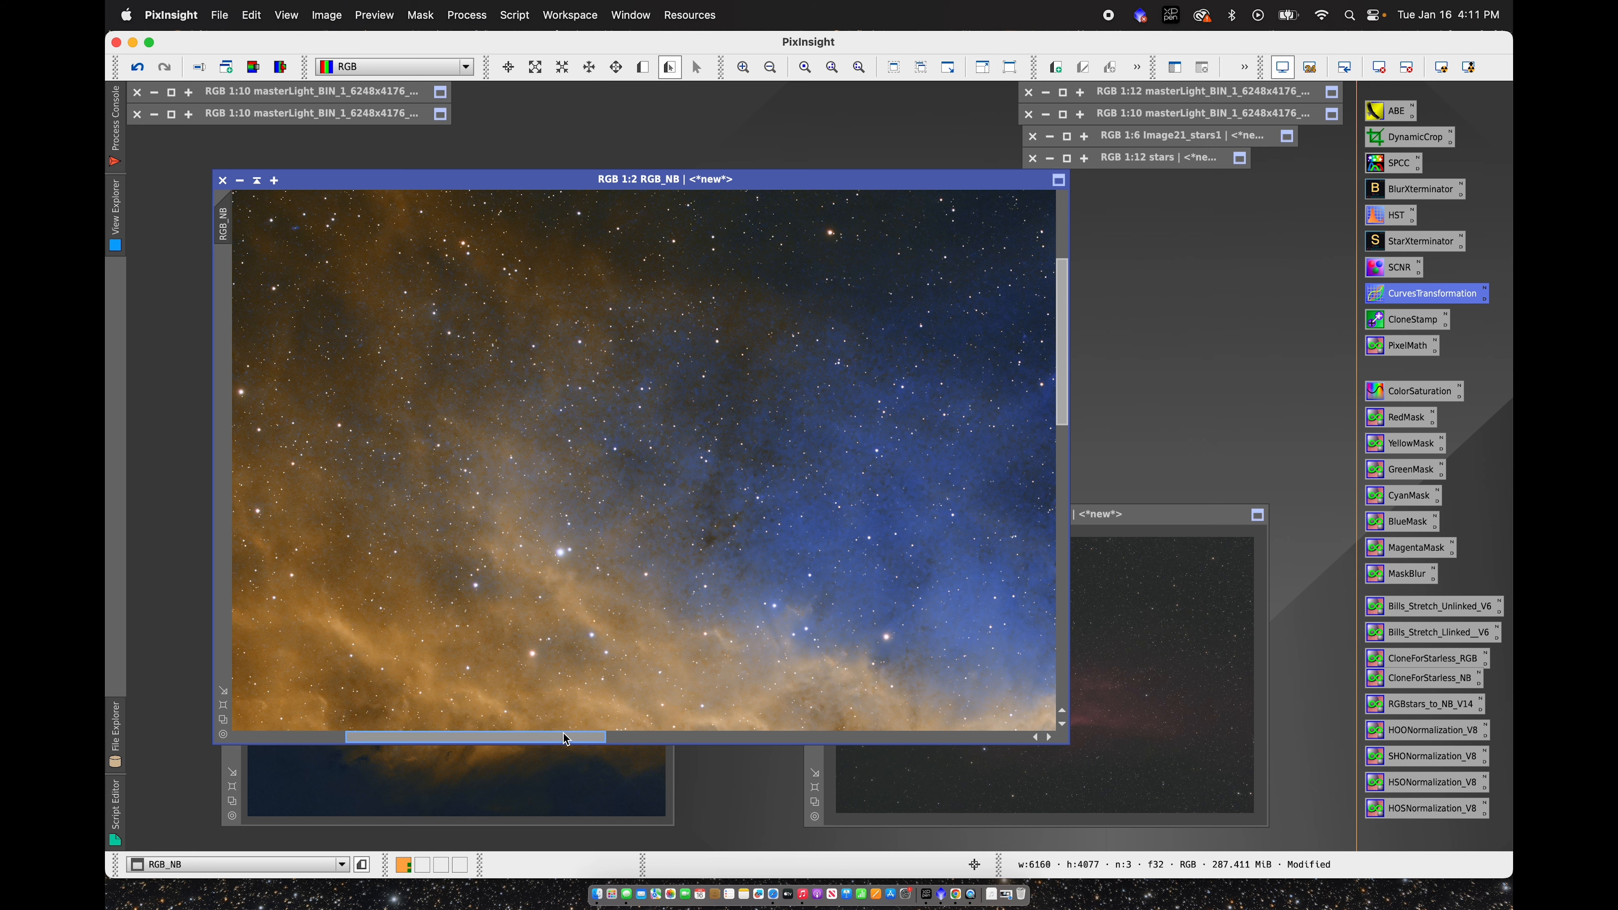
{"action": "left_click_drag", "start_coordinate": [564, 737], "coordinate": [647, 700]}
{"action": "scroll", "coordinate": [648, 700], "scroll_direction": "down", "scroll_amount": 5}
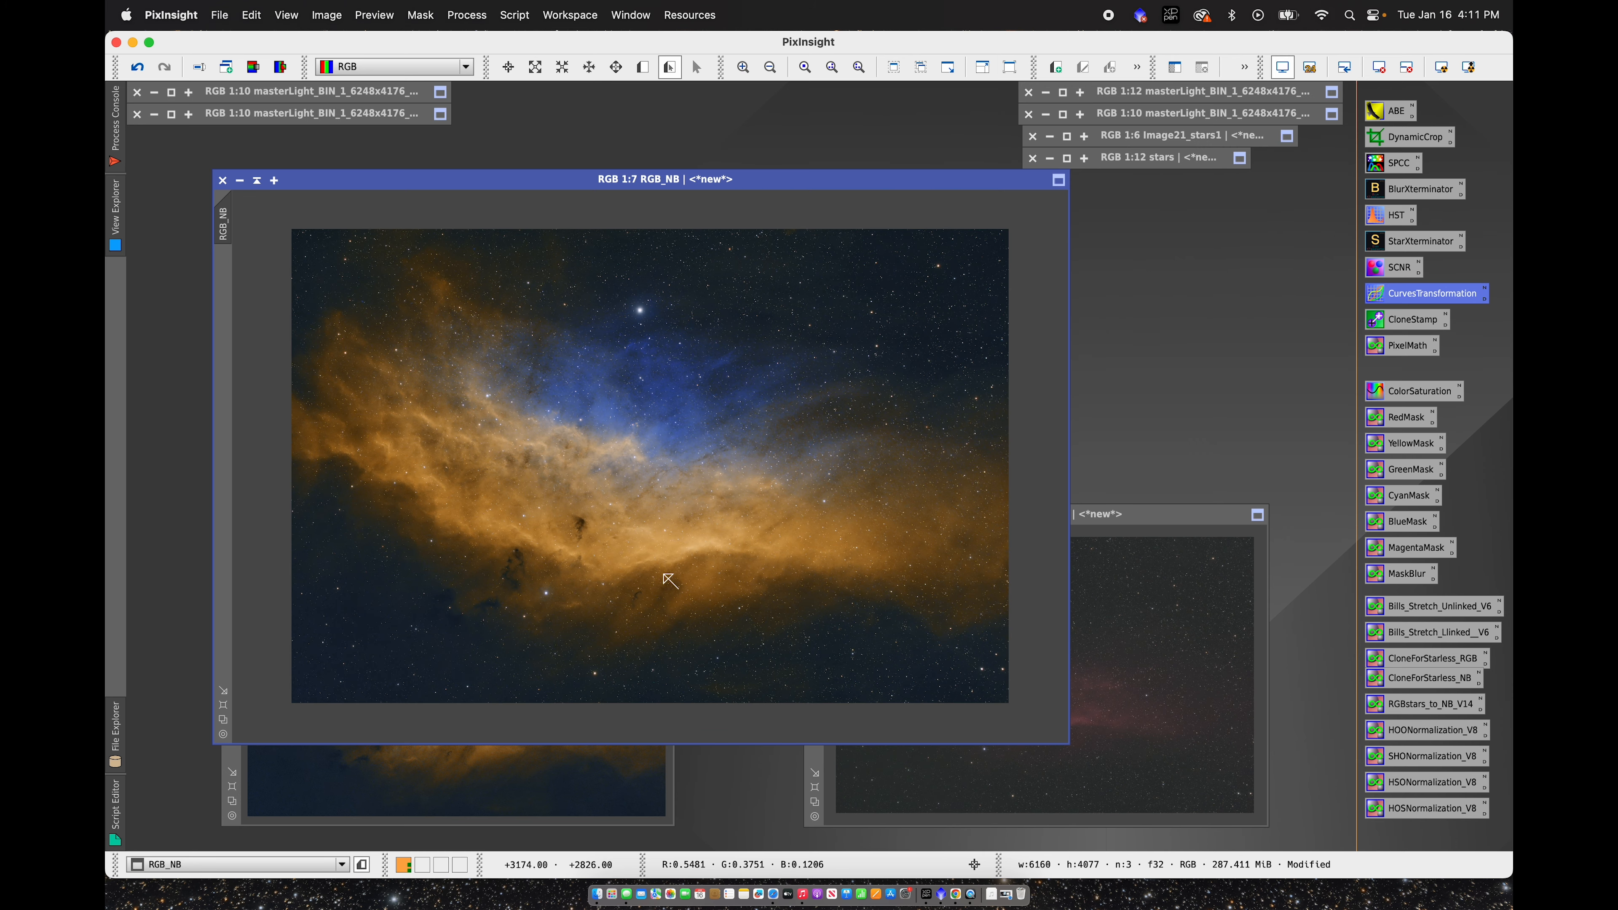